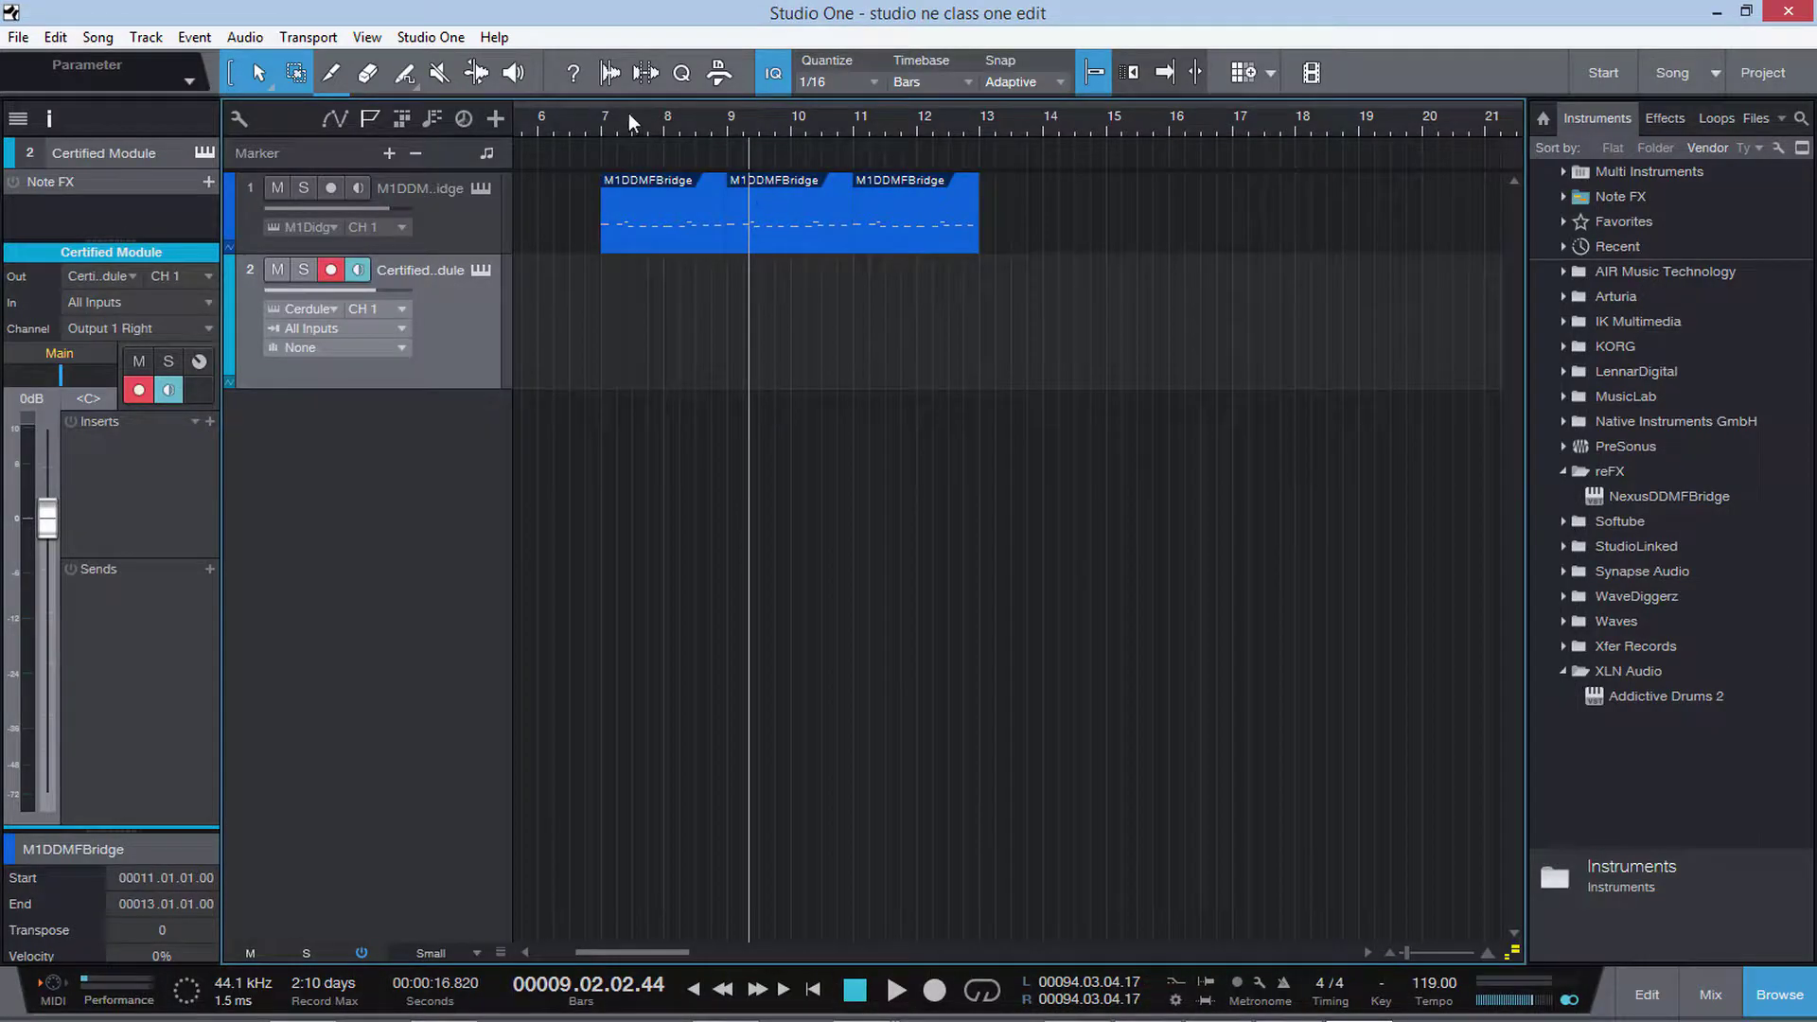
Step: Place the playback cursor at bar 7 and minimise all open windows to reach the desktop
click(604, 117)
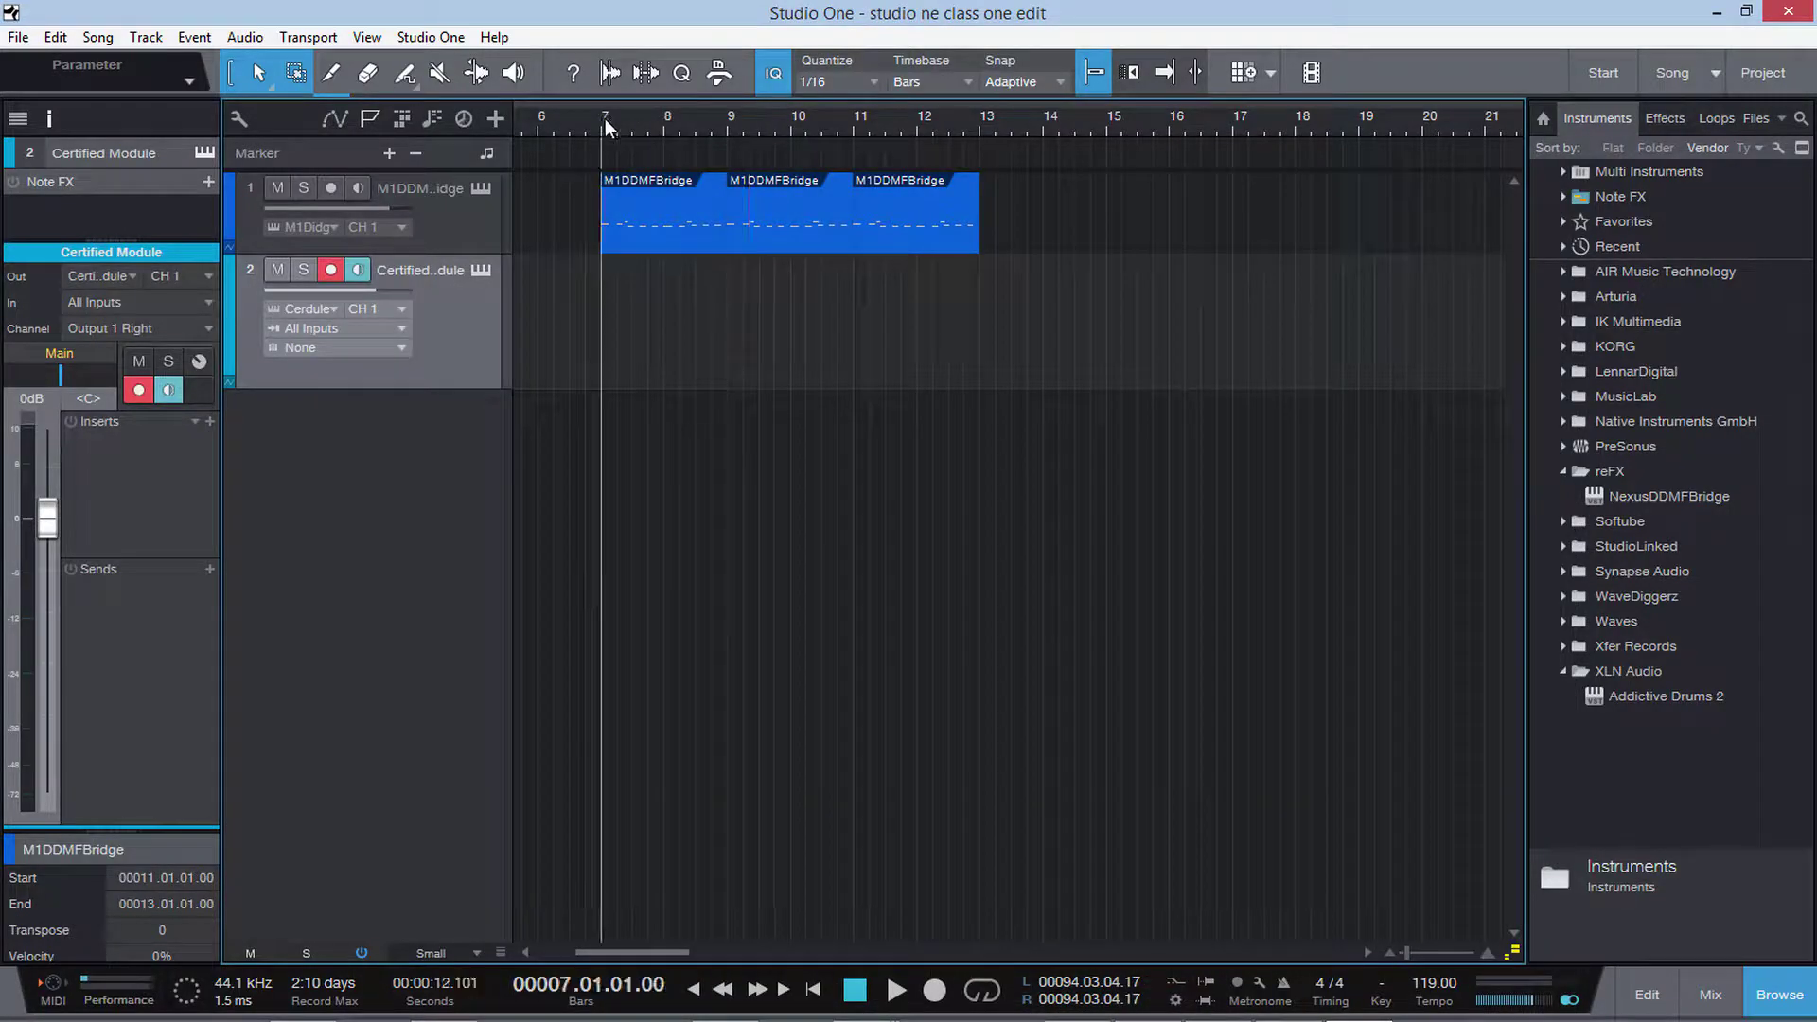
click(1714, 13)
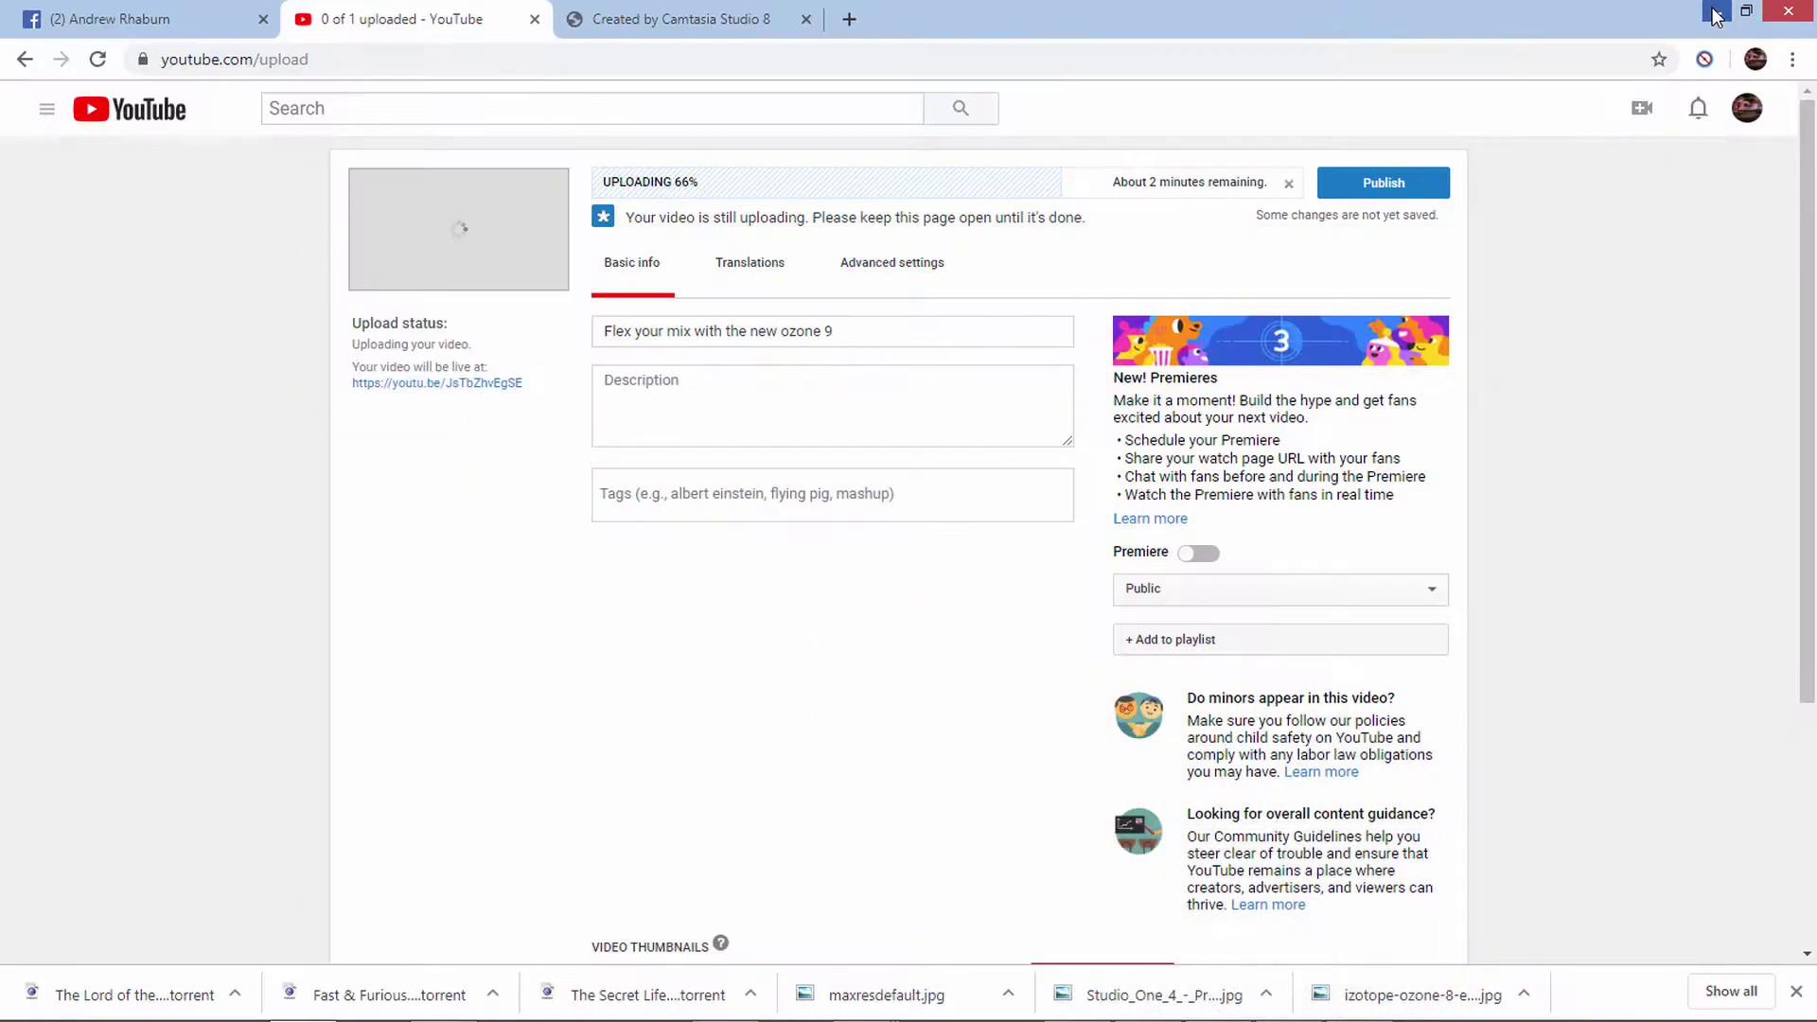
click(1713, 14)
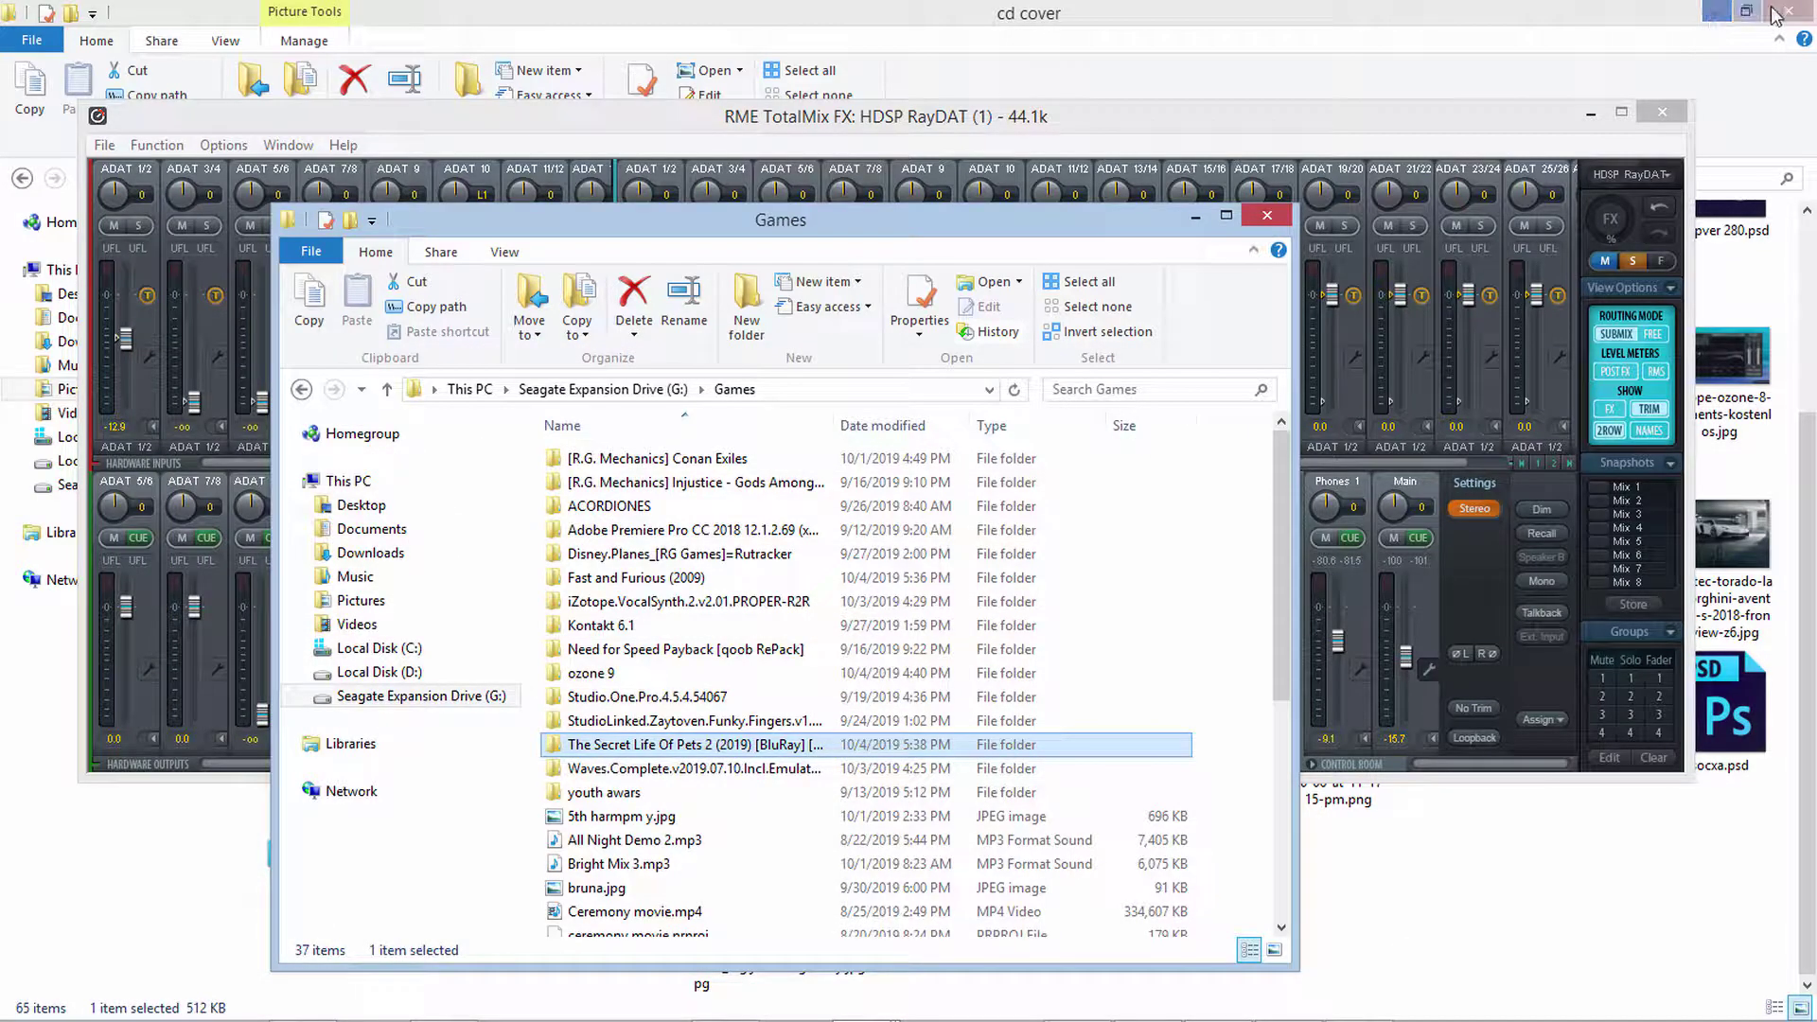
click(1715, 13)
click(1585, 115)
click(1582, 118)
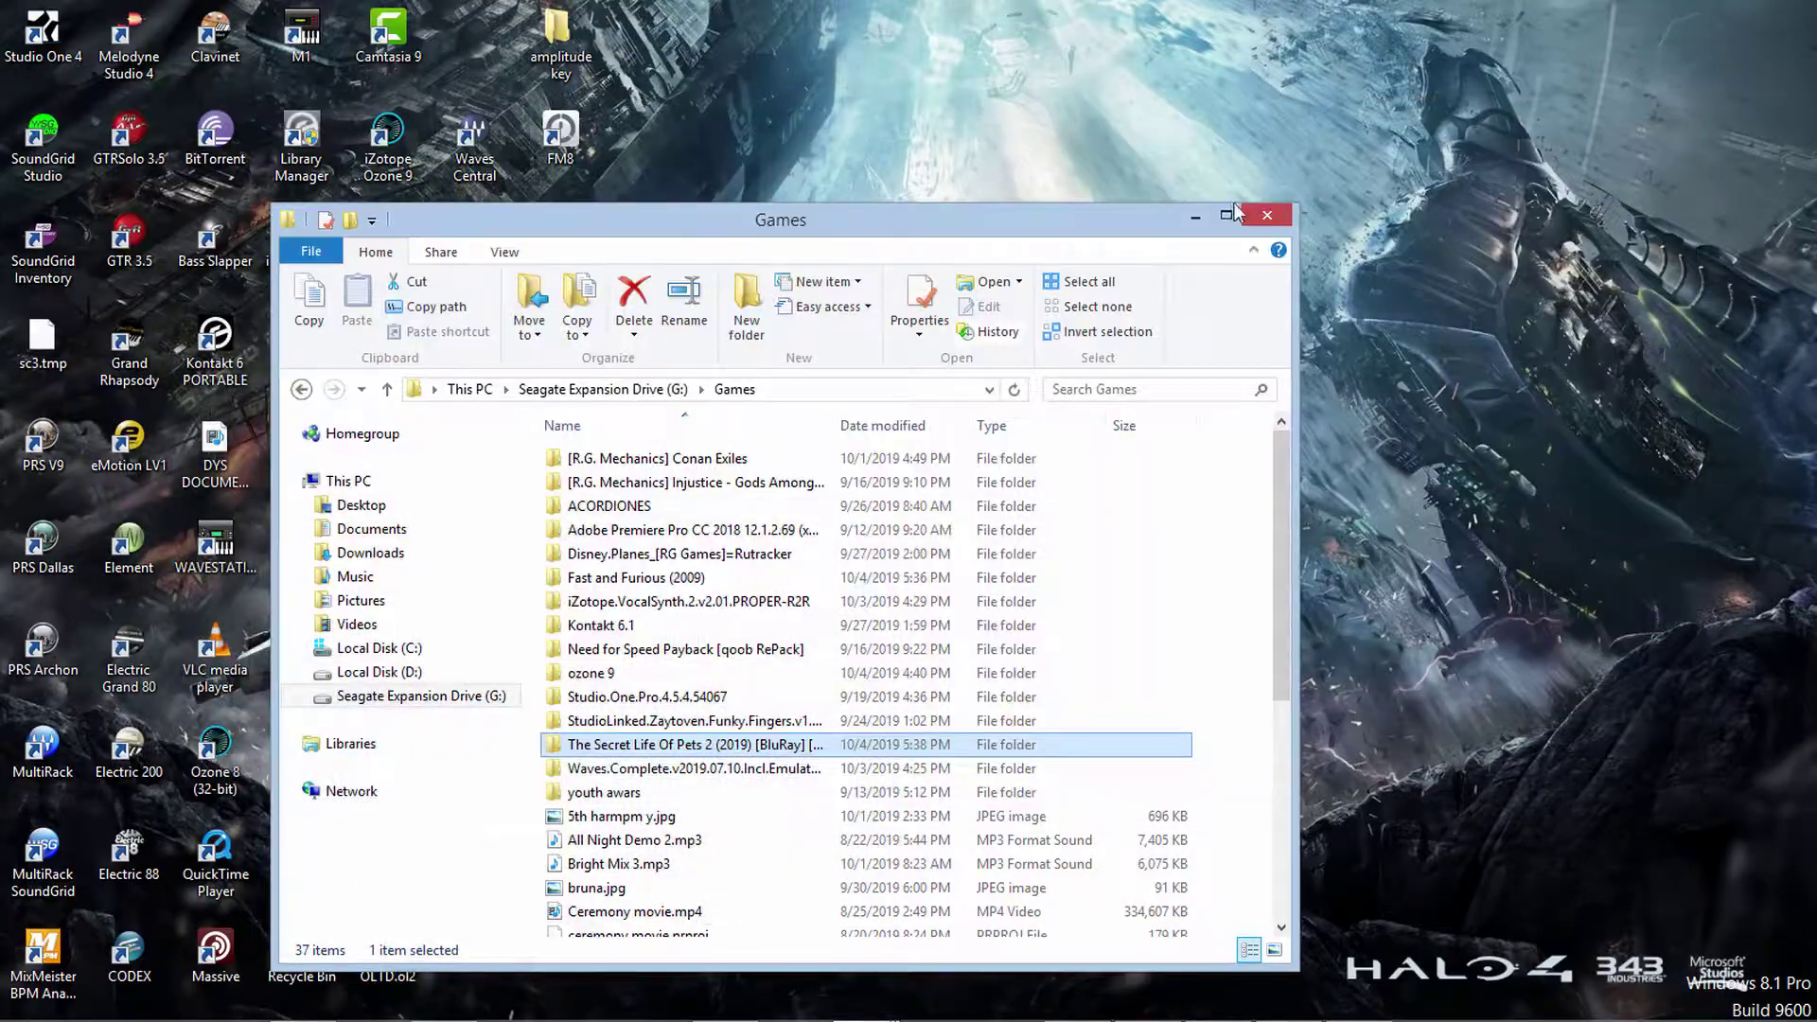
click(1214, 216)
Step: Run BridgeWize as administrator from its desktop shortcut and select the Nexus plug-in in its list
right_click(568, 355)
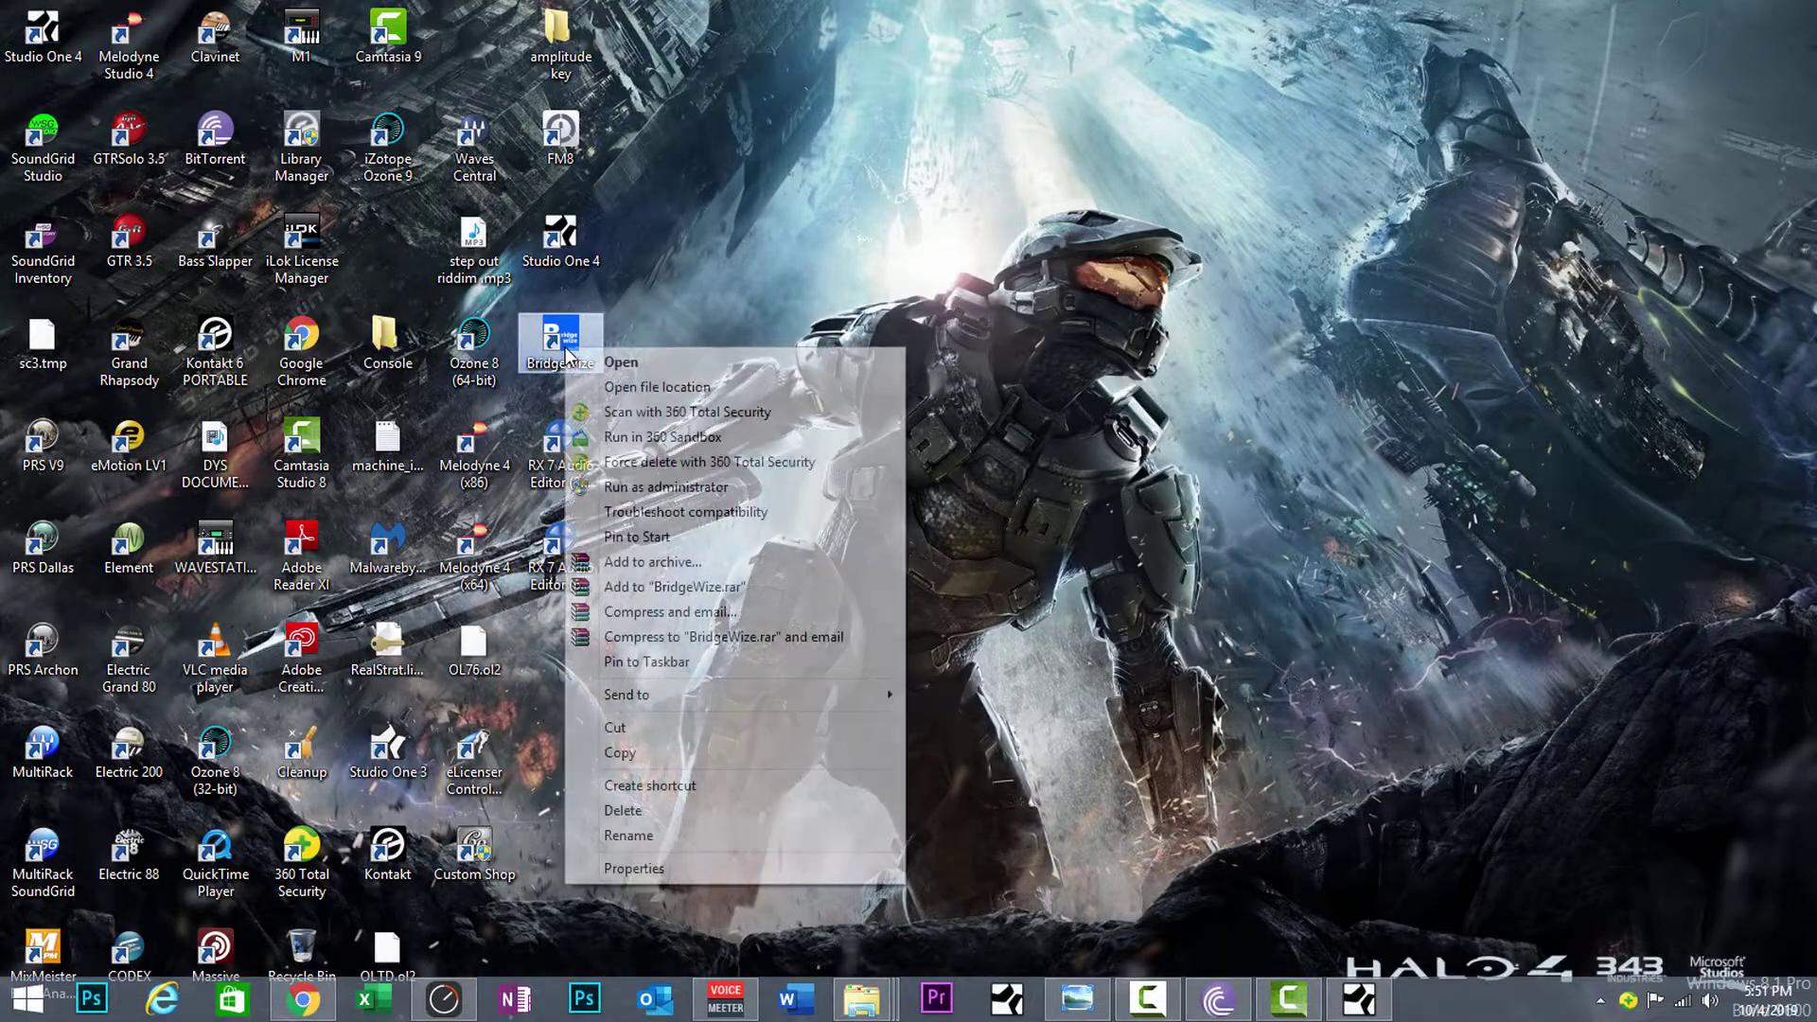
click(669, 488)
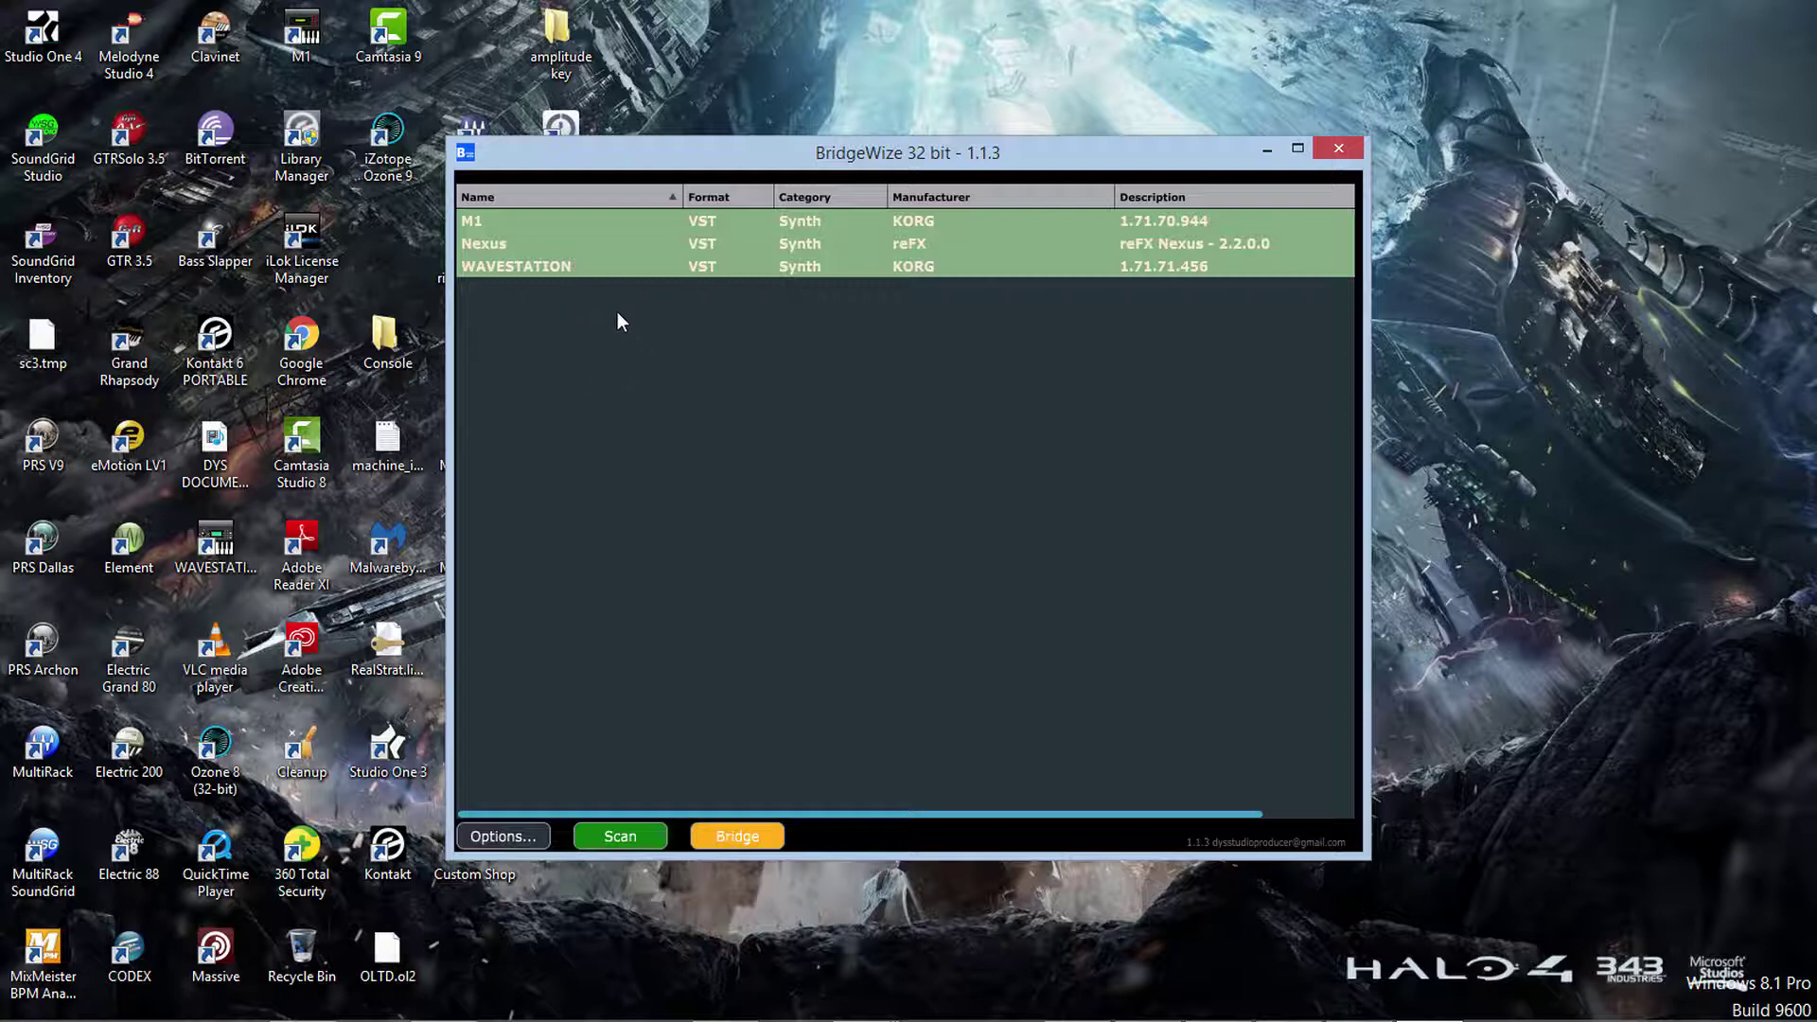
click(536, 250)
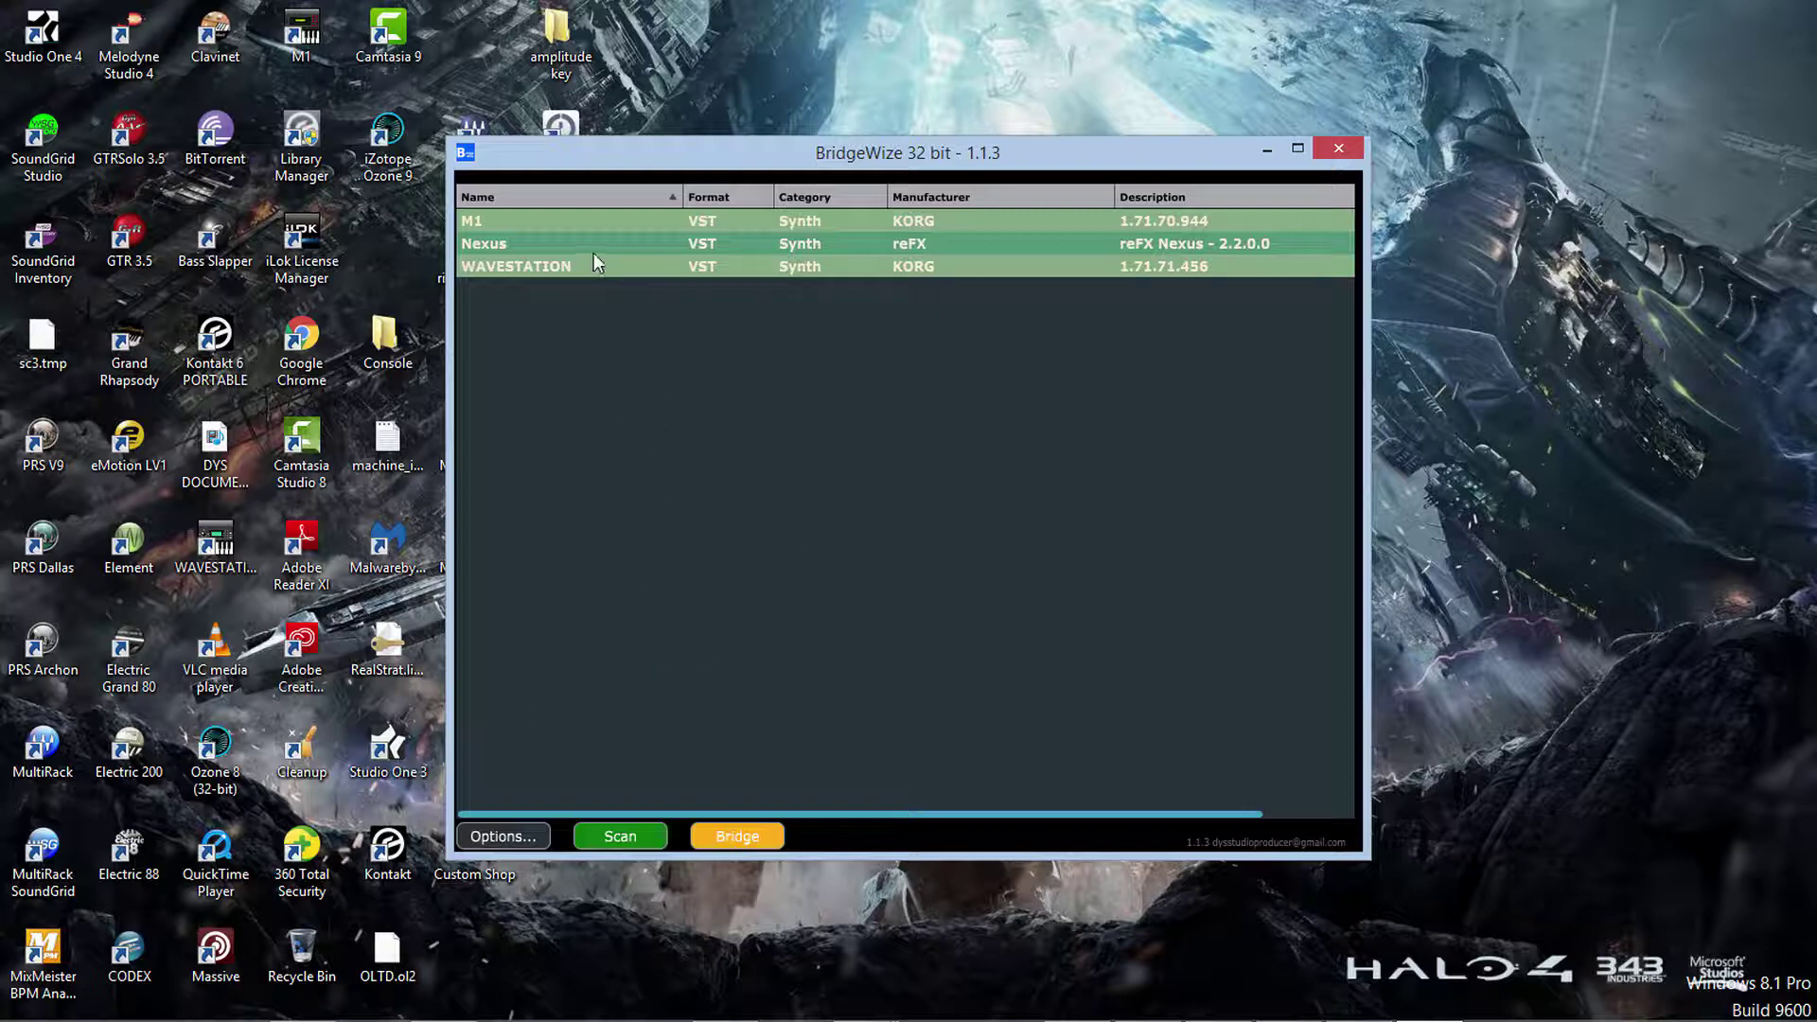
Step: Move the BridgeWize window aside to view the desktop shortcut's launch options, and put the window back
drag(627, 143, 963, 198)
right_click(556, 338)
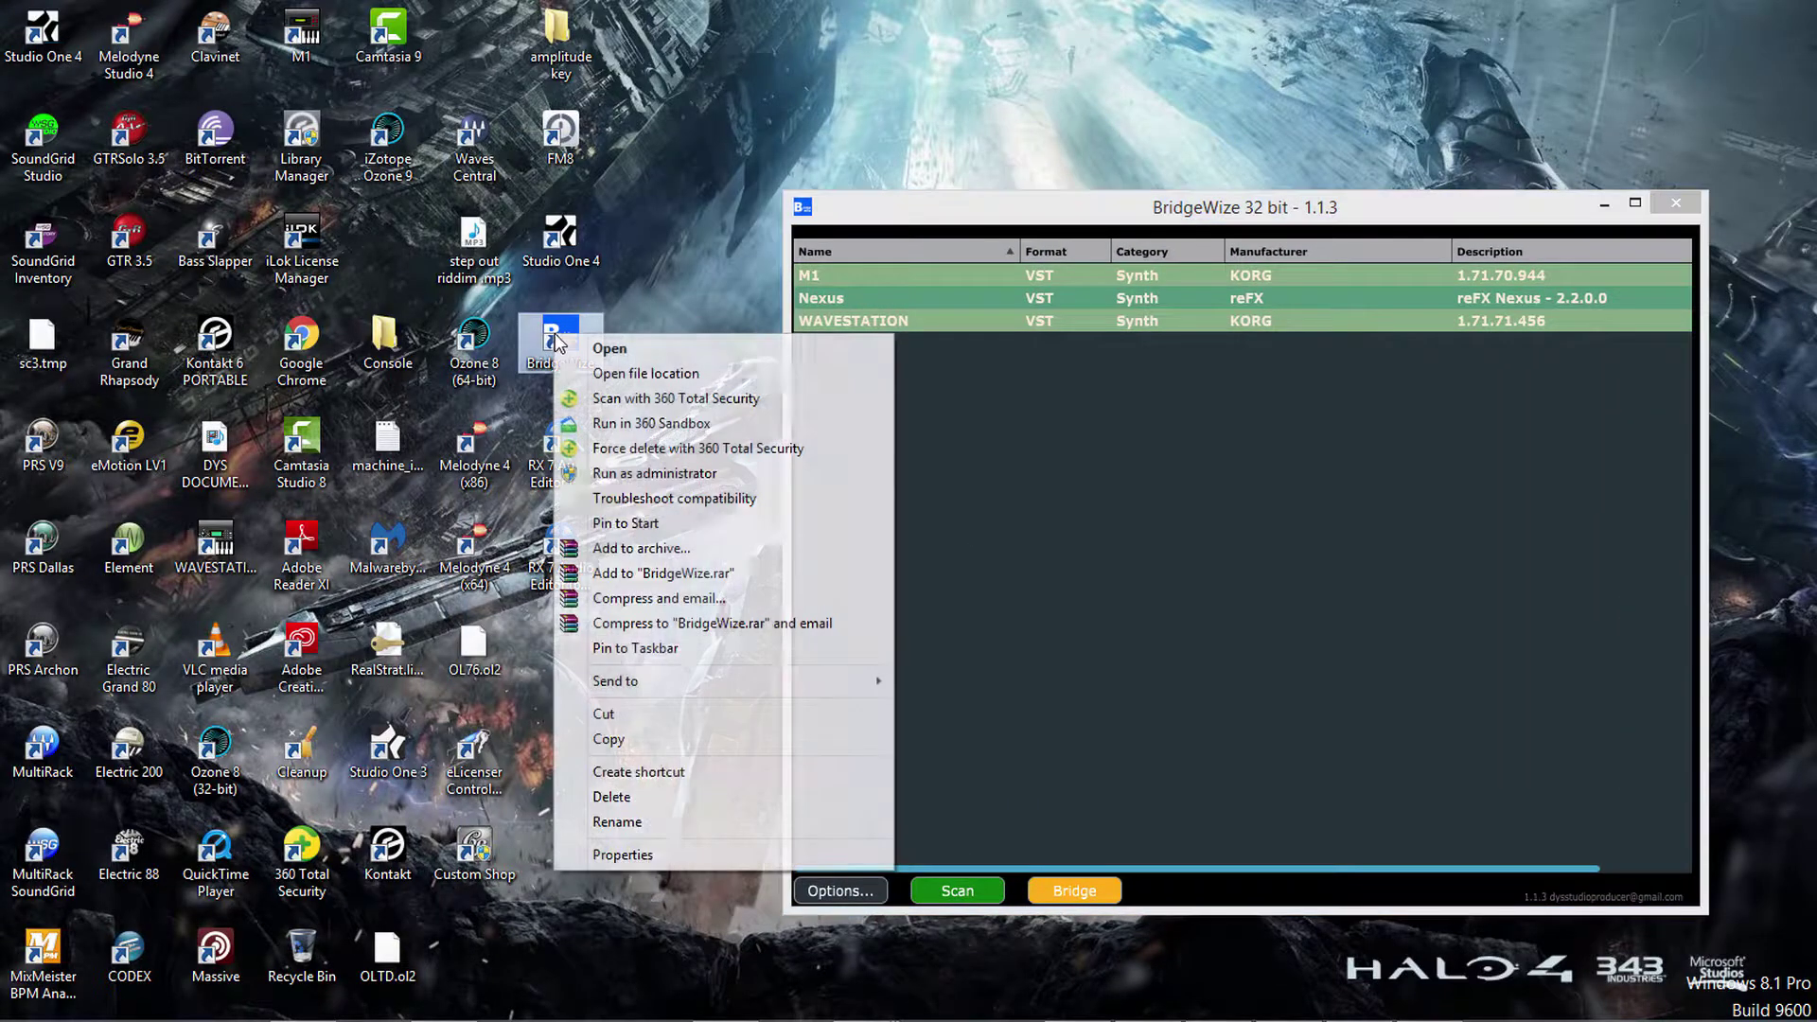
click(1256, 477)
drag(1125, 208, 800, 207)
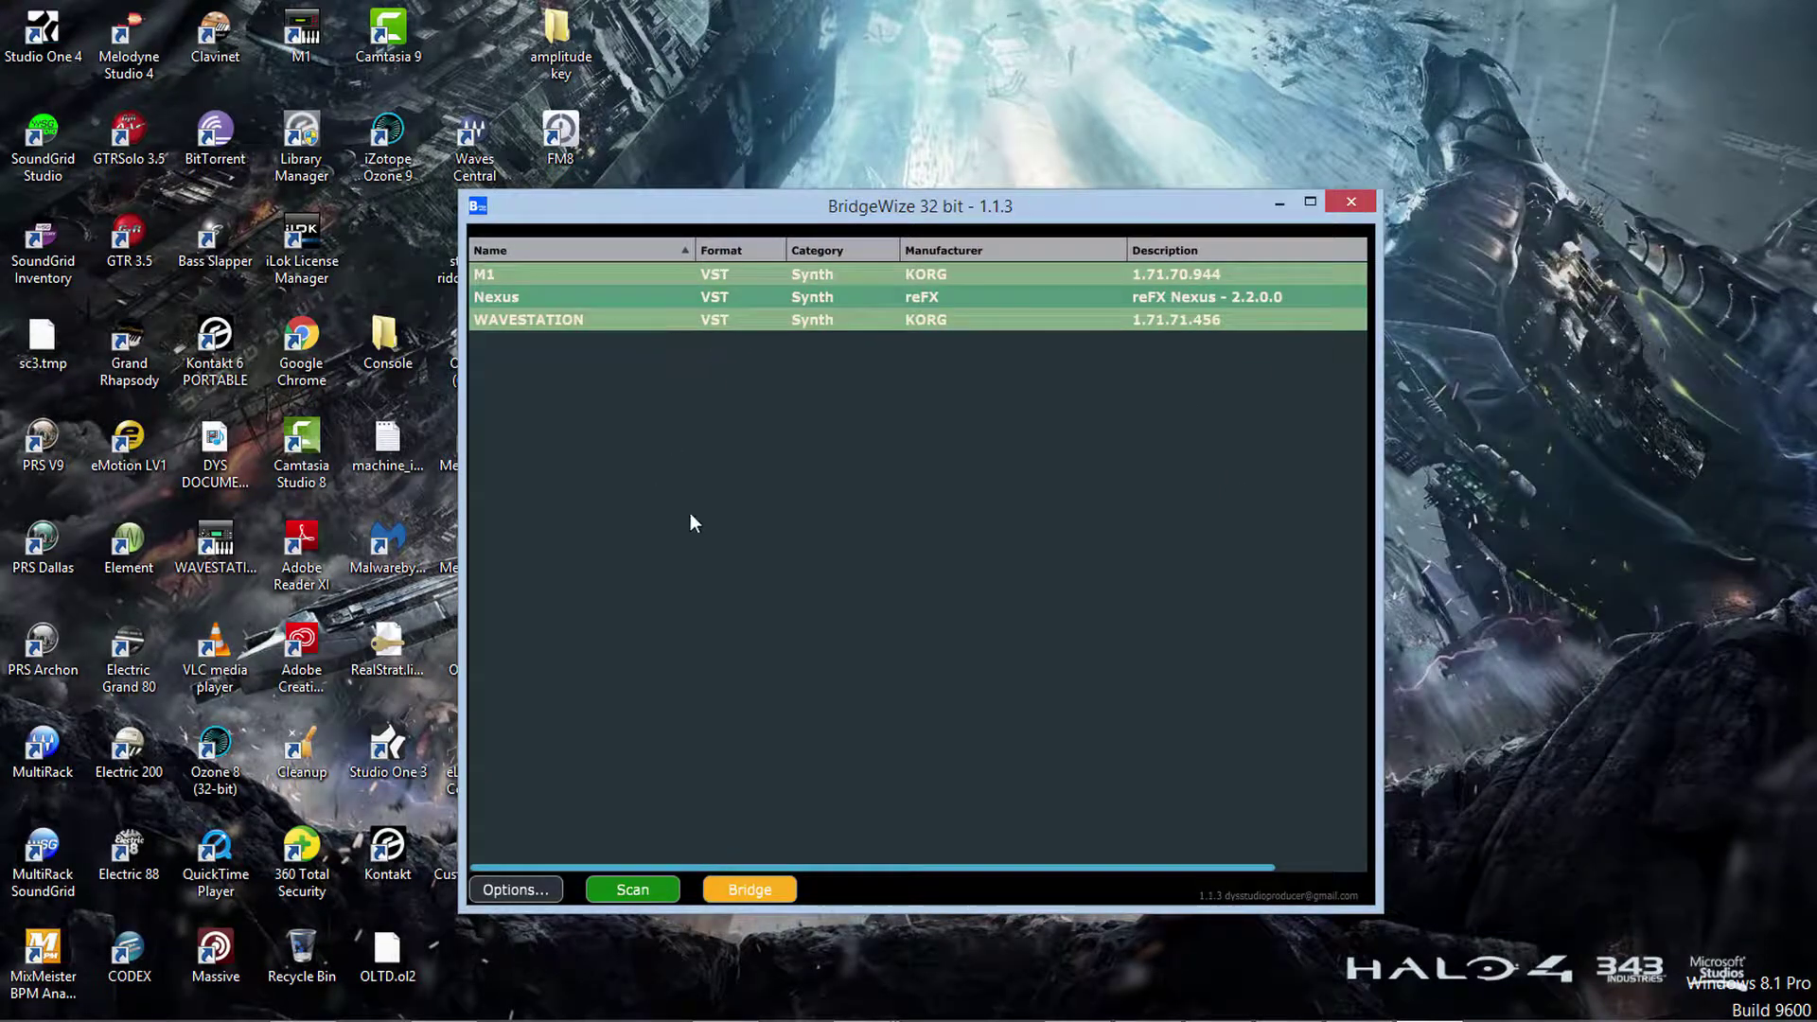
Step: Examine the VST plug-in scan folders and the folder browser for adding one, and leave without scanning
click(624, 891)
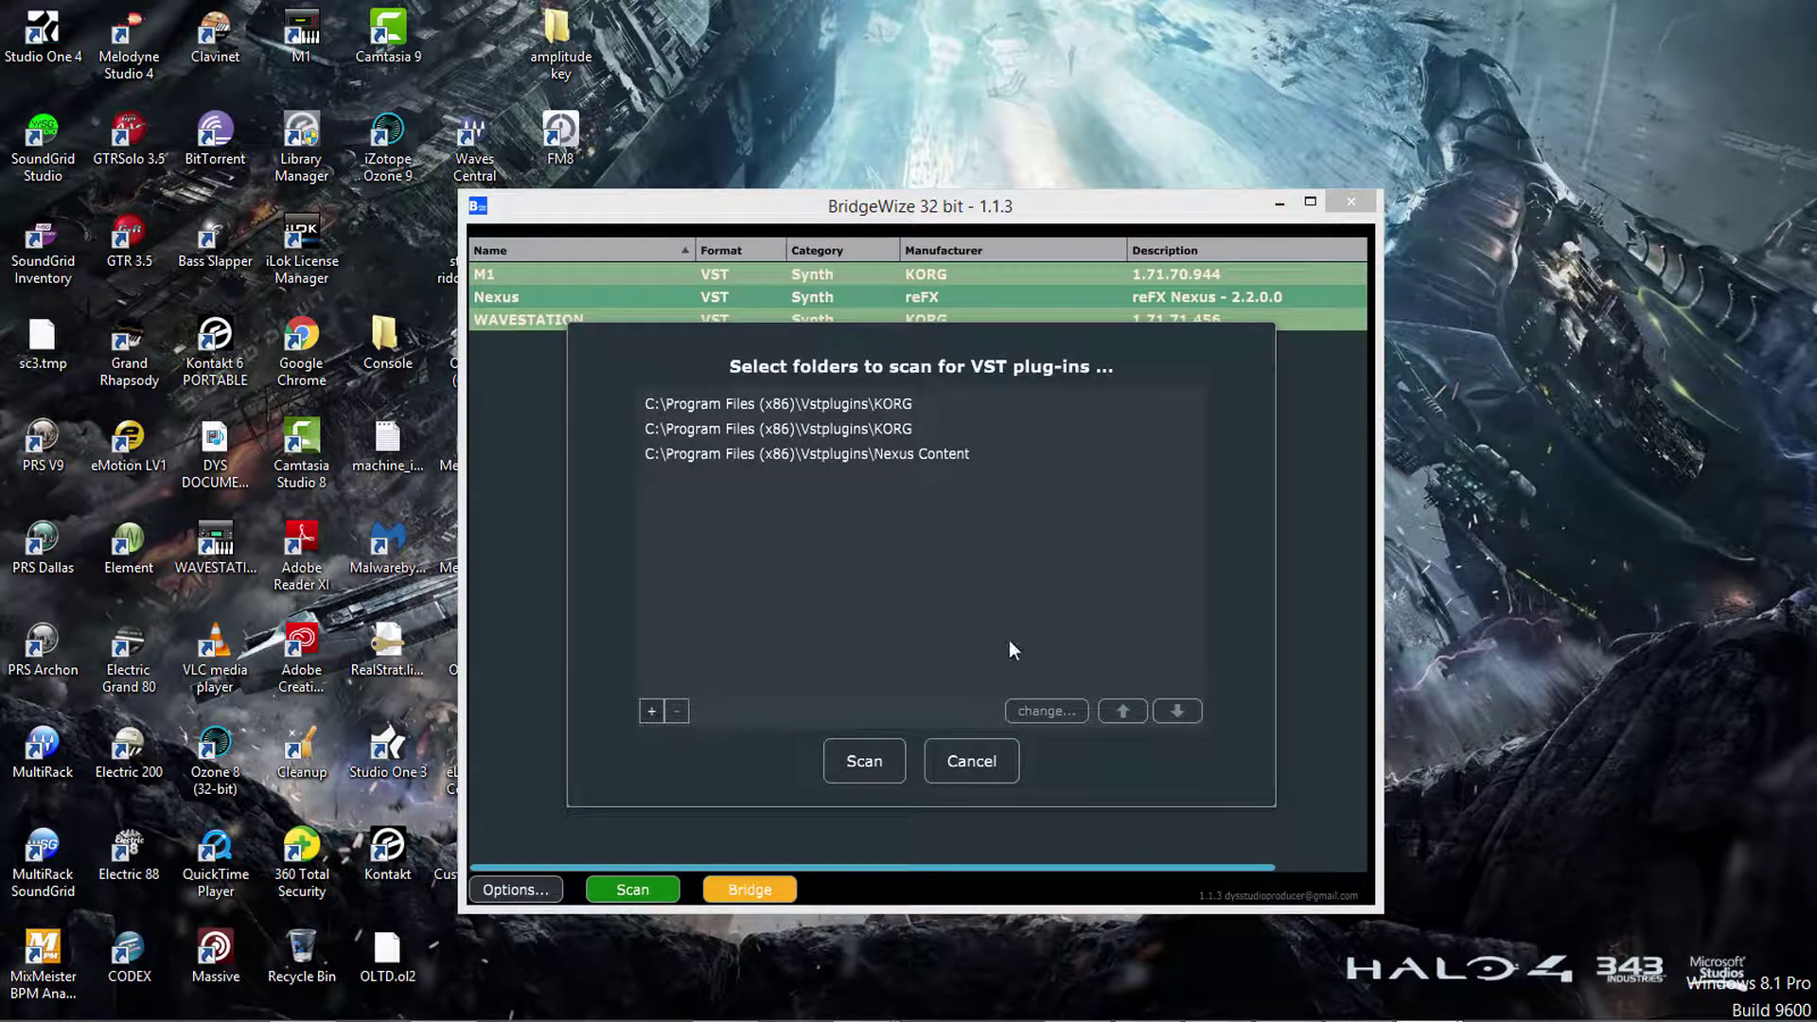
click(806, 404)
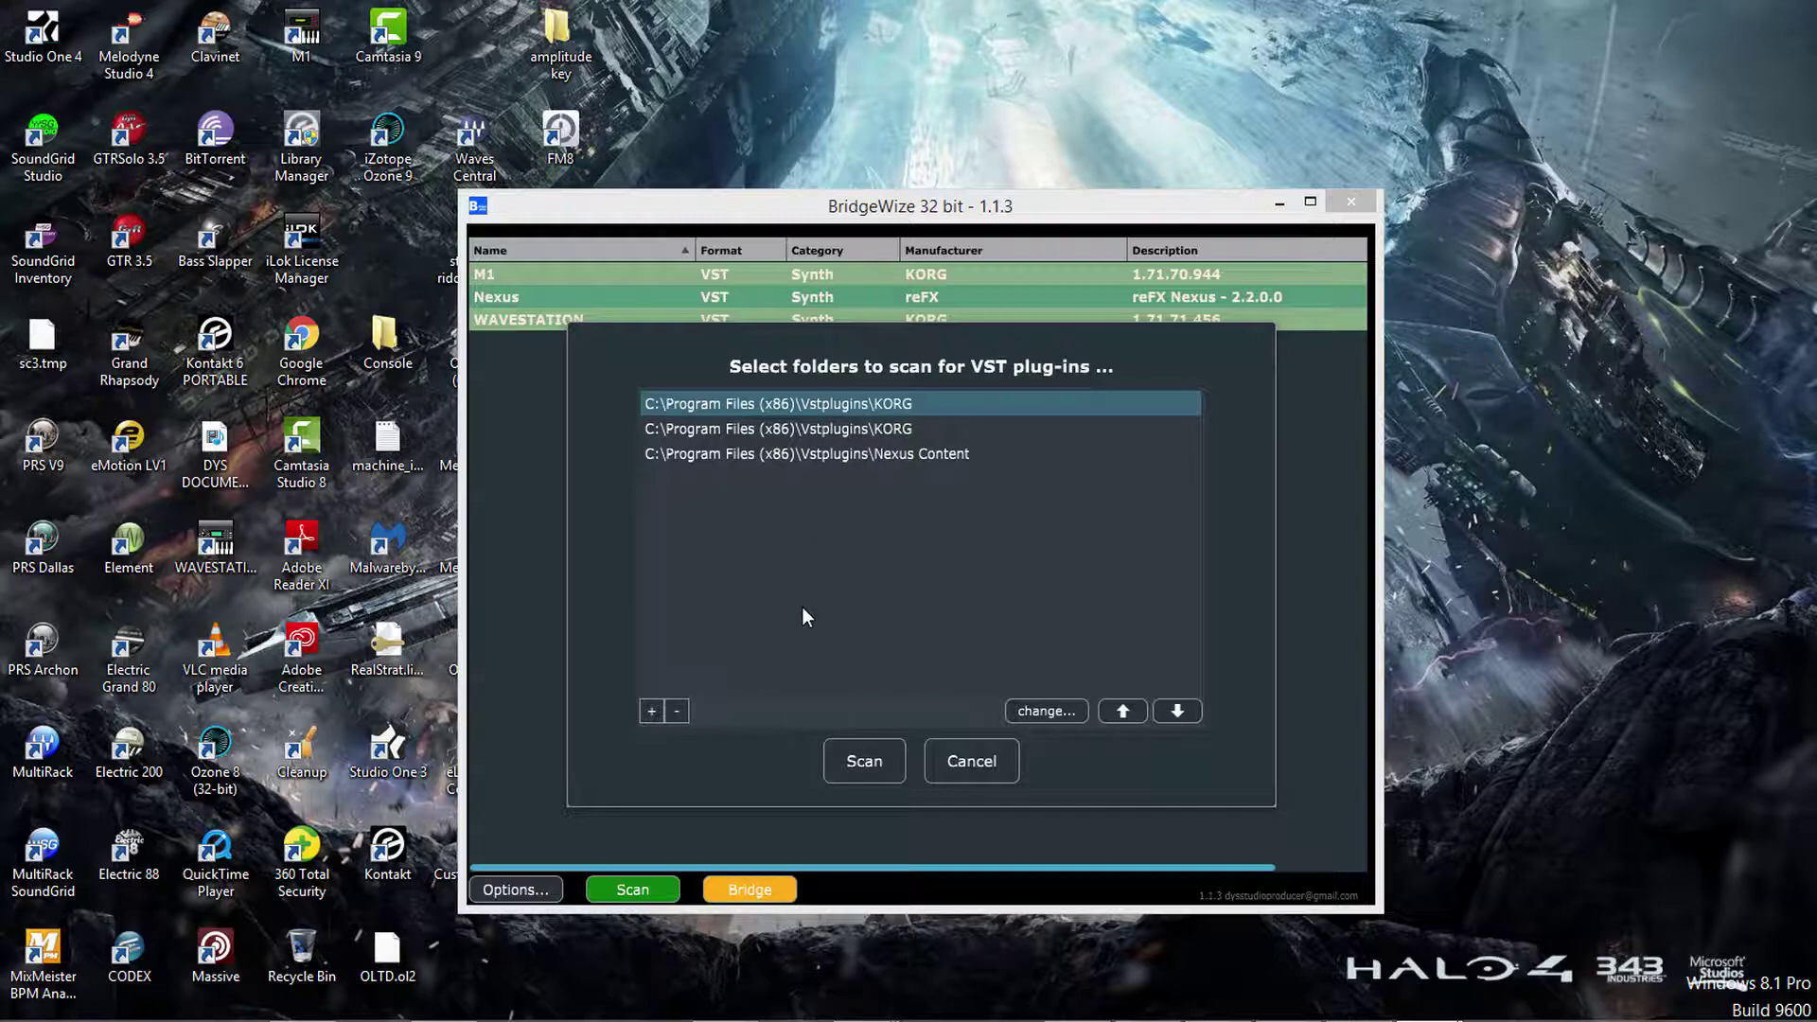
click(653, 712)
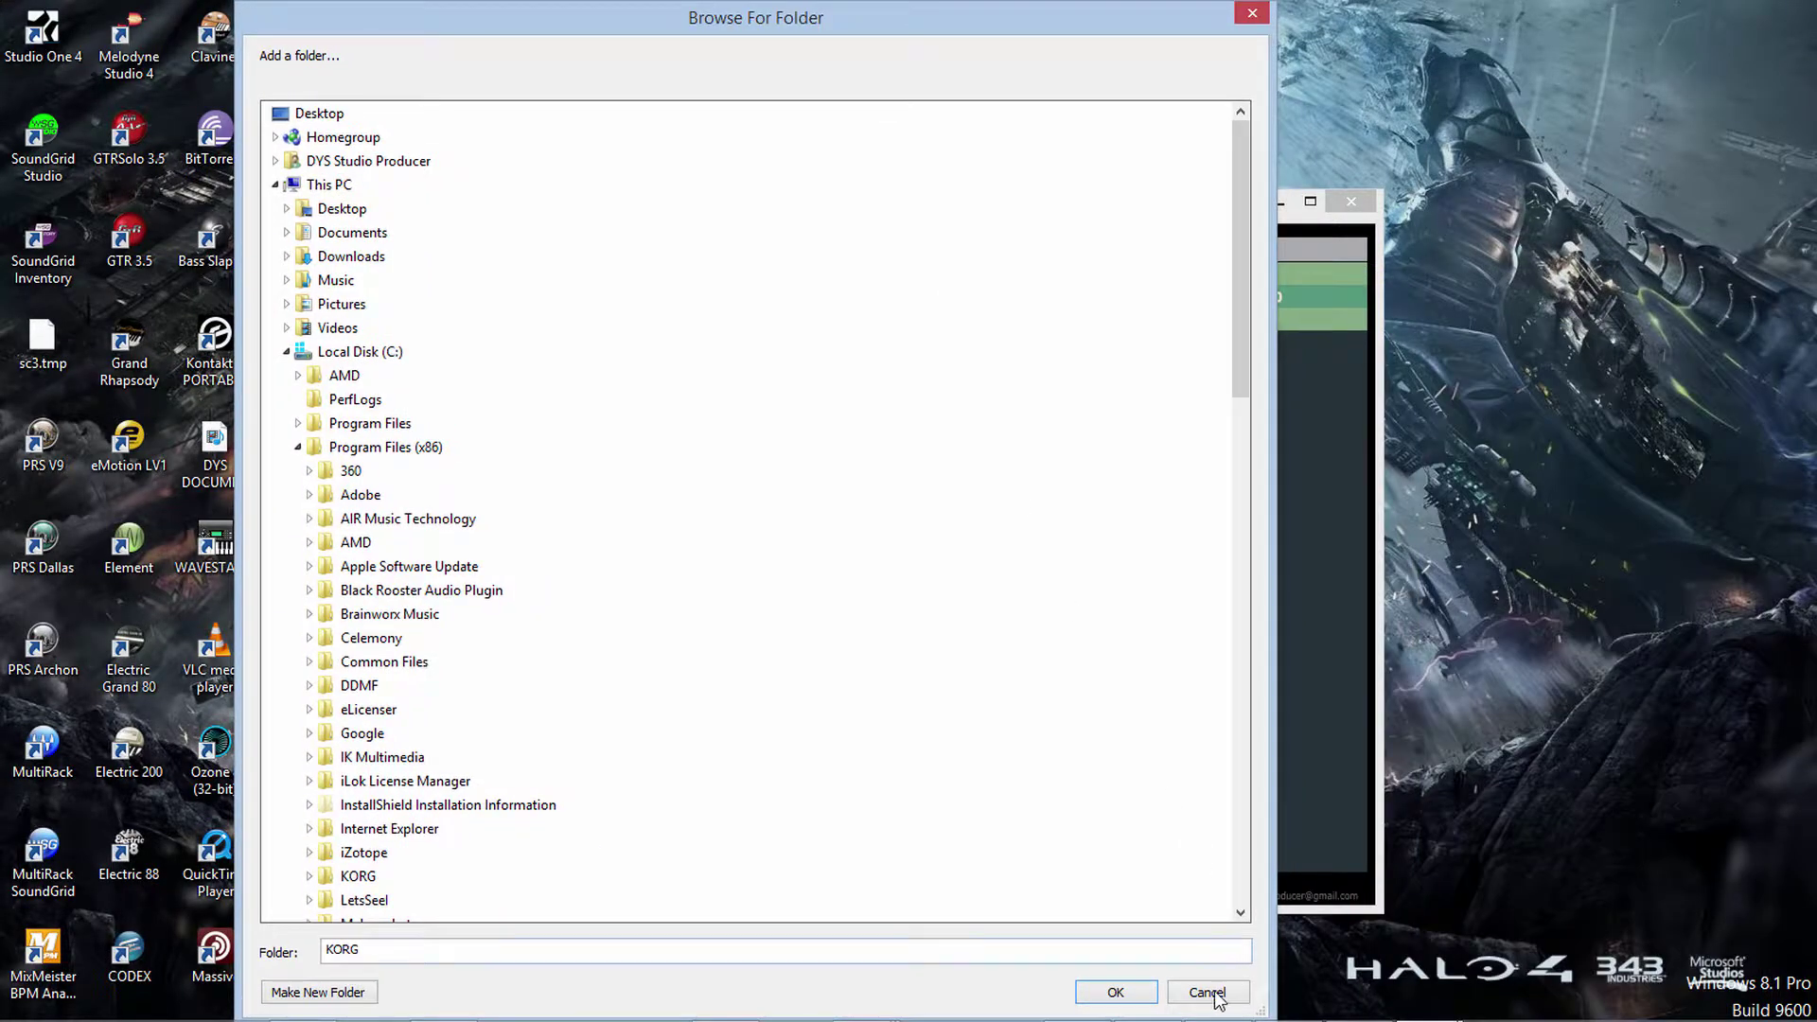
click(1204, 989)
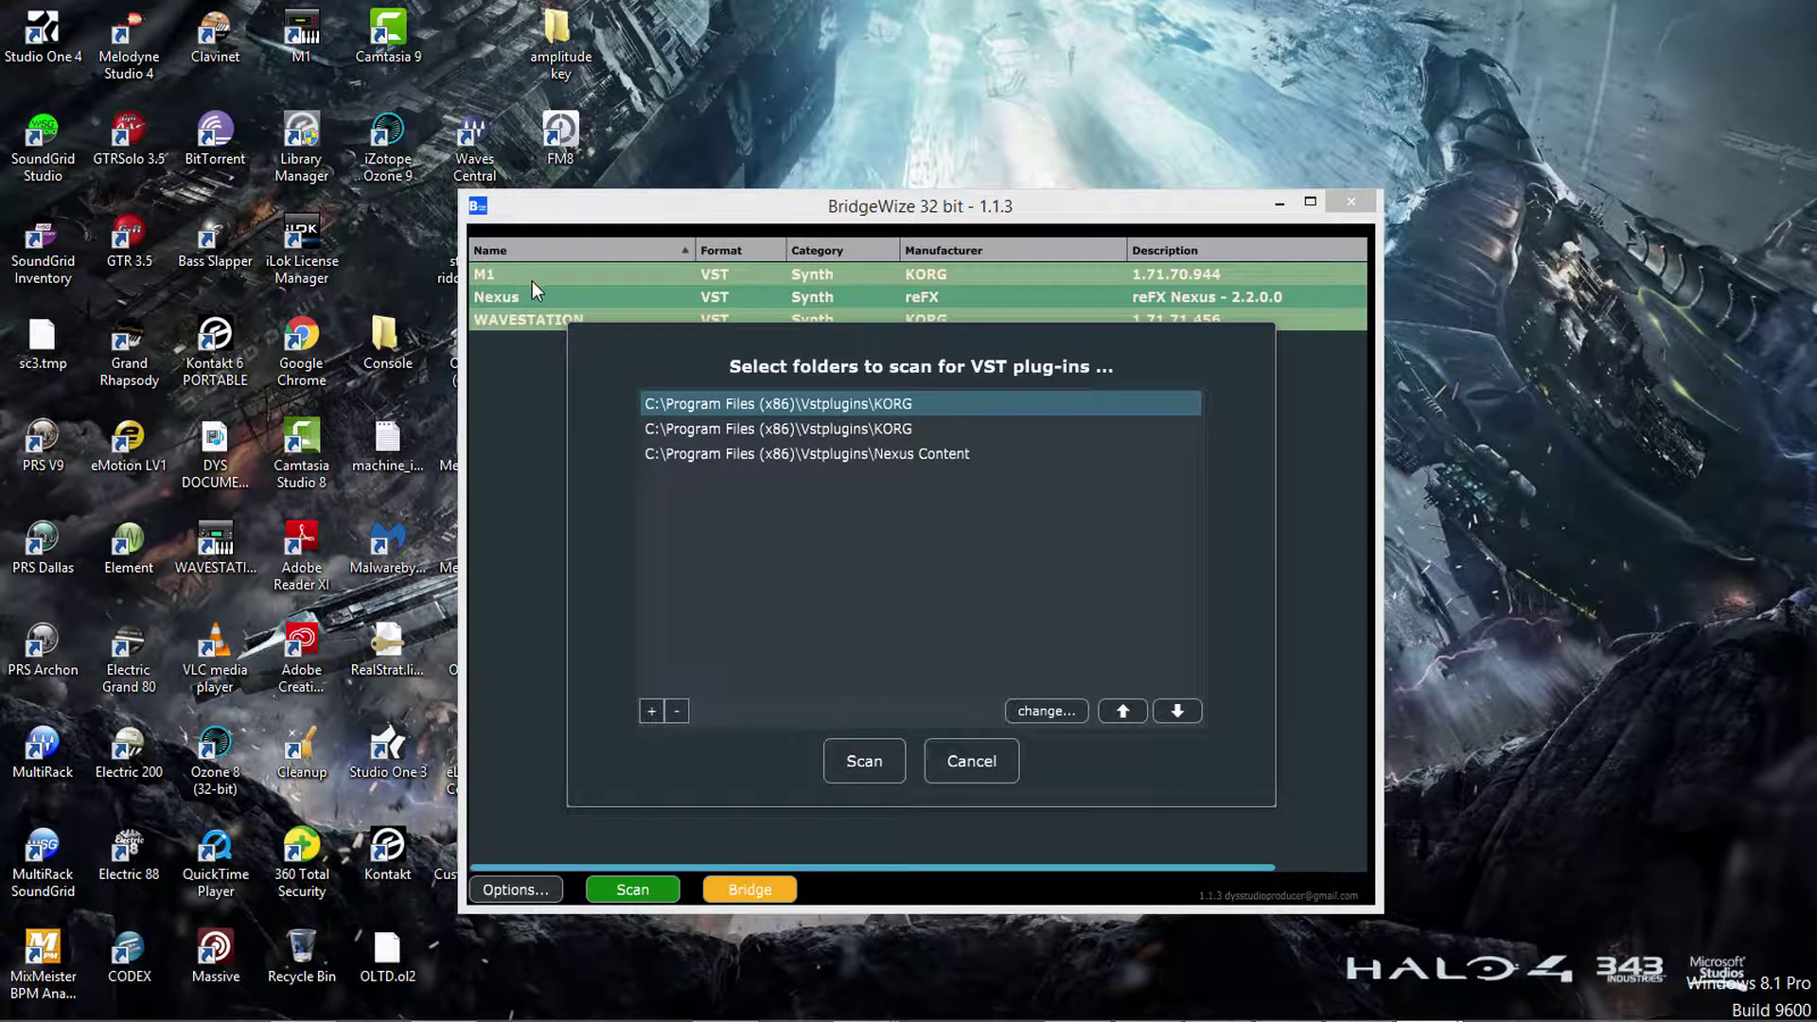
click(976, 762)
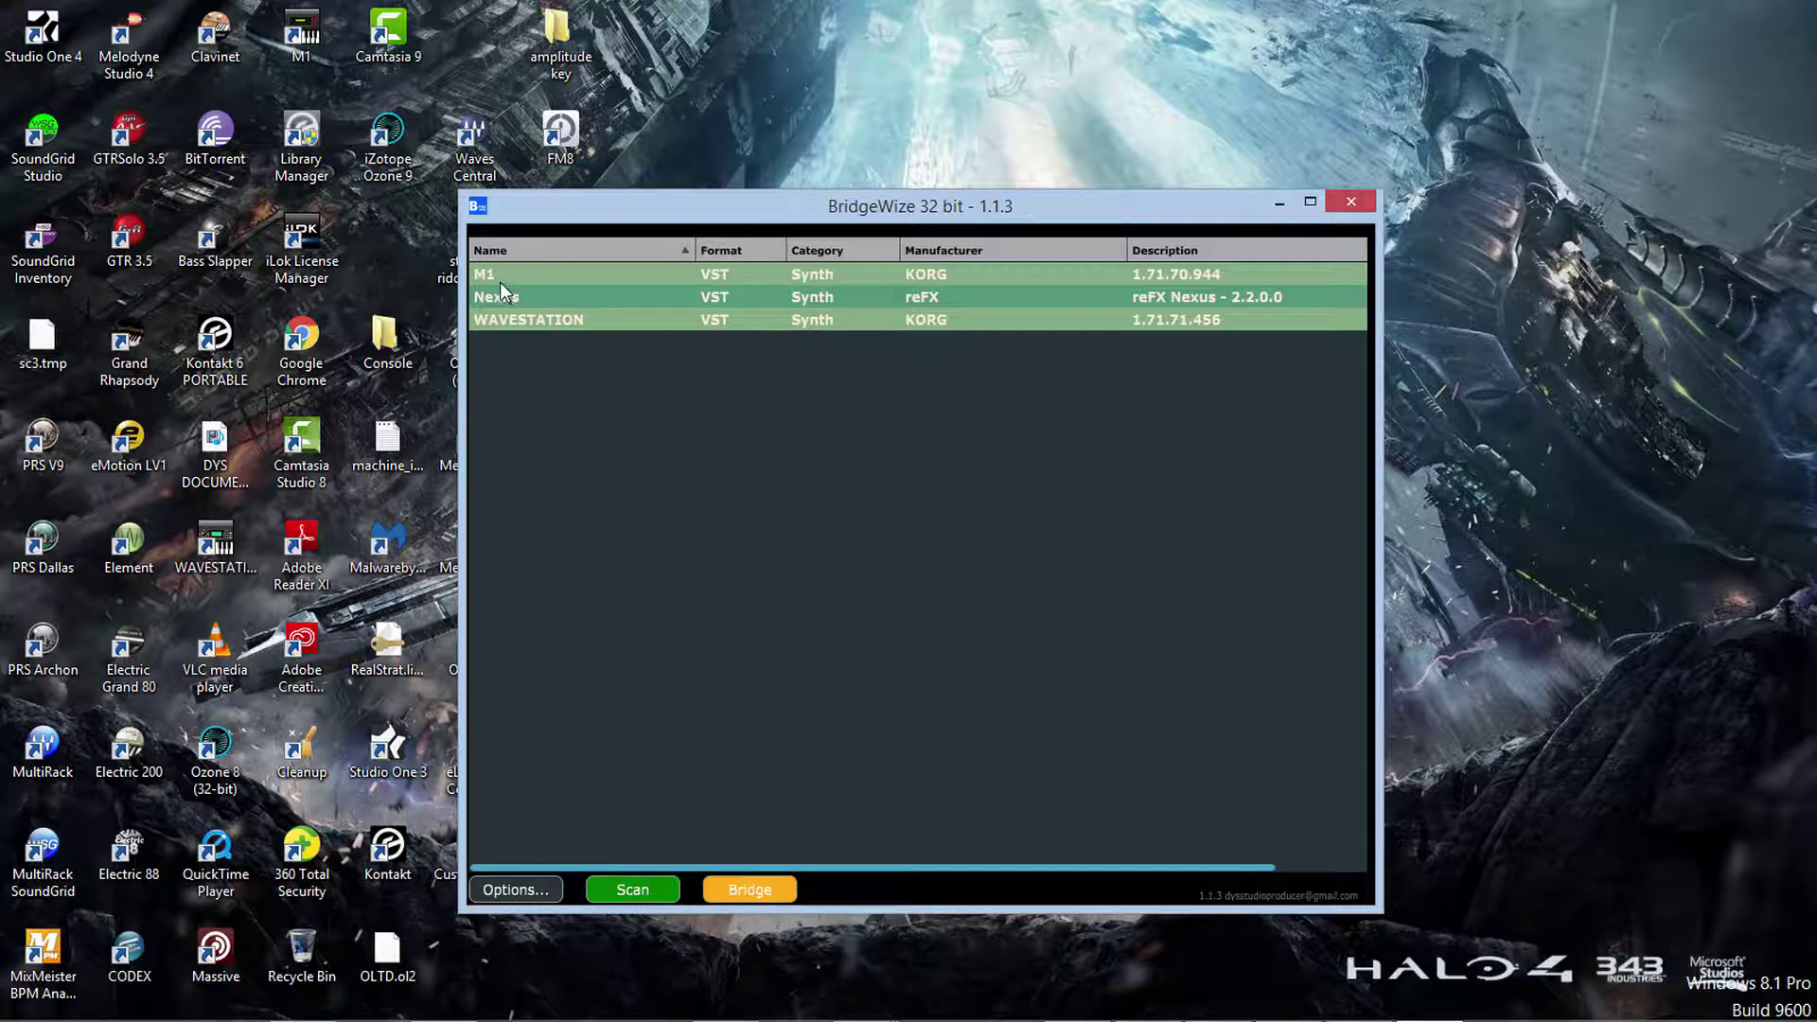
Step: Close BridgeWize, switch back to Studio One and select the M1DDMFBridge instrument in the KORG vendor folder
click(1351, 202)
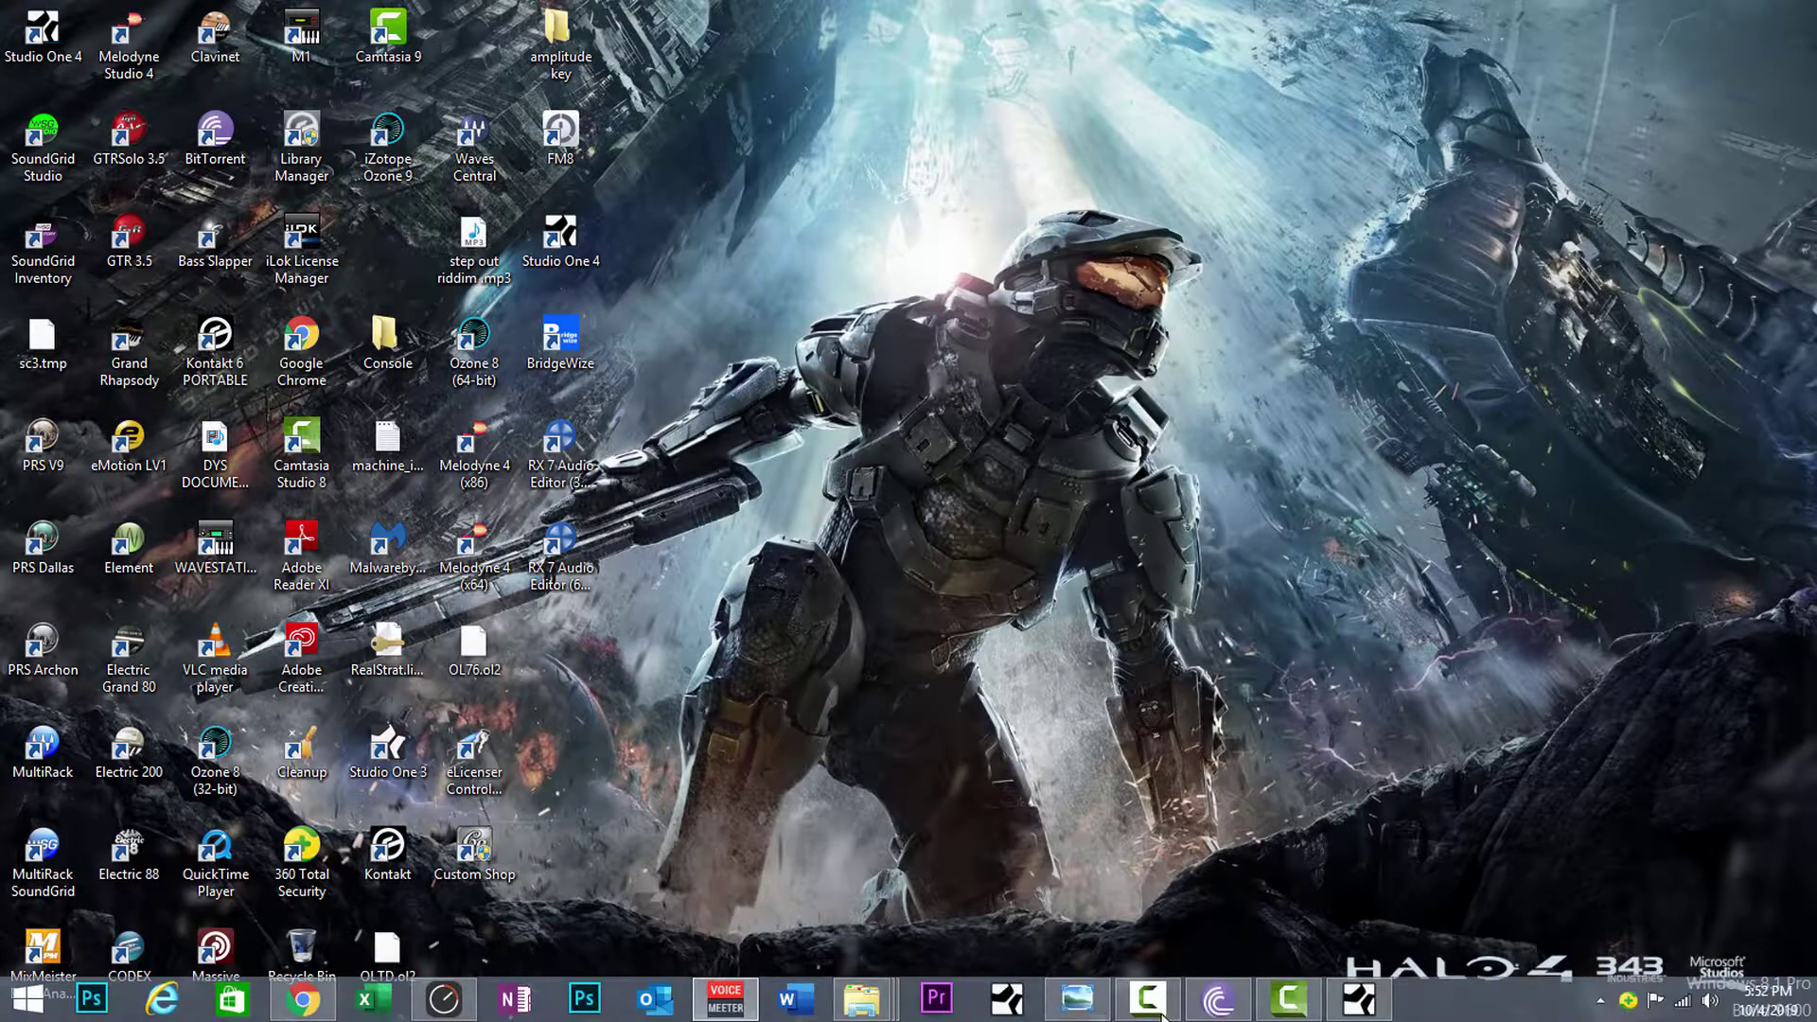
click(1358, 999)
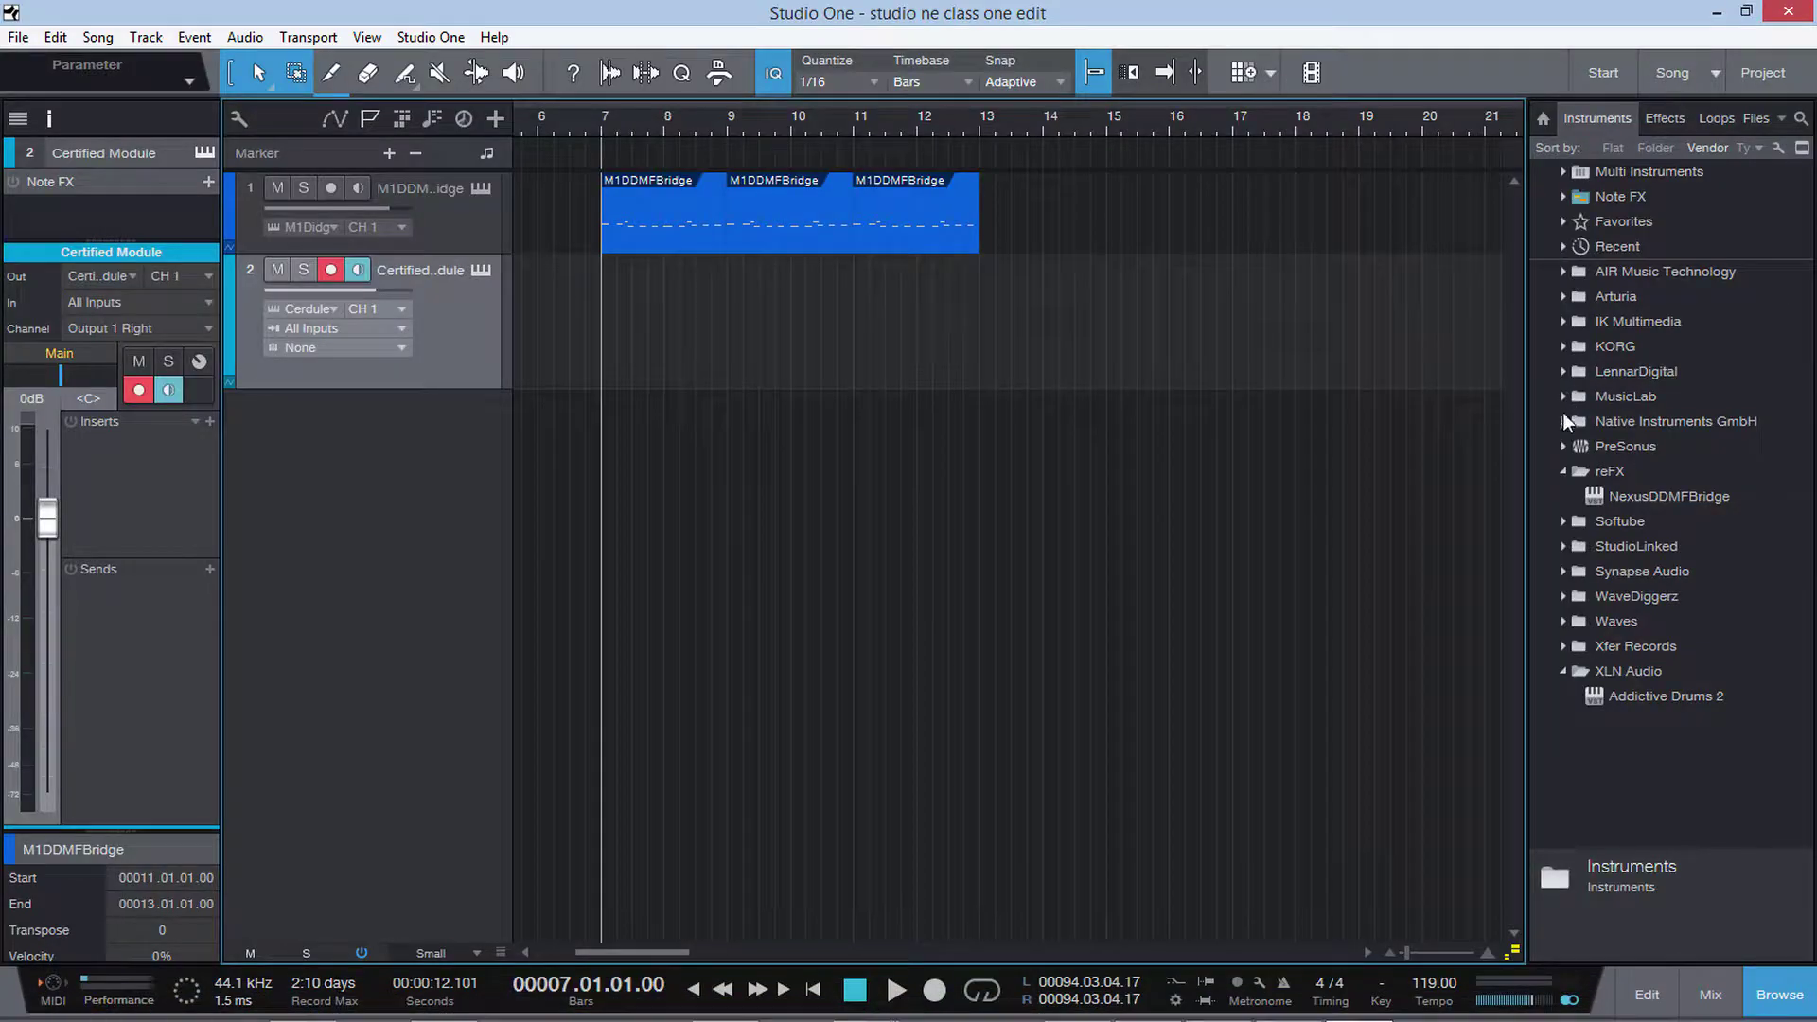
click(1561, 445)
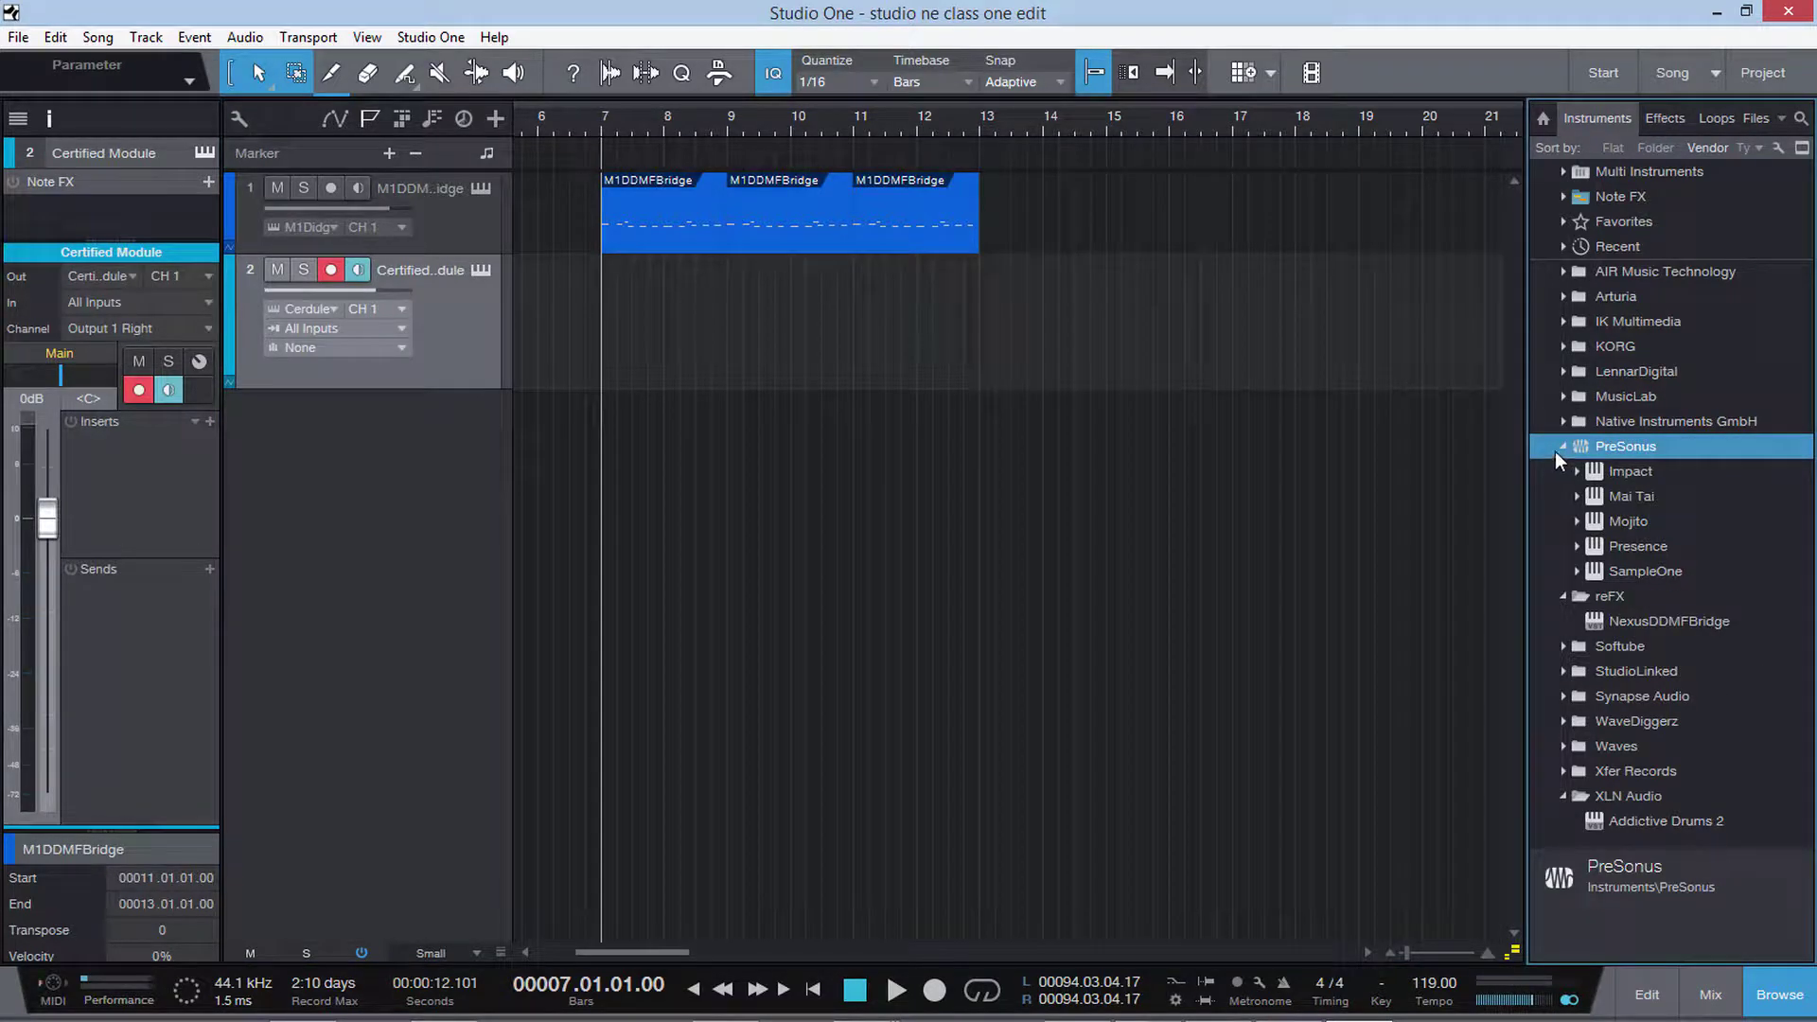
click(1560, 446)
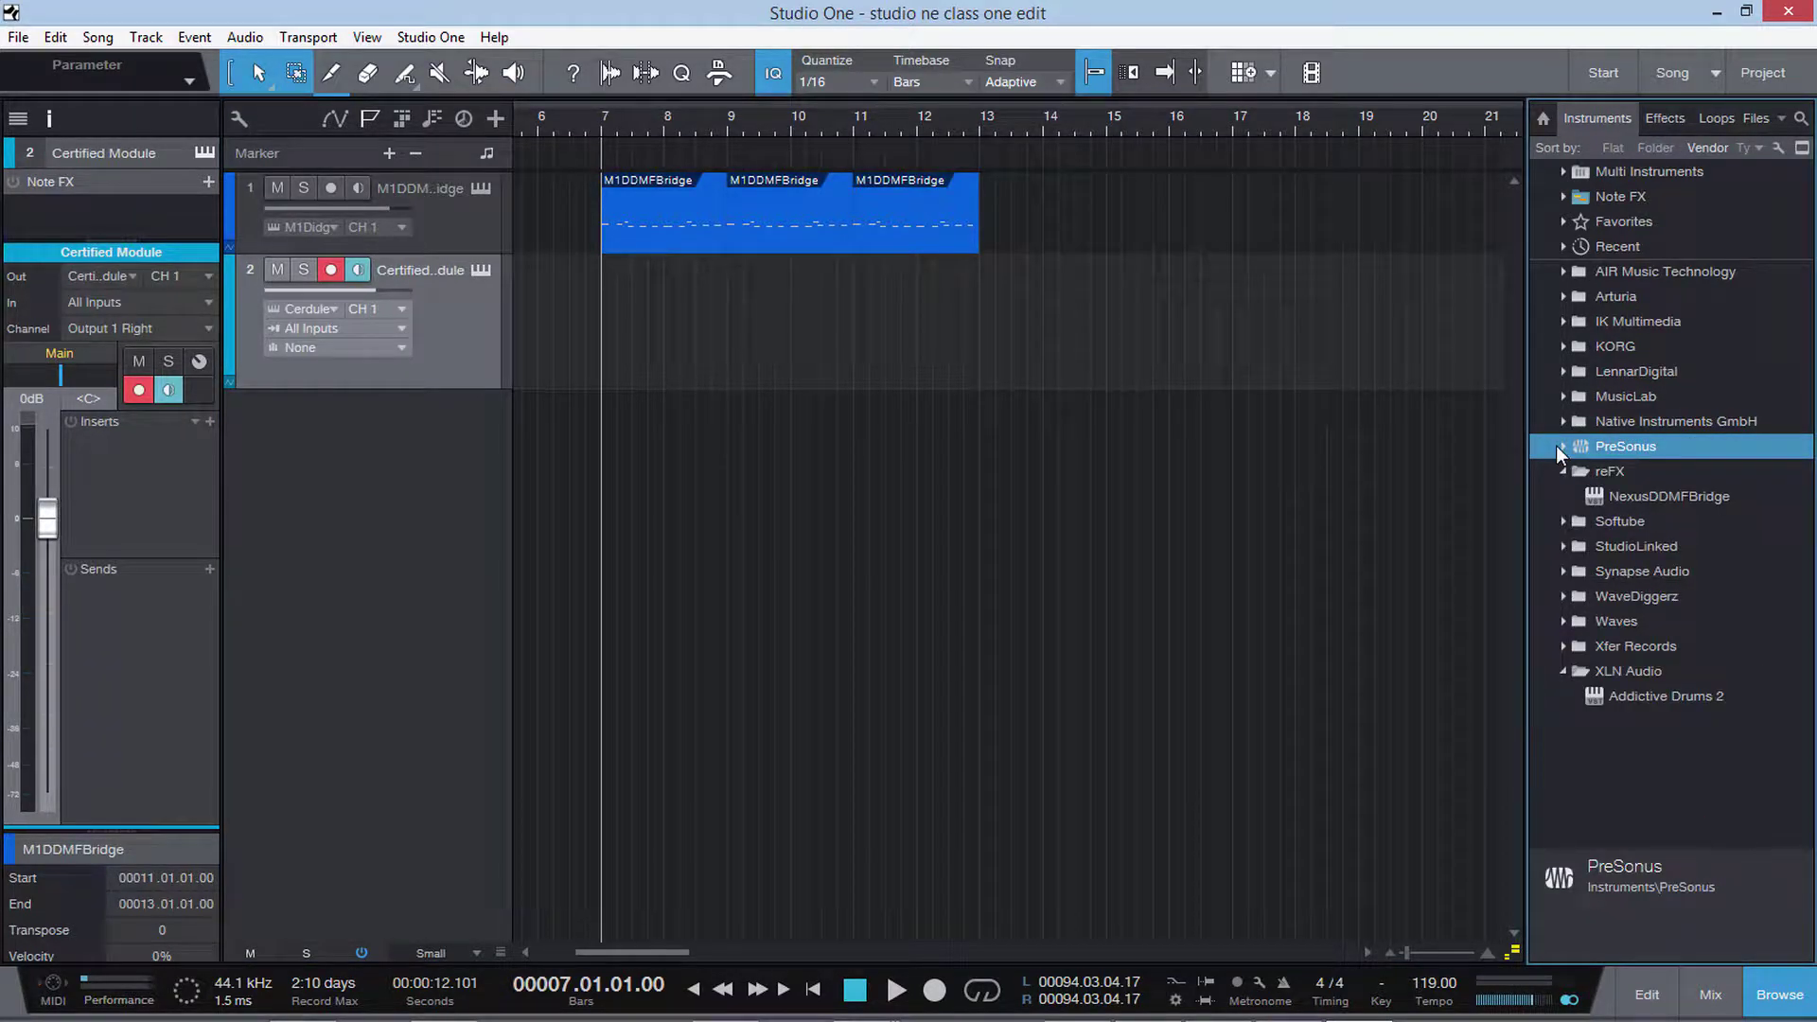
click(1560, 471)
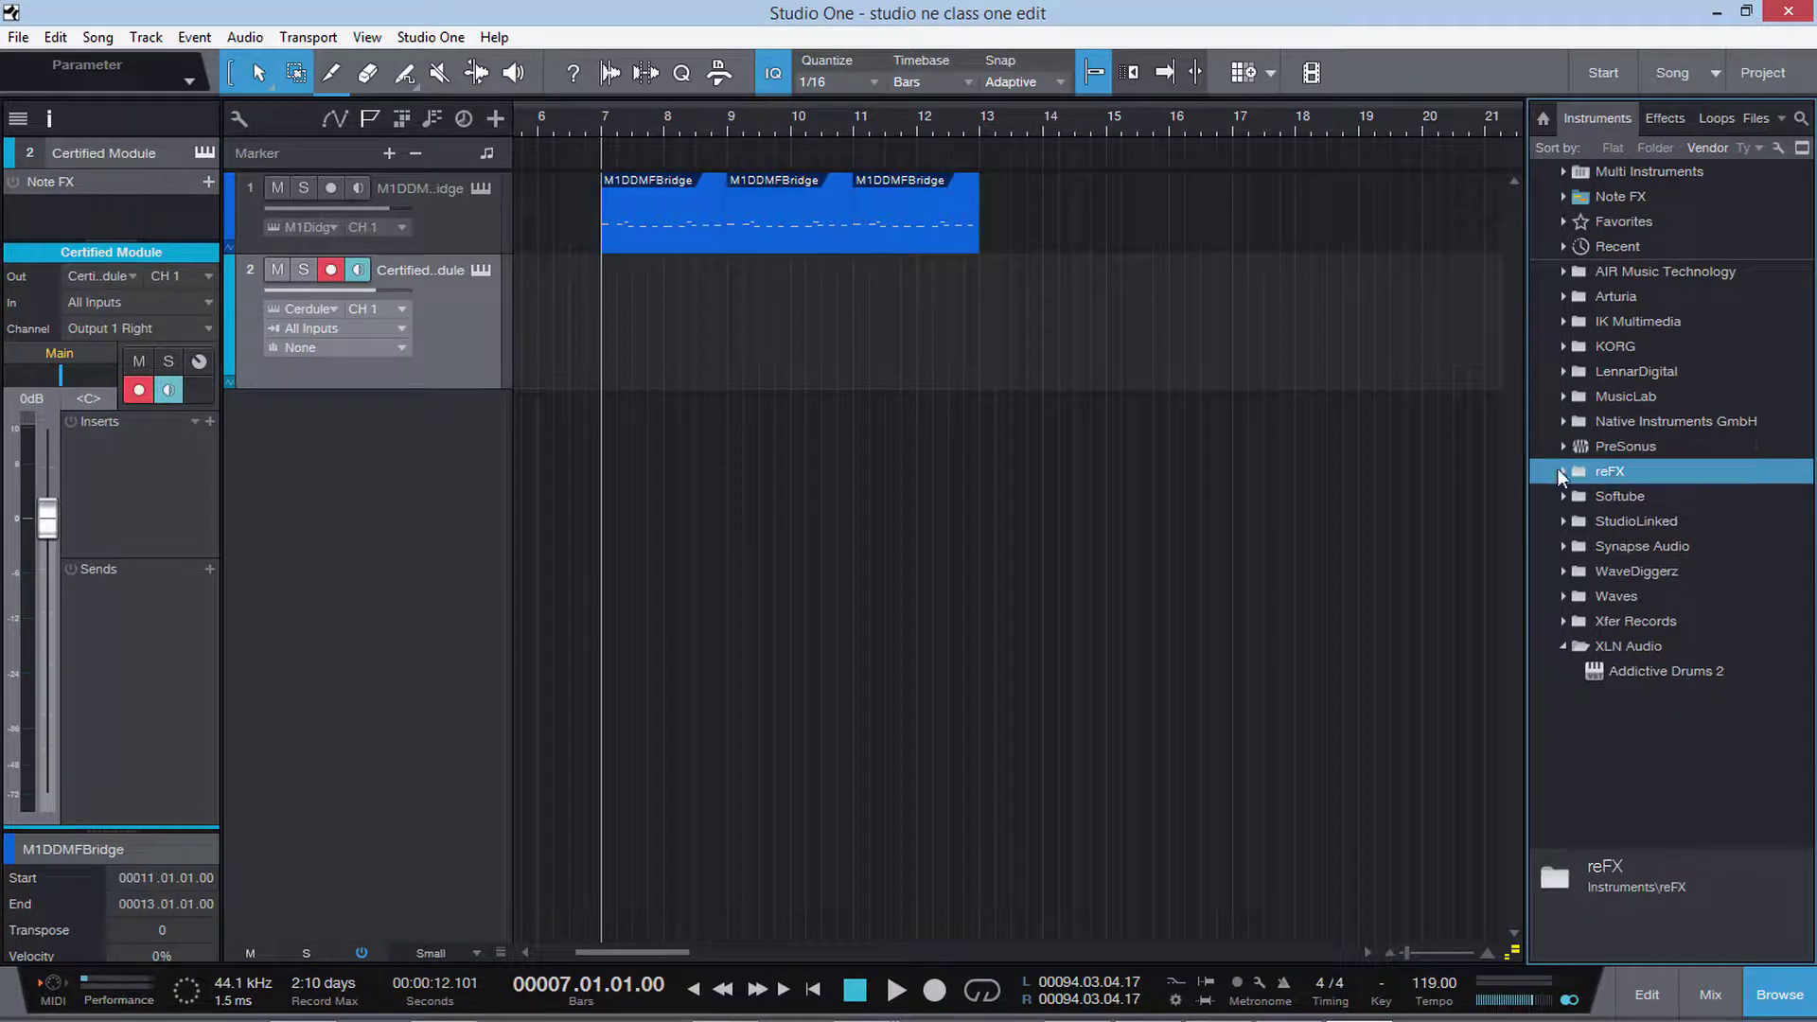
click(1564, 346)
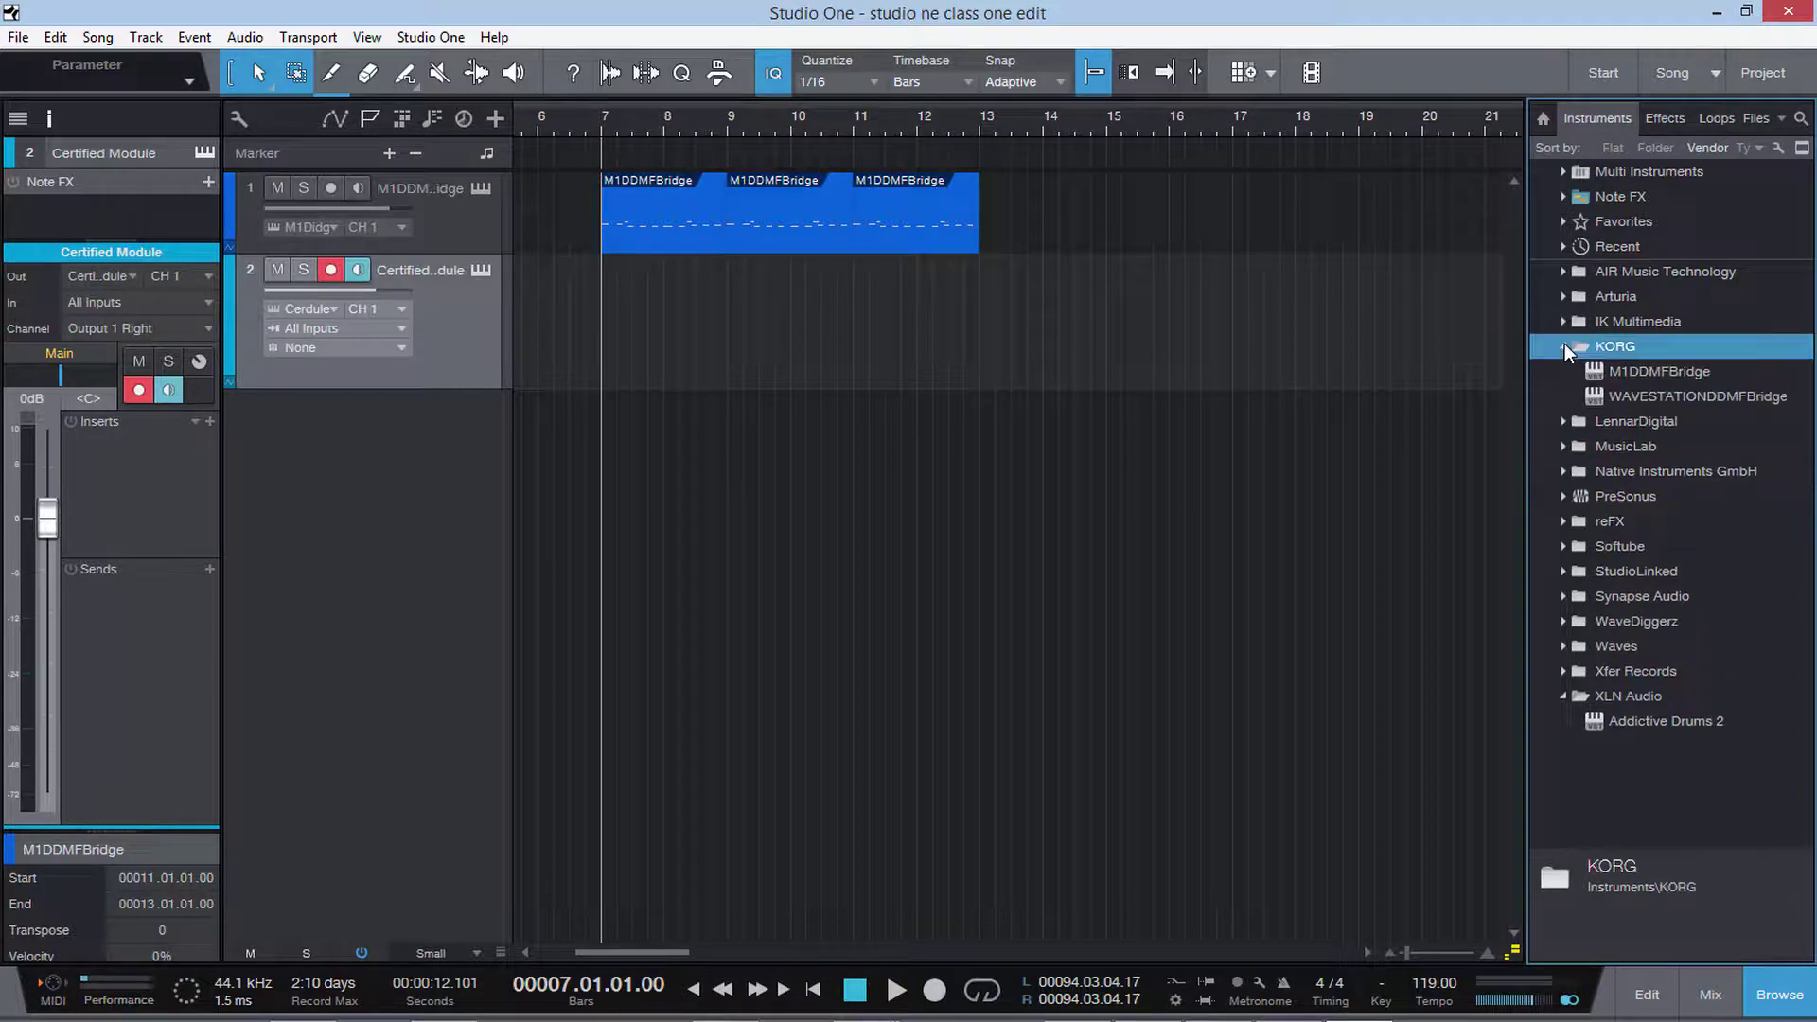
click(1626, 374)
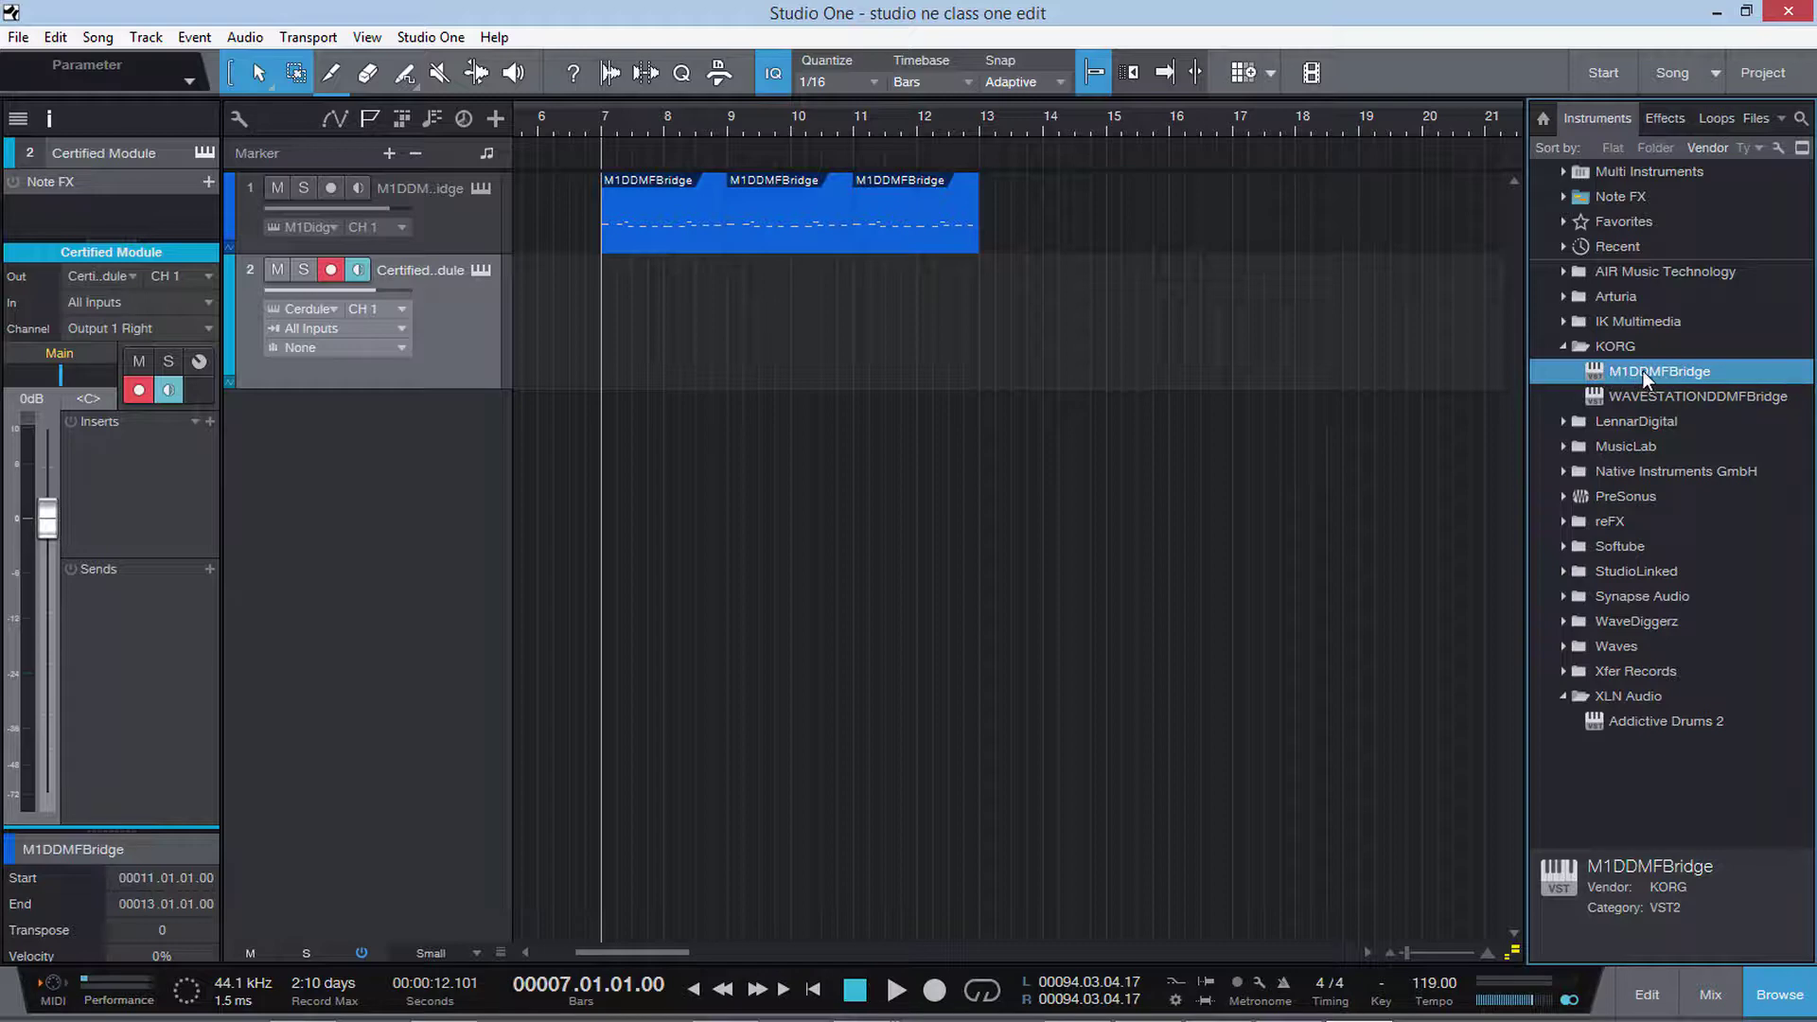
Step: Select the M1DDMFBridge track and view its instrument editor, and close the editor
click(482, 202)
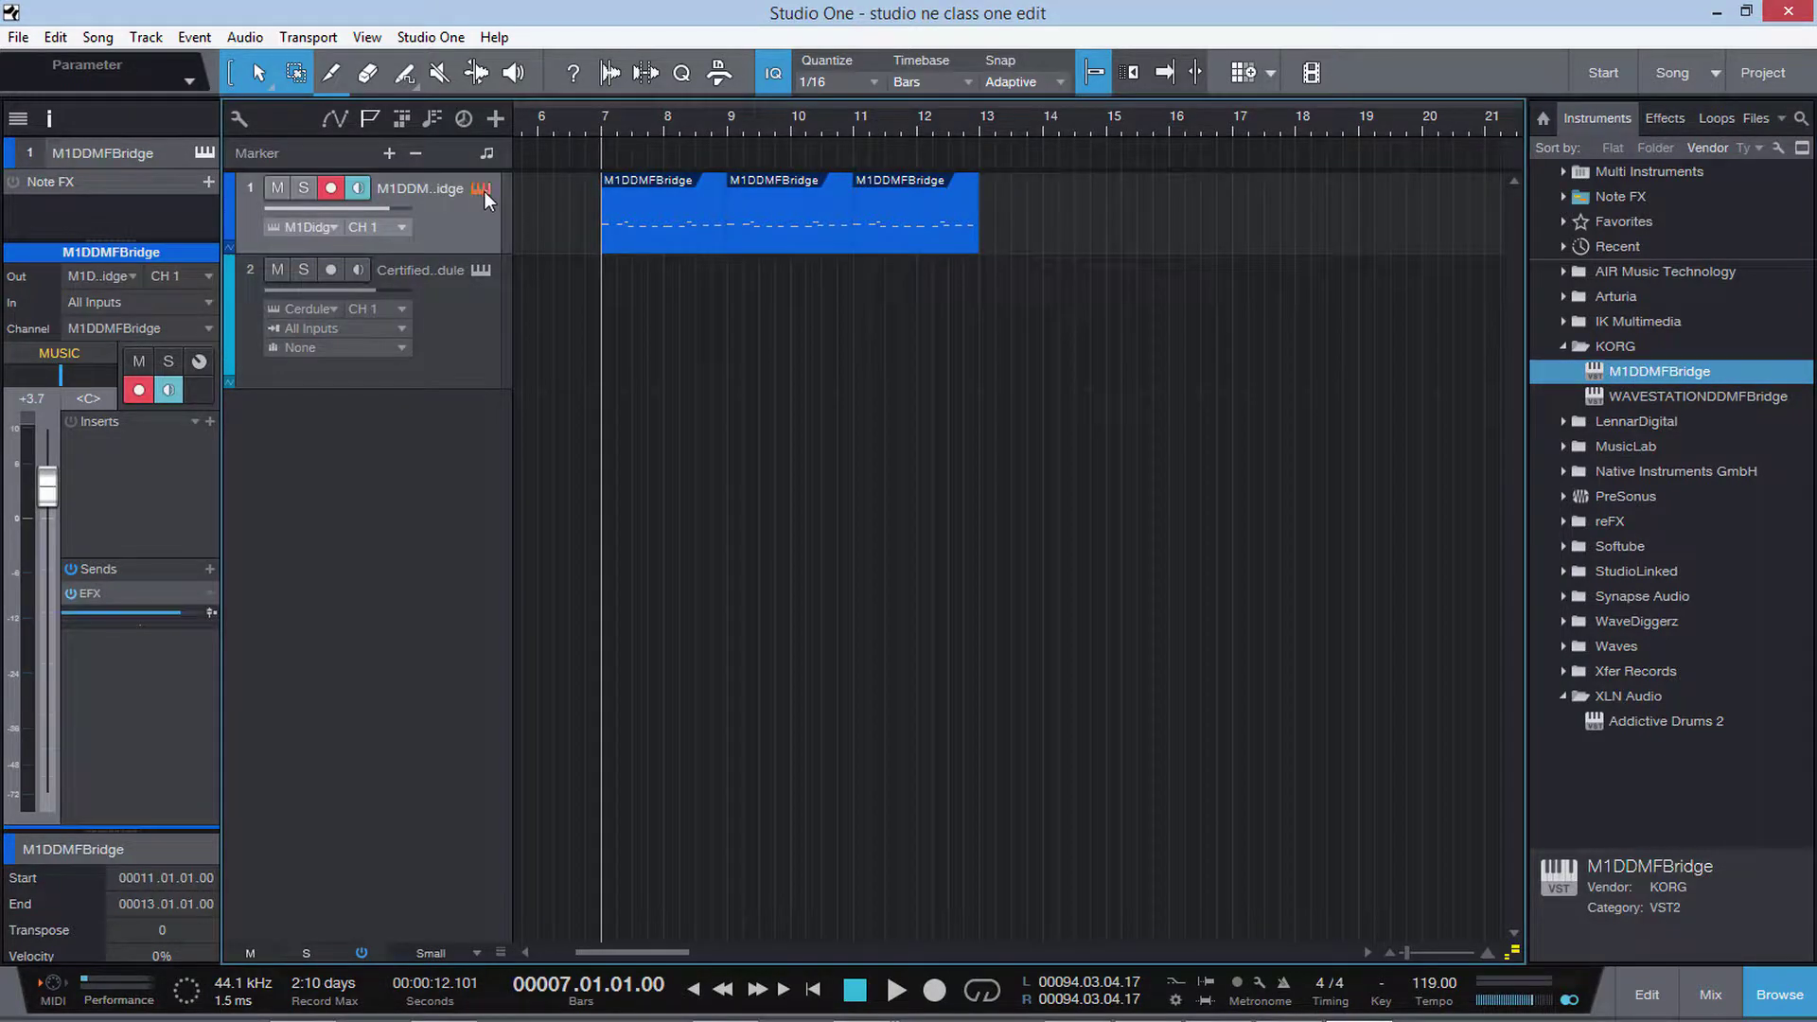
click(485, 192)
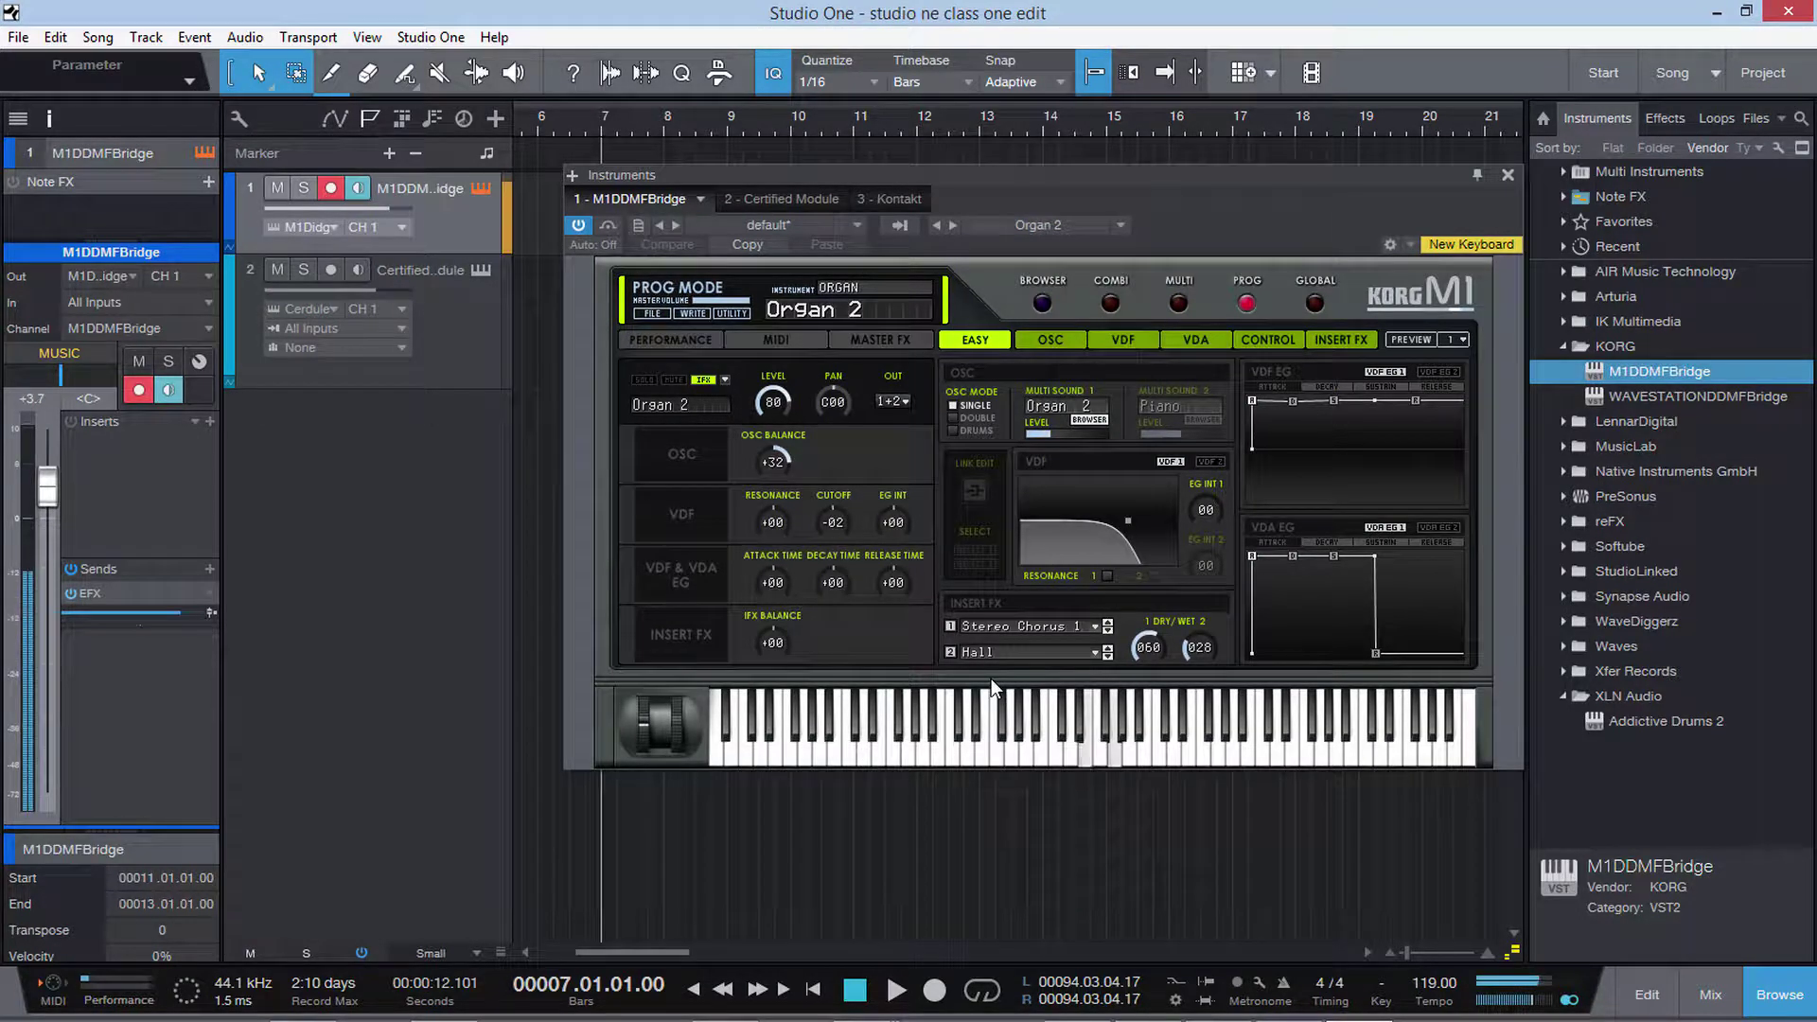
click(1505, 183)
Step: Locate the NexusDDMFBridge instrument in the reFX vendor folder and collapse the KORG folder
click(1560, 526)
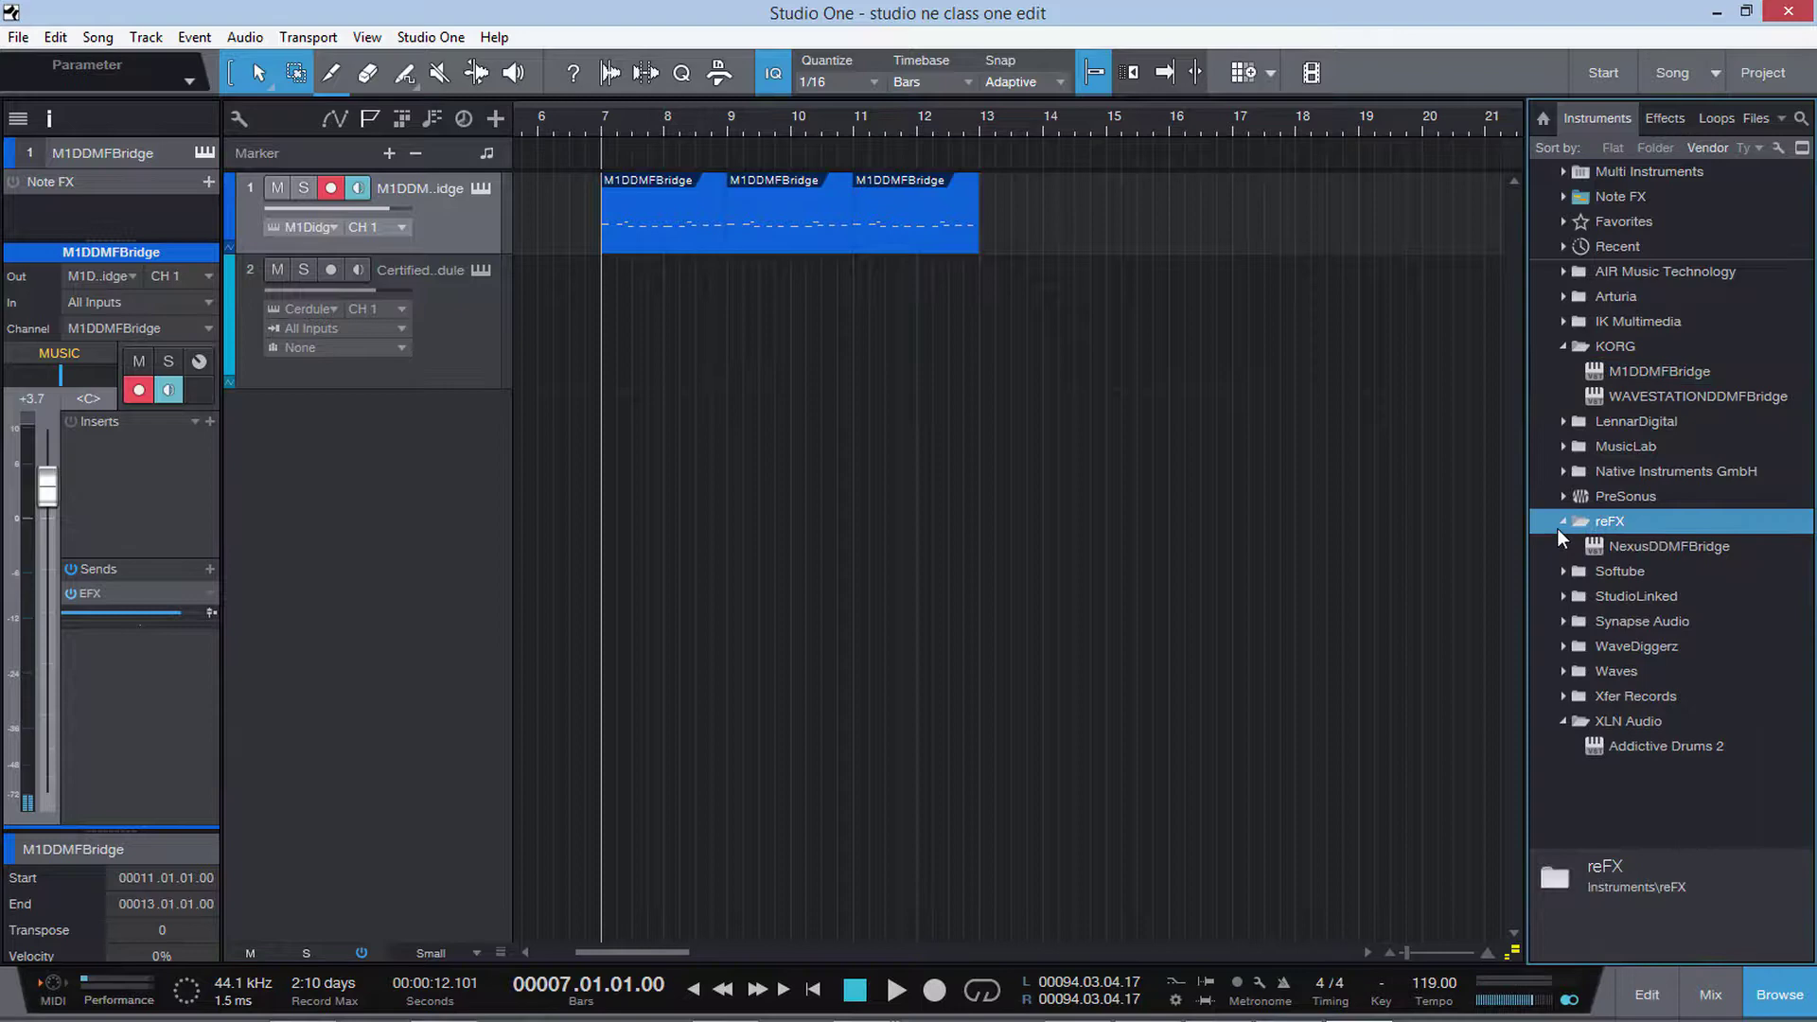
click(1669, 547)
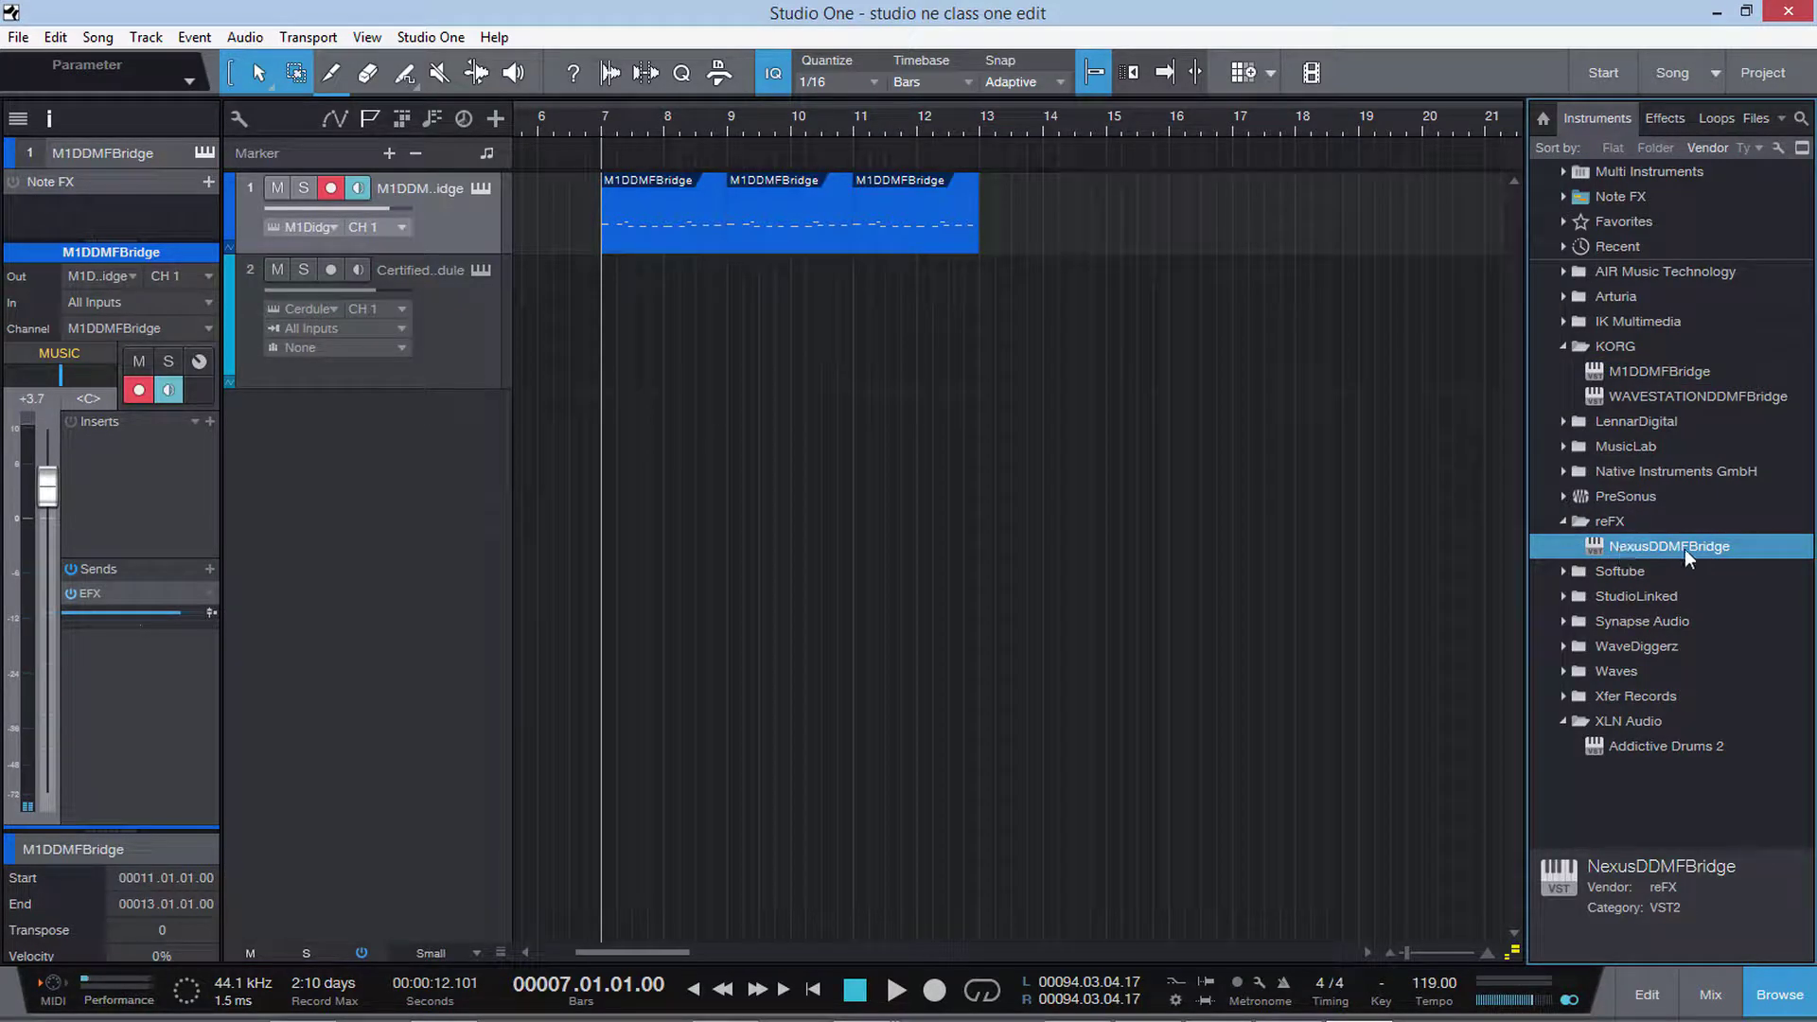
click(1562, 346)
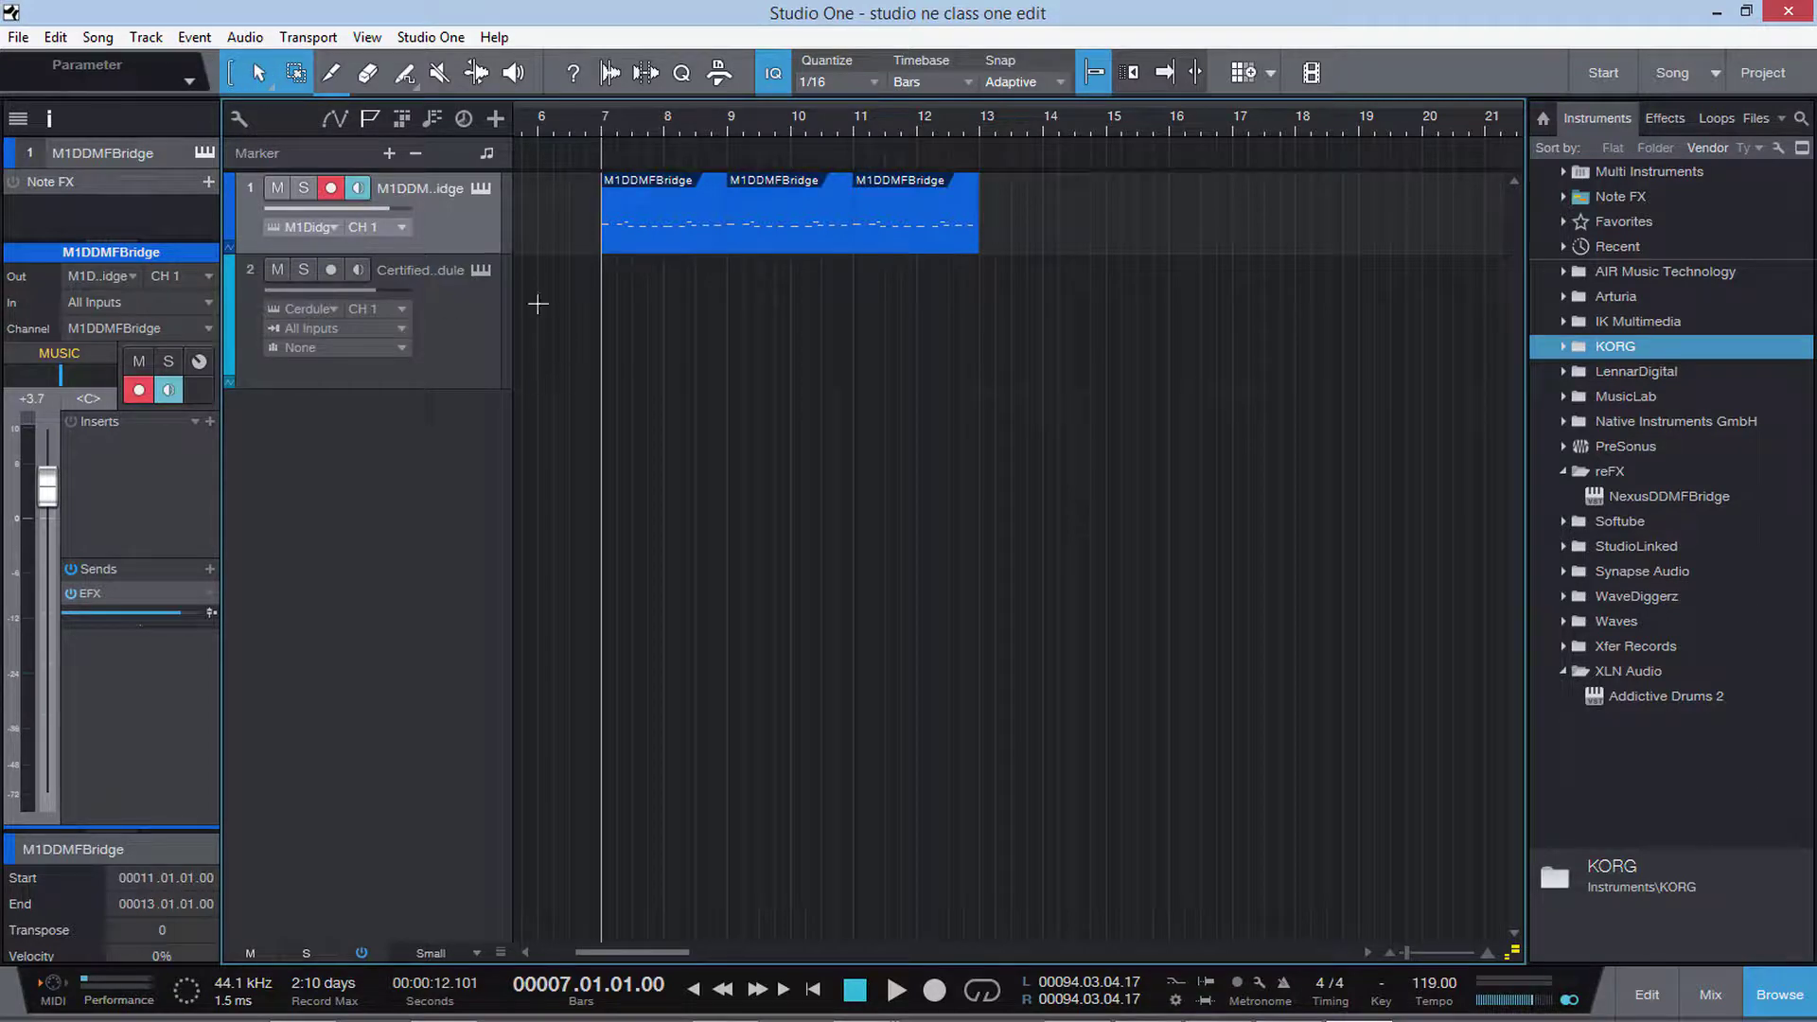
Step: Switch to the Paint tool and back to the linked Arrow and Range tools, and toggle input quantize off and on
click(332, 74)
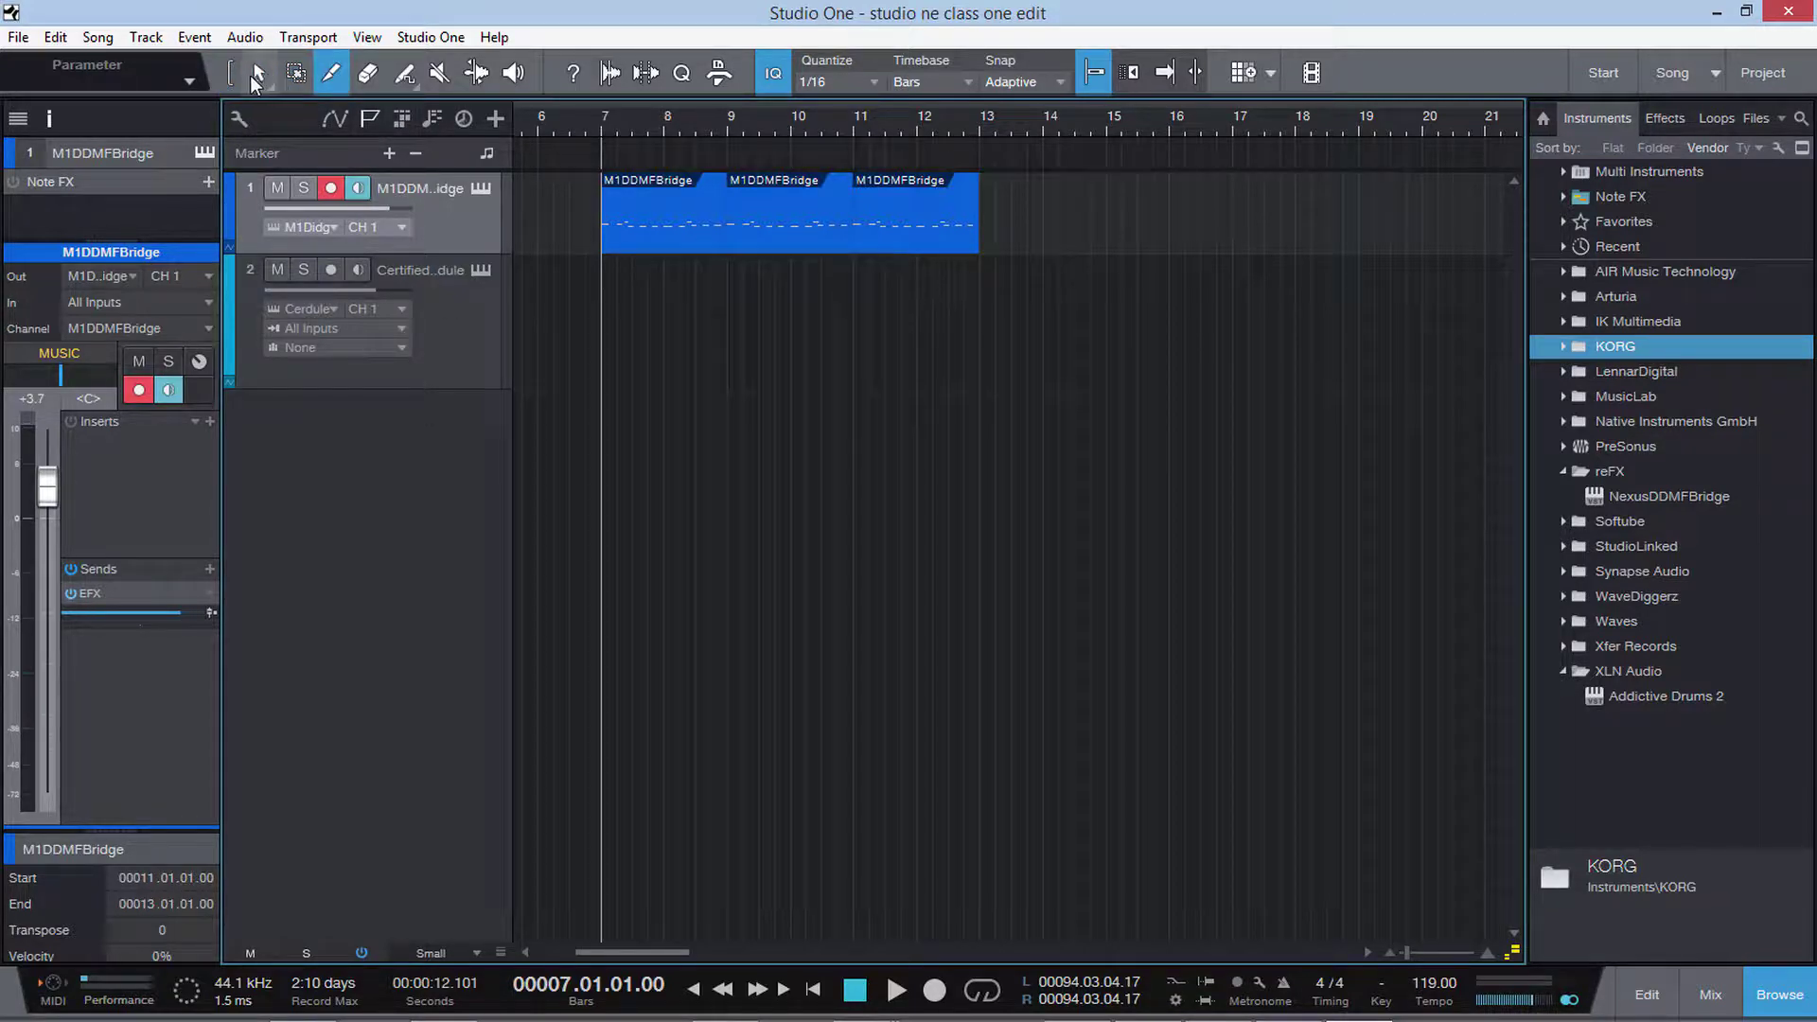
click(235, 74)
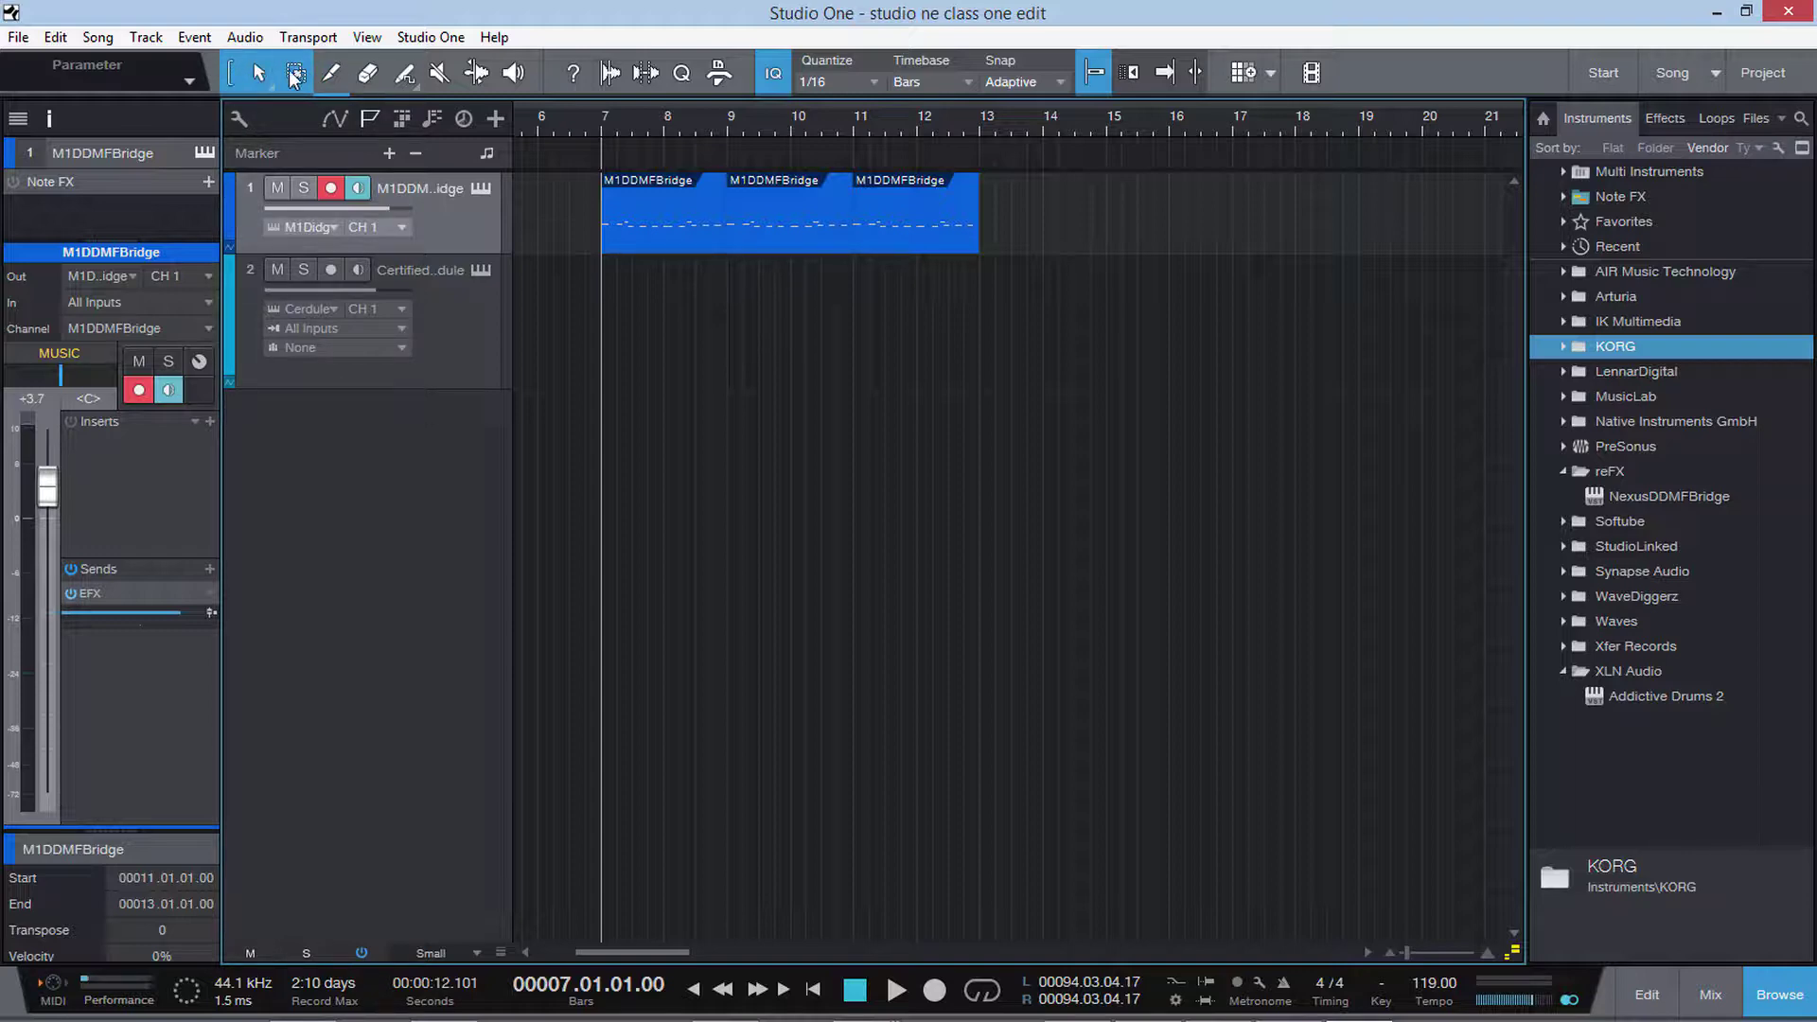
click(776, 77)
click(774, 81)
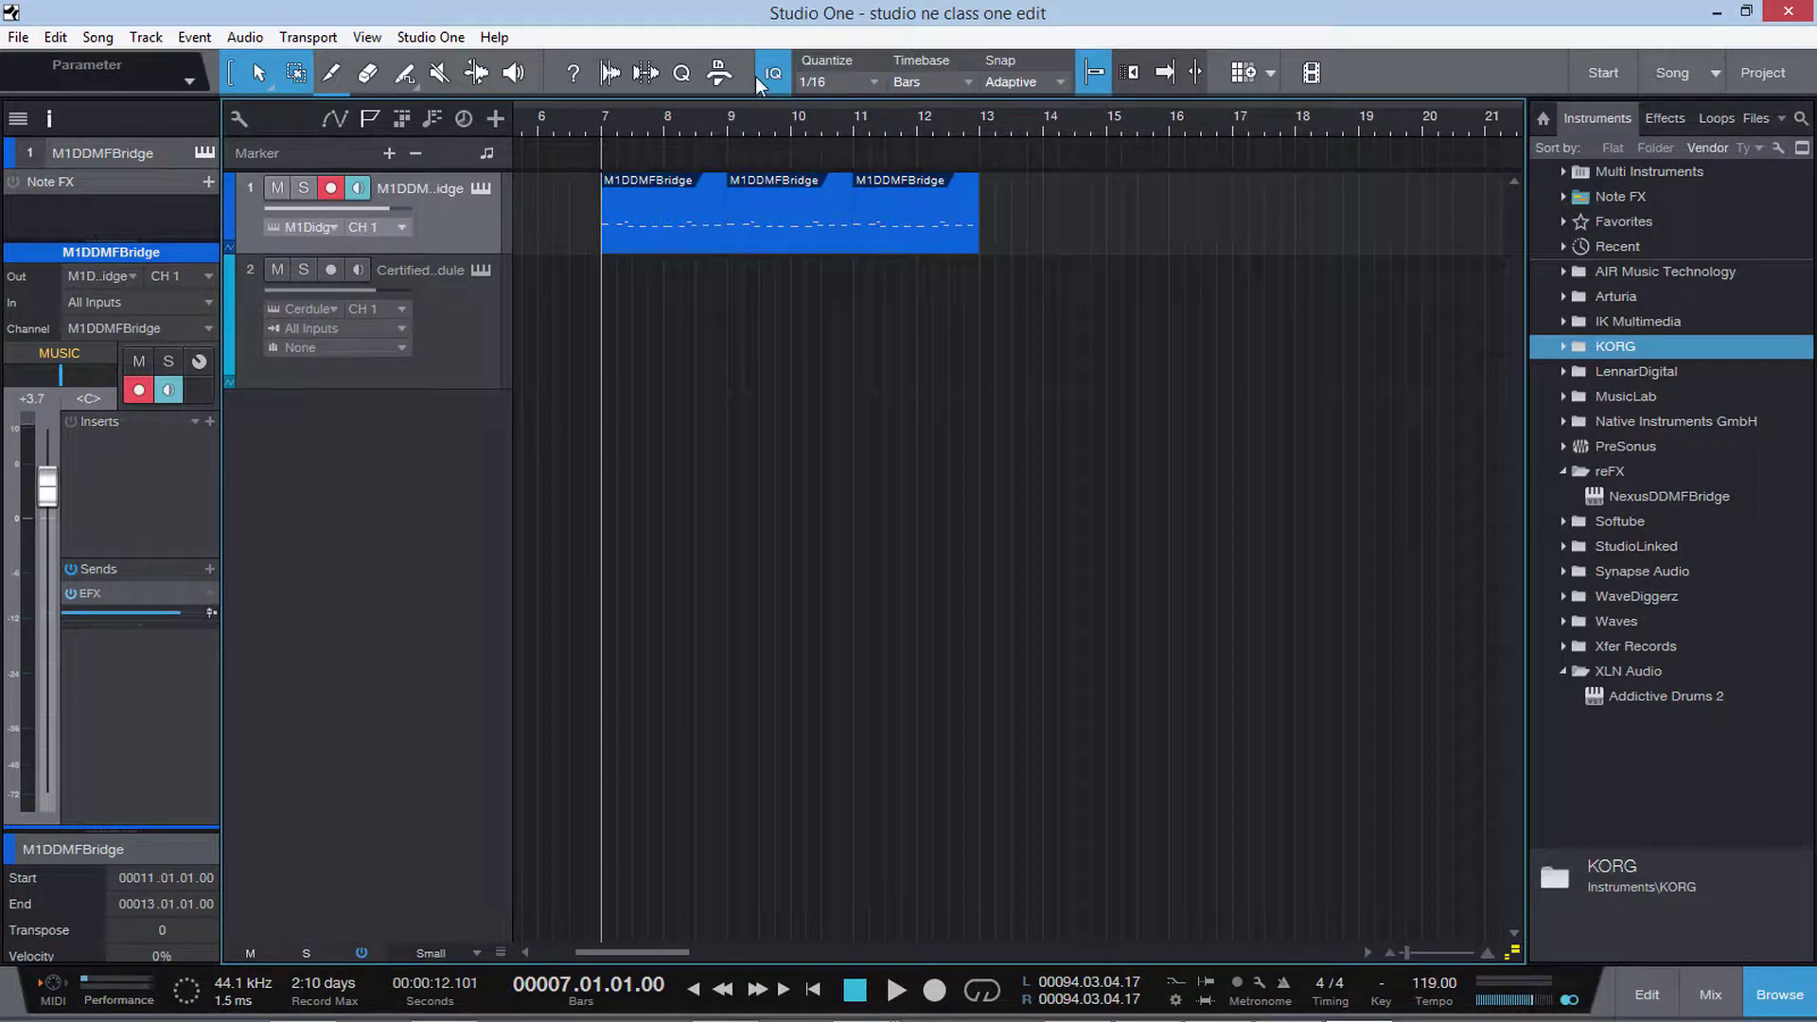
click(1099, 74)
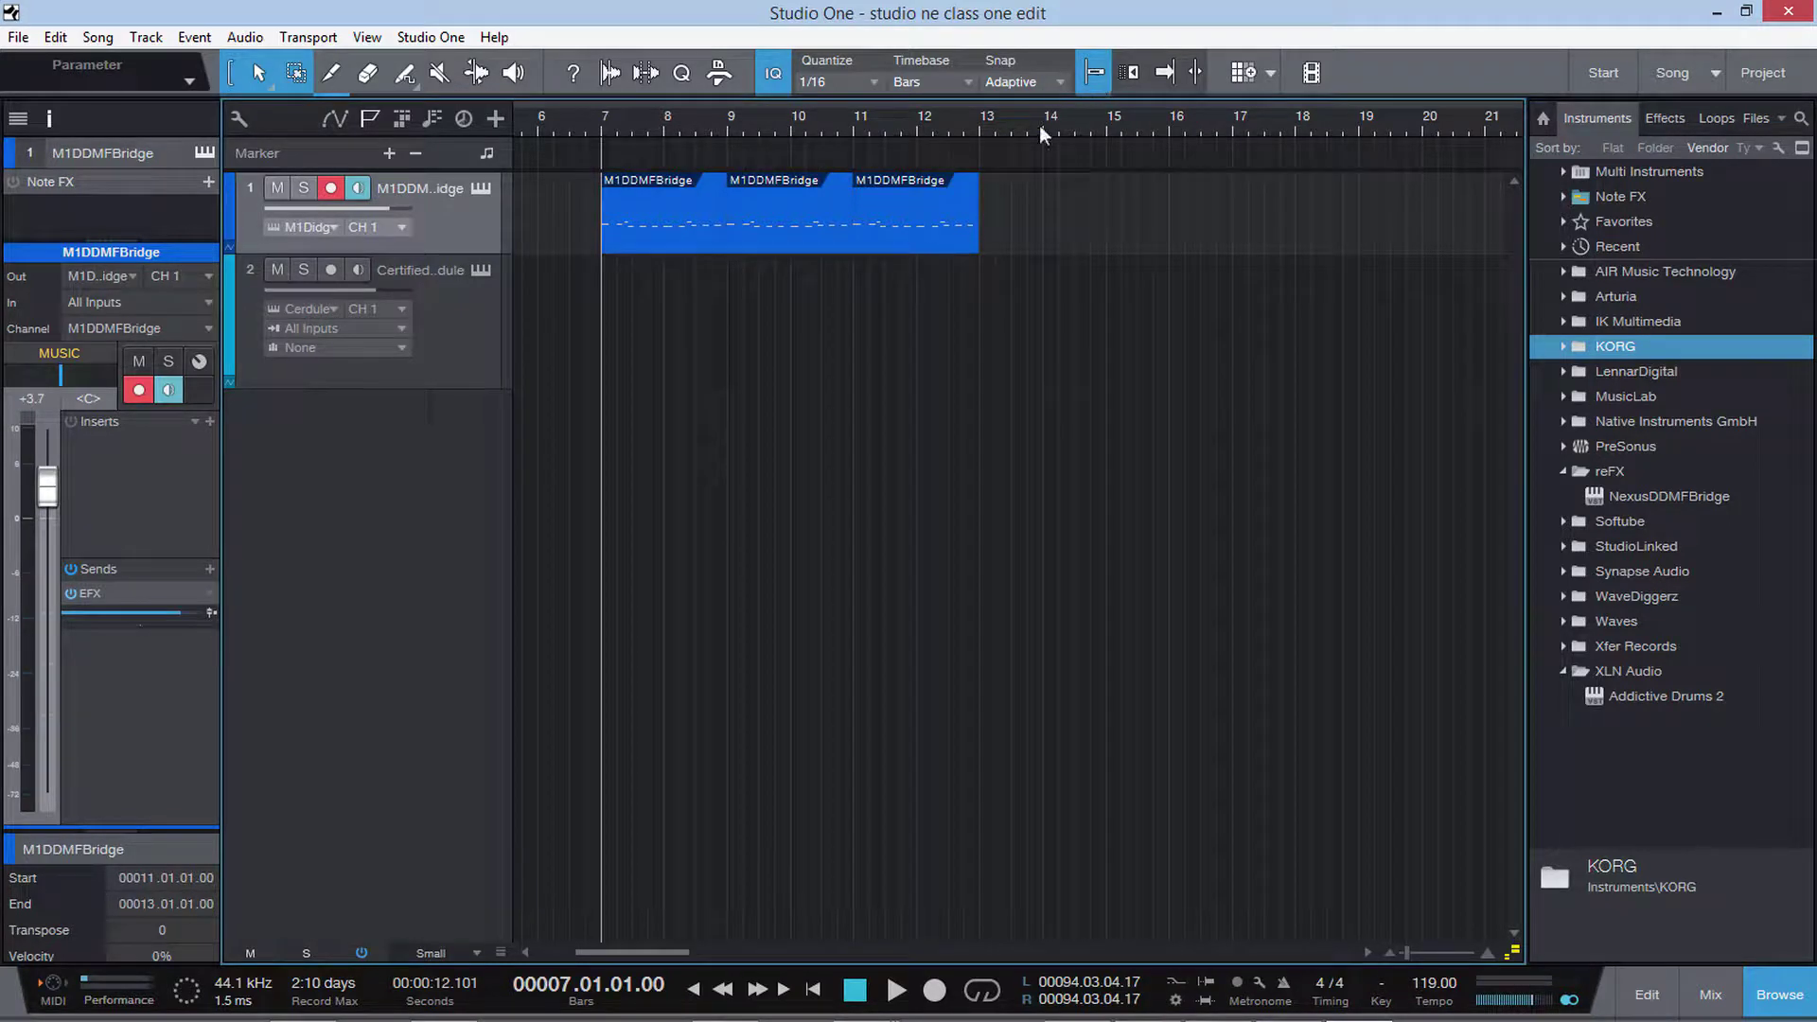
Step: Review the available Quantize values and Timebase options for the arrangement without changing them
drag(889, 231, 920, 186)
click(867, 82)
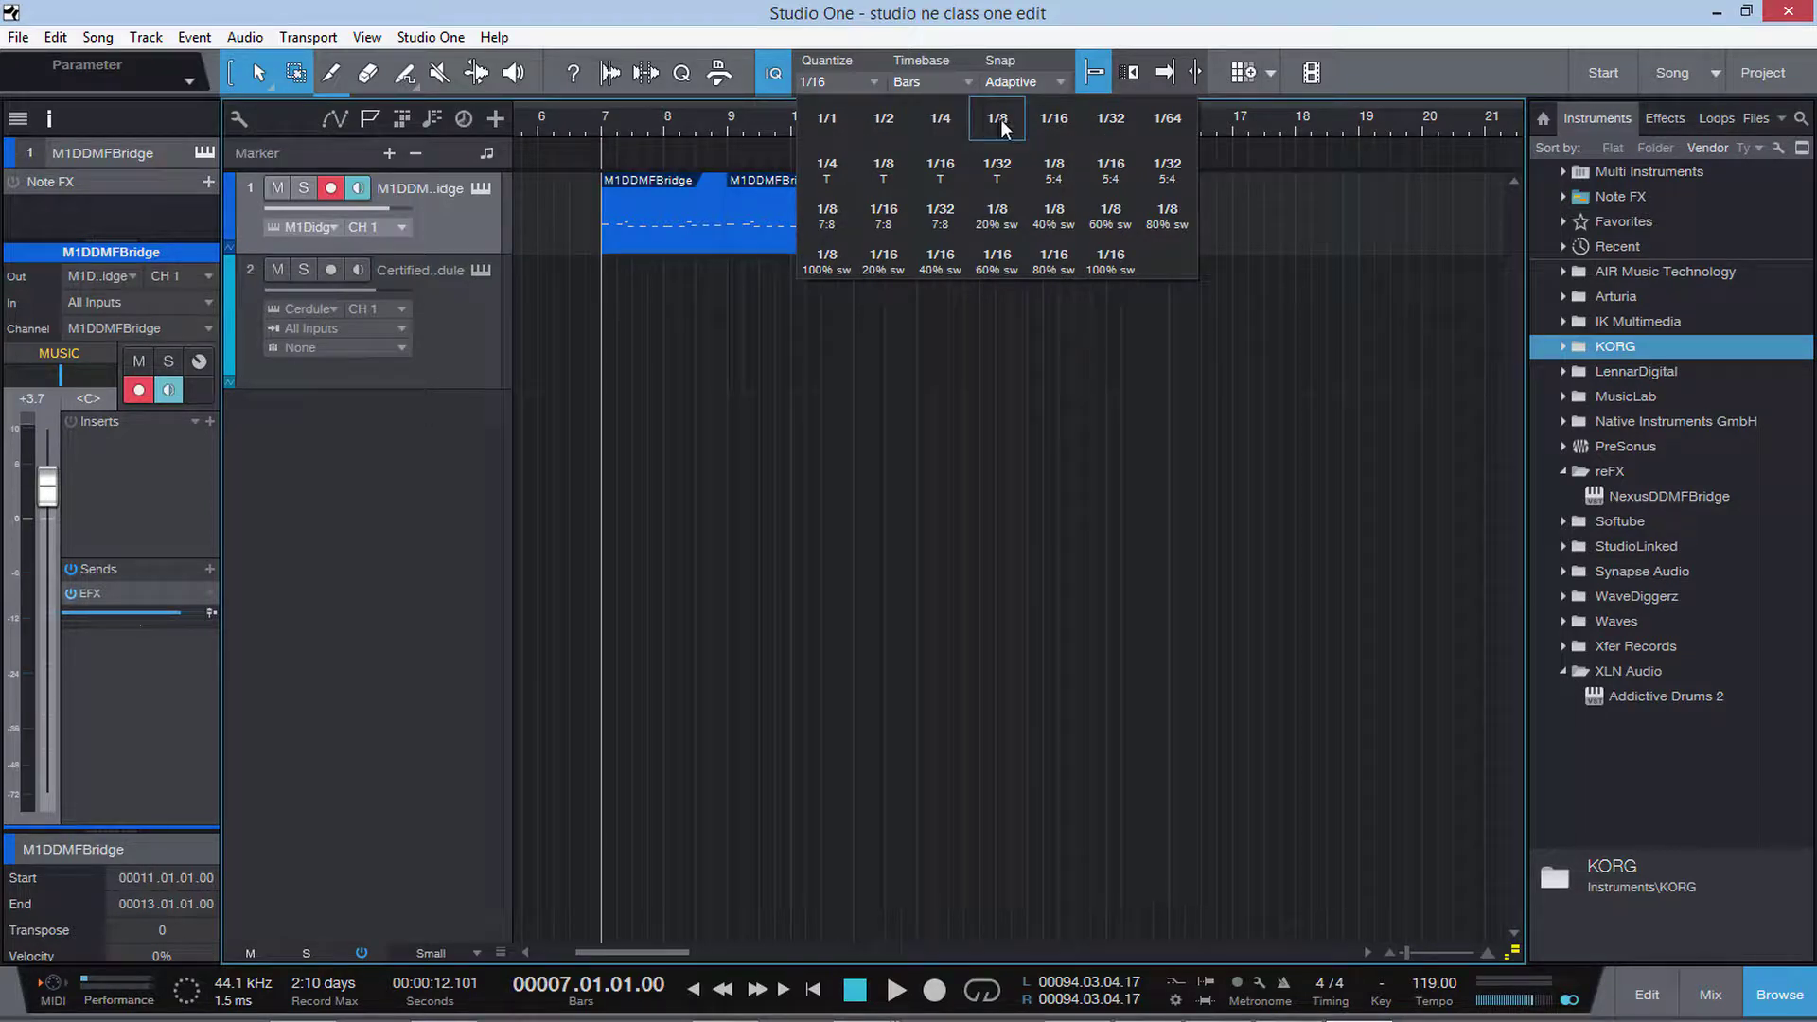
click(957, 227)
click(967, 83)
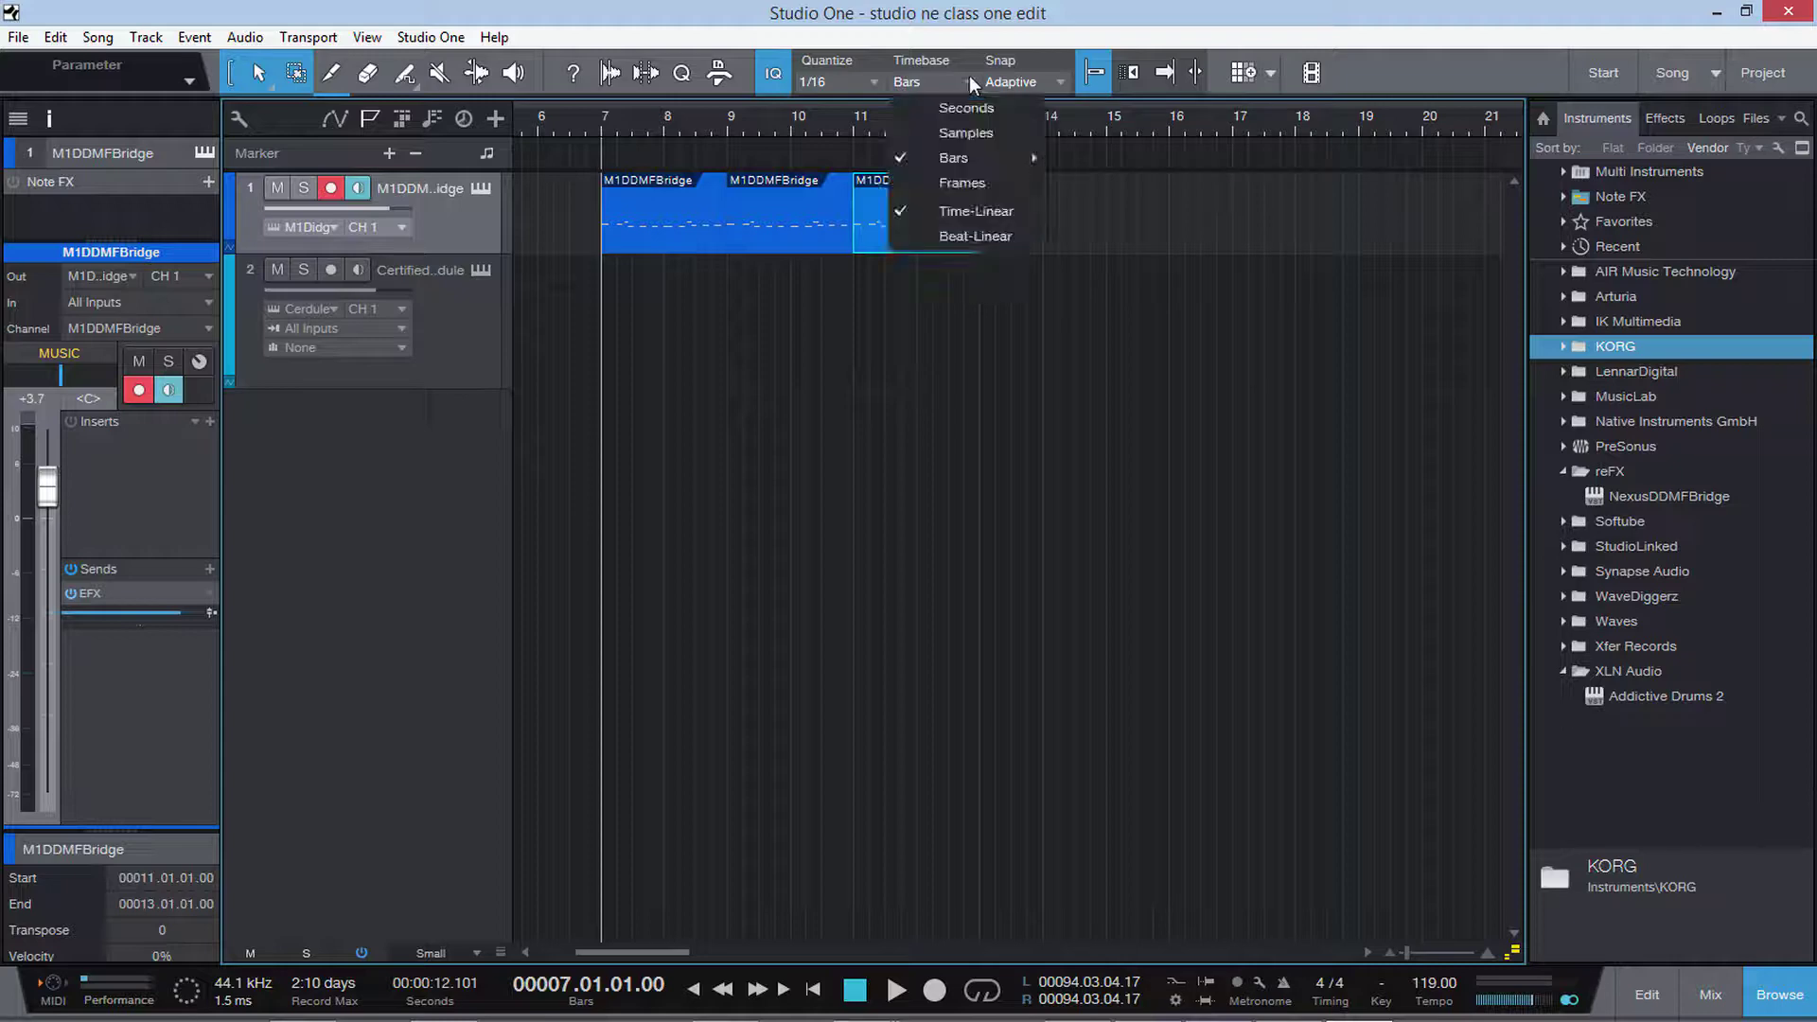
click(876, 403)
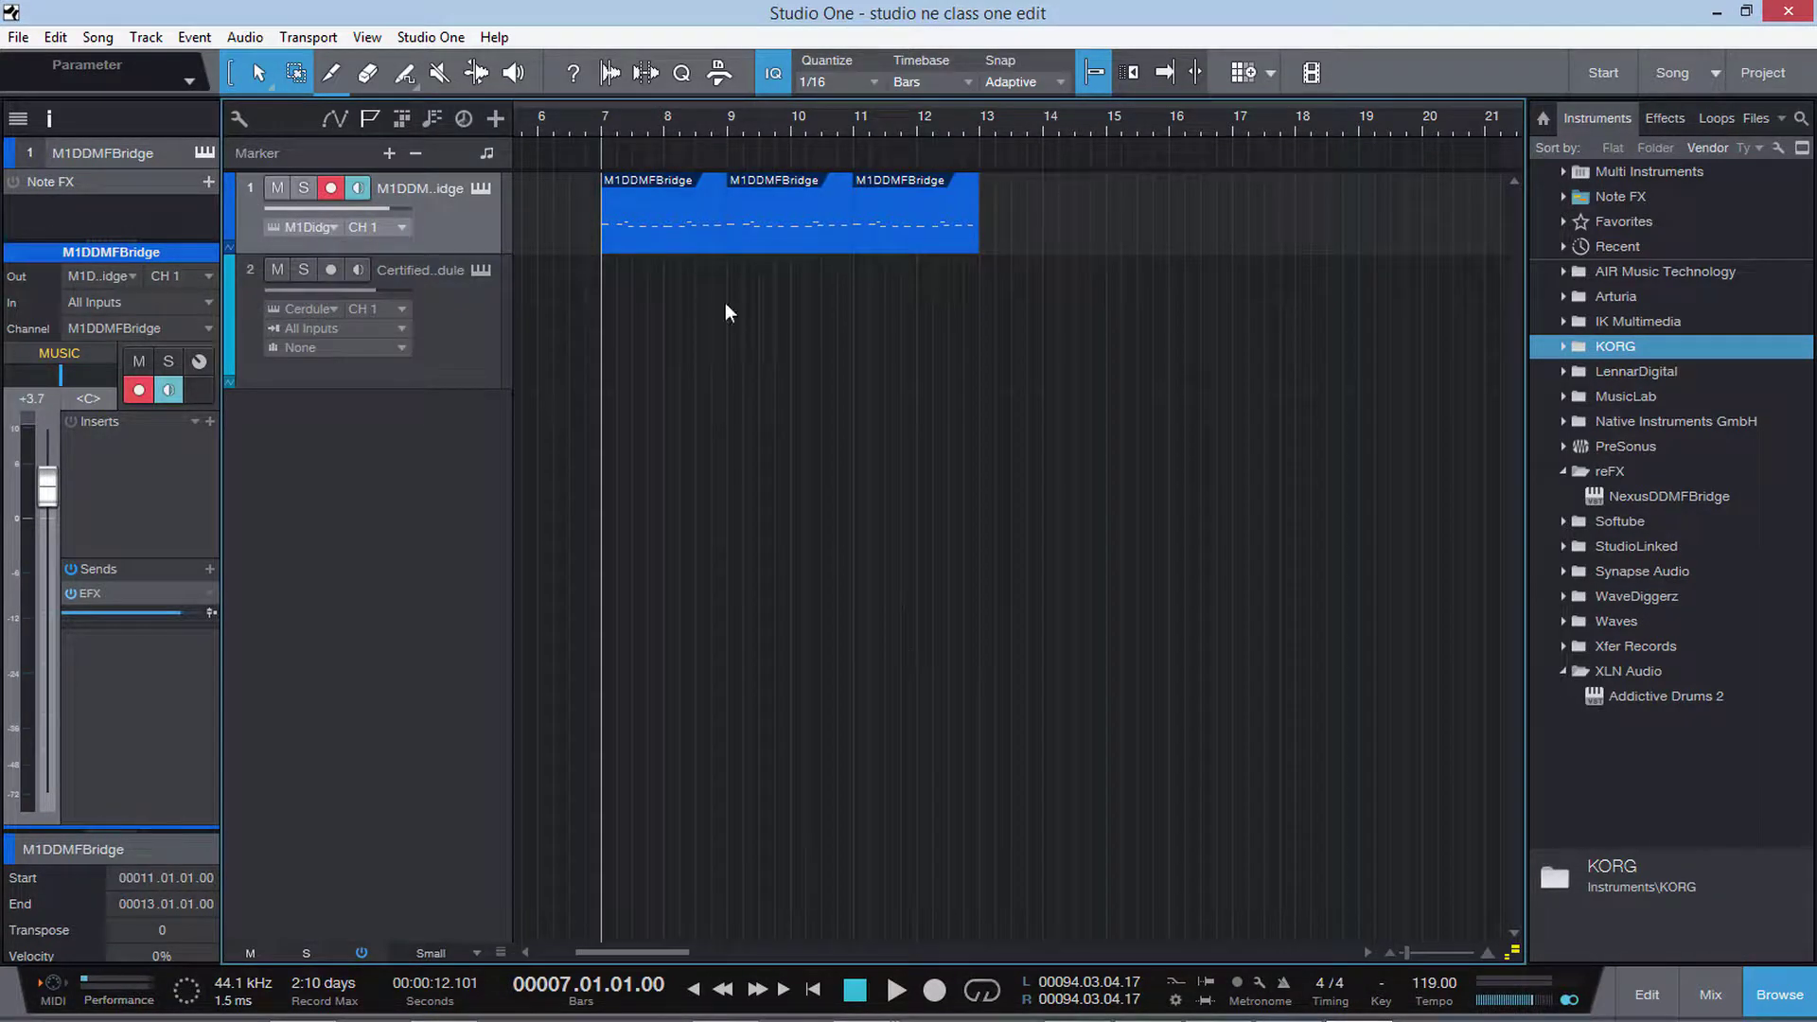
Step: Zoom the arrangement out to view the whole song from its start marker to its end marker
drag(617, 117, 746, 126)
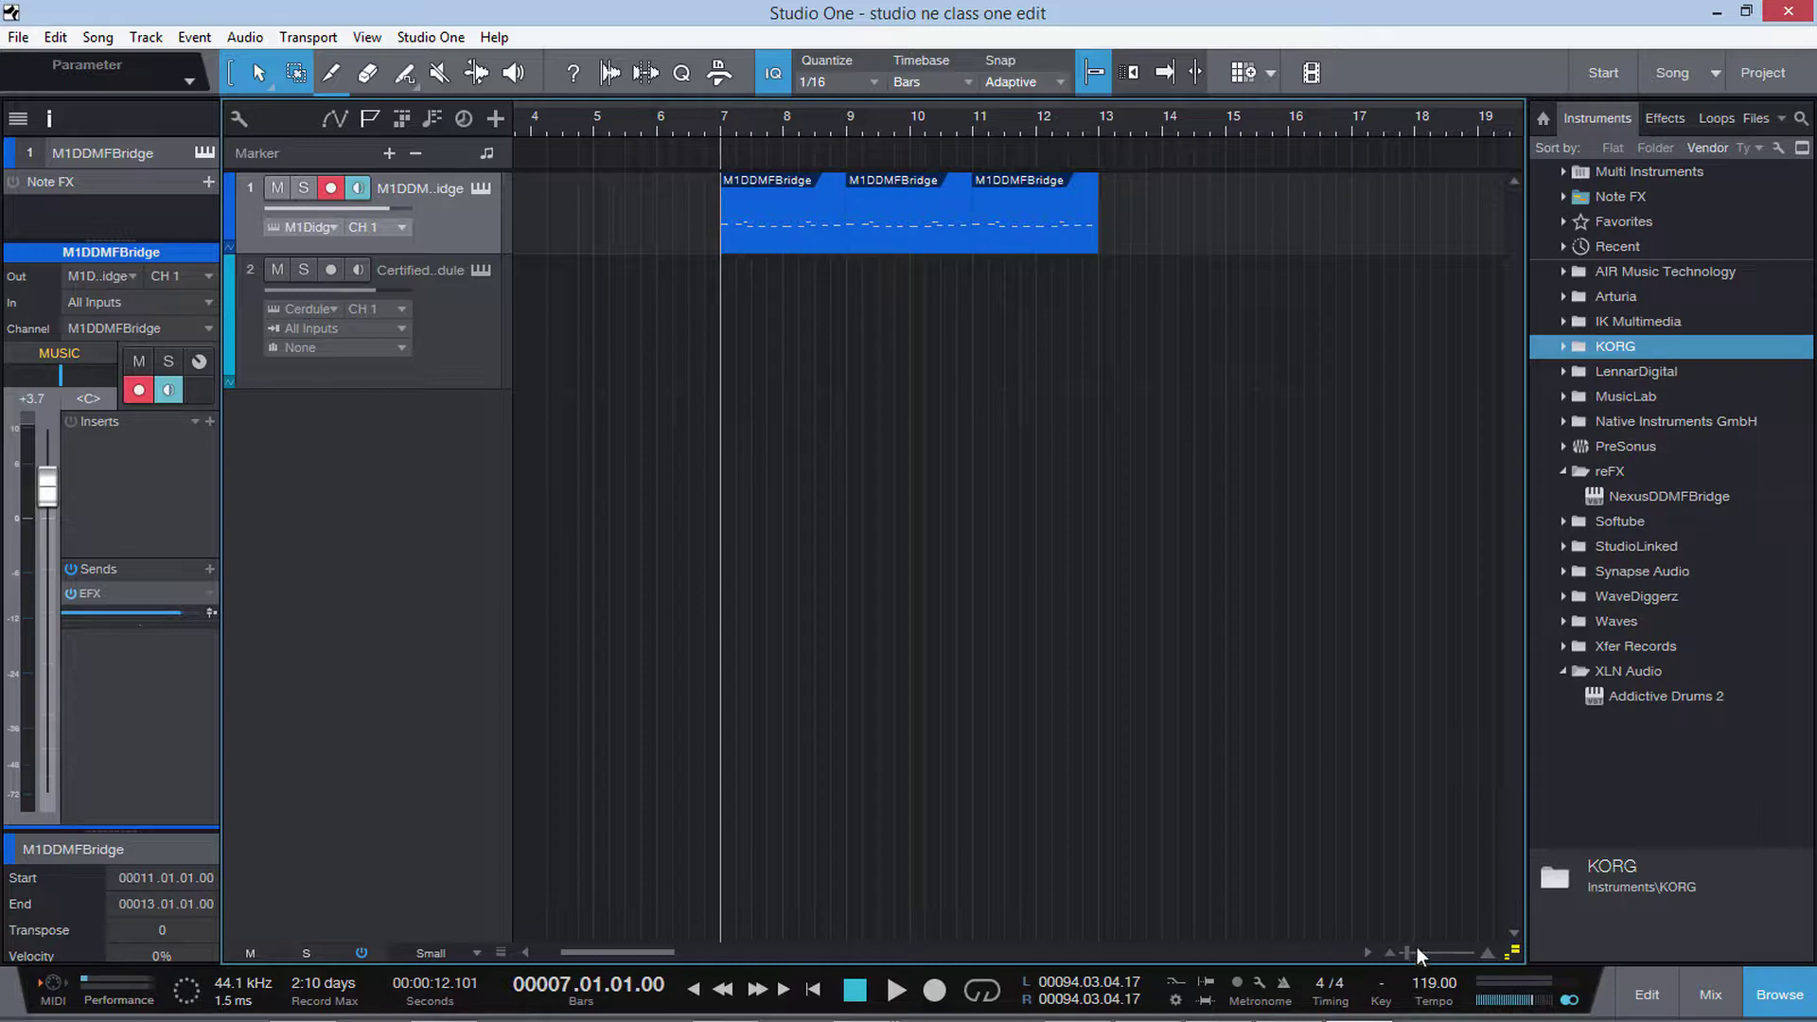
drag(1417, 949, 1389, 951)
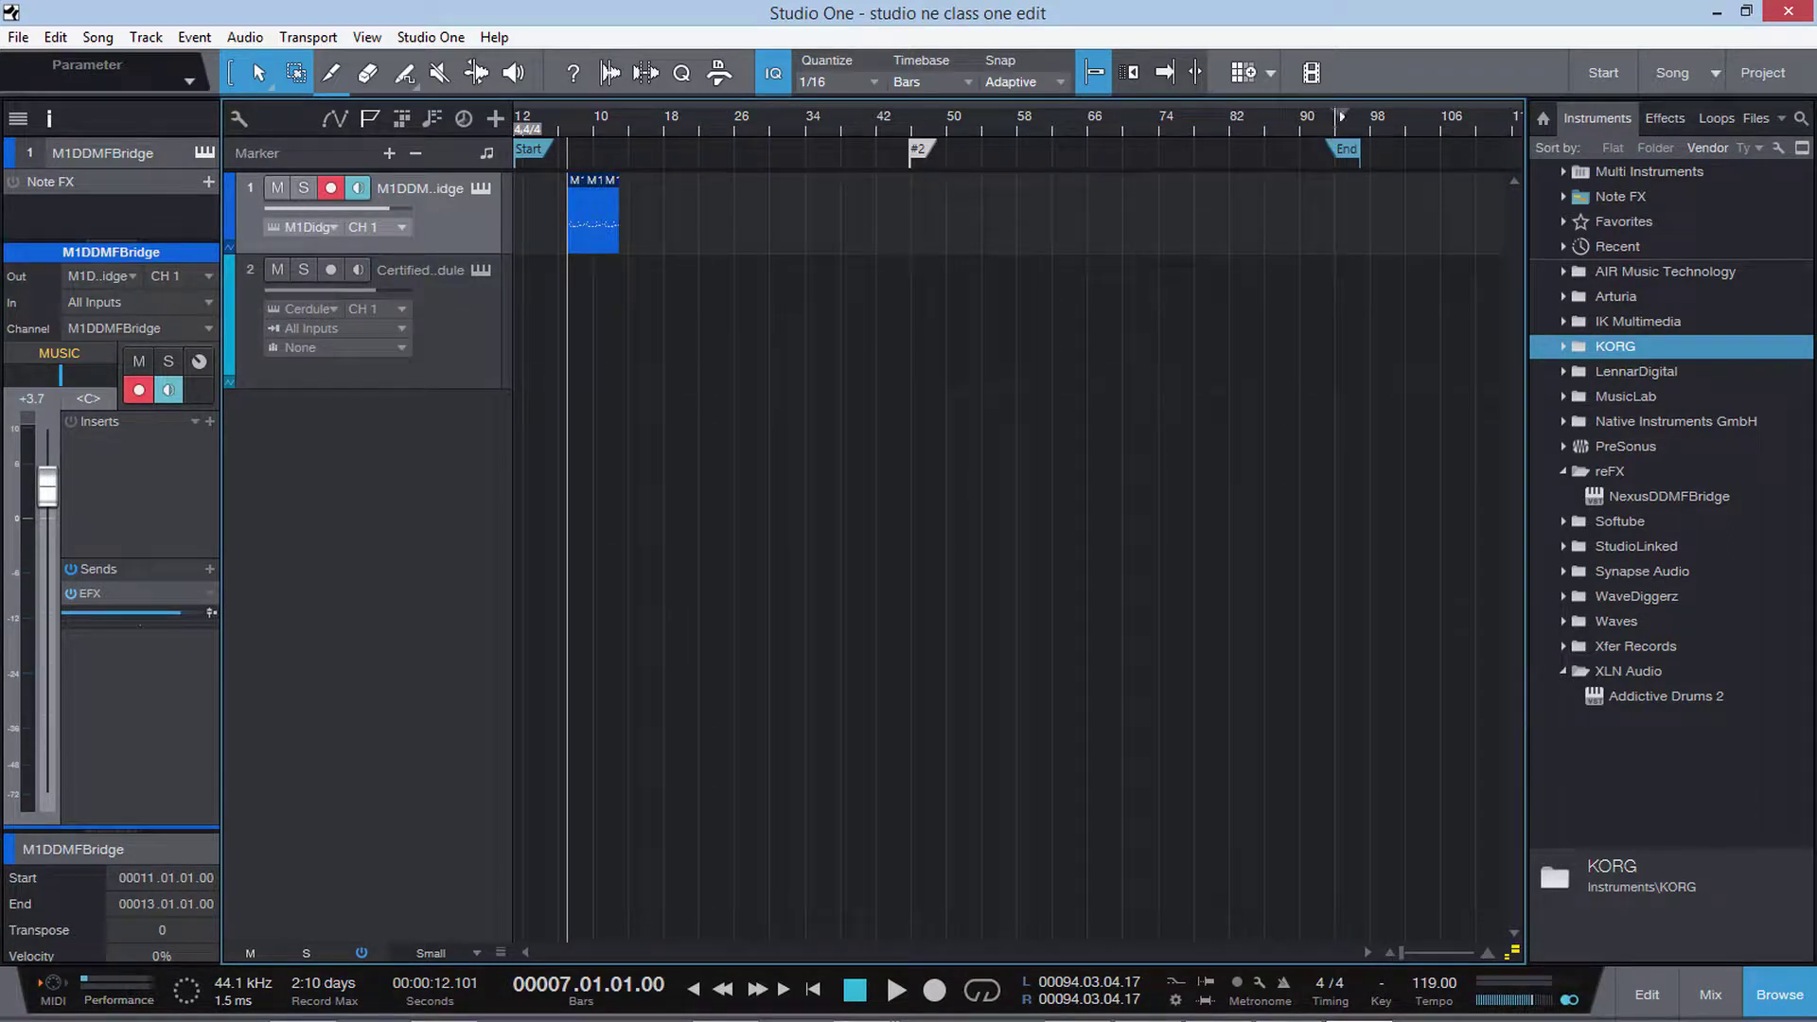
Step: Set the loop range around the M1DDMFBridge events from bar 7 to bar 13, turn on looping and play it briefly
click(636, 151)
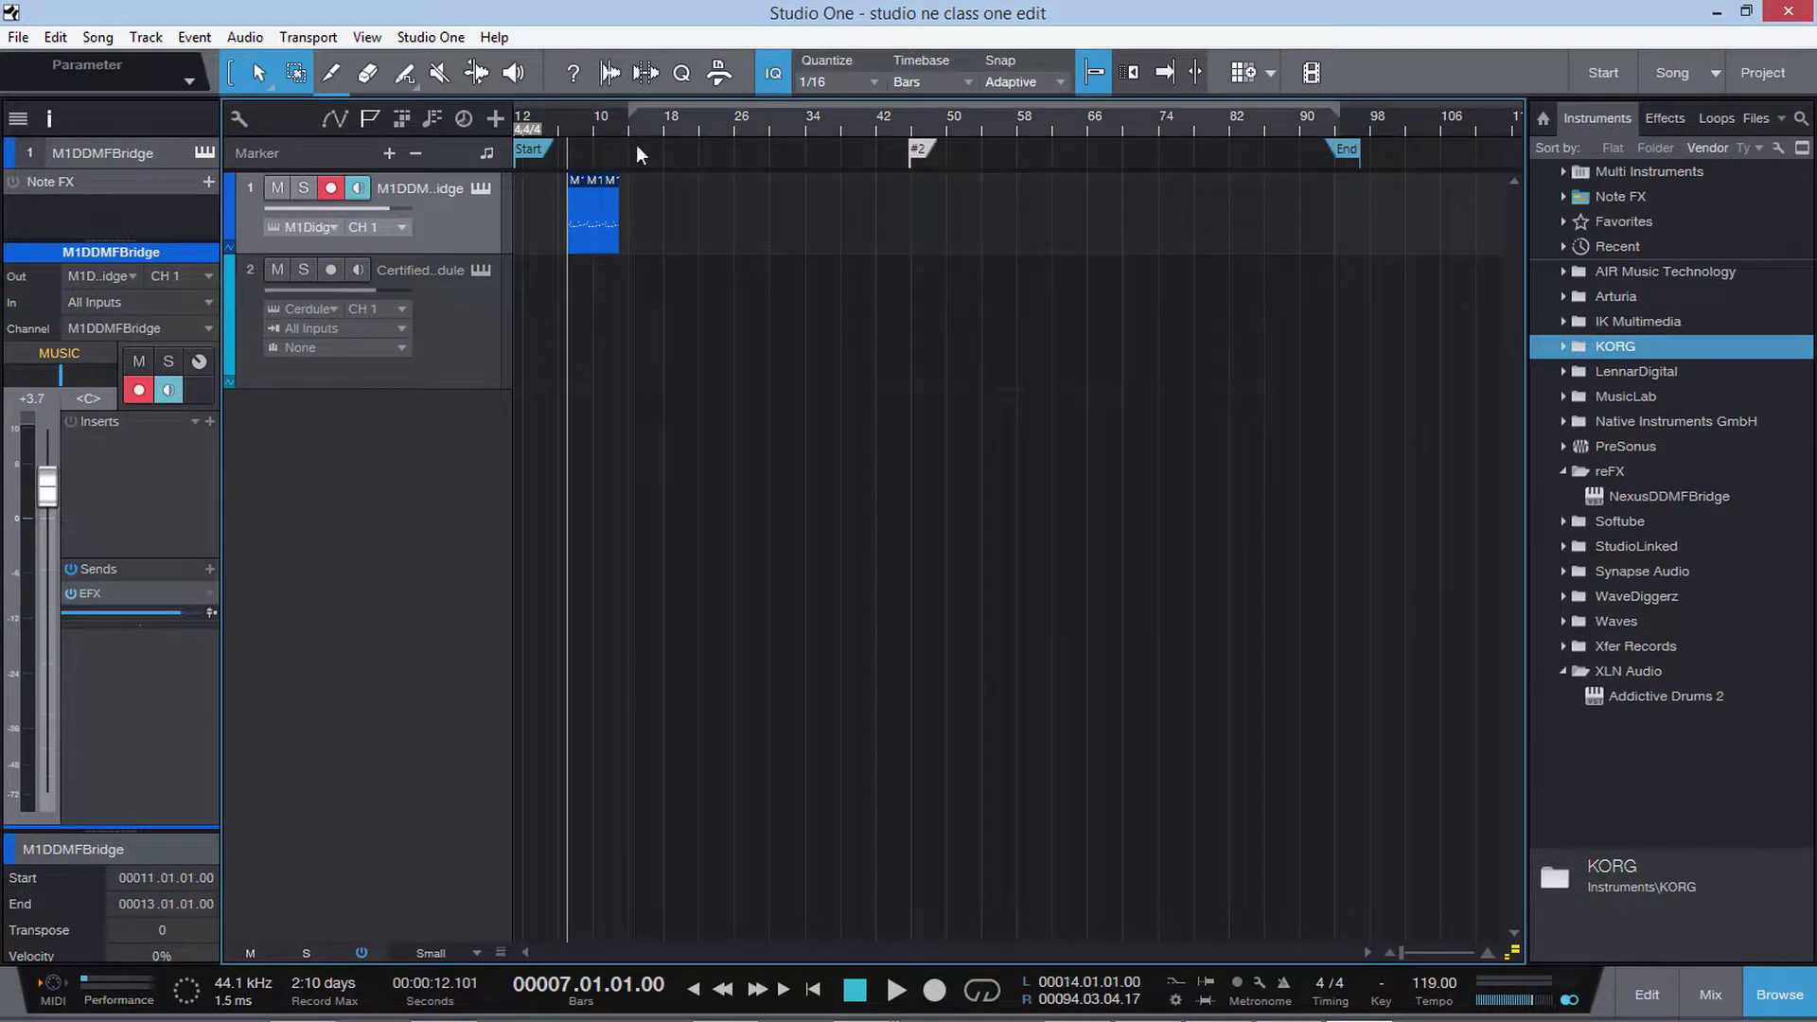
drag(1338, 119, 568, 118)
drag(1401, 951, 1410, 948)
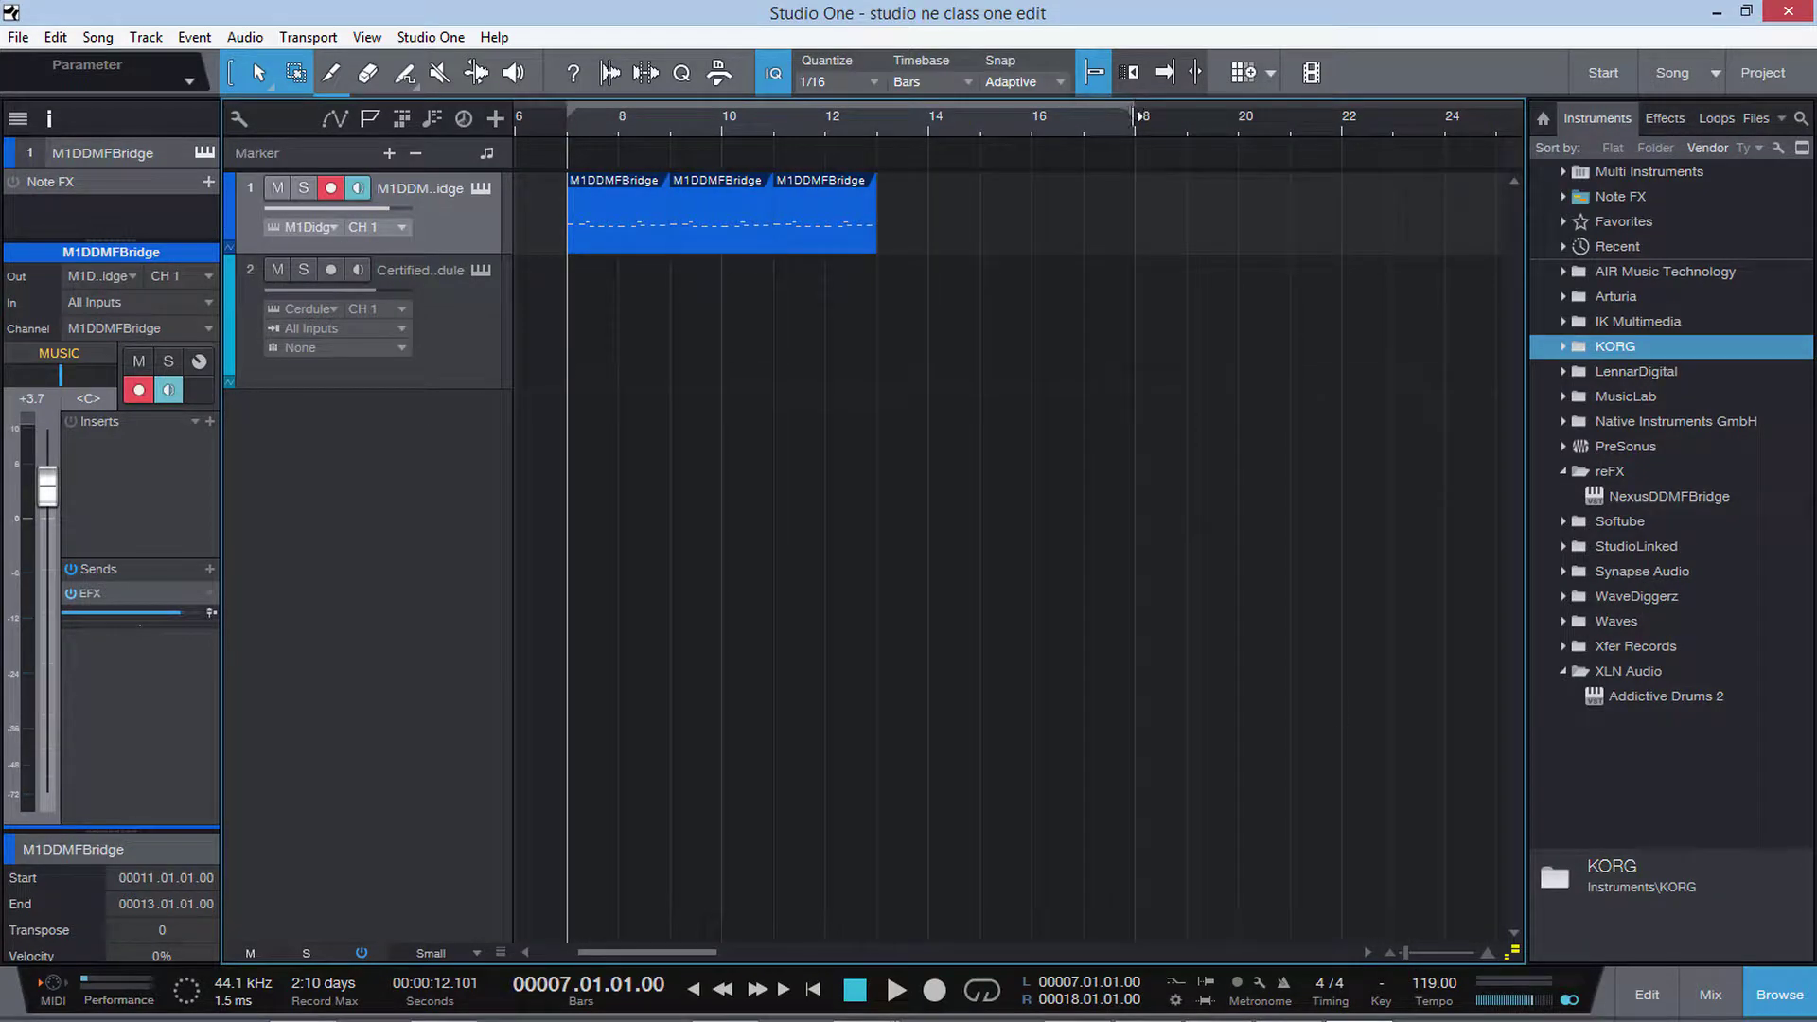
drag(1136, 115, 884, 132)
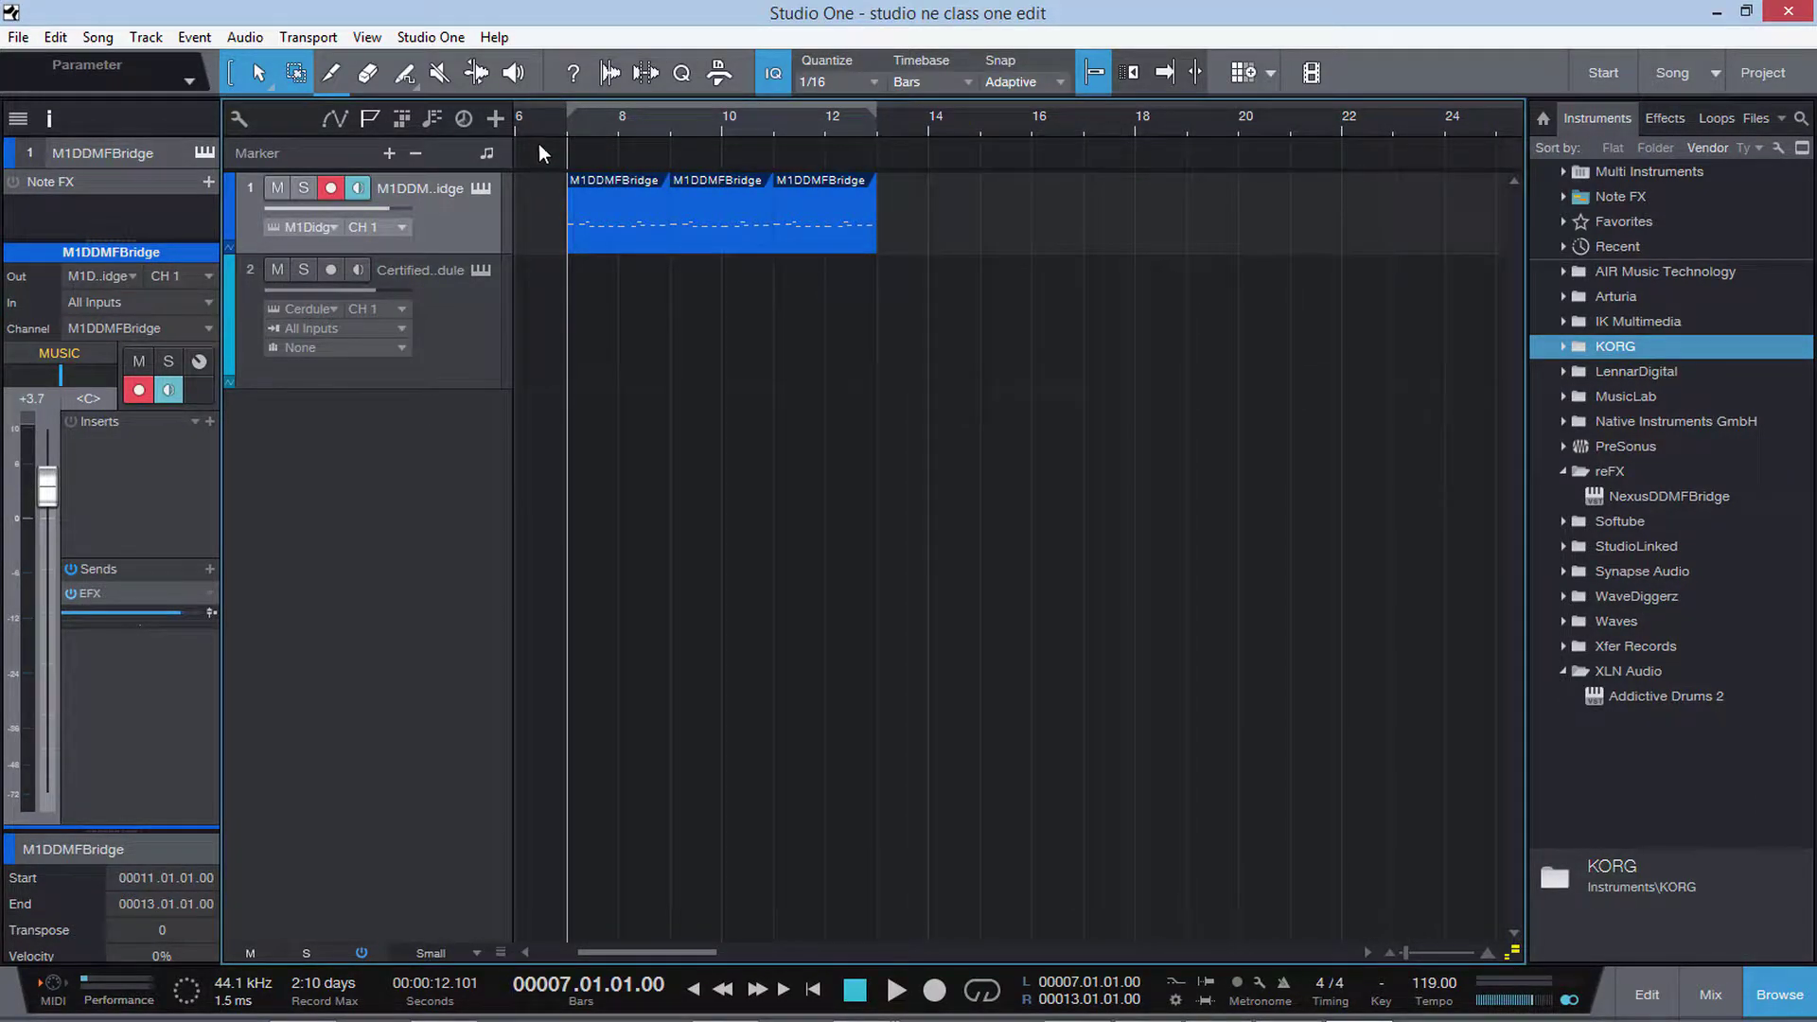
click(980, 989)
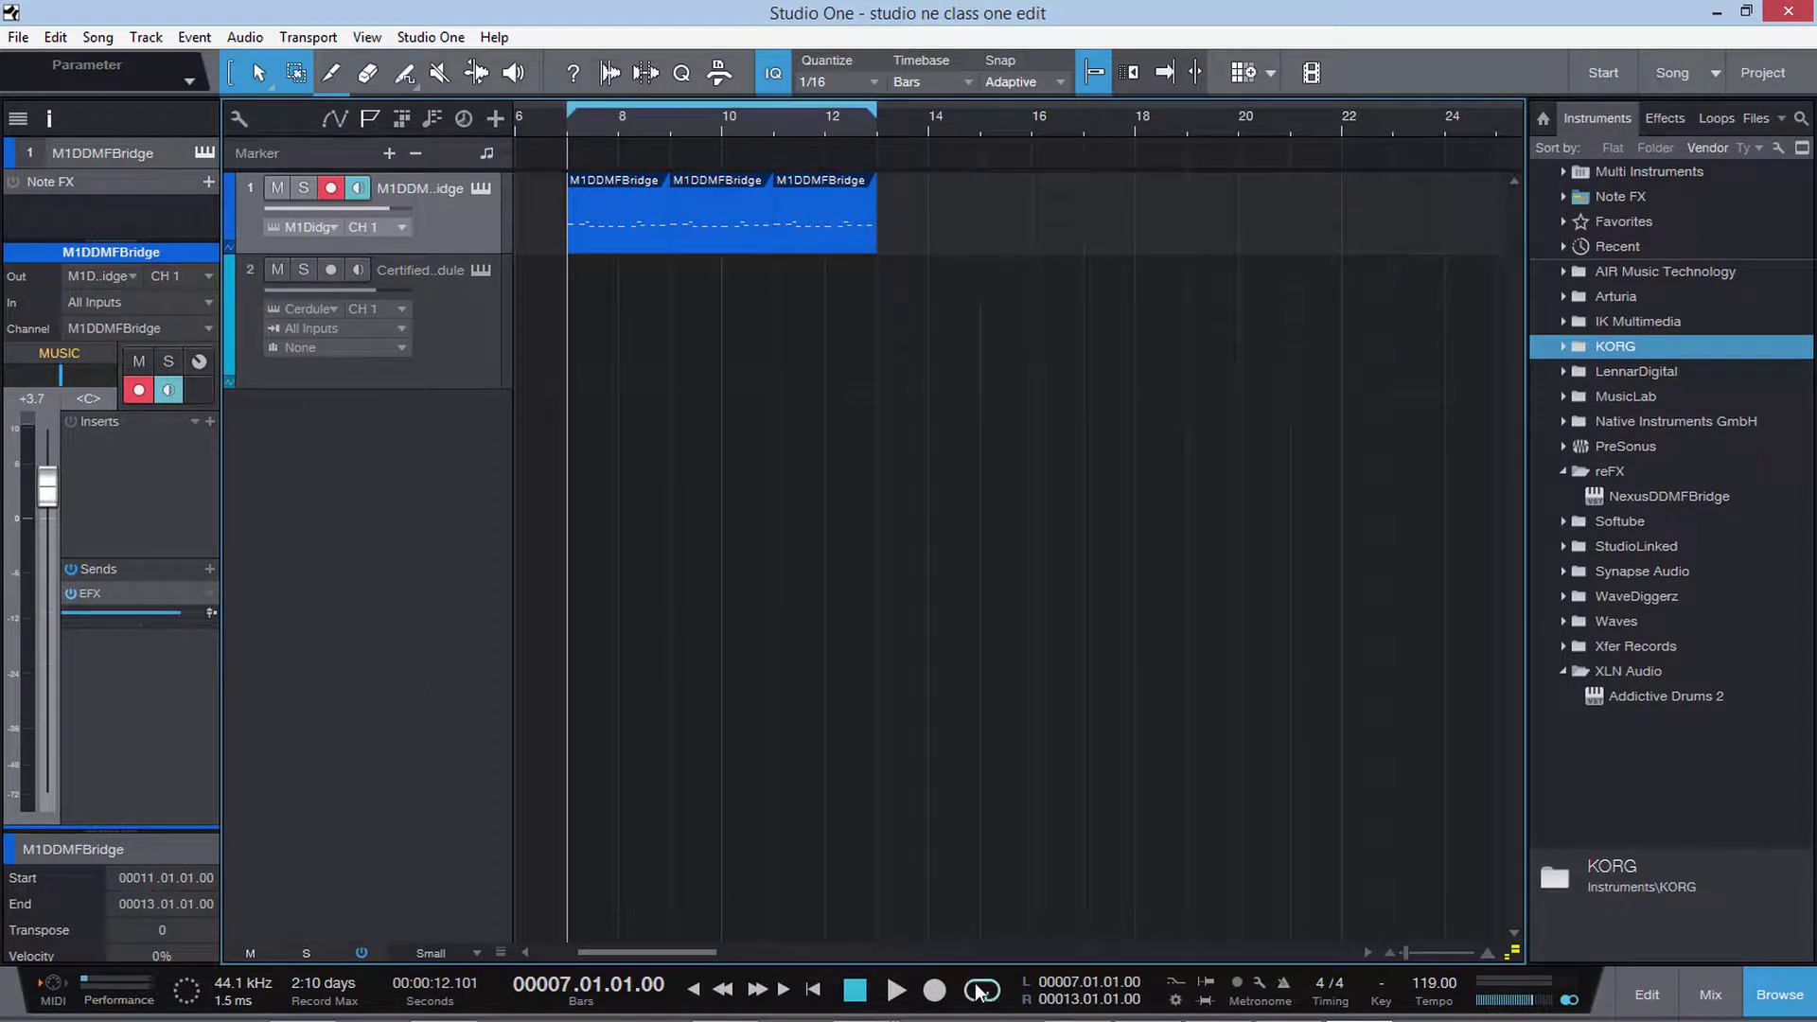
key(space)
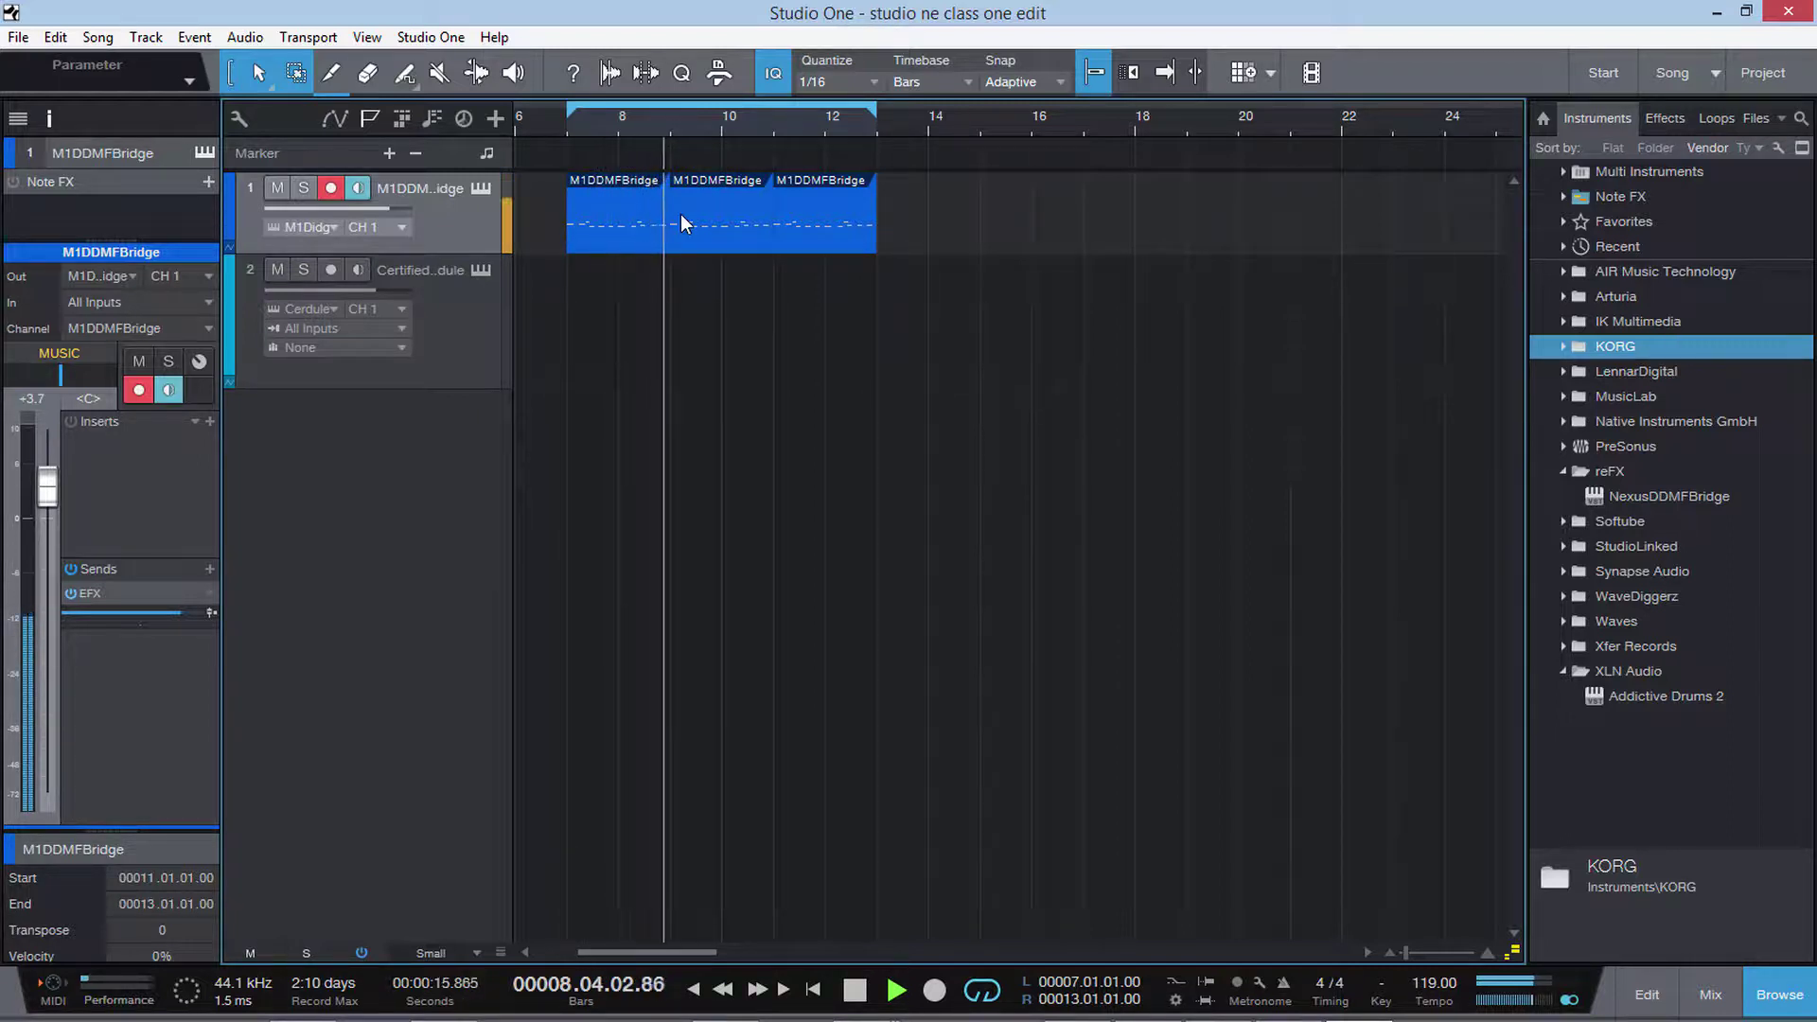
key(space)
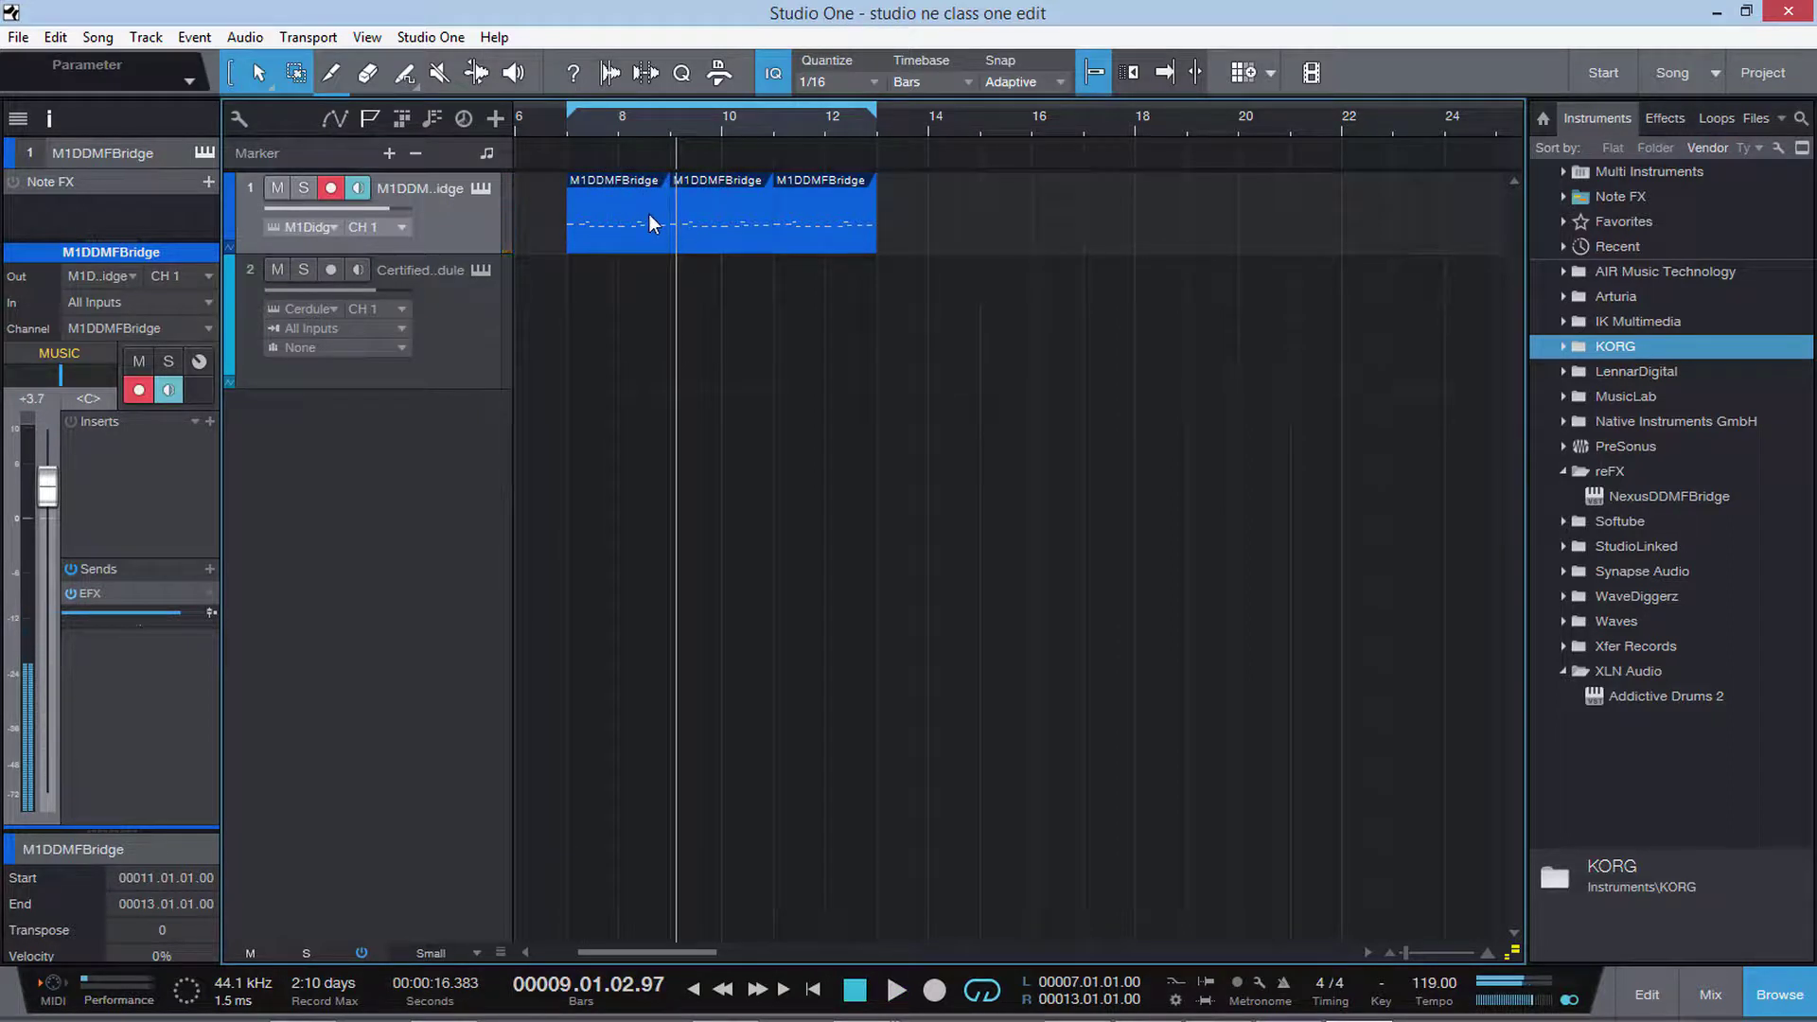
Step: Add a REV send to the M1DDMFBridge channel and adjust its send level slightly while the loop plays
click(209, 569)
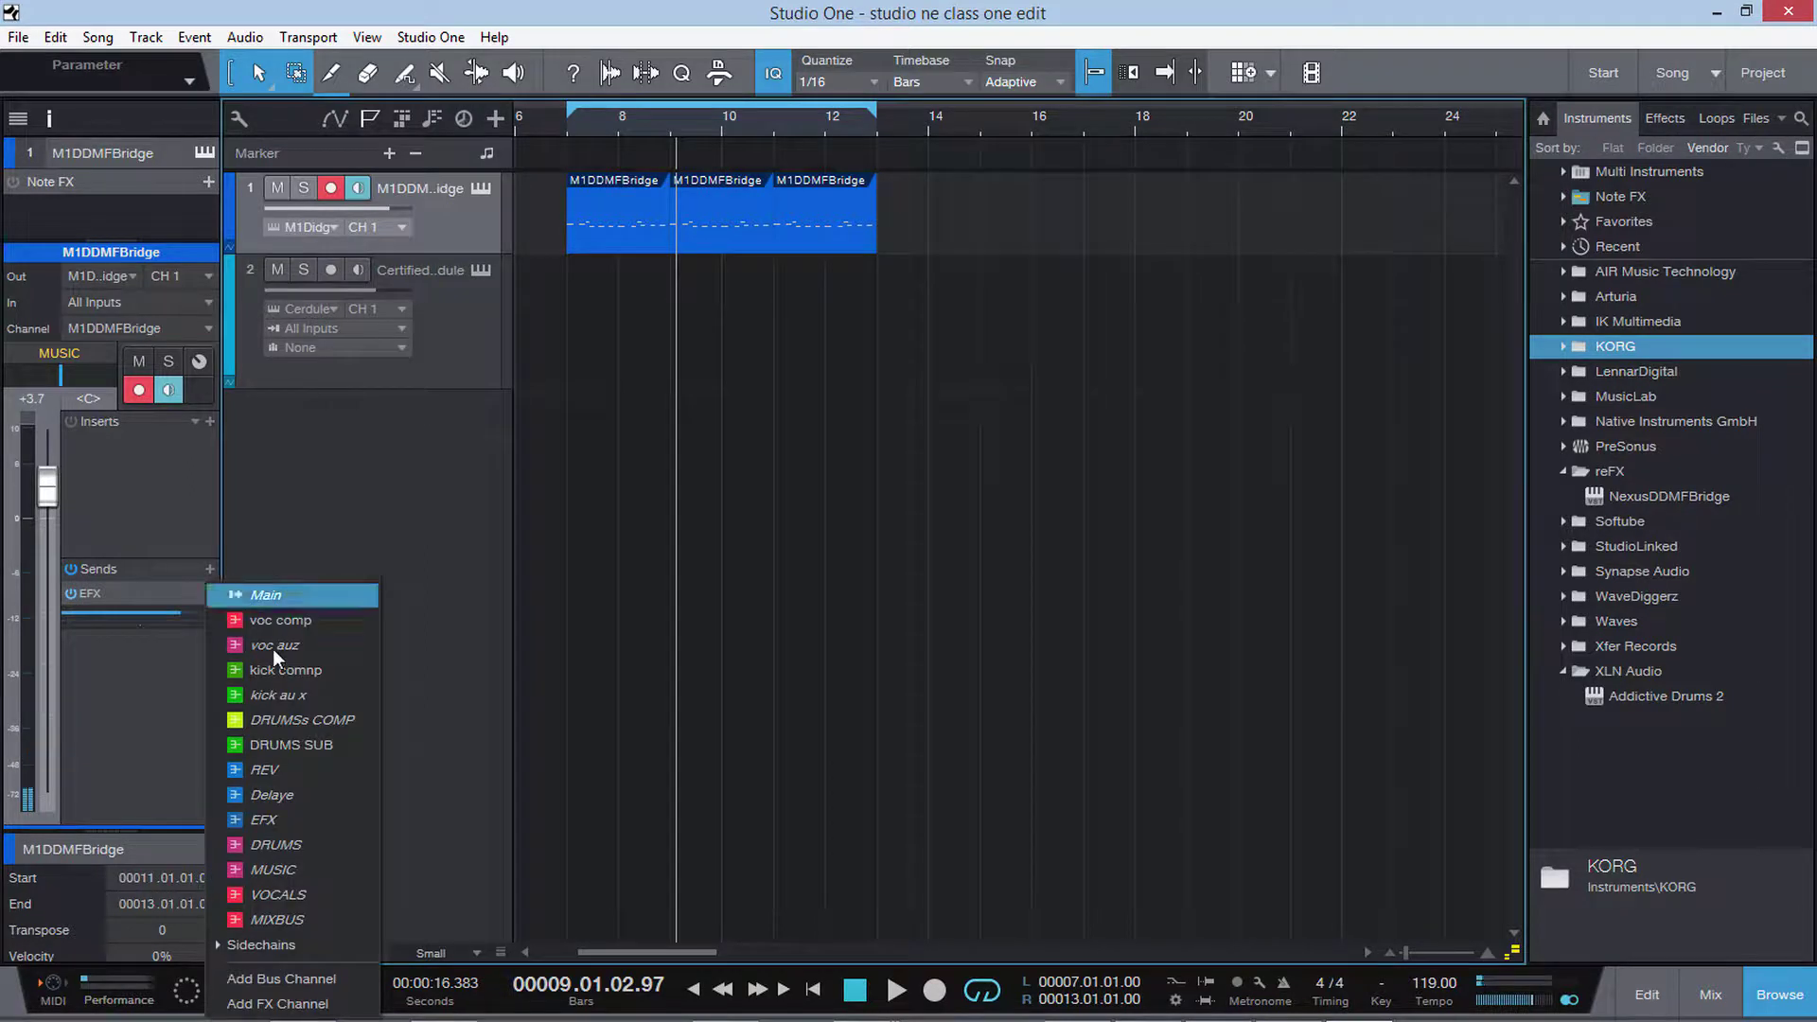
click(311, 771)
key(space)
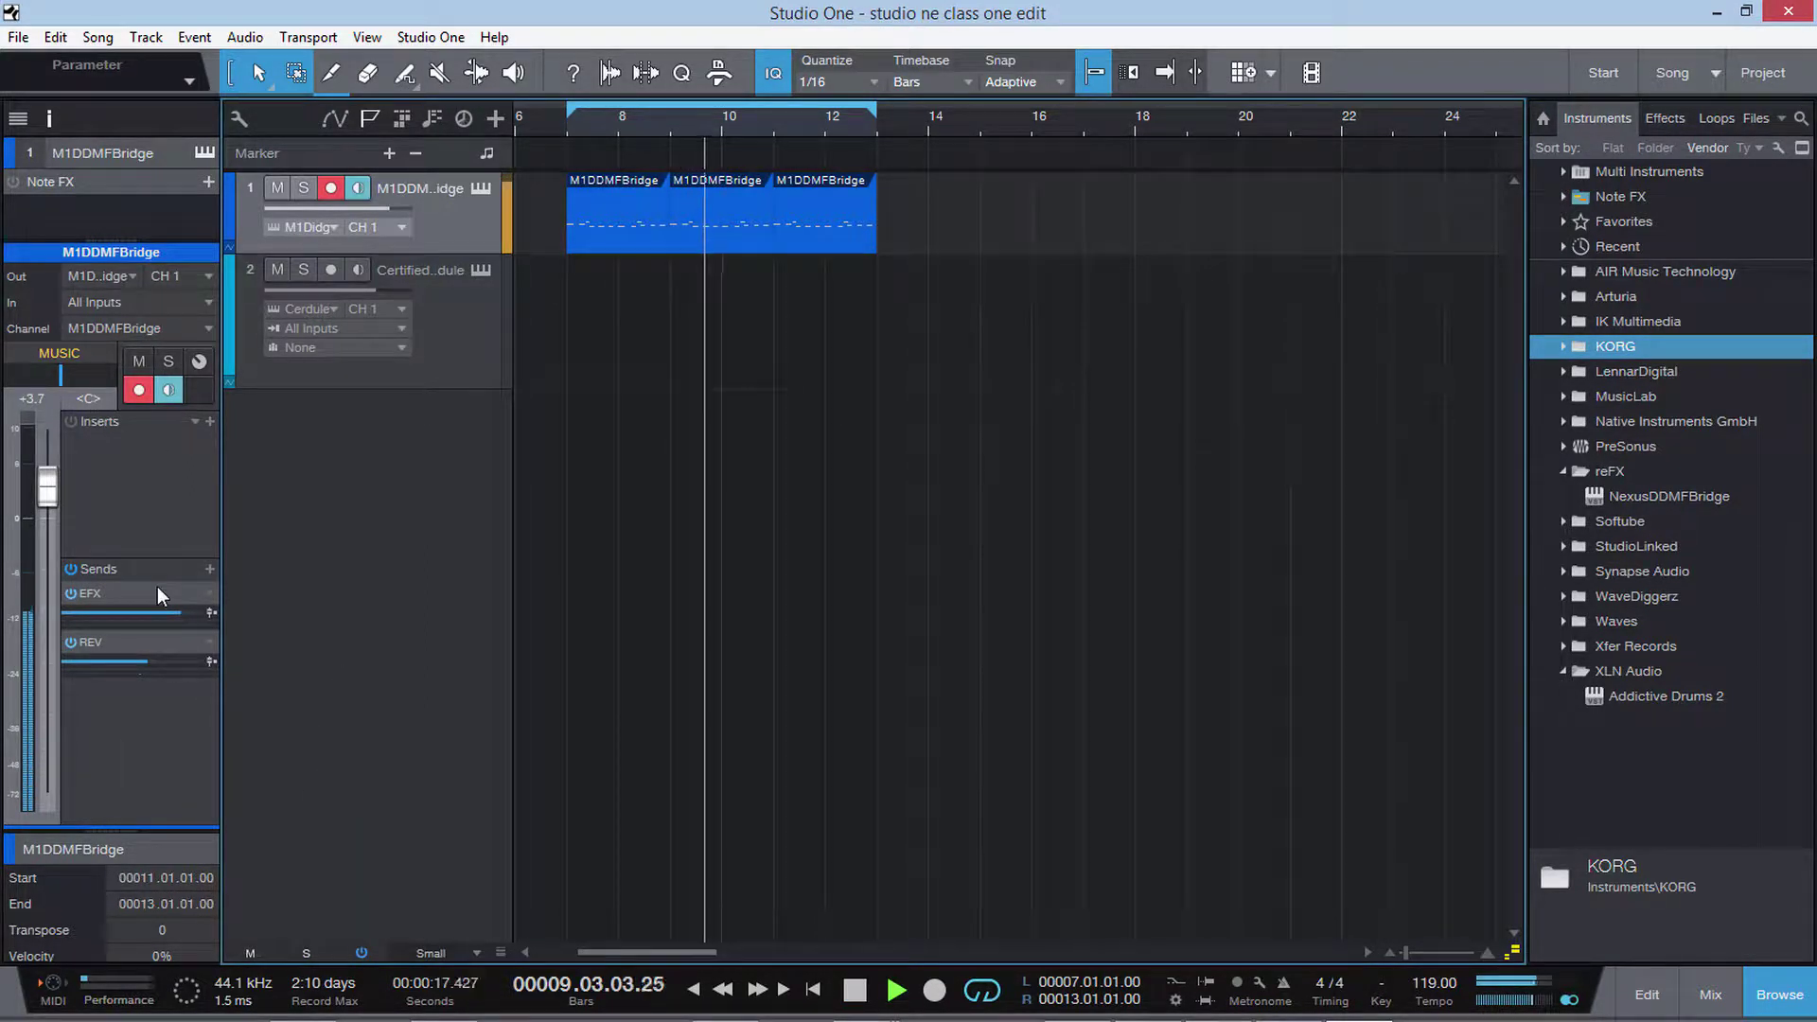
drag(156, 660, 150, 661)
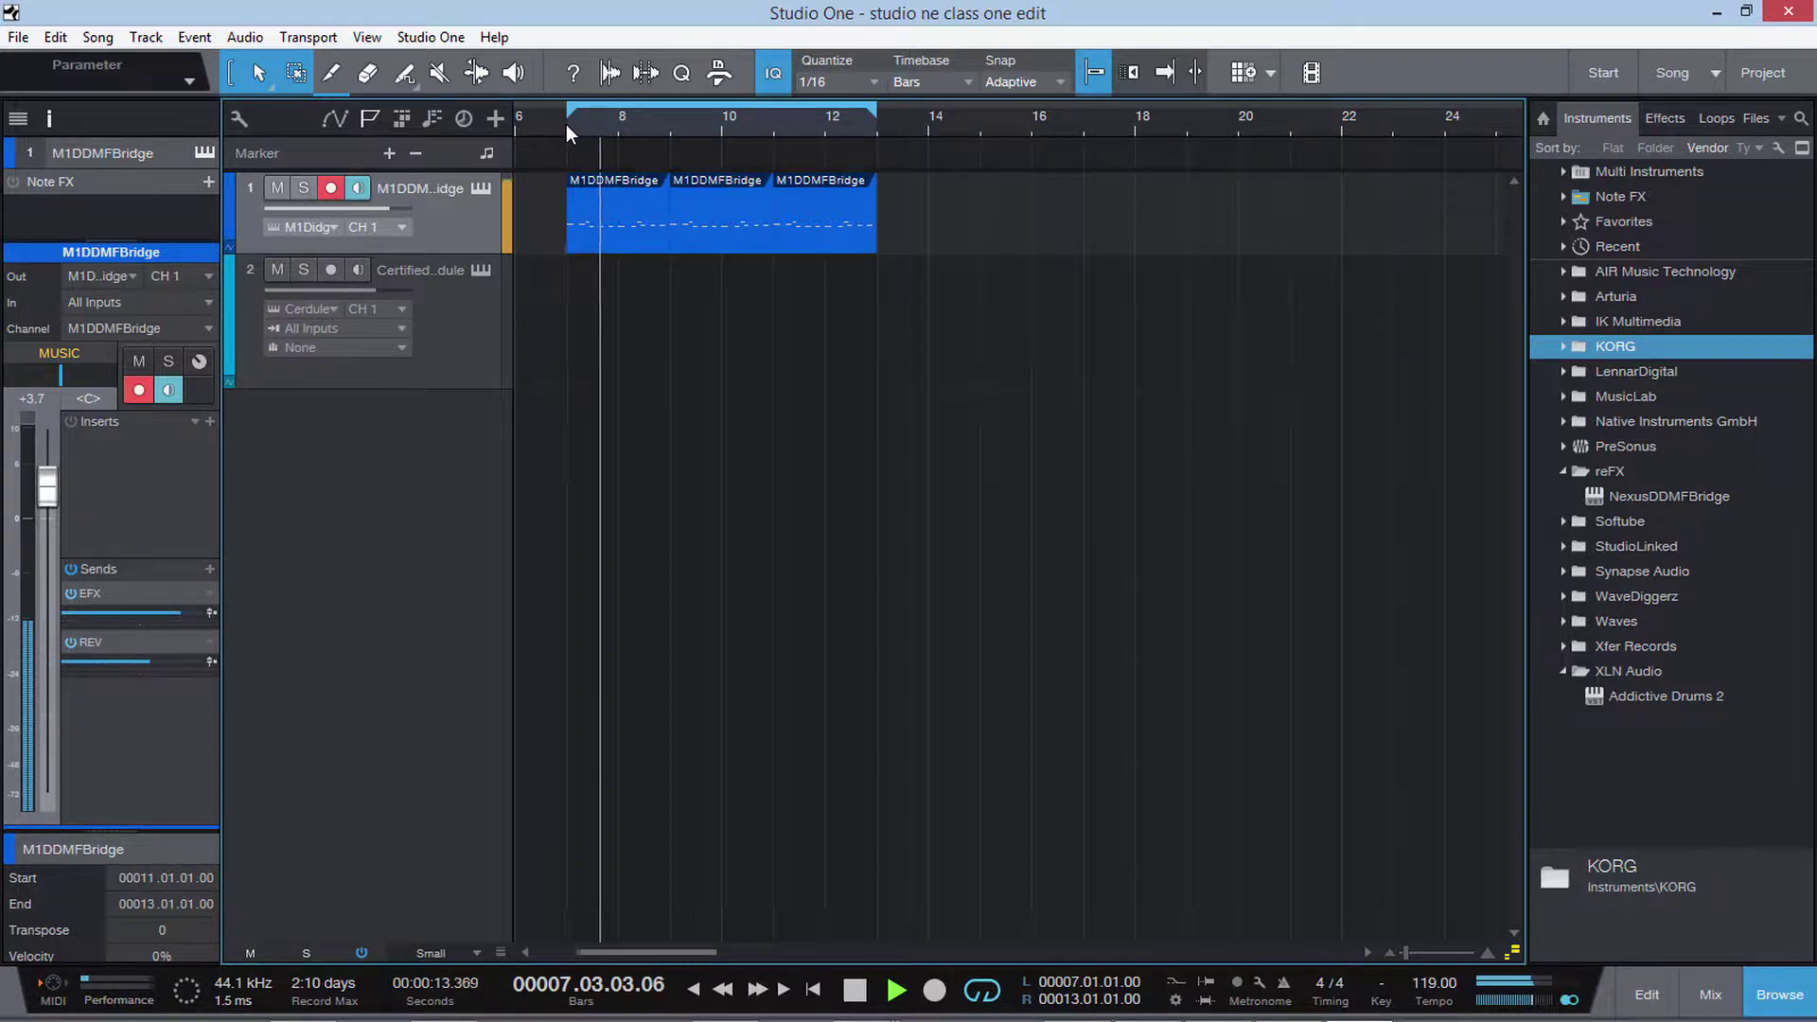
key(space)
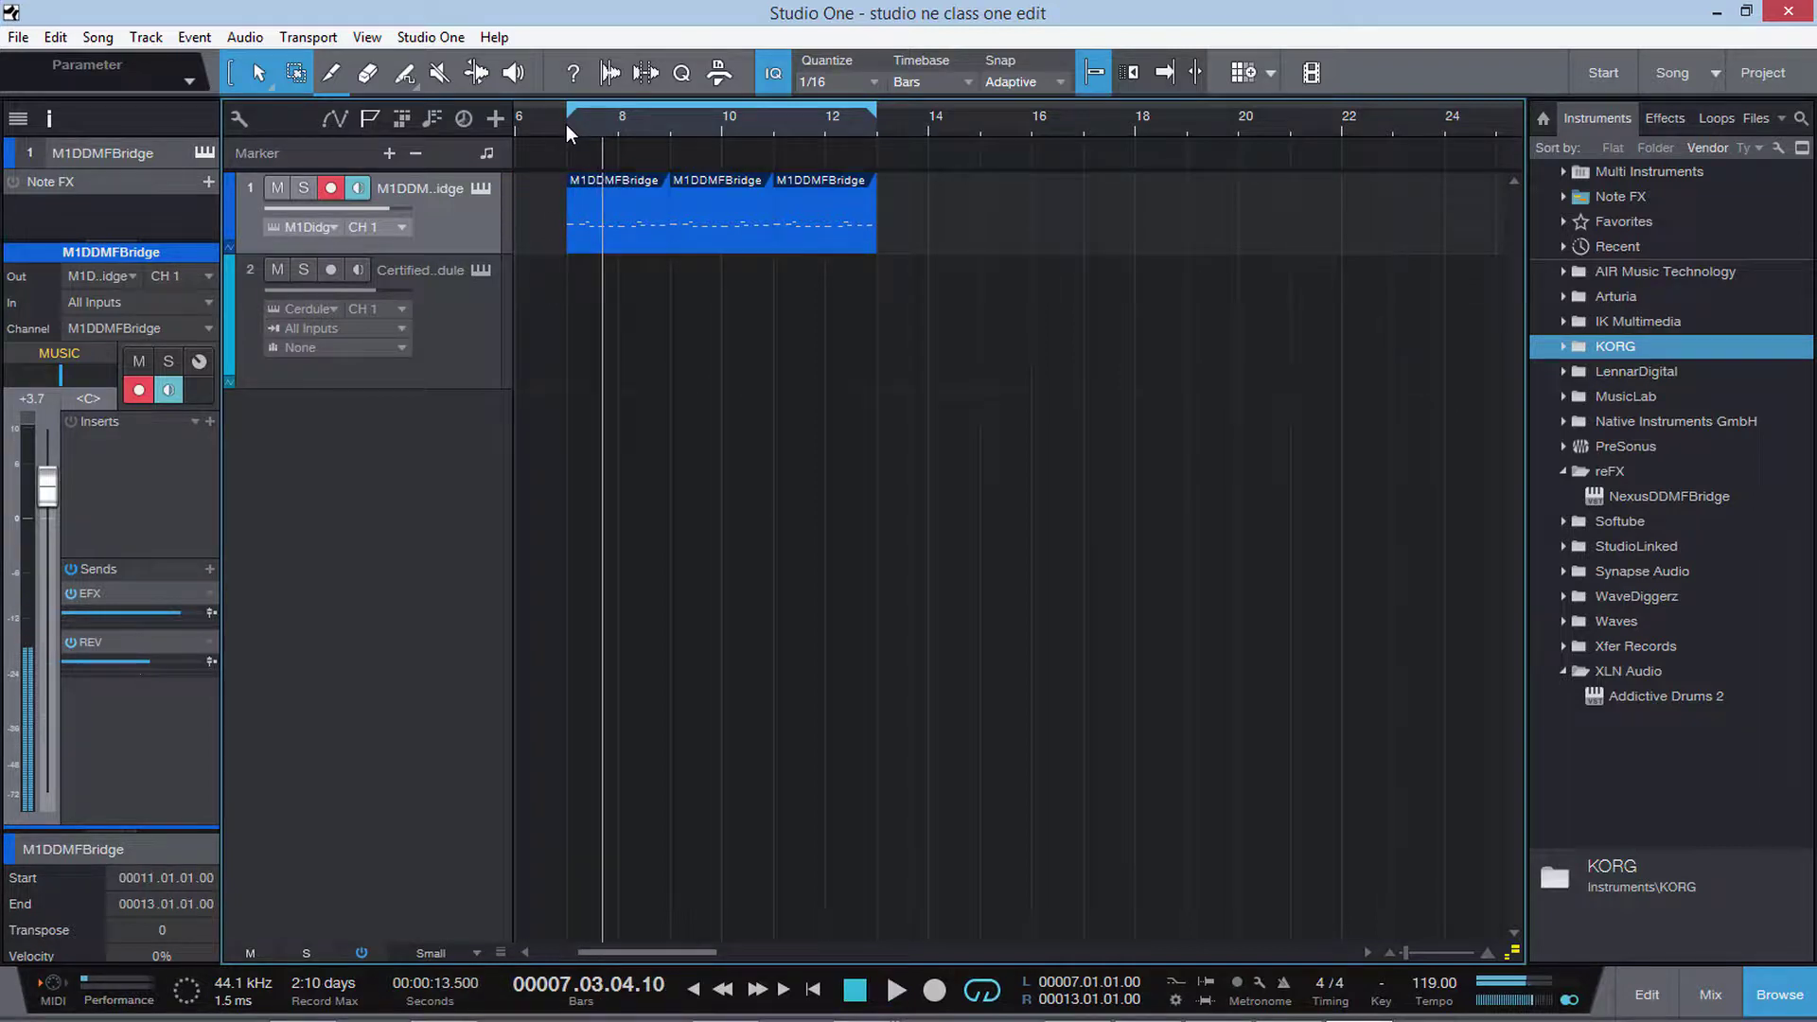
Step: Show the detailed quantize settings and select only the first M1DDMFBridge event
click(681, 75)
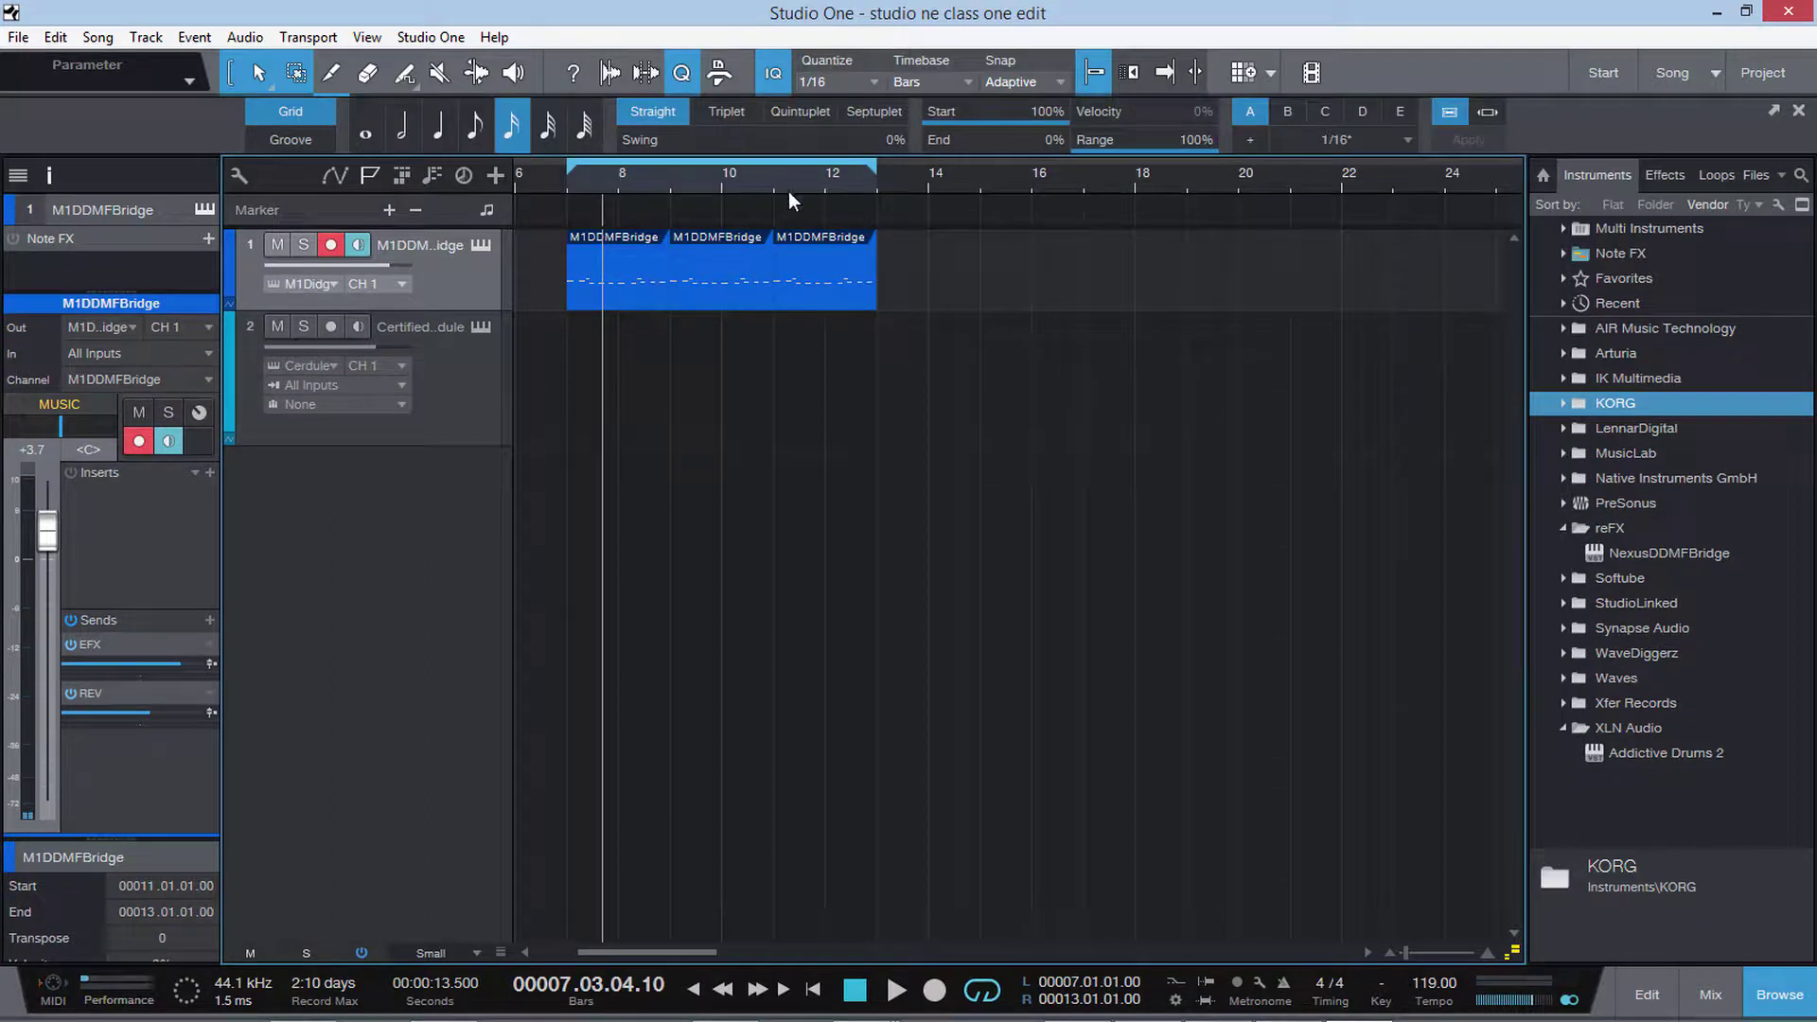
click(636, 287)
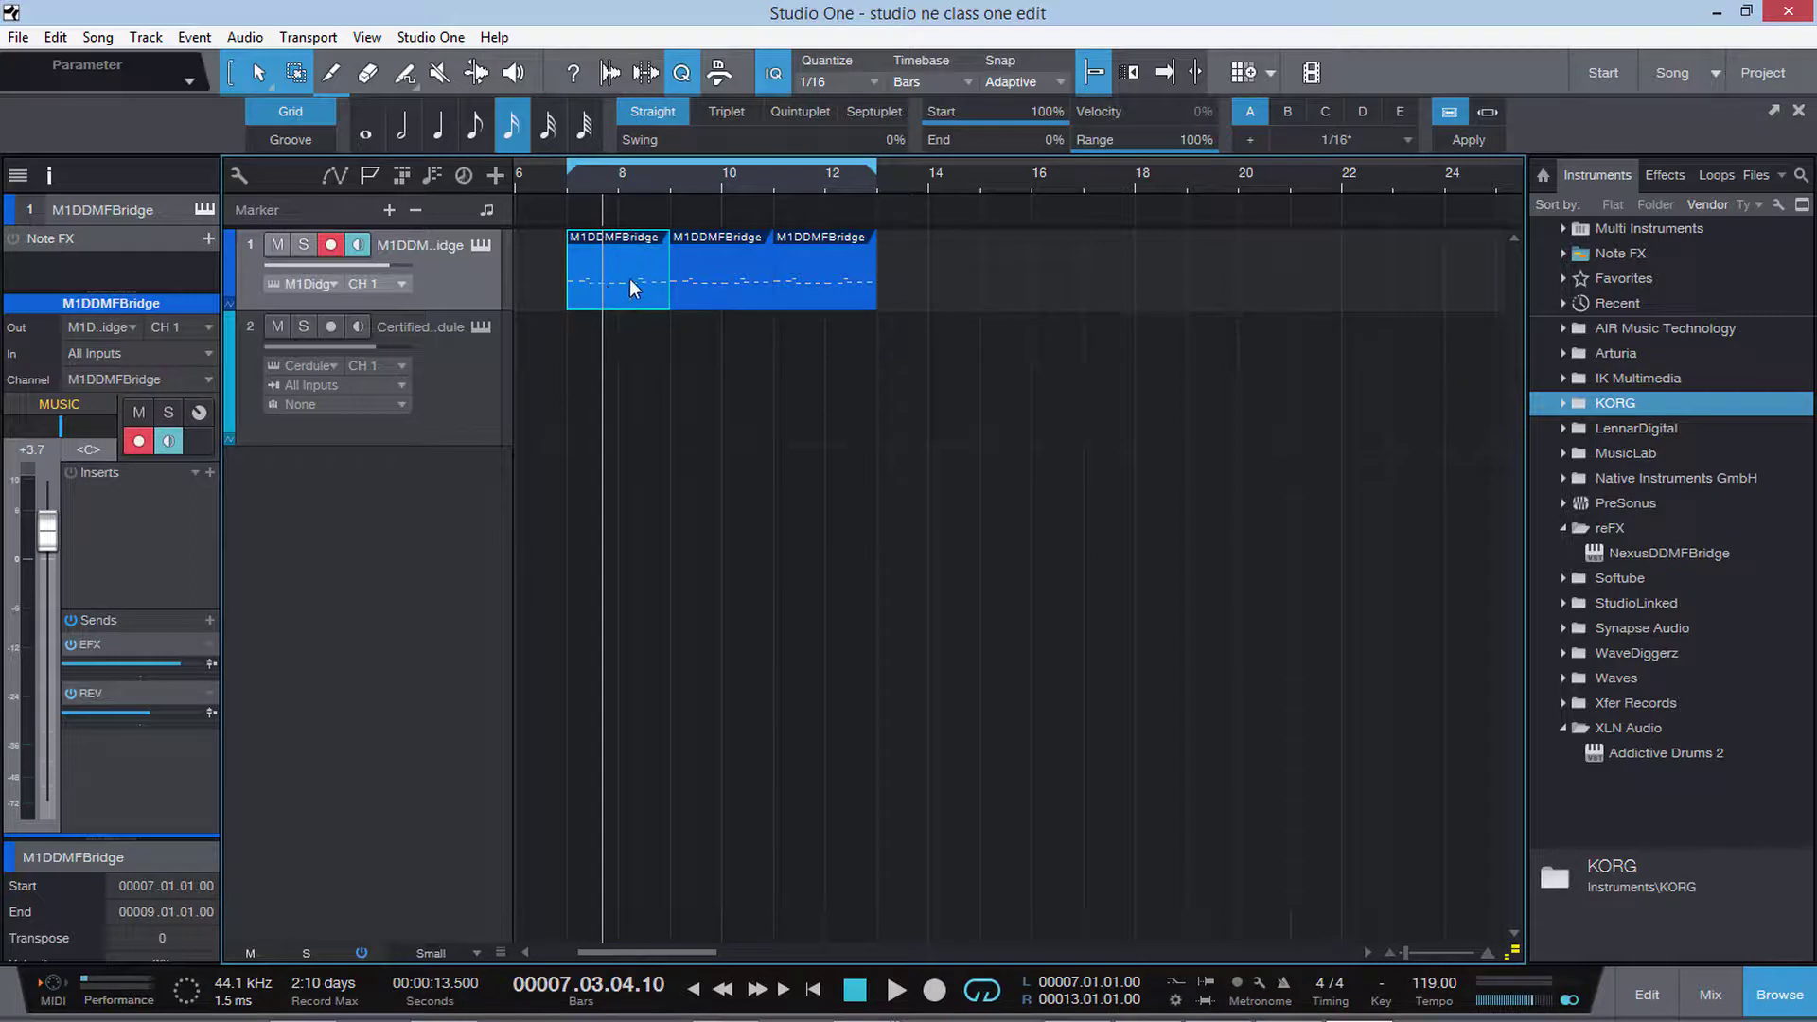
click(711, 345)
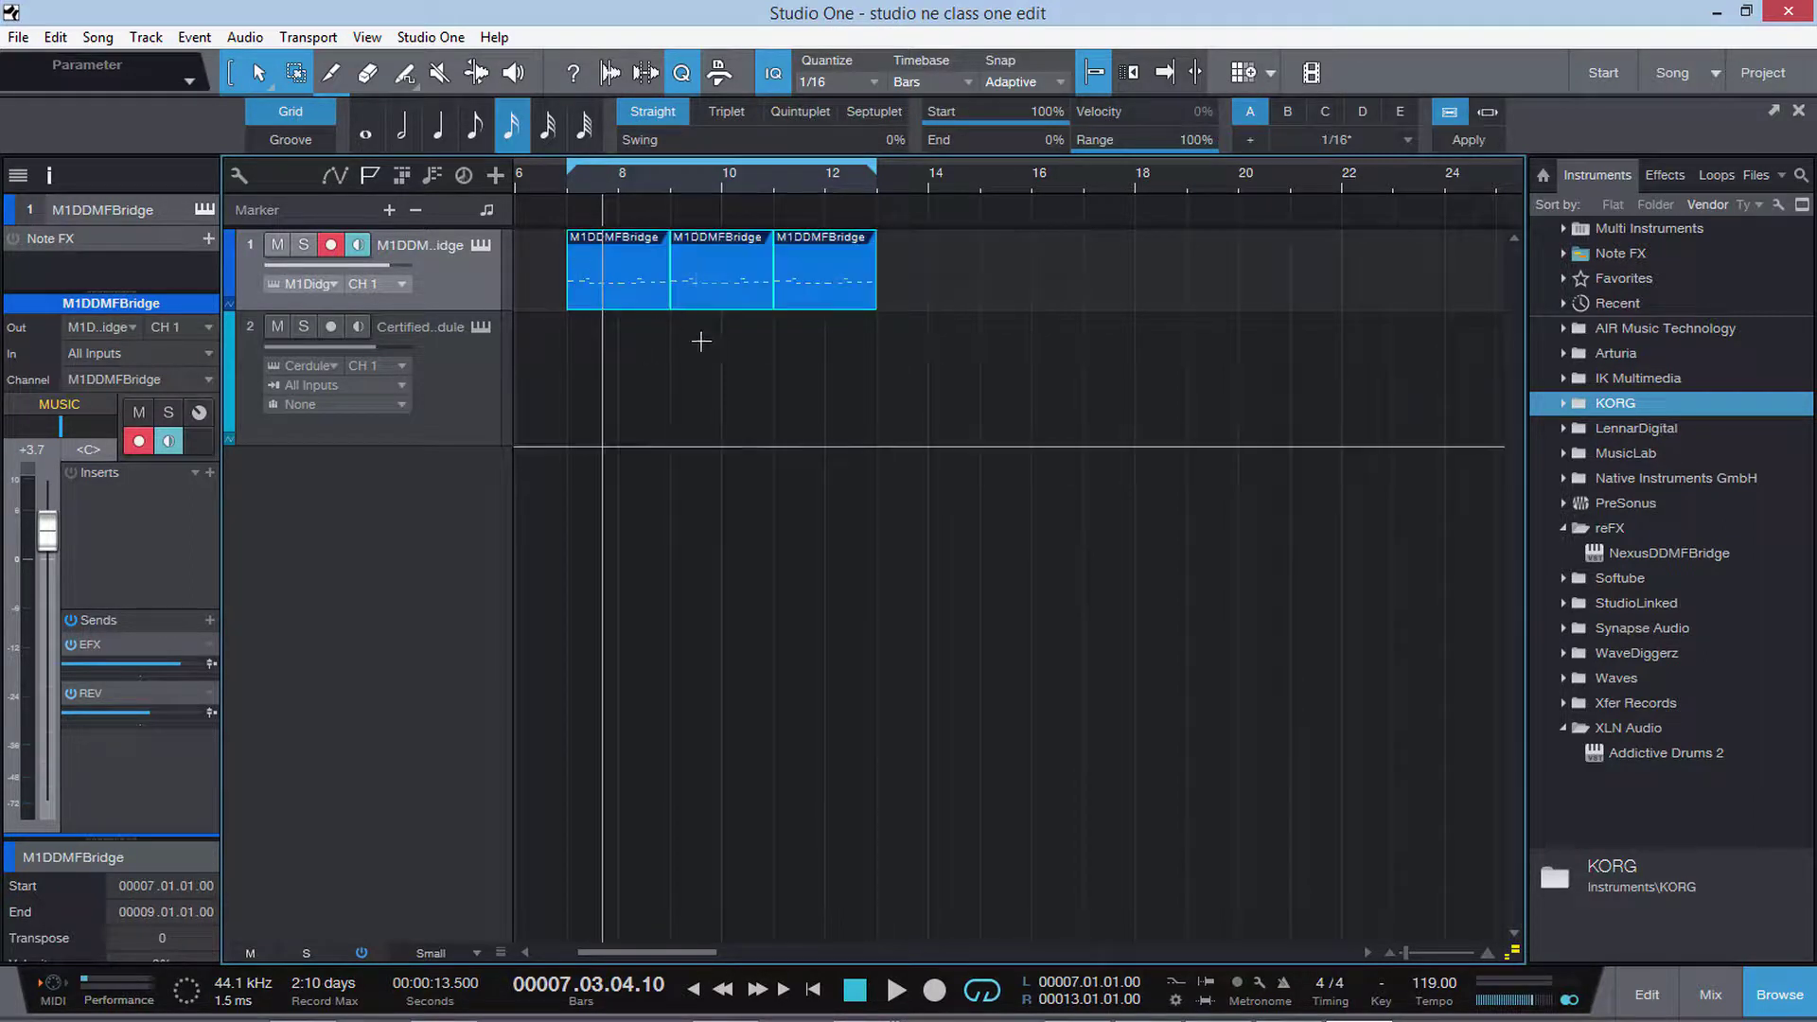
click(636, 283)
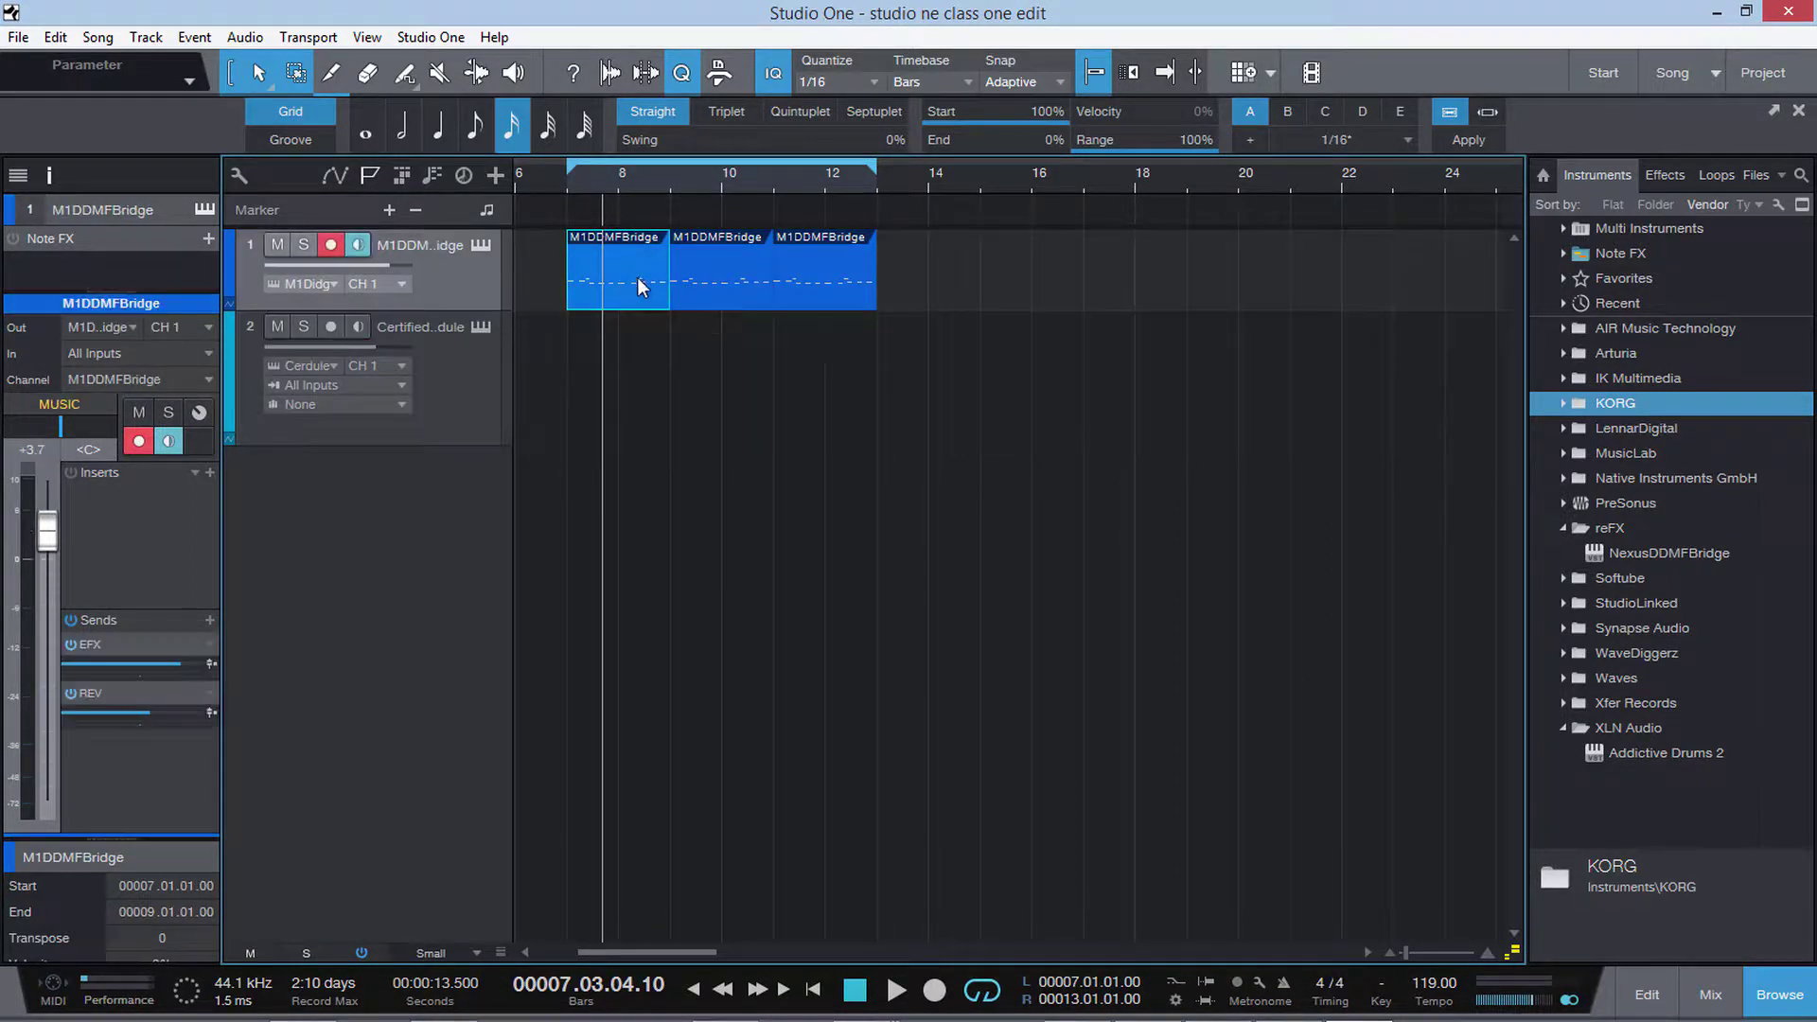
Step: Quantize the selected M1DDMFBridge event to 1/8 and play it from just before bar 7
click(872, 76)
click(985, 125)
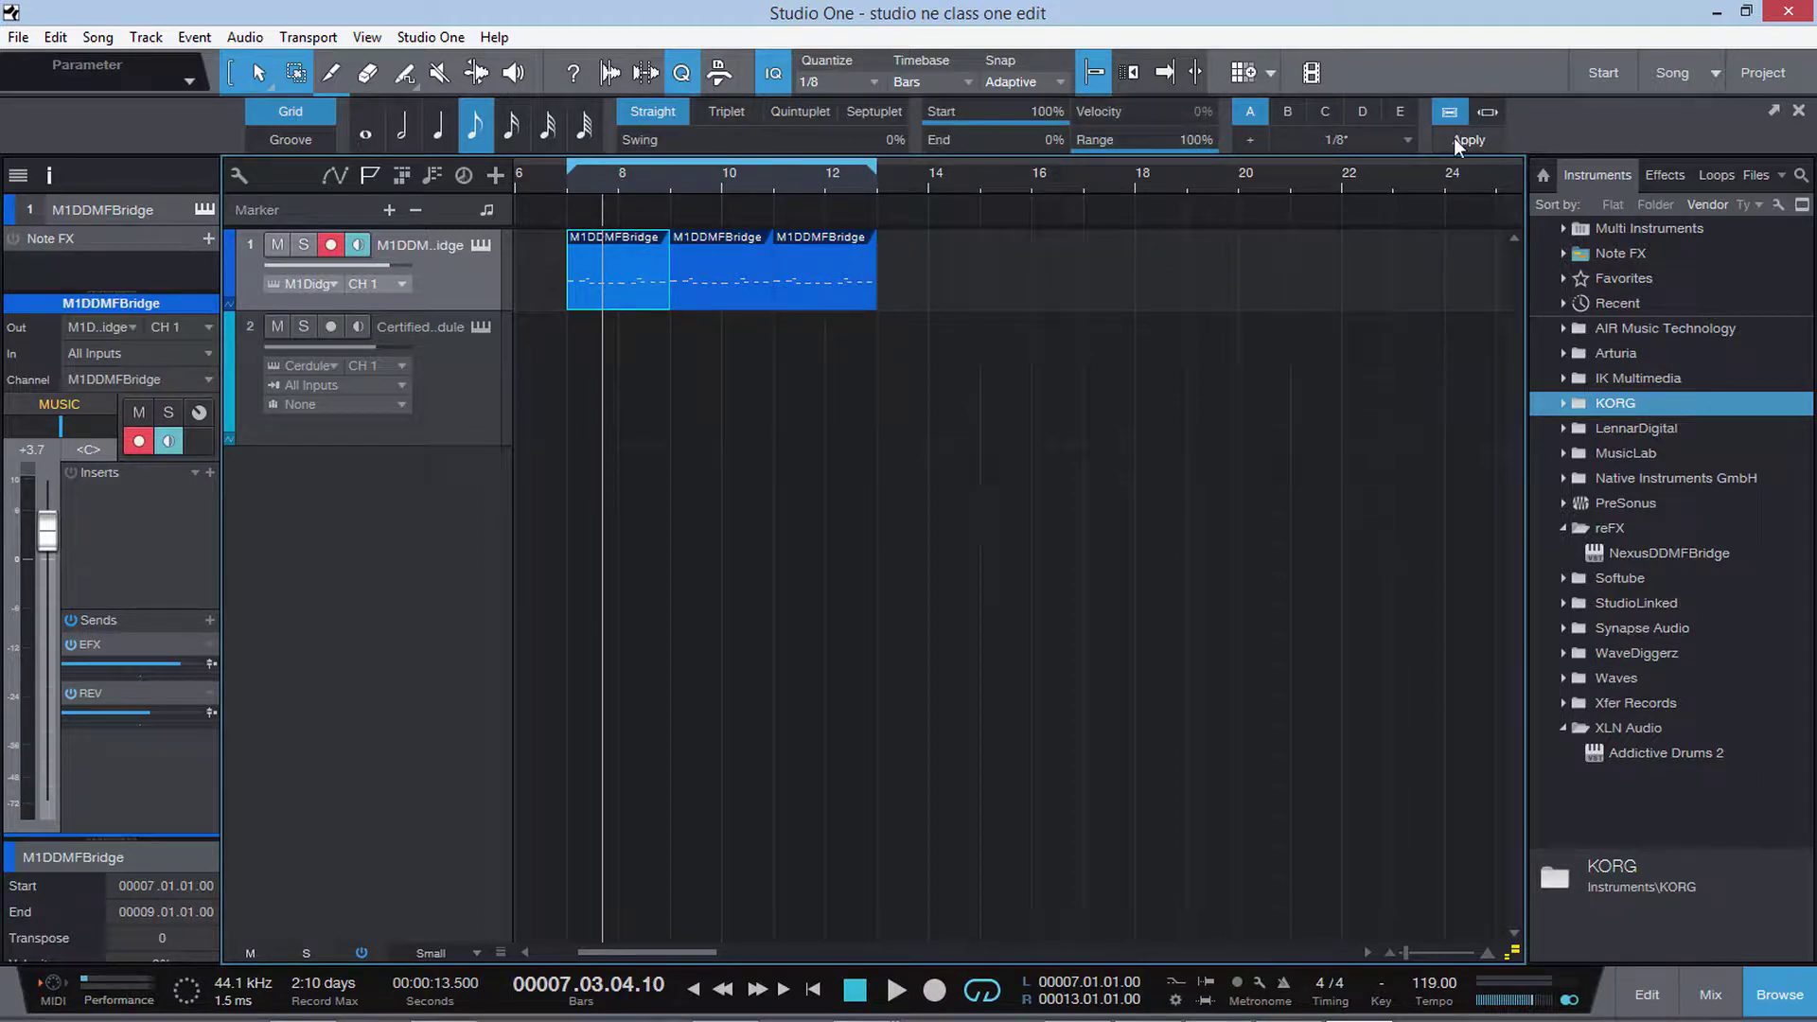
click(561, 174)
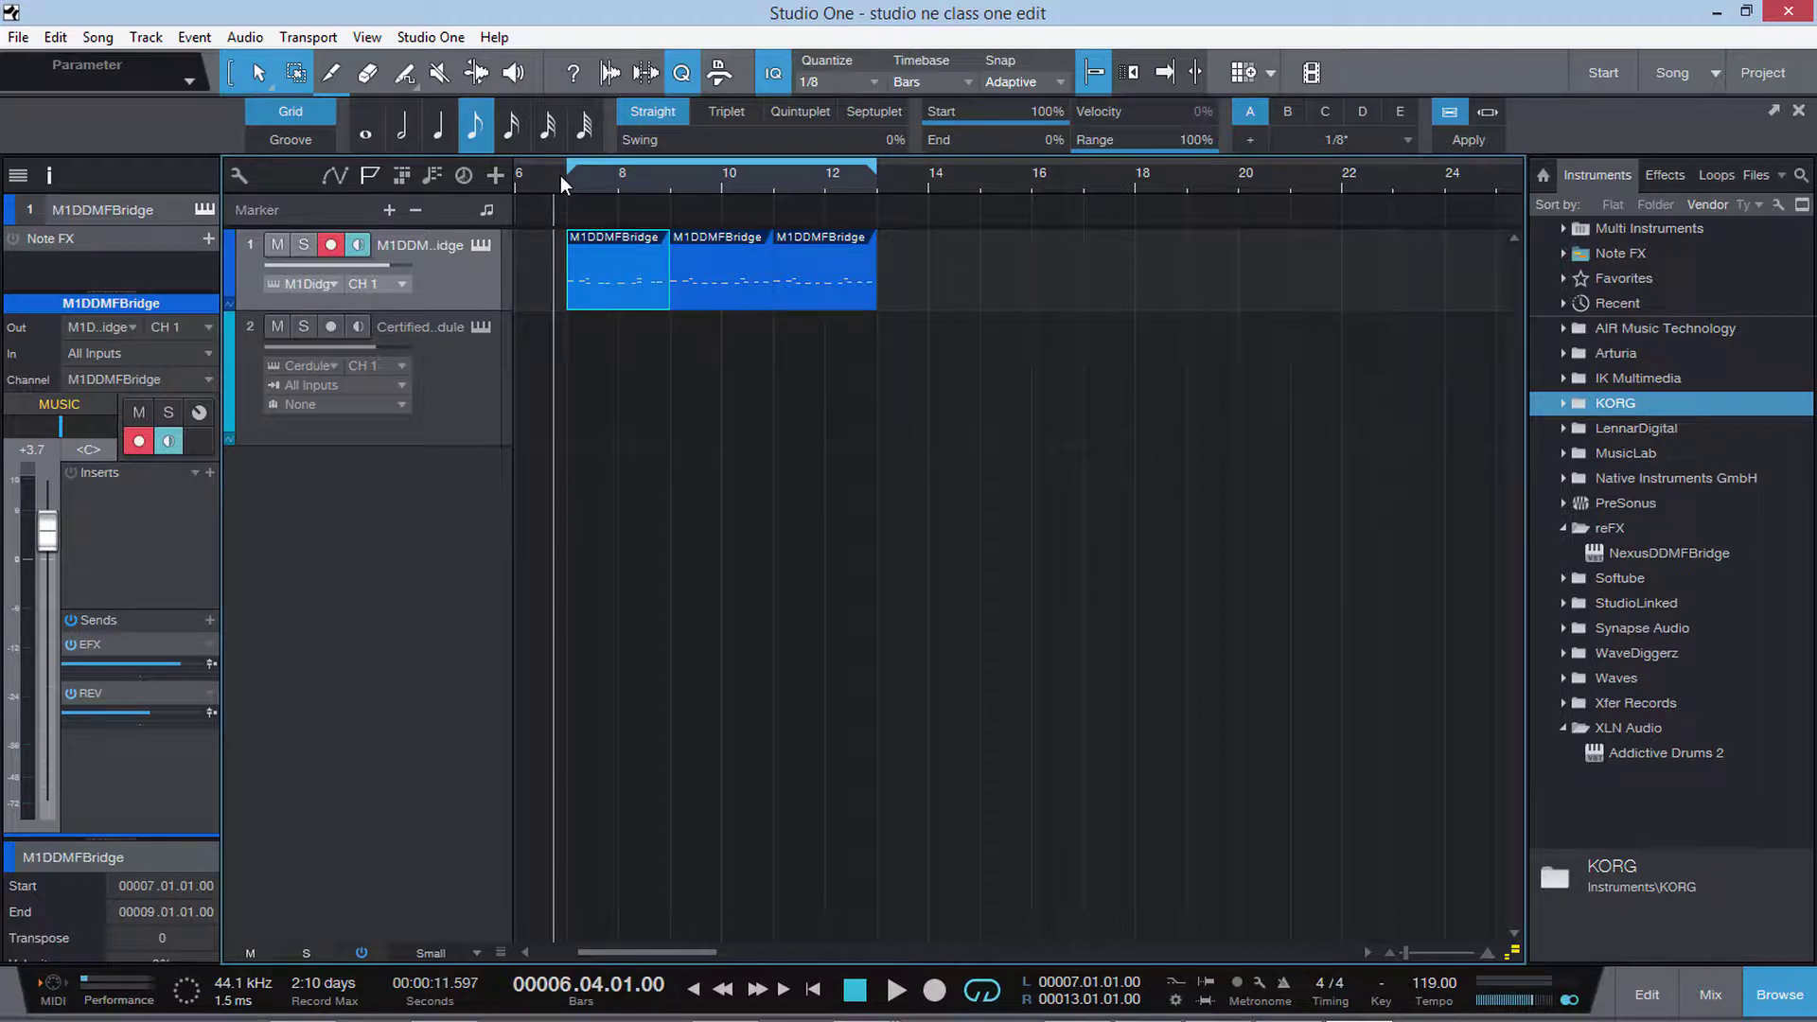
key(space)
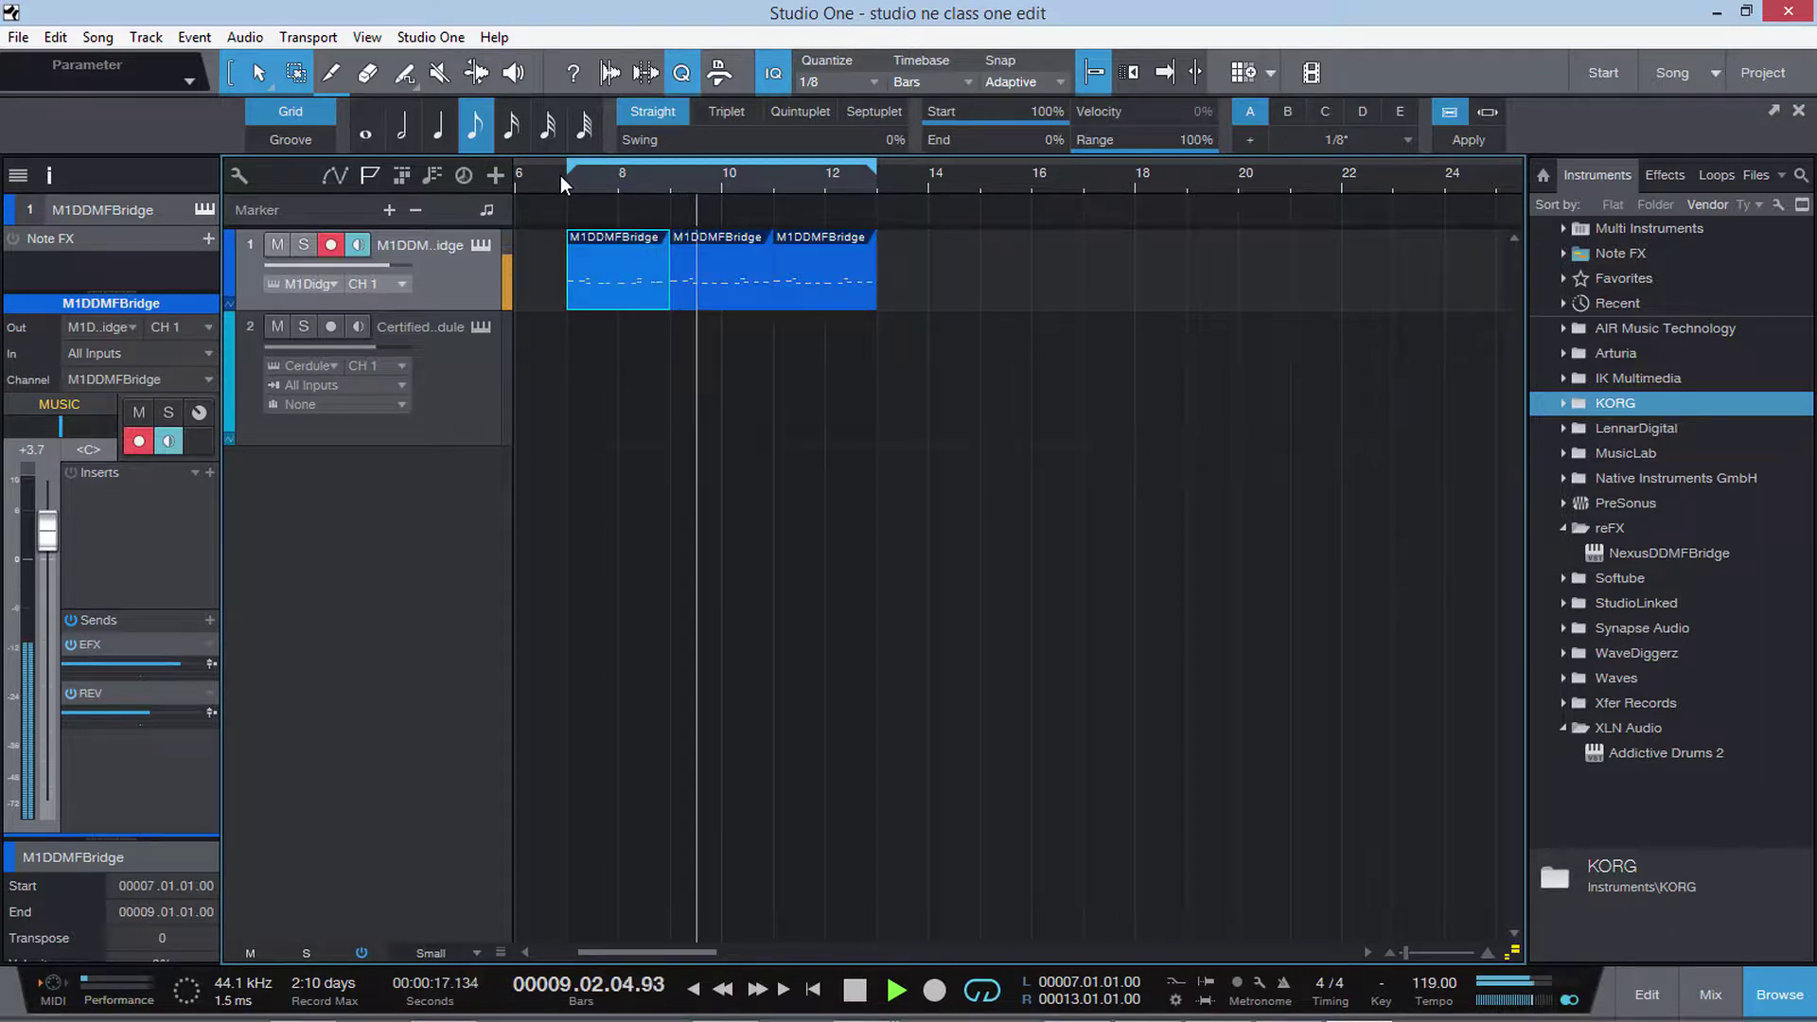
key(space)
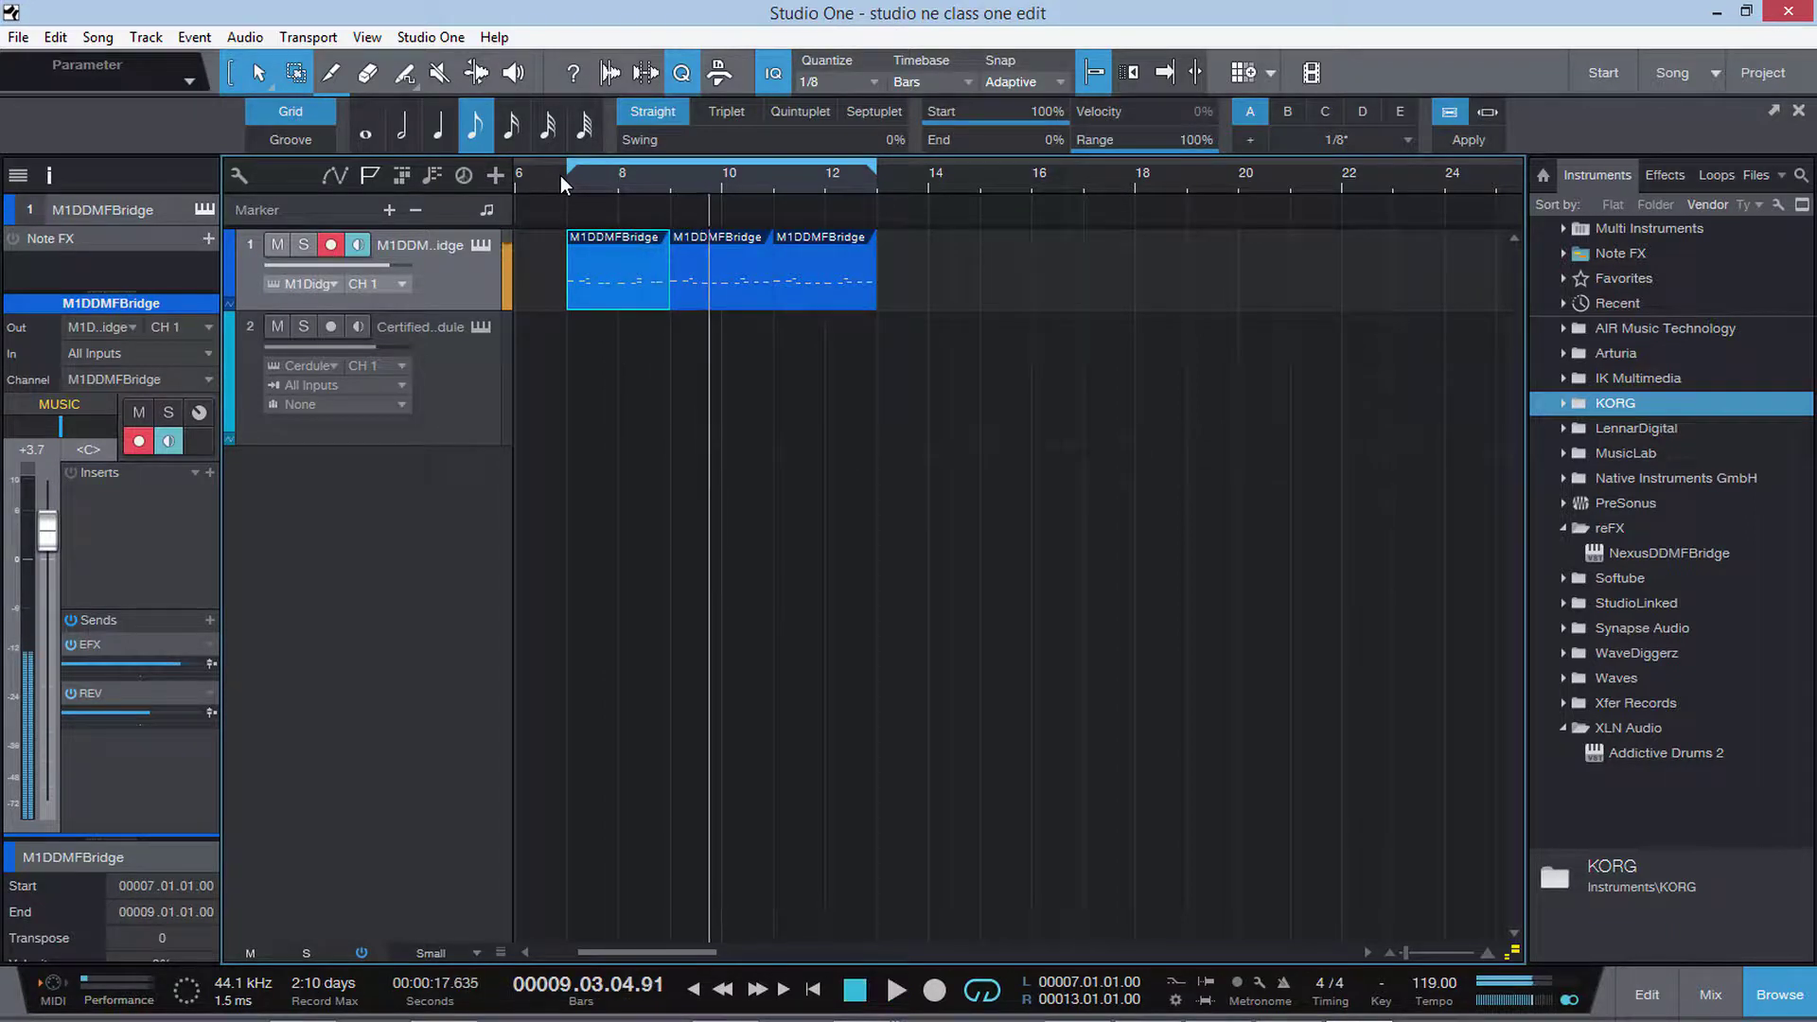
Step: Quantize the first M1DDMFBridge event to 1/16, enlarge its track's height, and play it from just before bar 7
click(874, 82)
click(1045, 111)
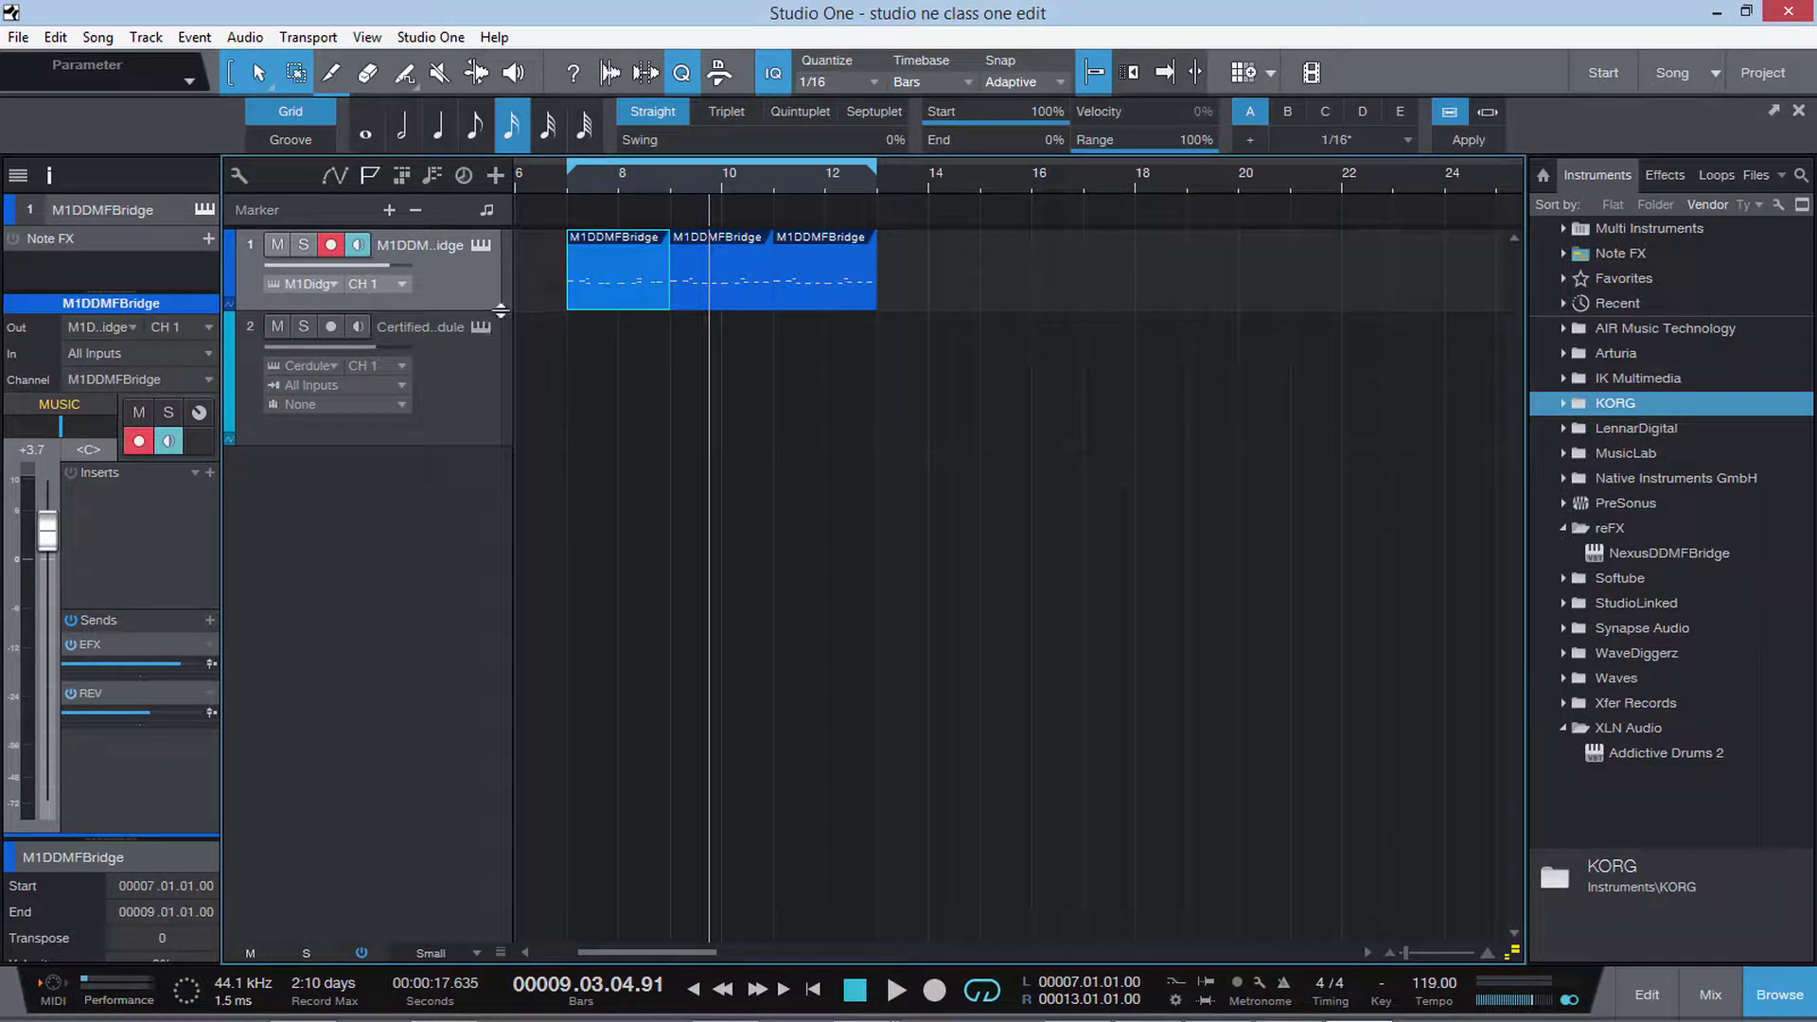
drag(500, 310, 500, 467)
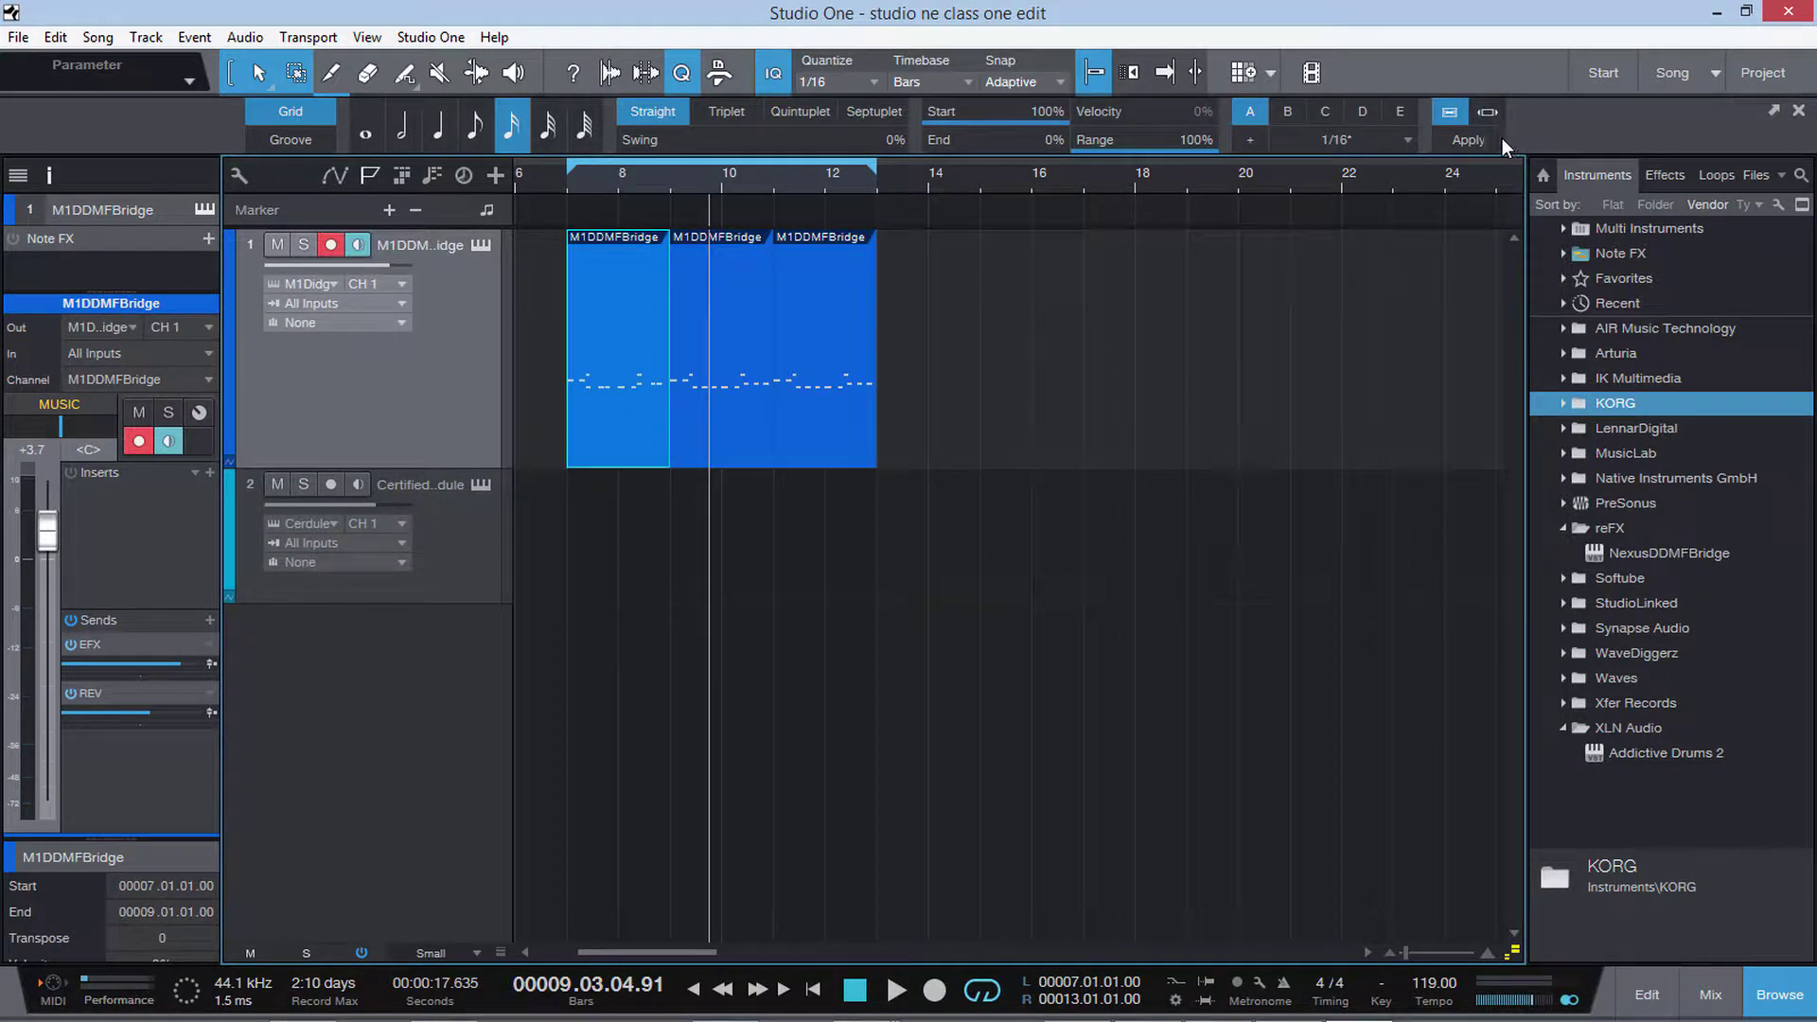
click(553, 167)
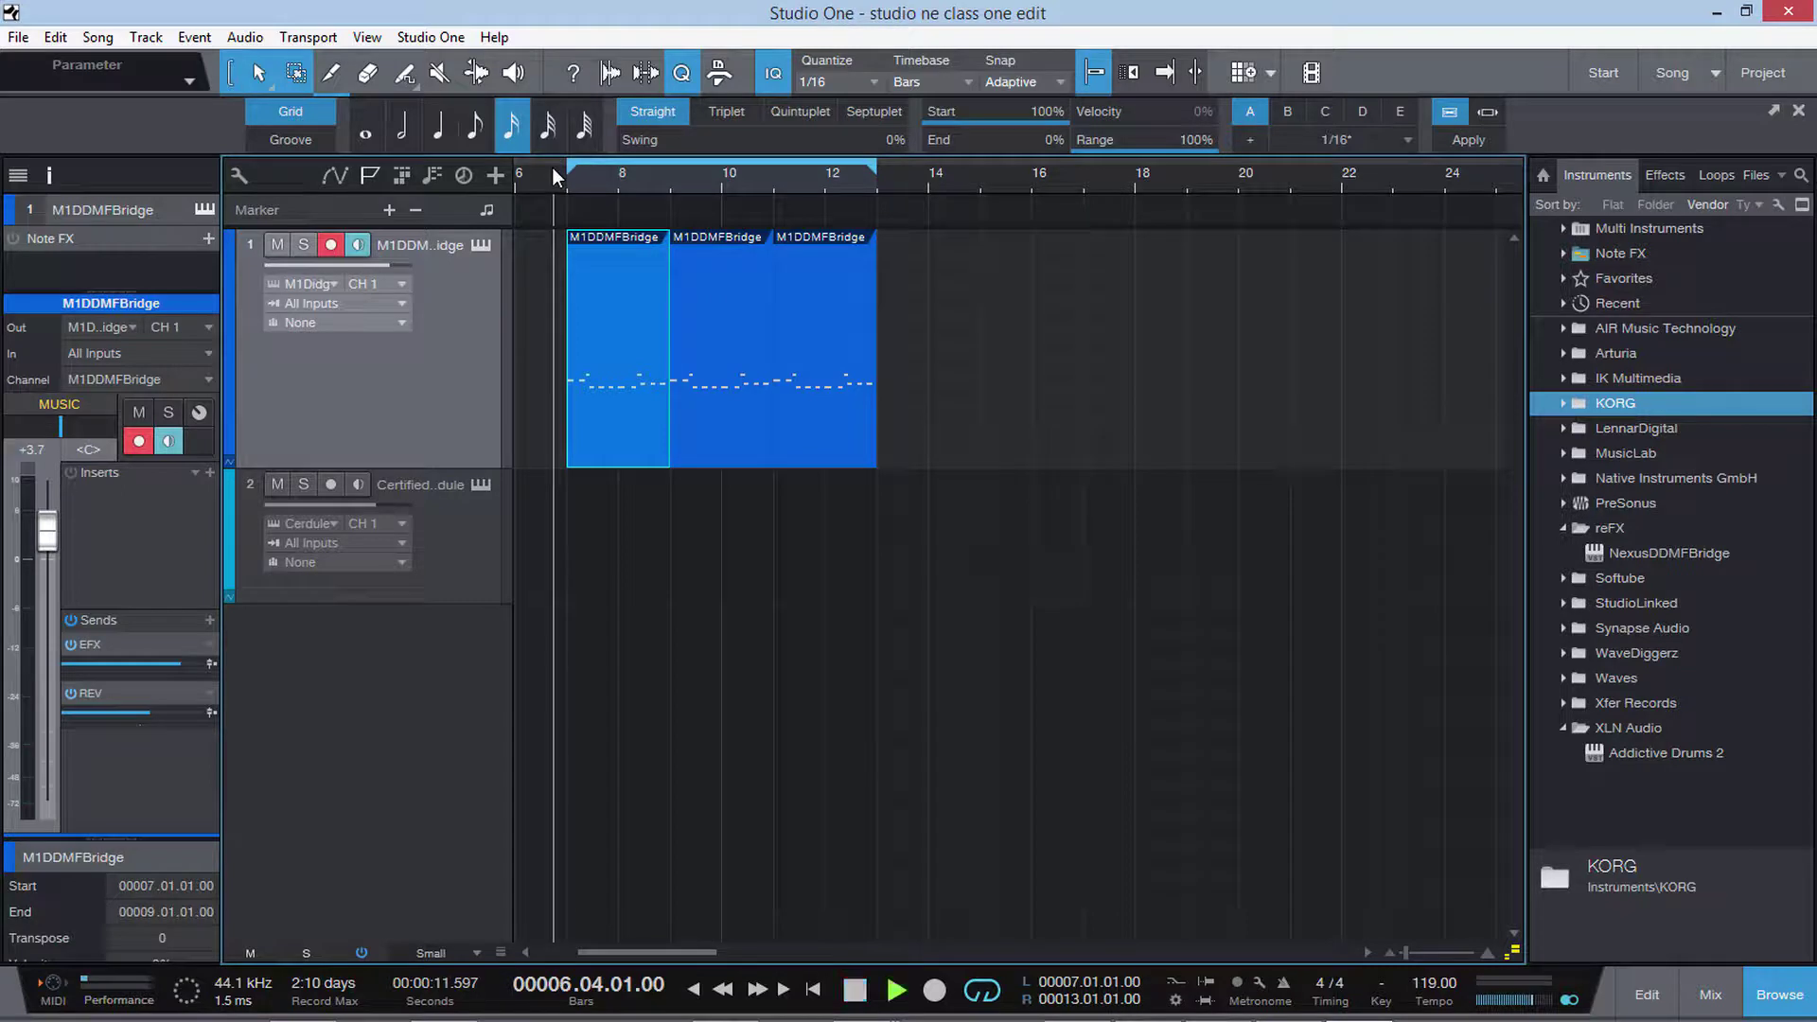
key(space)
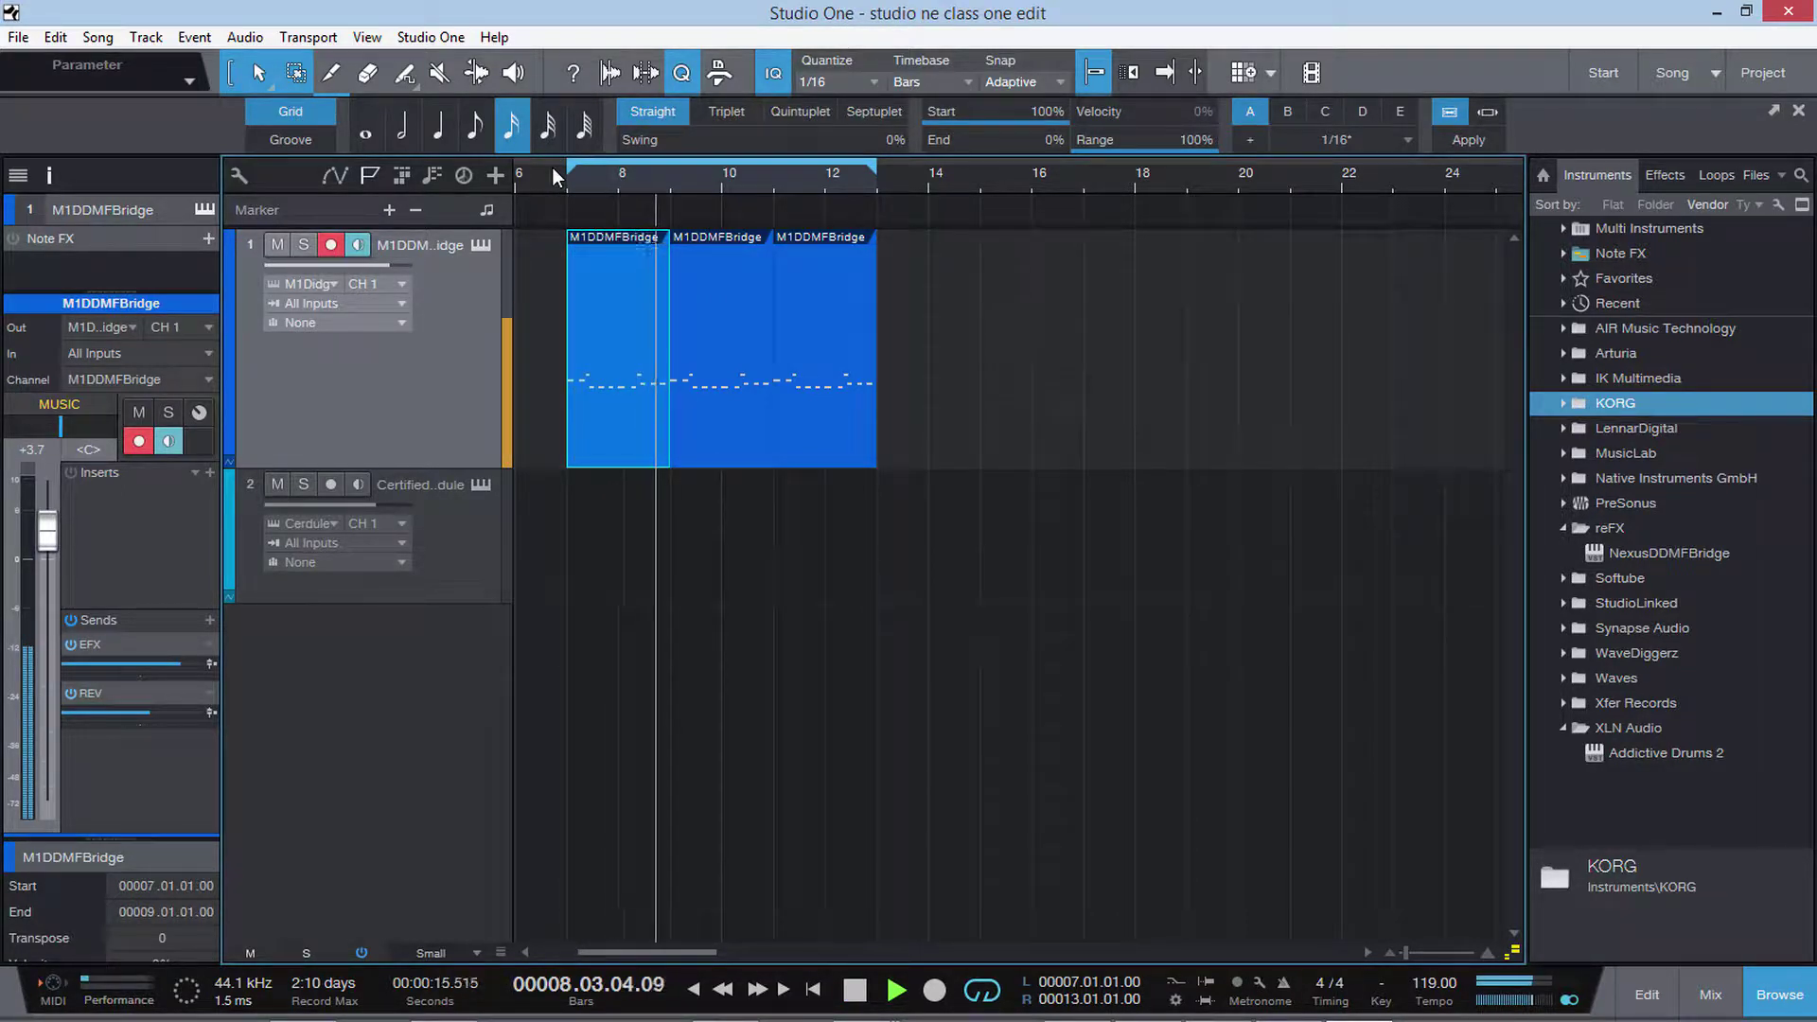
key(space)
Step: Try a 50% swing on the 1/16 quantize with playback of the first event, and reset the swing to 0%
drag(672, 146, 785, 134)
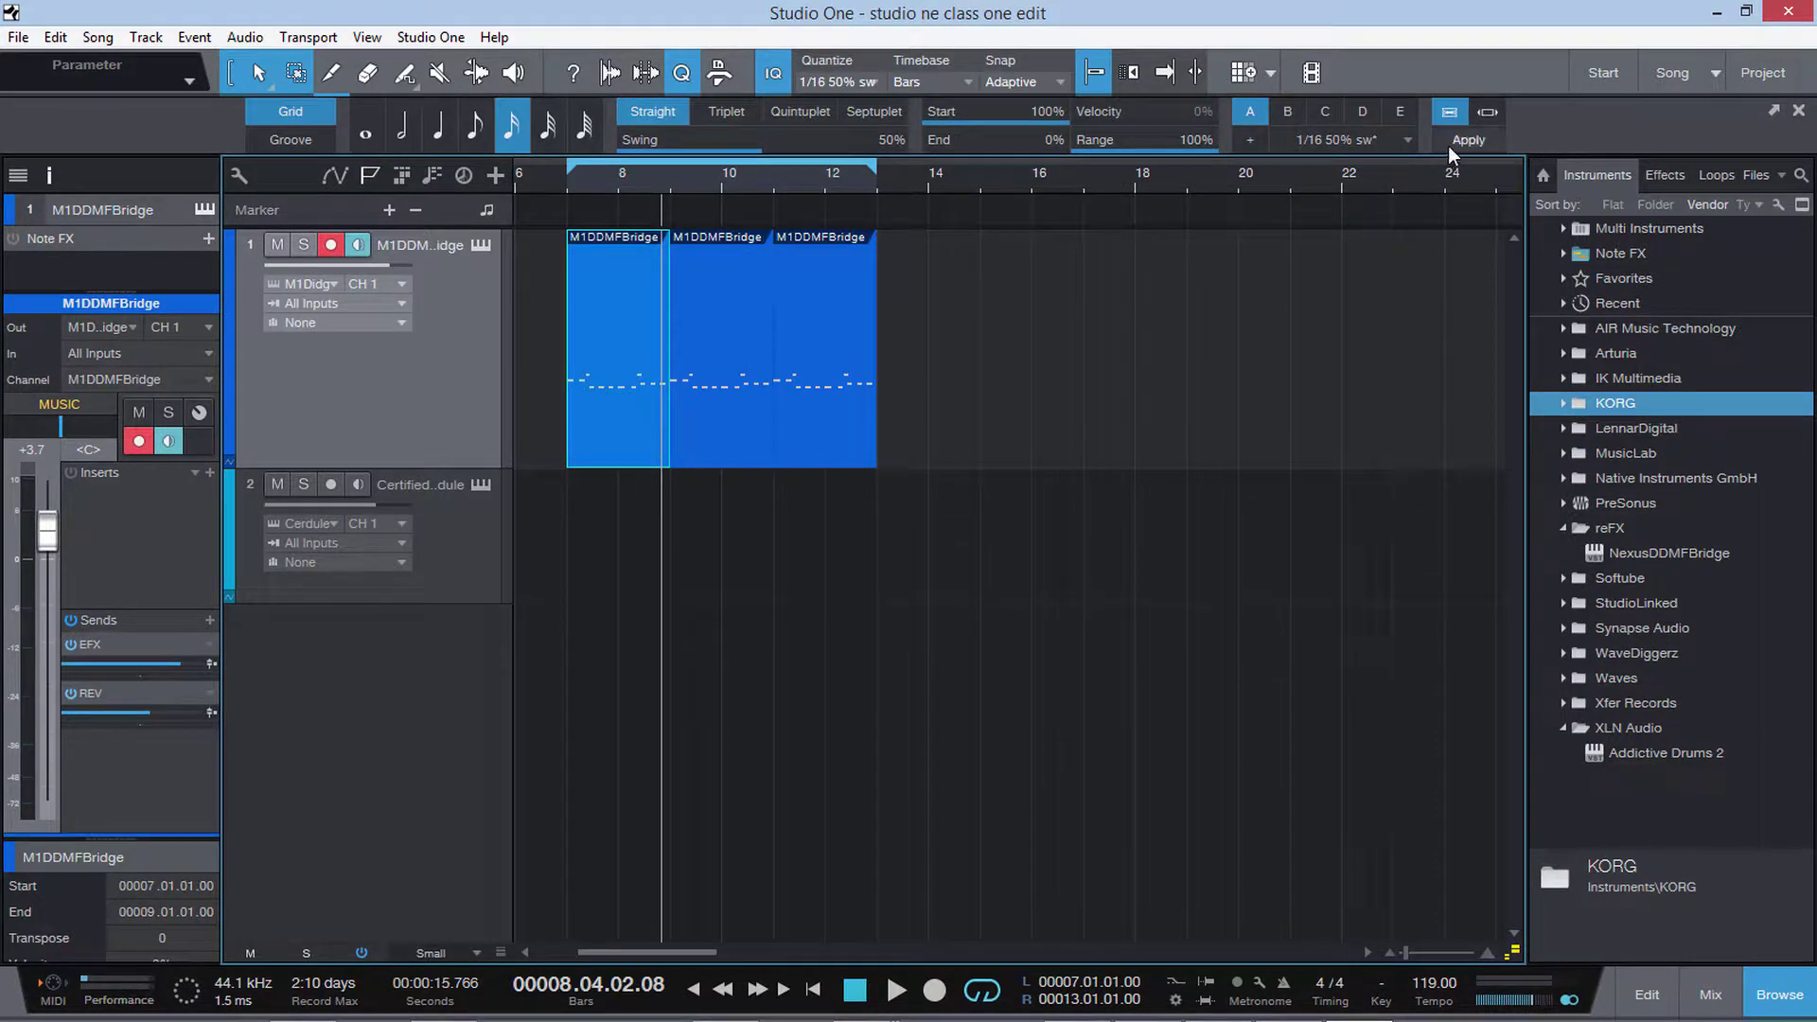
click(547, 174)
key(space)
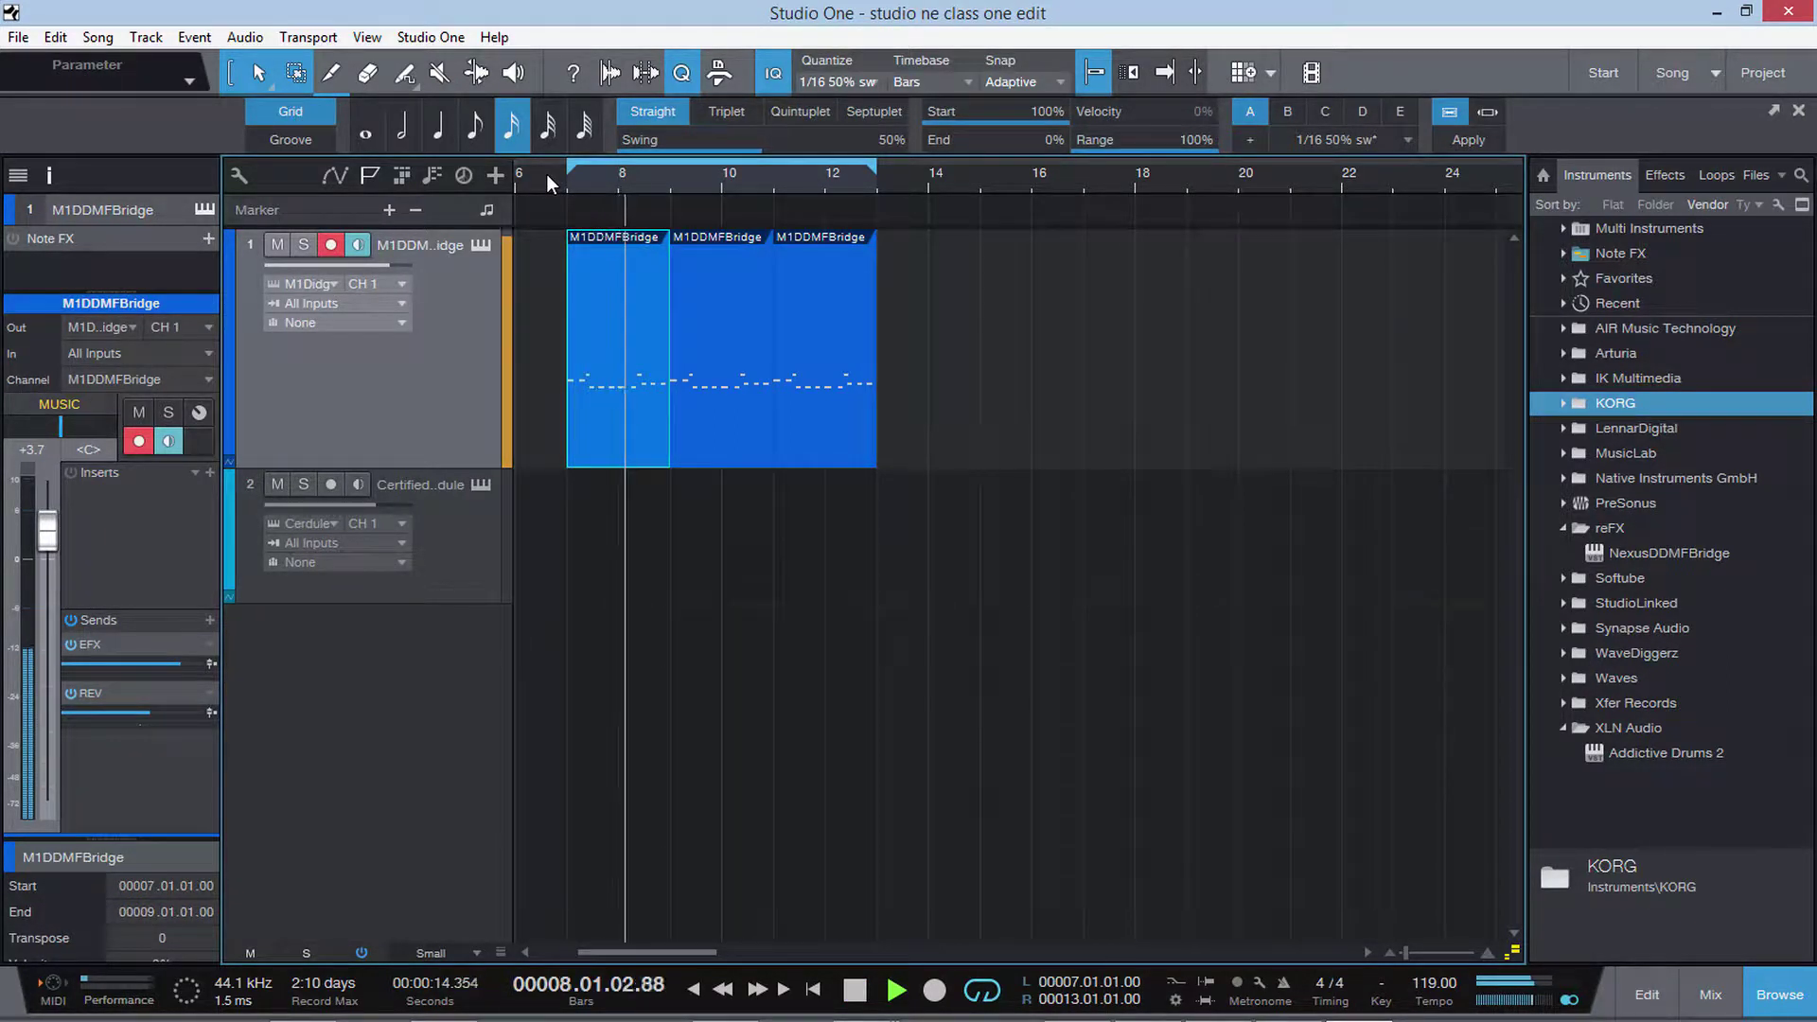
key(space)
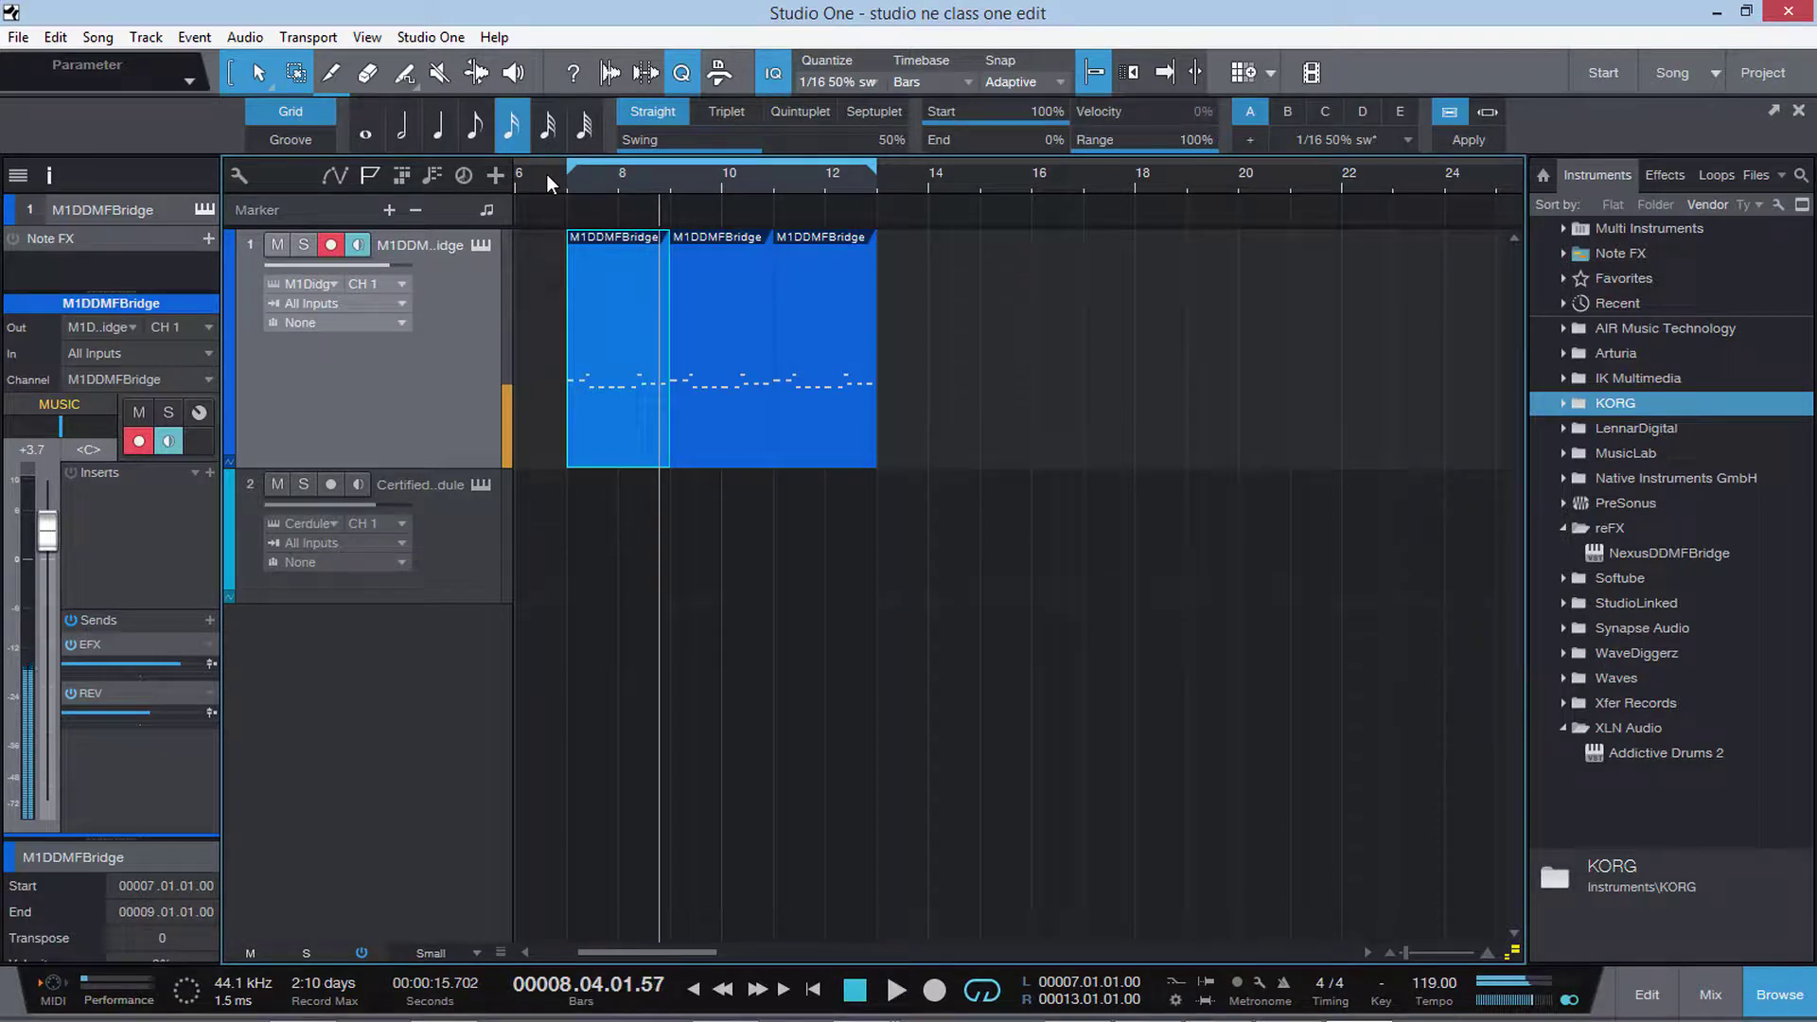
ctrl+click(746, 145)
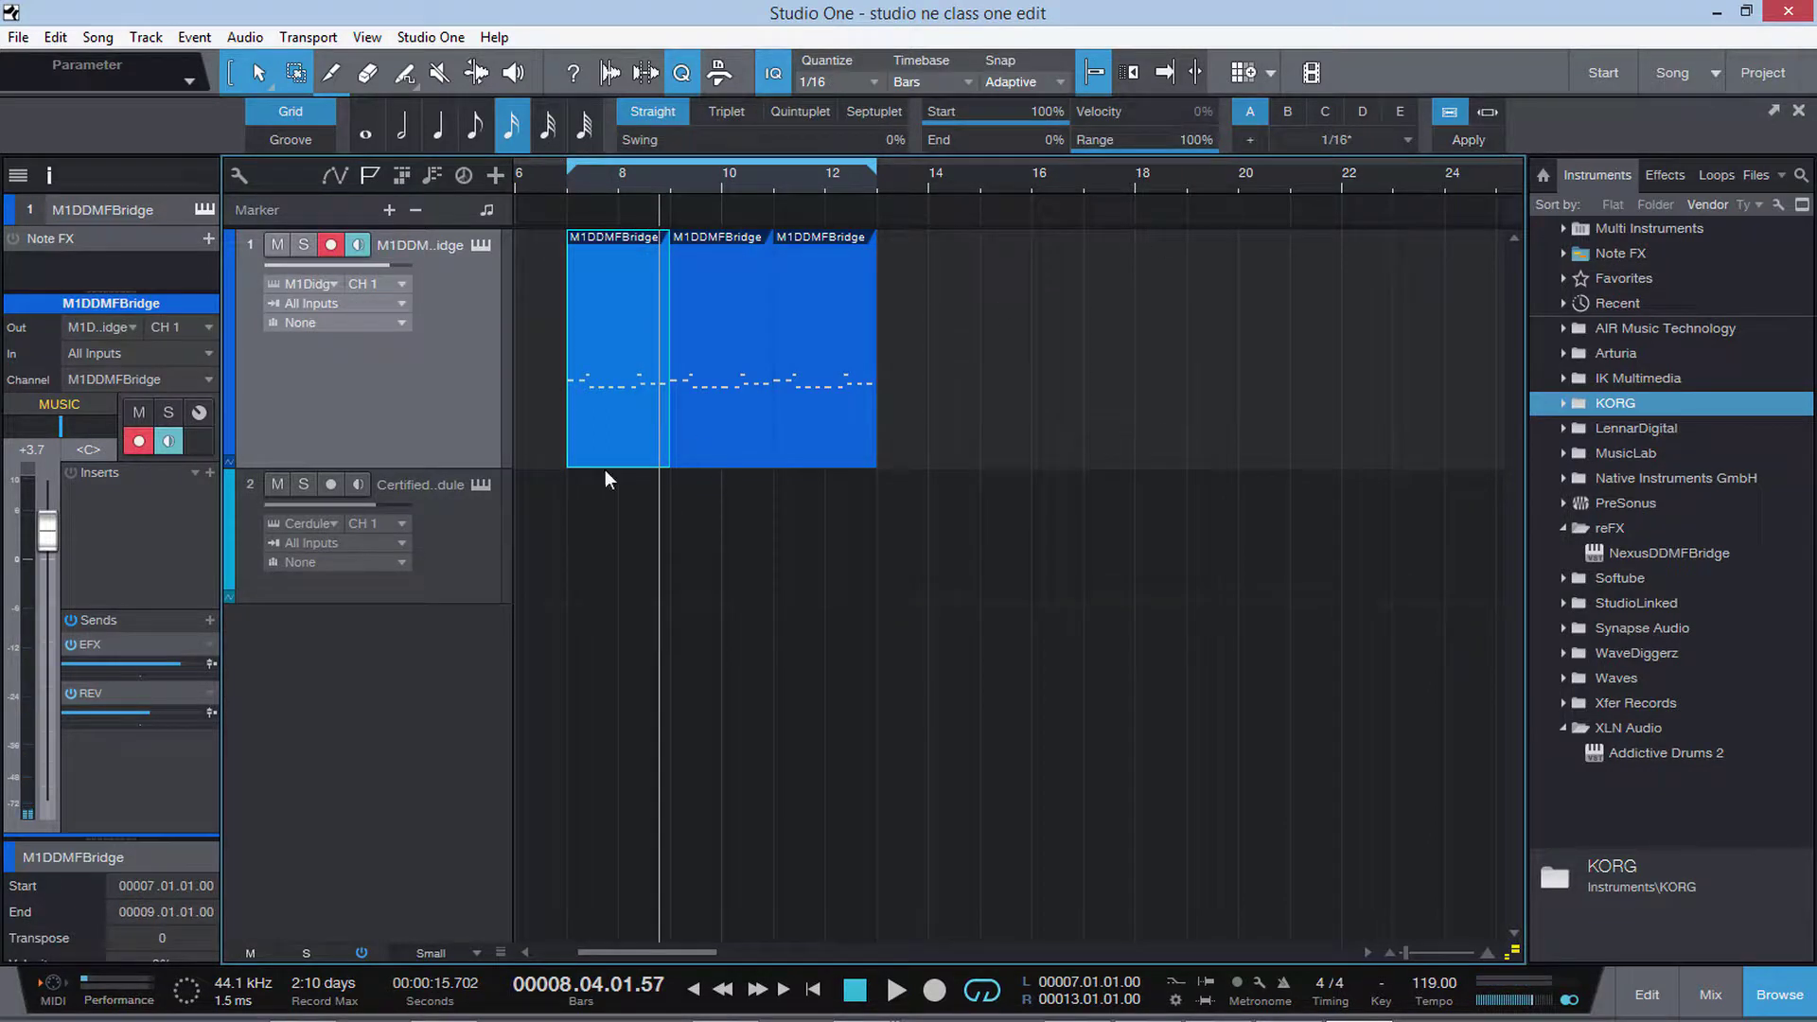
Step: Select the Certified Module track, hide the detailed quantize settings, and check the track's drum kit in its instrument window
click(421, 521)
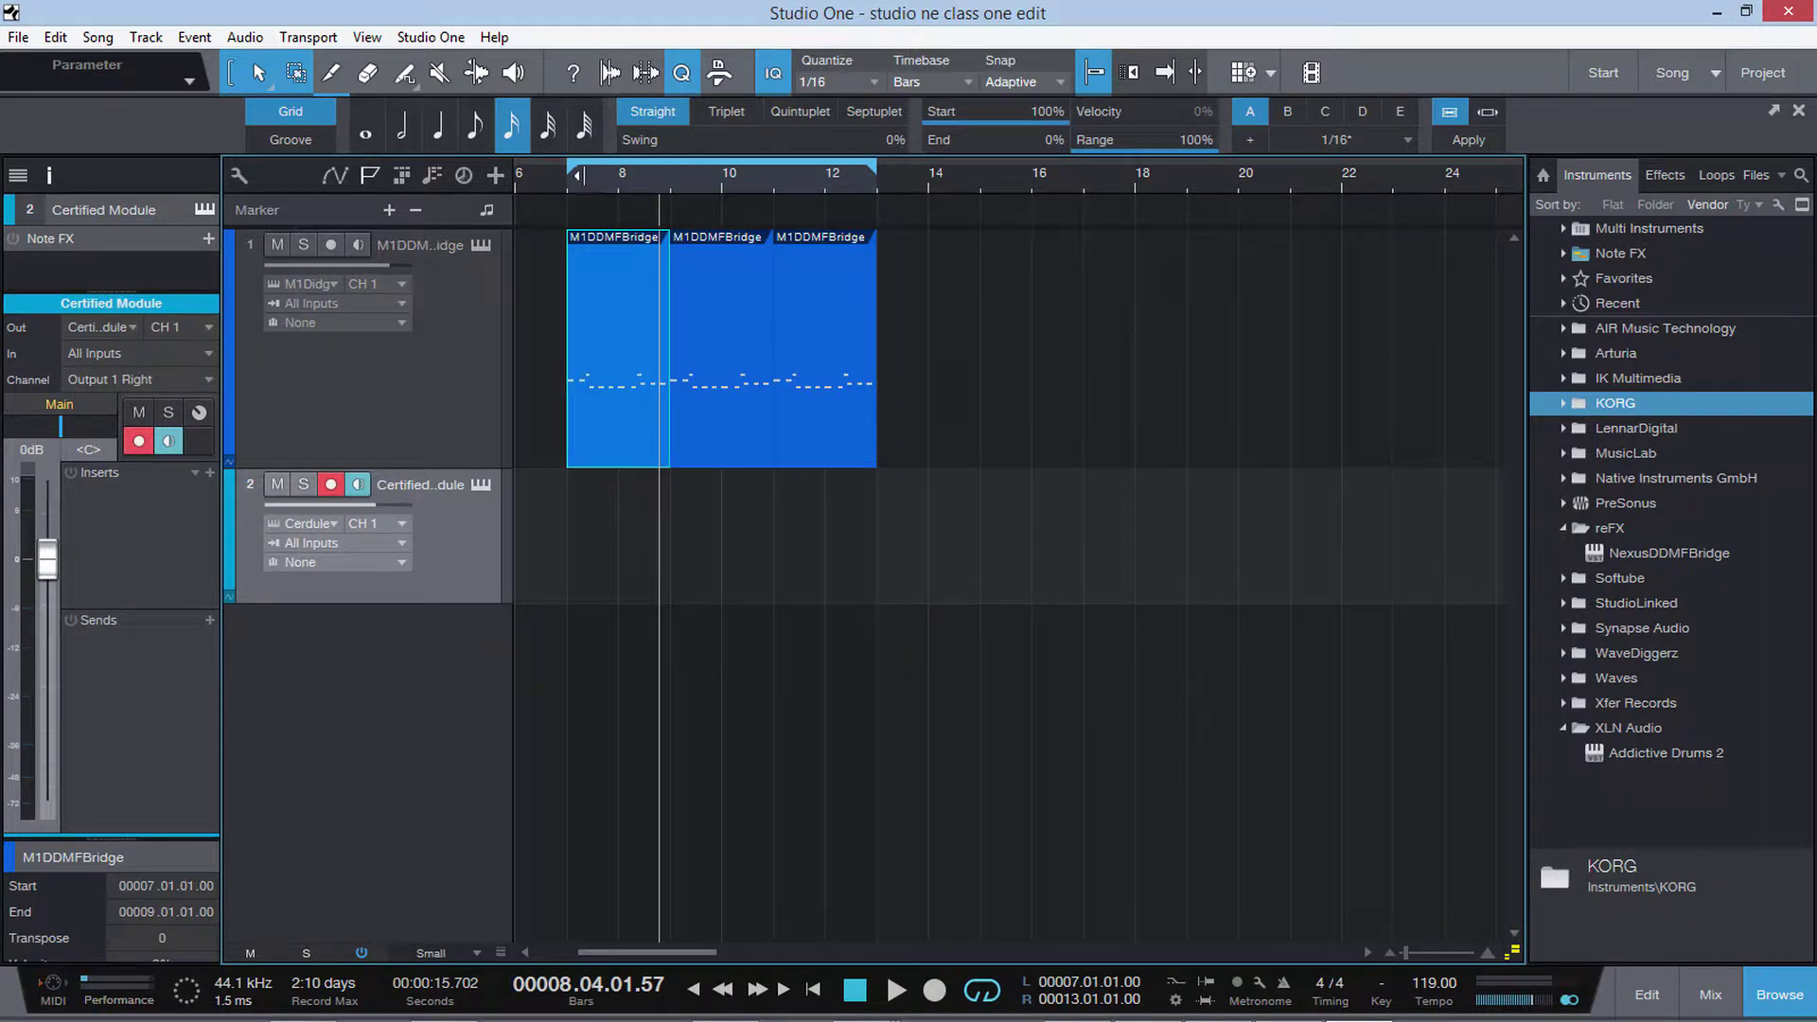
click(679, 75)
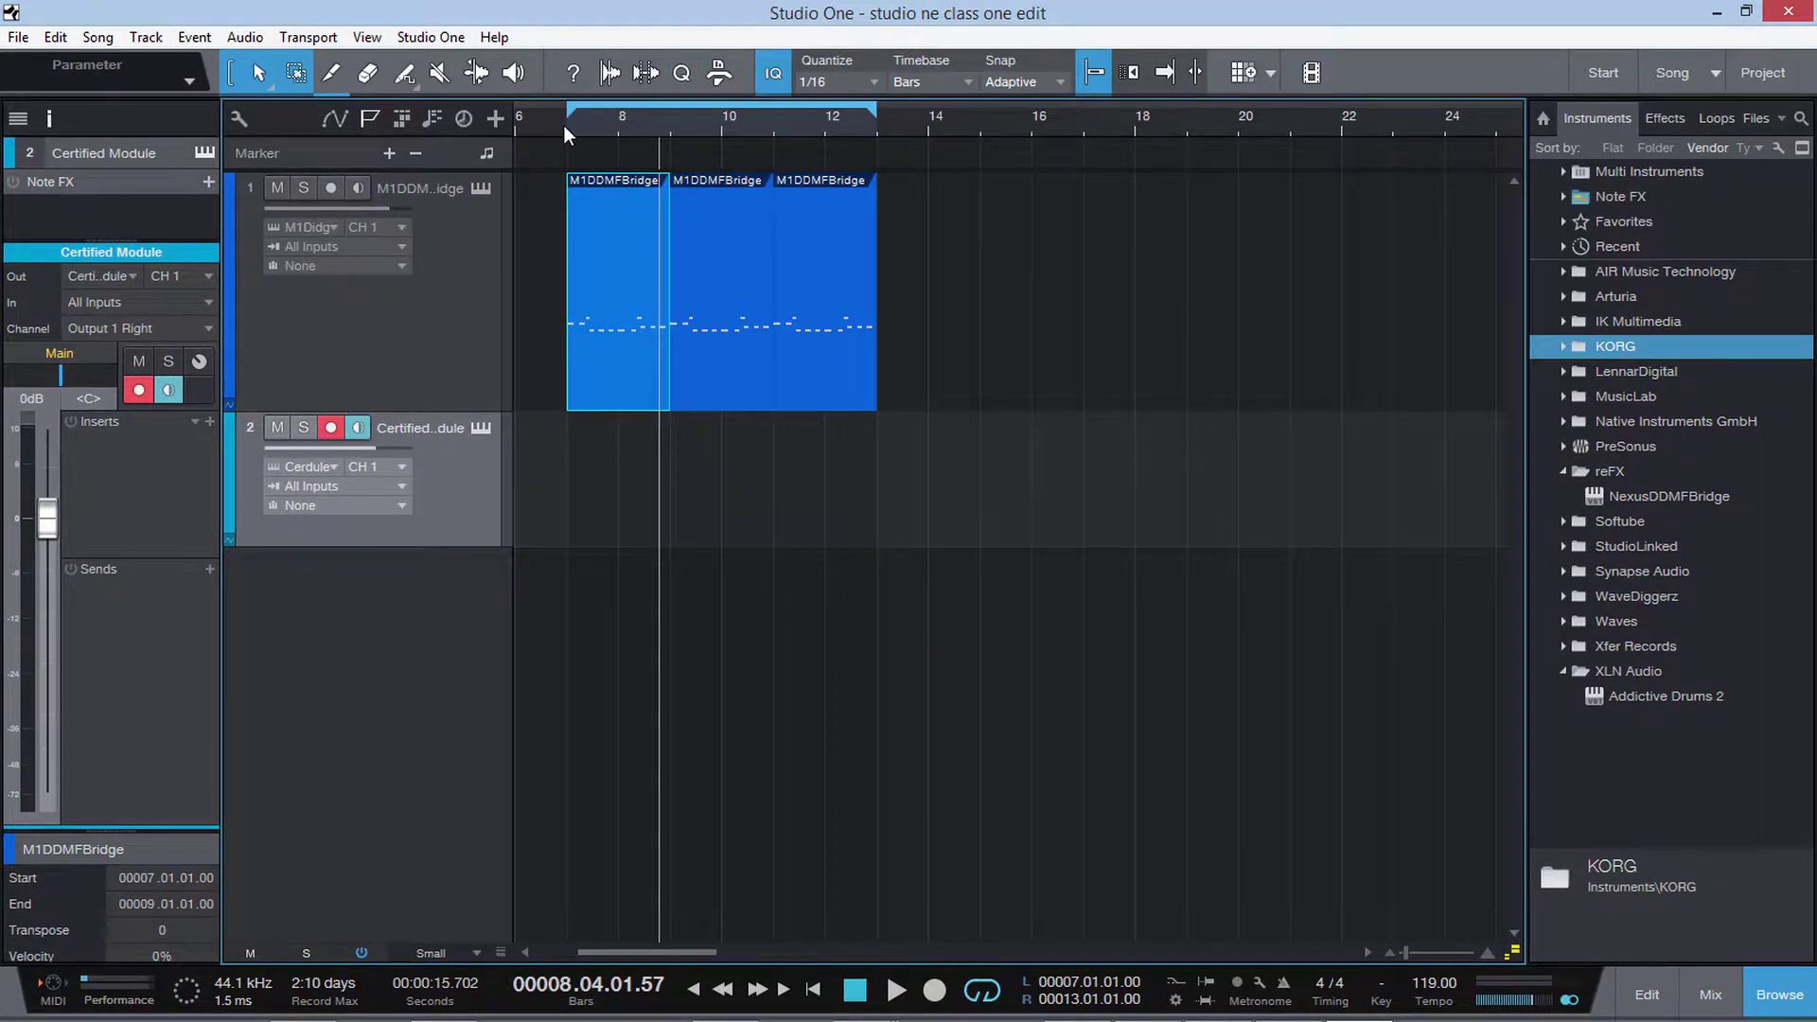
click(480, 427)
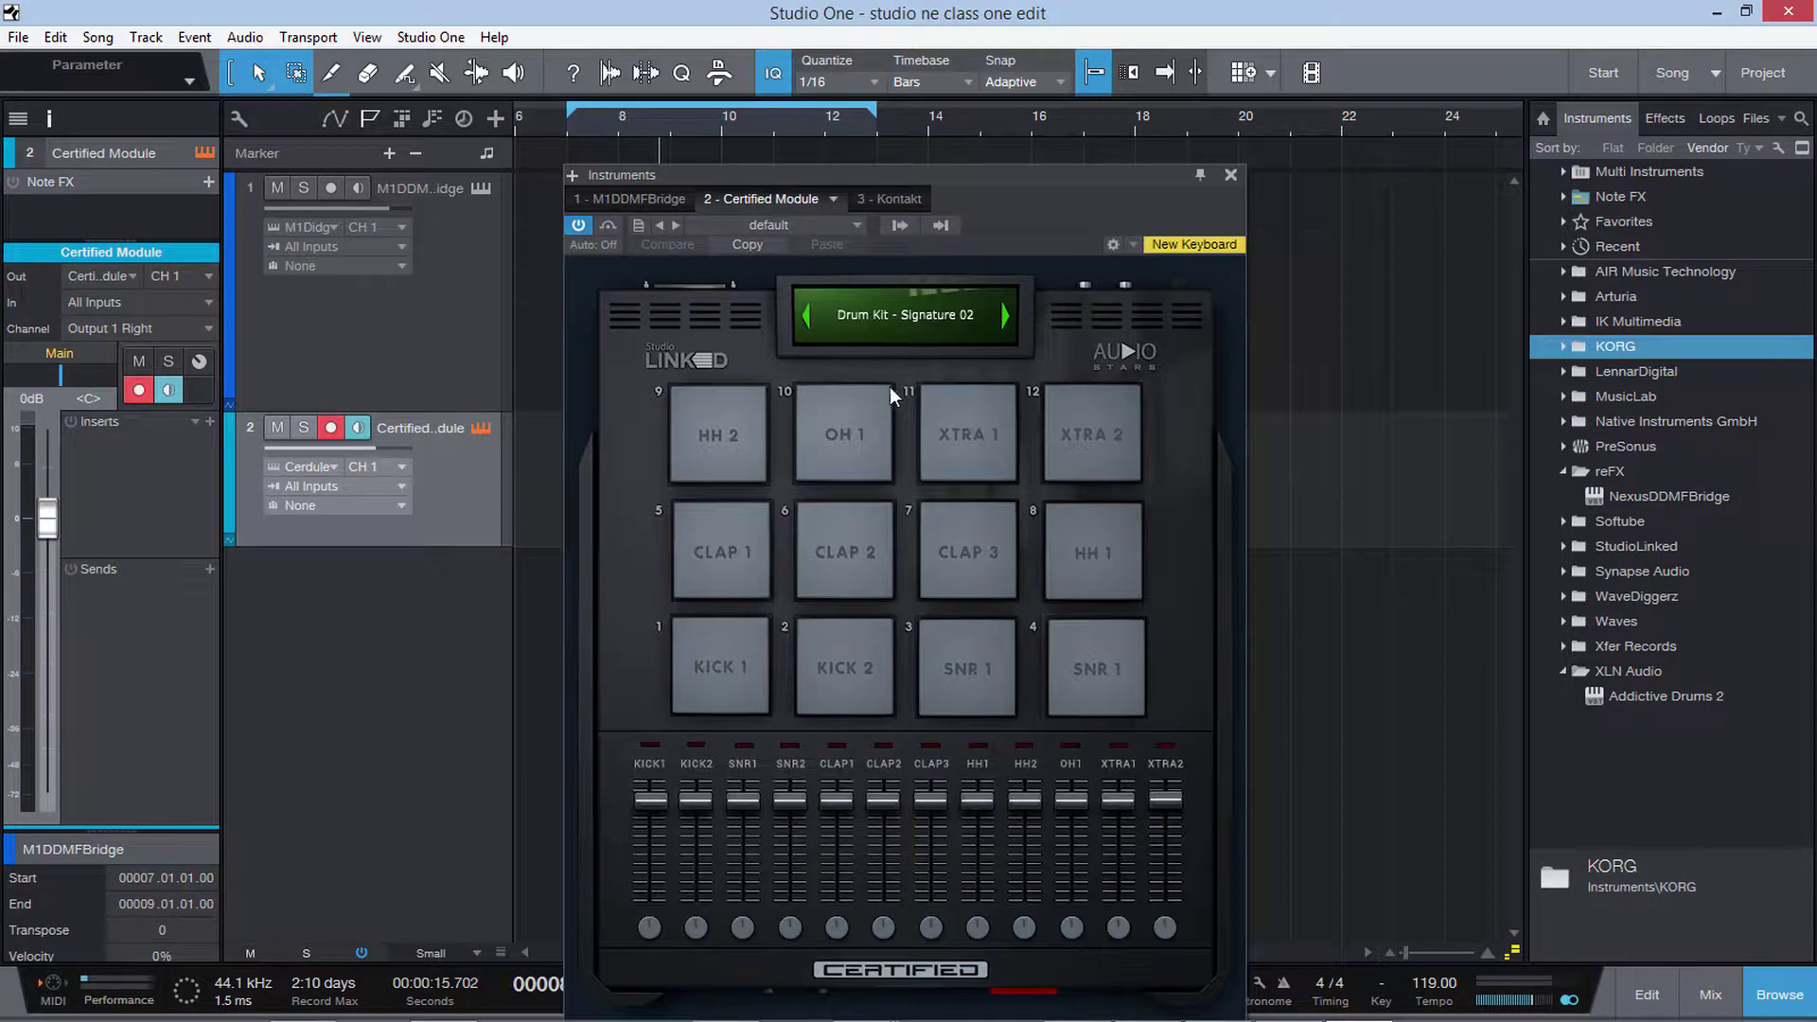
click(1230, 177)
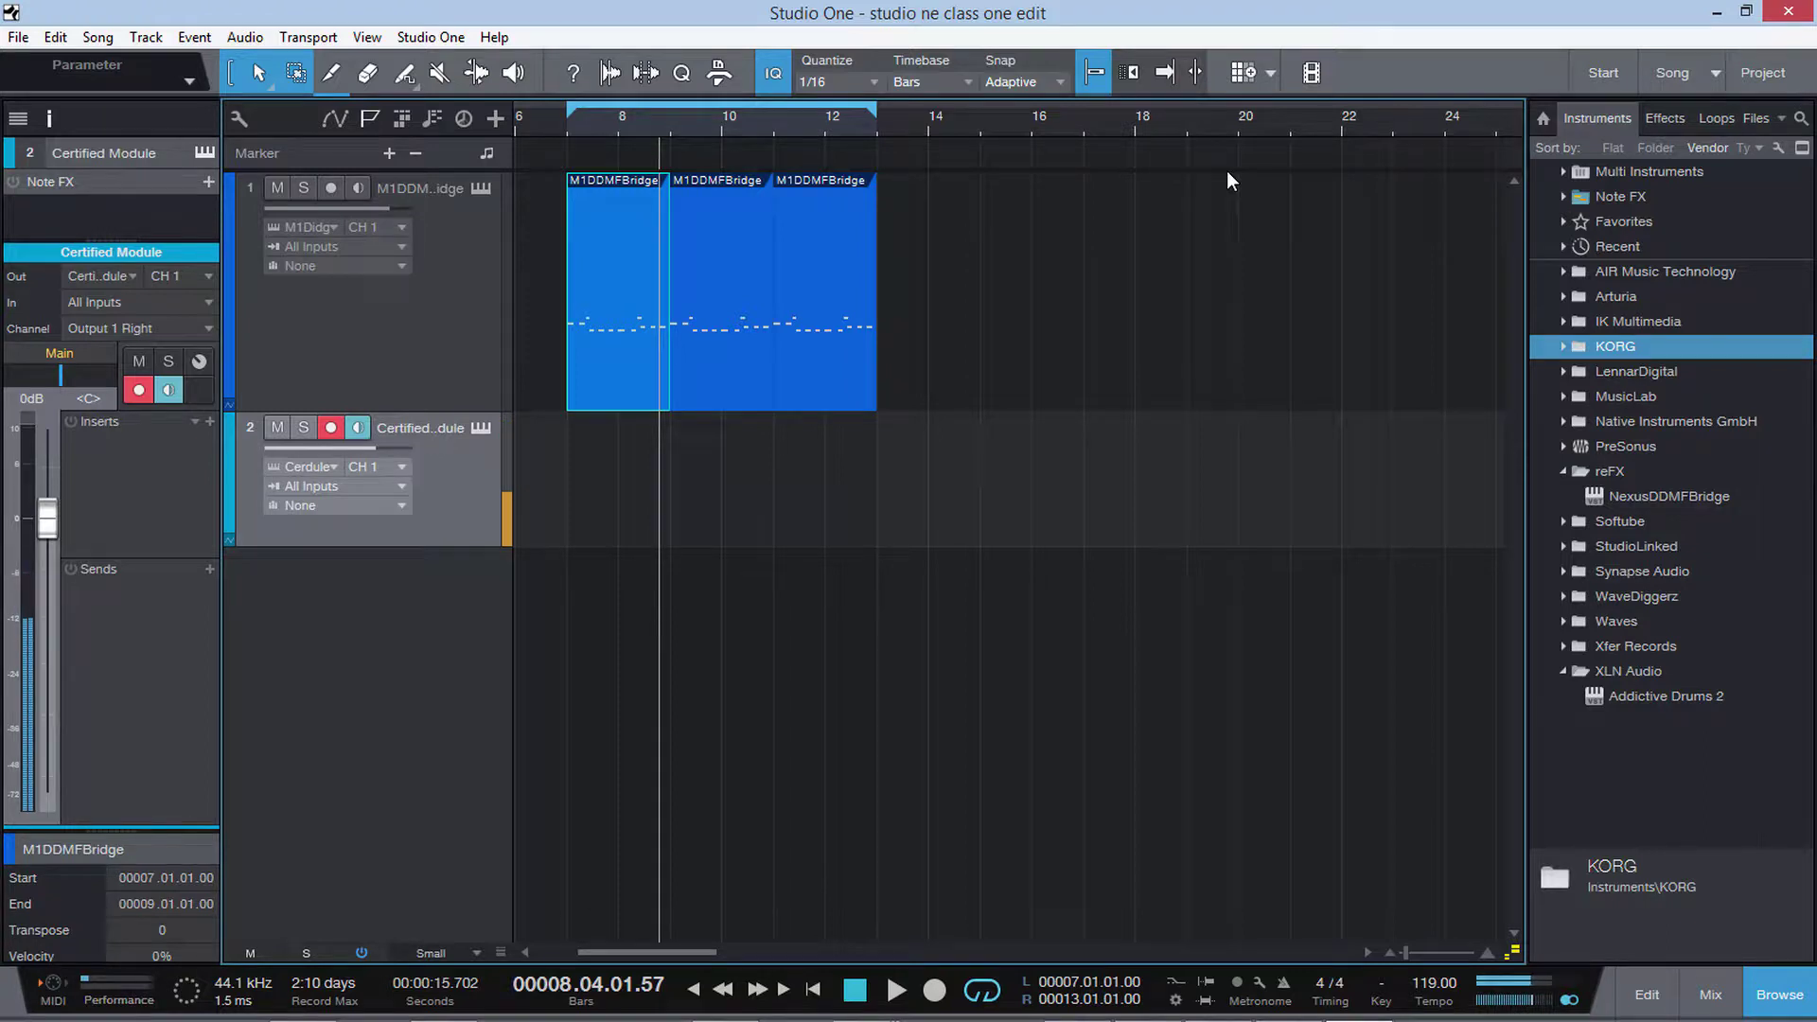
Step: Record a short drum pattern on the Certified Module track, starting from before bar 7
click(536, 123)
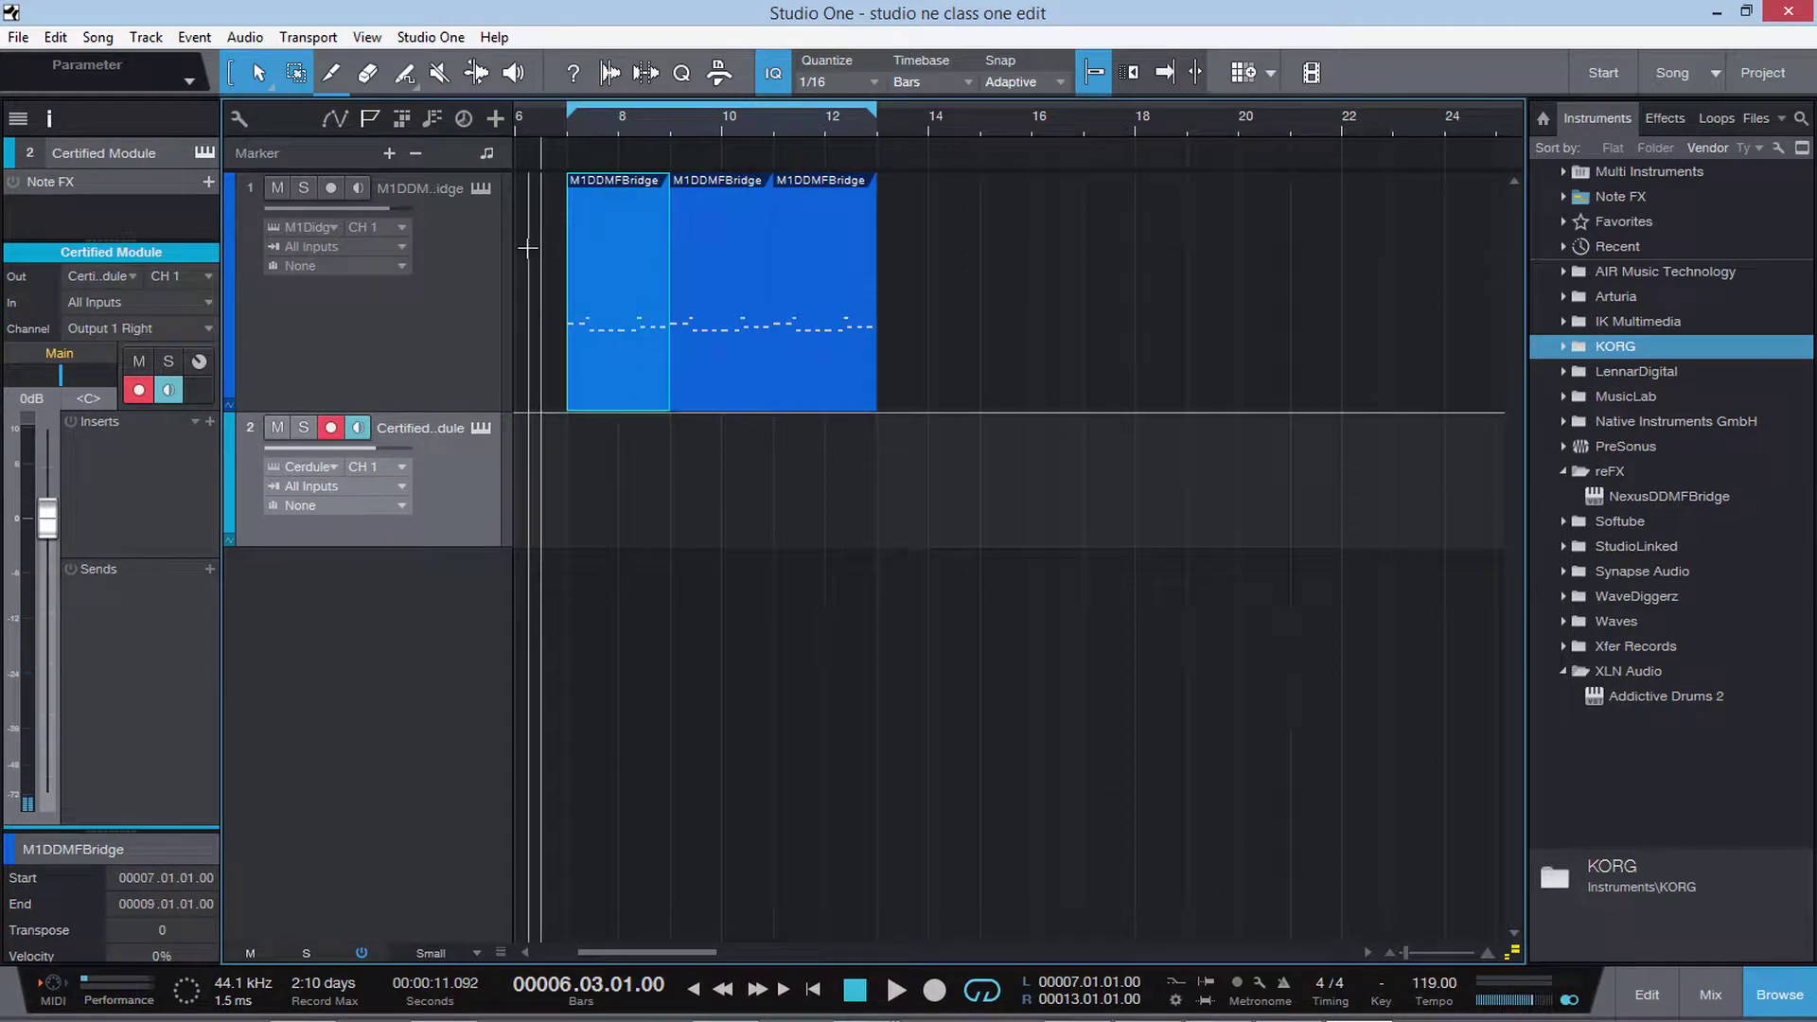
key(KP_Multiply)
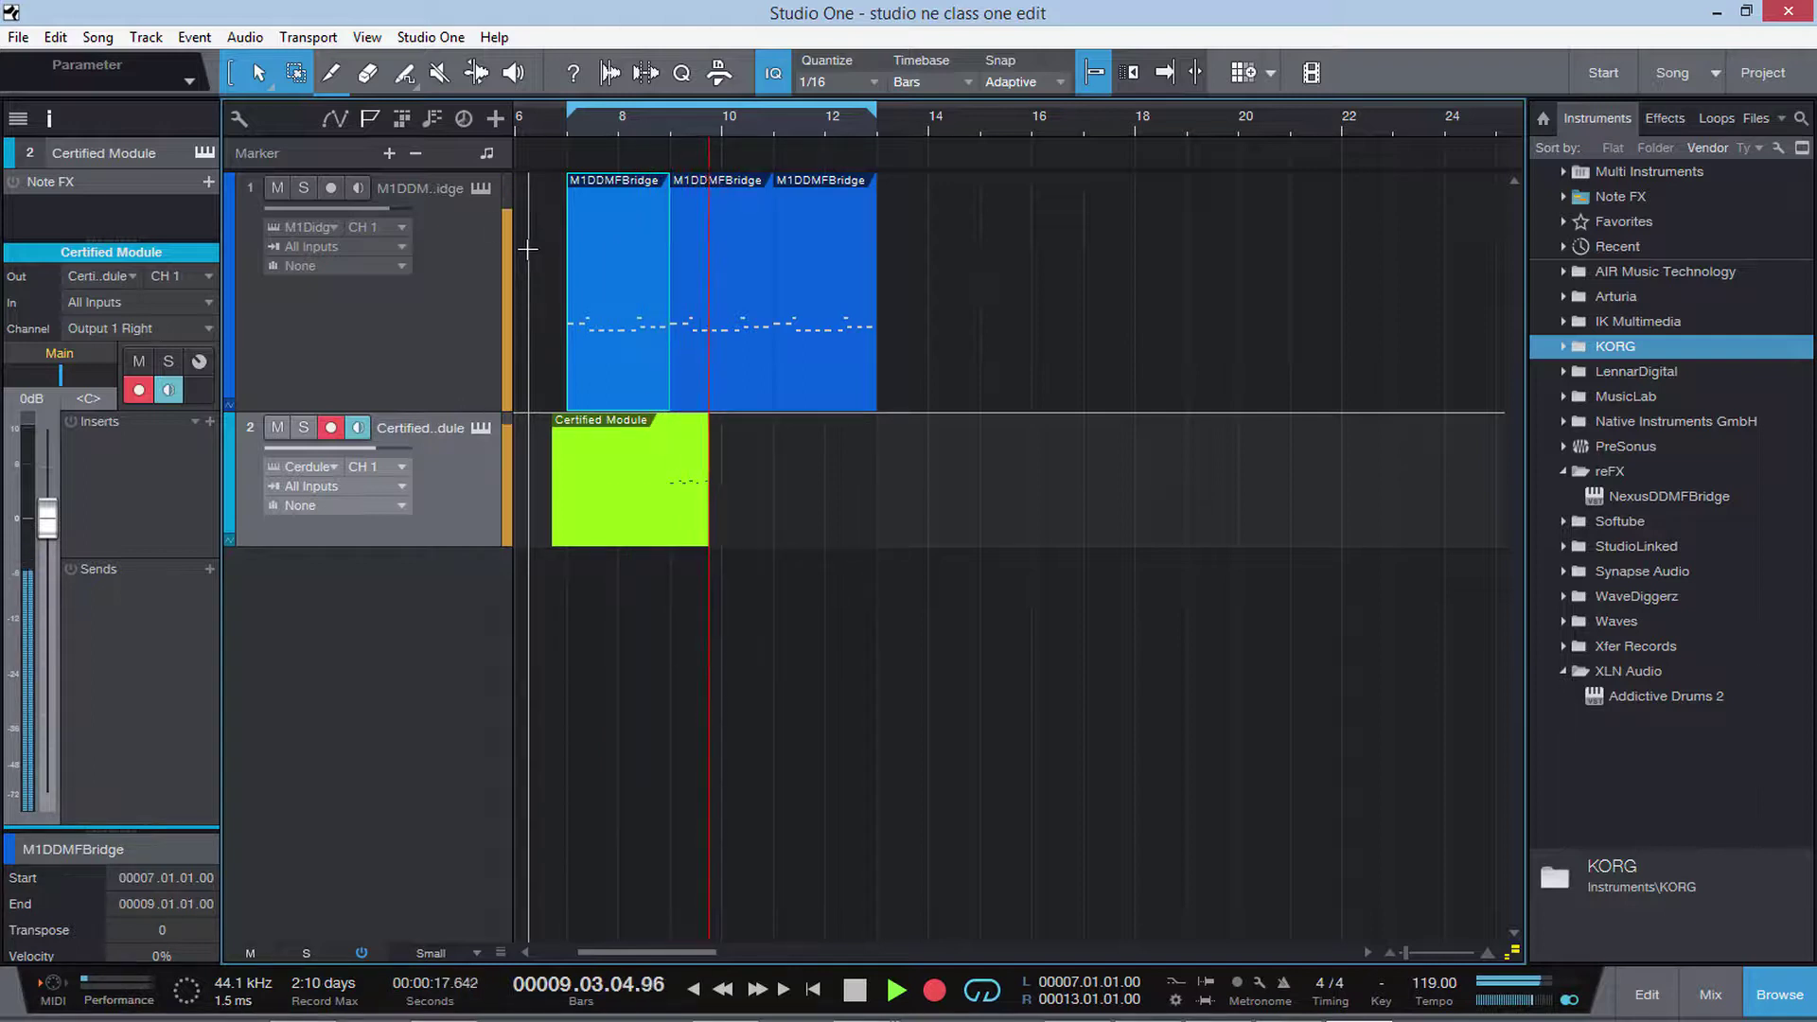
key(space)
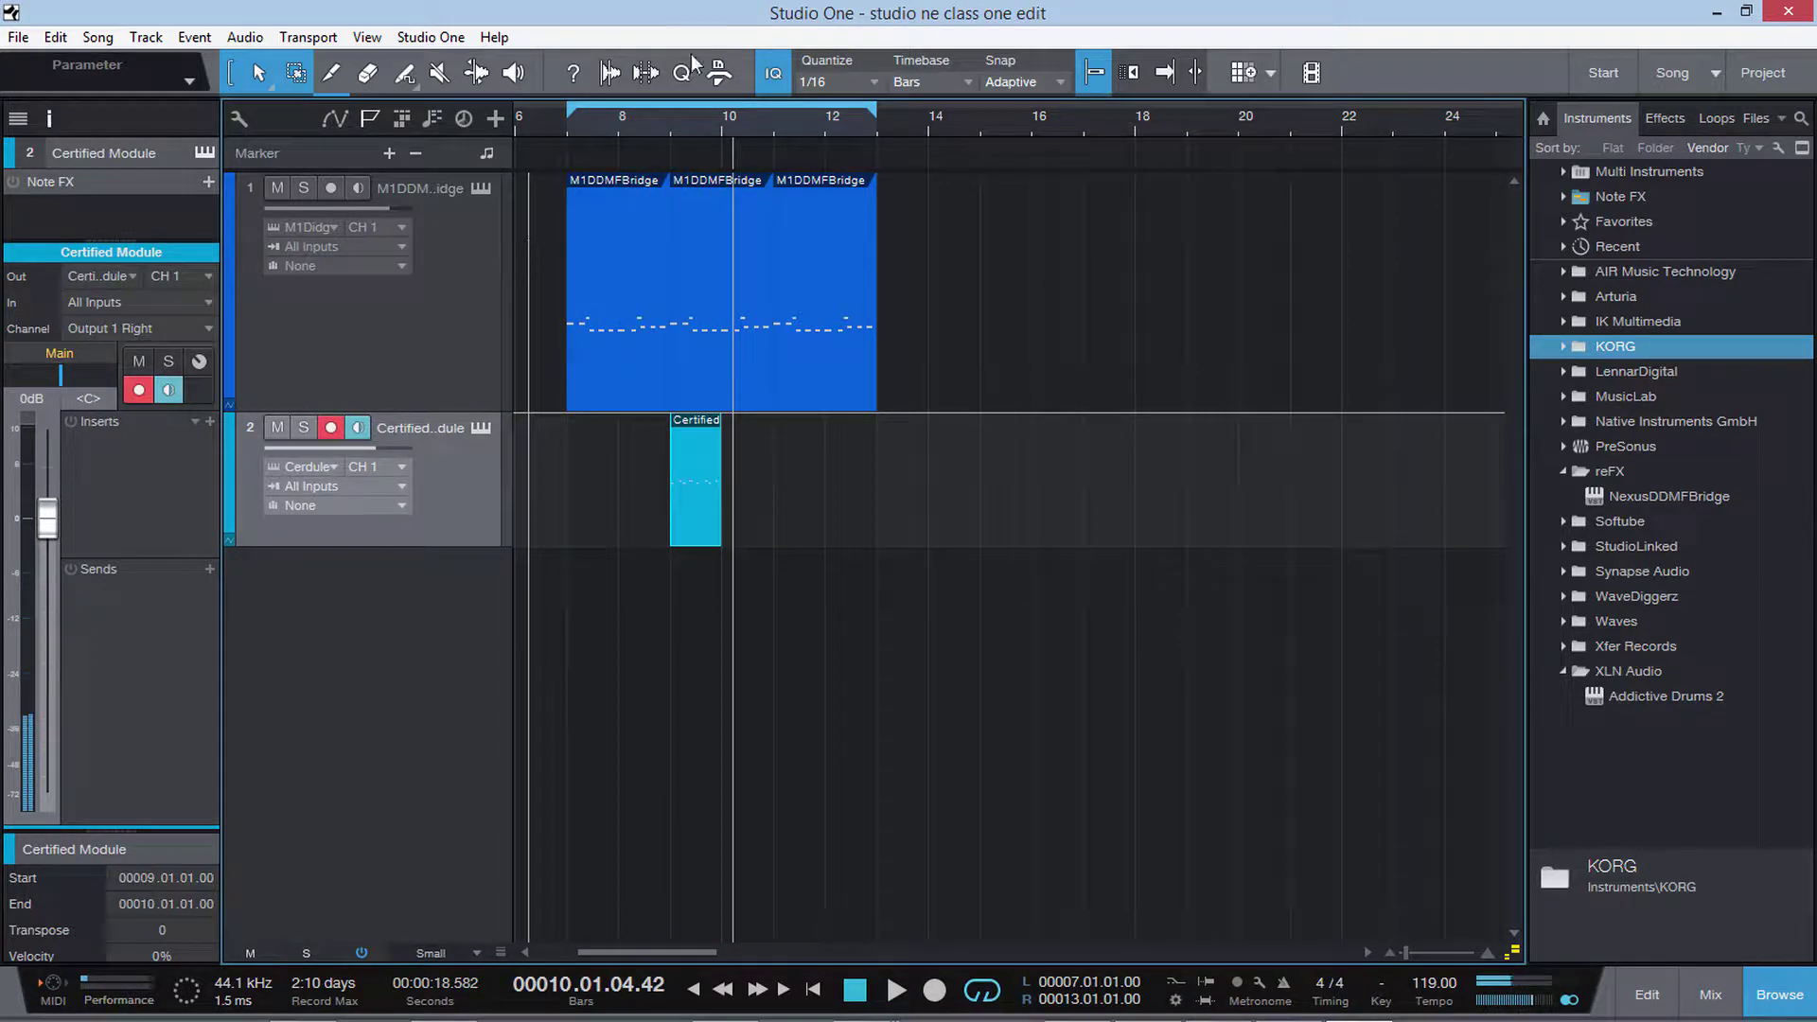
Step: Play back the newly recorded Certified Module drum event together with the M1DDMFBridge track, starting from 8.3
click(647, 134)
drag(1402, 950, 1417, 950)
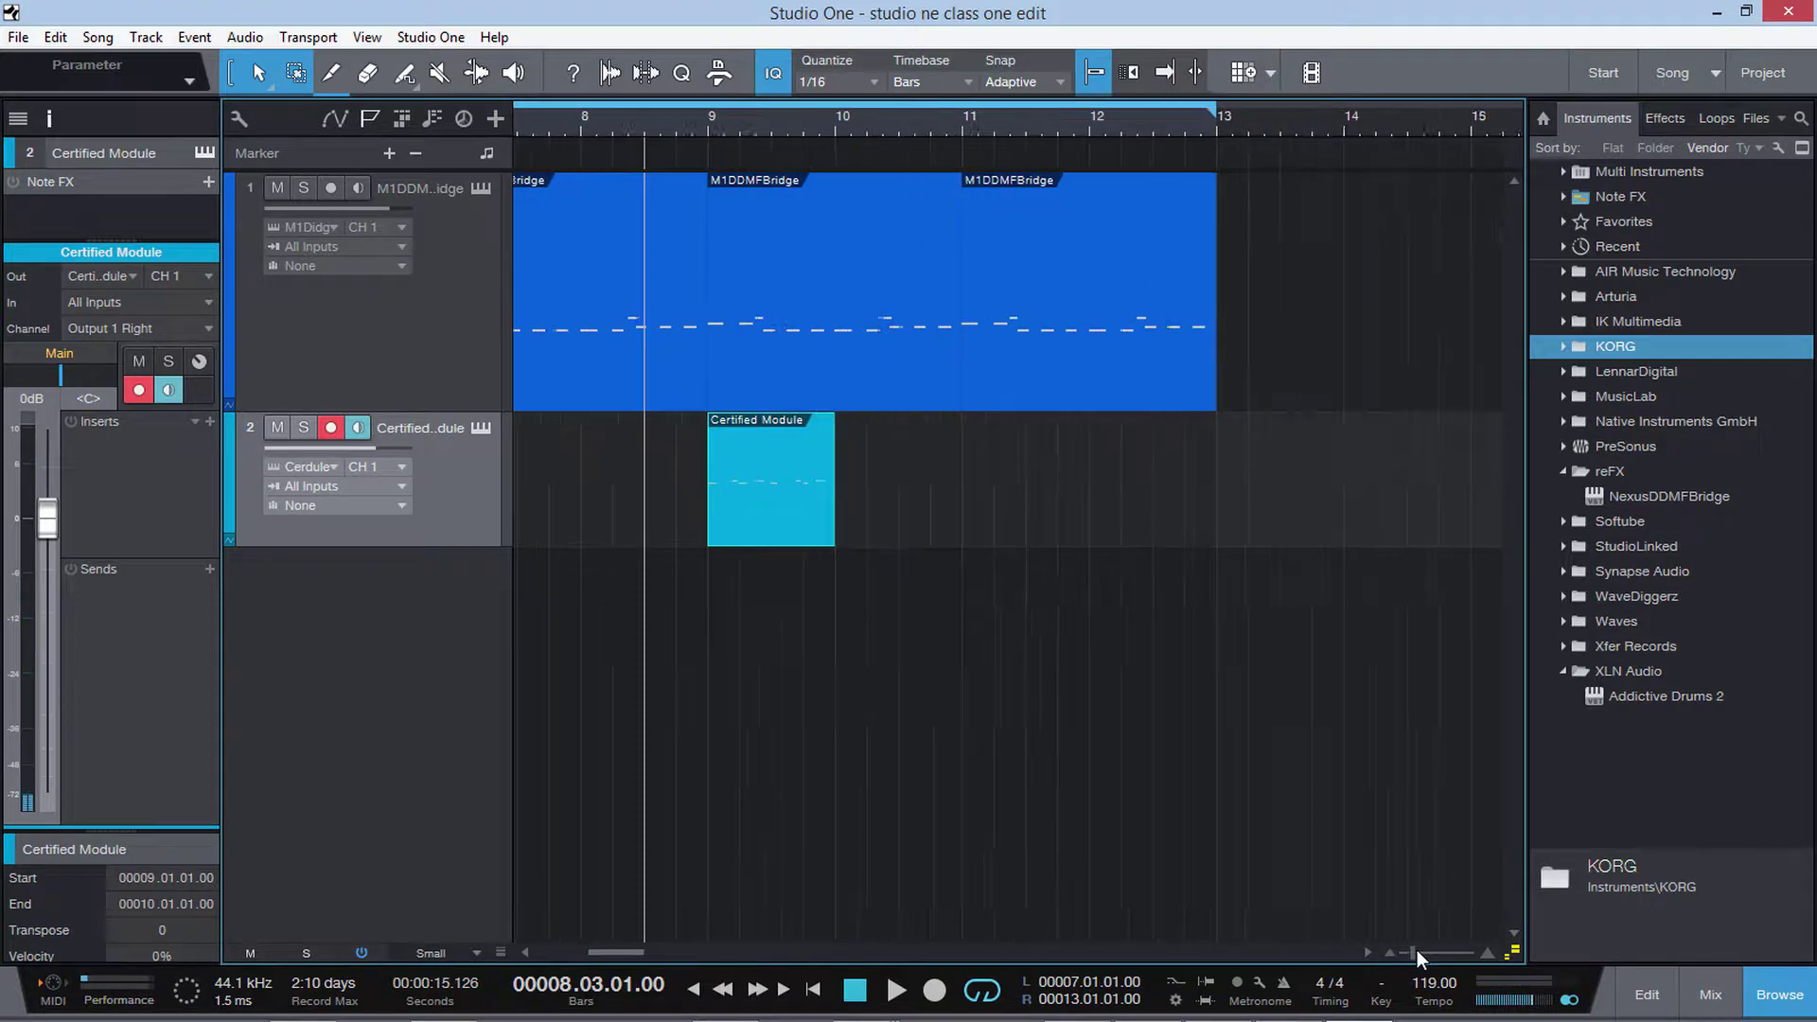
key(space)
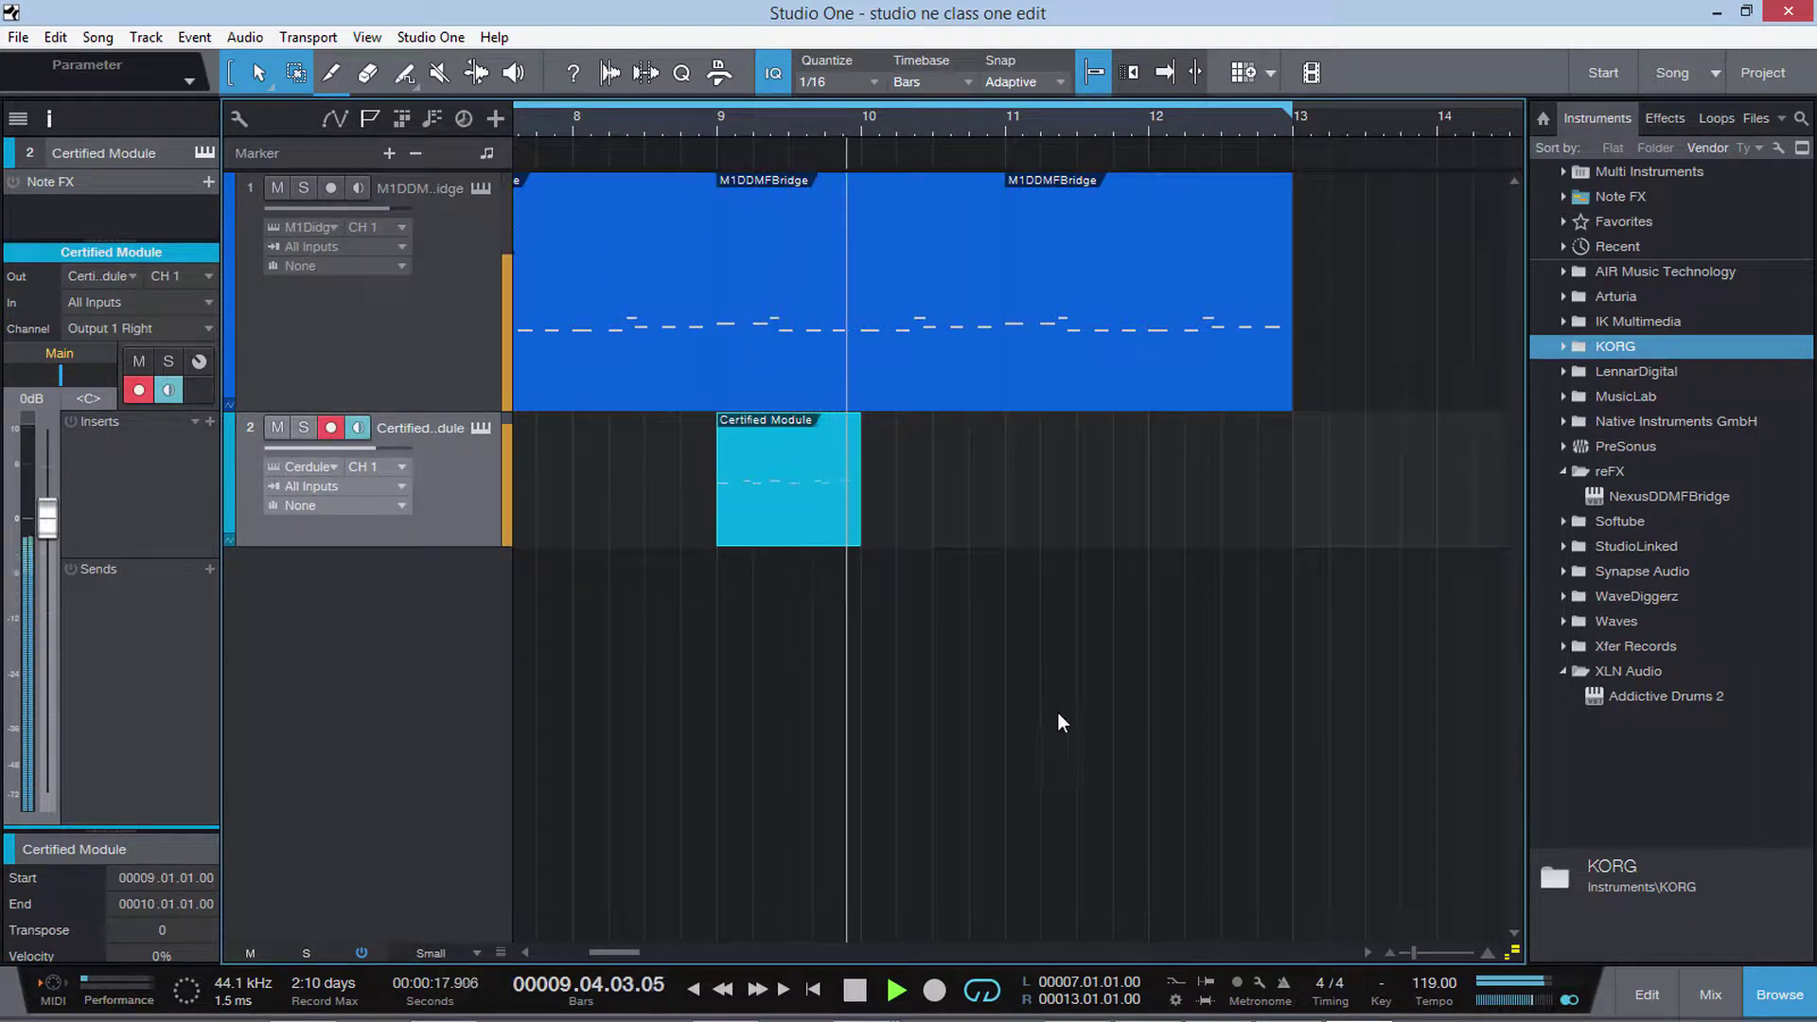
key(space)
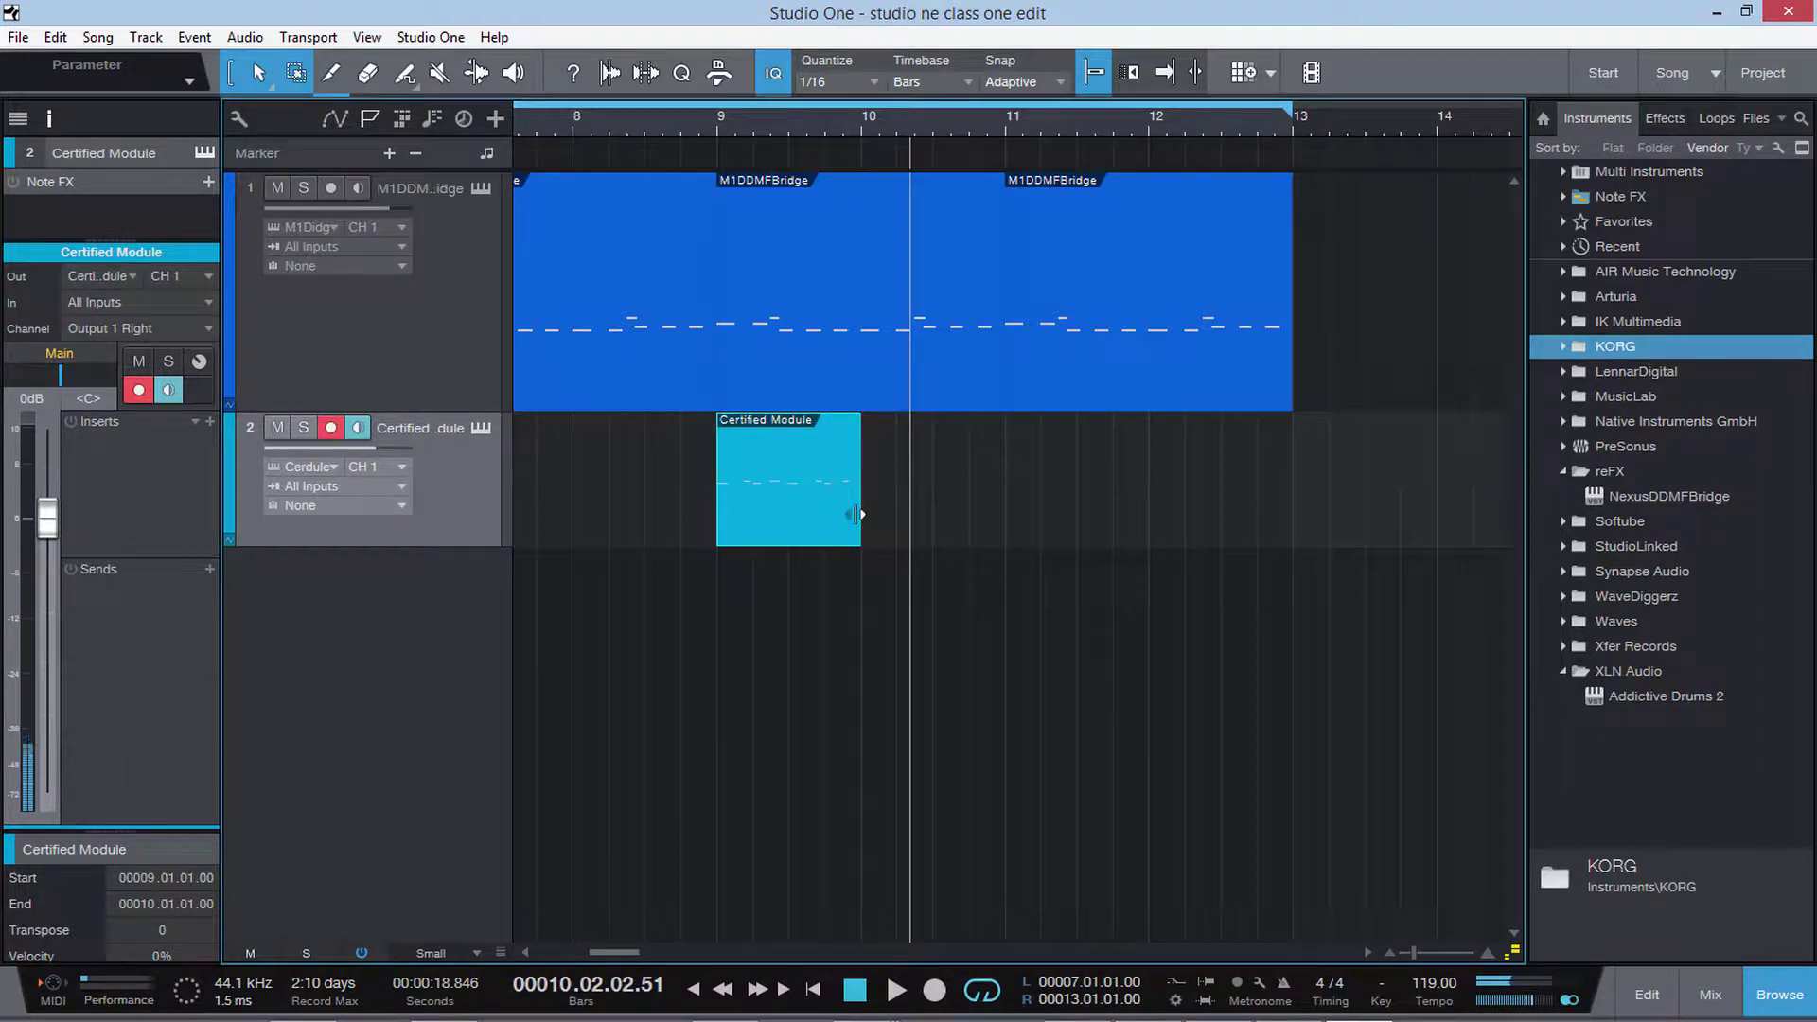
Step: Shorten the Certified Module event in bar 9 to end at 9.04.04 and duplicate it three times across bars 10 to 12
mouse_move(859, 511)
mouse_down()
mouse_move(844, 465)
mouse_move(837, 523)
mouse_up()
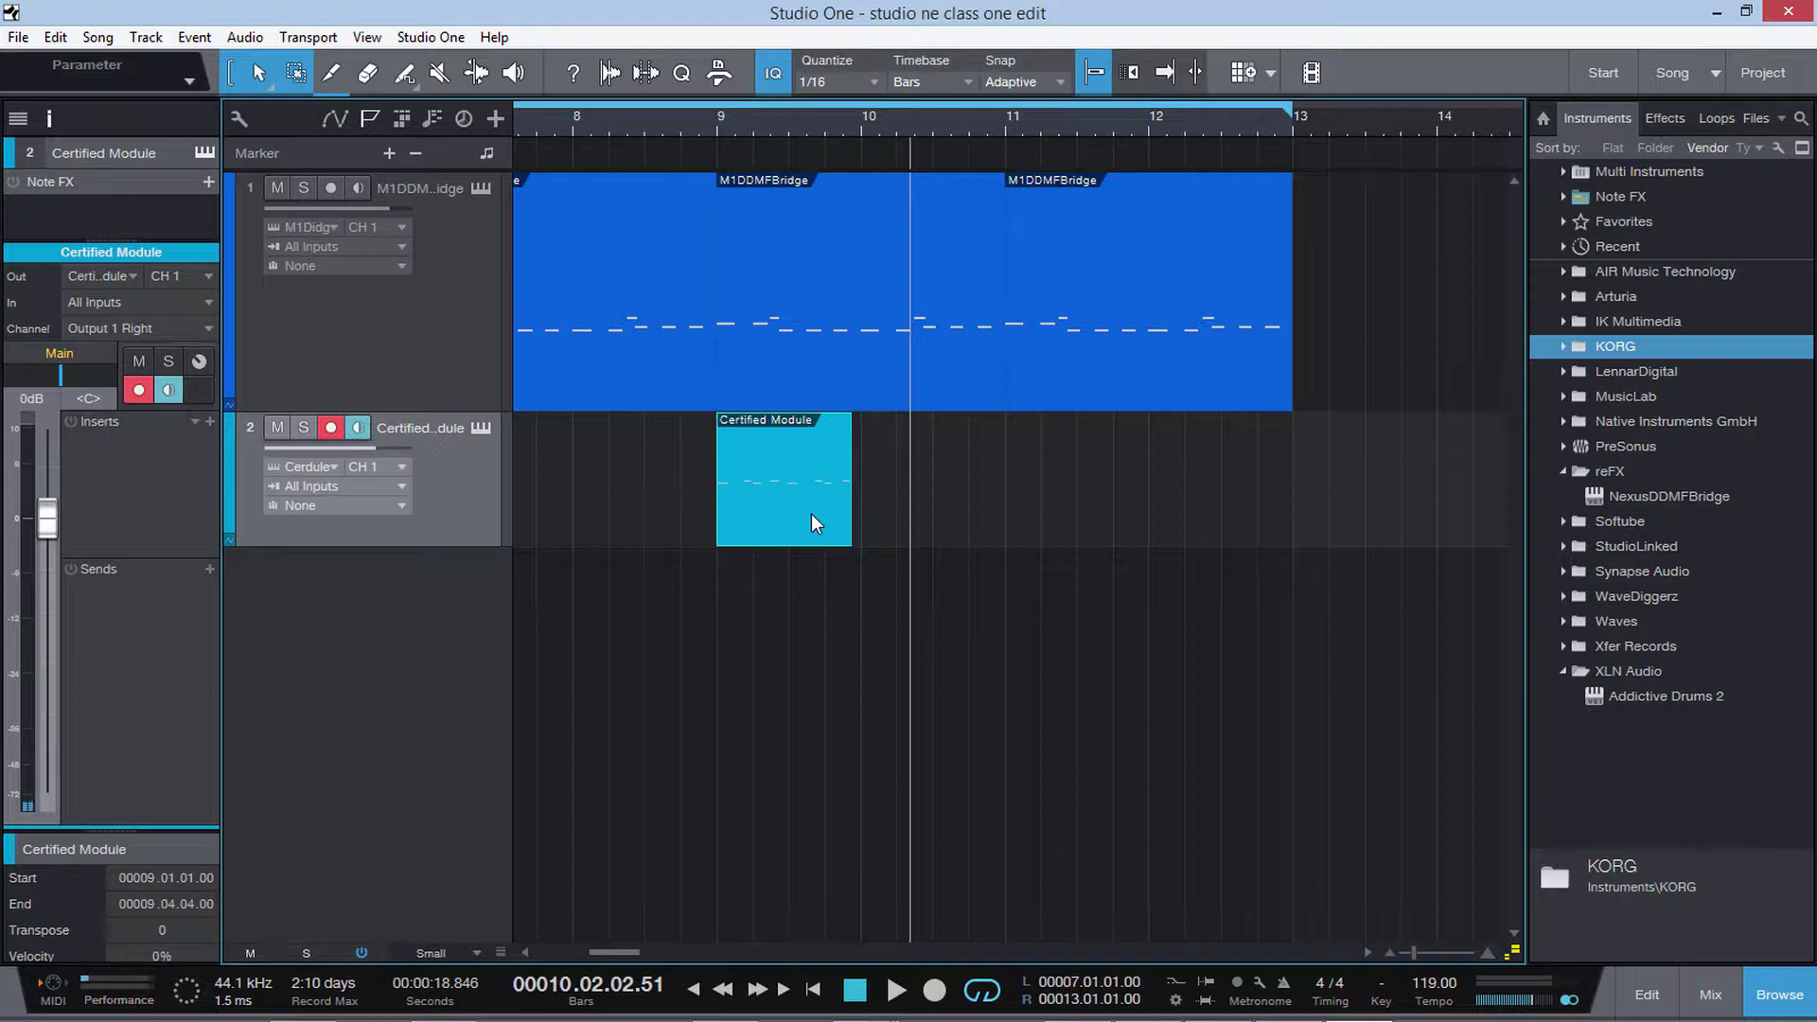
key(d)
key(d)
key(d)
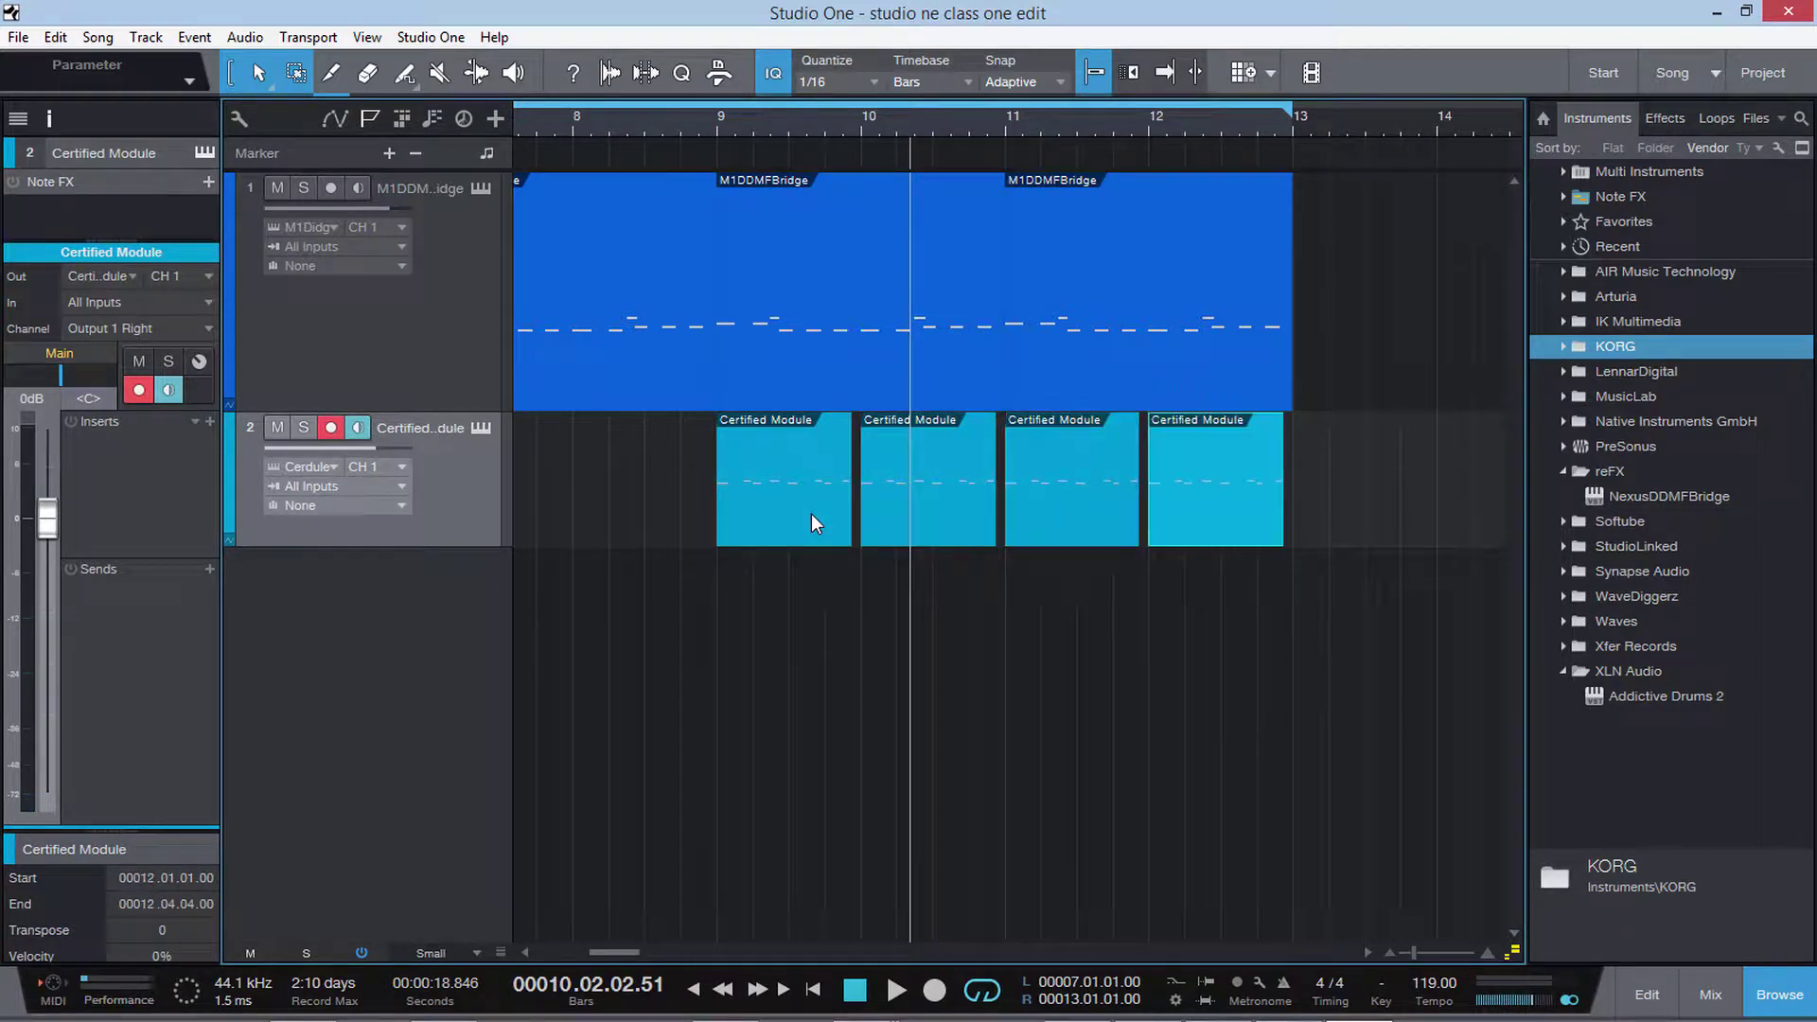
Step: Place a copy of the bar 9 Certified Module event at the start of bar 7 and duplicate it into bar 8
mouse_move(619, 950)
mouse_down()
mouse_move(591, 951)
mouse_move(607, 951)
mouse_up()
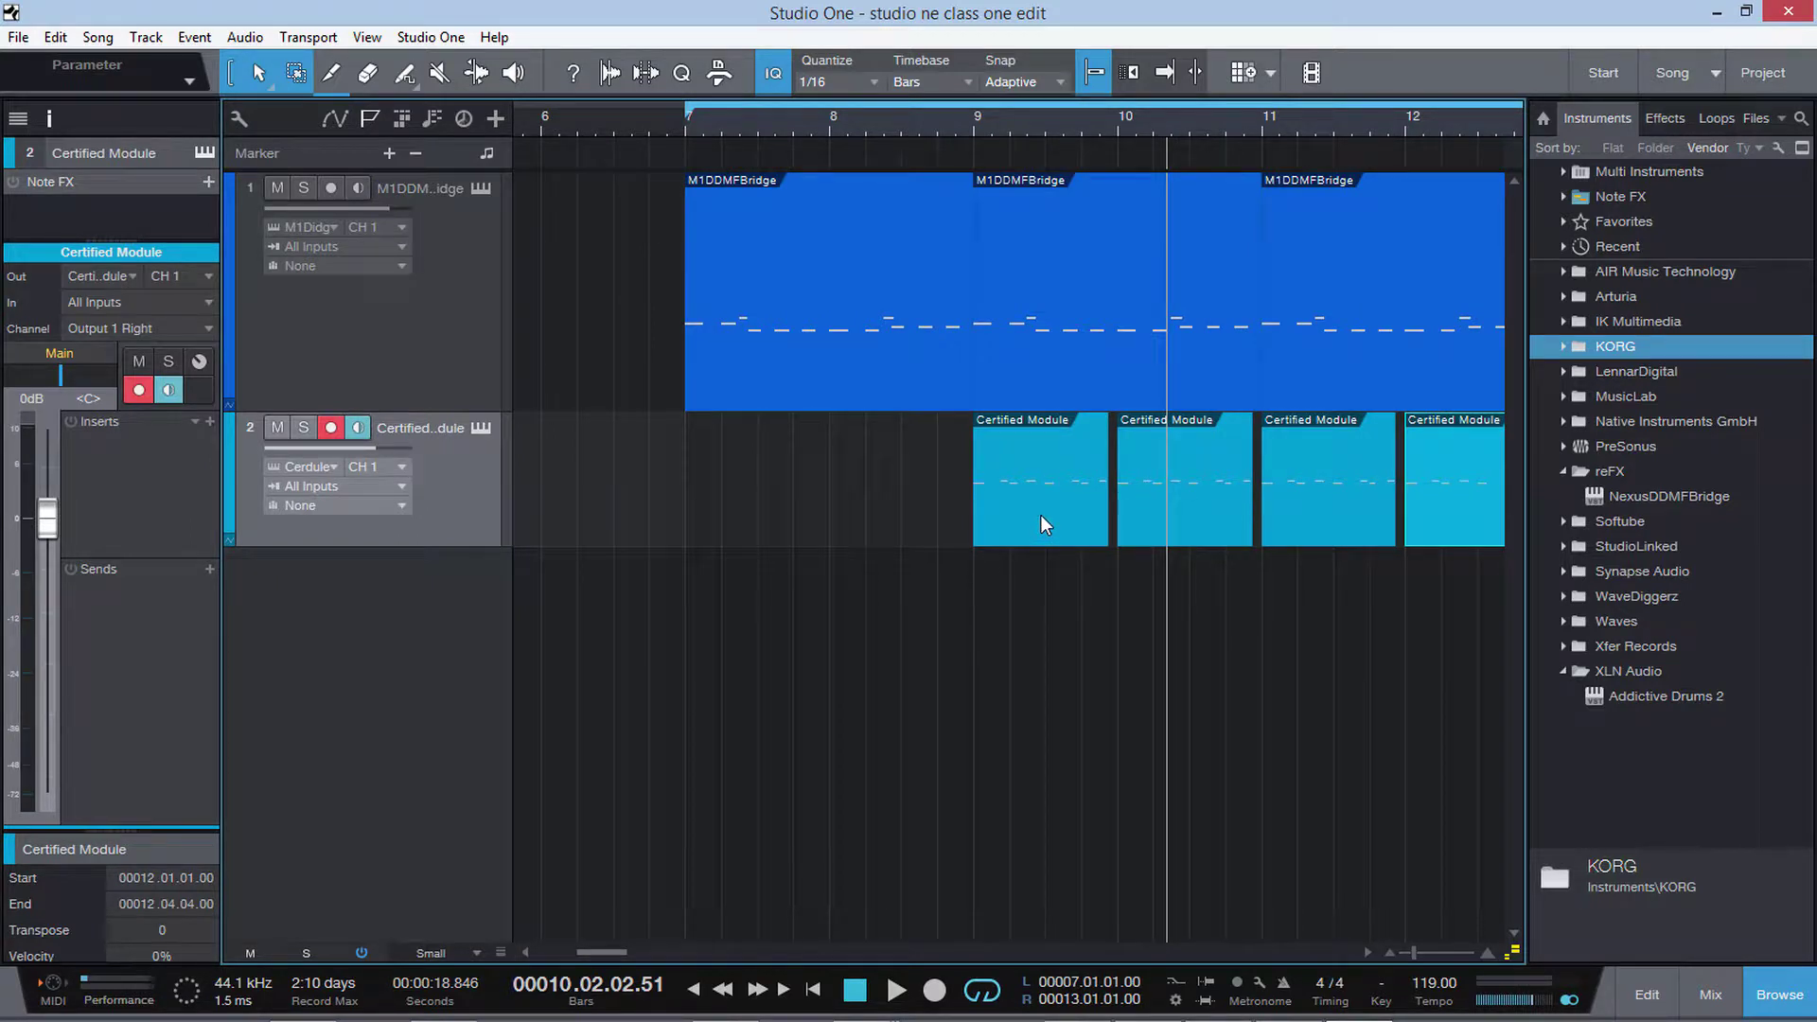
drag(1040, 515, 753, 513)
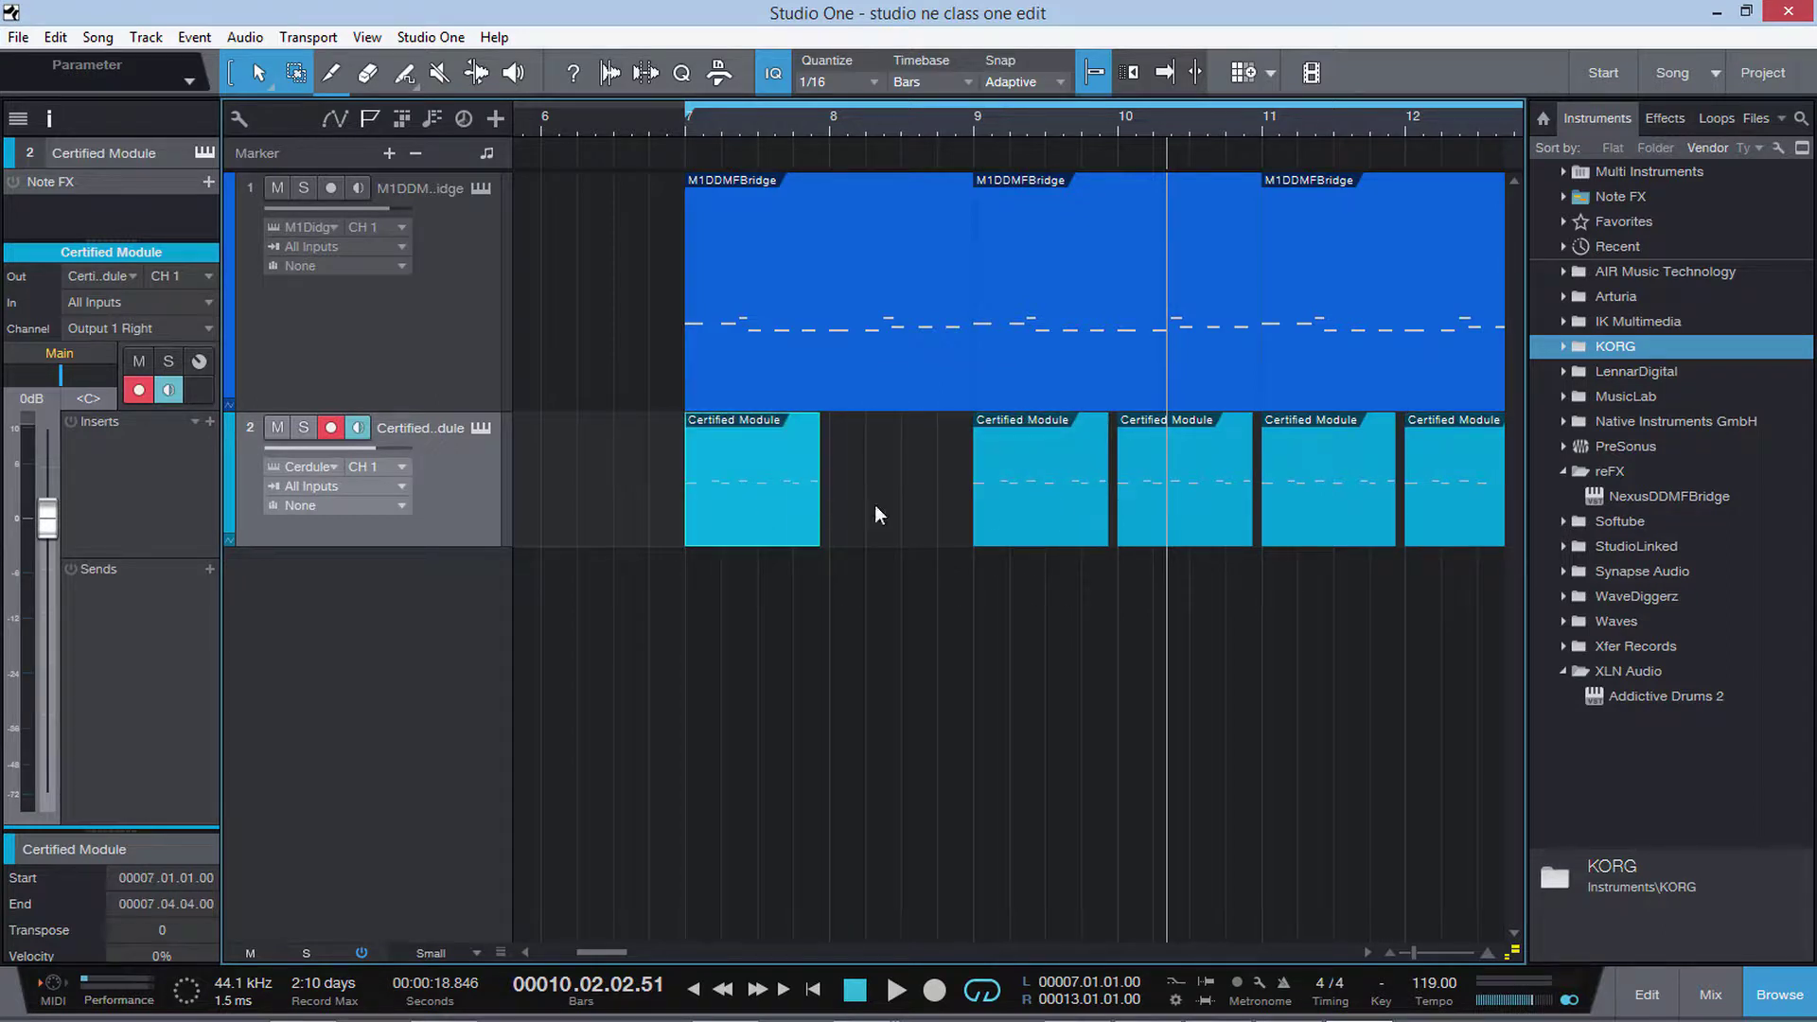
key(ctrl+d)
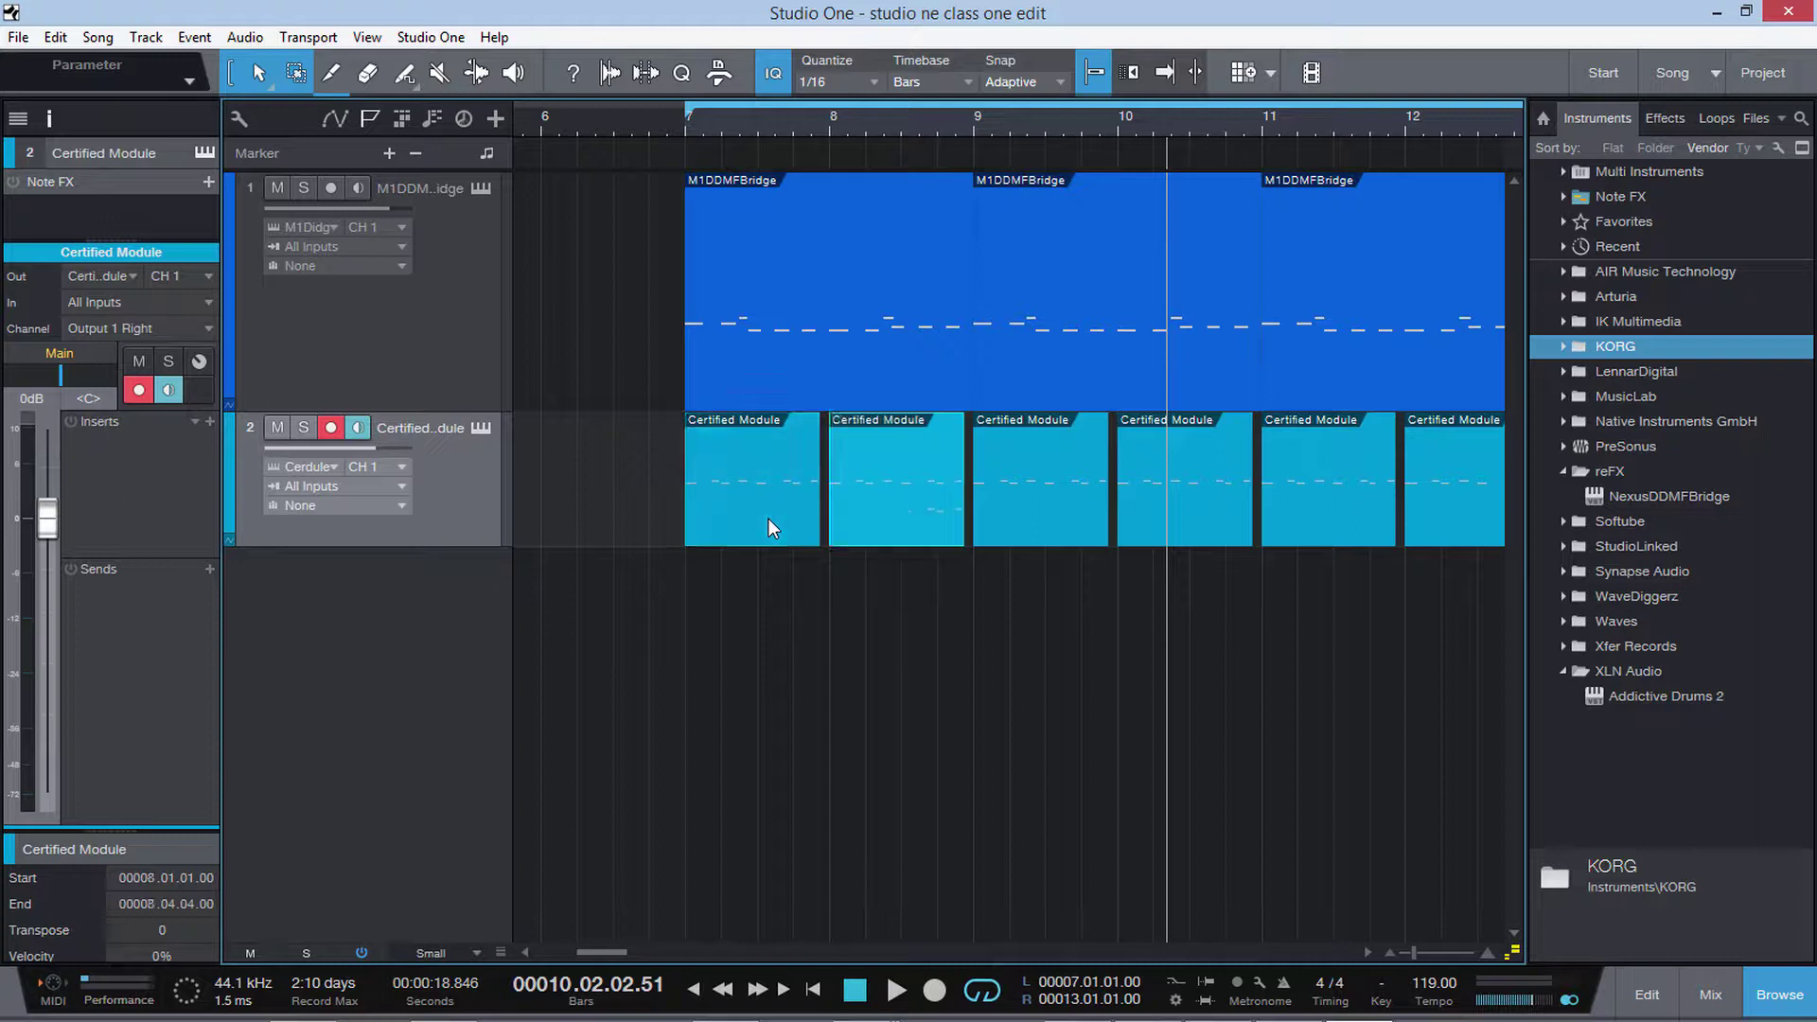
Step: Play both tracks from 6.4, just before bar 7, to check the repeated drum pattern
click(653, 120)
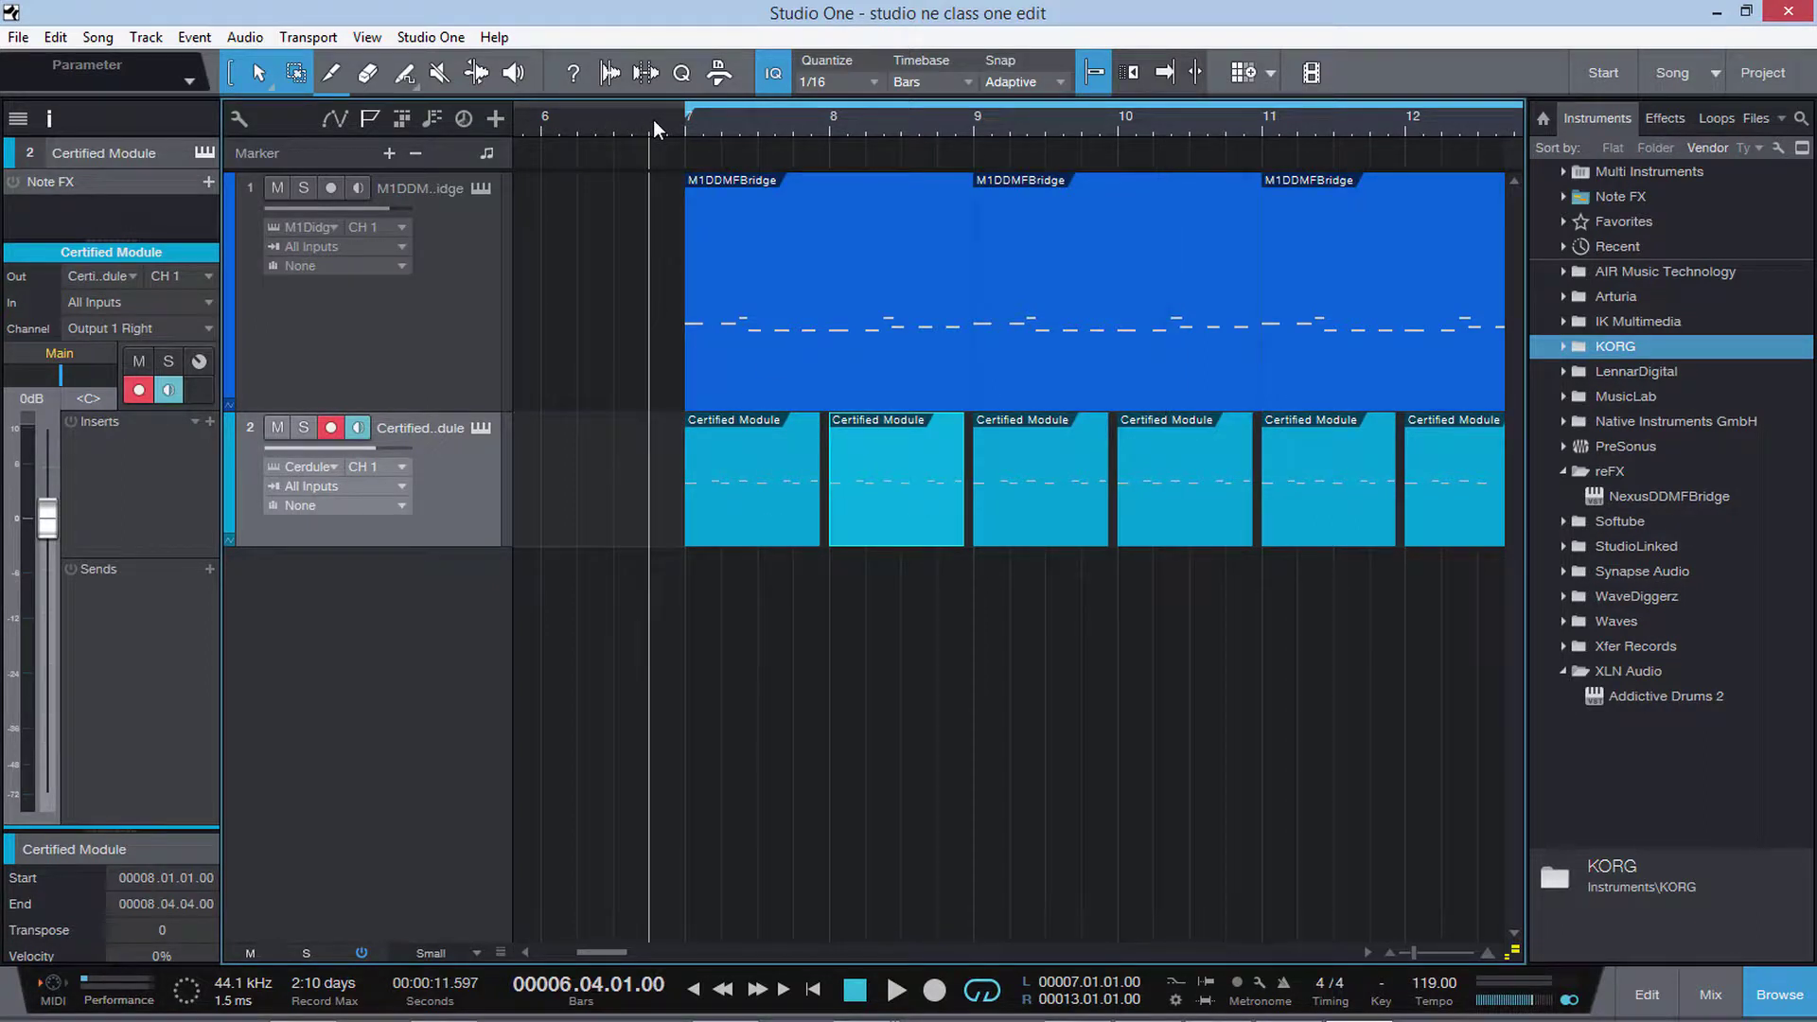
key(space)
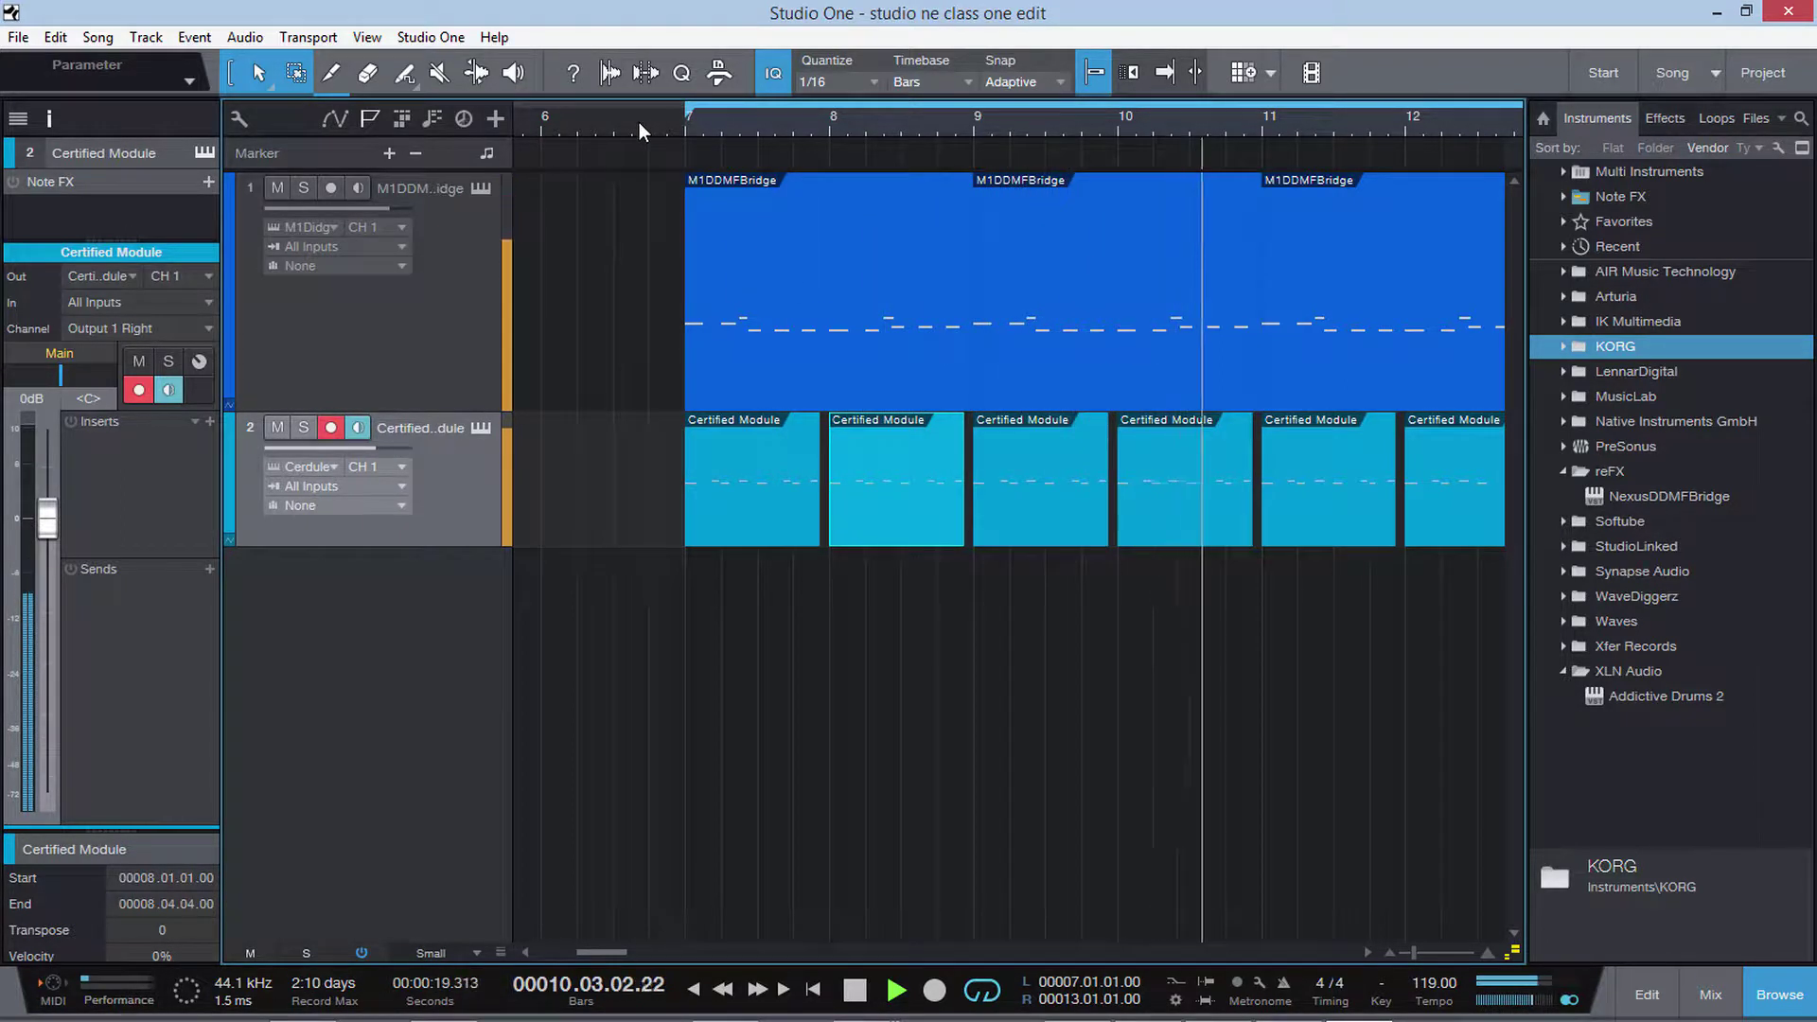
key(space)
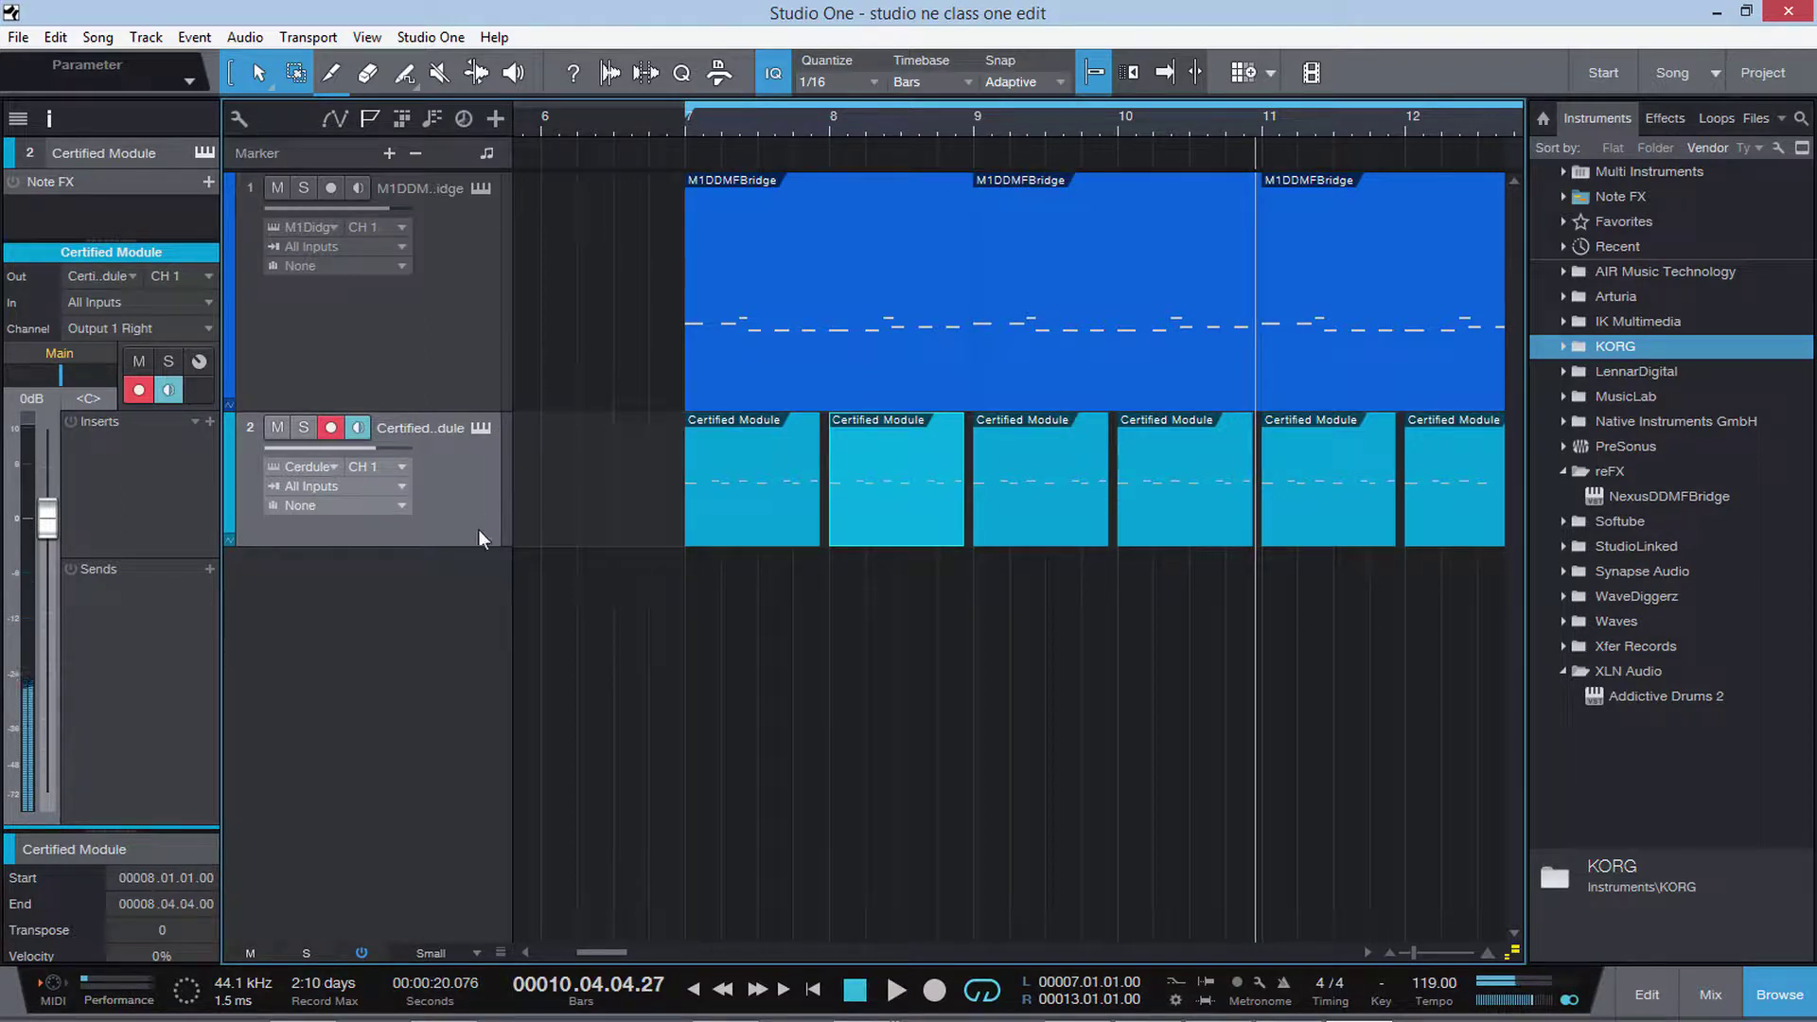
Step: Slightly reduce the Certified Module track's height and add one instrument track named hatsad vocal
drag(468, 546, 483, 496)
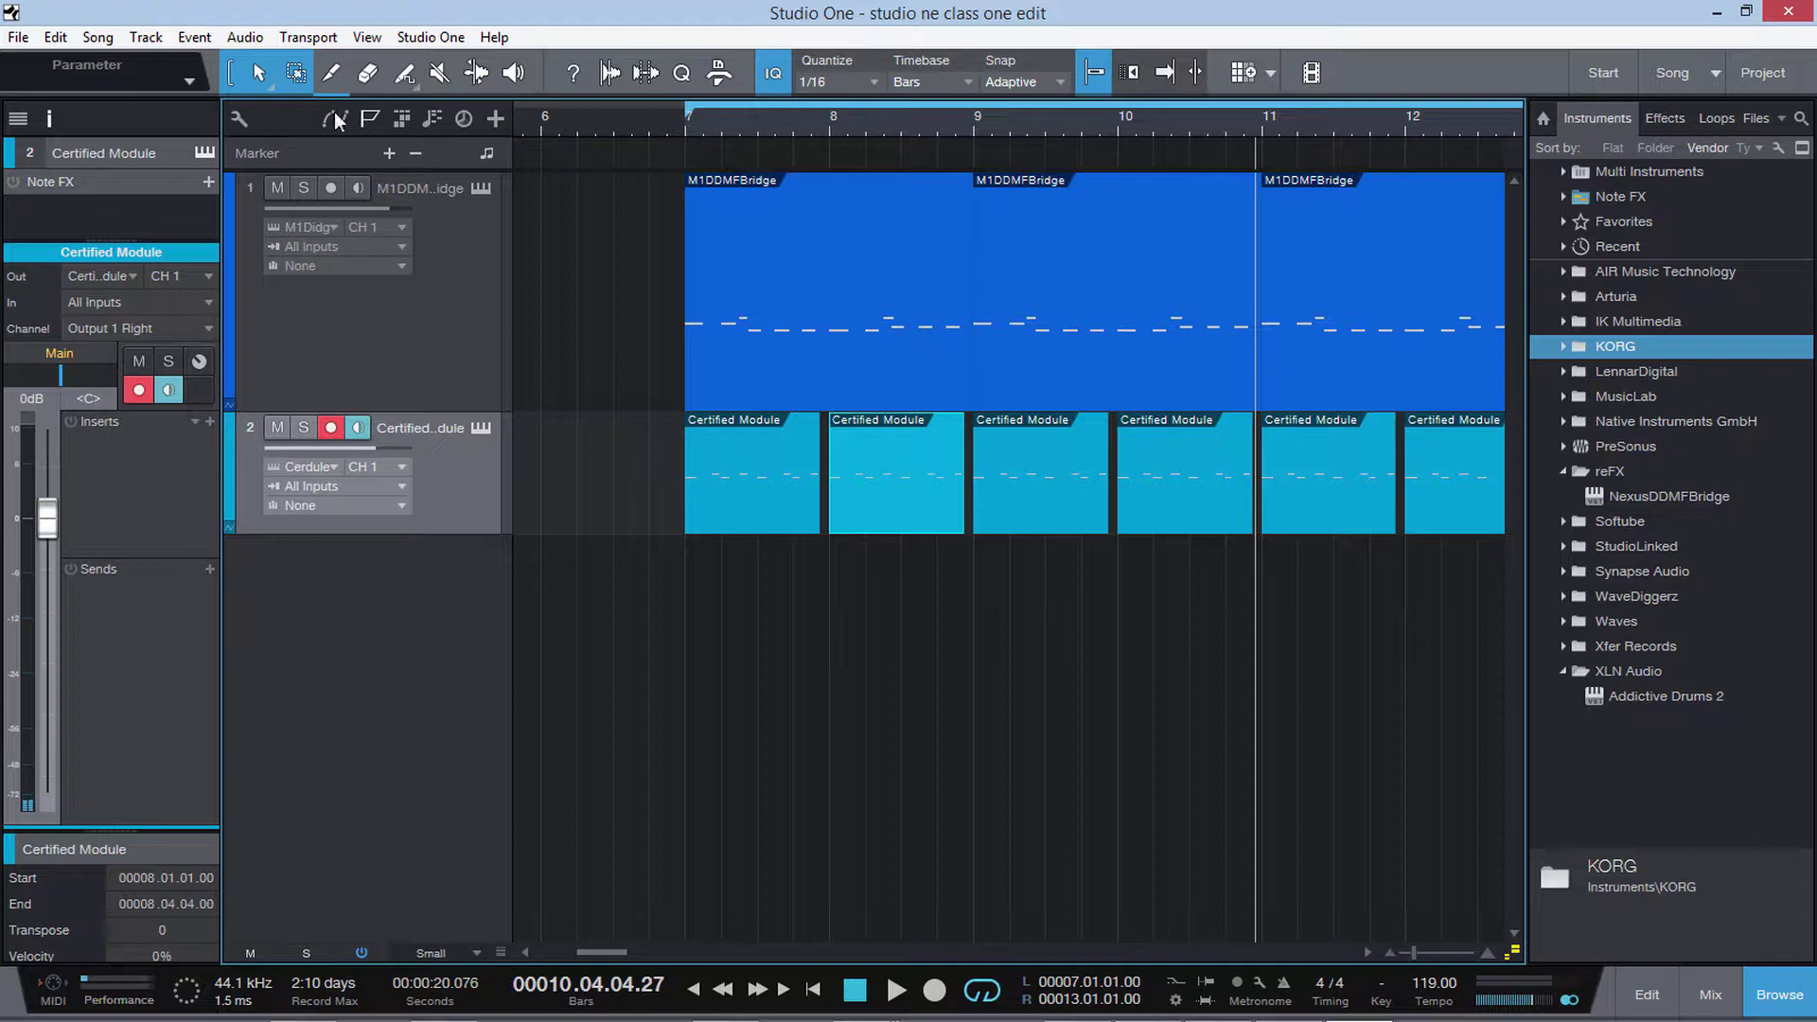
click(147, 37)
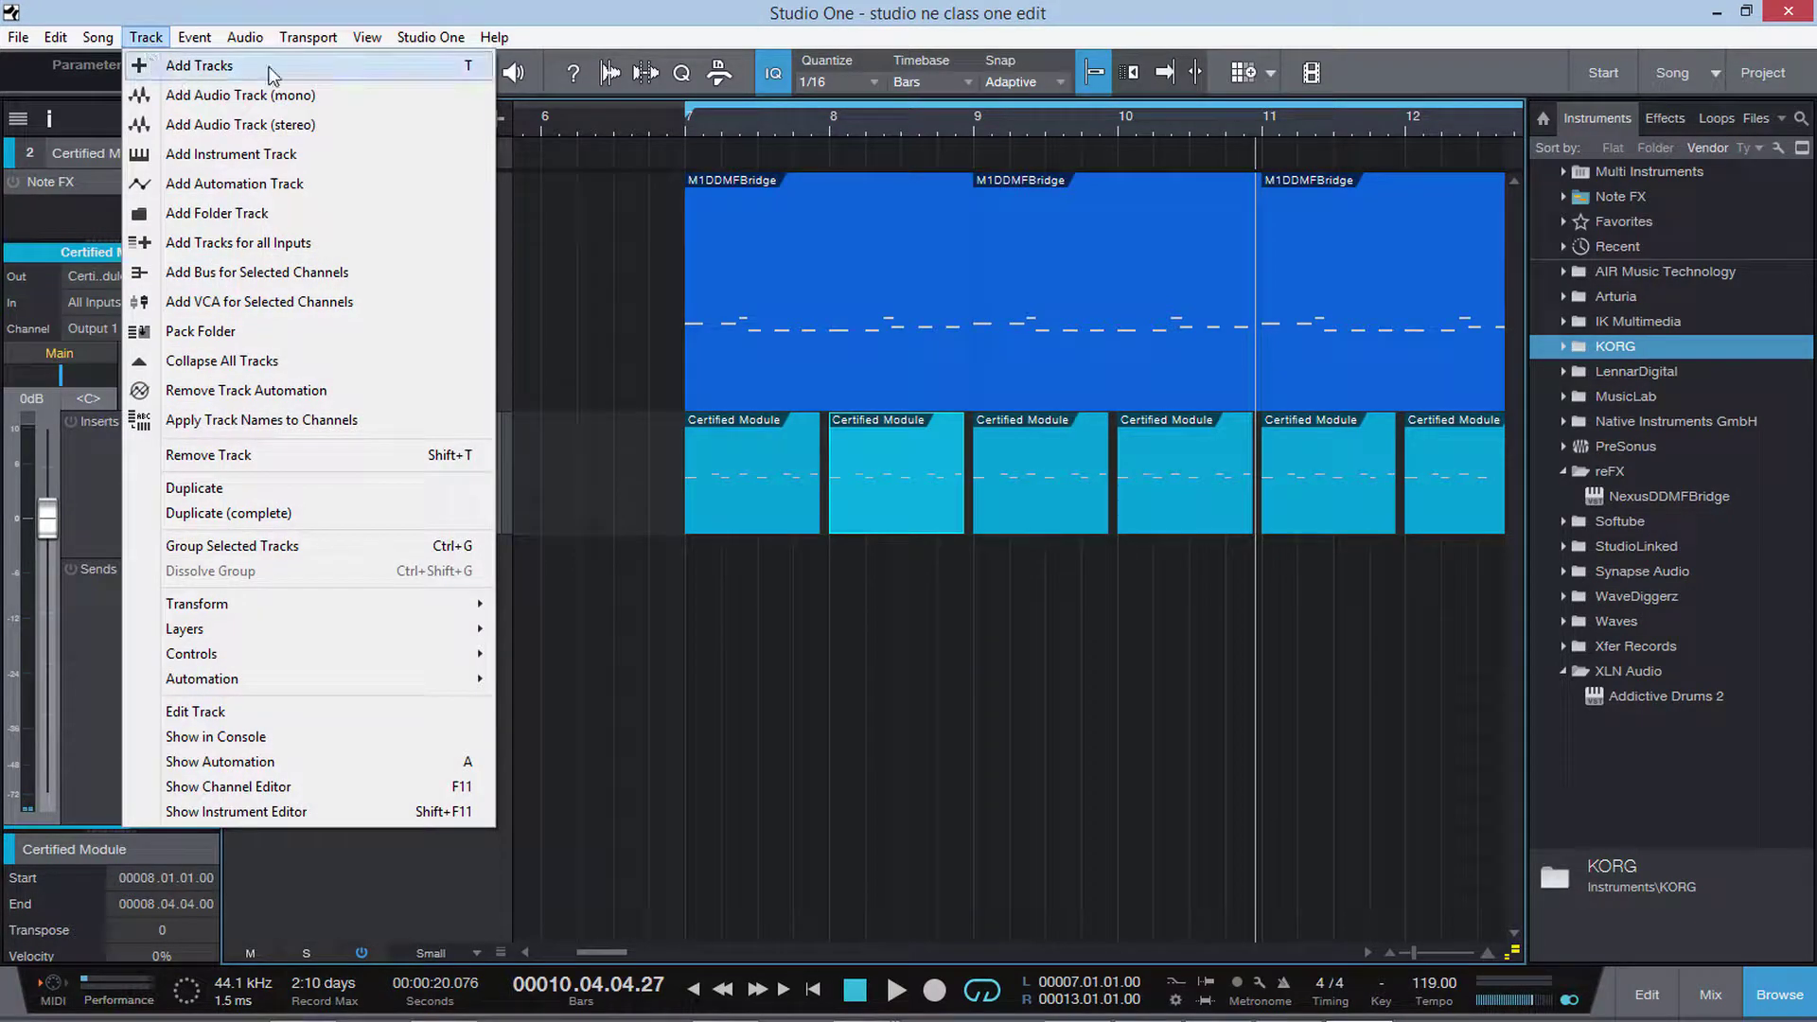
click(236, 66)
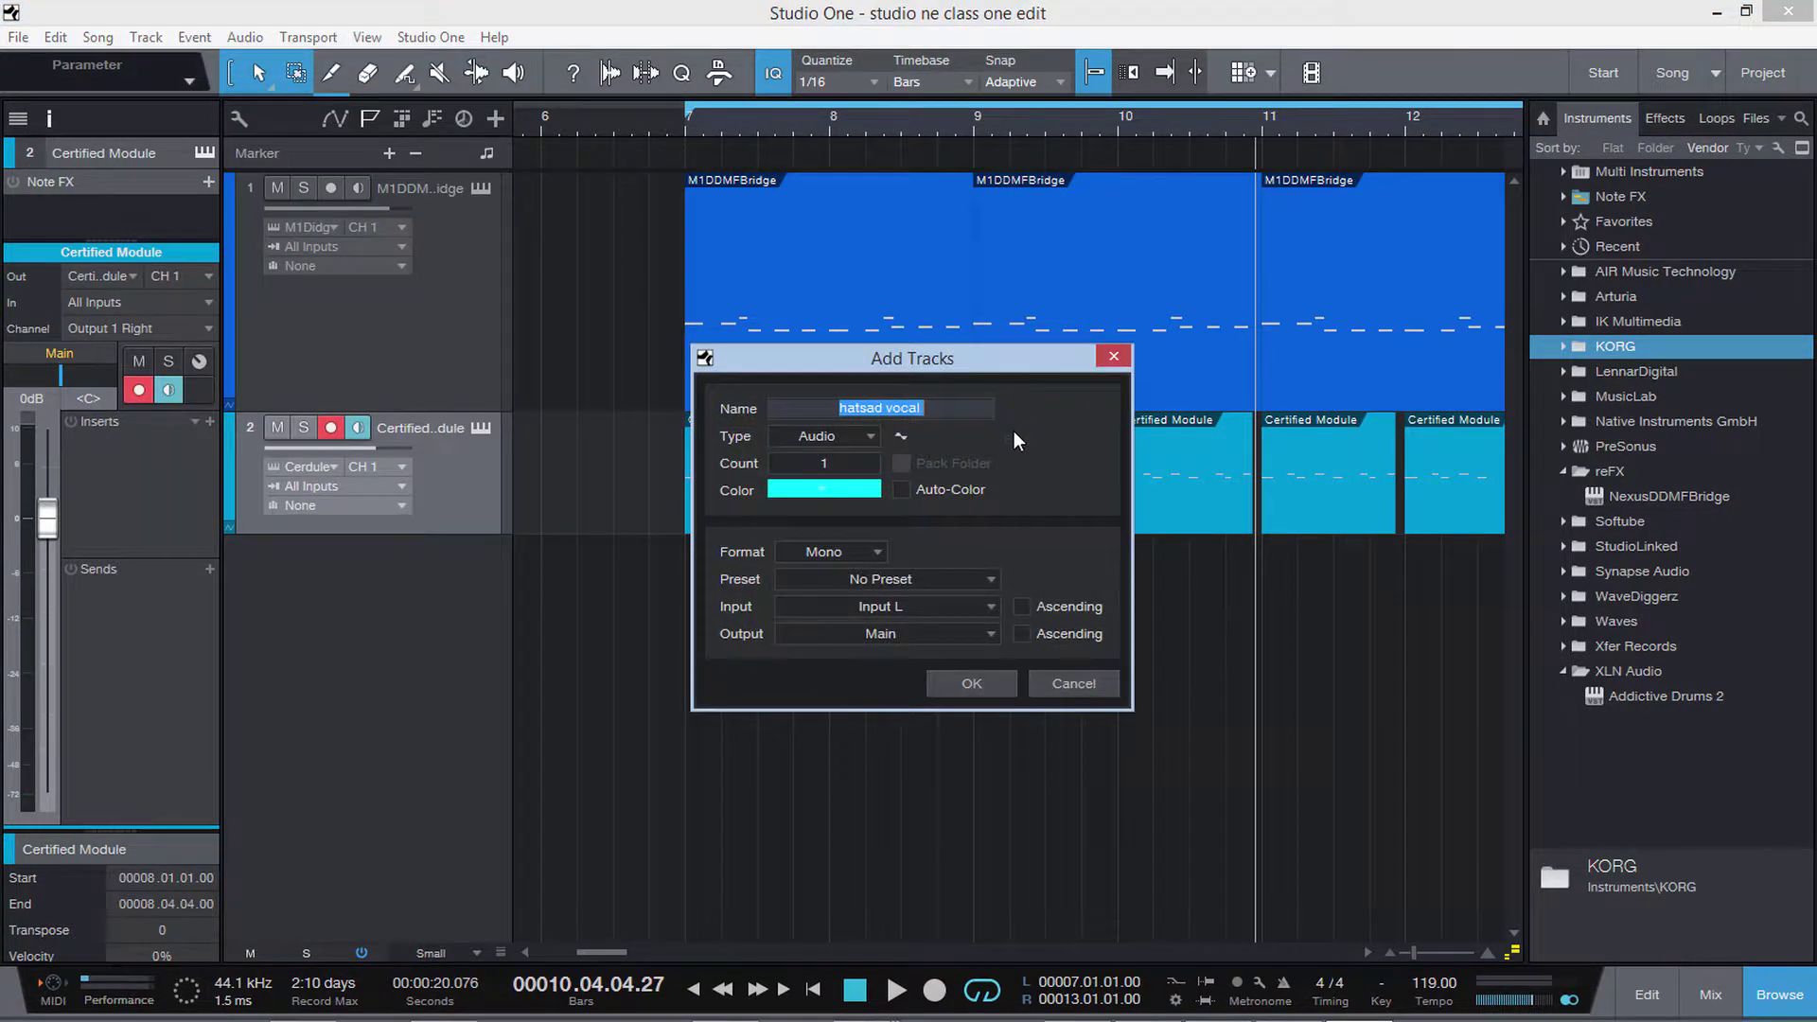
click(857, 430)
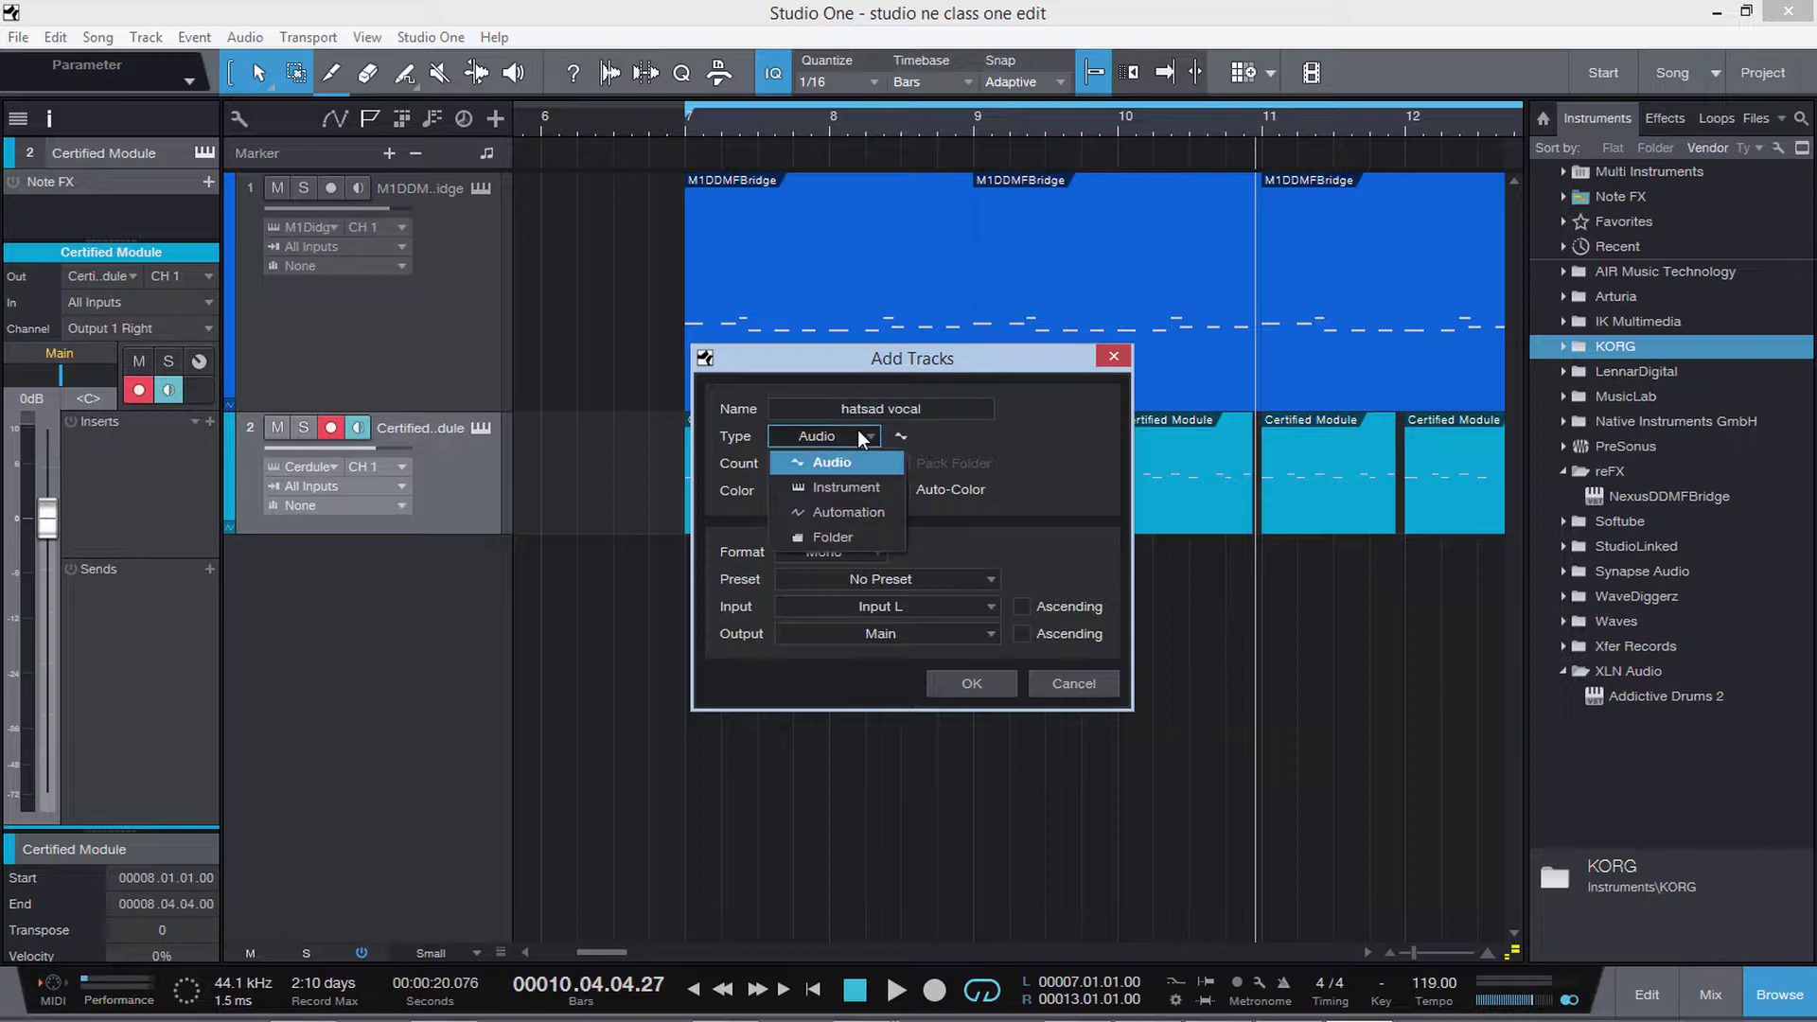
click(844, 492)
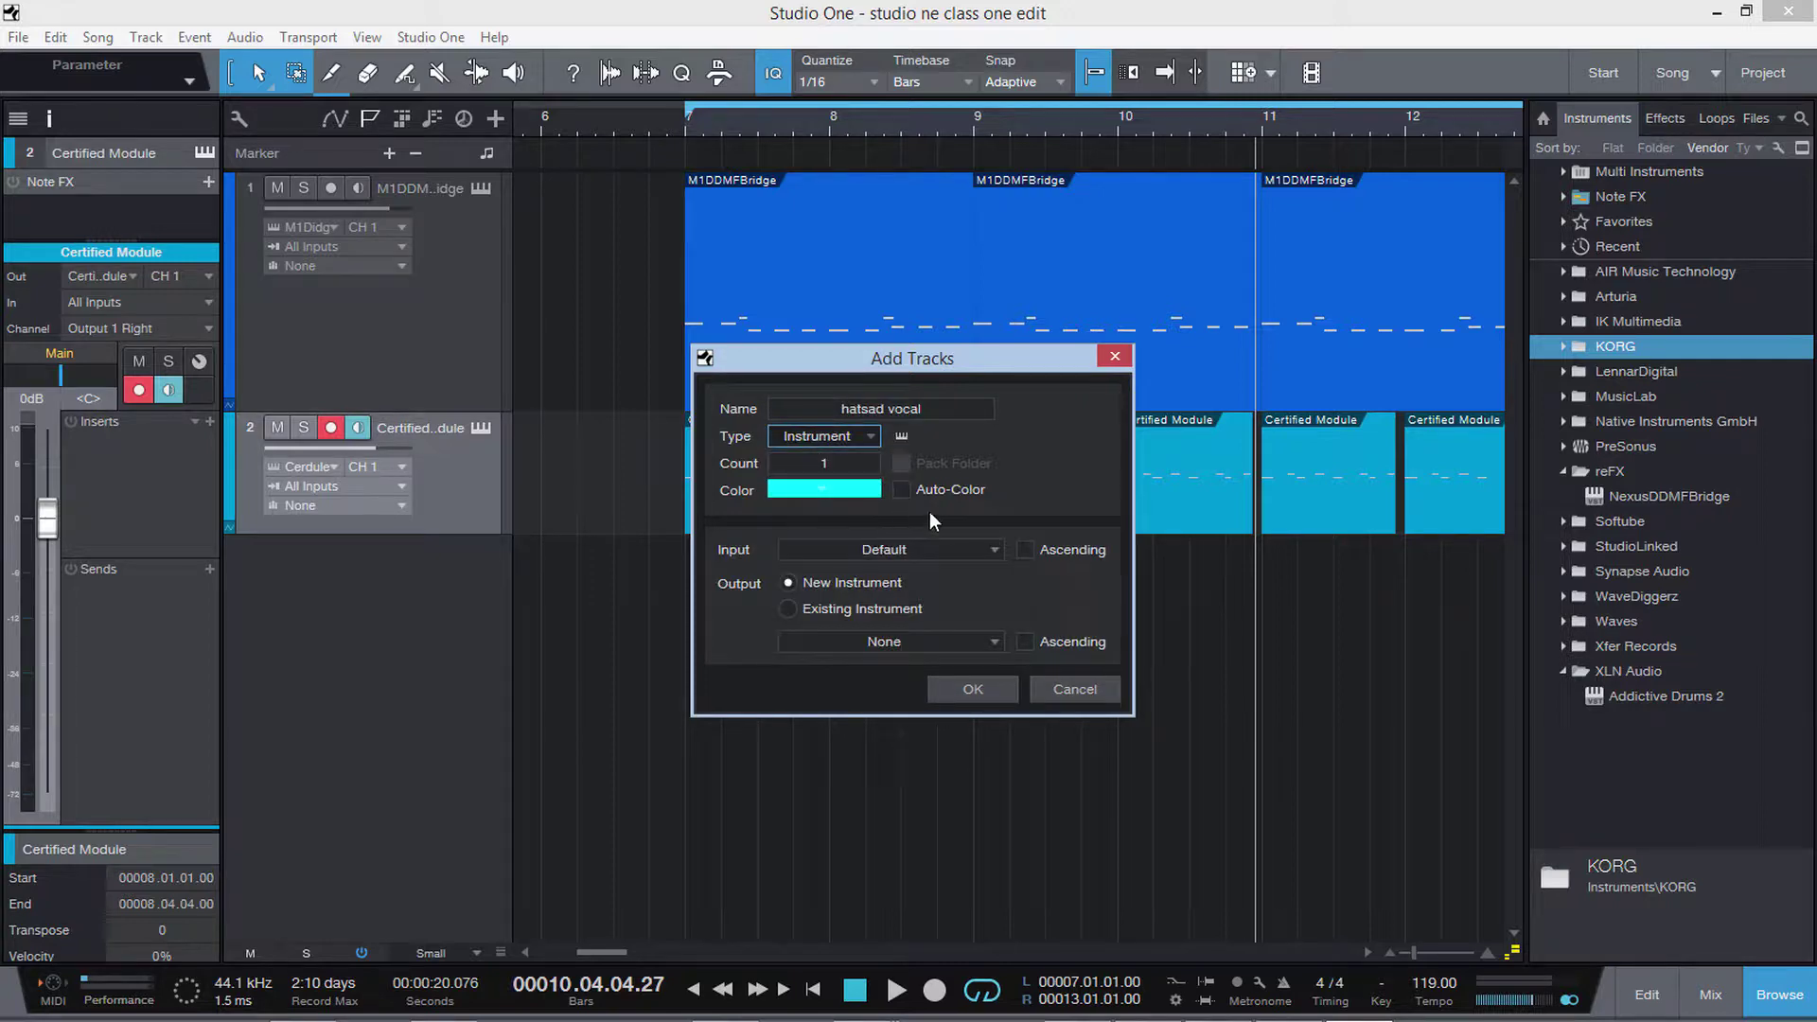
click(973, 690)
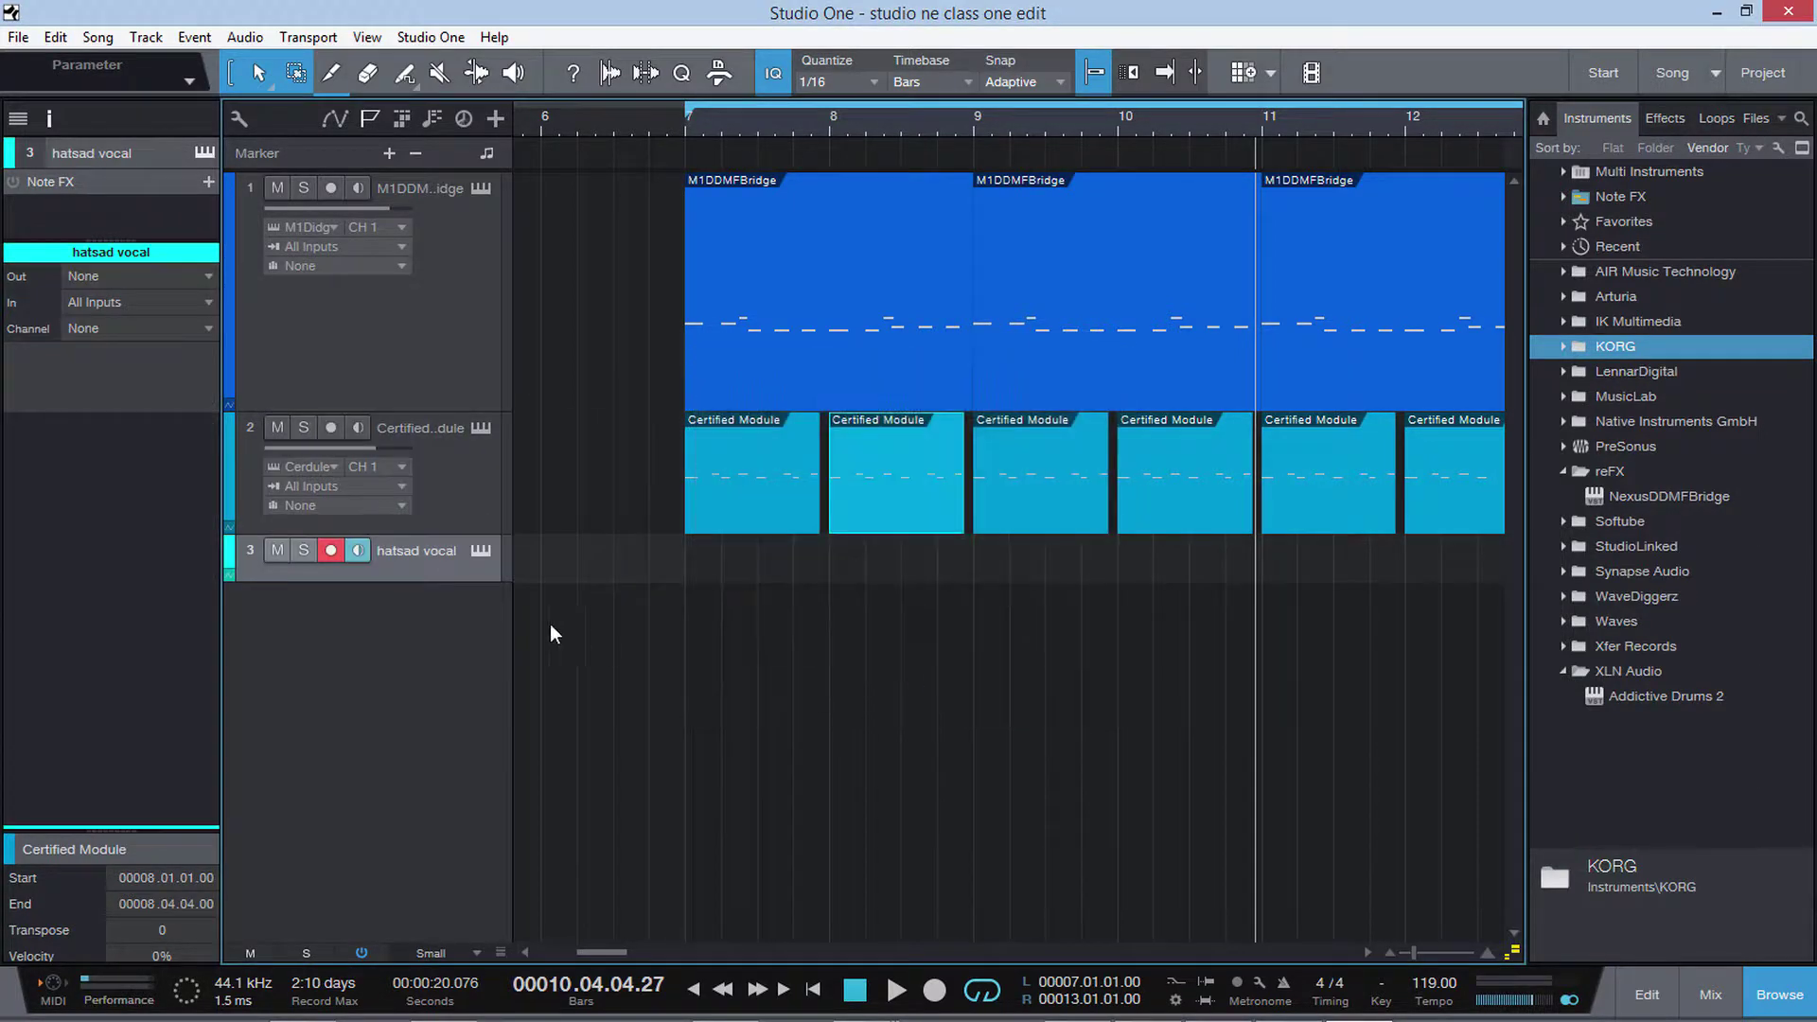
Step: Enlarge the hatsad vocal track's height and route its instrument output to Certified Module
drag(456, 581, 468, 615)
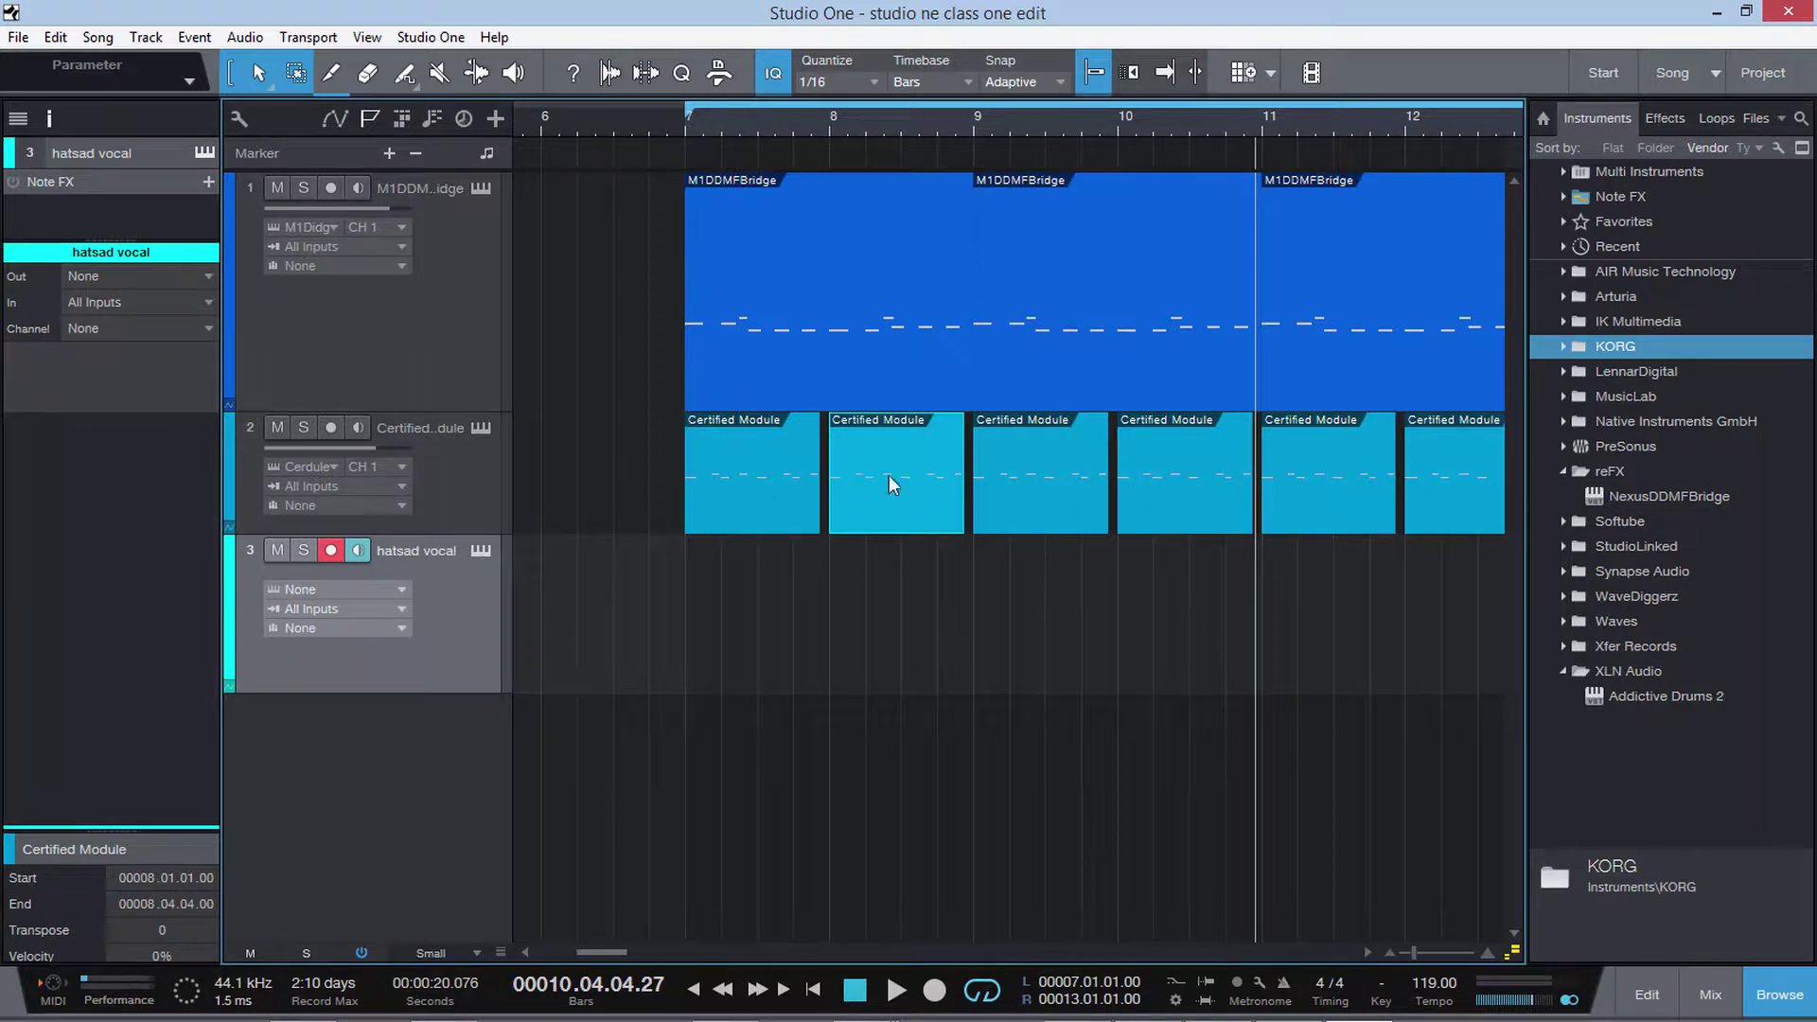
click(401, 588)
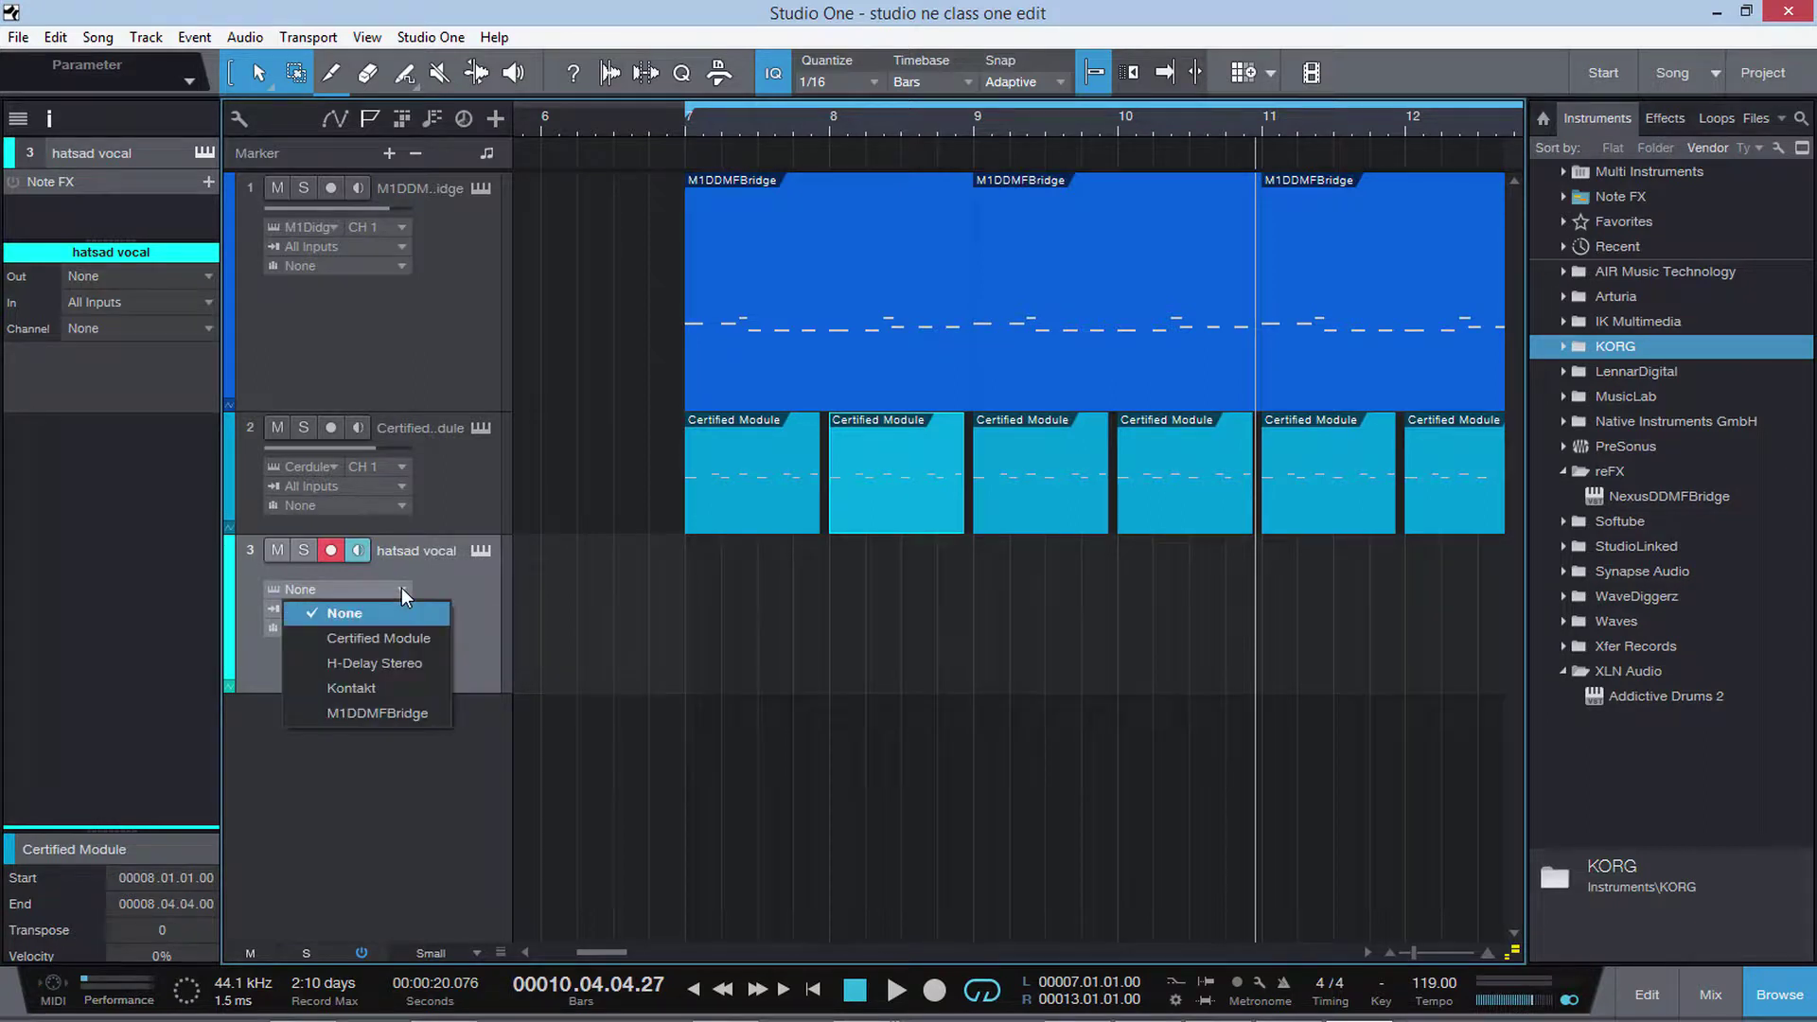
click(387, 639)
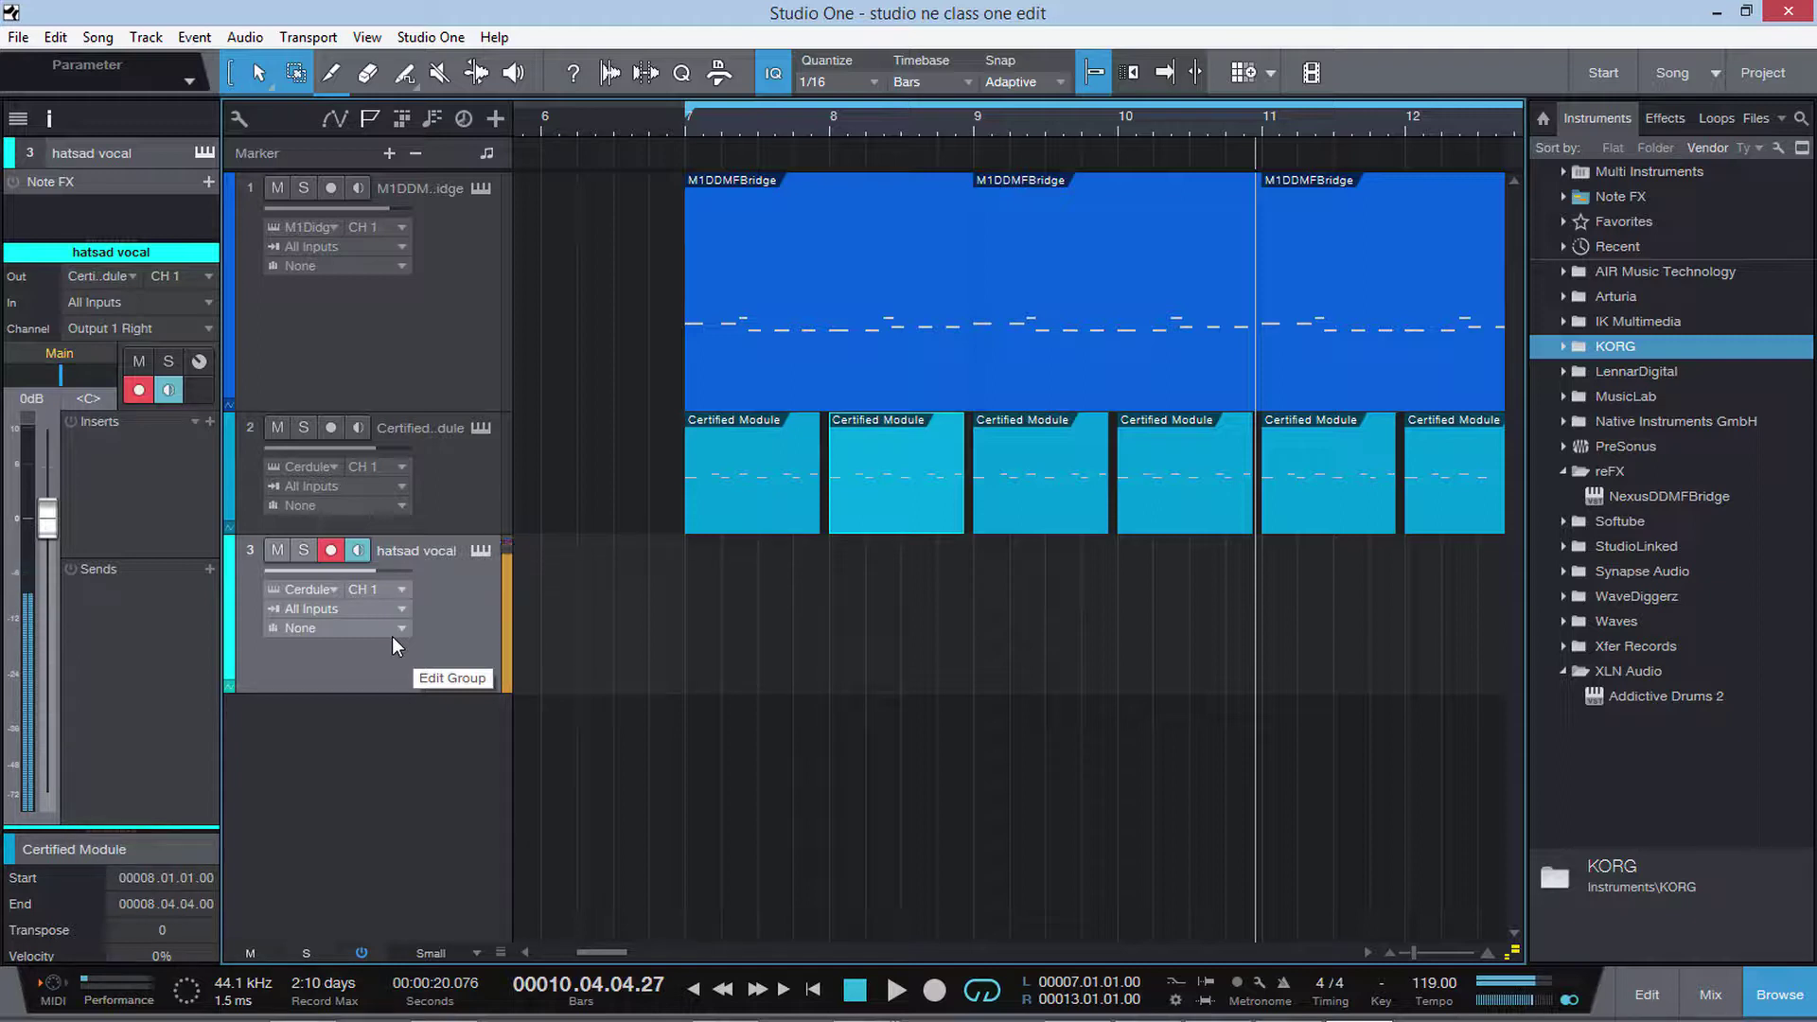
Step: Record a one-bar pattern in bar 8 on the hatsad vocal track, starting playback from 6.2
click(594, 118)
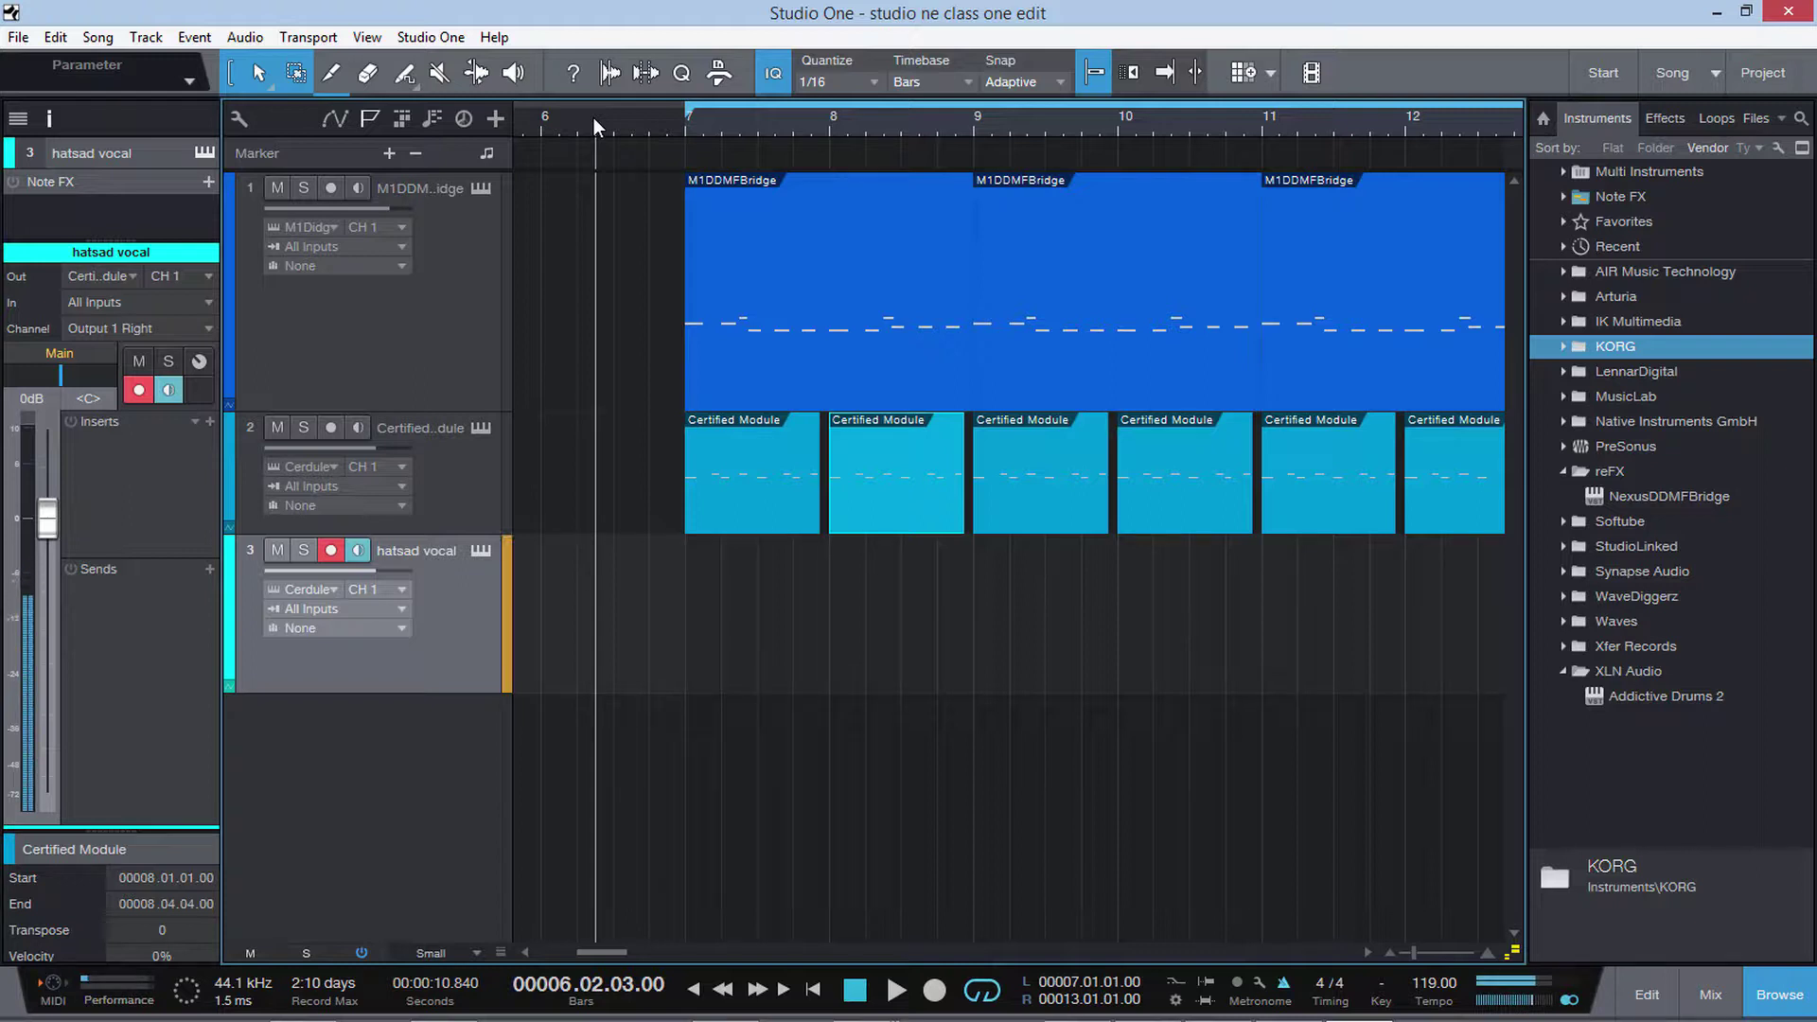
key(space)
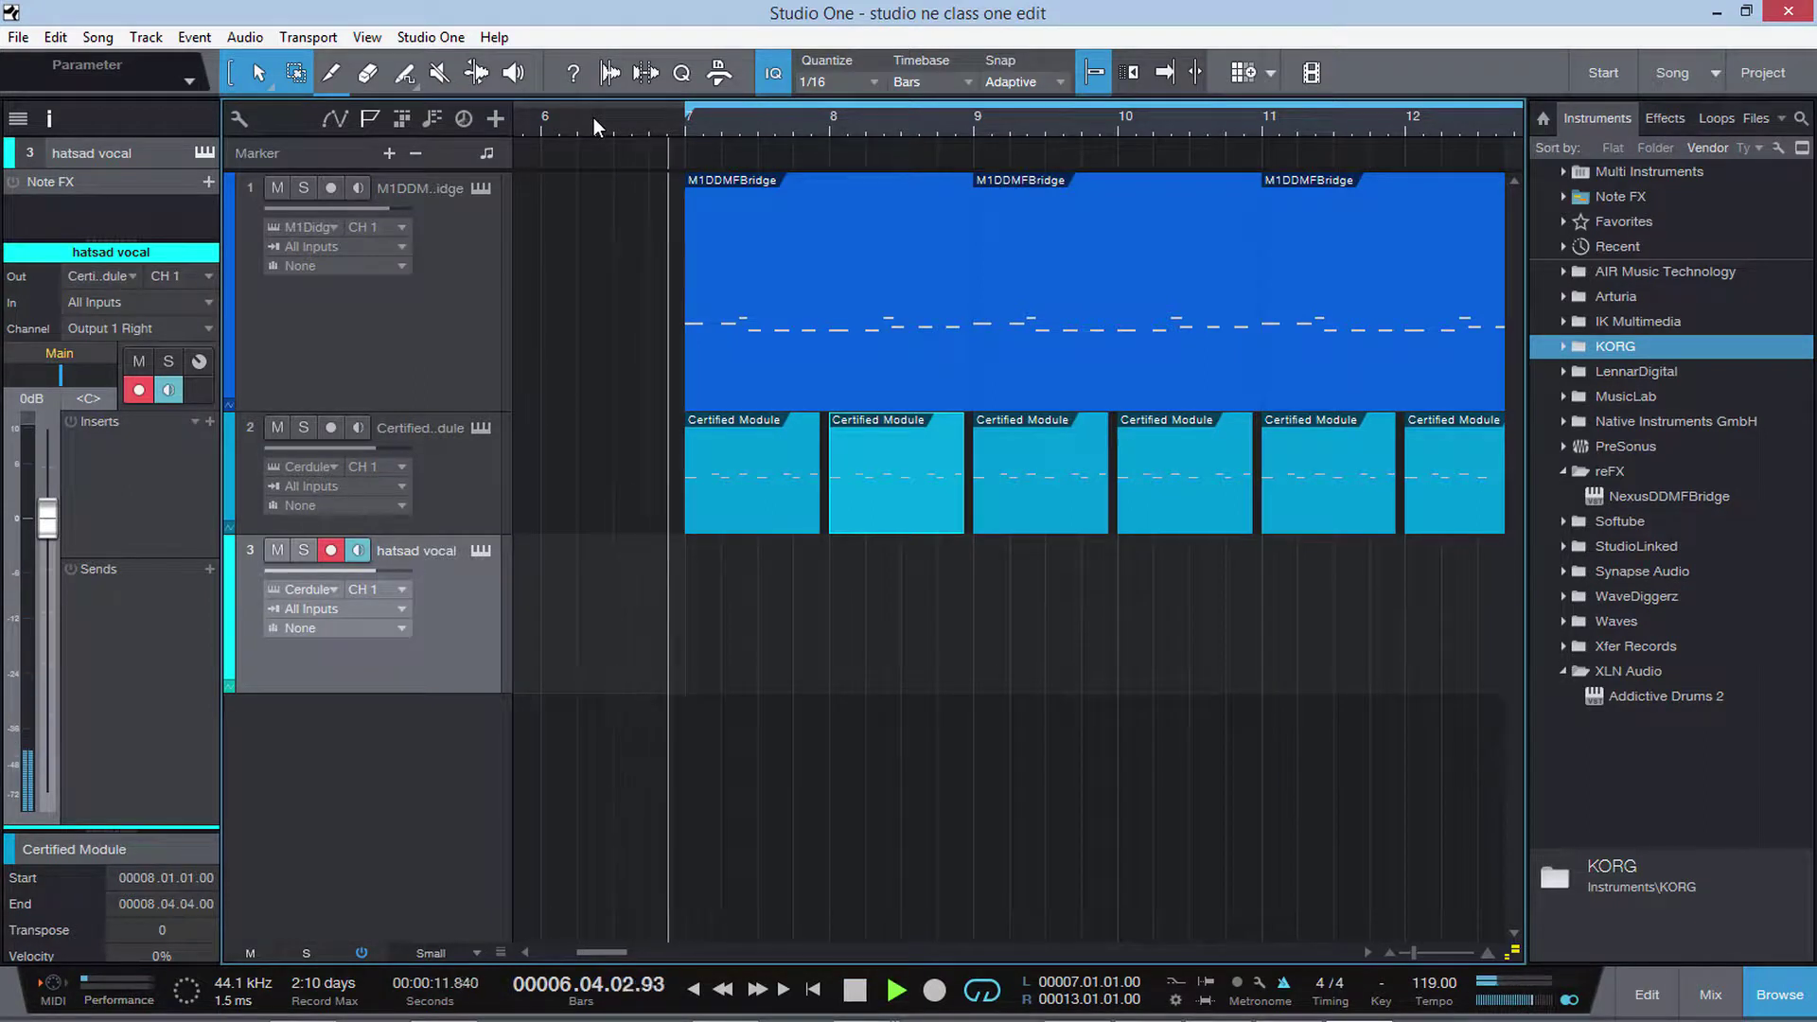
key(KP_Multiply)
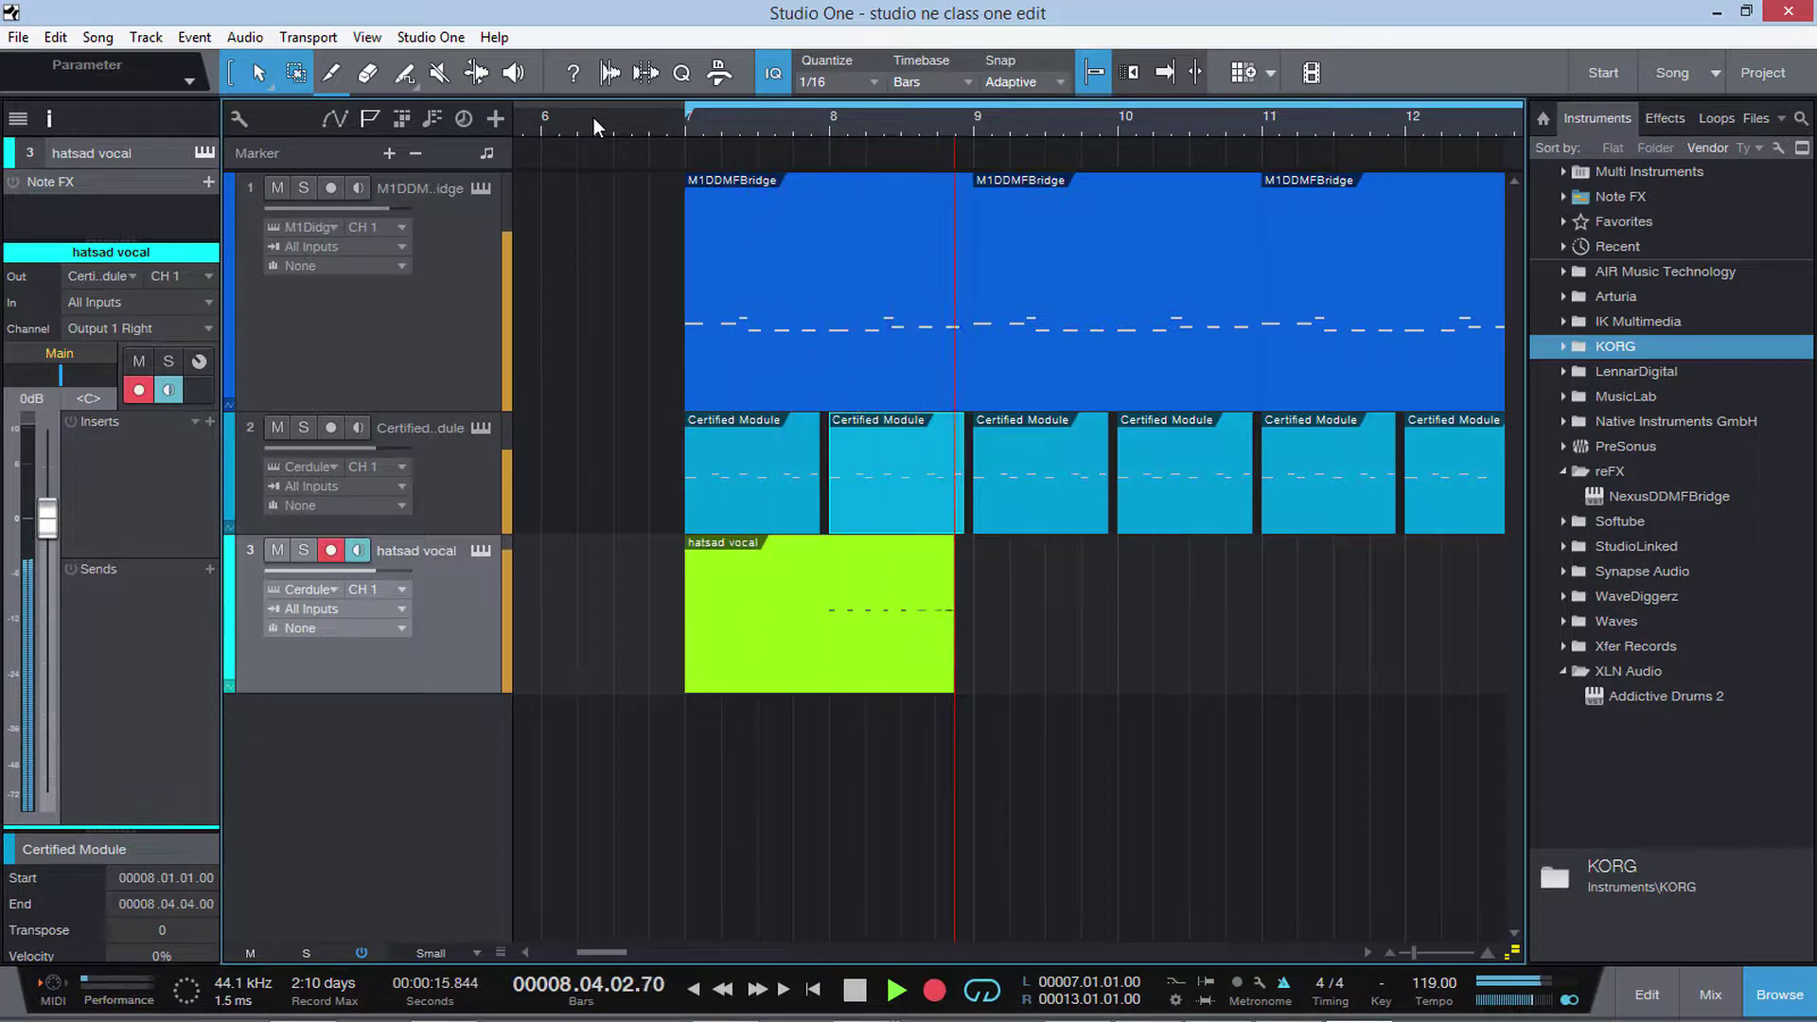
key(space)
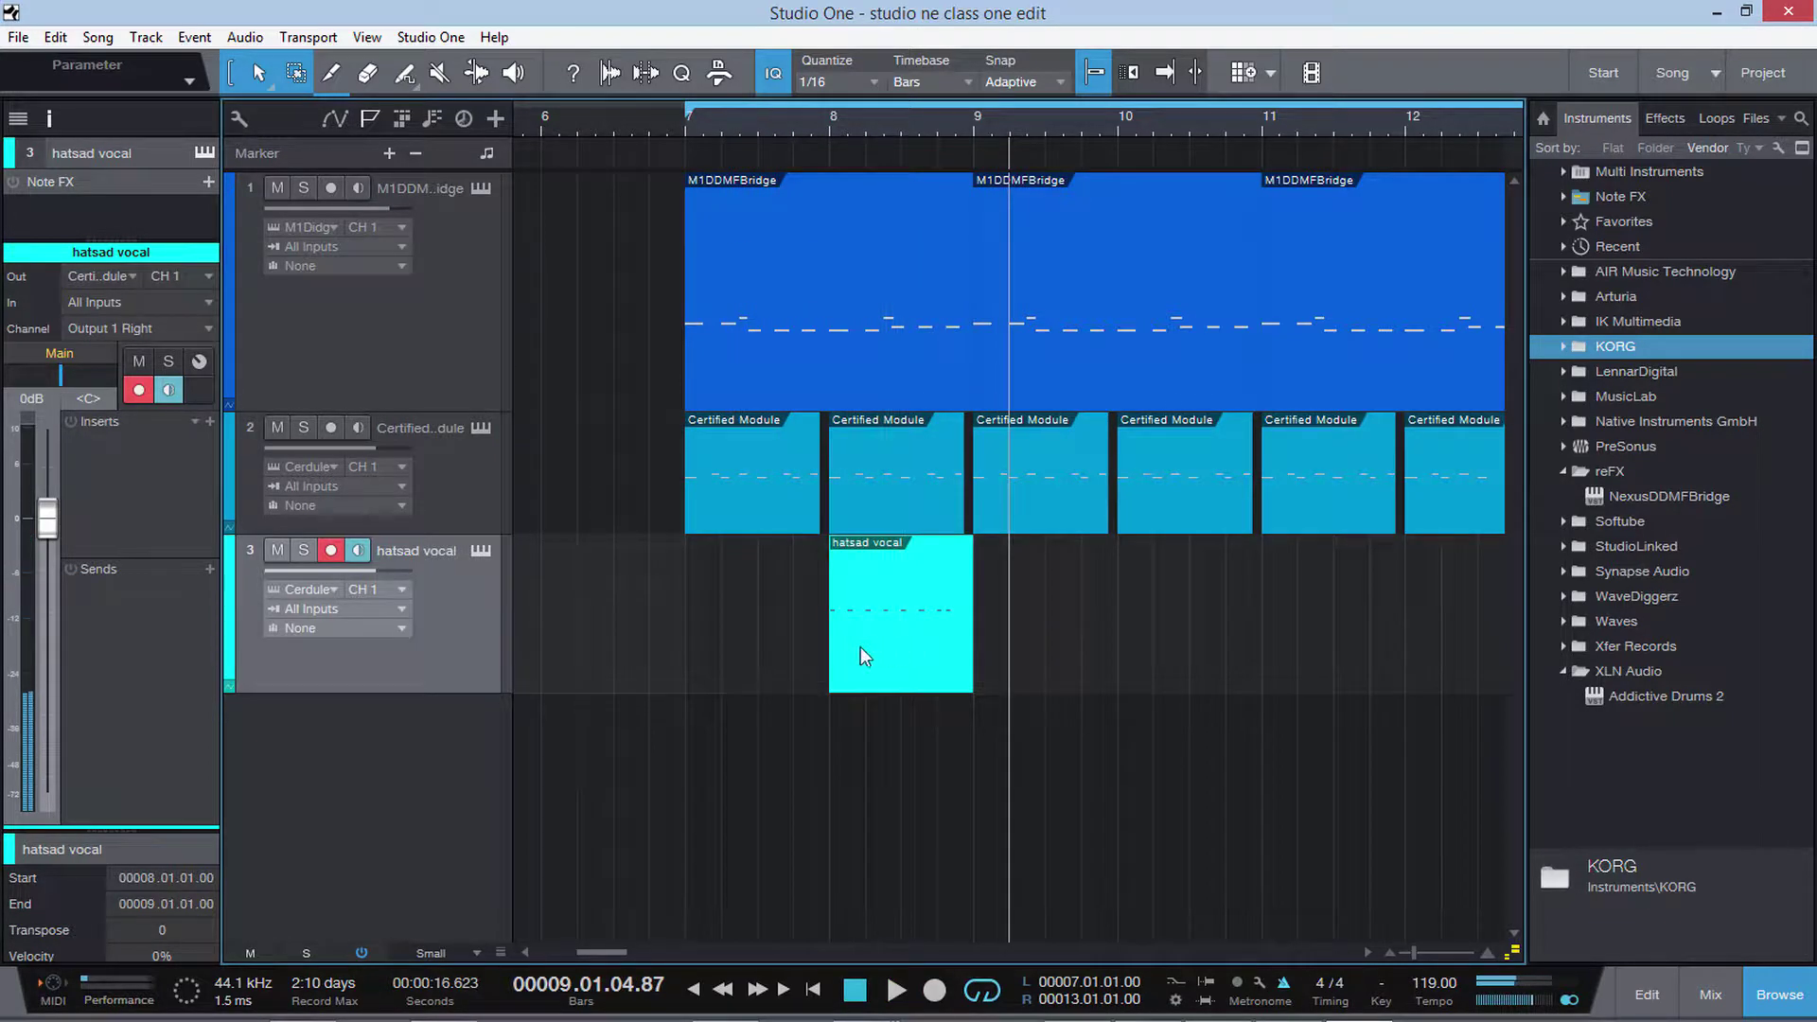
Step: Move the hatsad vocal event to the start of bar 7, trim its end to 7.04.03, and play it back
drag(969, 655, 762, 677)
key(space)
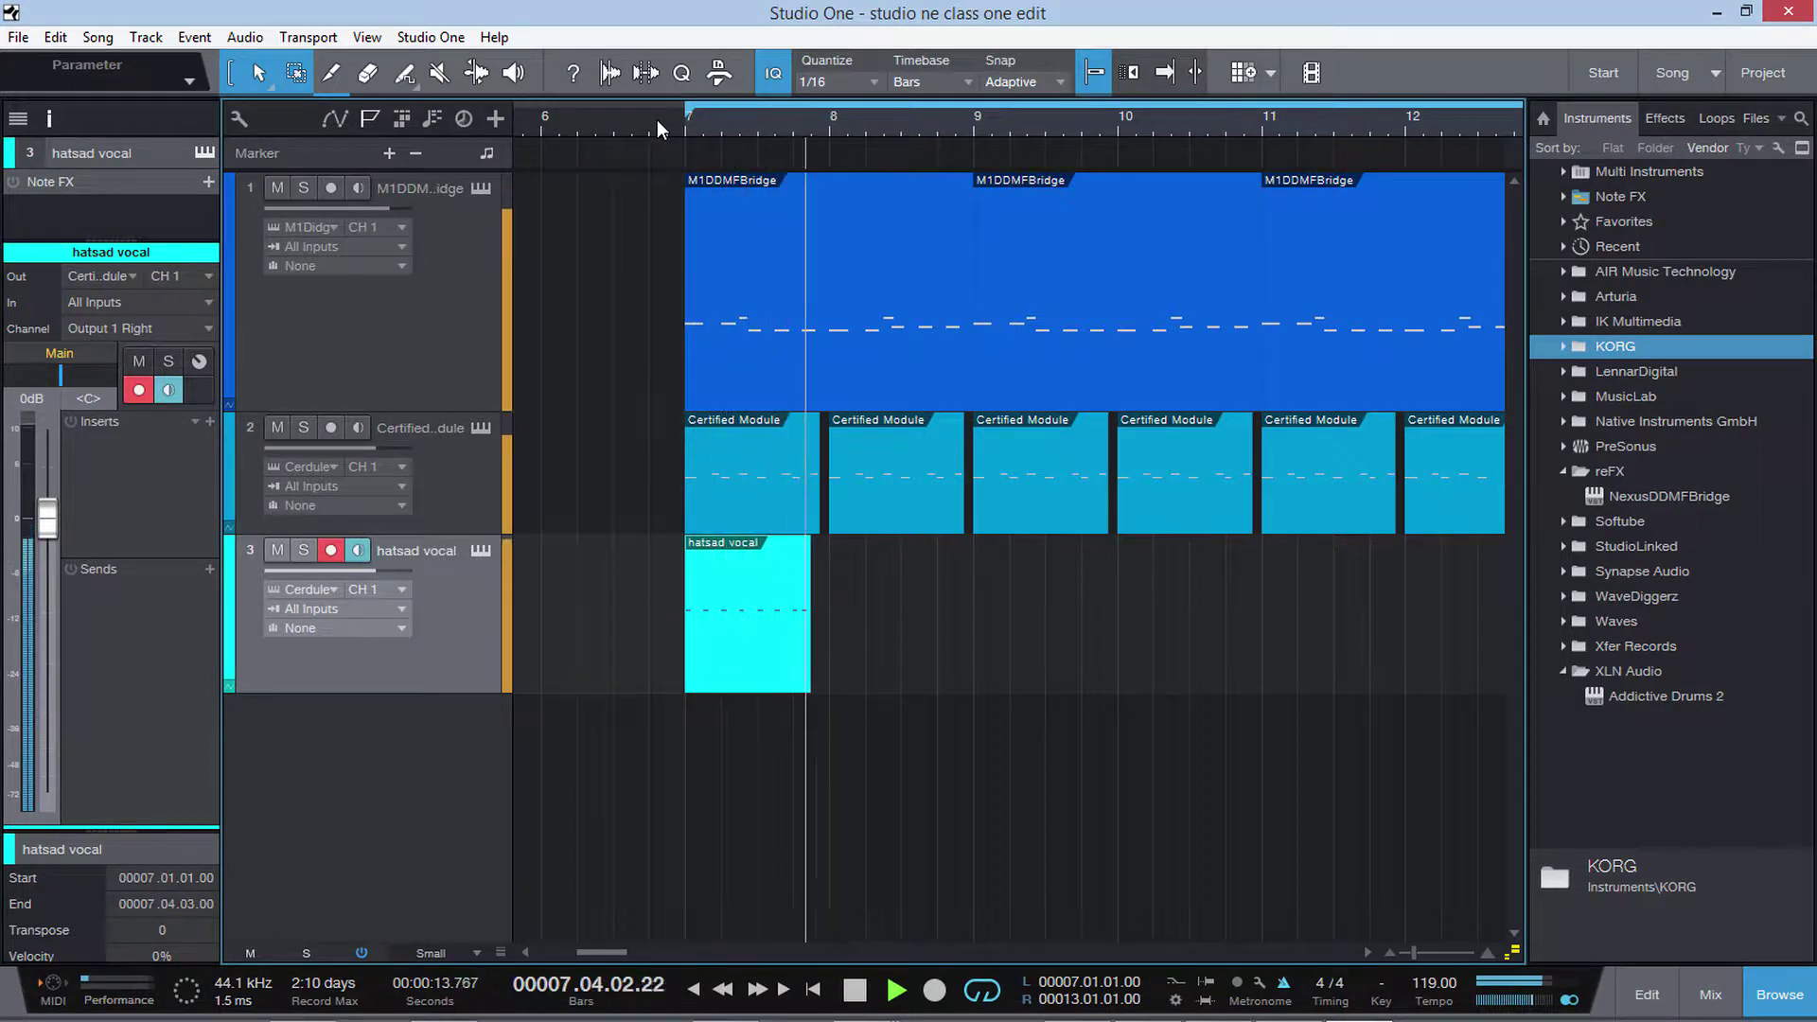
key(space)
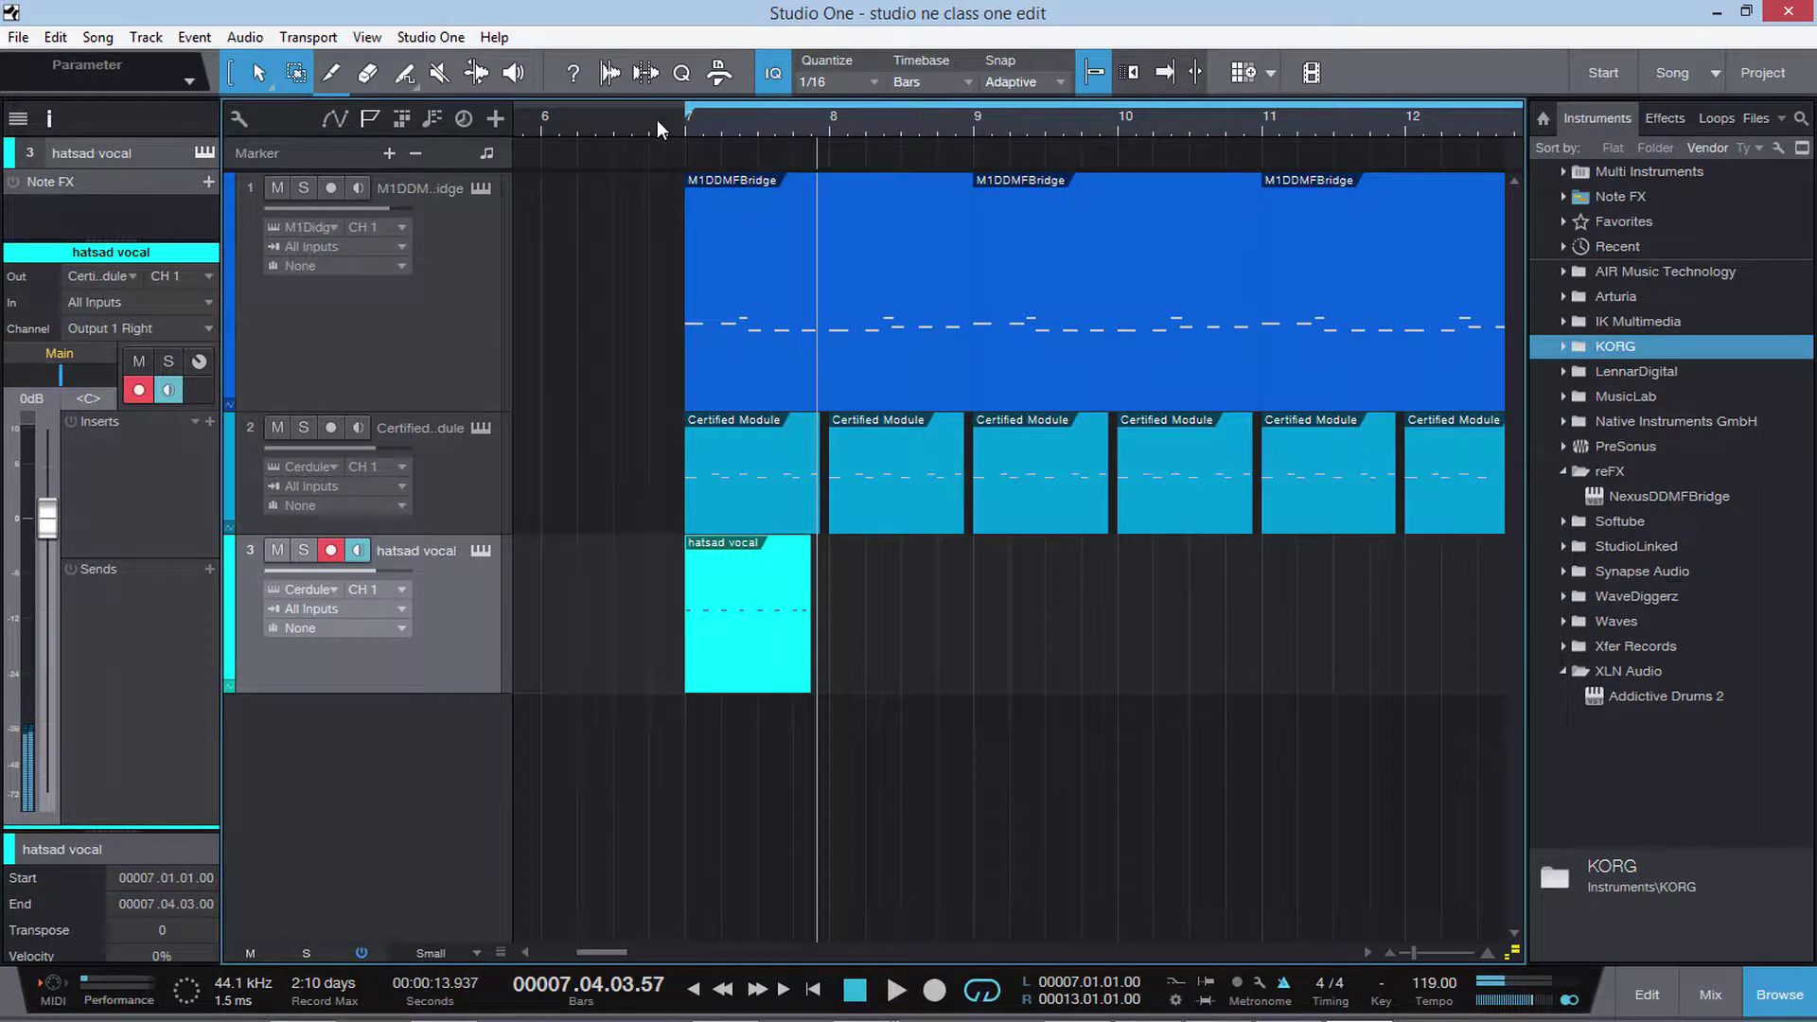
Step: Duplicate the hatsad vocal event five times to cover bars 8 to 12, and play the arrangement
key(d)
key(d)
key(d)
key(d)
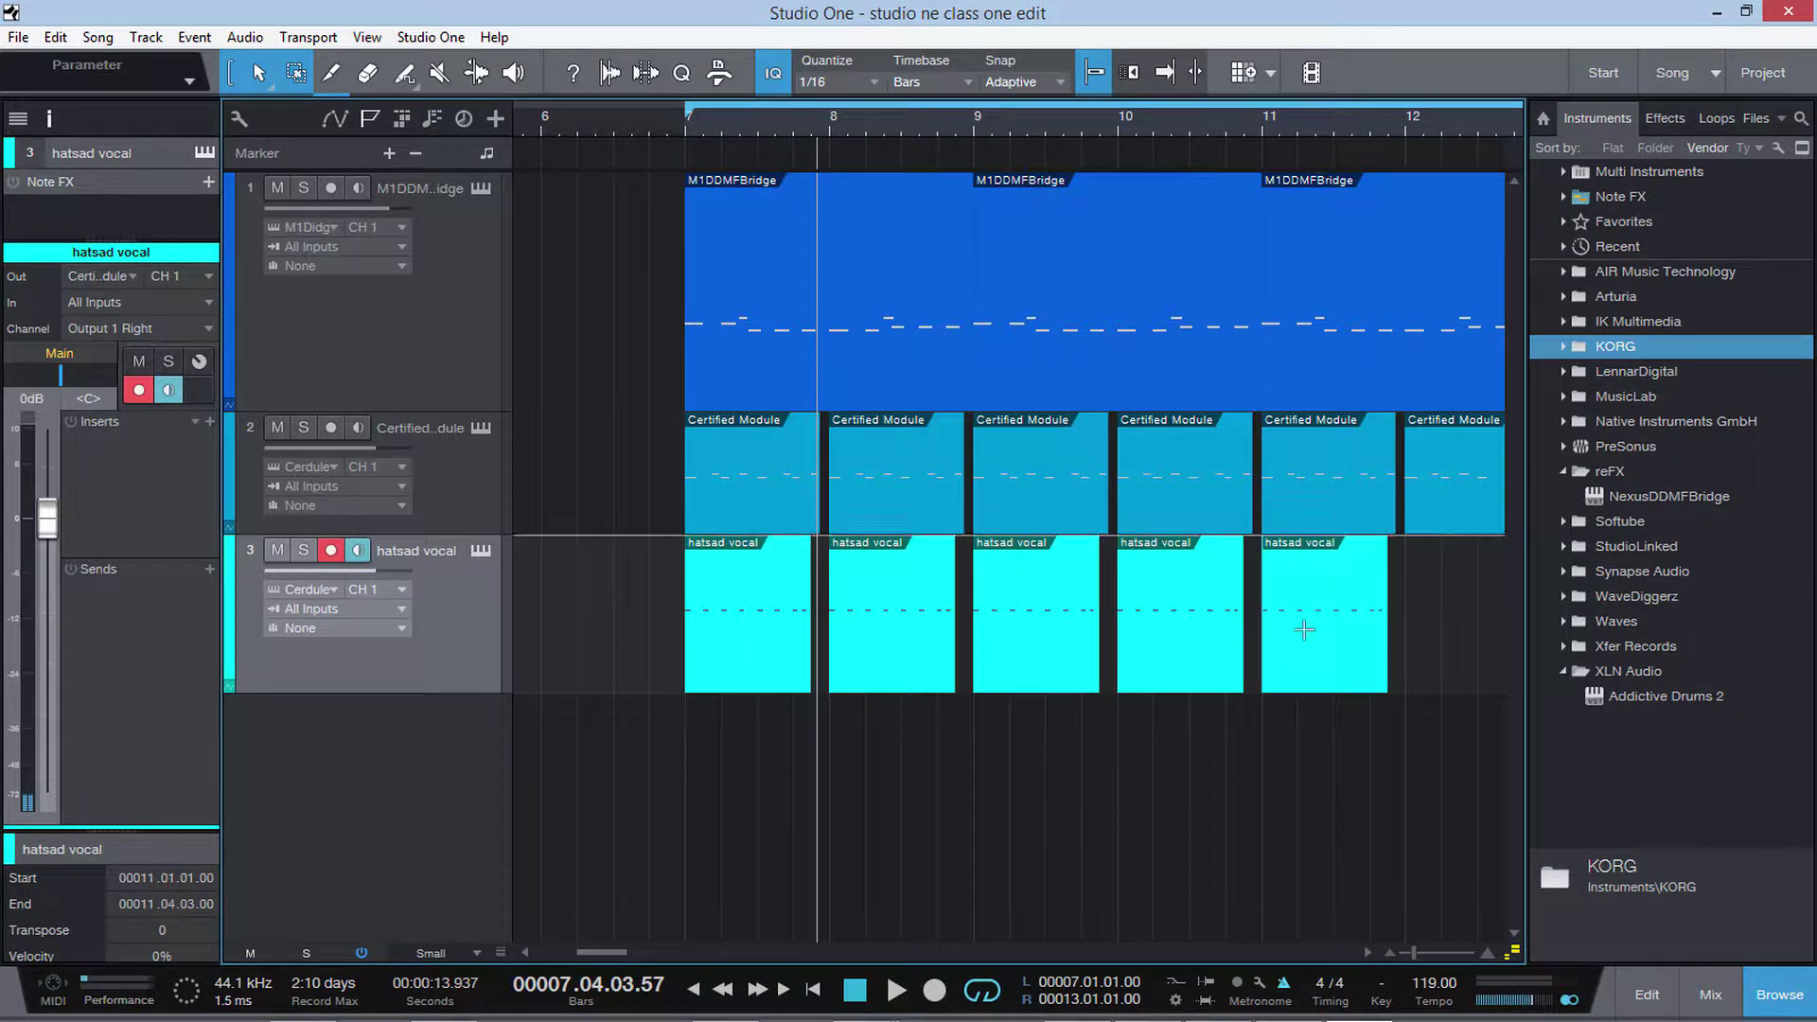
drag(1412, 952, 1412, 952)
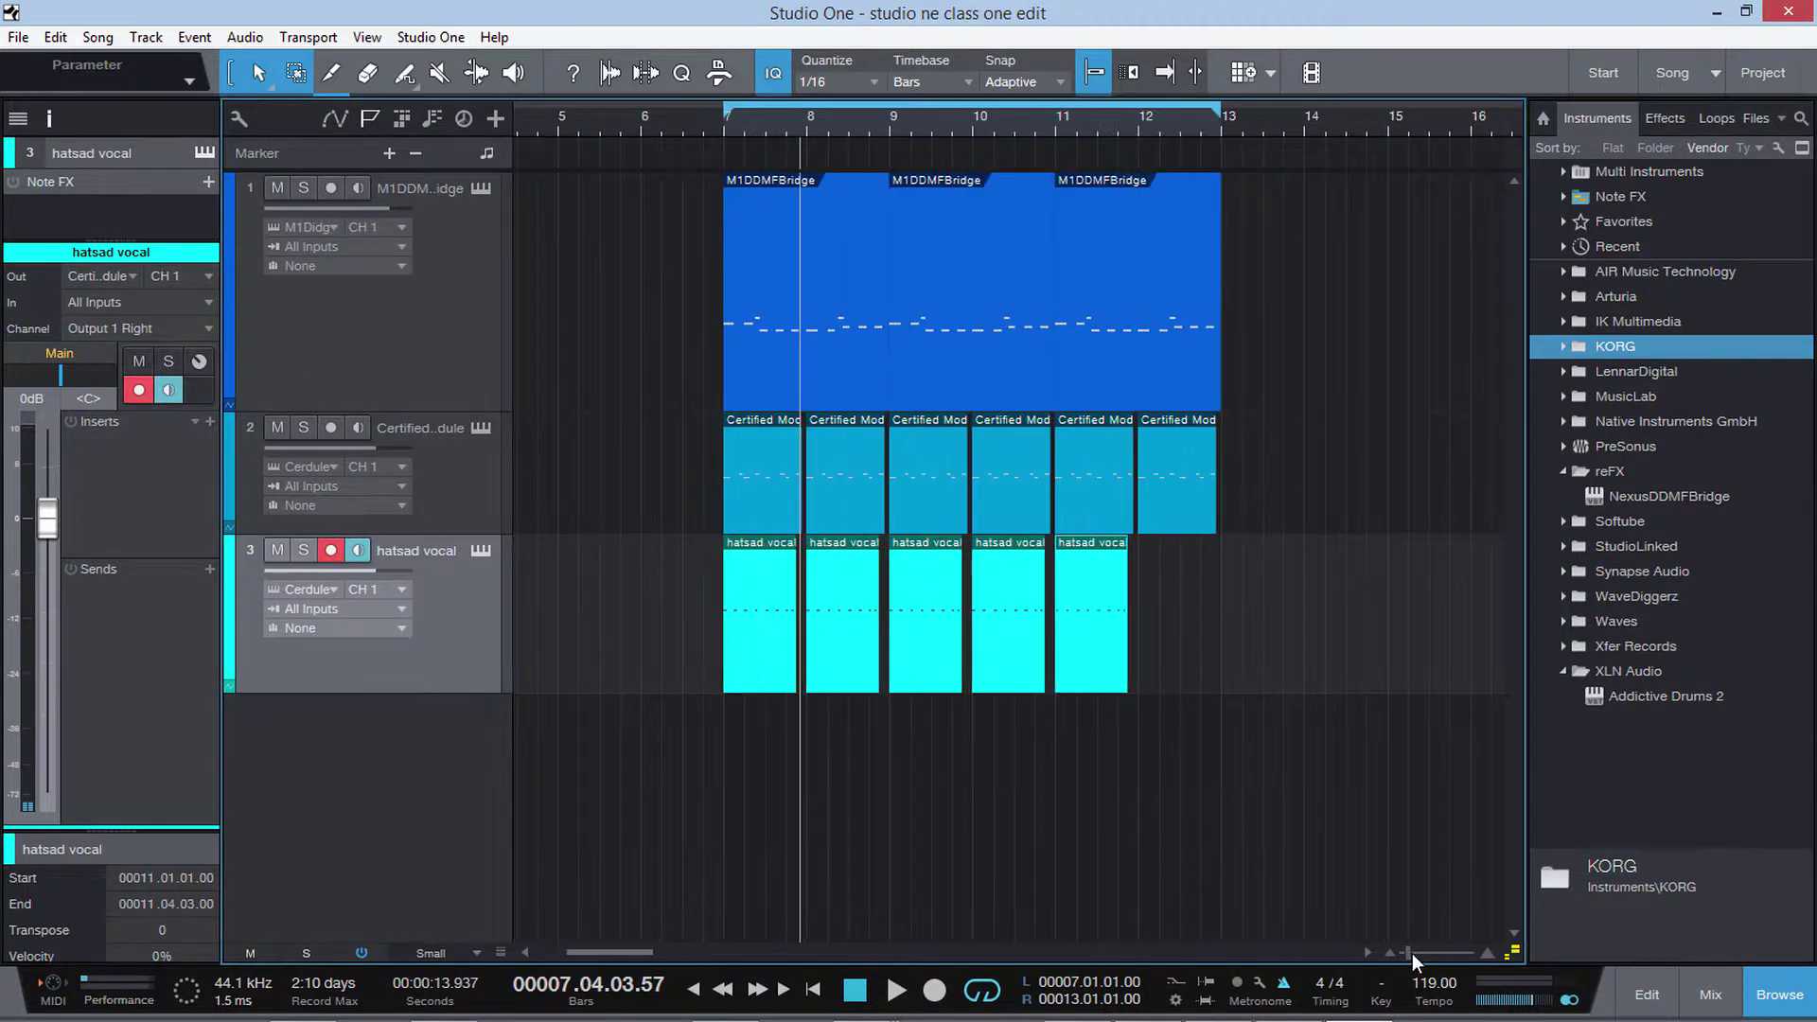
key(d)
key(space)
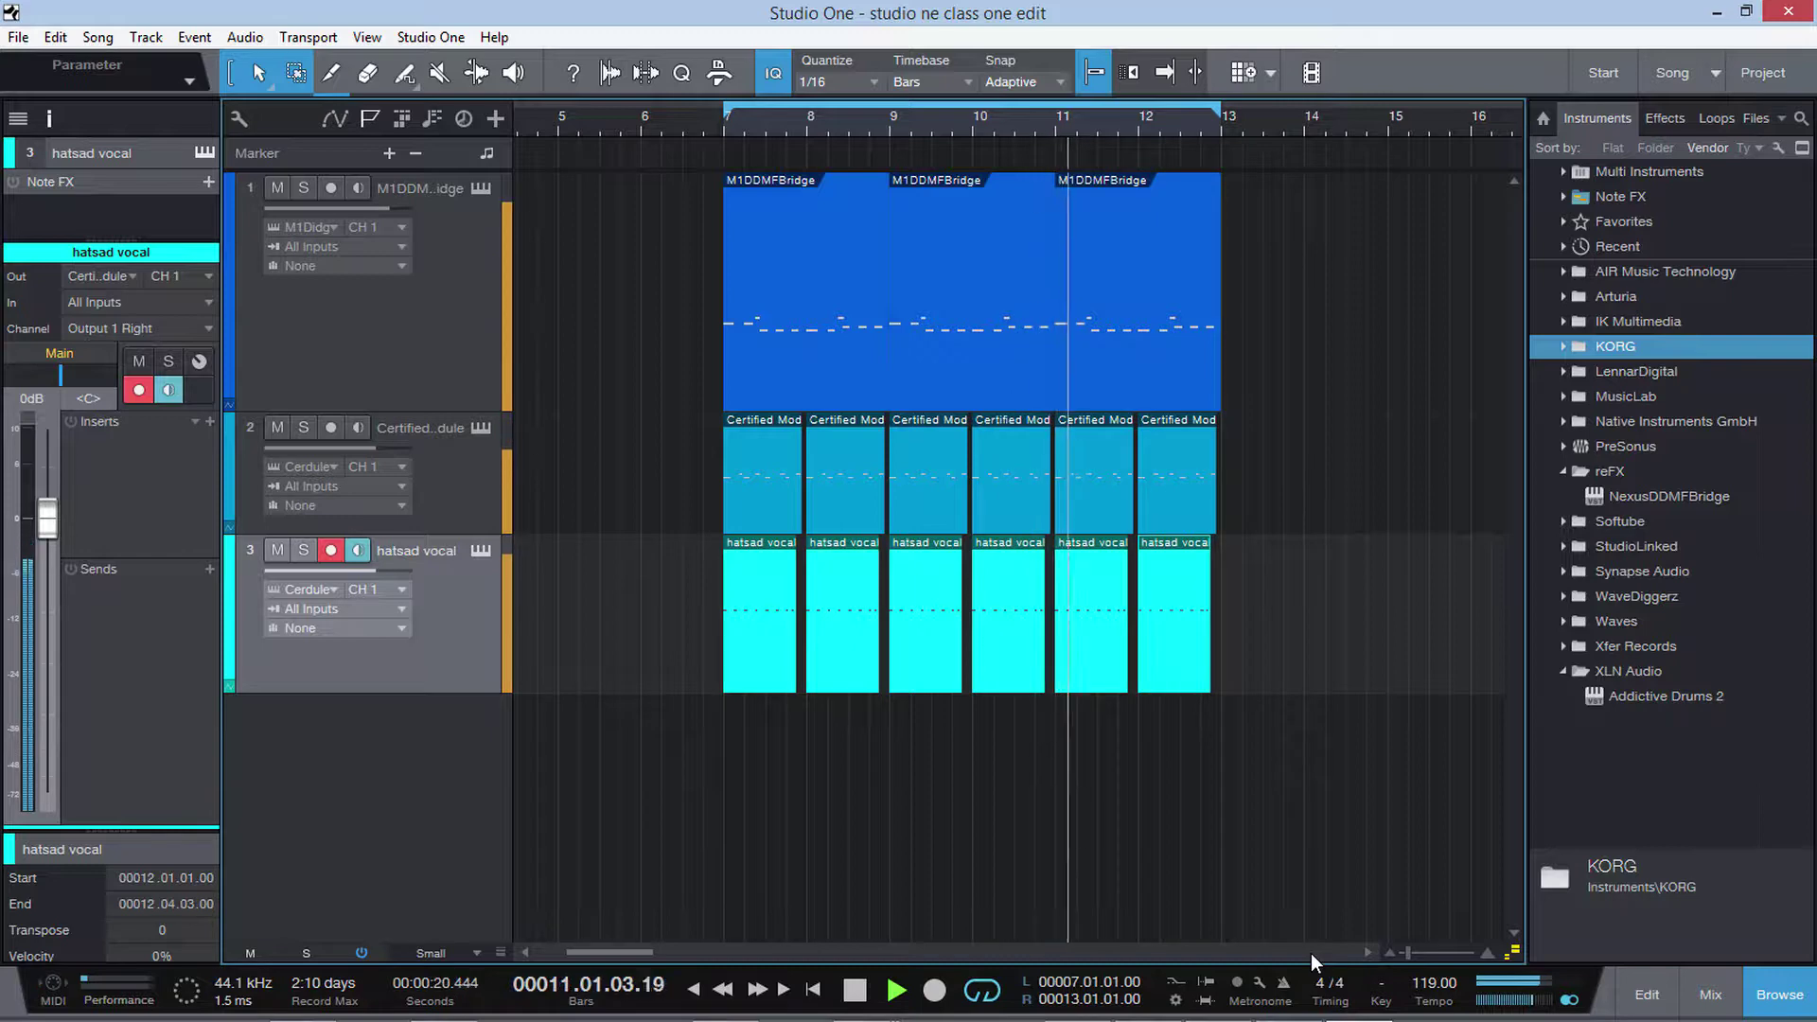
key(space)
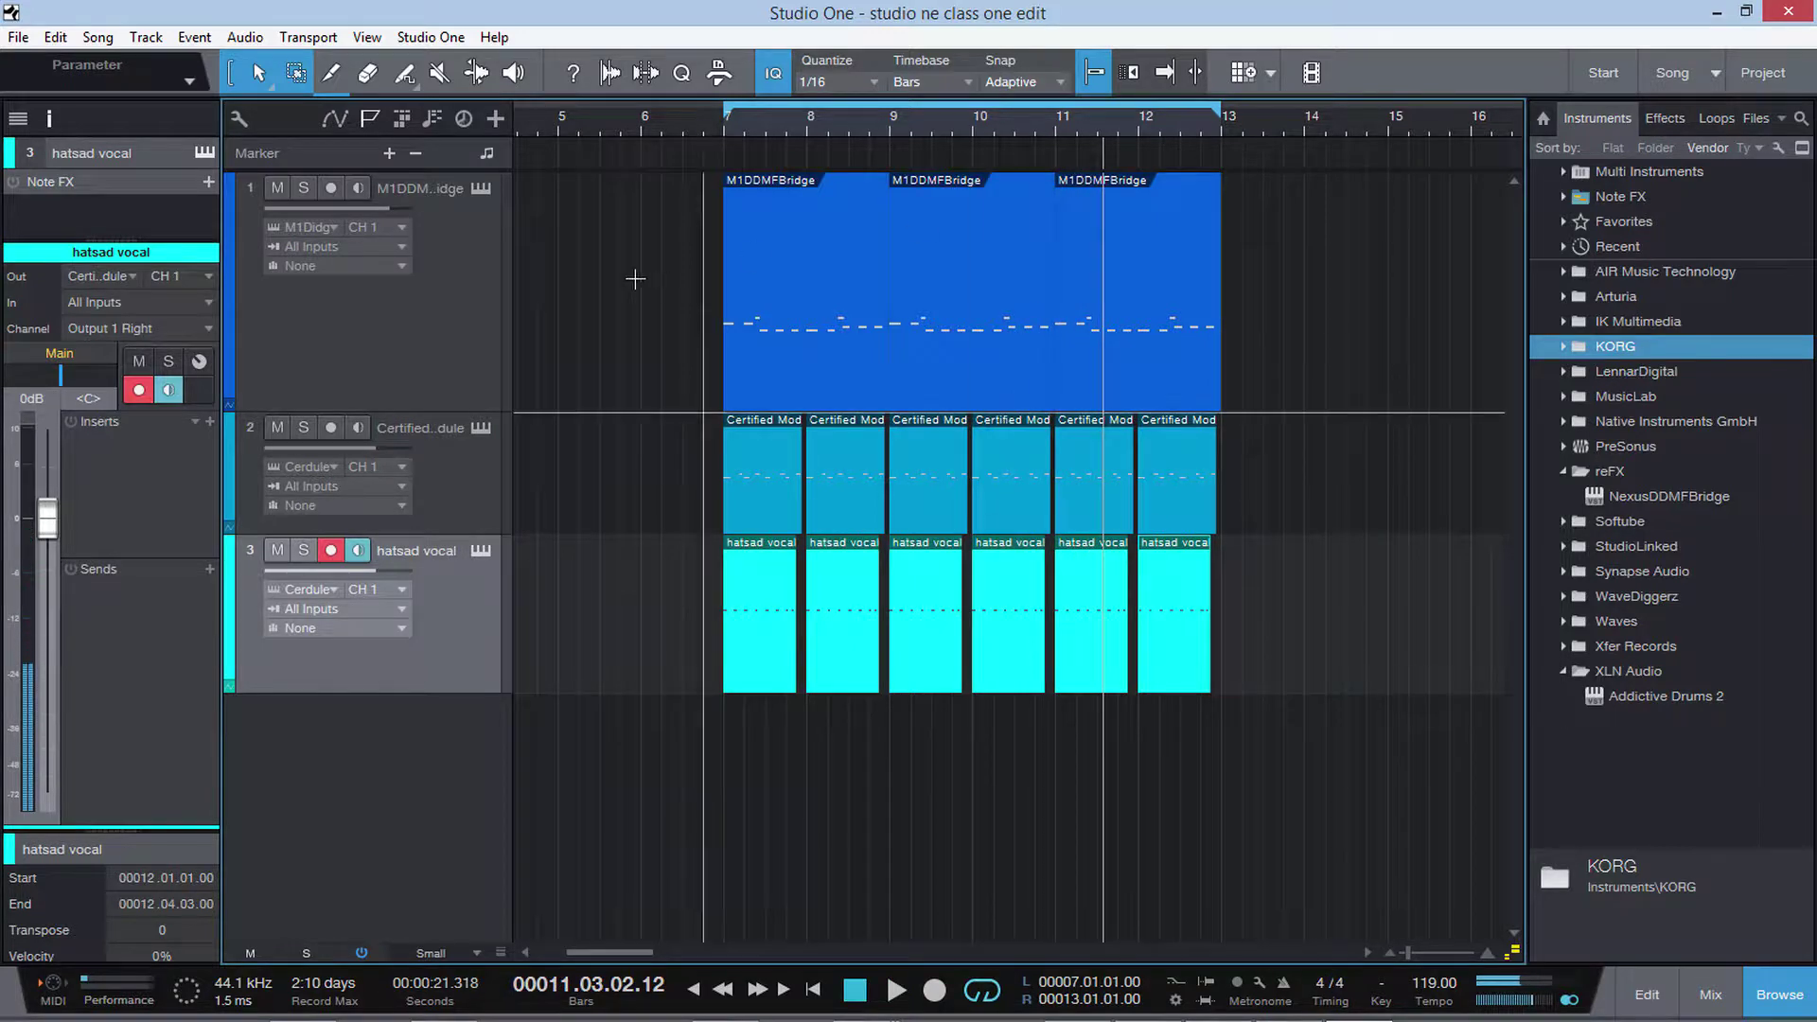
Step: Open the first hatsad vocal event in the note editor, enlarge the editor, and detach it into its own window
click(472, 518)
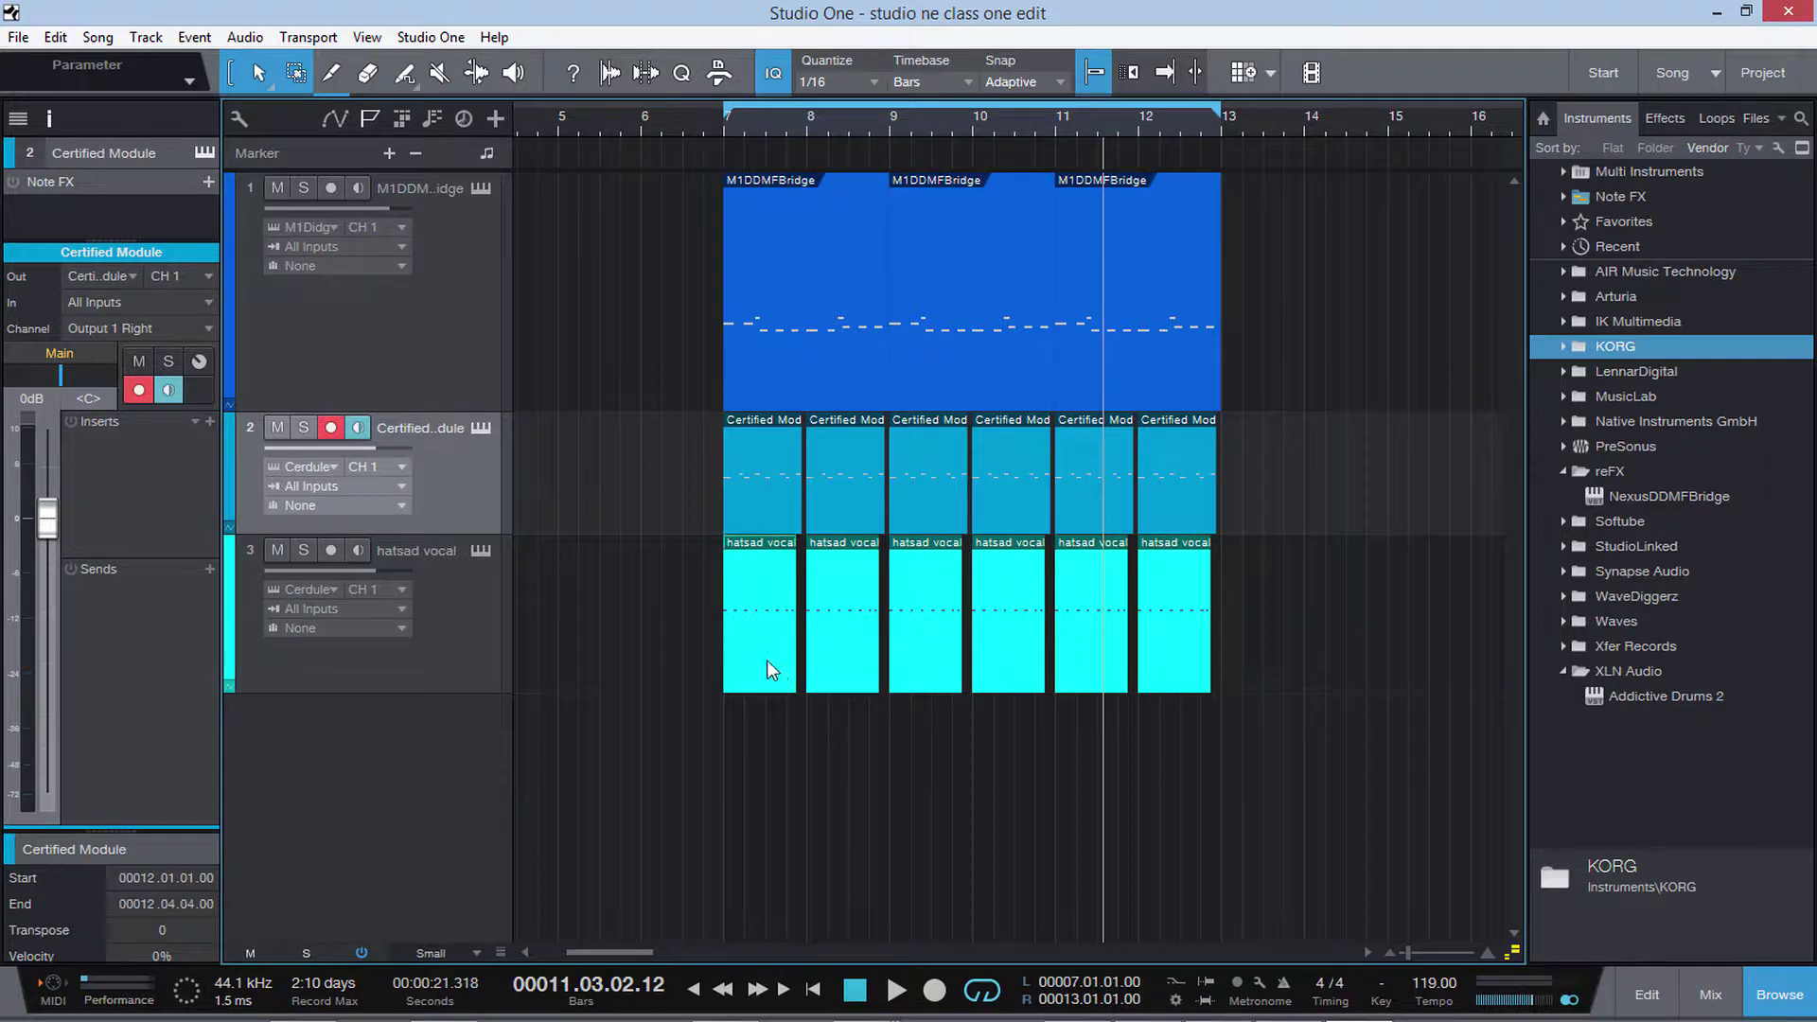
click(772, 634)
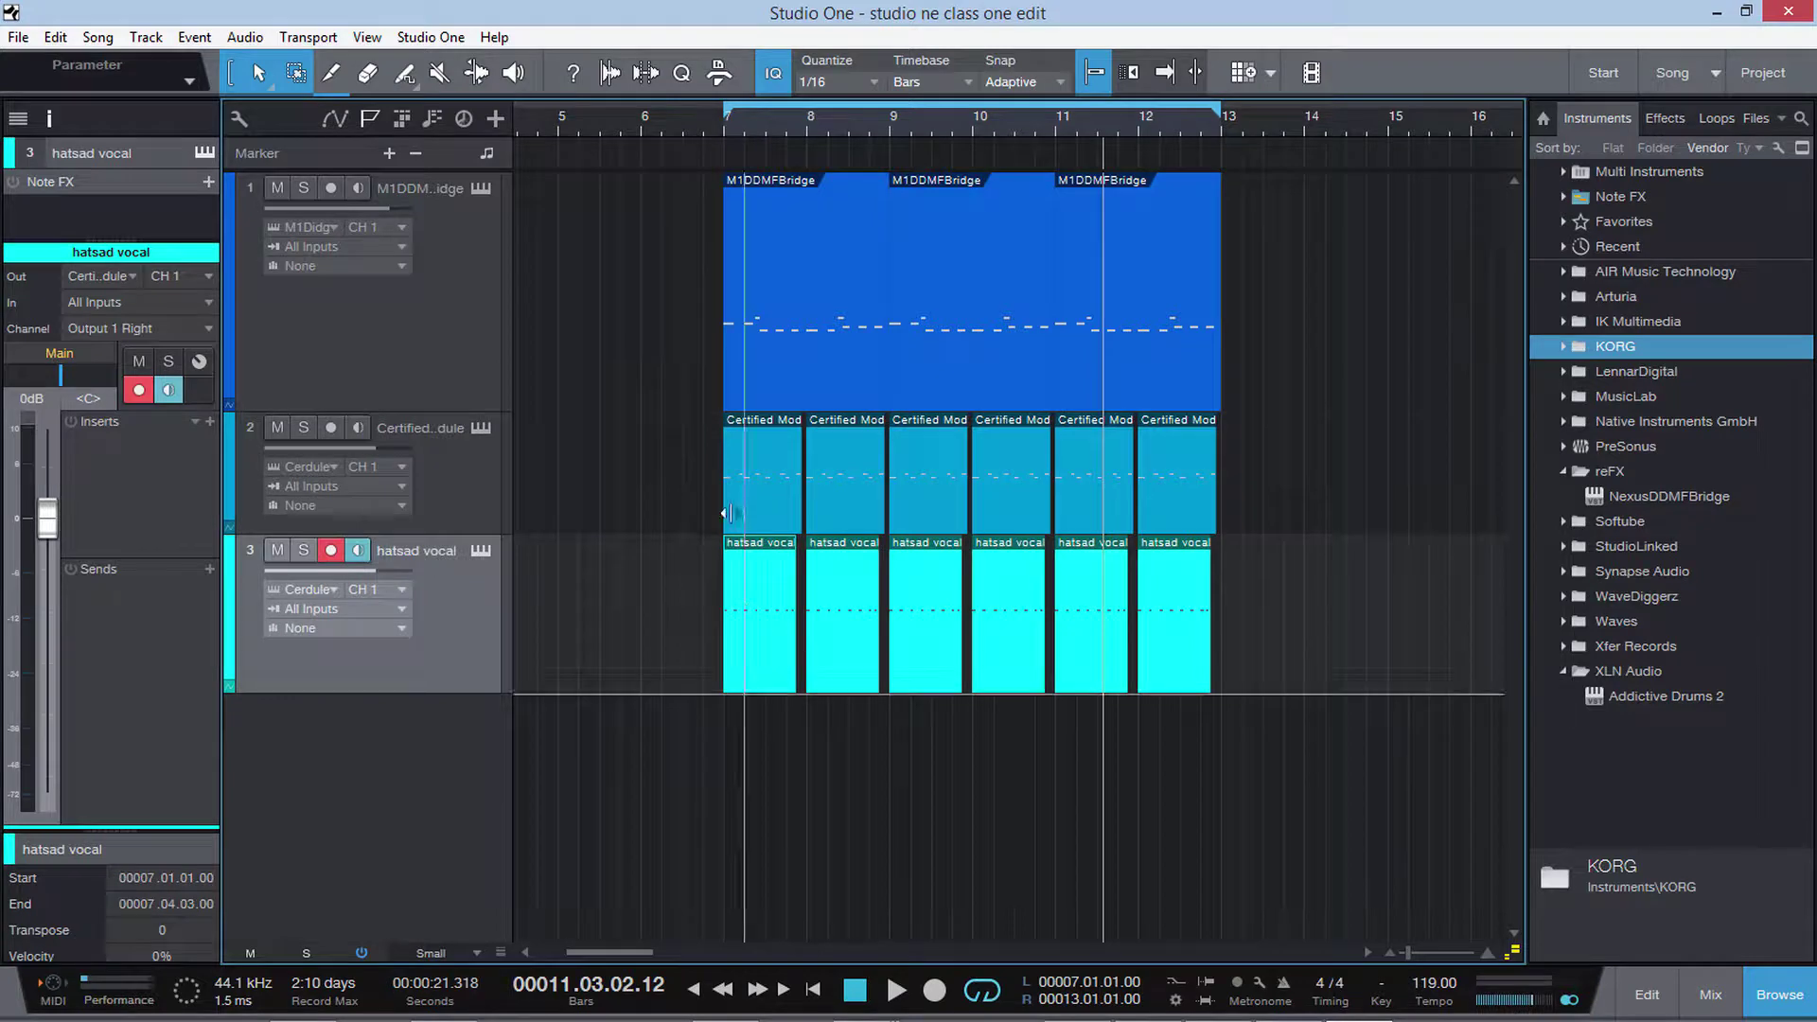
double_click(759, 656)
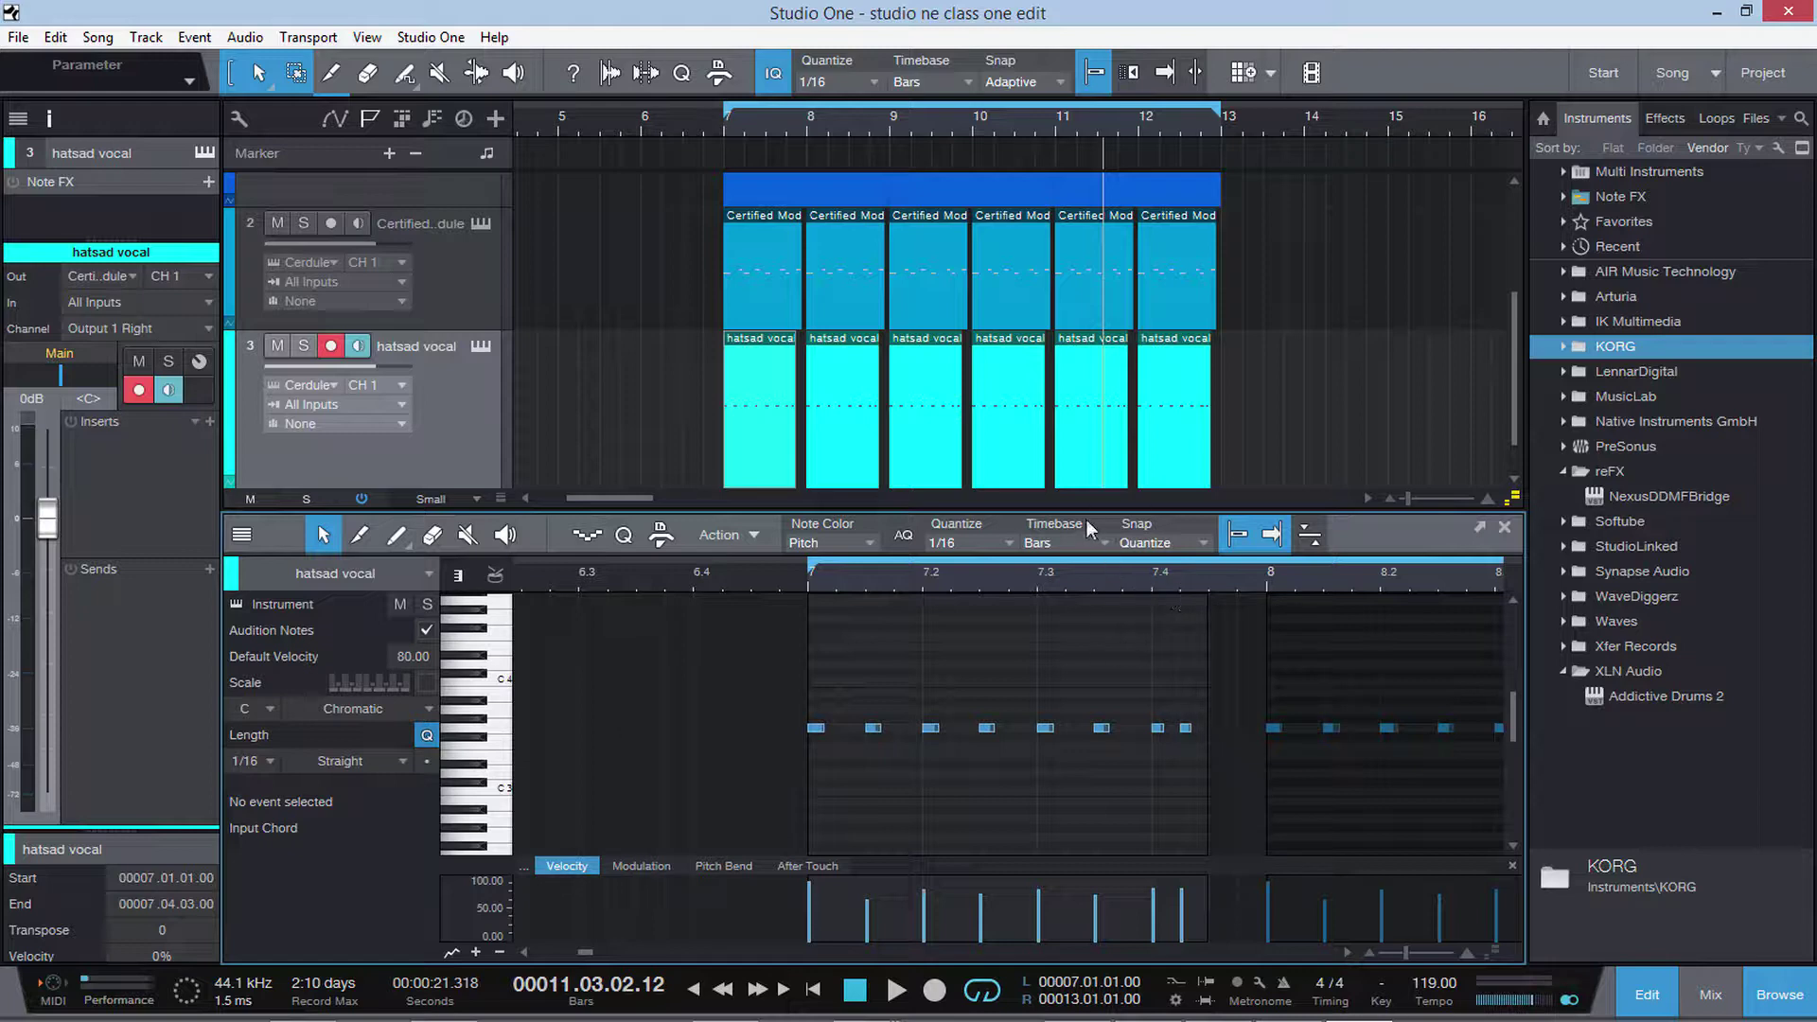
drag(1075, 511, 1075, 264)
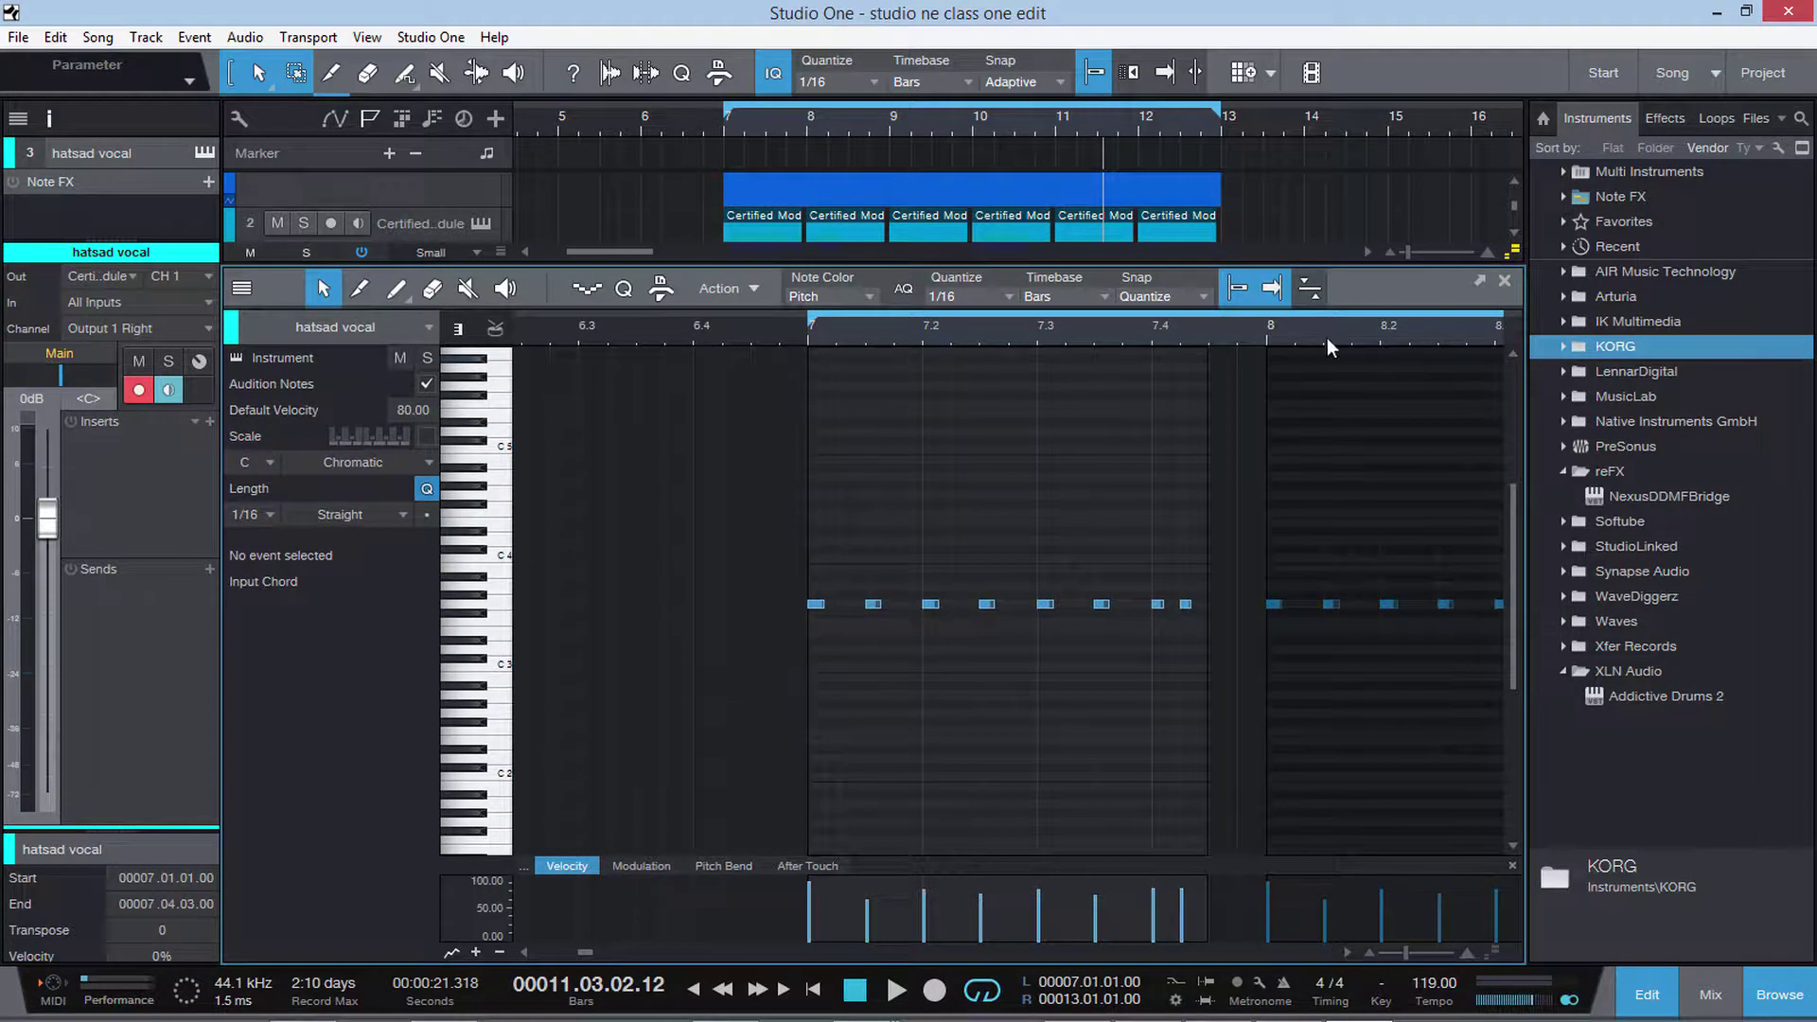
click(1479, 281)
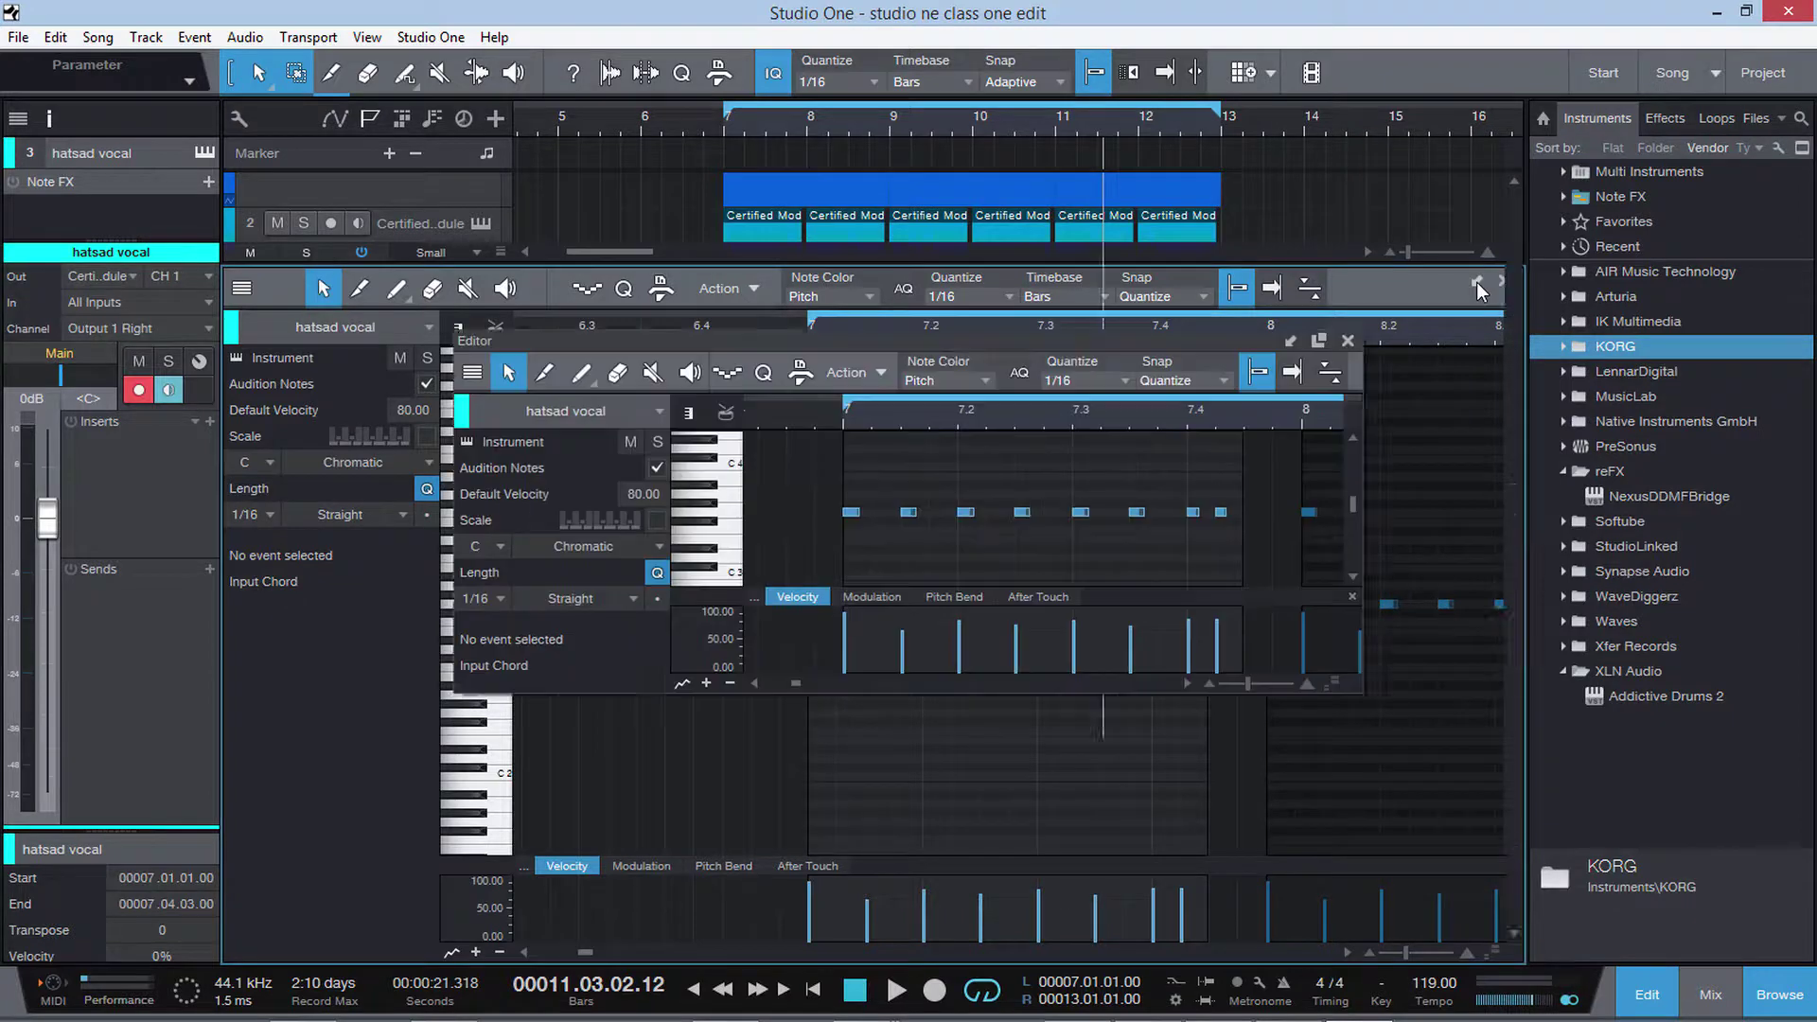
Step: Maximize the detached note editor window and play the hatsad vocal pattern from bar 7
click(1318, 341)
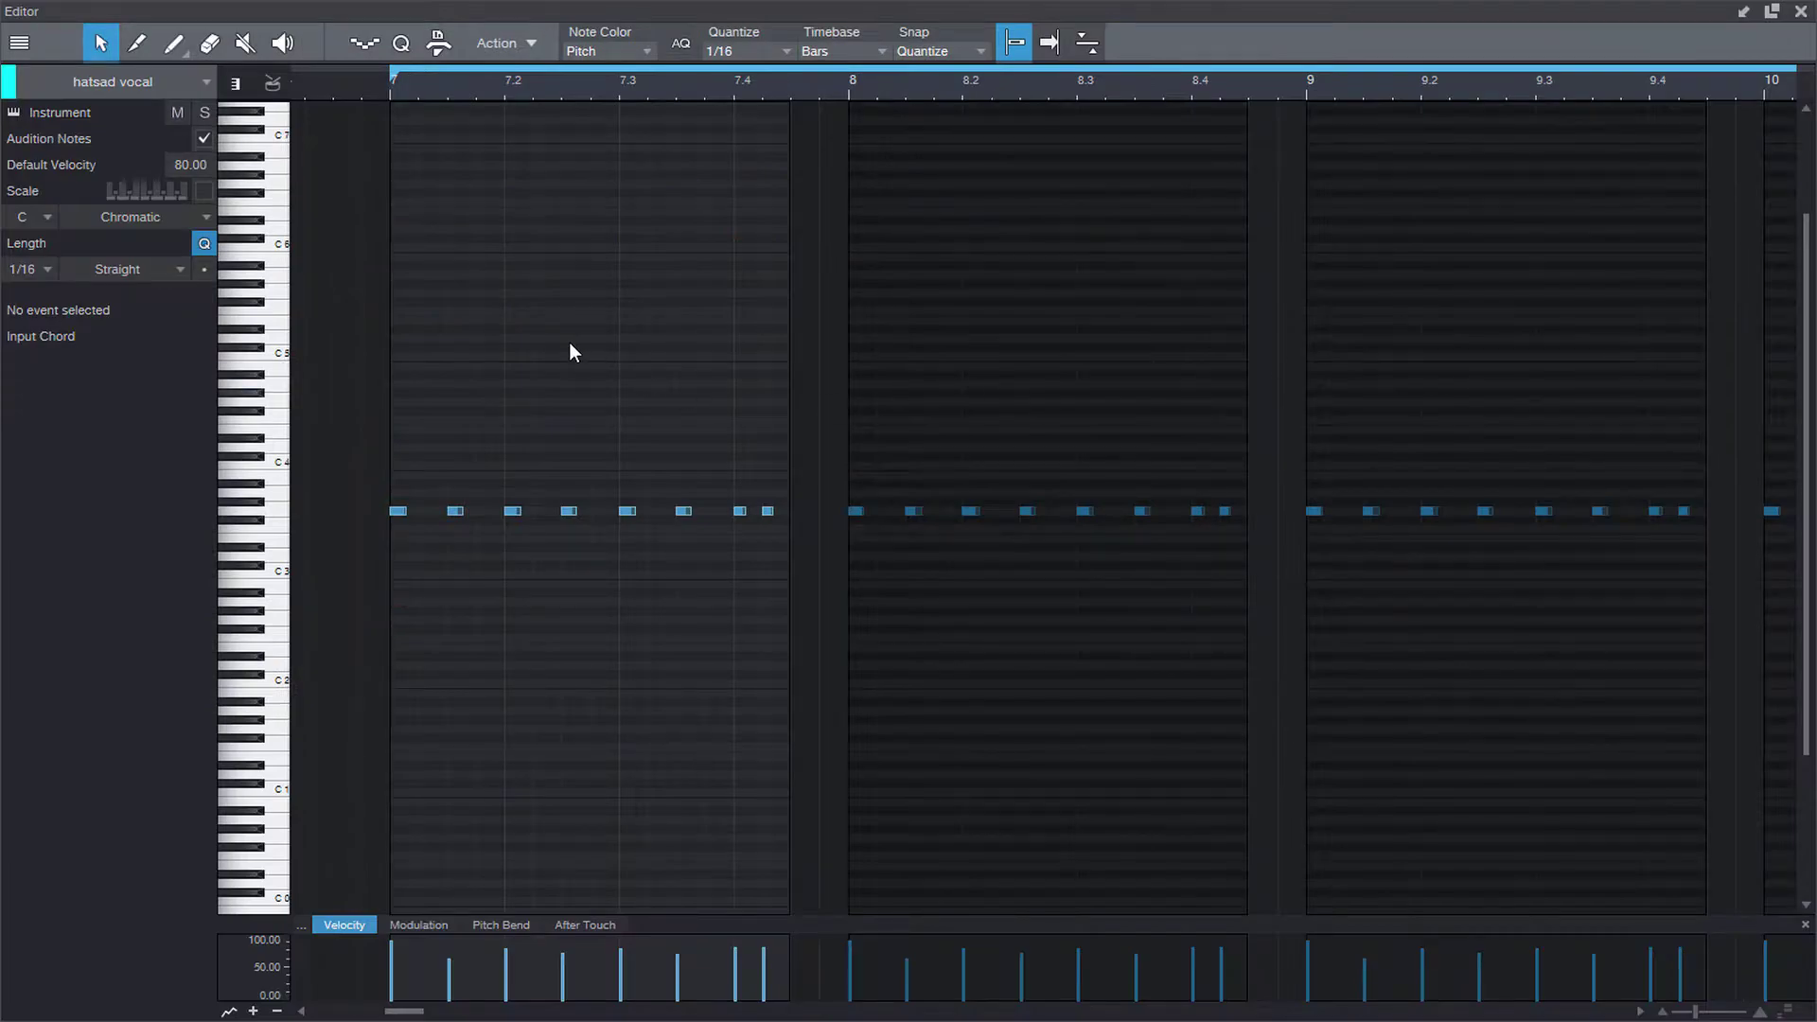
click(397, 125)
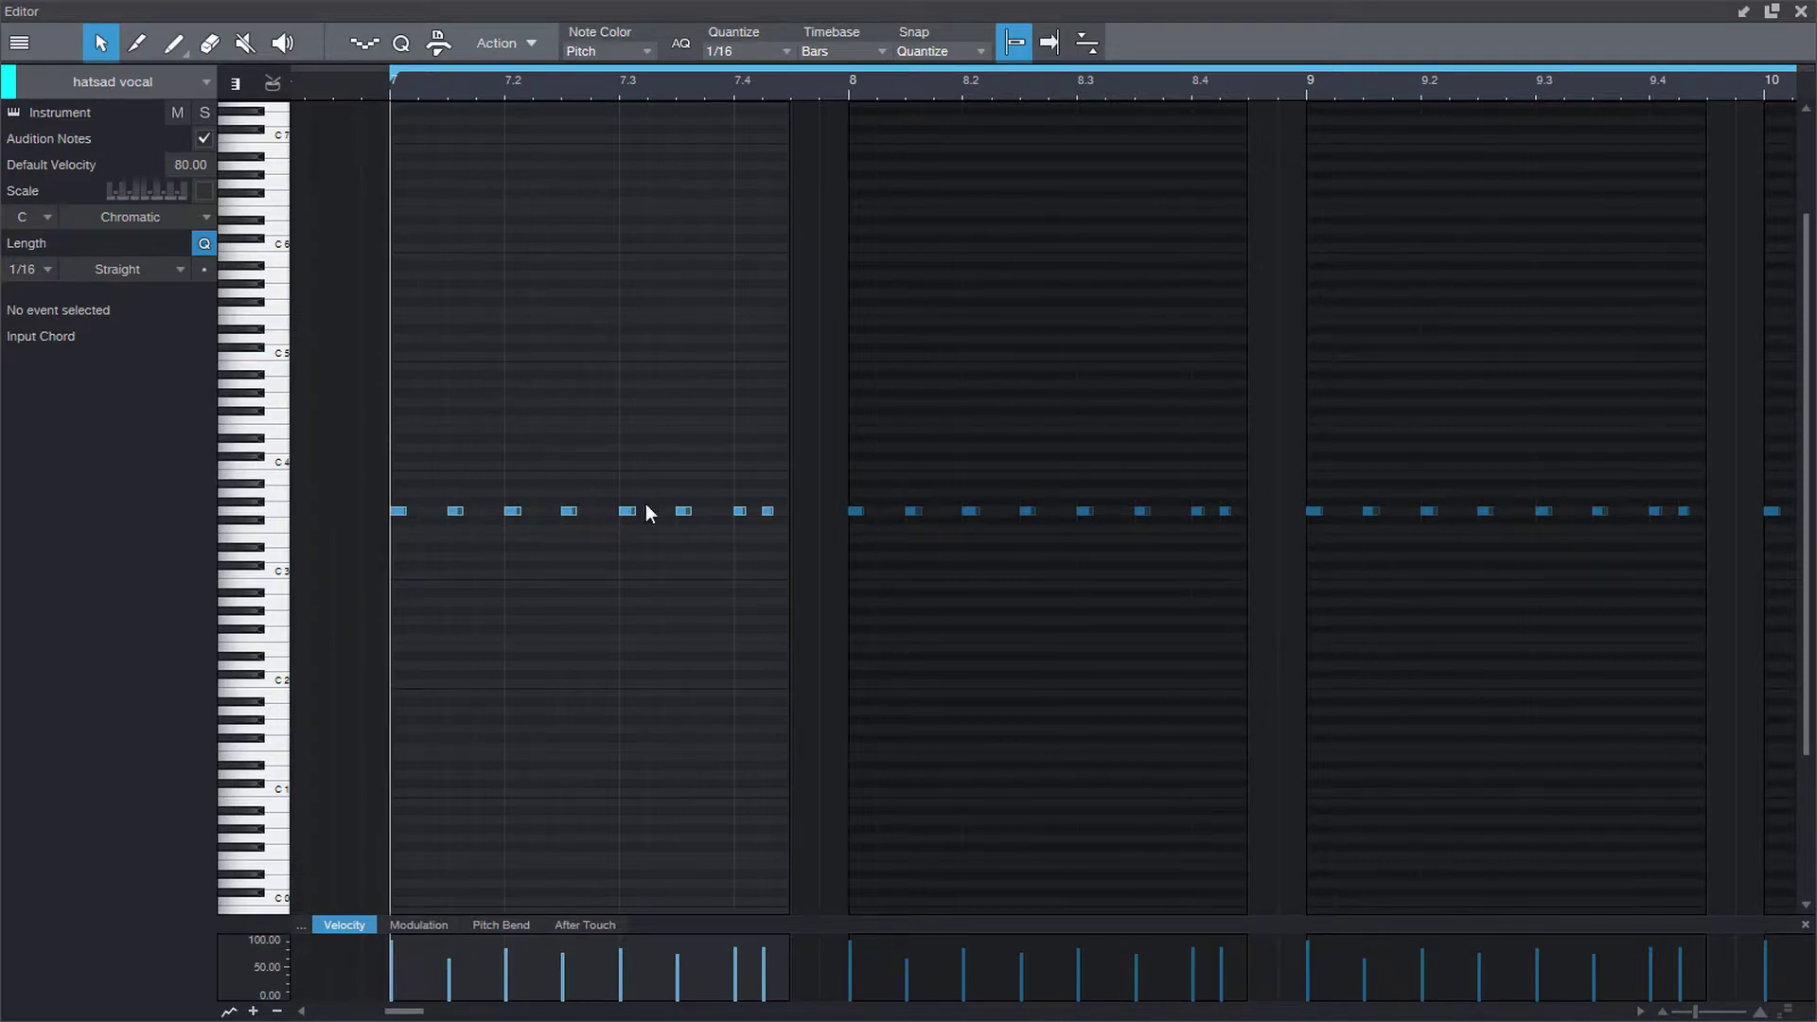
key(space)
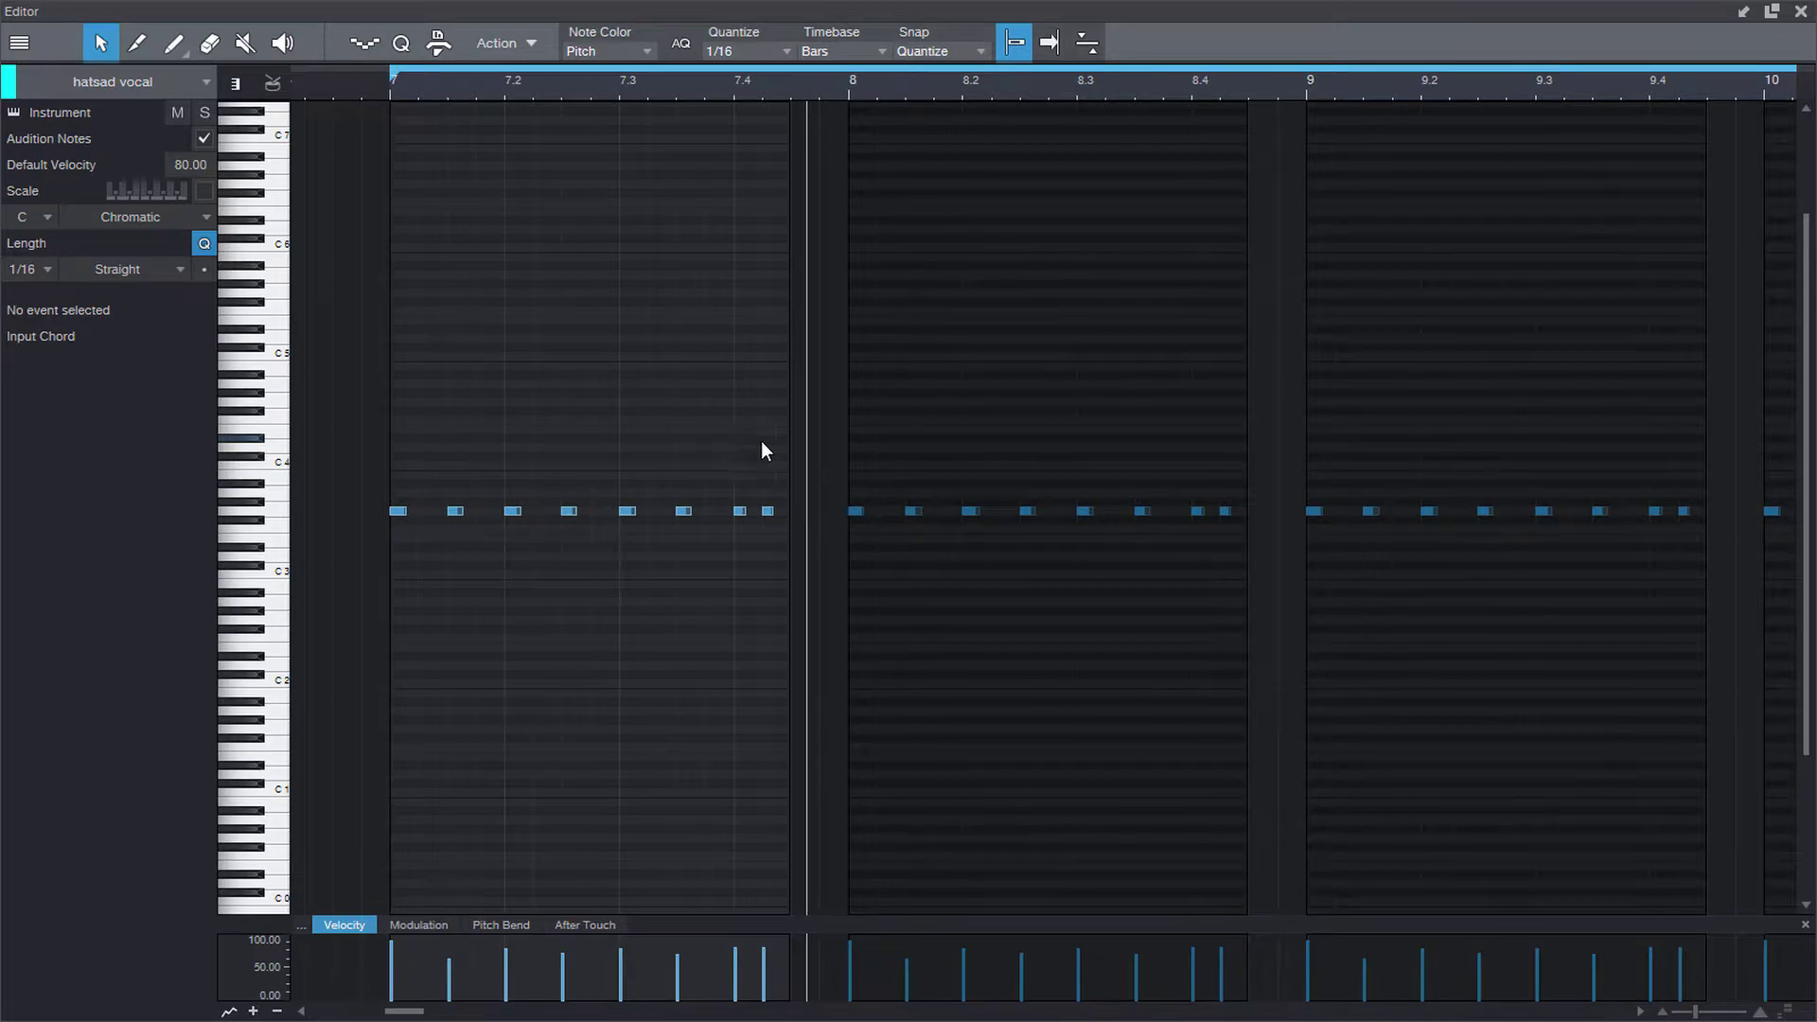
click(400, 83)
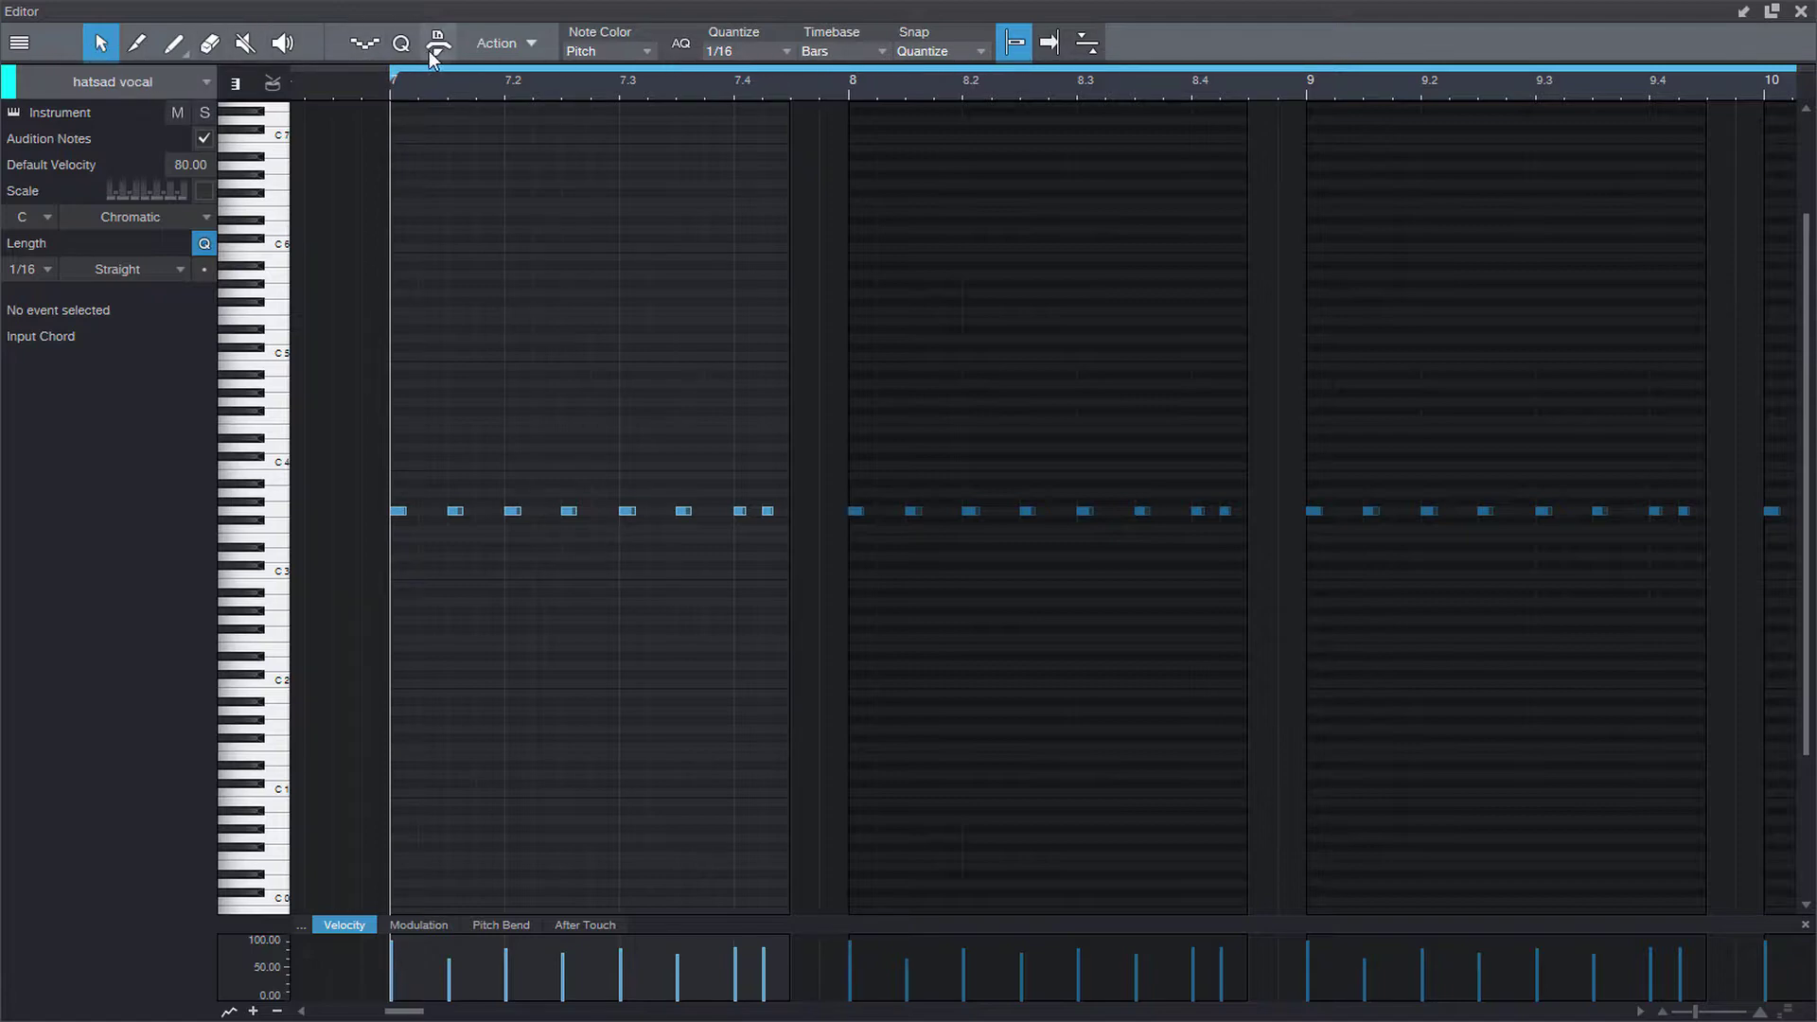
Step: Turn on step recording with 1/16 triplets, enter notes from 7.2.4 in the bar 7 hatsad vocal event, and play it
click(365, 43)
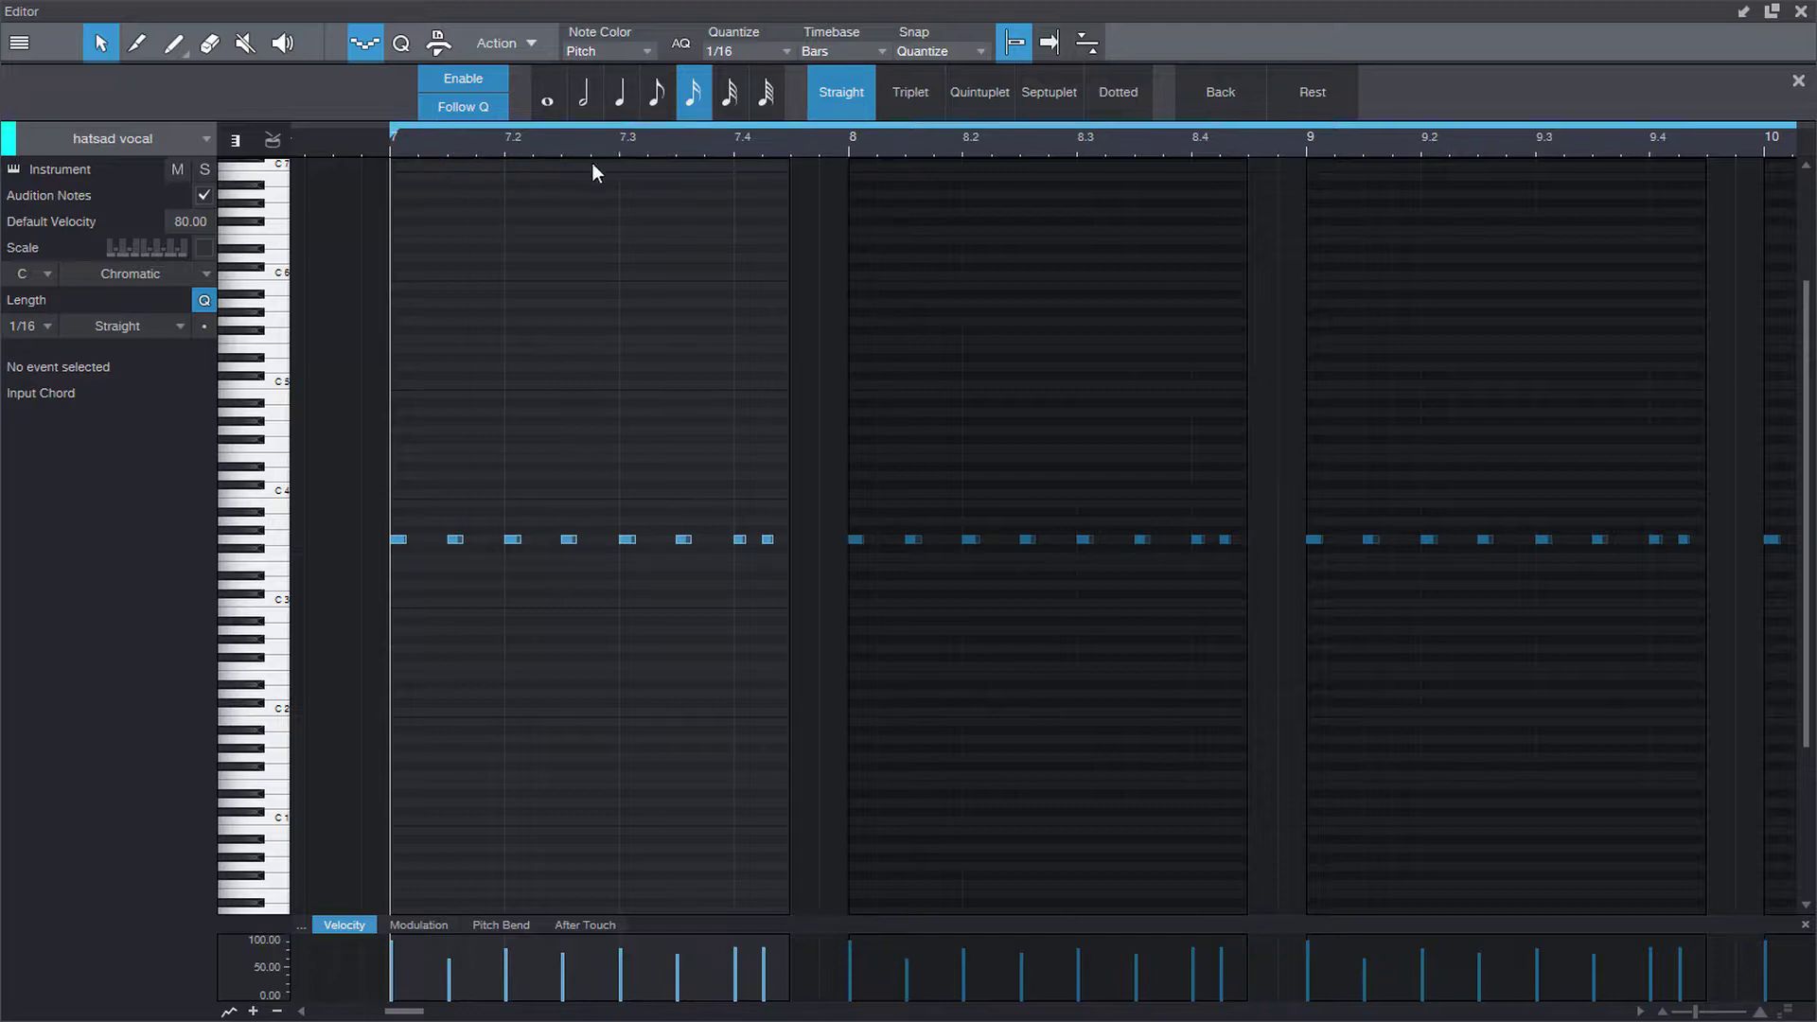
key(space)
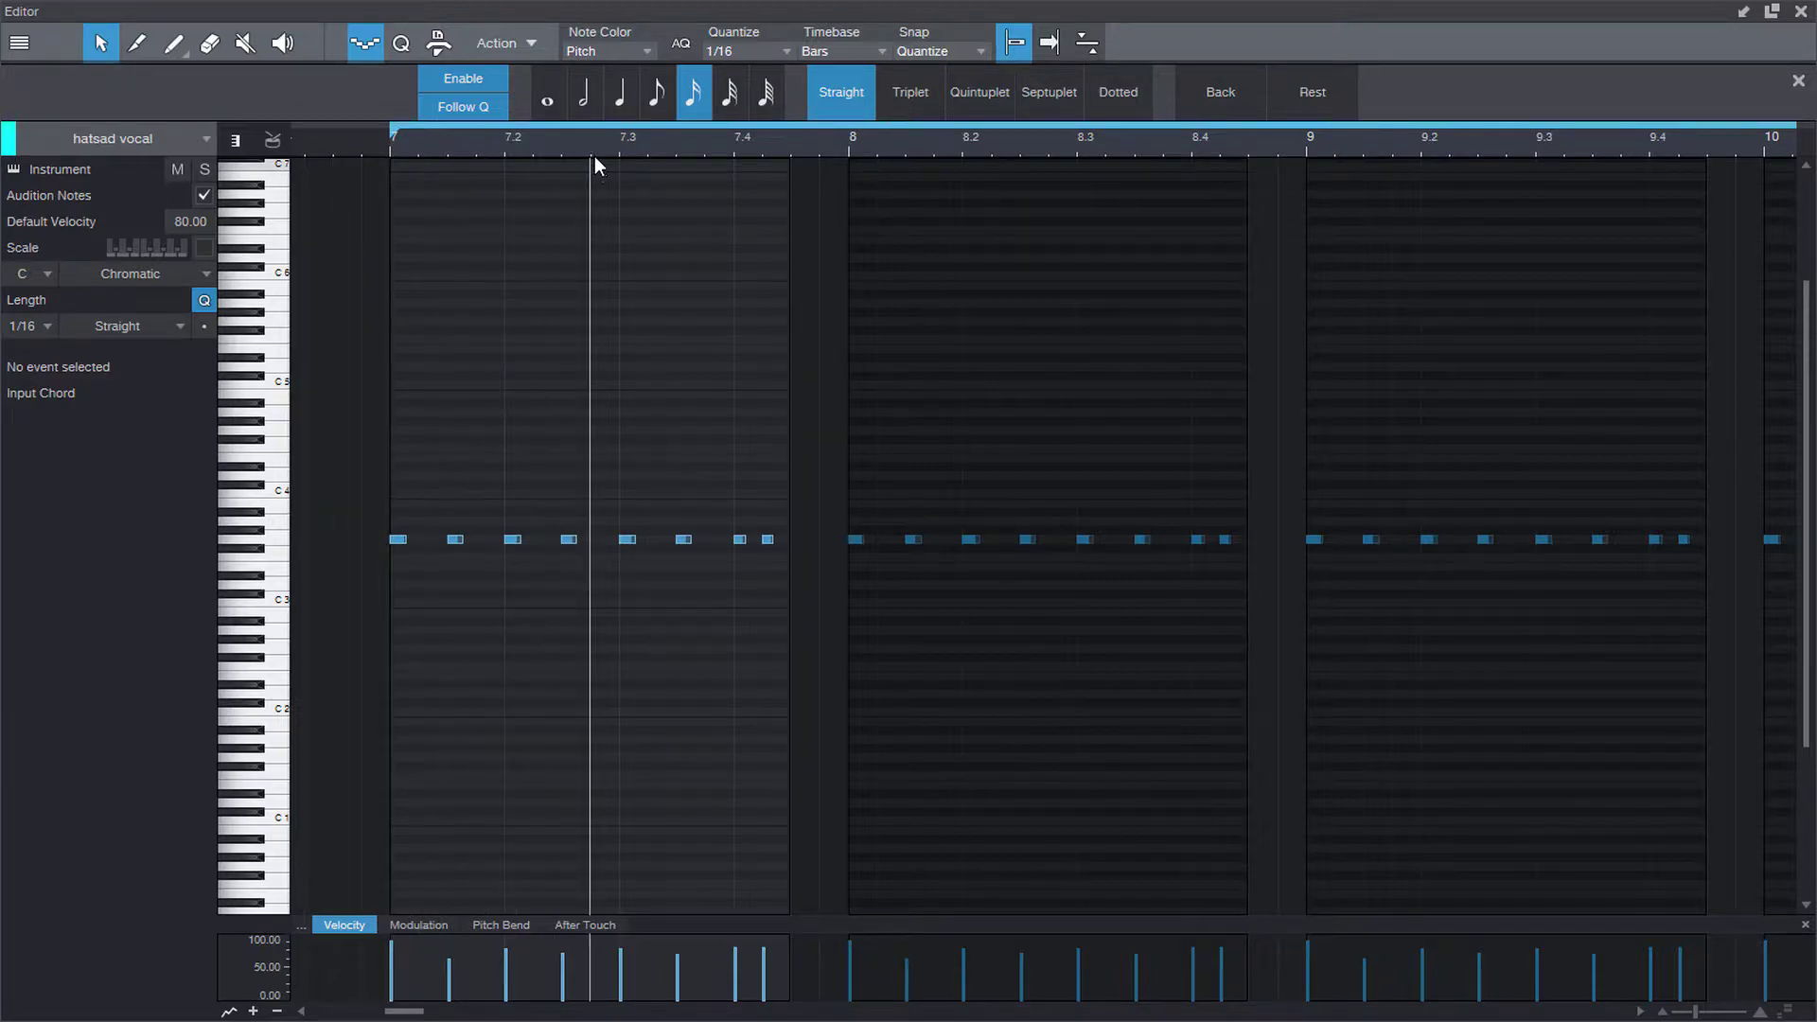
click(575, 151)
click(582, 151)
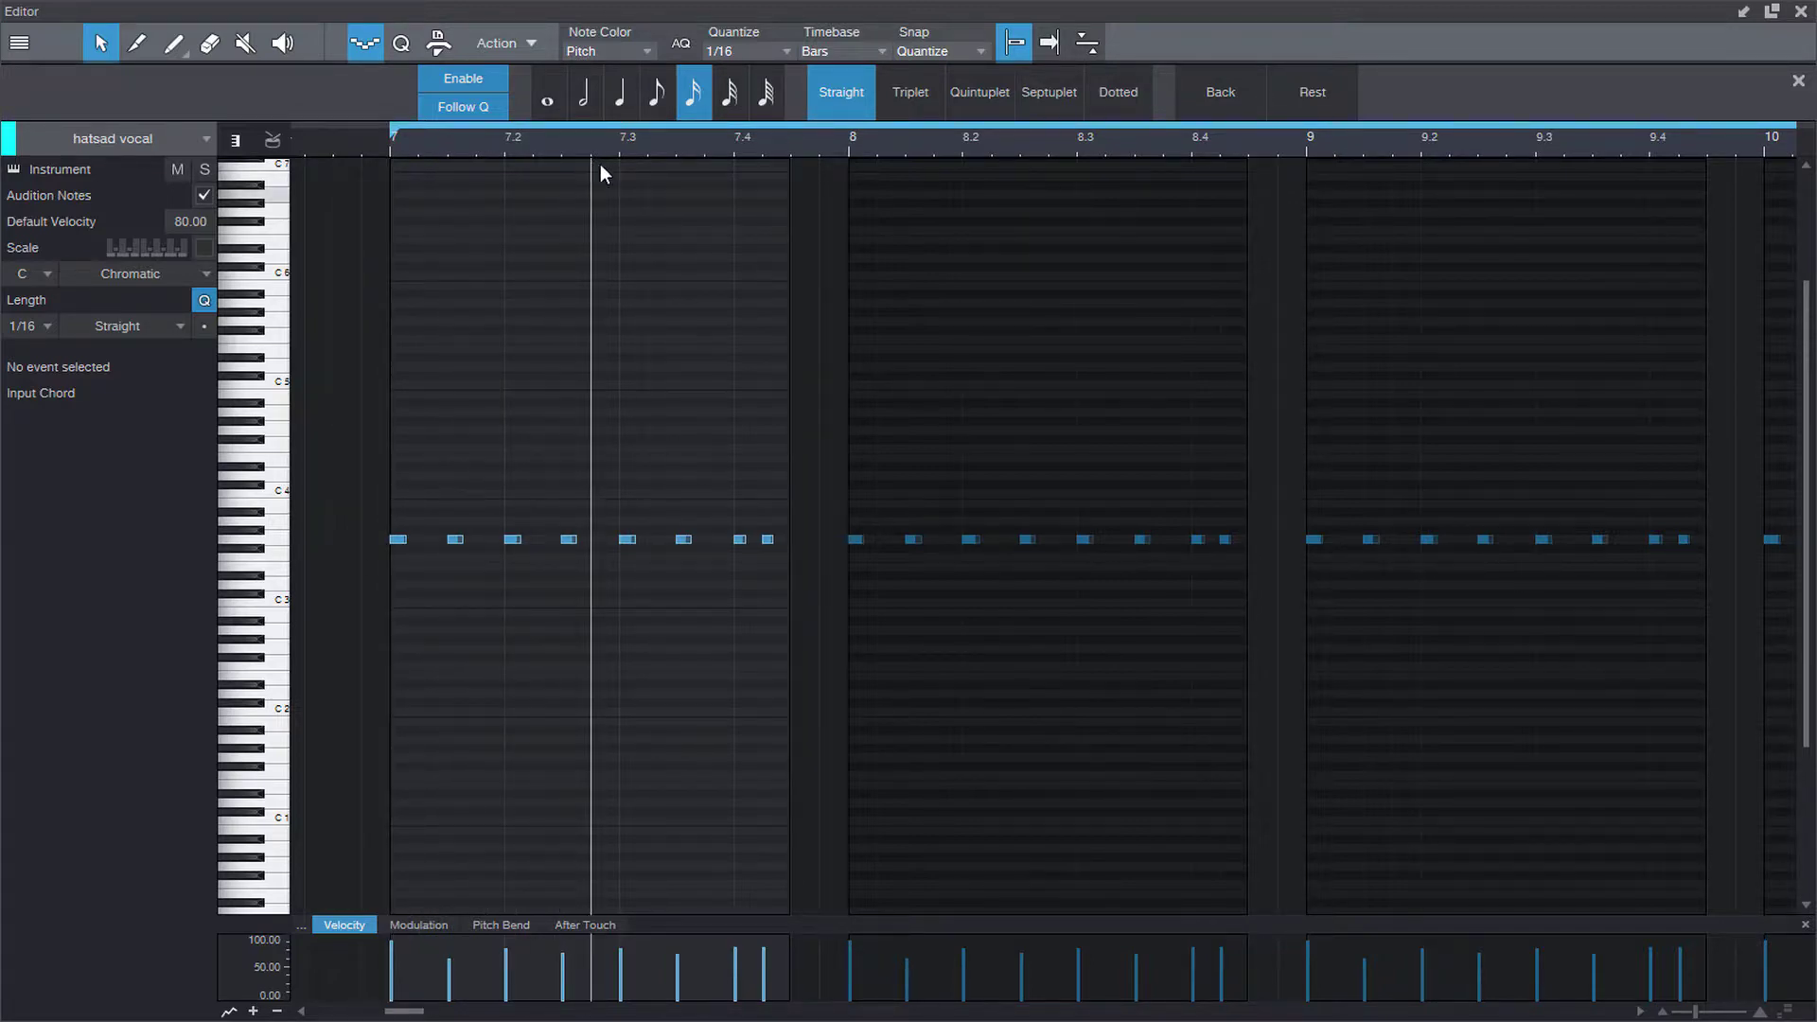
click(912, 93)
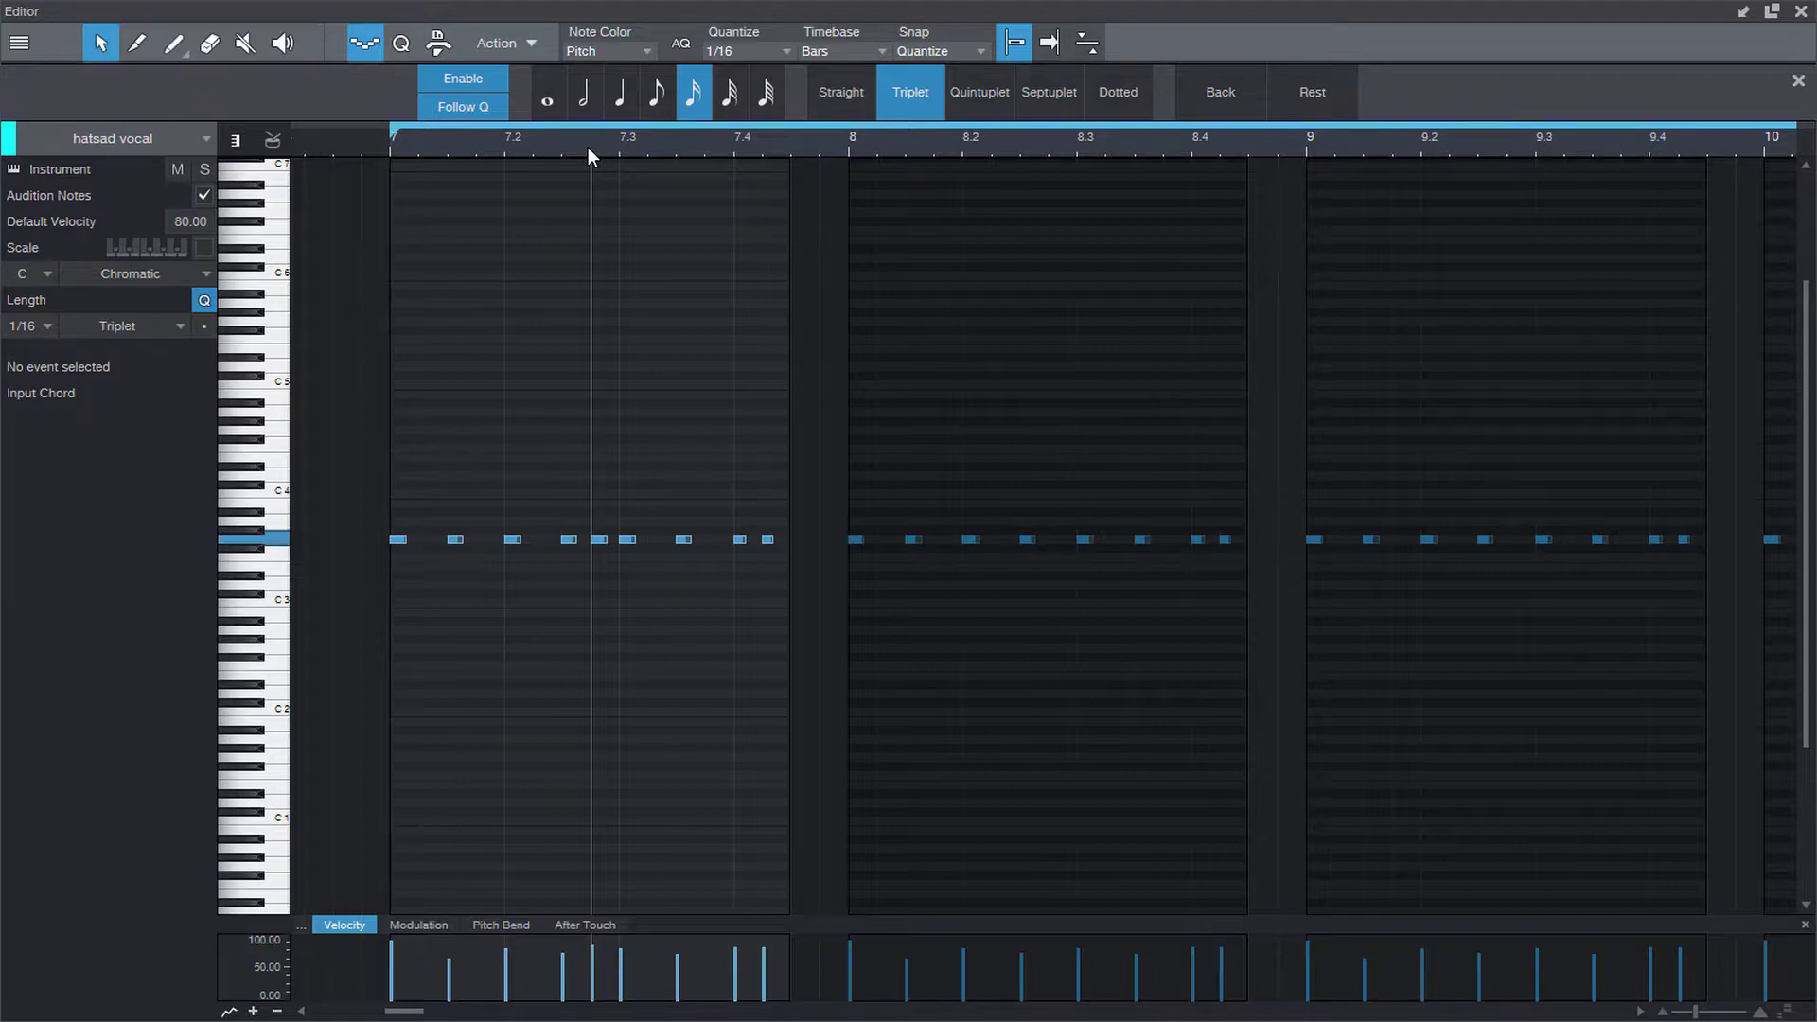
click(394, 149)
key(space)
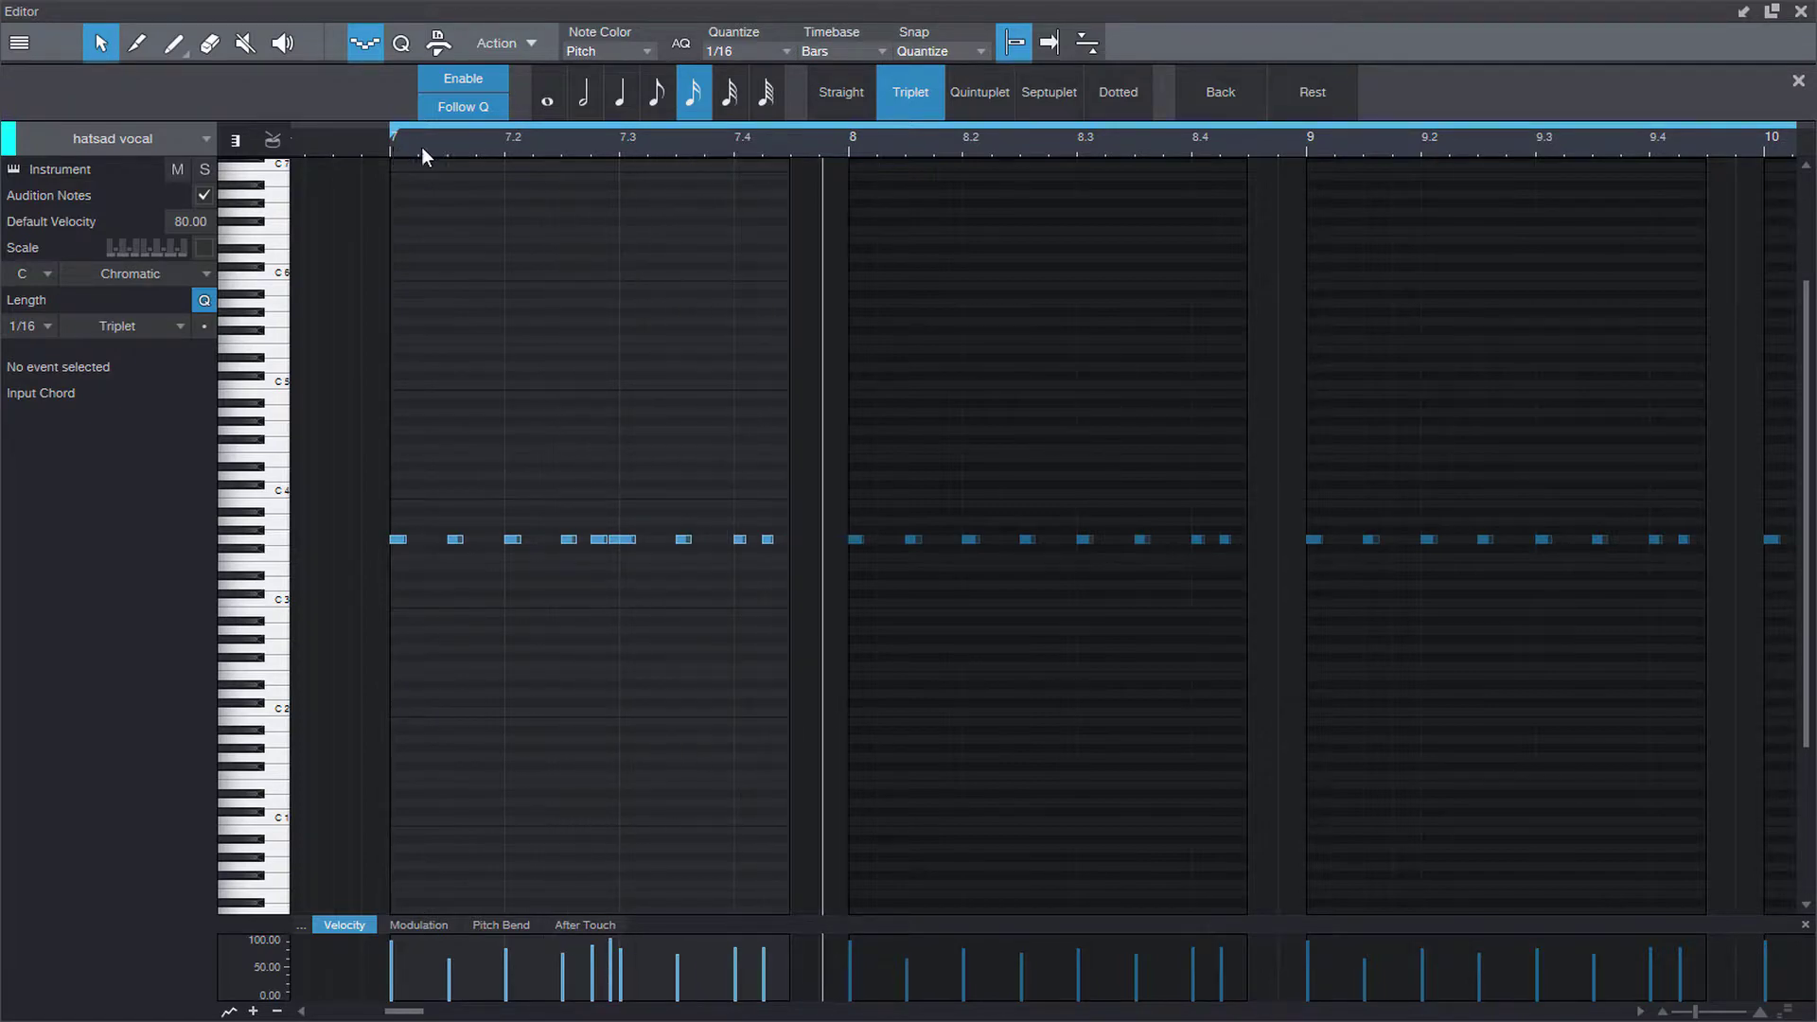
Step: Try adding more 1/16 triplet notes up to 7.3.3, play the pattern from bar 7, and undo the added notes
click(645, 144)
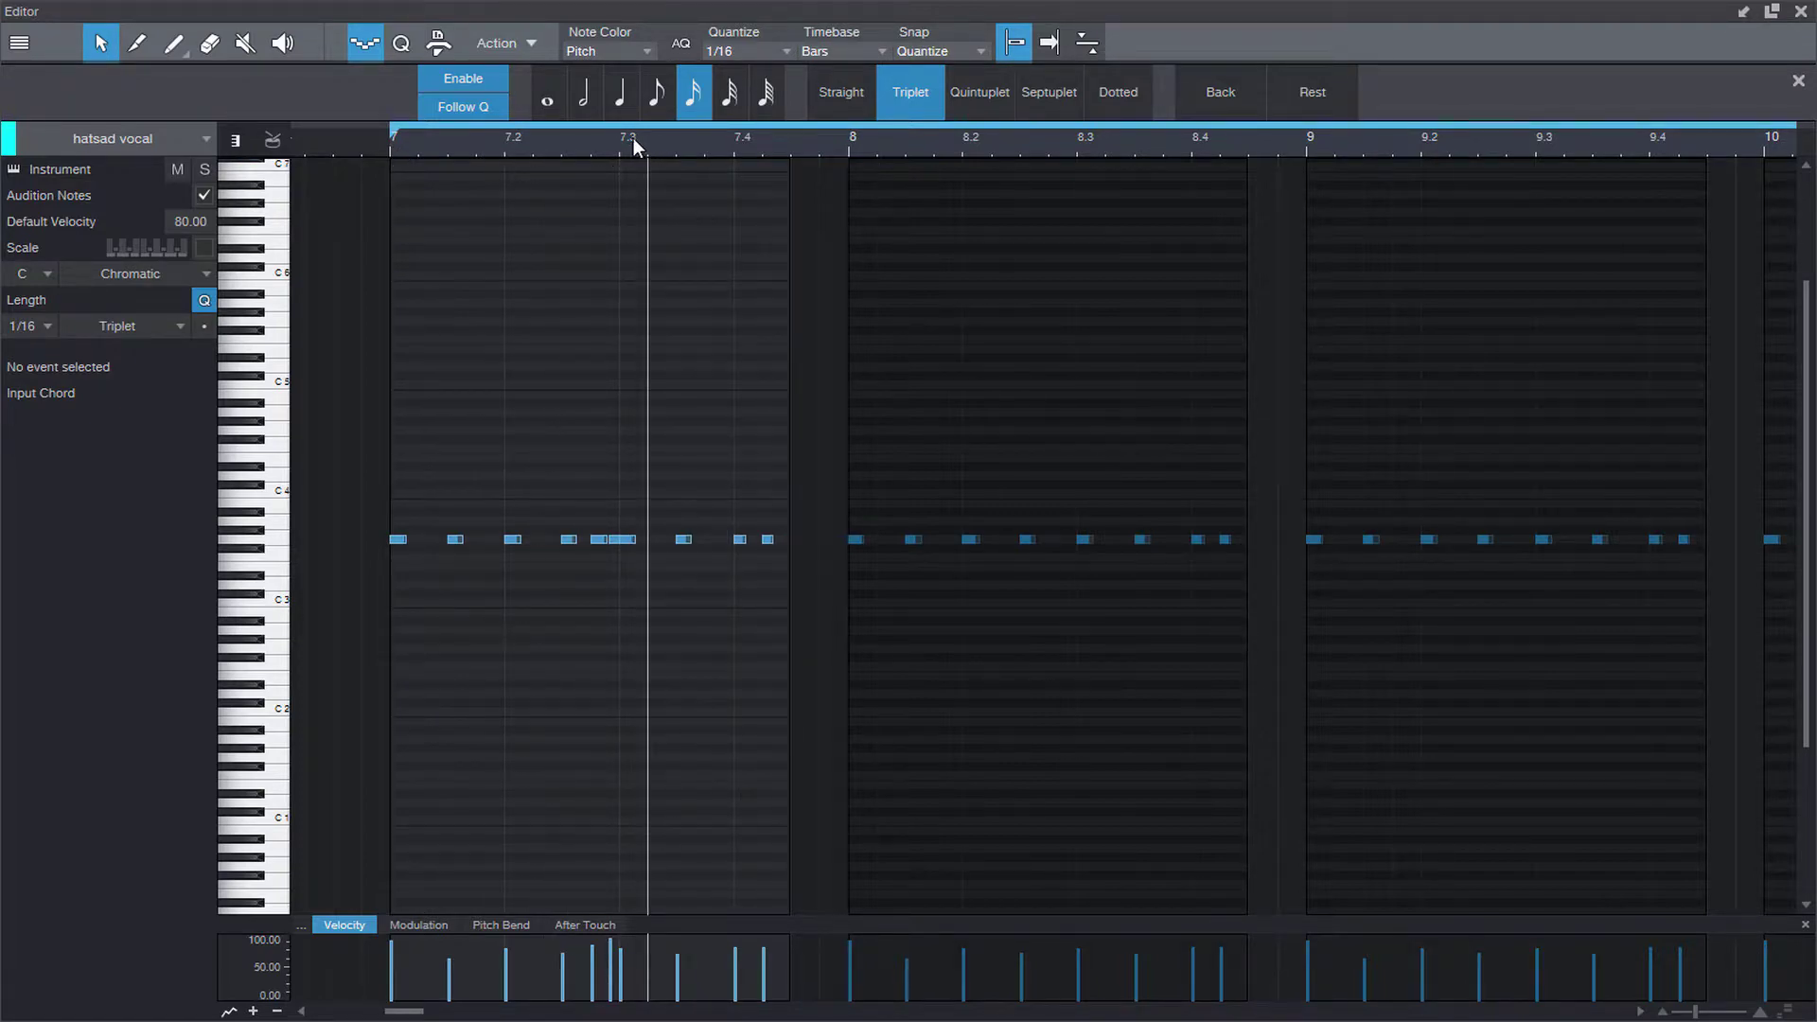
click(632, 141)
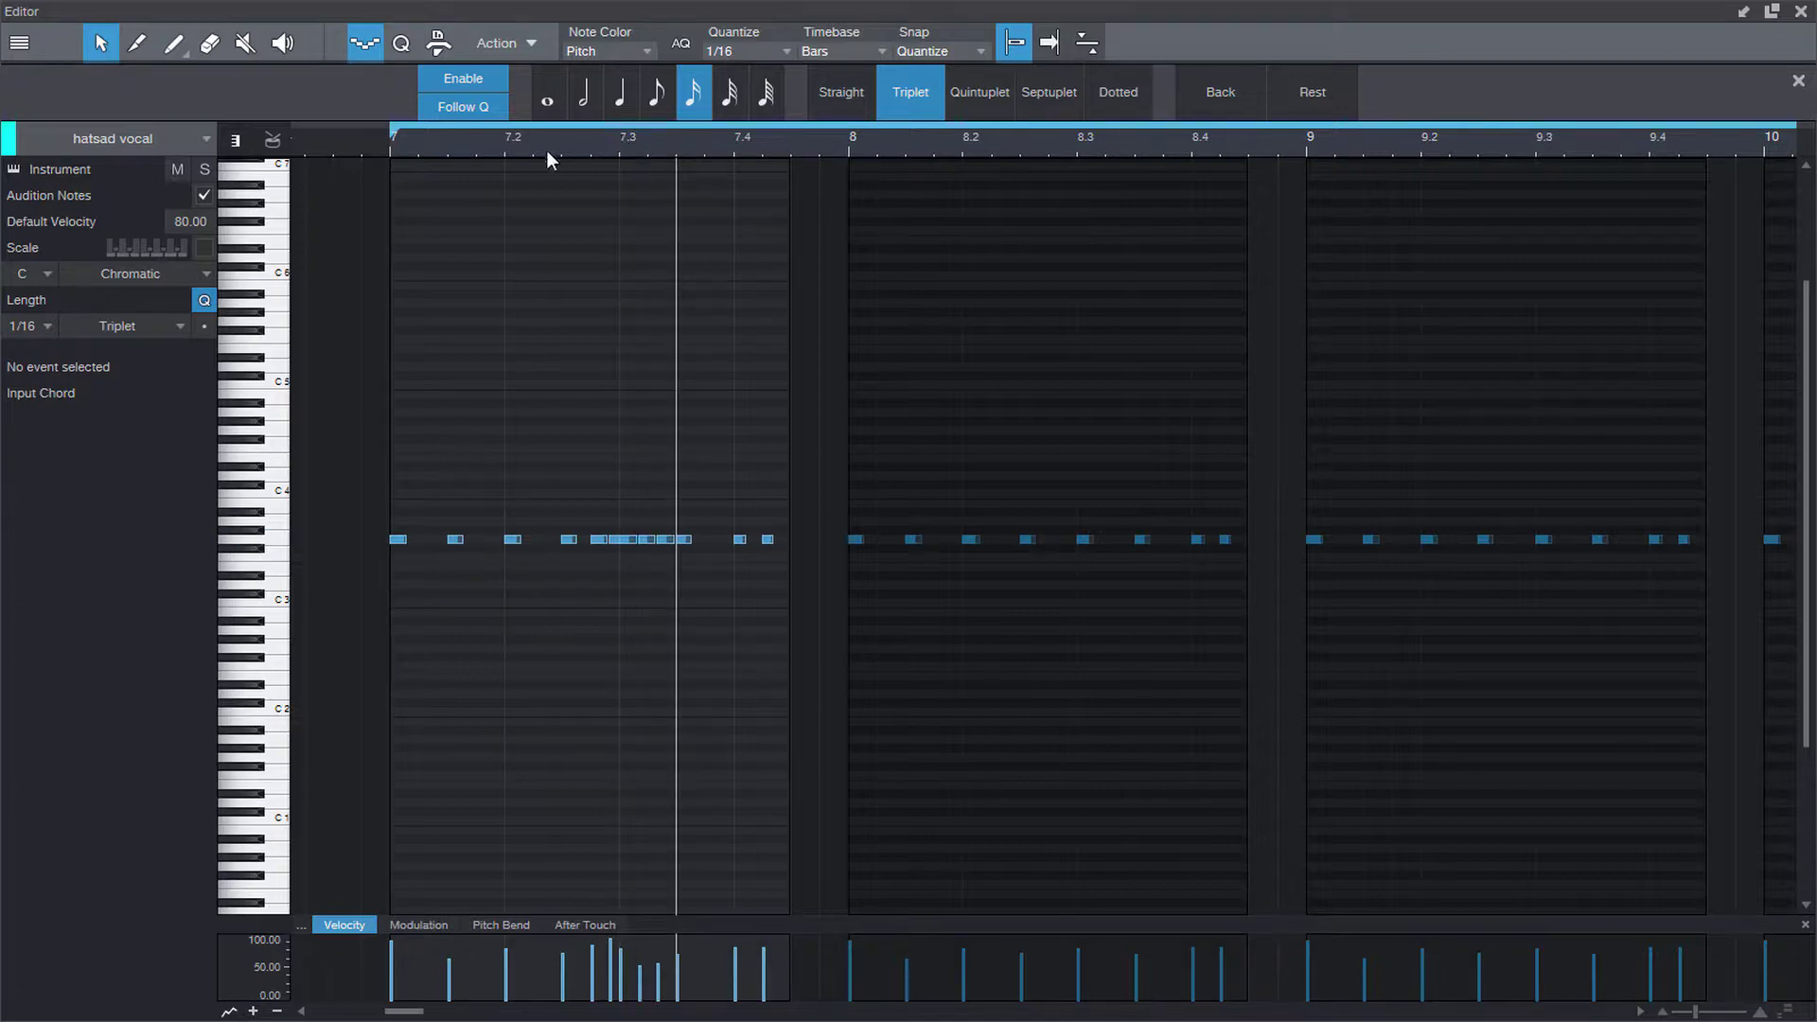
click(401, 151)
key(space)
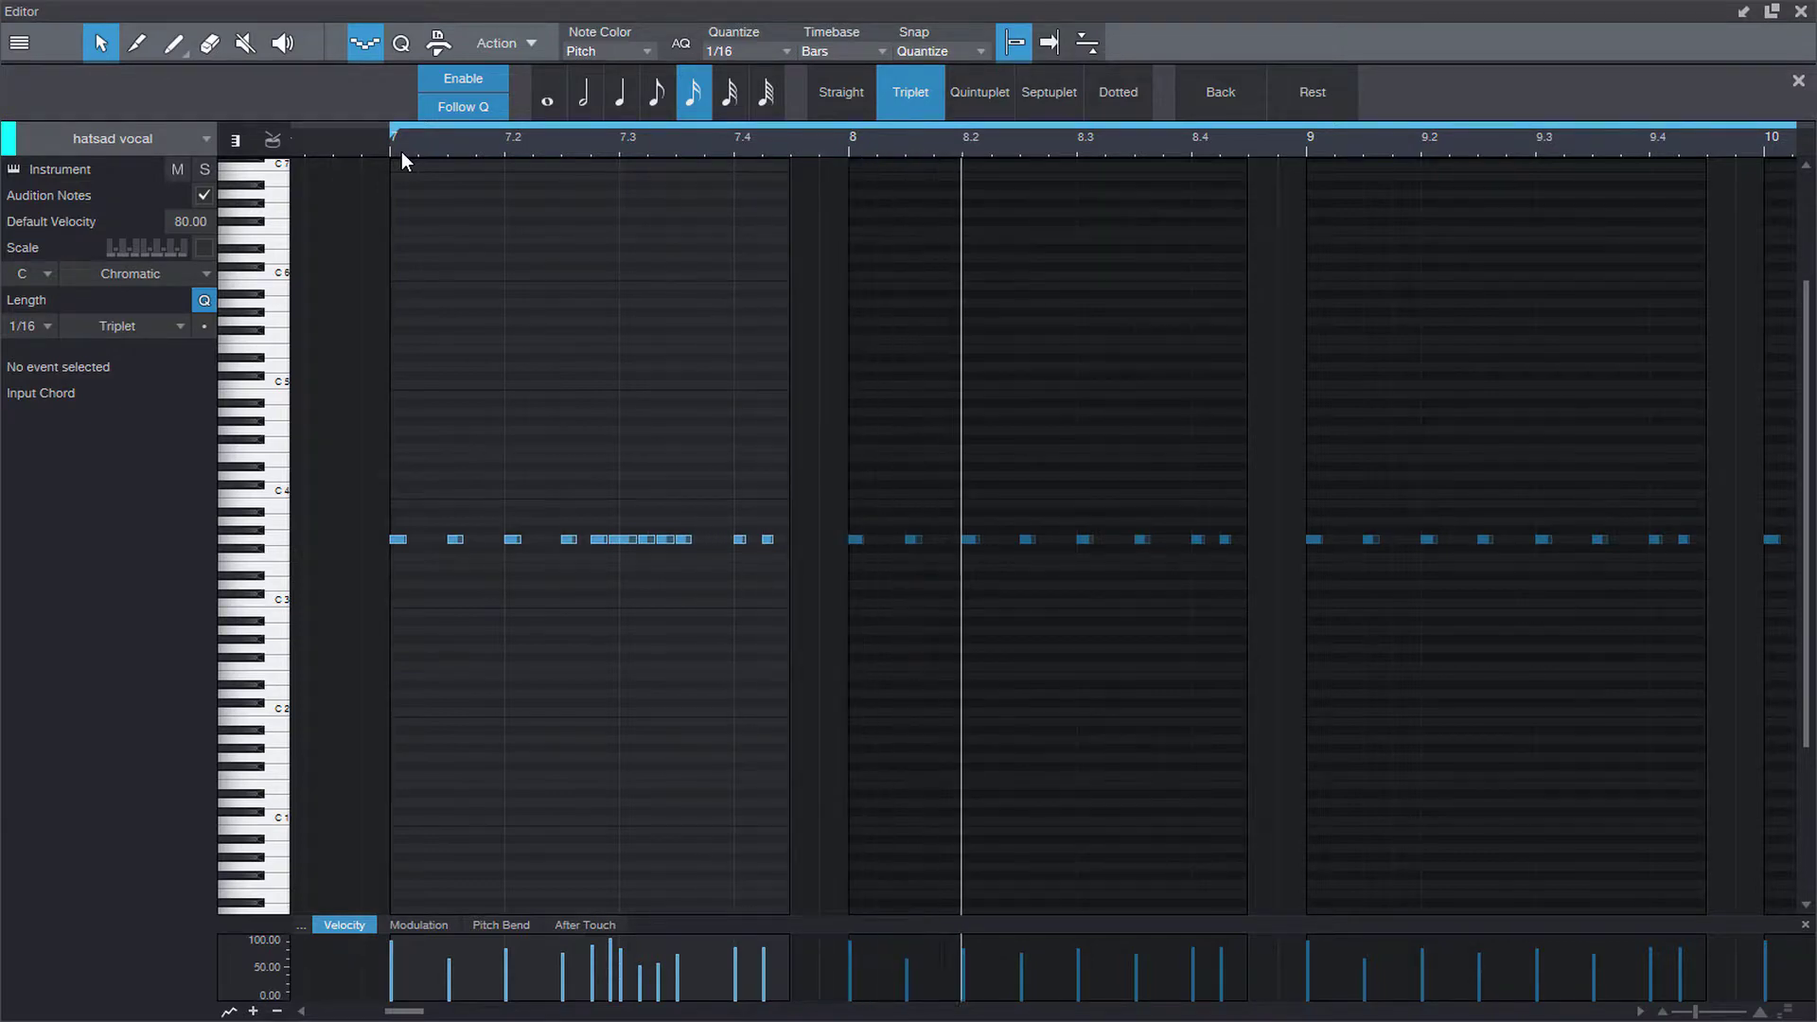
key(space)
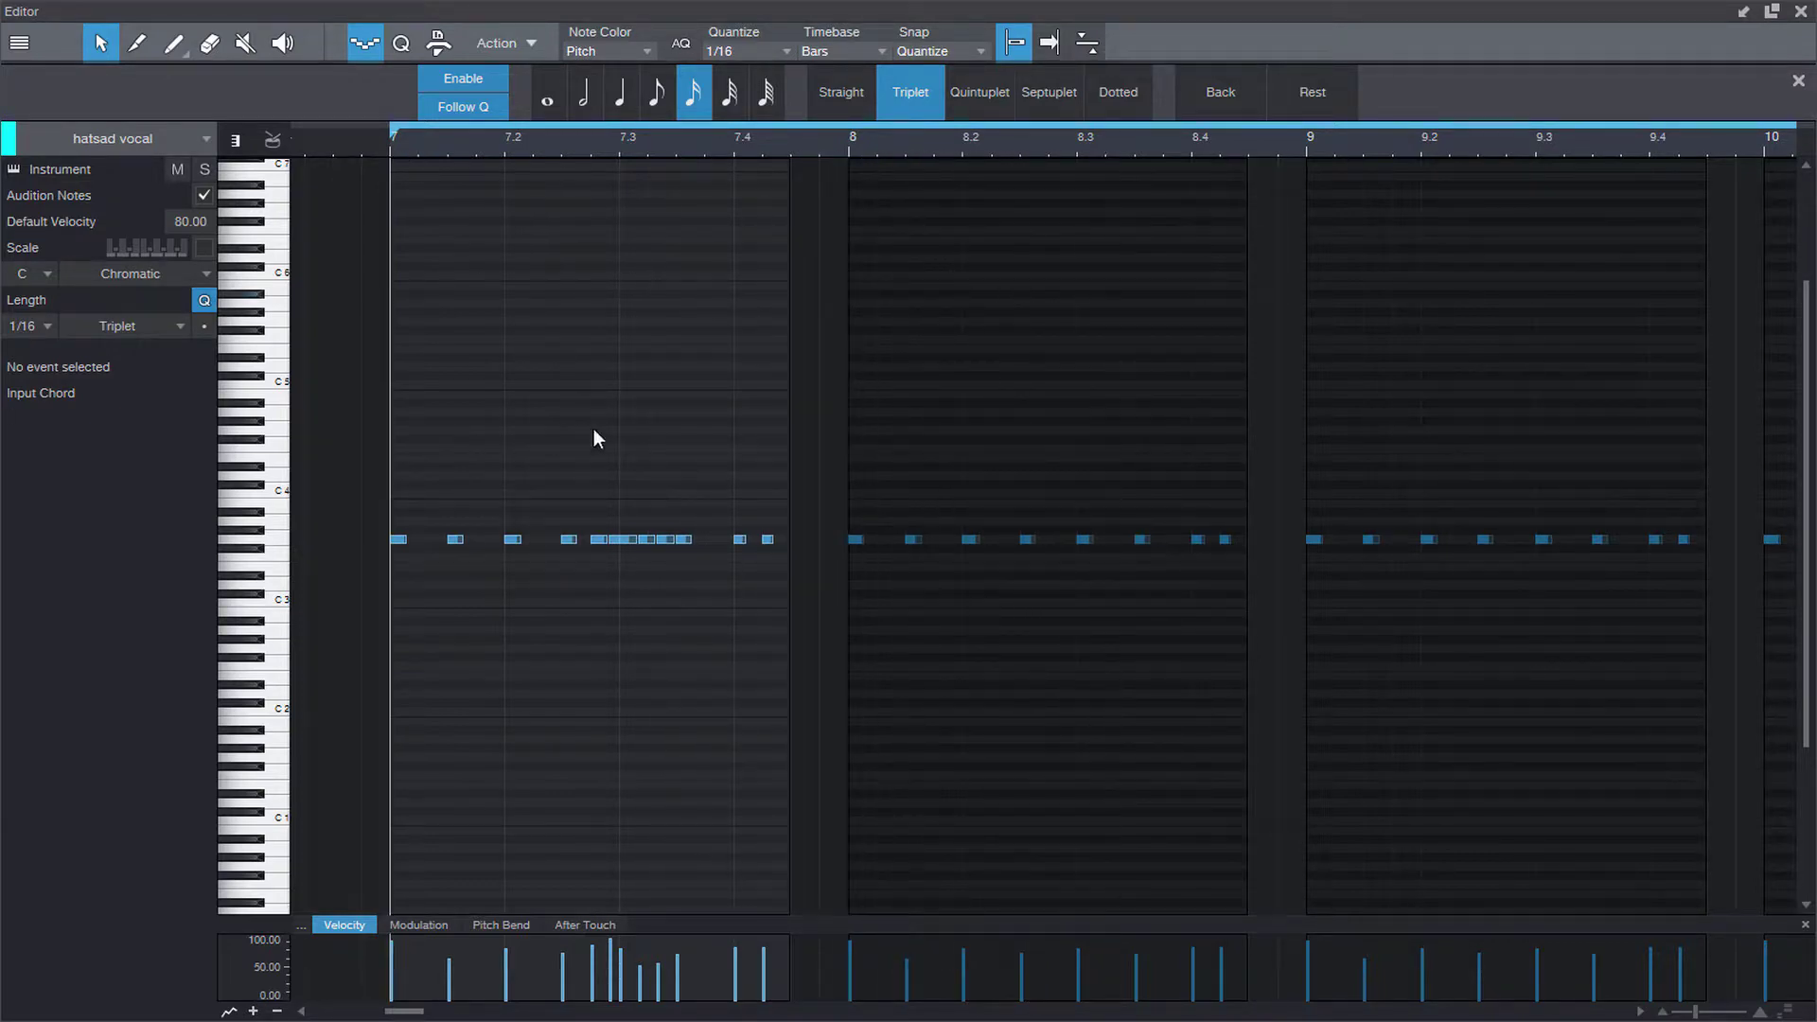
key(BackSpace)
key(BackSpace)
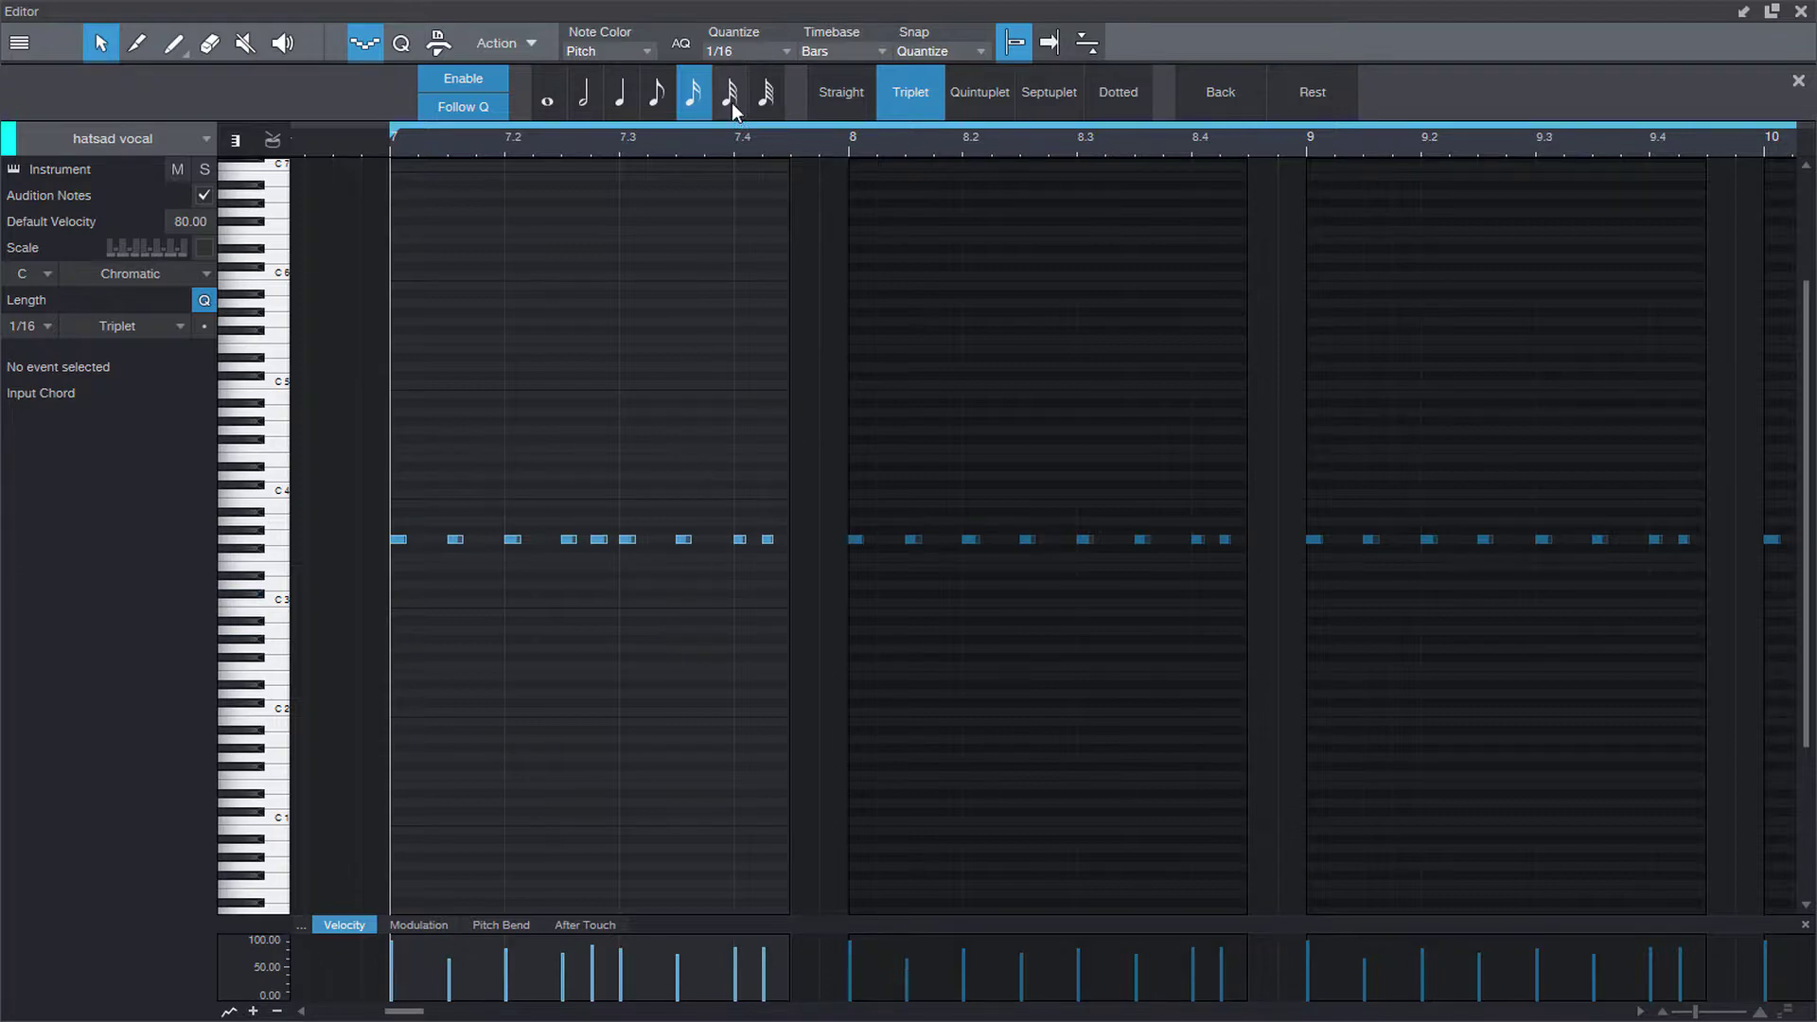
Step: Step-record a run of 1/32 triplet notes from 7.3.3 to 7.4 in the bar 7 hatsad vocal event
click(634, 142)
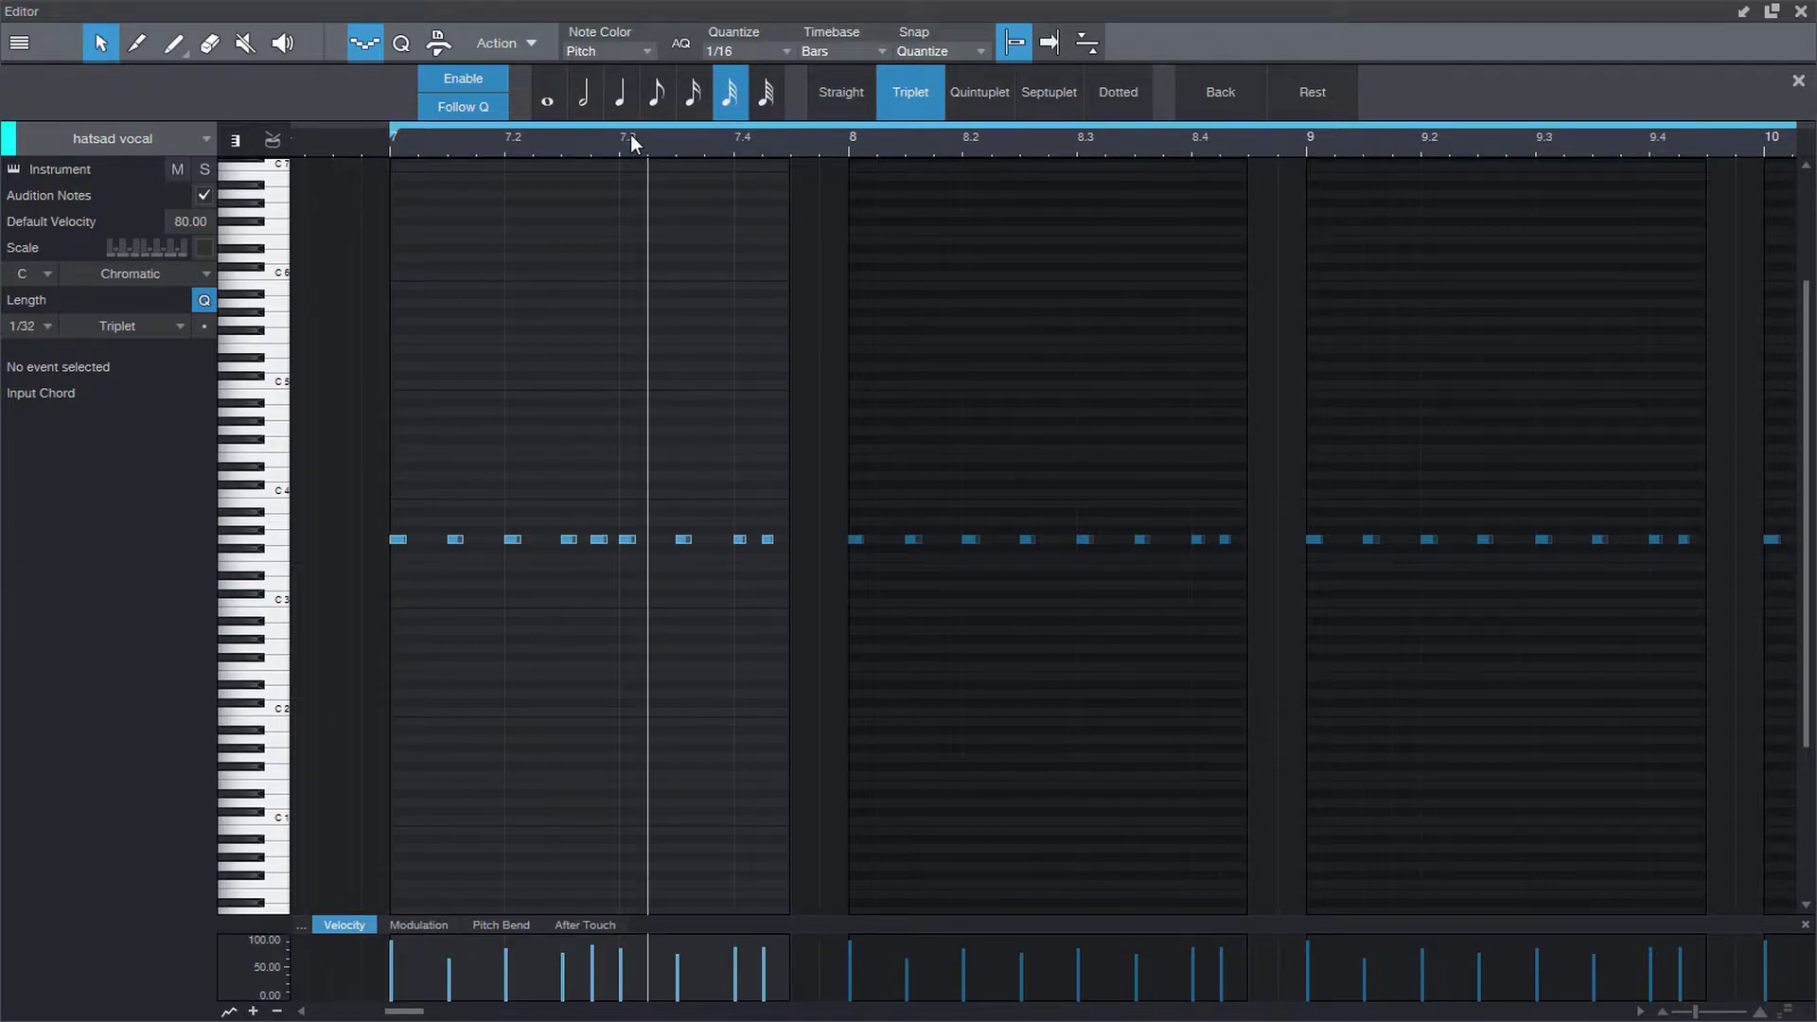
click(628, 142)
click(434, 147)
key(space)
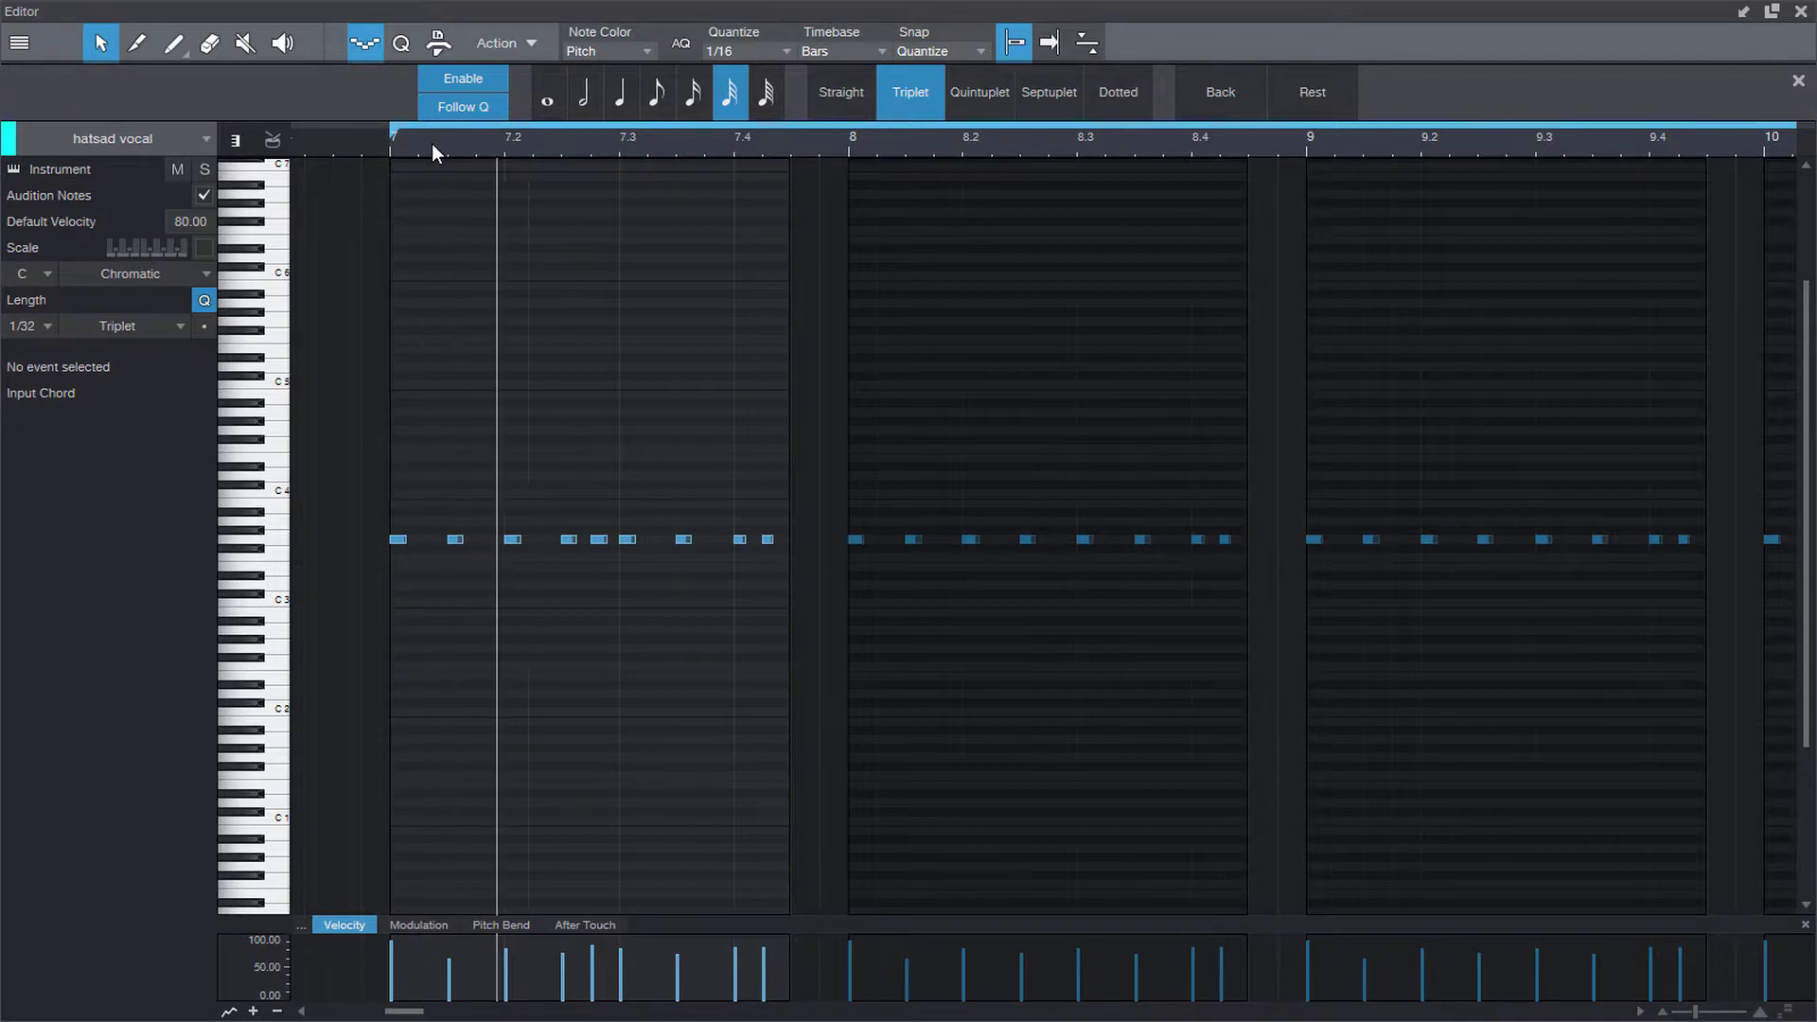
click(409, 144)
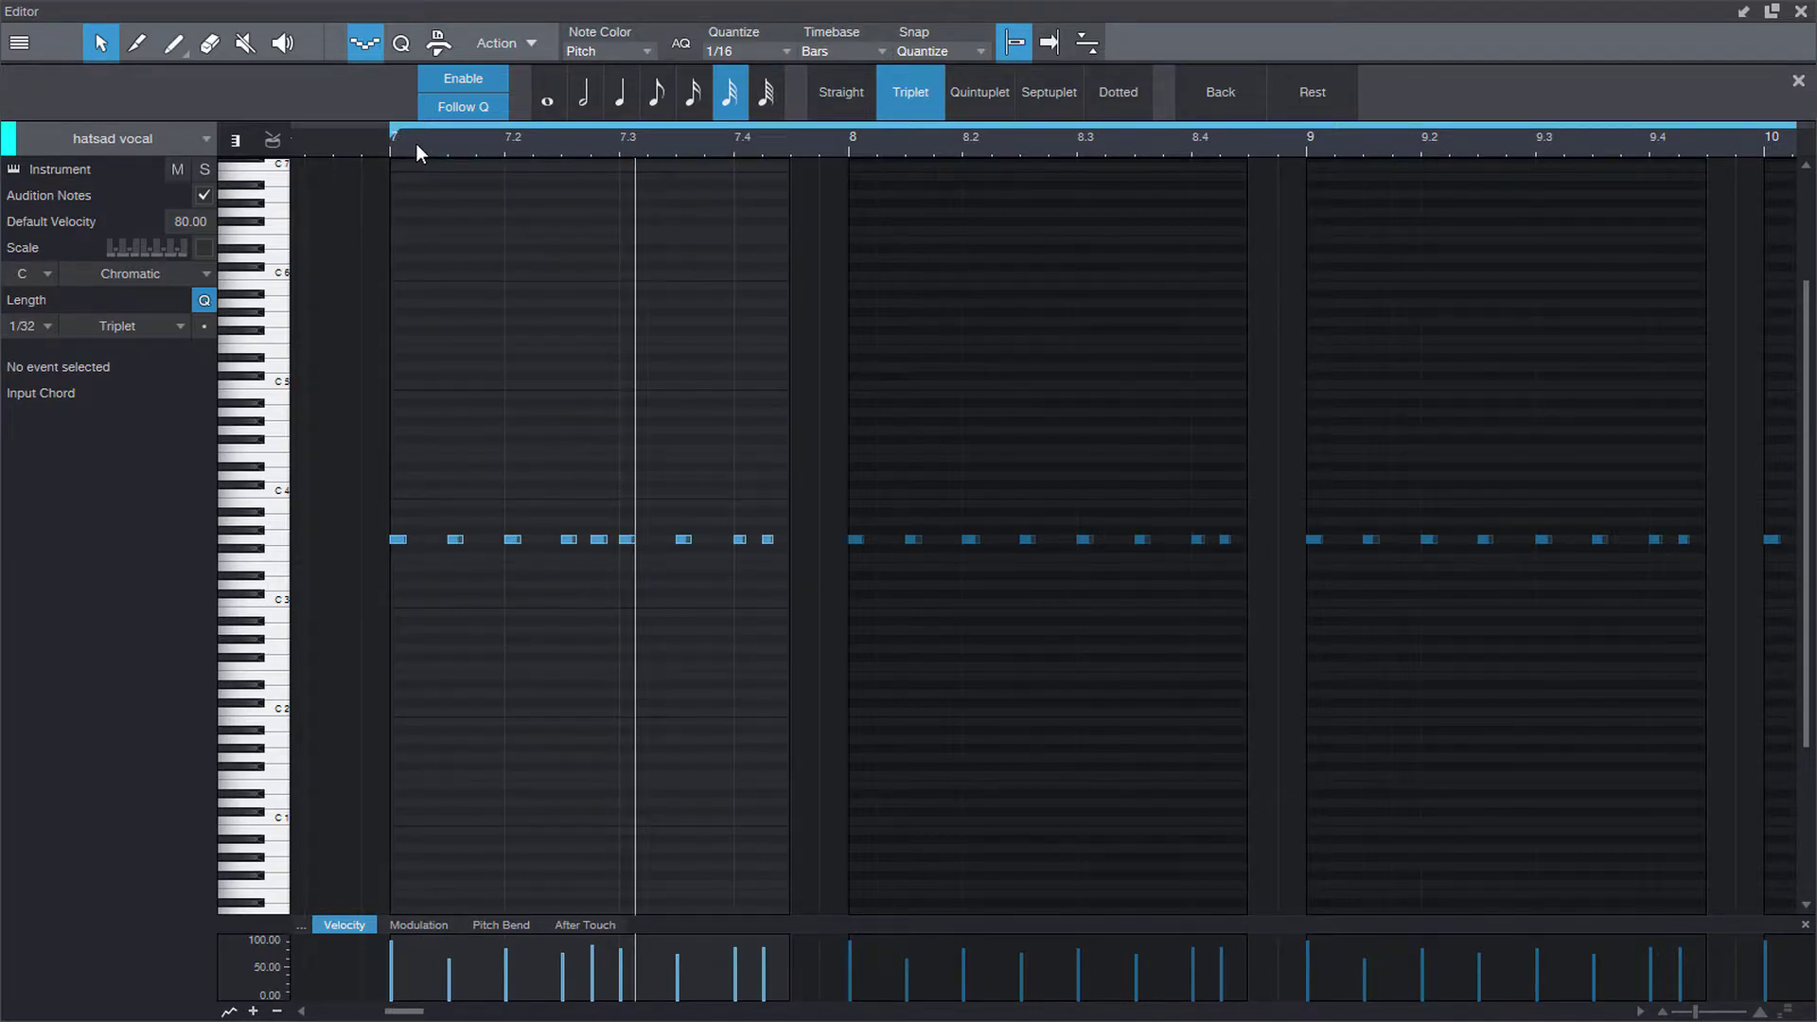
click(685, 144)
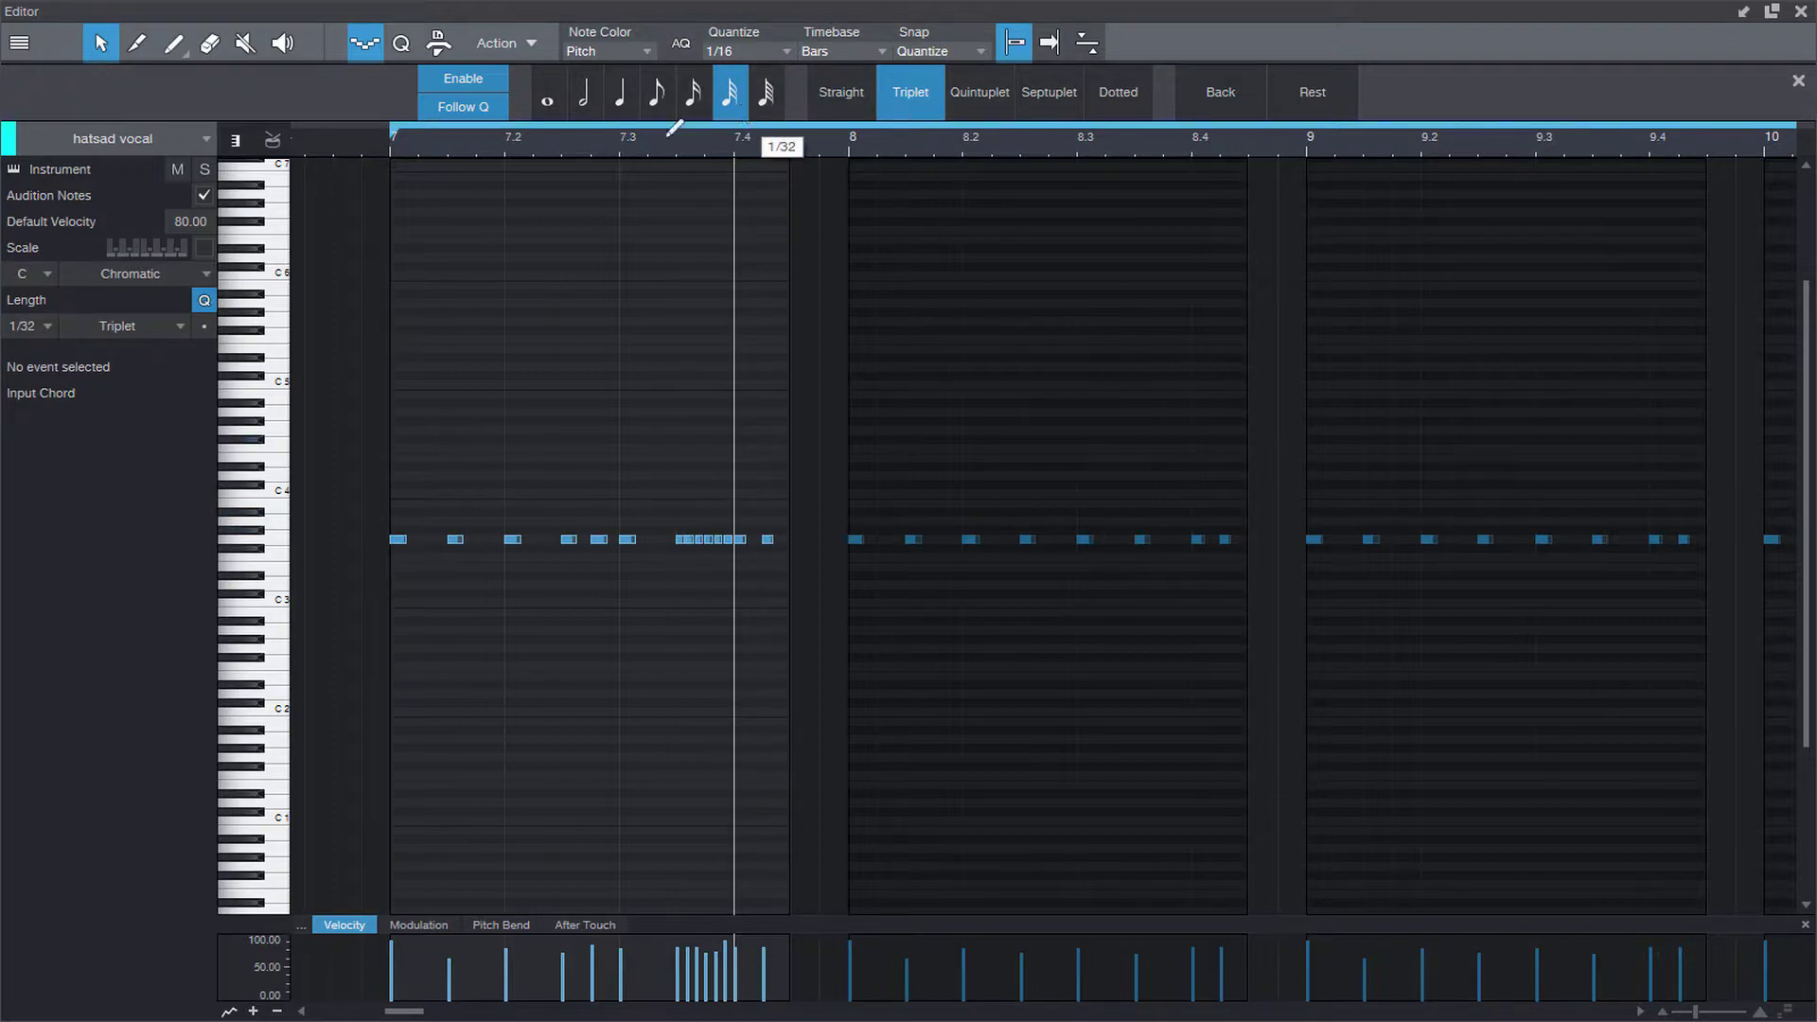
Step: Play the pattern from bar 7 and adjust the velocity of the triplet notes just before 7.4
click(392, 140)
key(space)
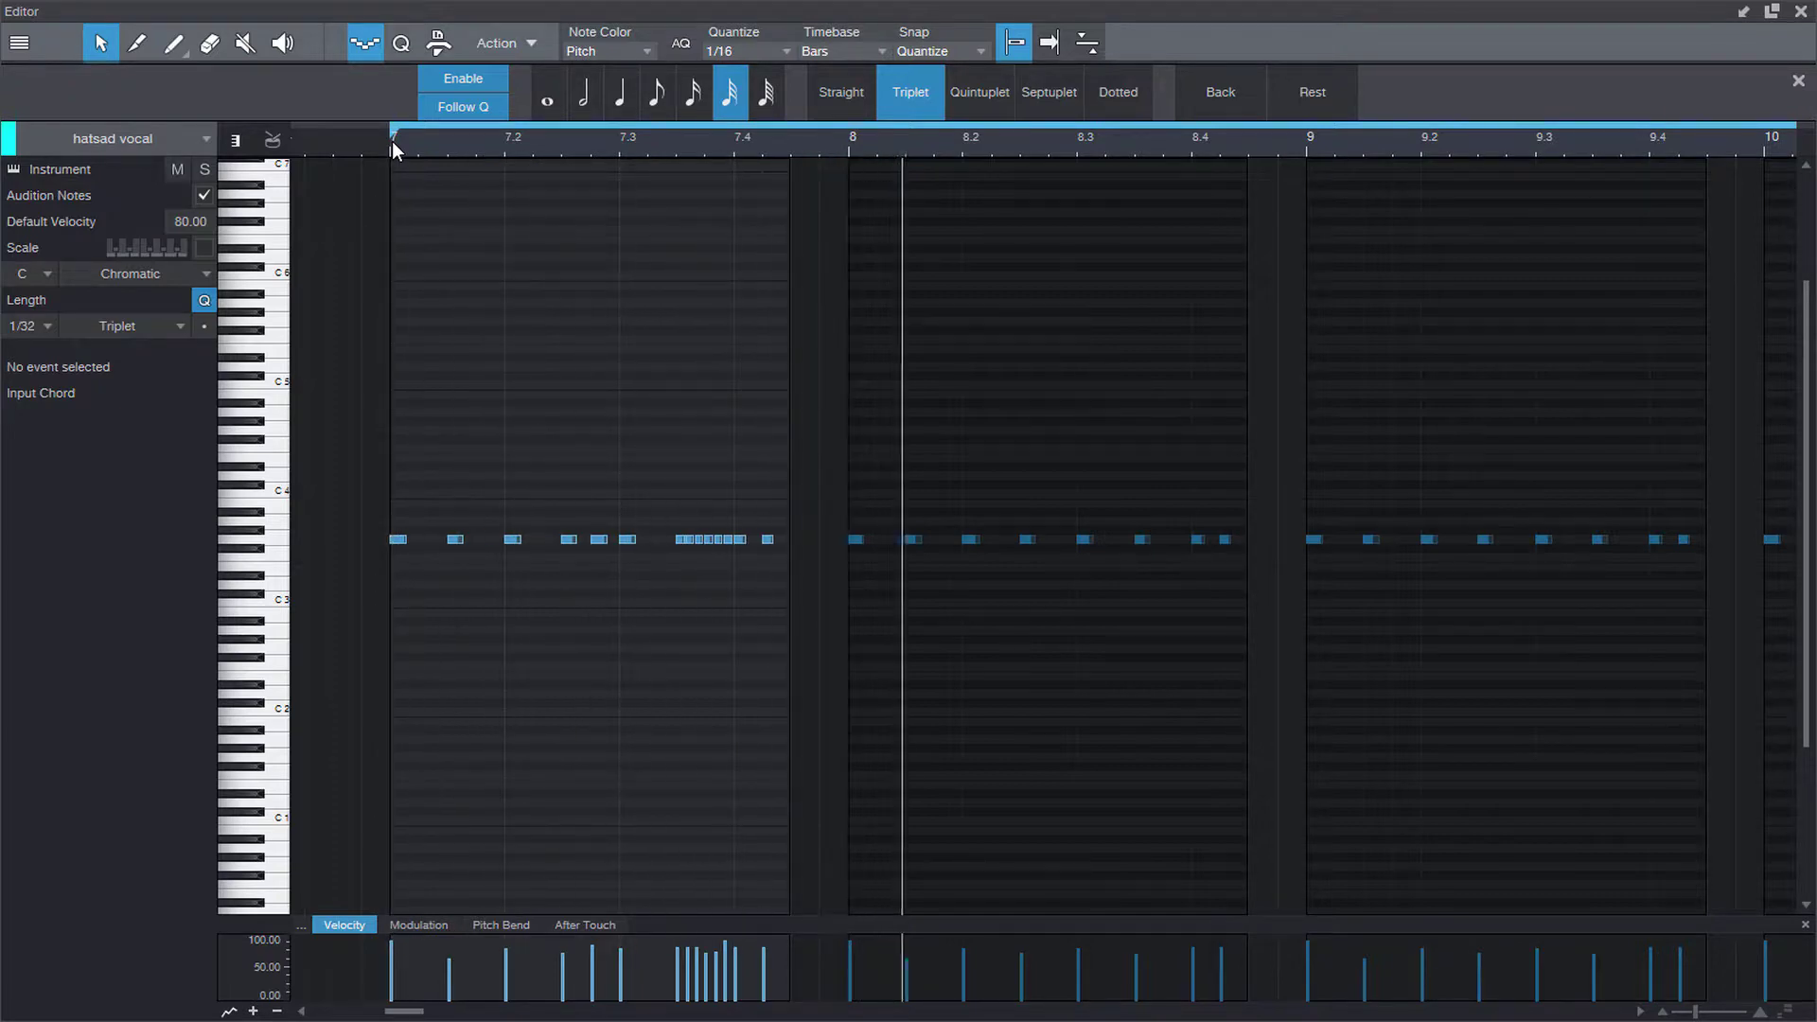
click(391, 140)
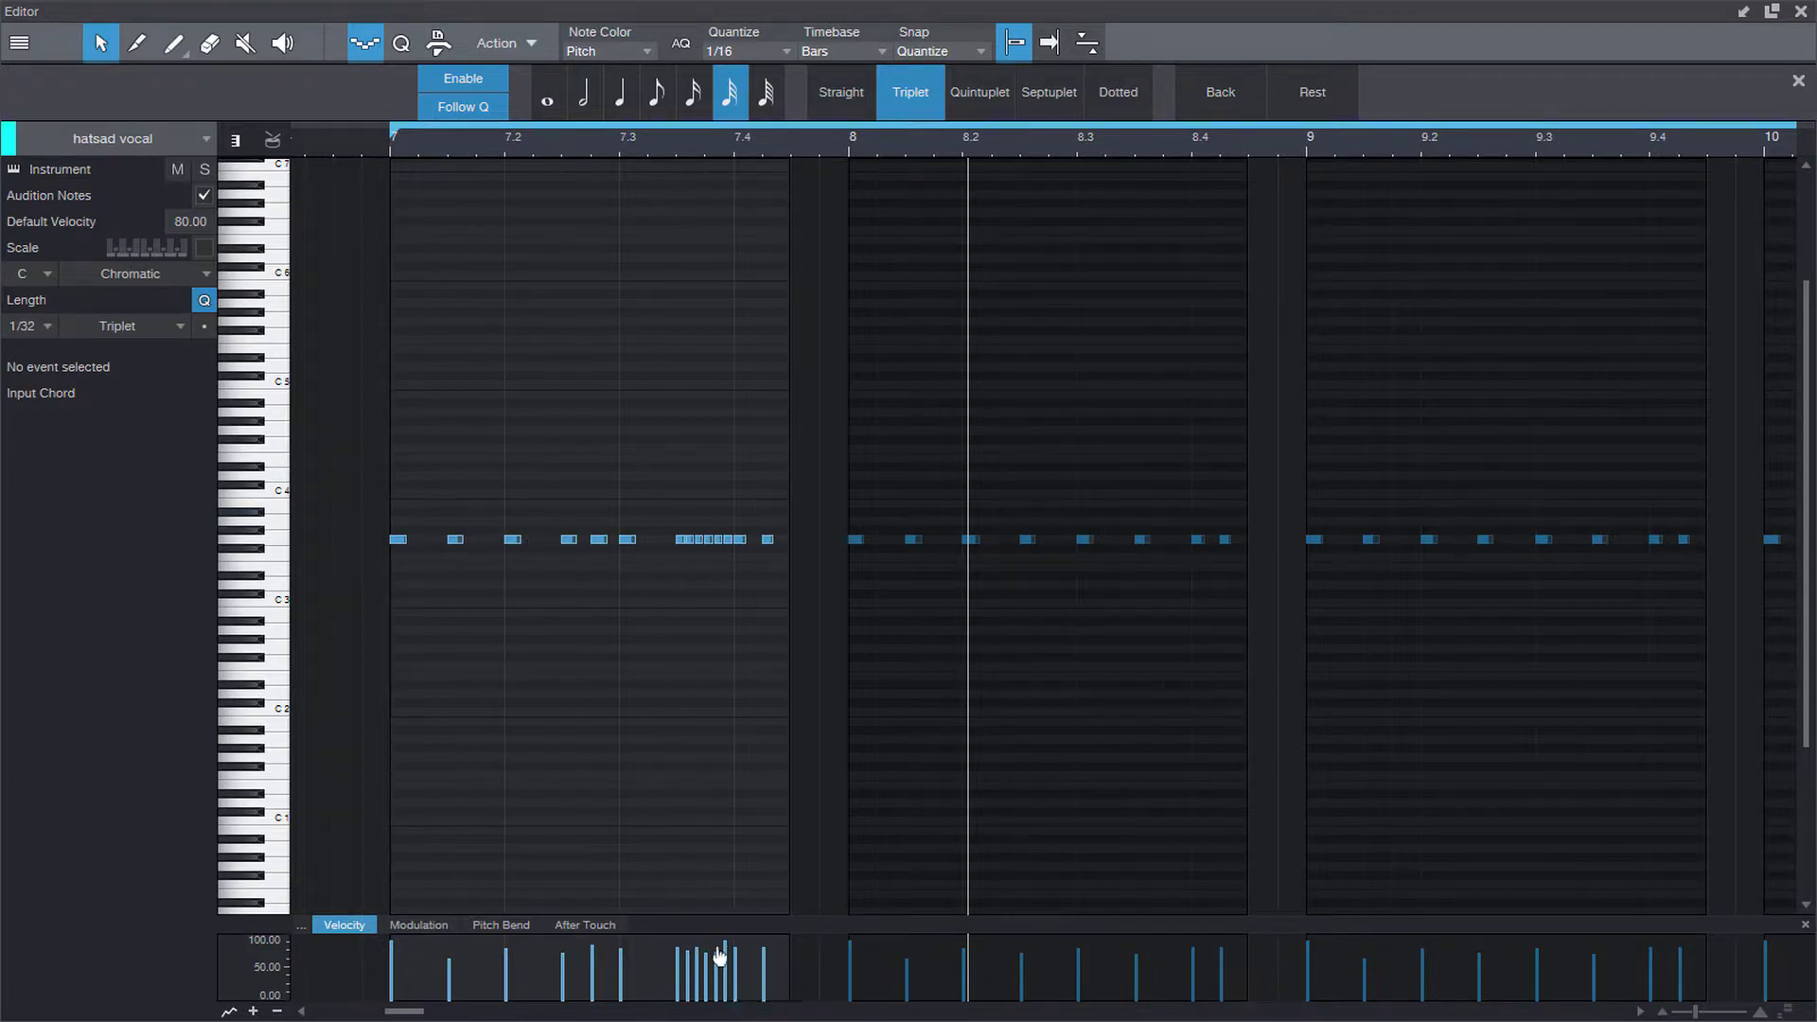
drag(721, 954, 725, 959)
Step: Switch the note editor's quantize value to 1/8 and back to 1/16
click(762, 57)
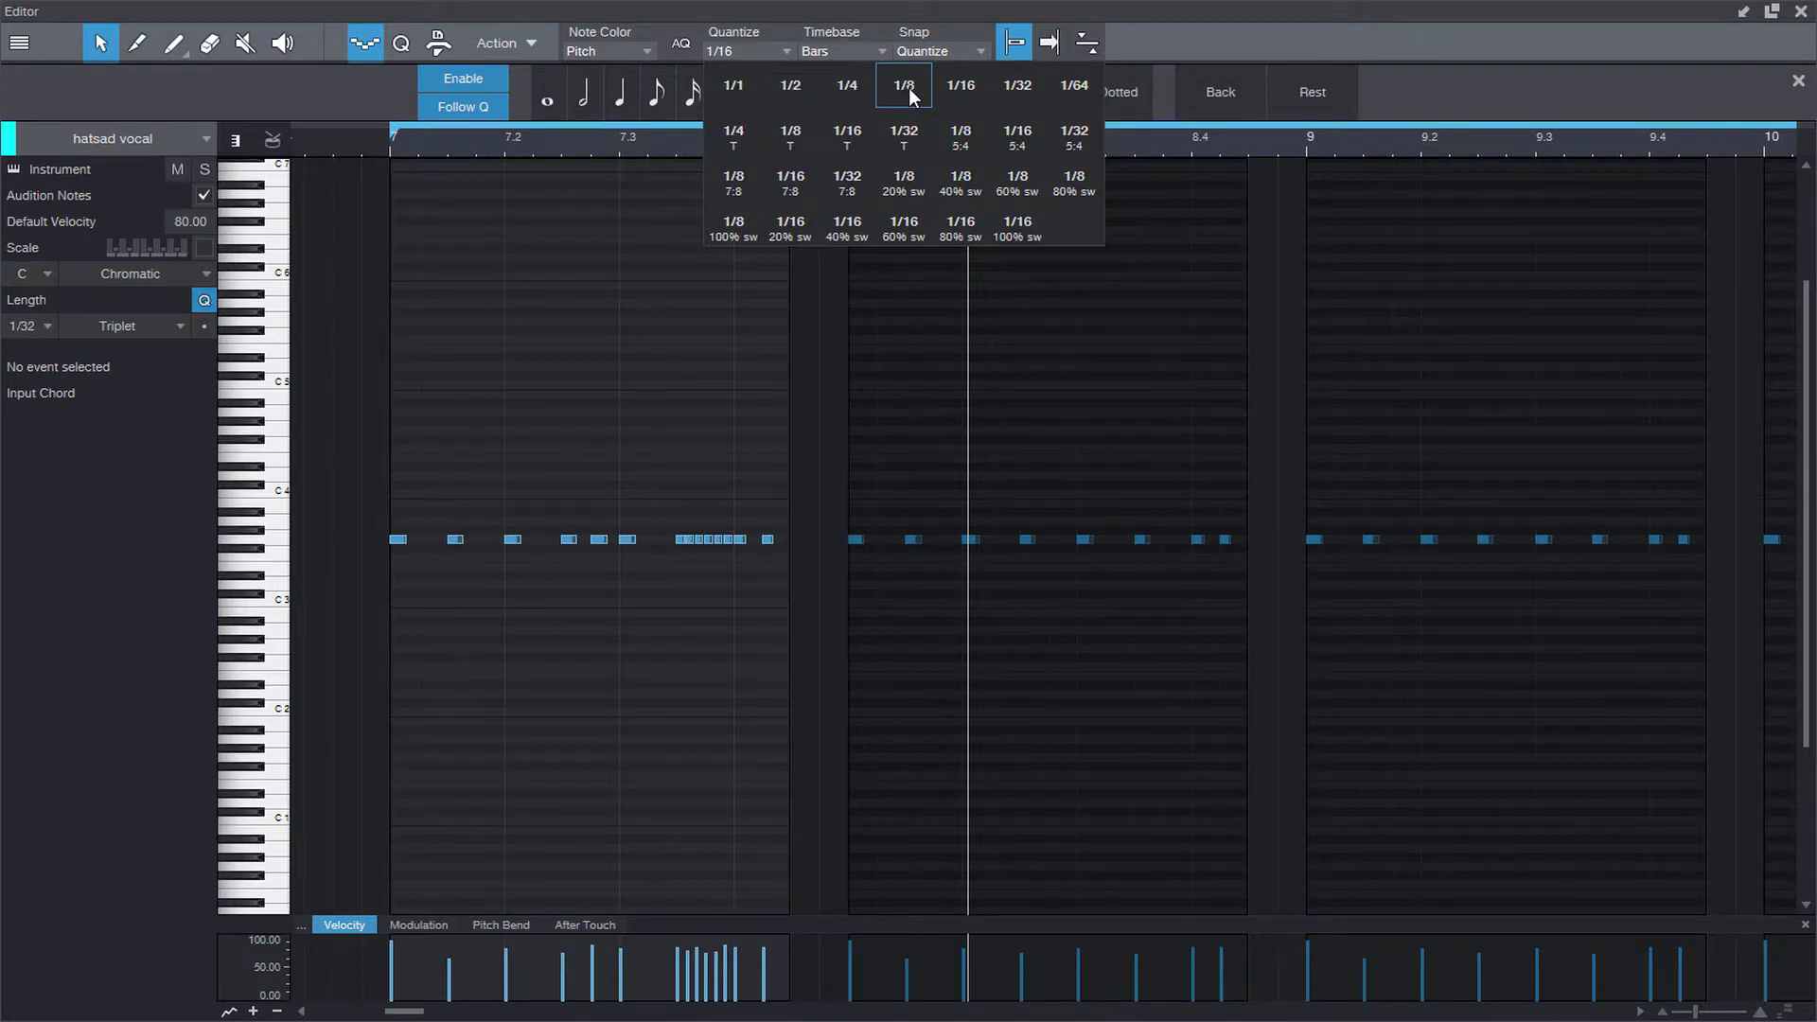
click(903, 83)
click(767, 57)
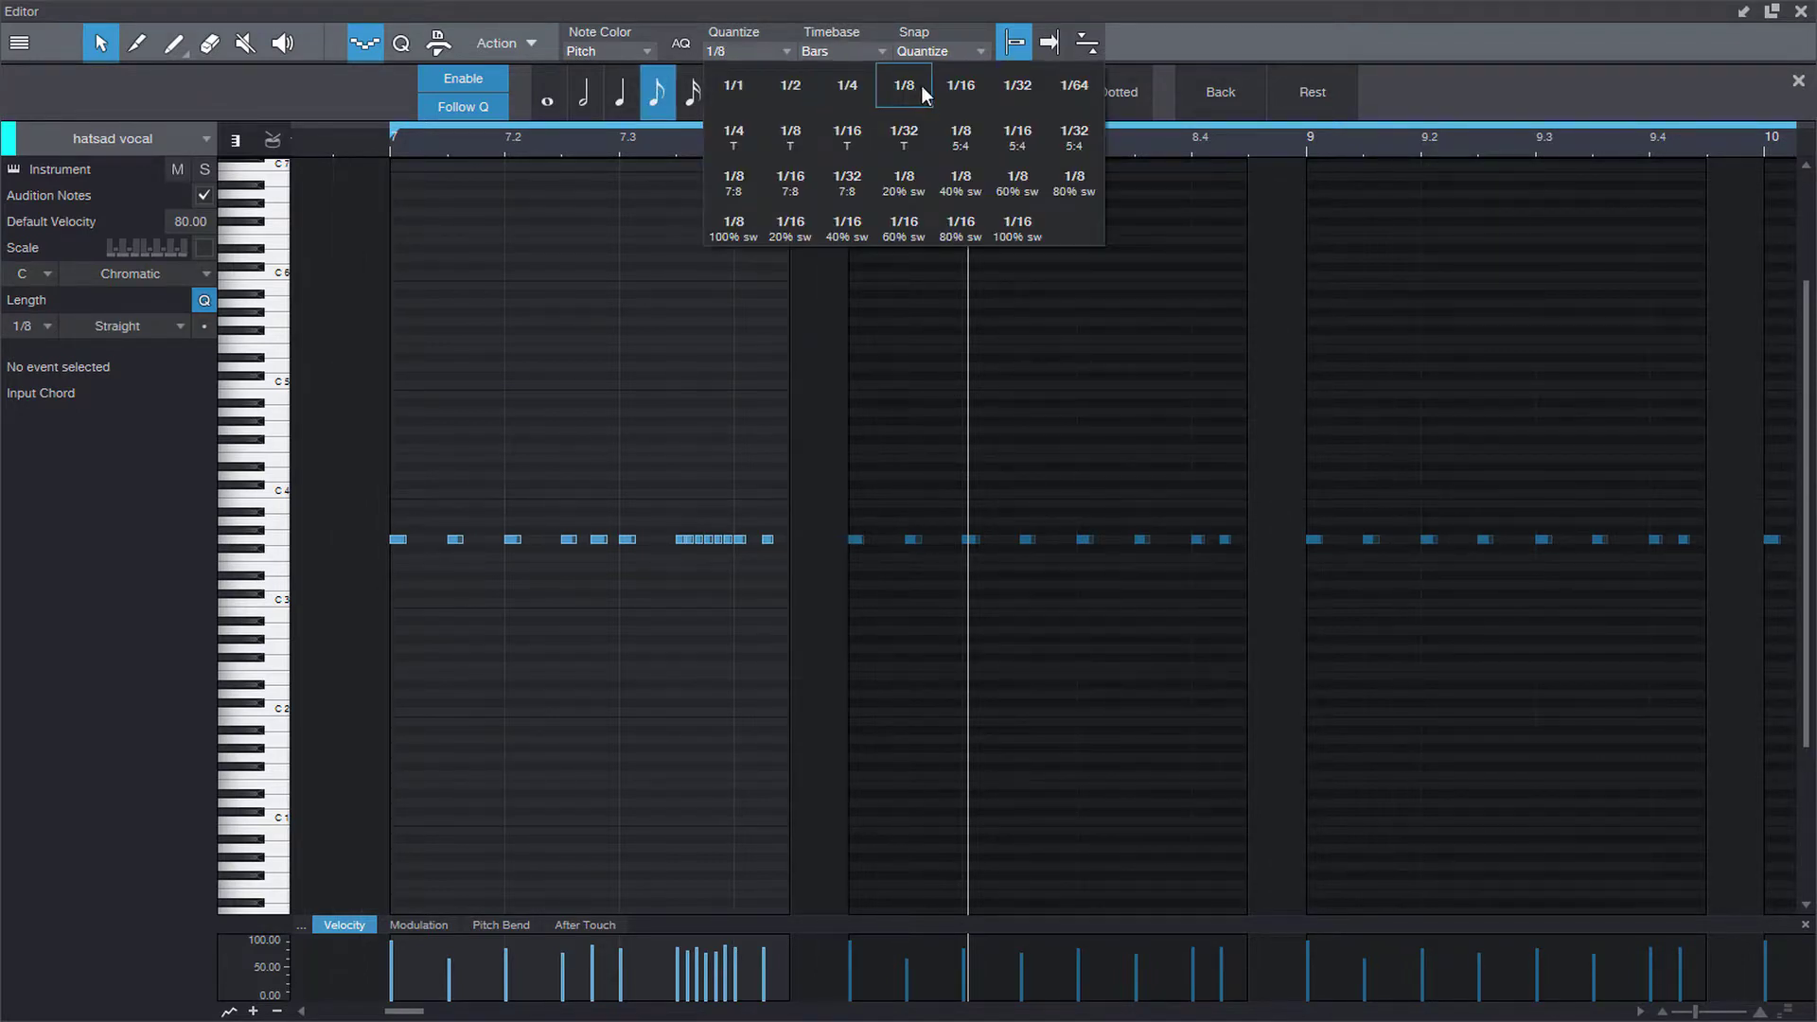
click(960, 86)
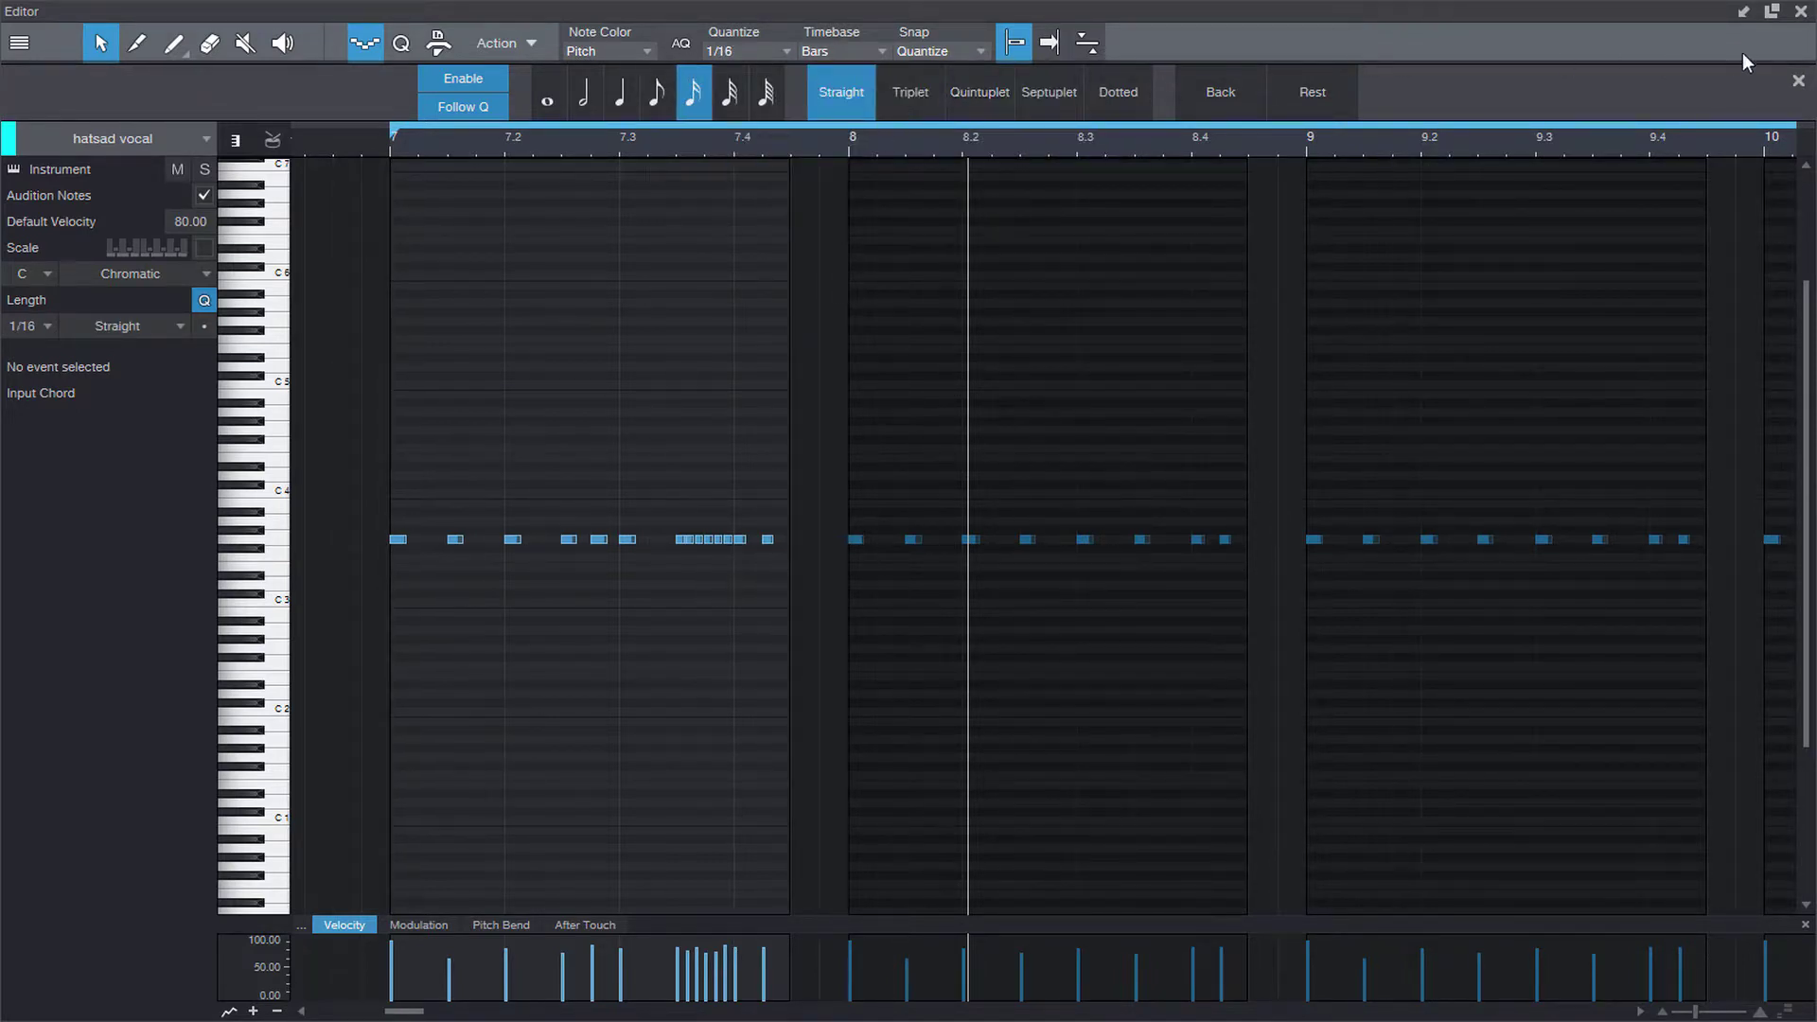
Step: Close step recording and the note editor, and play the arrangement from bar 7
click(1797, 81)
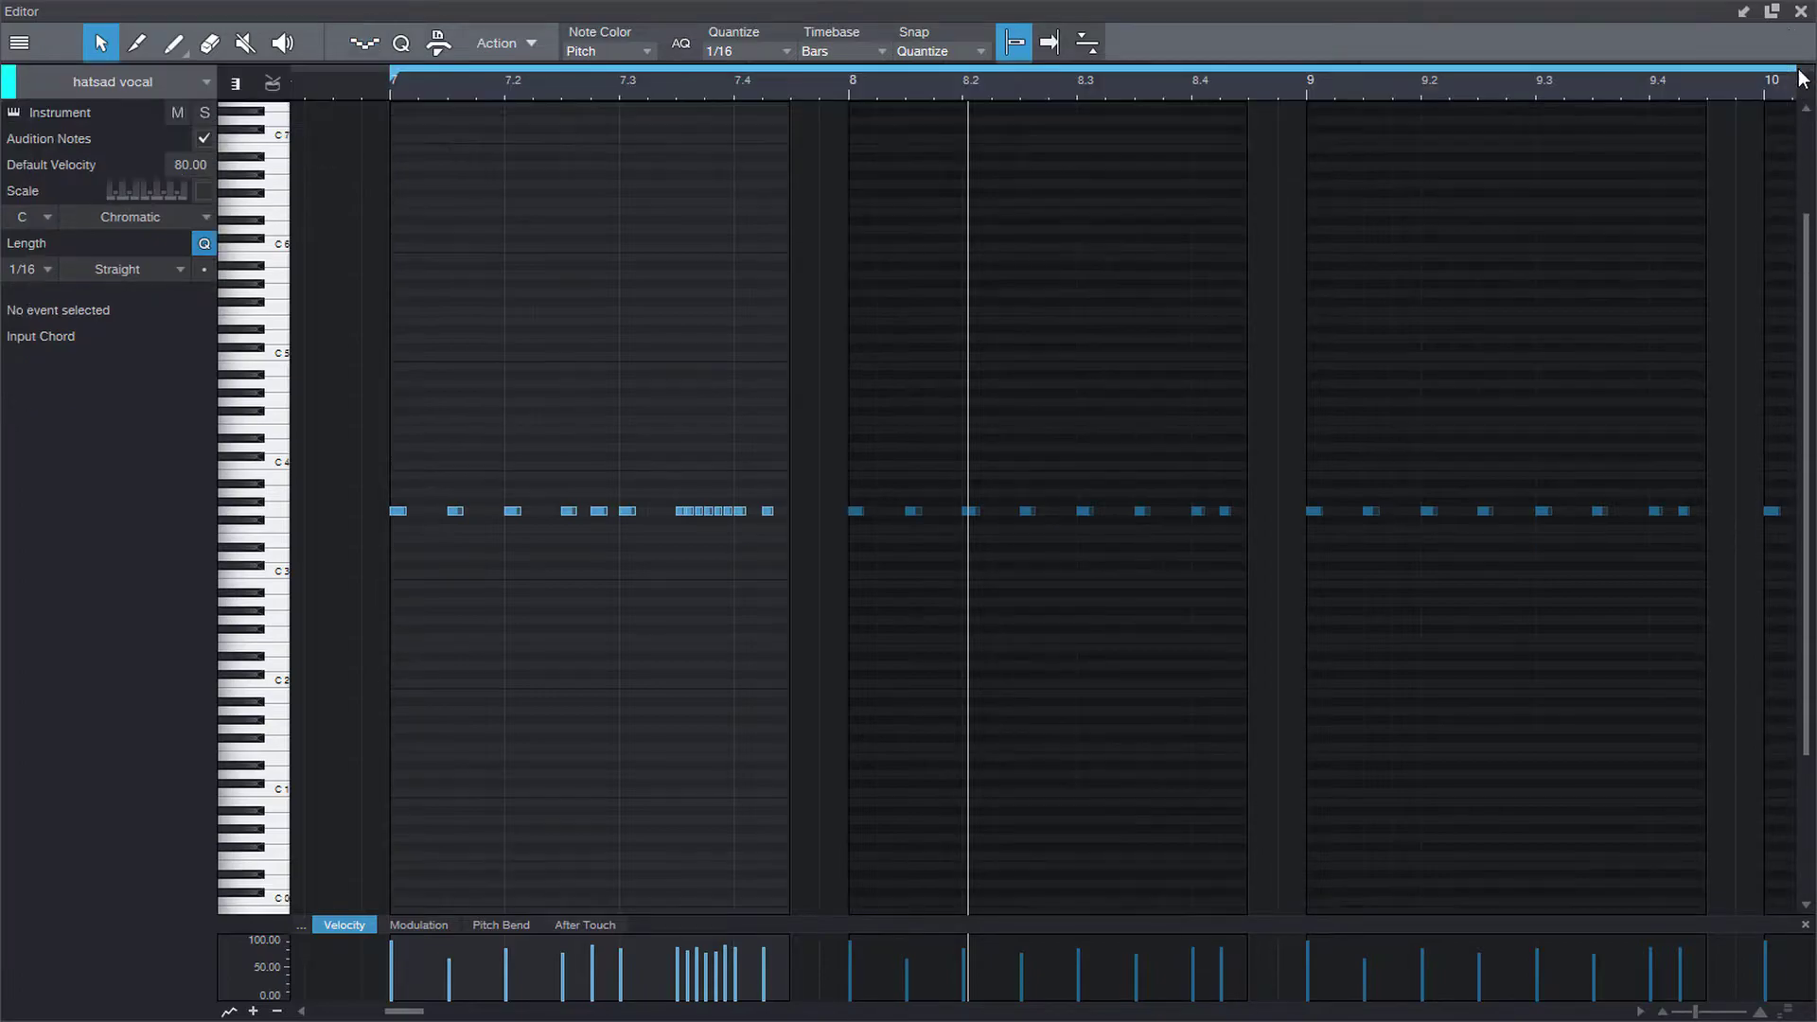
click(1803, 15)
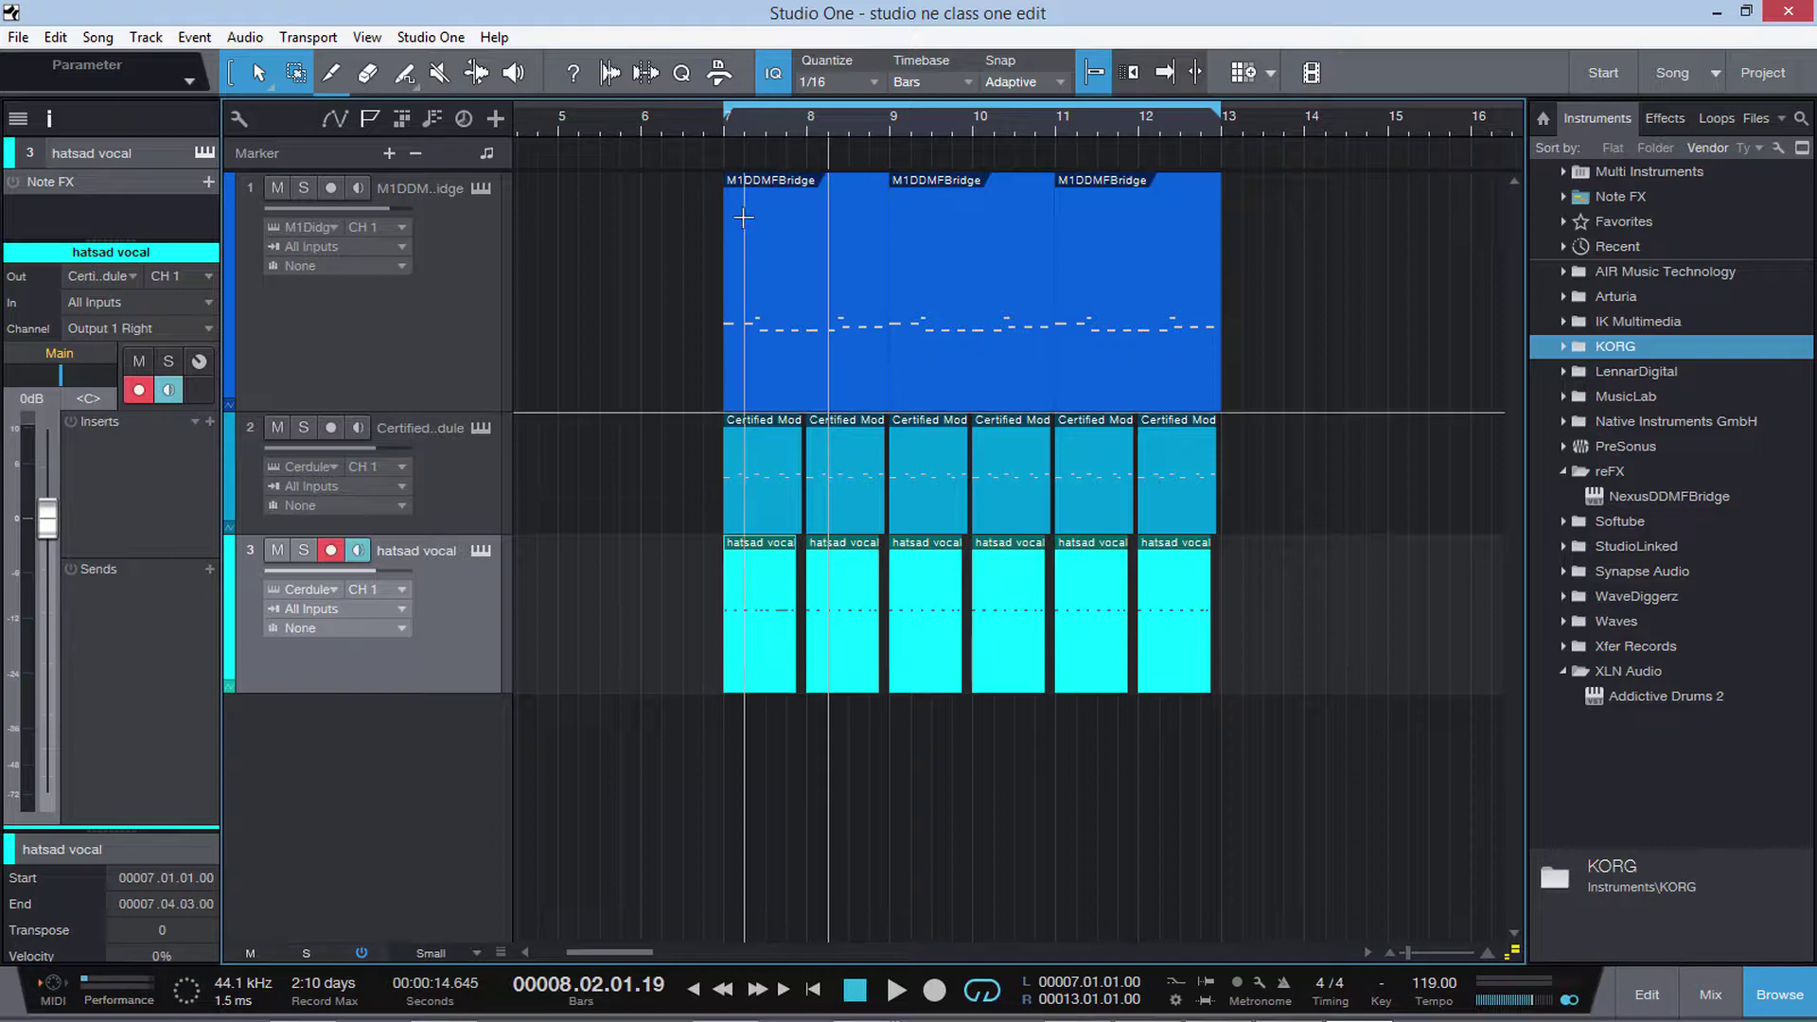
click(728, 123)
key(space)
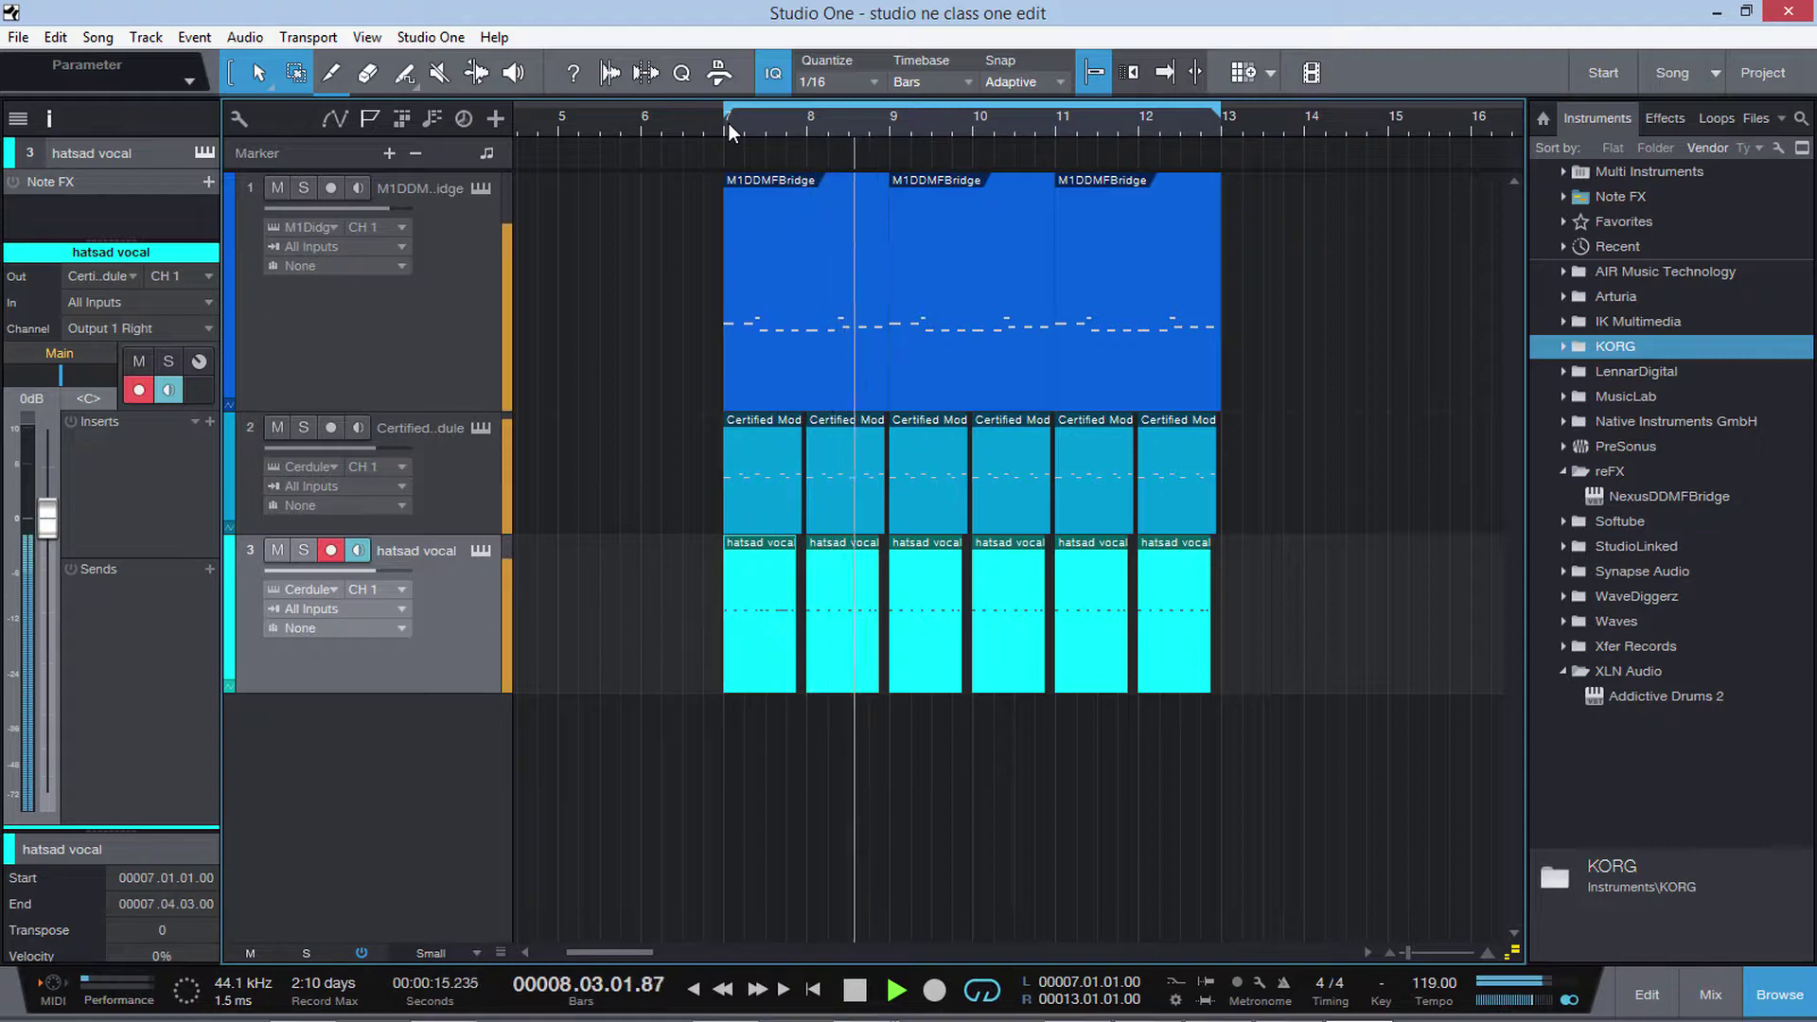
key(space)
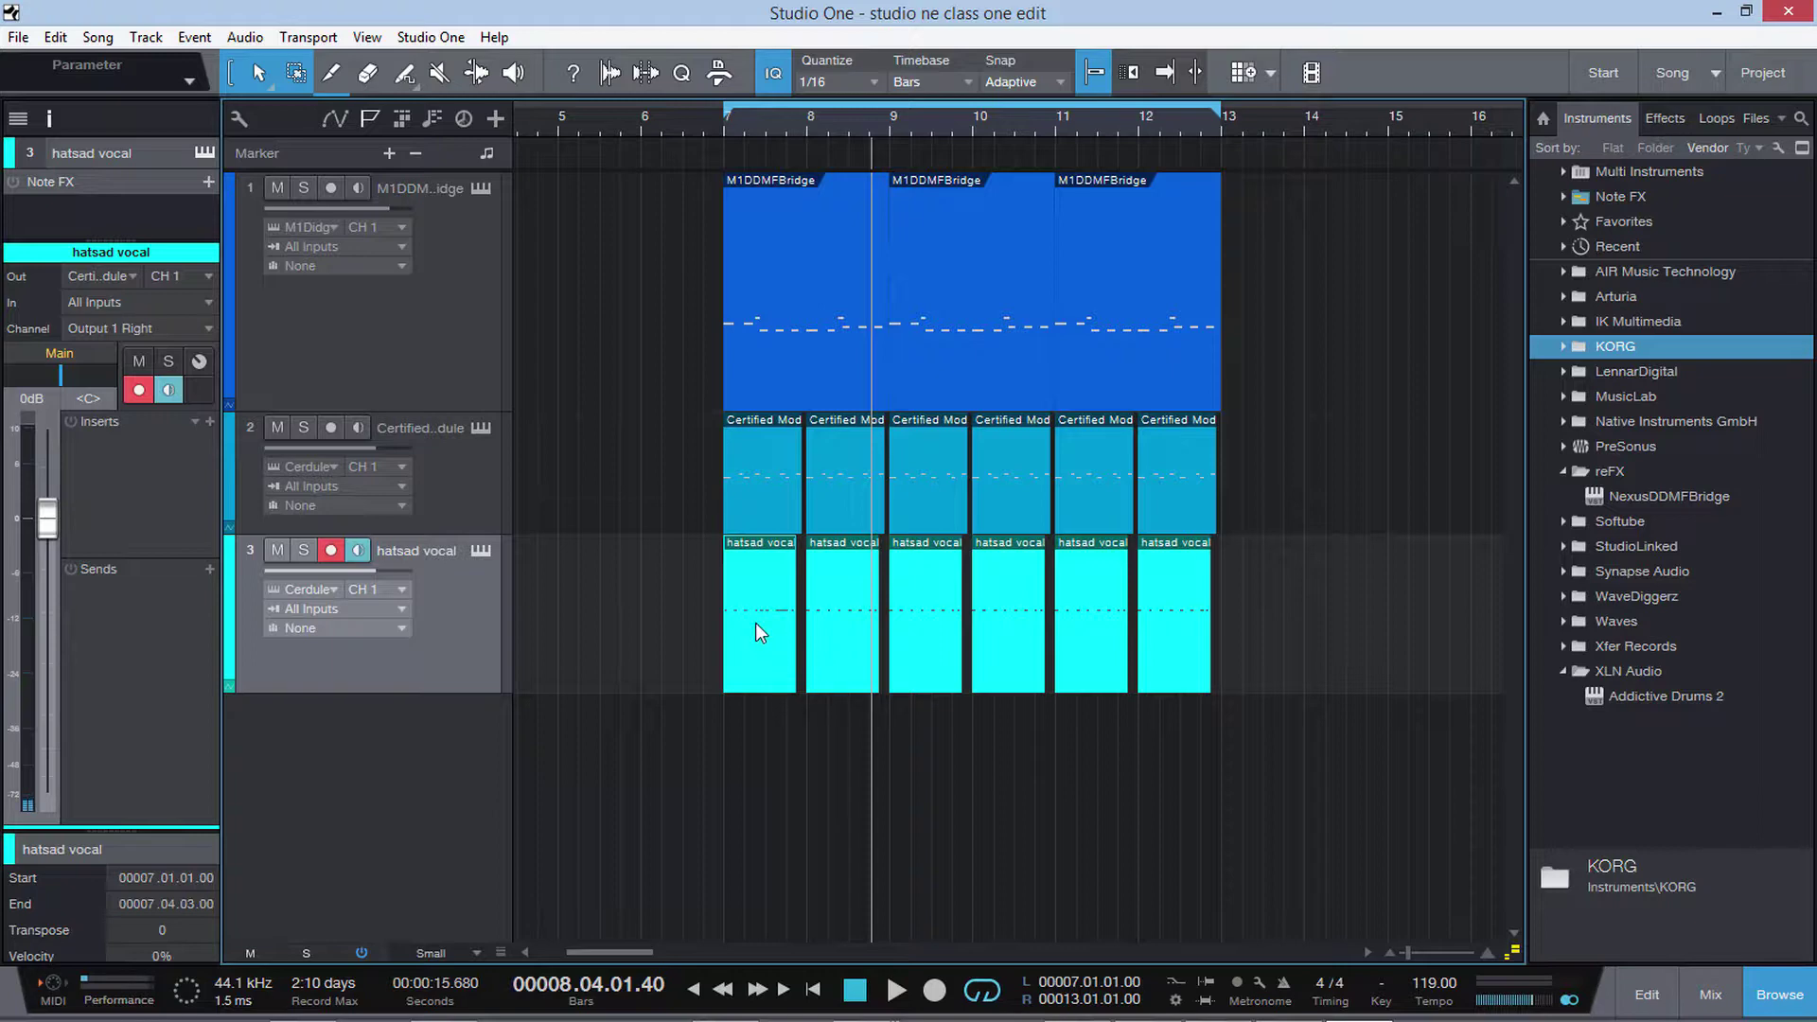
Step: Replace the hatsad vocal events in bars 8 to 12 with five duplicates of the edited bar 7 event, and play them
drag(1341, 647, 807, 659)
key(Delete)
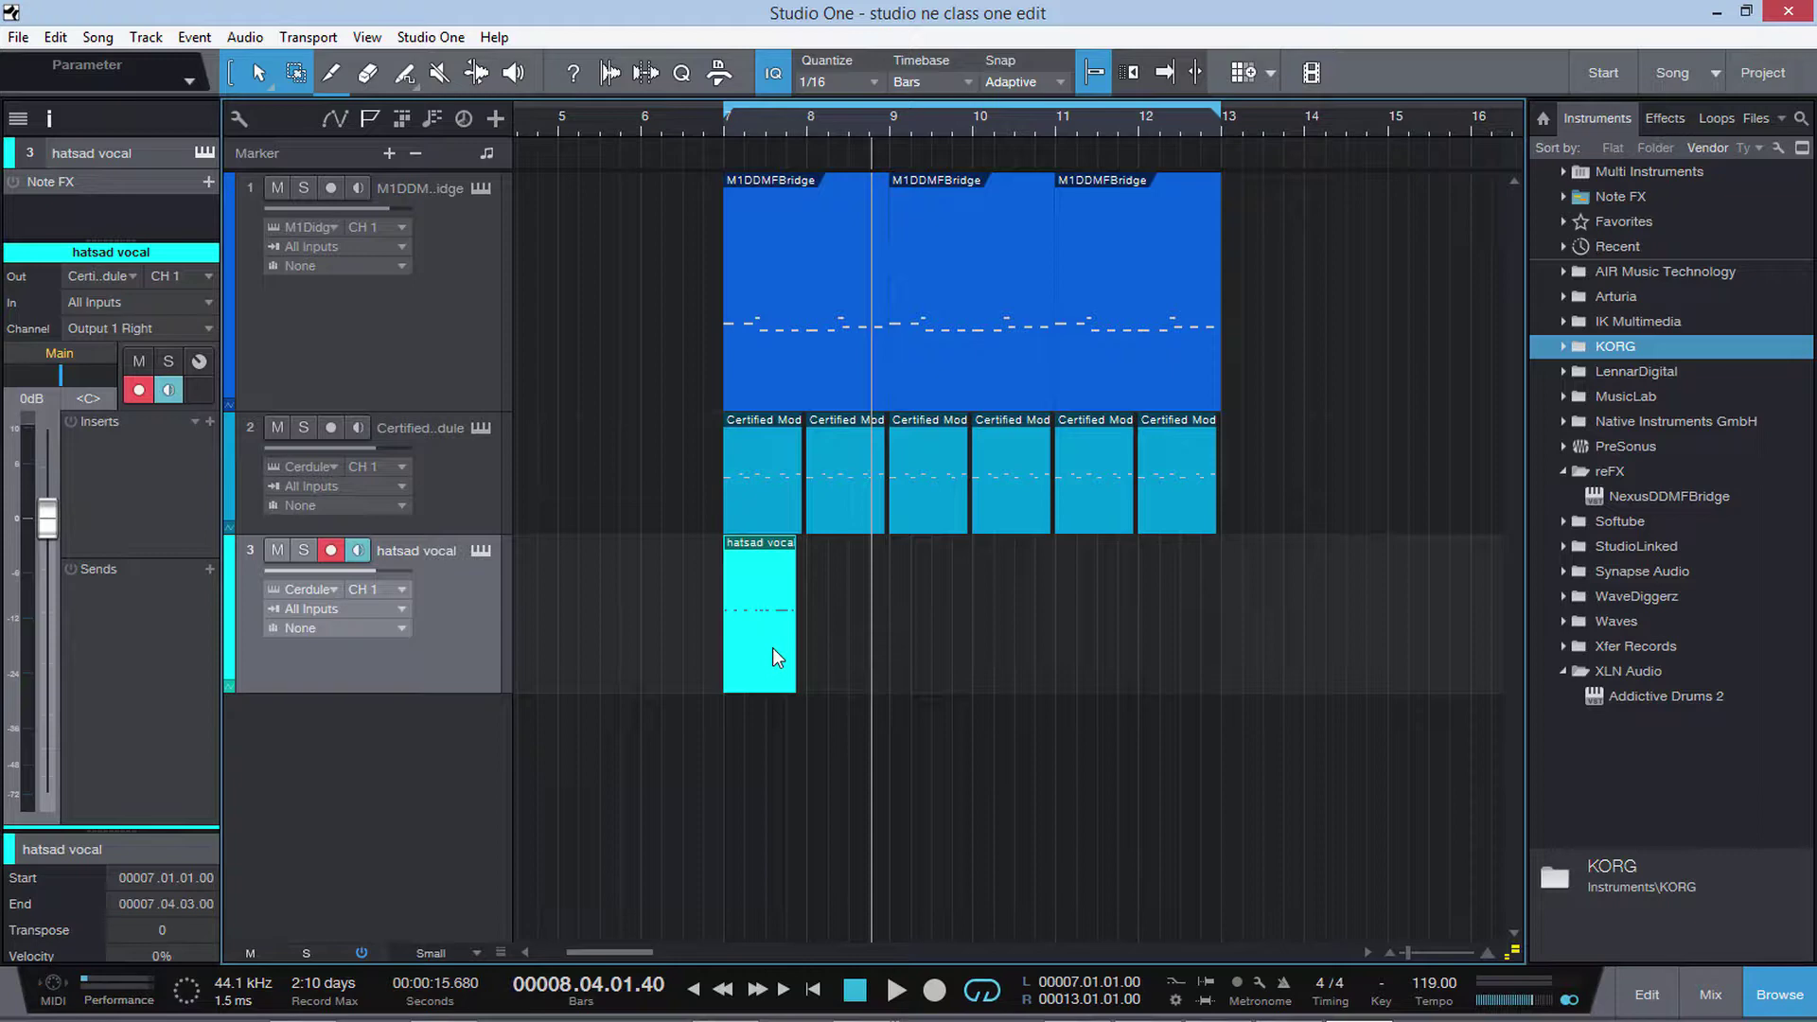
key(d)
key(d)
key(d)
key(d)
key(d)
key(space)
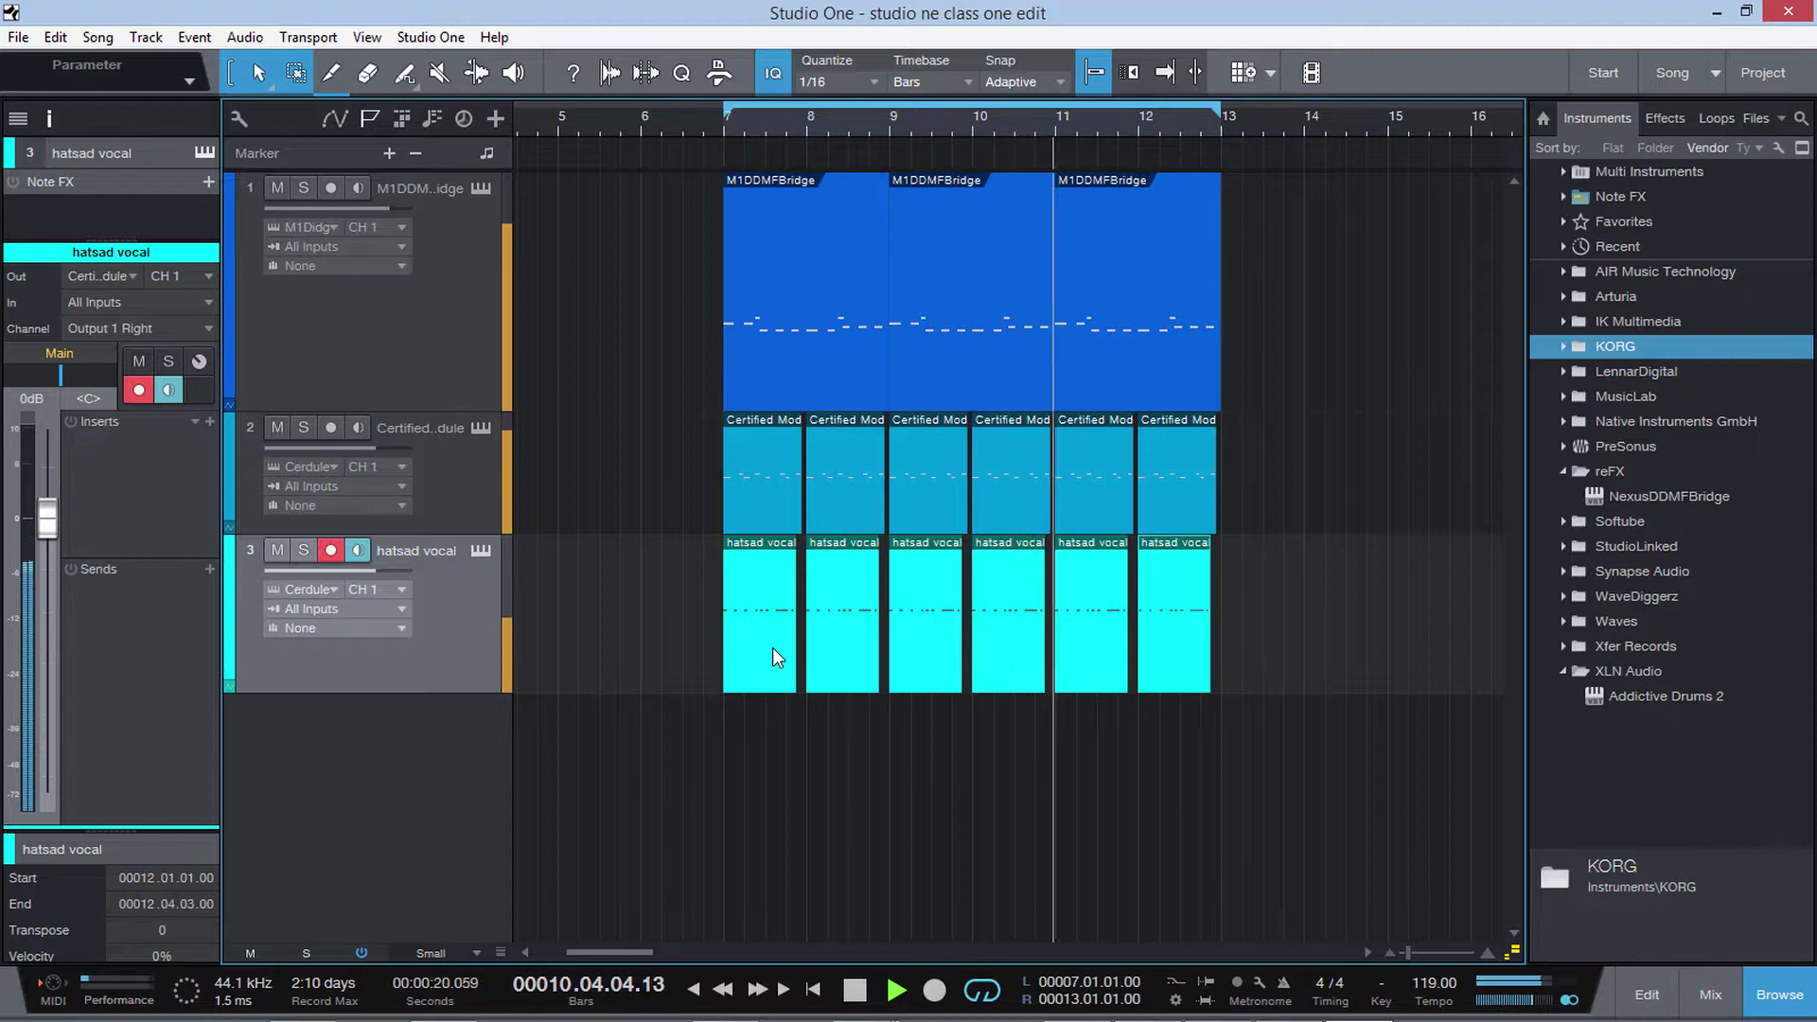
Step: Undo the five duplications and the deletion of the original hatsad vocal events in bars 8 to 12
key(ctrl+z)
key(ctrl+z)
key(ctrl+z)
key(ctrl+z)
key(ctrl+z)
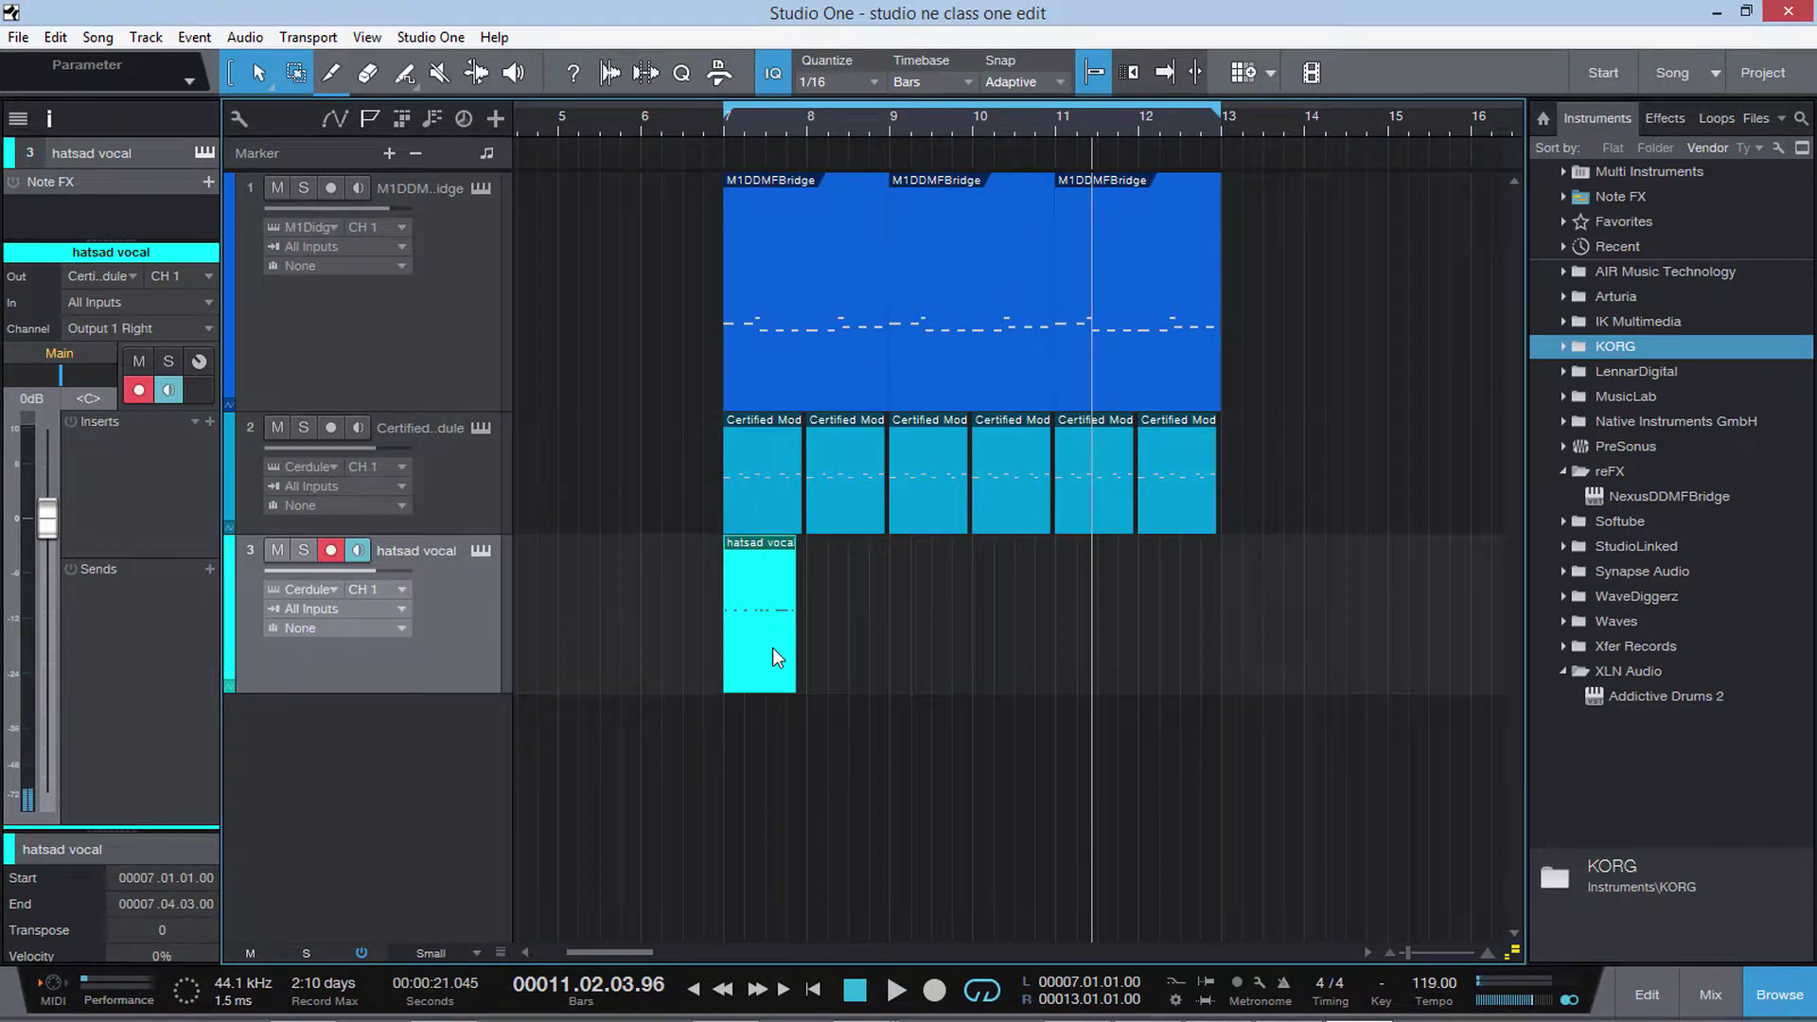
key(ctrl+y)
key(ctrl+y)
key(ctrl+y)
key(ctrl+y)
key(ctrl+y)
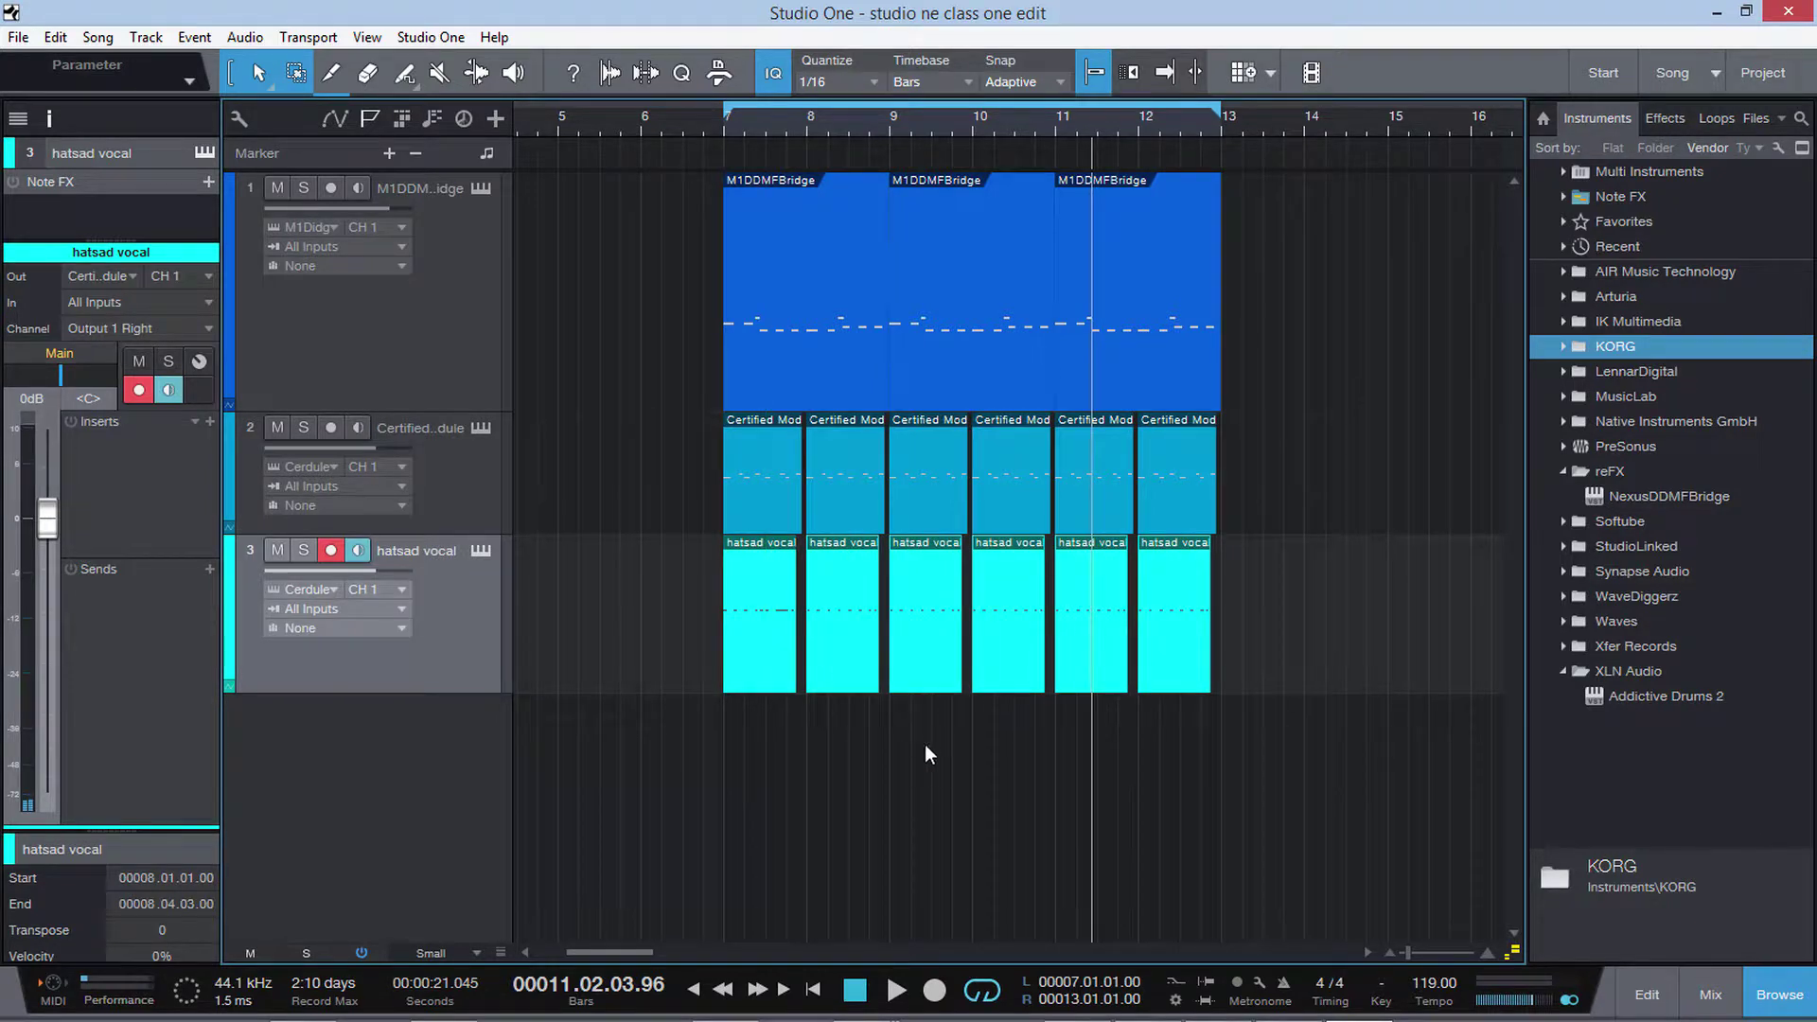
Step: Replace the bar 9 hatsad vocal event with a copy of the edited bar 7 event, and play the arrangement from bar 7
click(939, 656)
key(Delete)
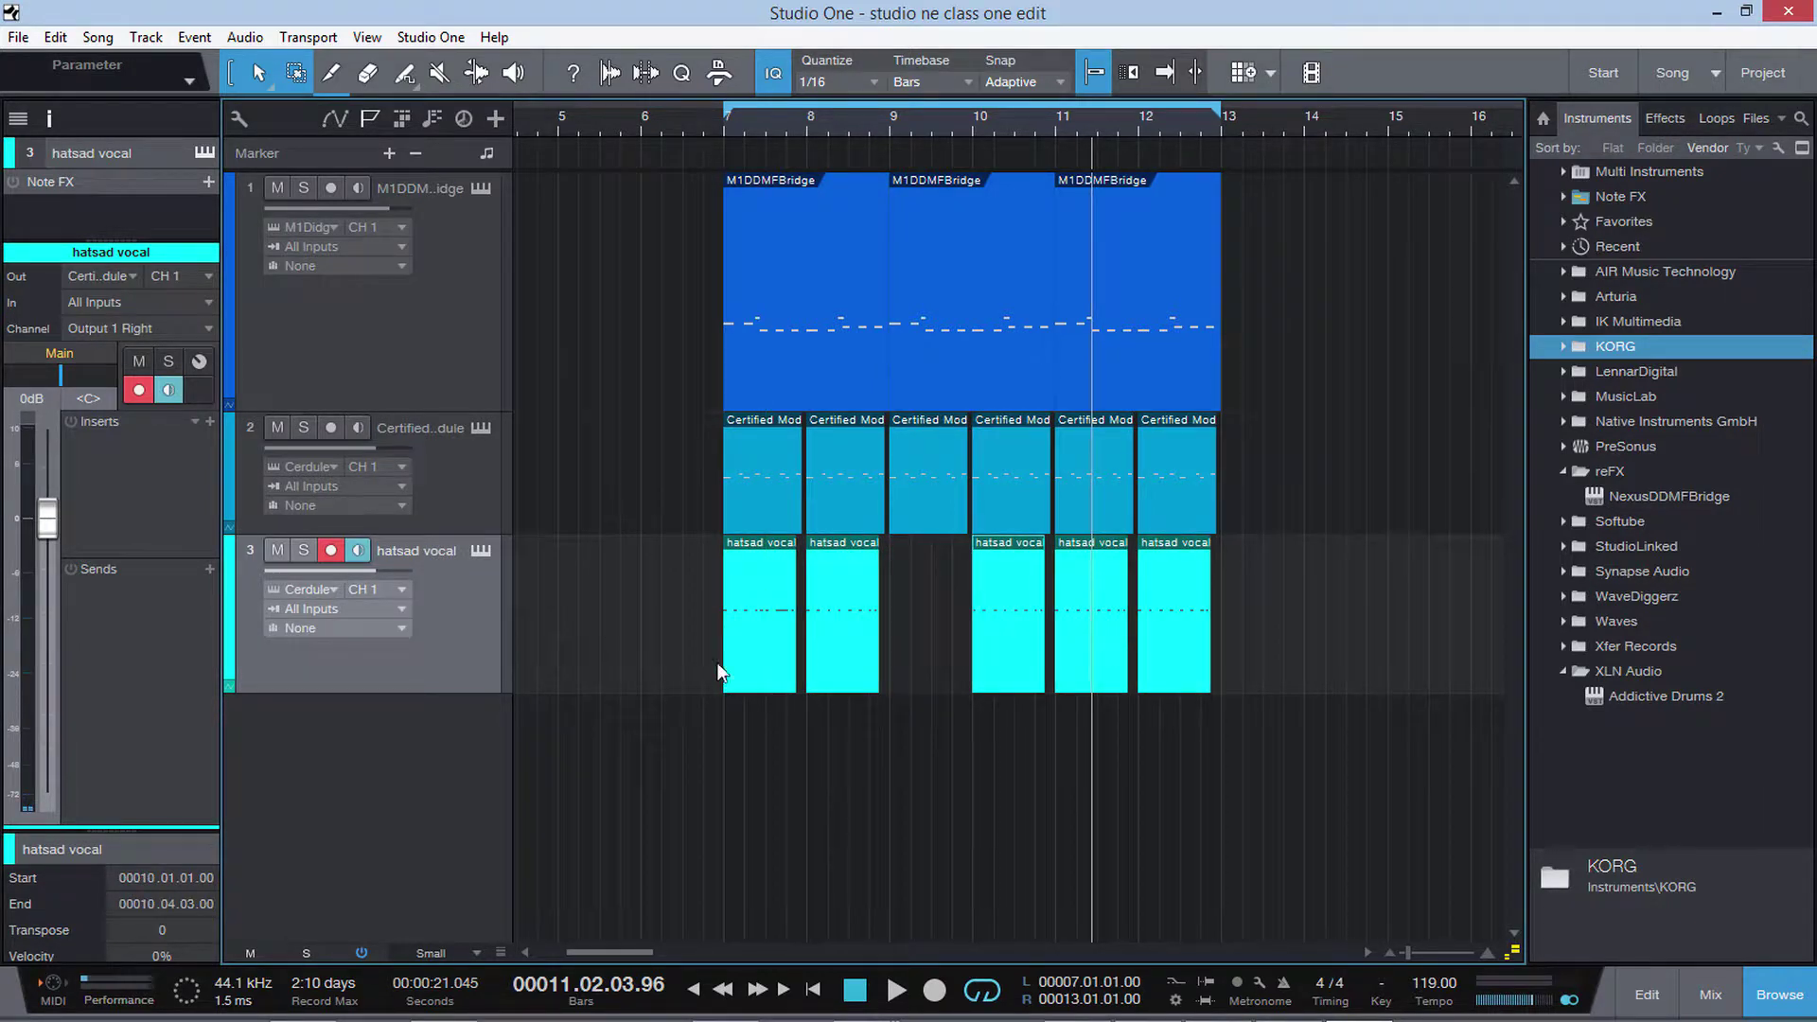
click(742, 669)
drag(747, 662, 916, 672)
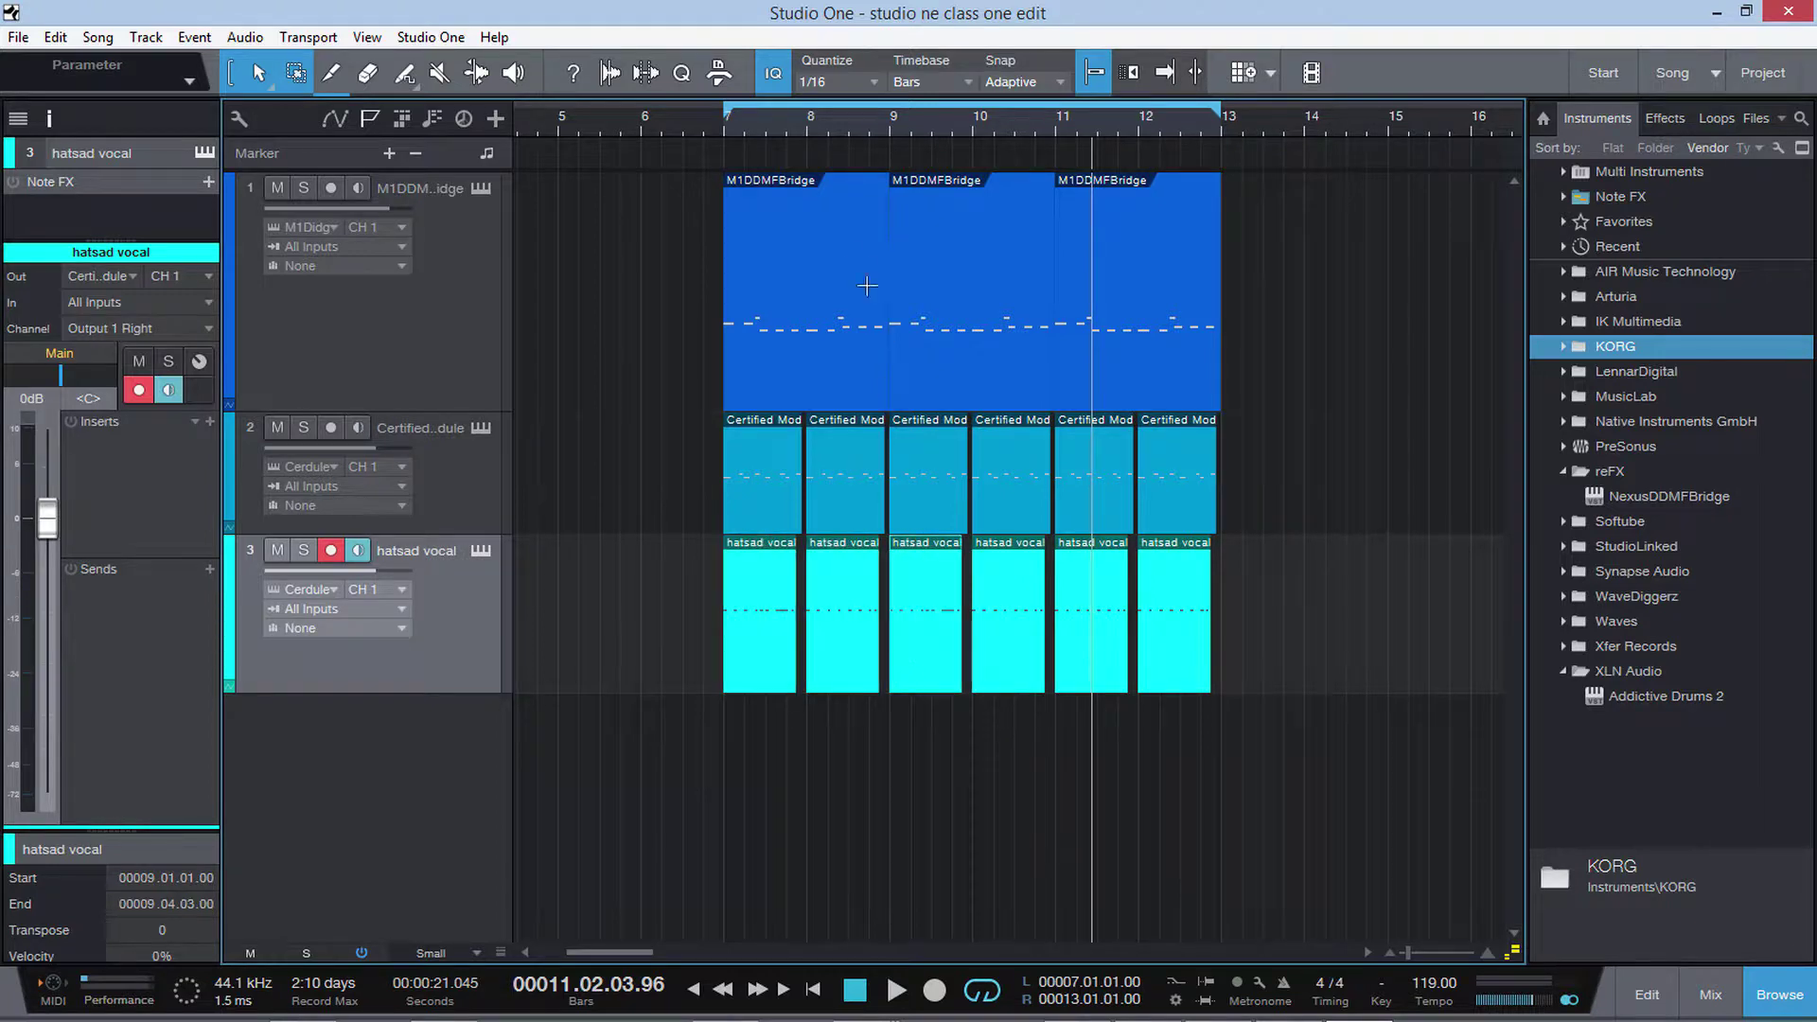
click(723, 118)
key(space)
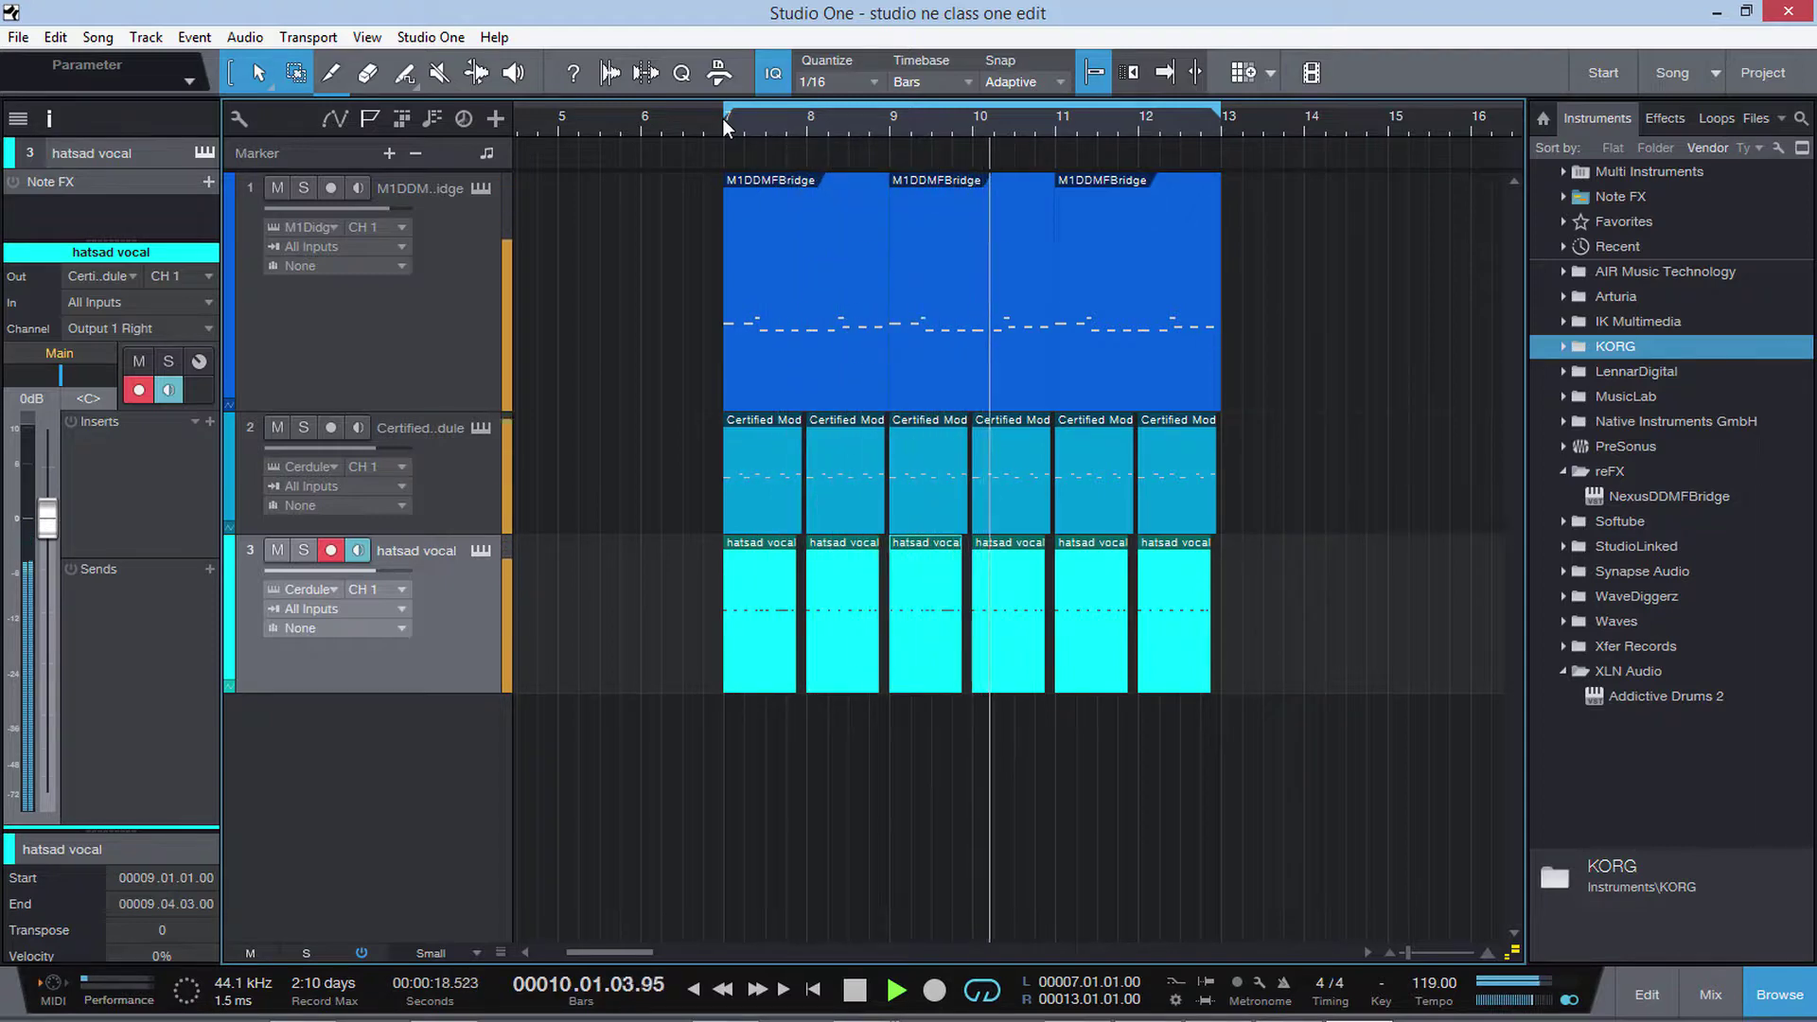
key(space)
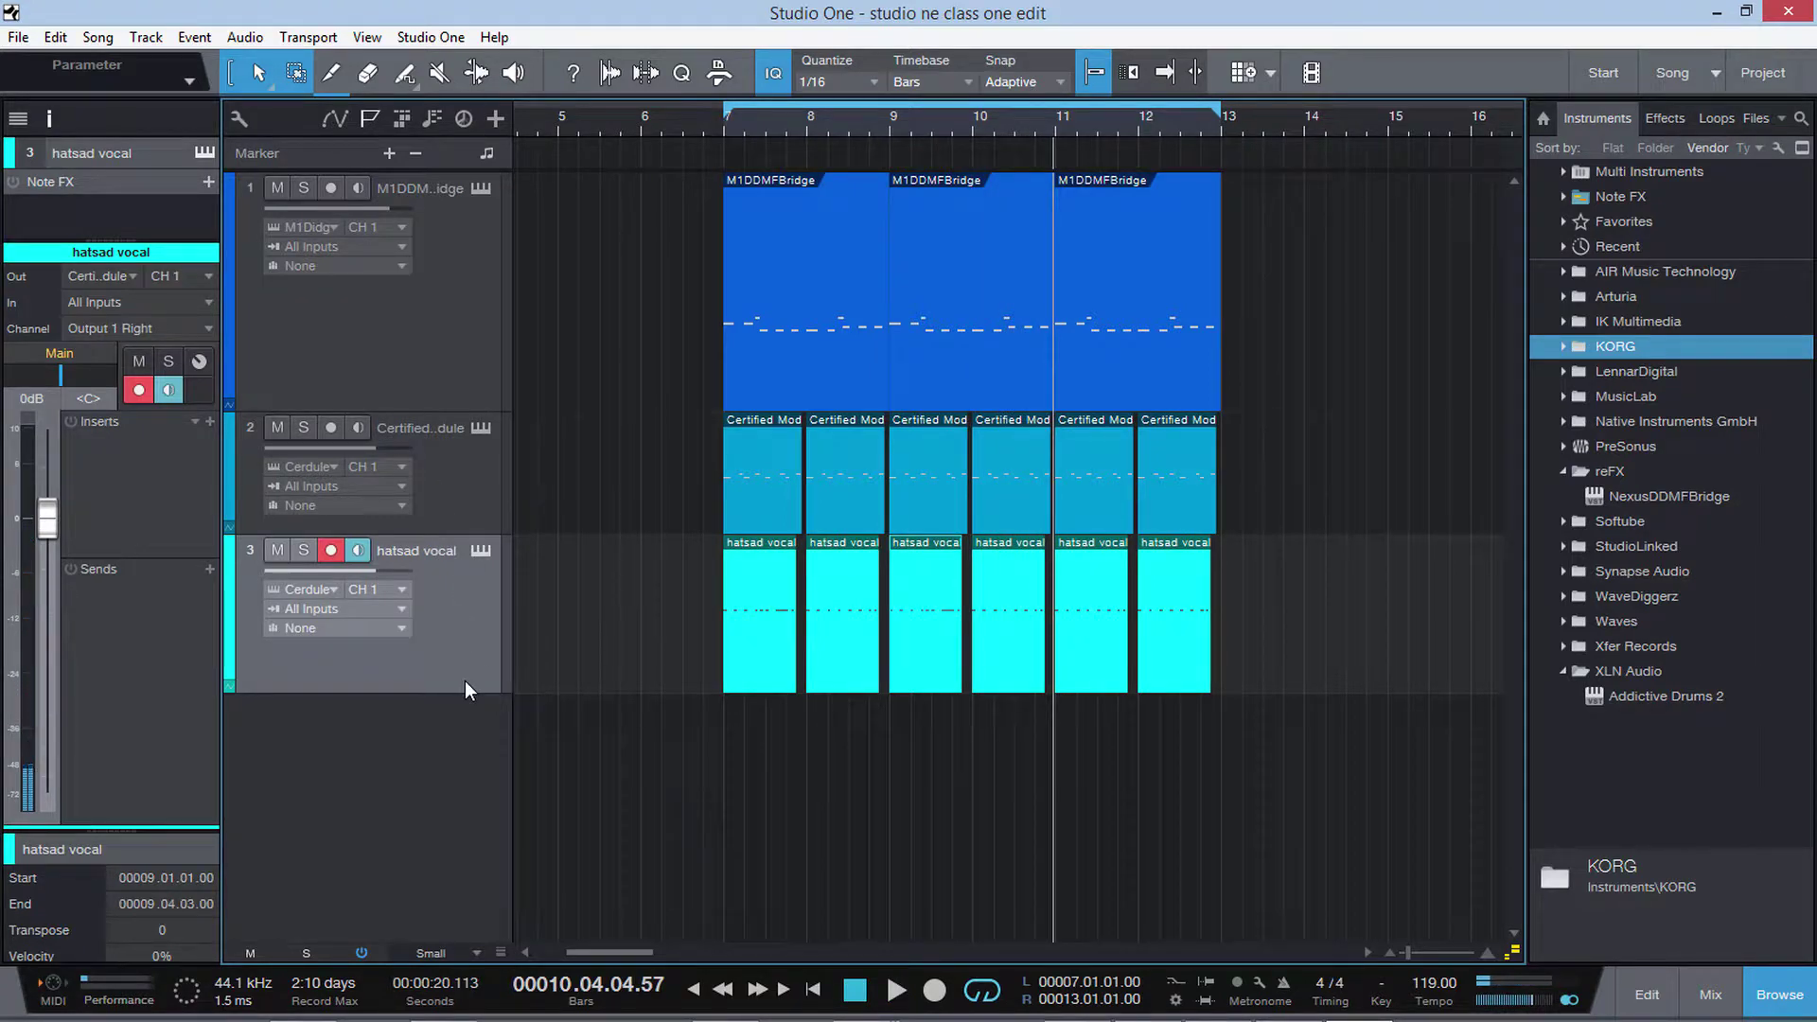
Step: Mute the hatsad vocal track, play the arrangement from bar 7, and unmute the track
click(277, 551)
click(752, 116)
key(space)
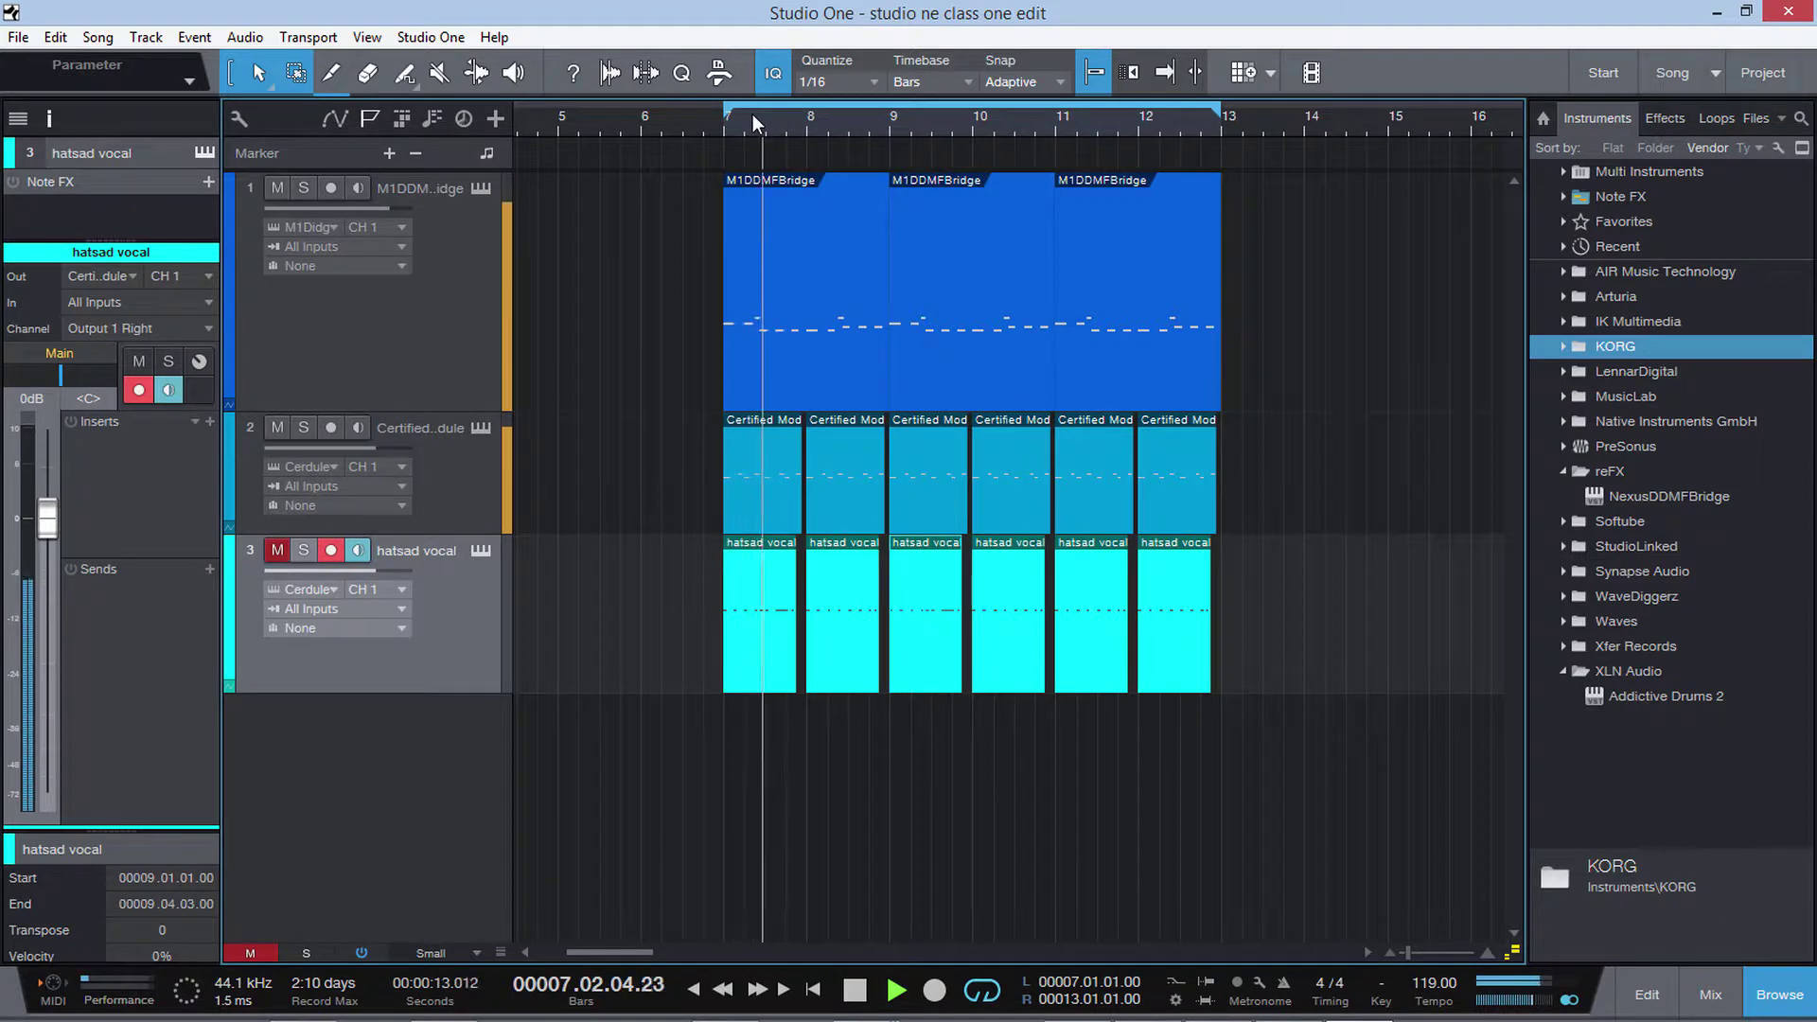
key(space)
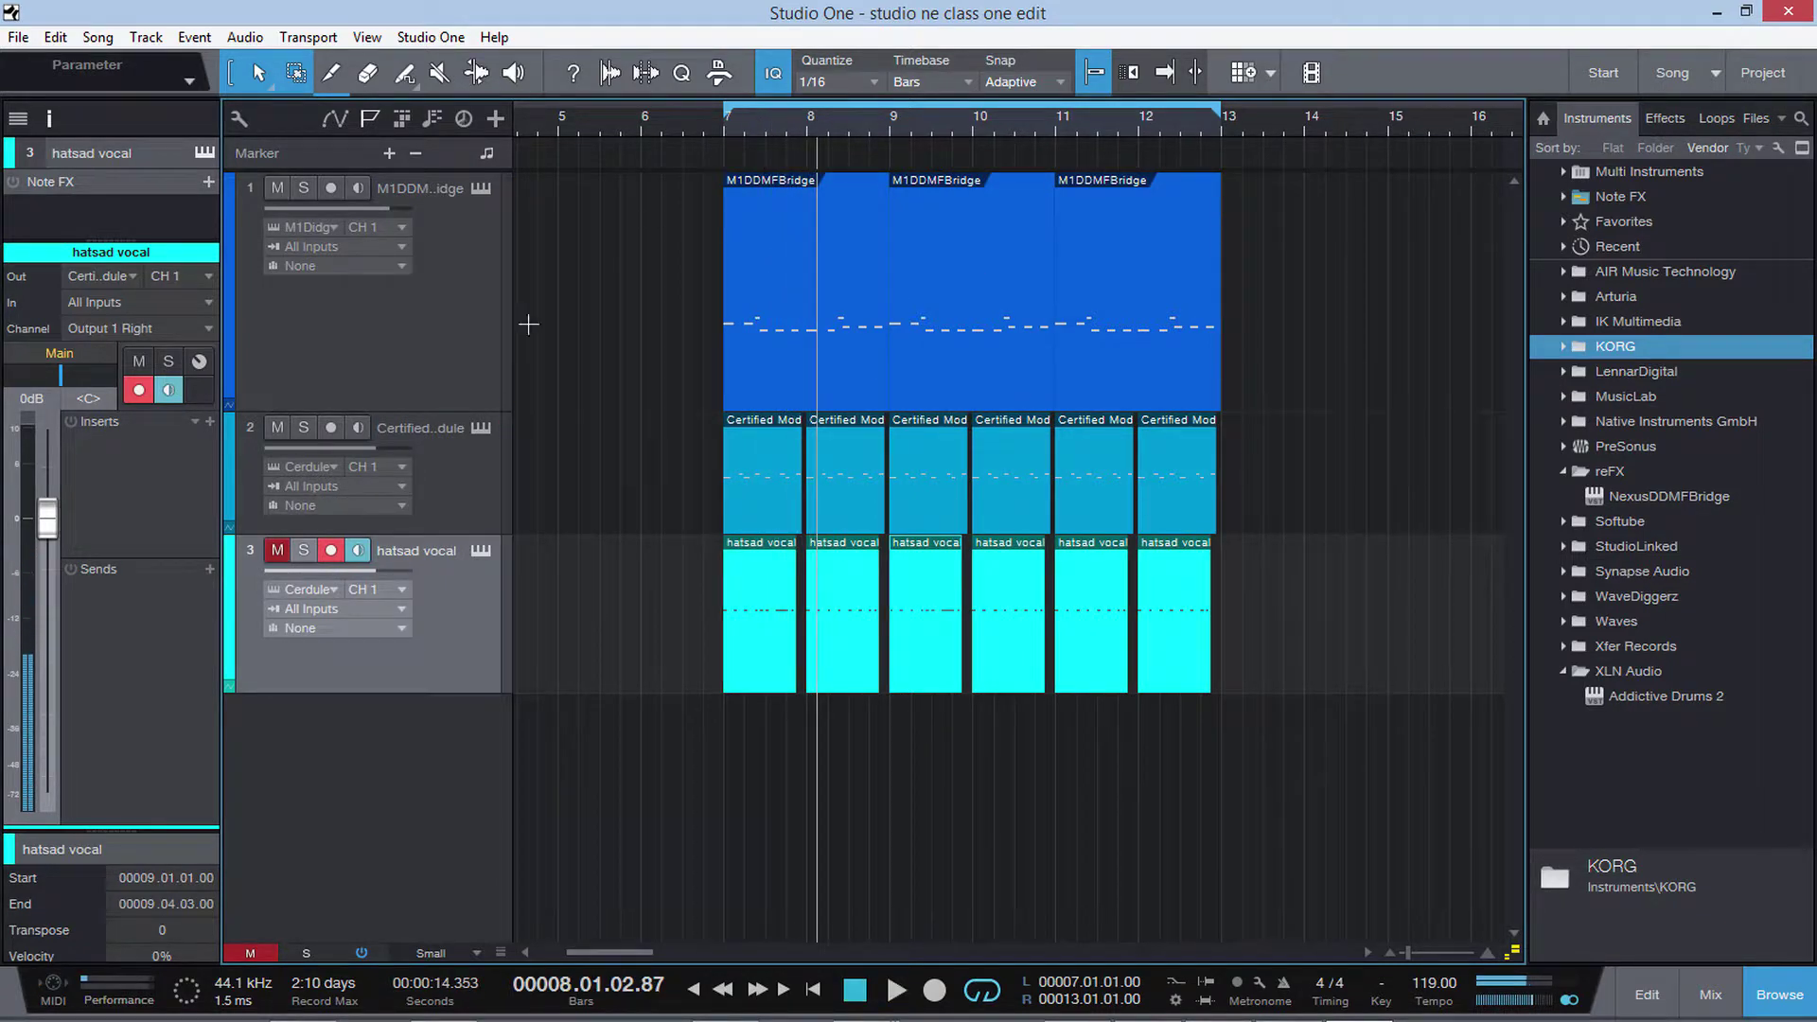
click(278, 552)
Step: Select the Certified Module track and play the arrangement from bar 7 with all tracks audible
click(447, 480)
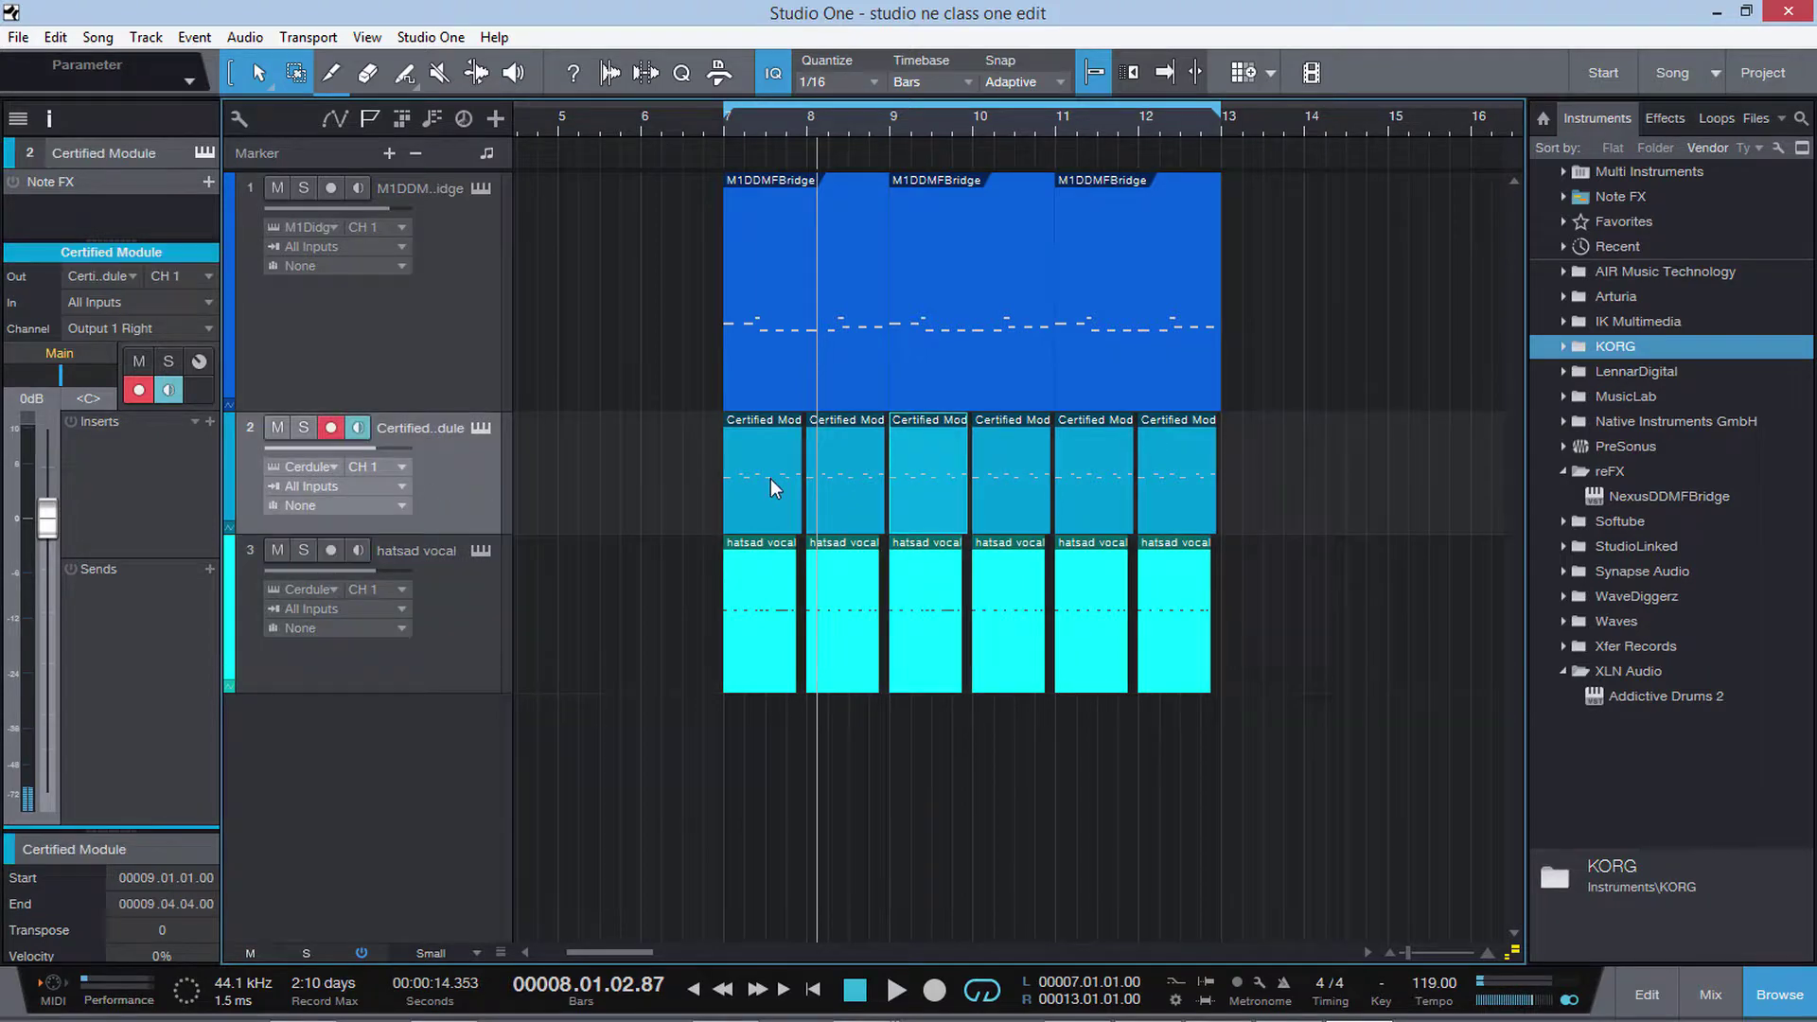
click(729, 125)
key(space)
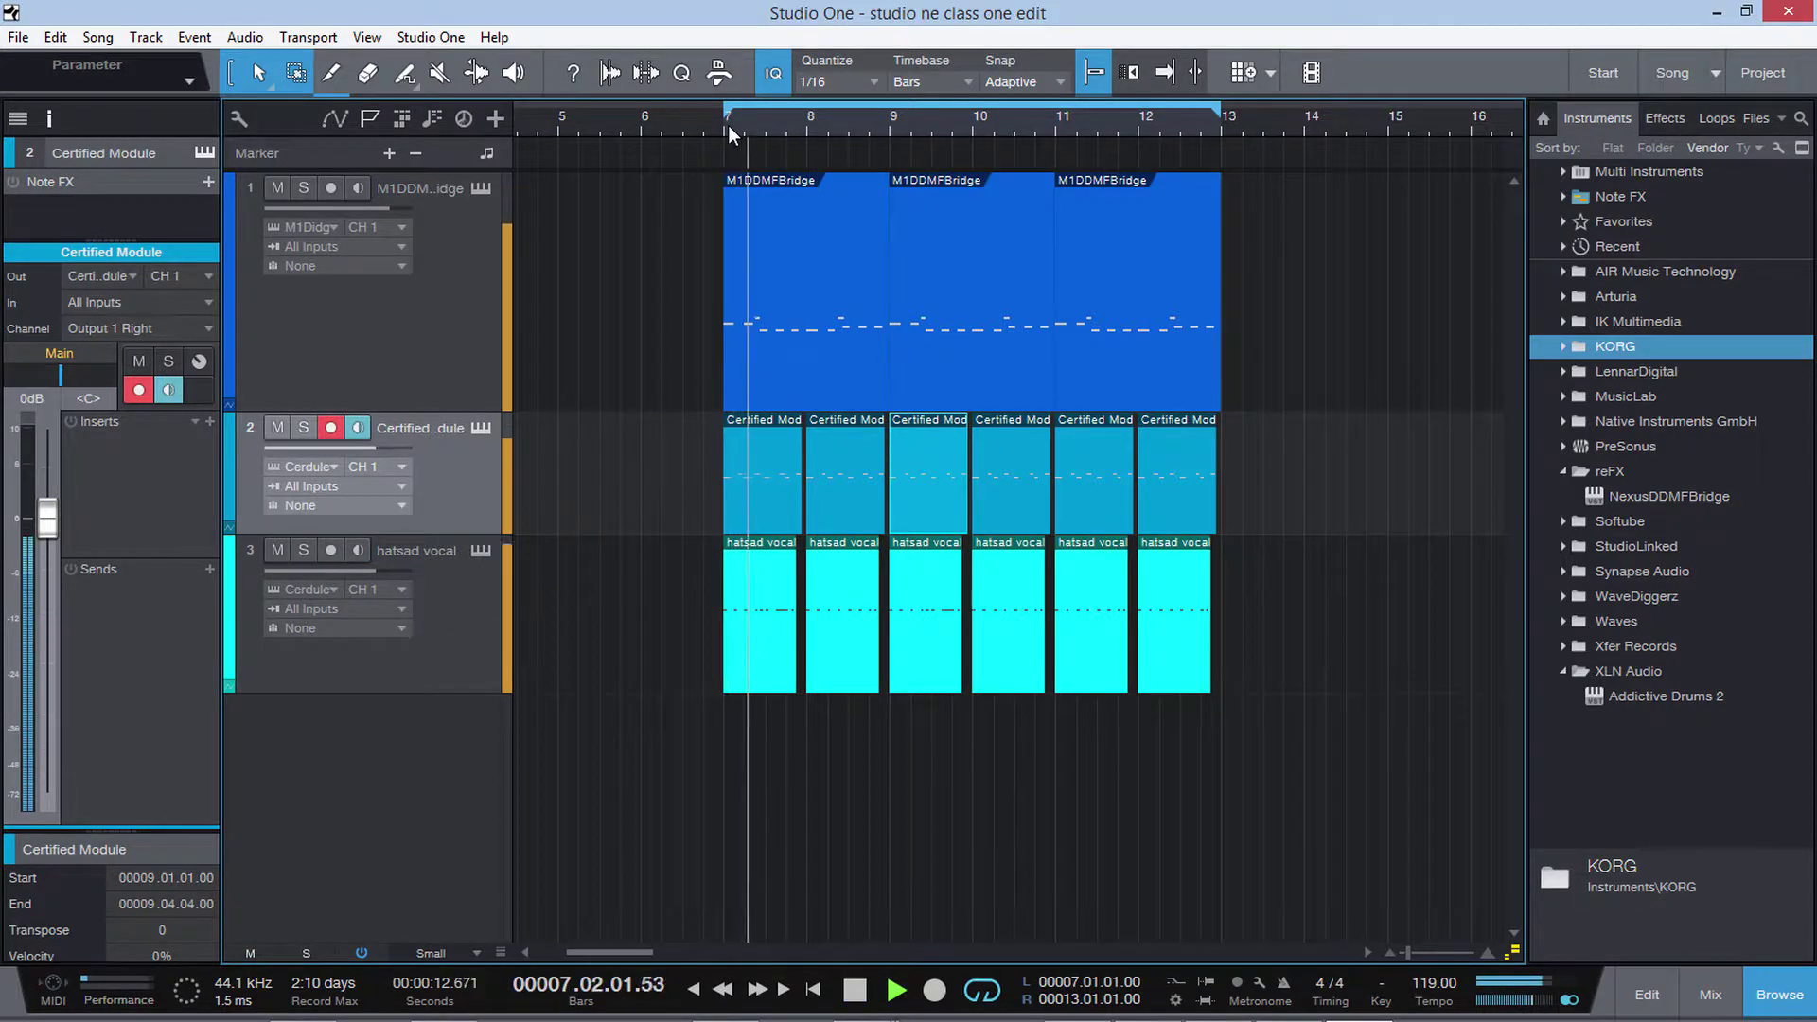
key(space)
Step: Open the bar 7 Certified Module event in the note editor, play it, and audition its first C3 and D#3 notes
double_click(765, 509)
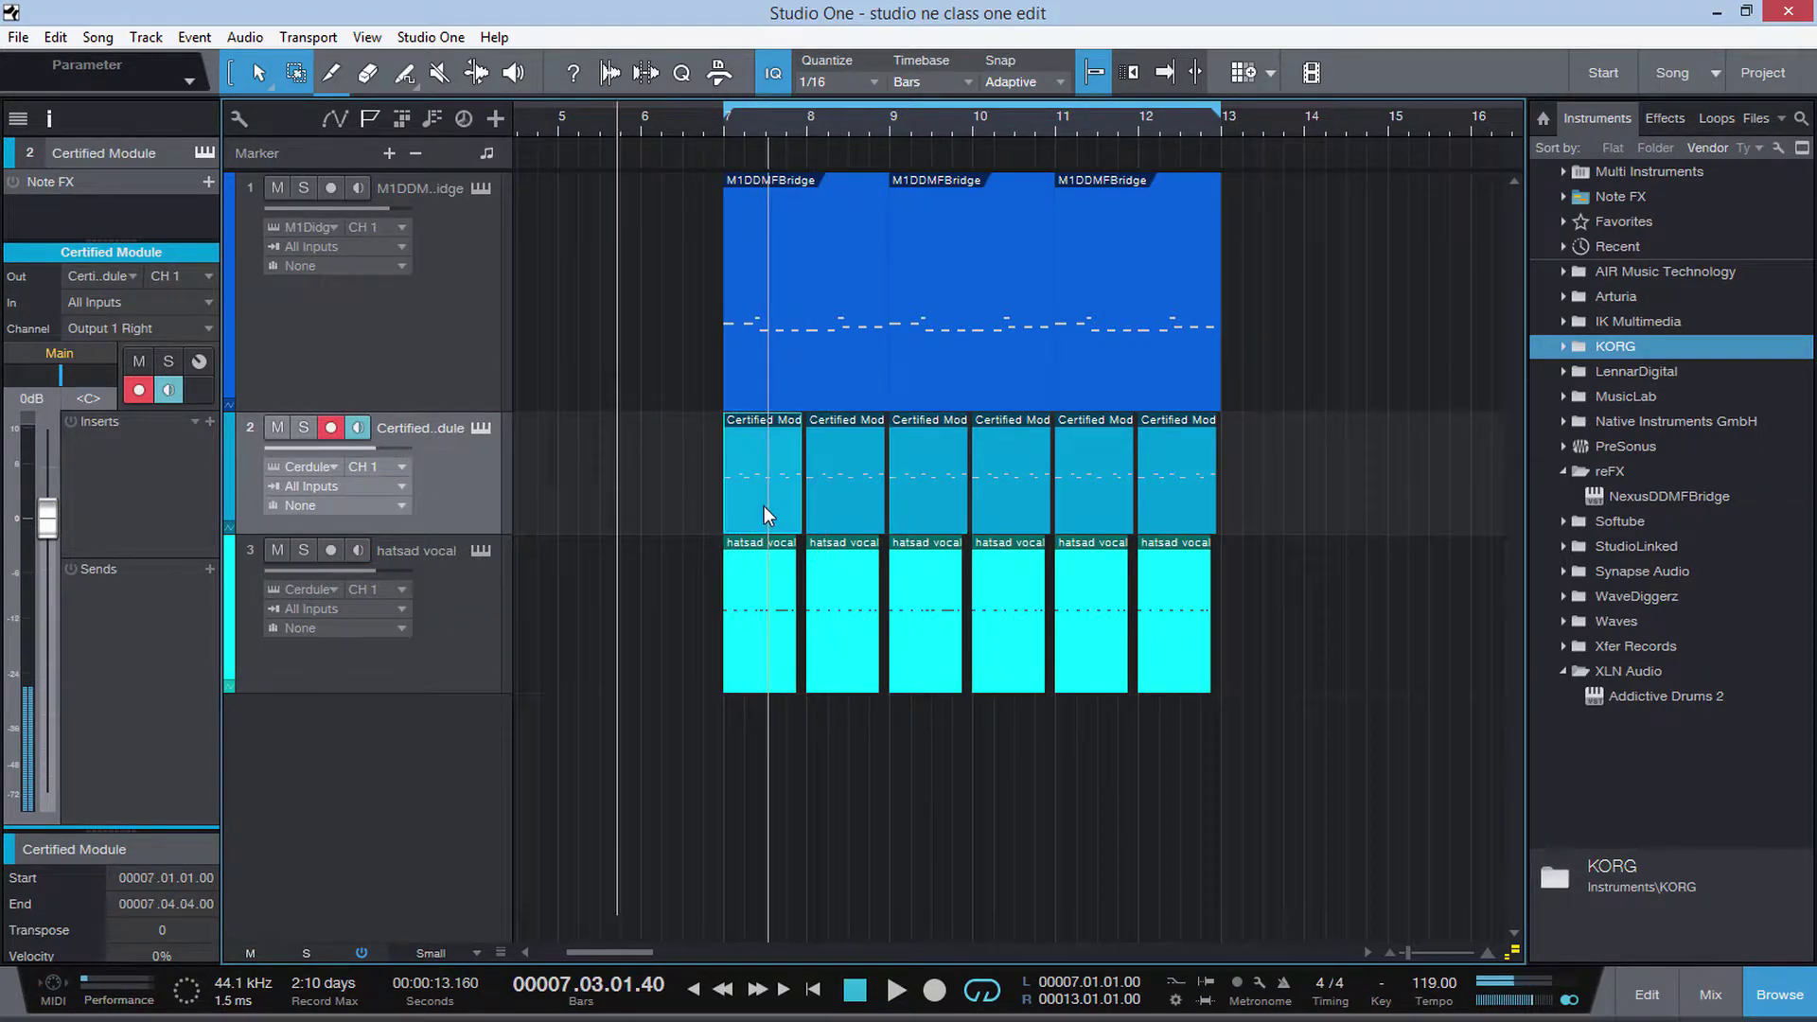
click(384, 83)
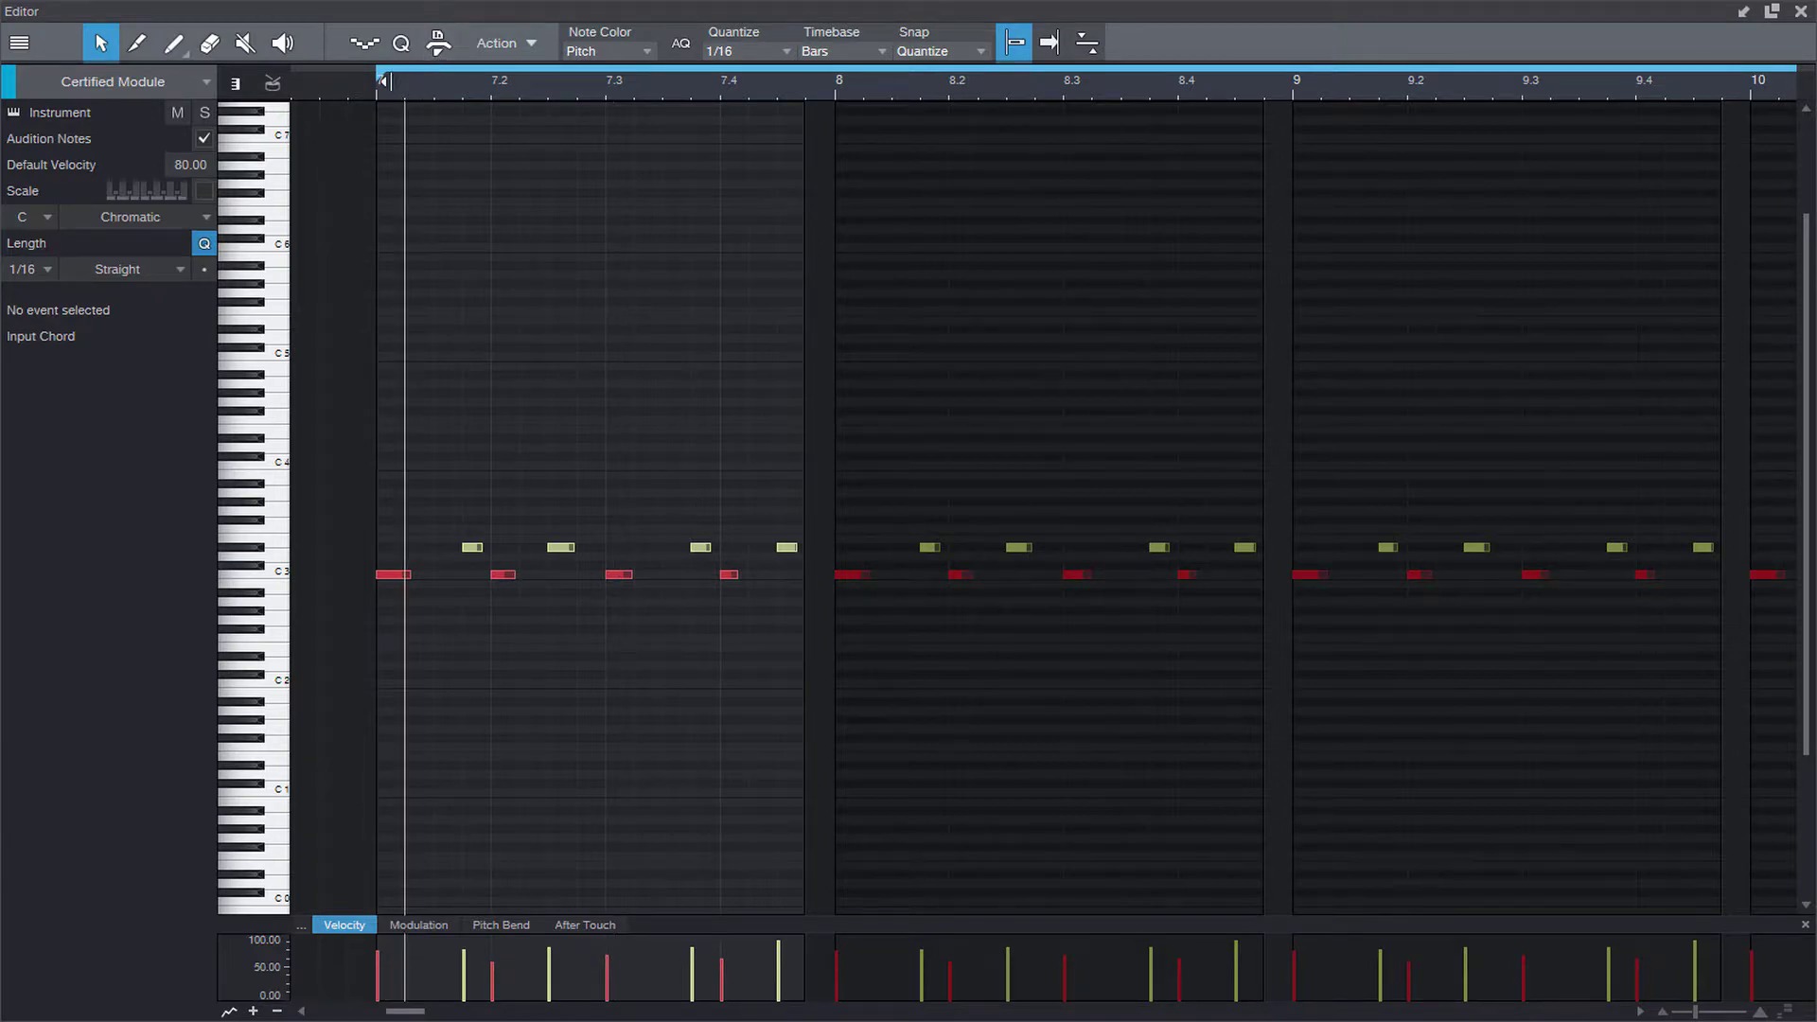
key(space)
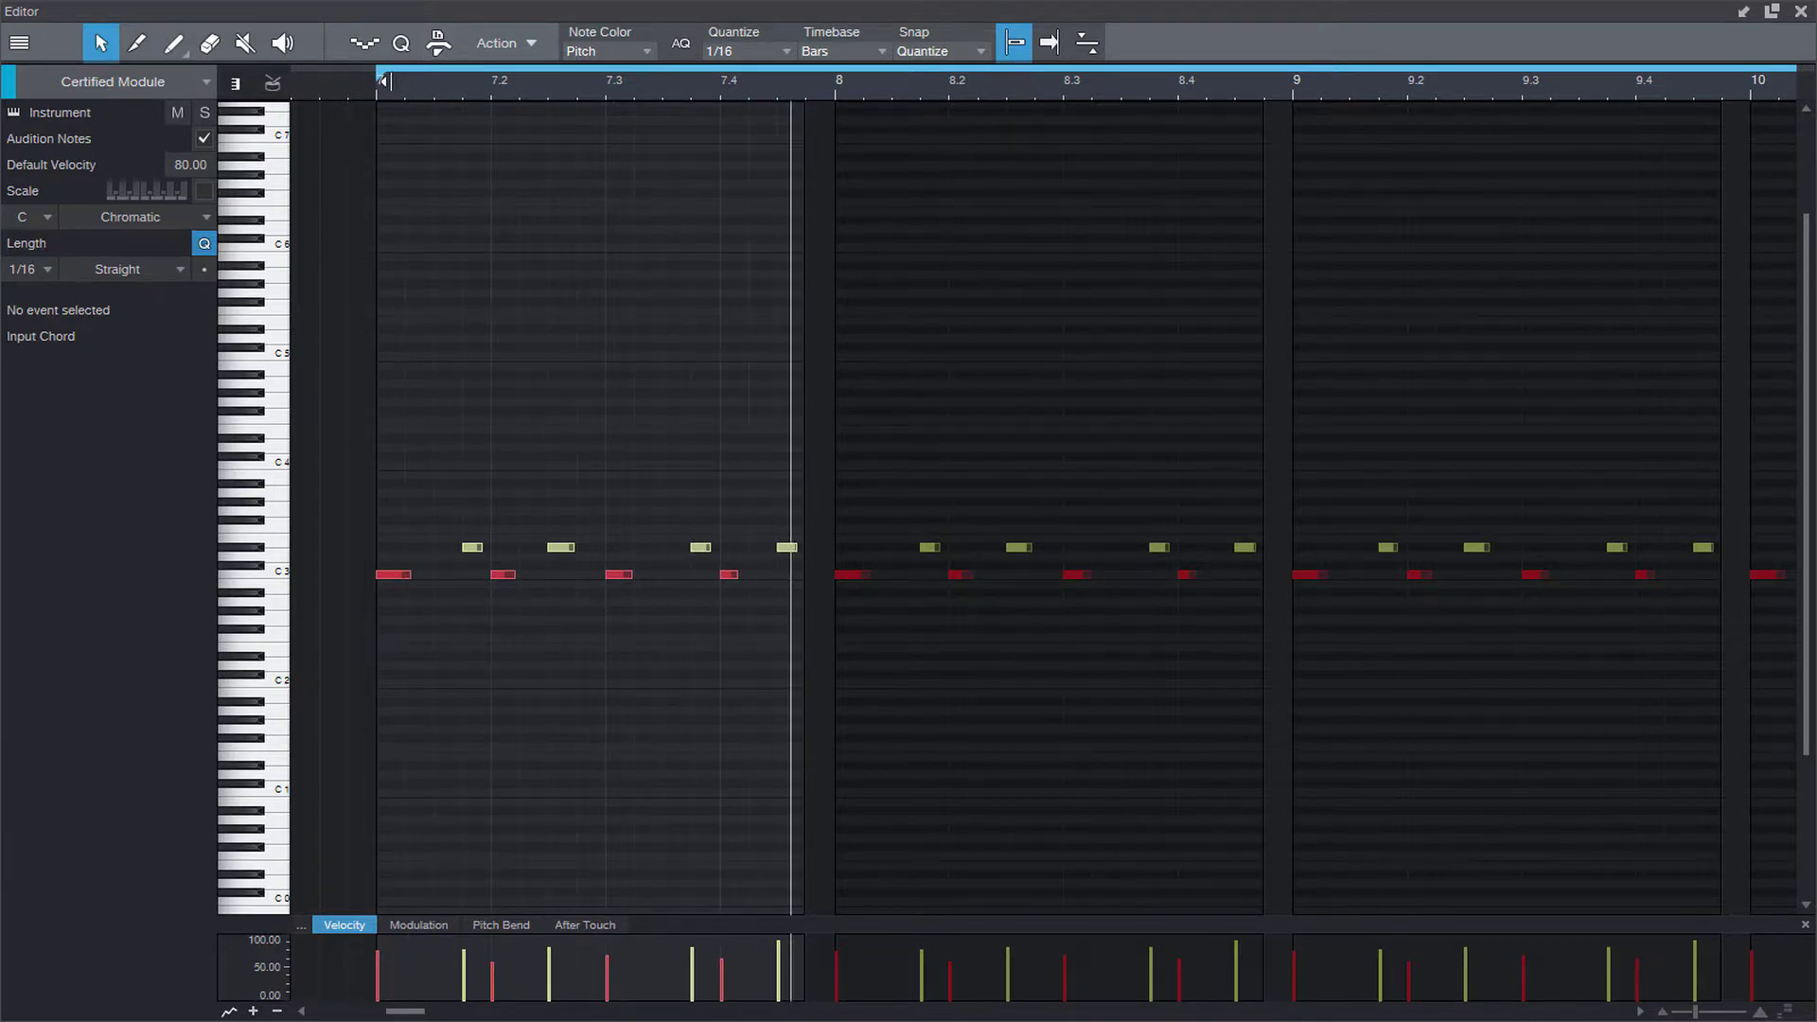
click(392, 575)
click(473, 547)
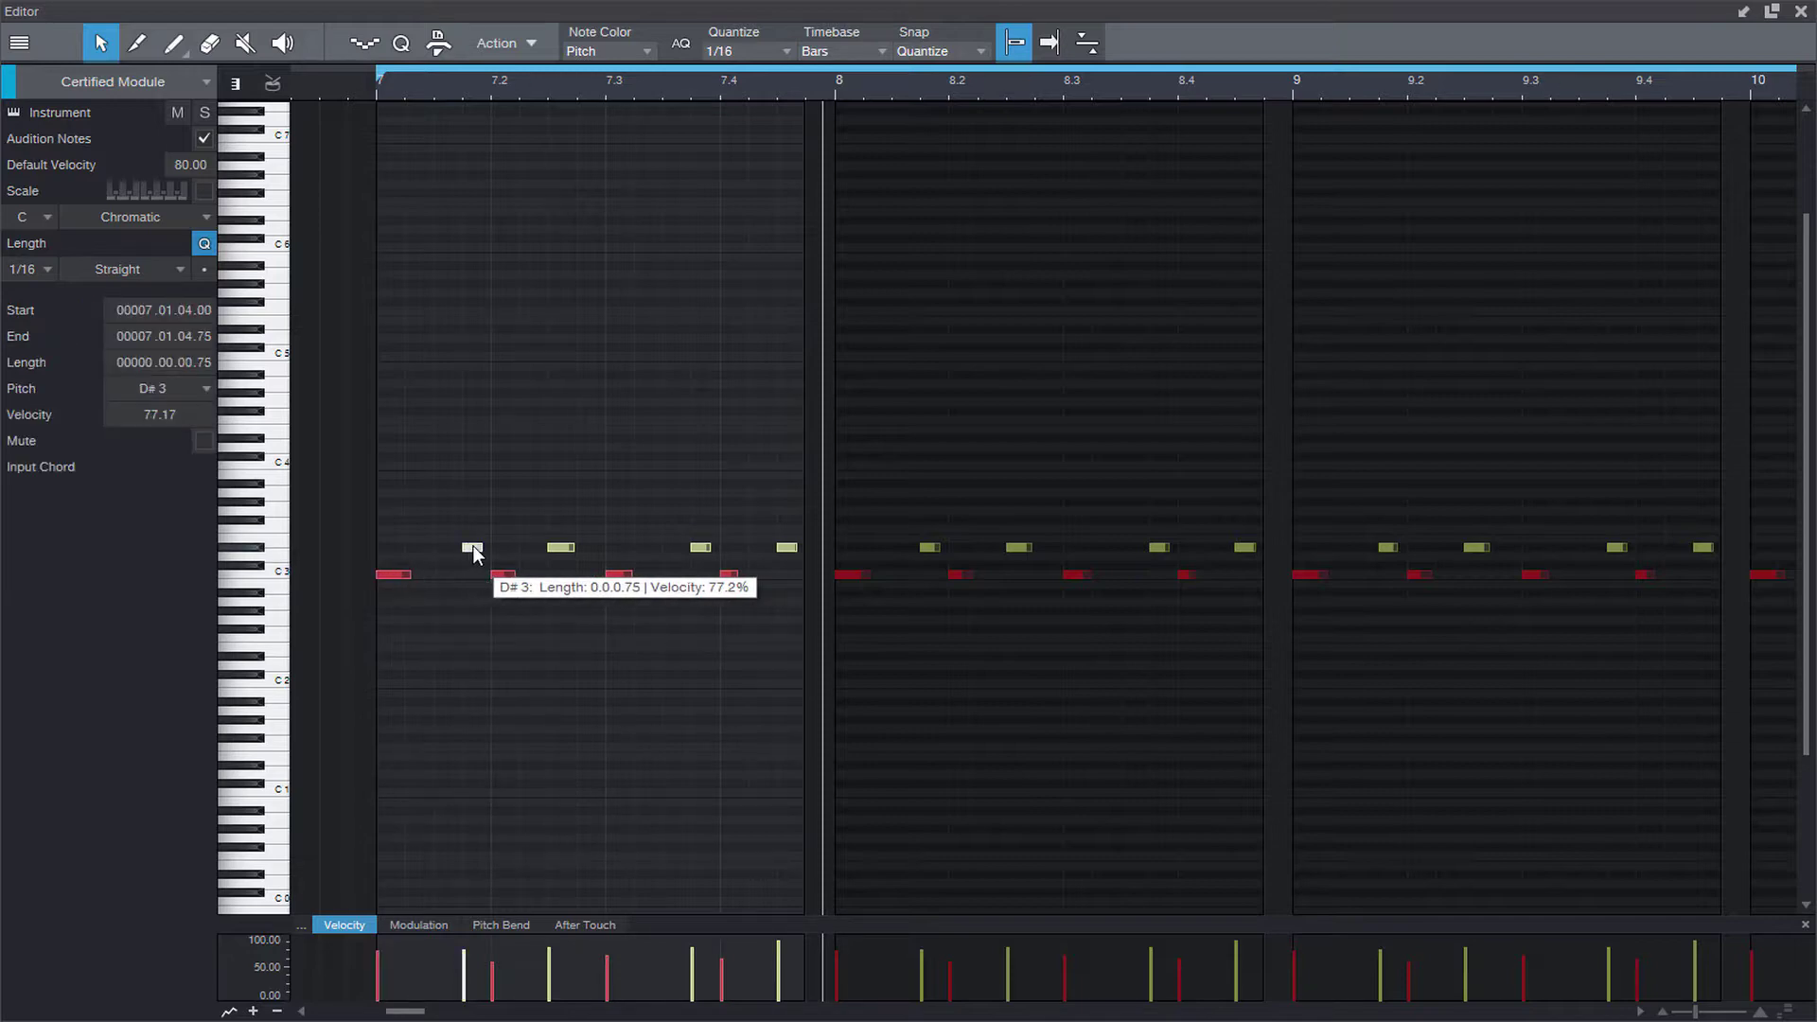
Step: Enable step recording, enter three 1/16 triplet D#3 notes from 7.2.4 in the bar 7 event, and play it
click(634, 98)
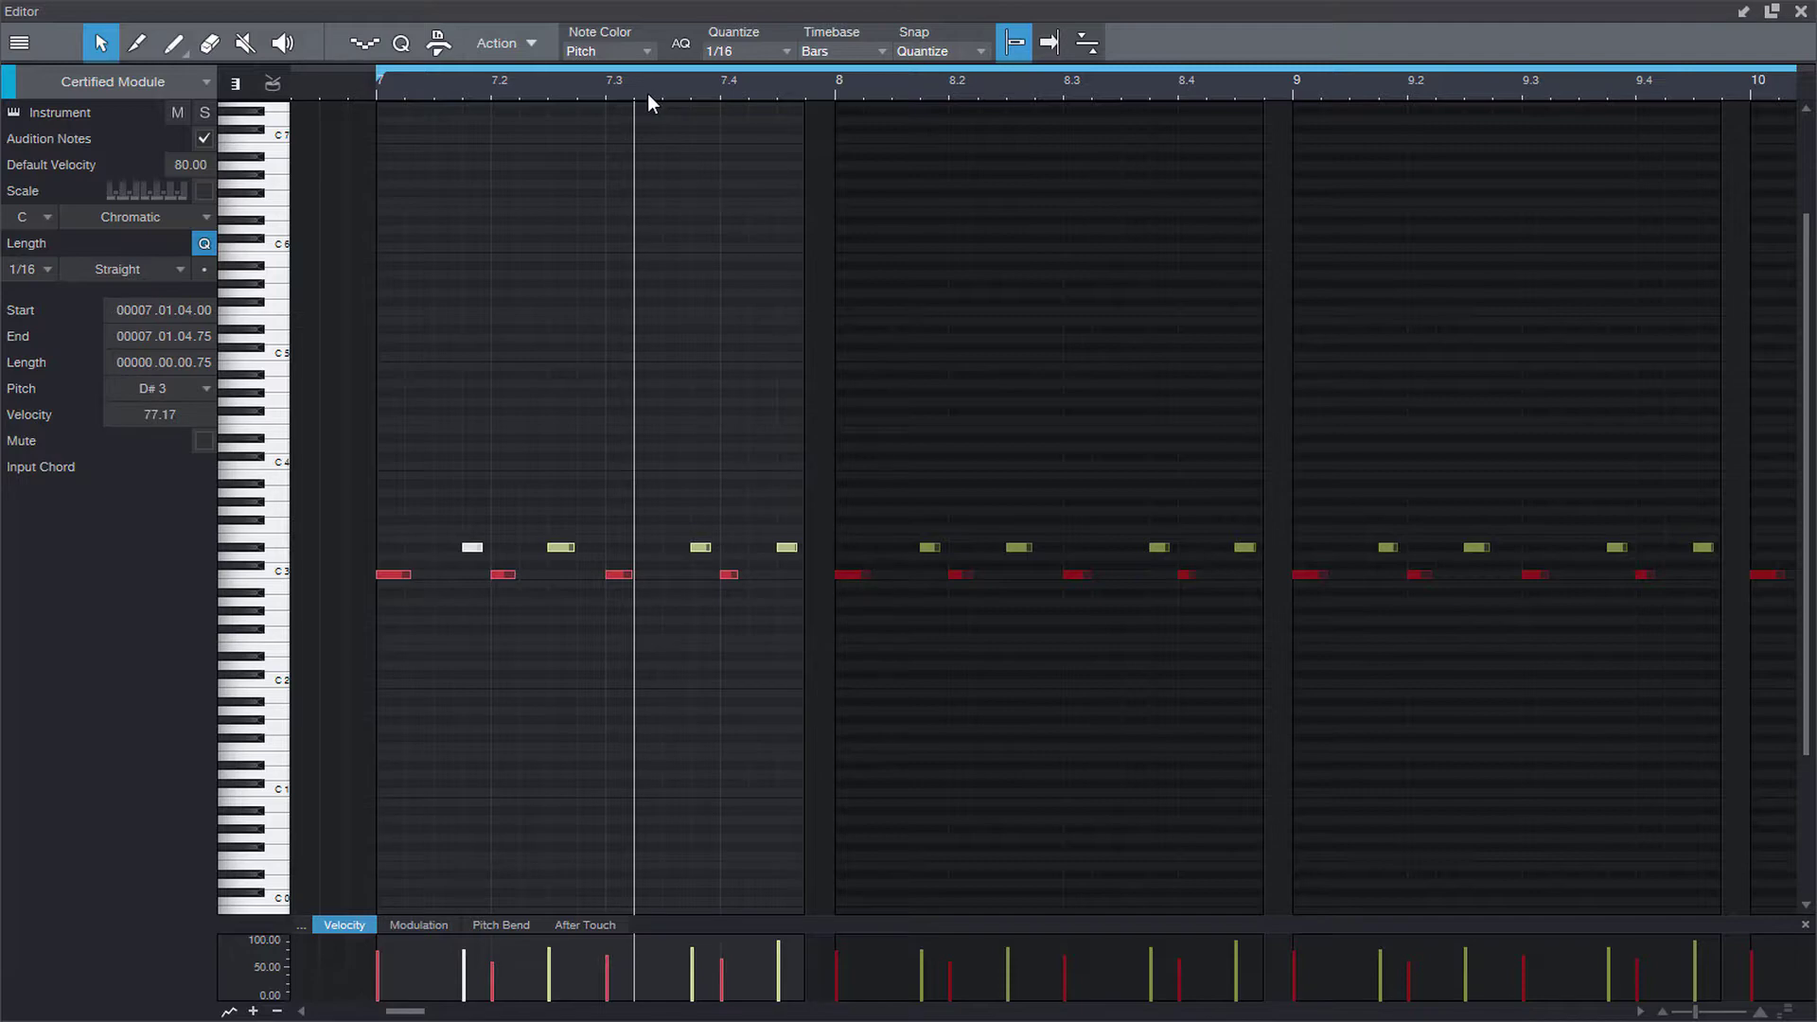
click(560, 546)
click(574, 94)
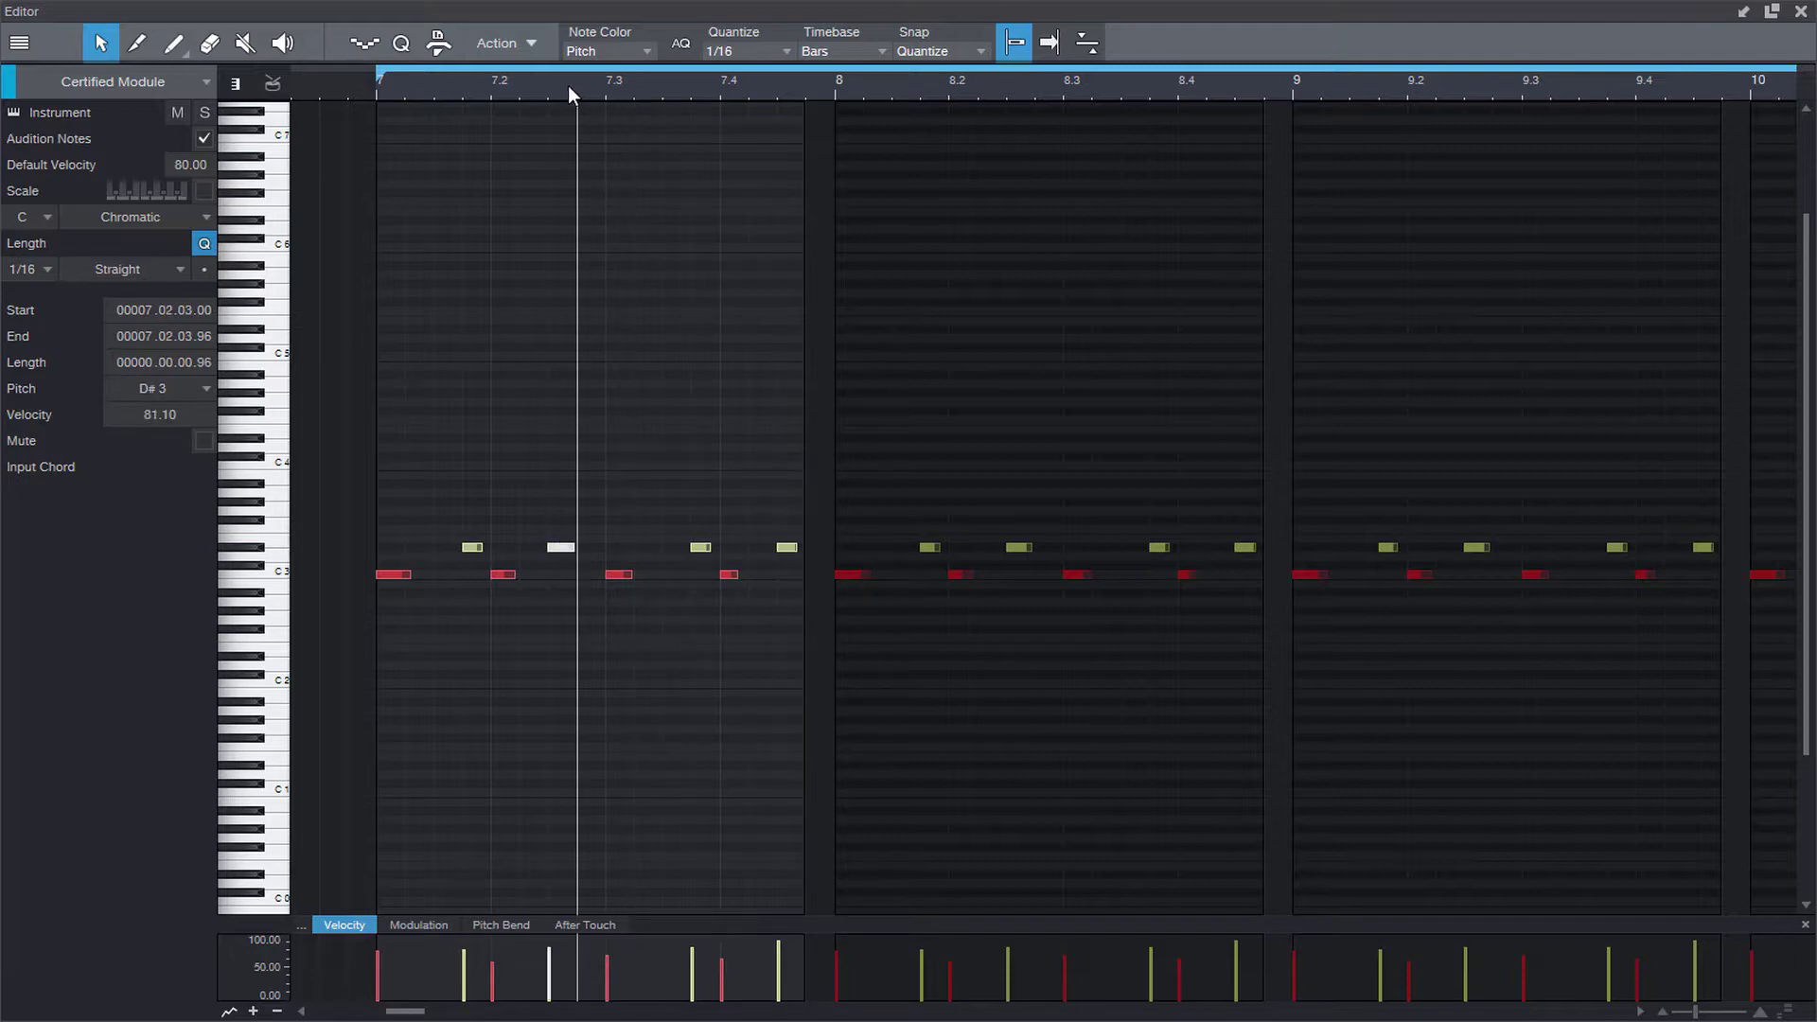
click(369, 44)
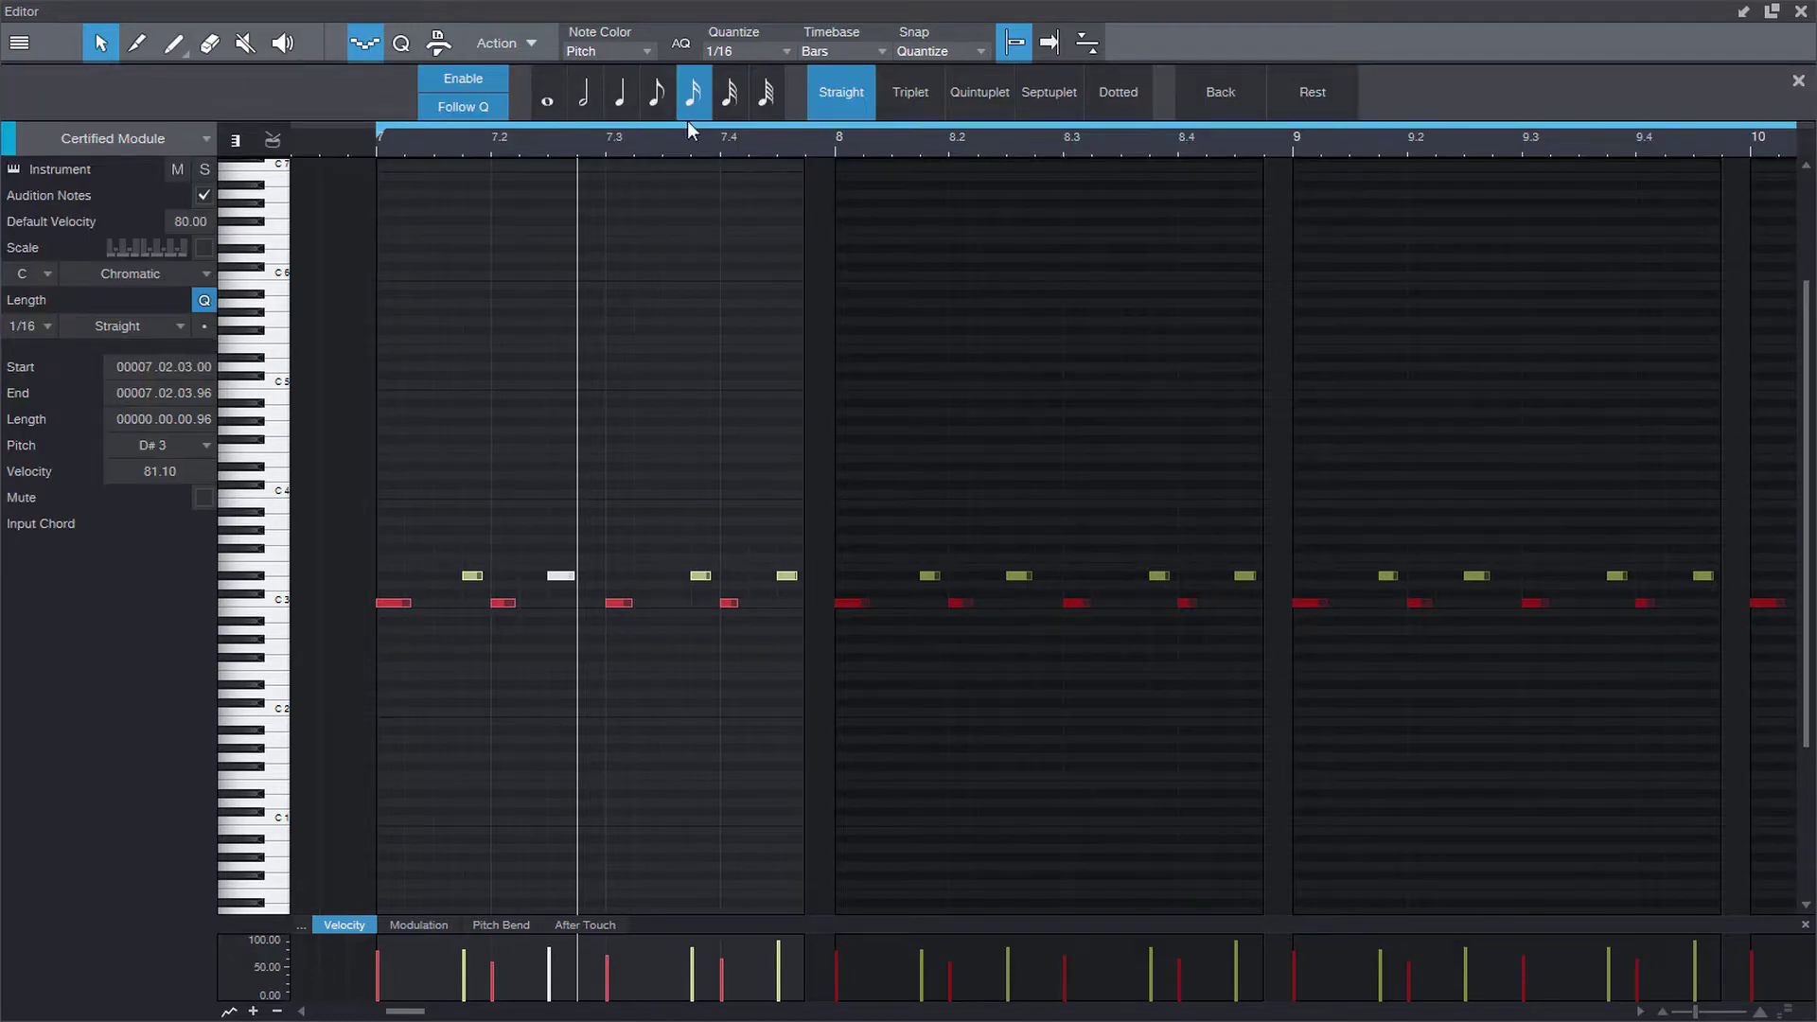
click(907, 95)
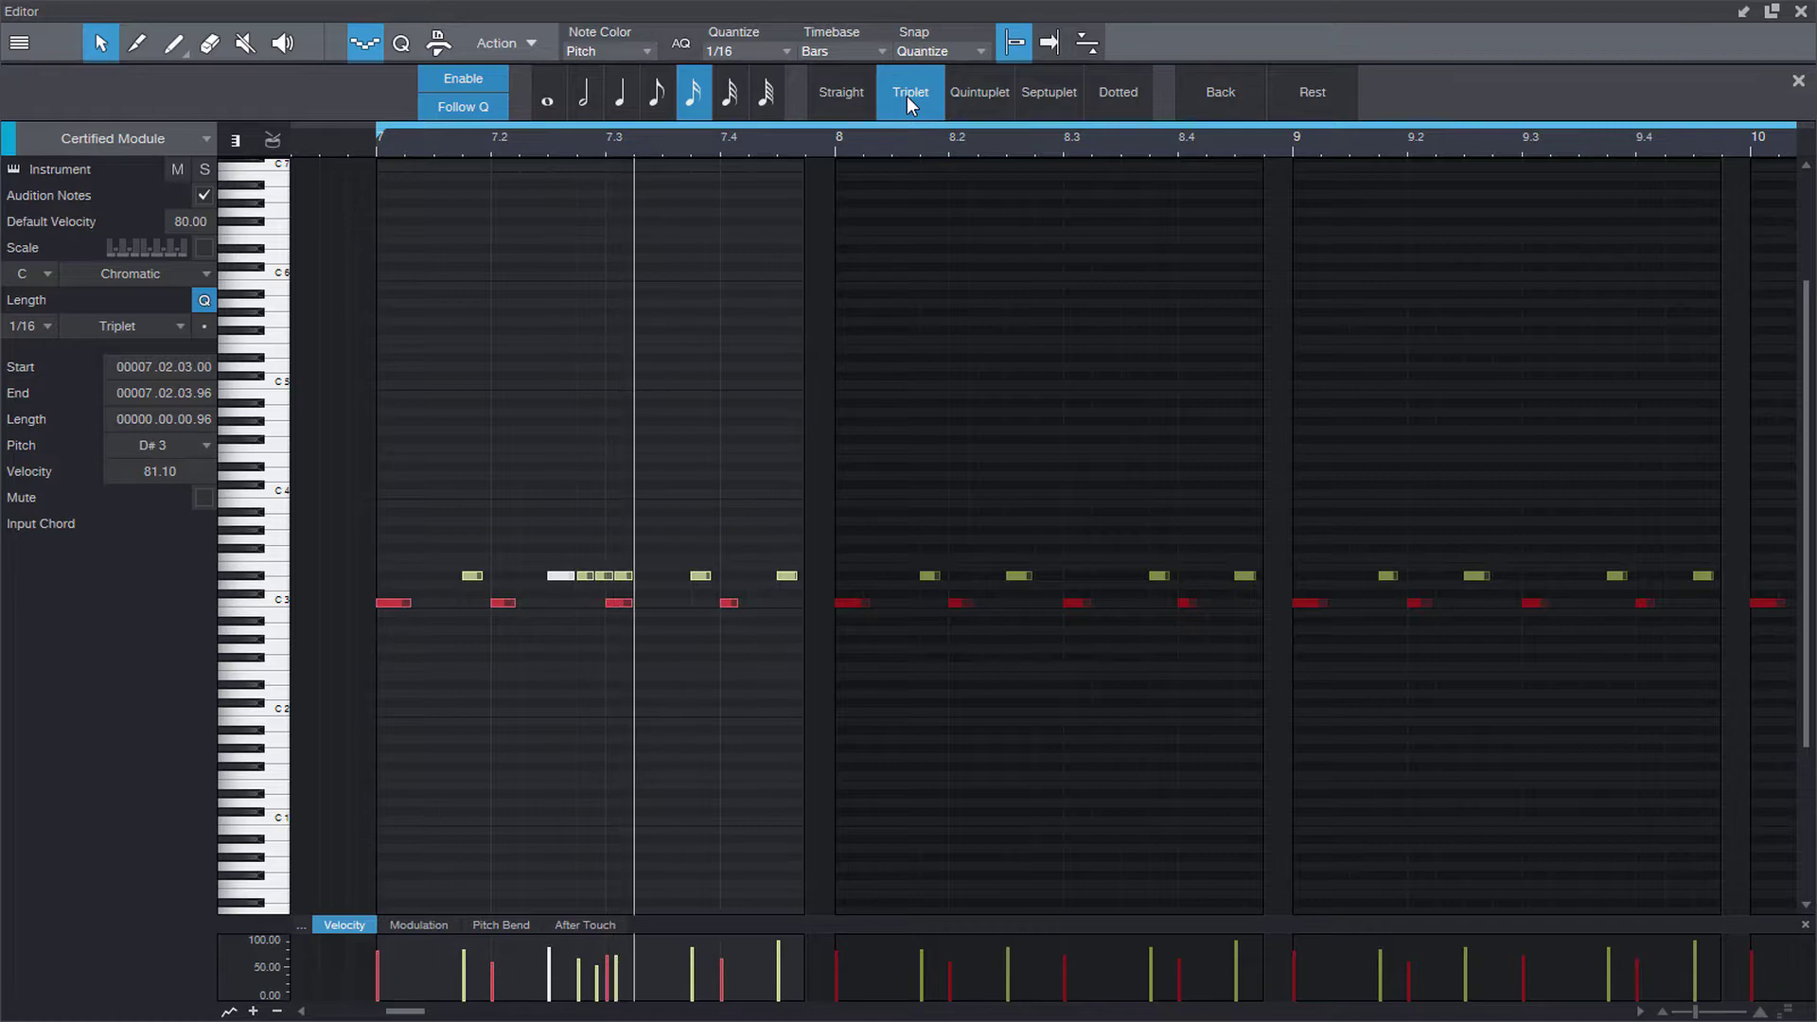
click(390, 140)
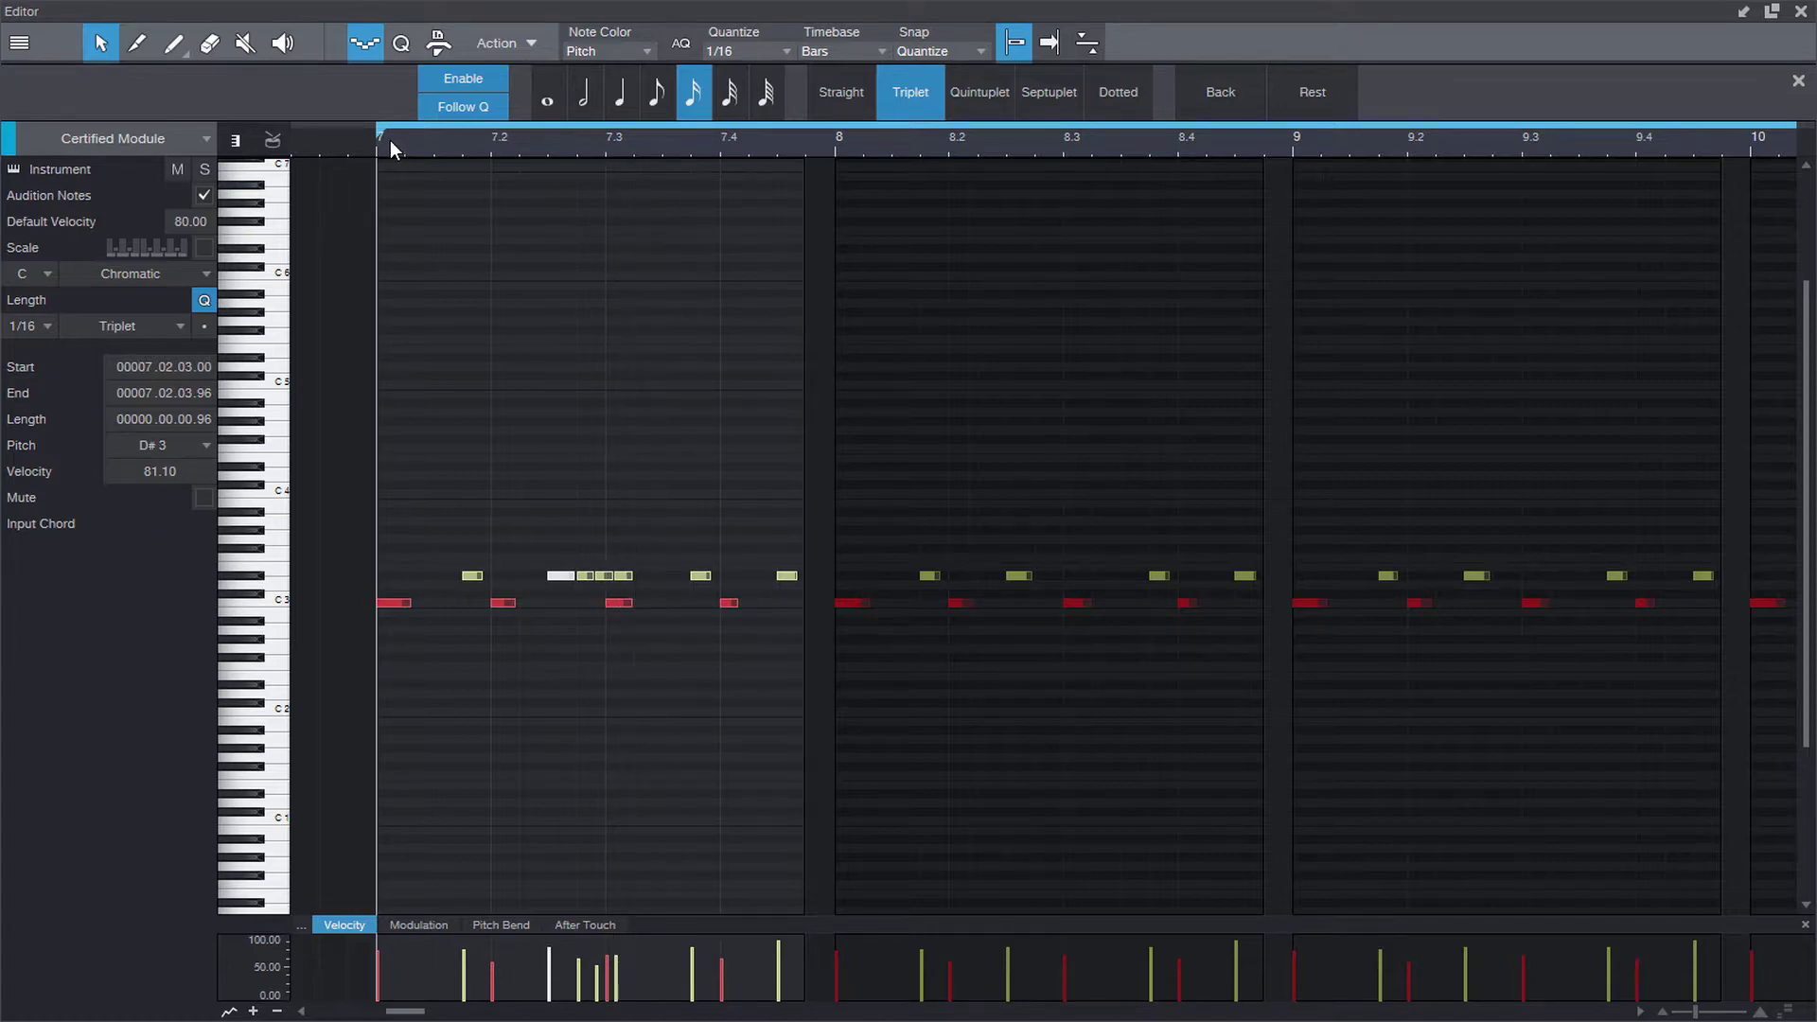
key(space)
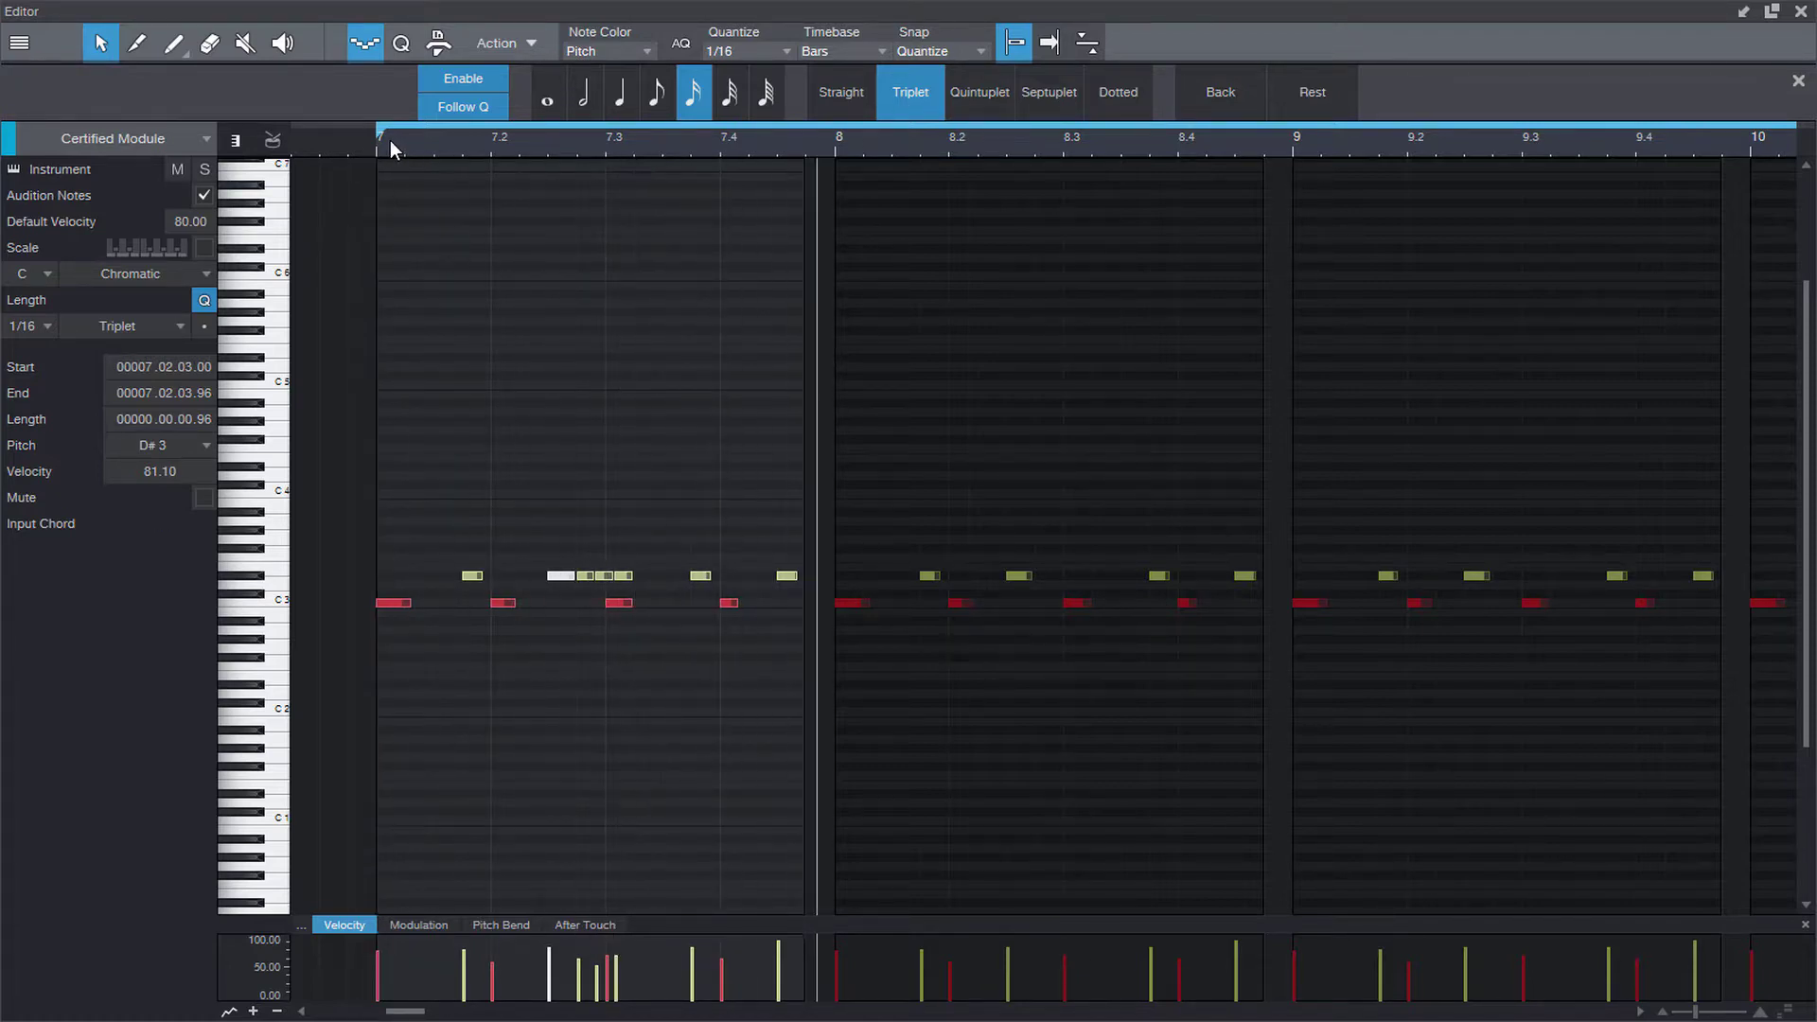
Step: Undo the three triplet notes, step-record three 1/16 triplet D#3 notes from 7.3.2 instead, and play from bar 7
key(space)
key(ctrl+z)
key(ctrl+z)
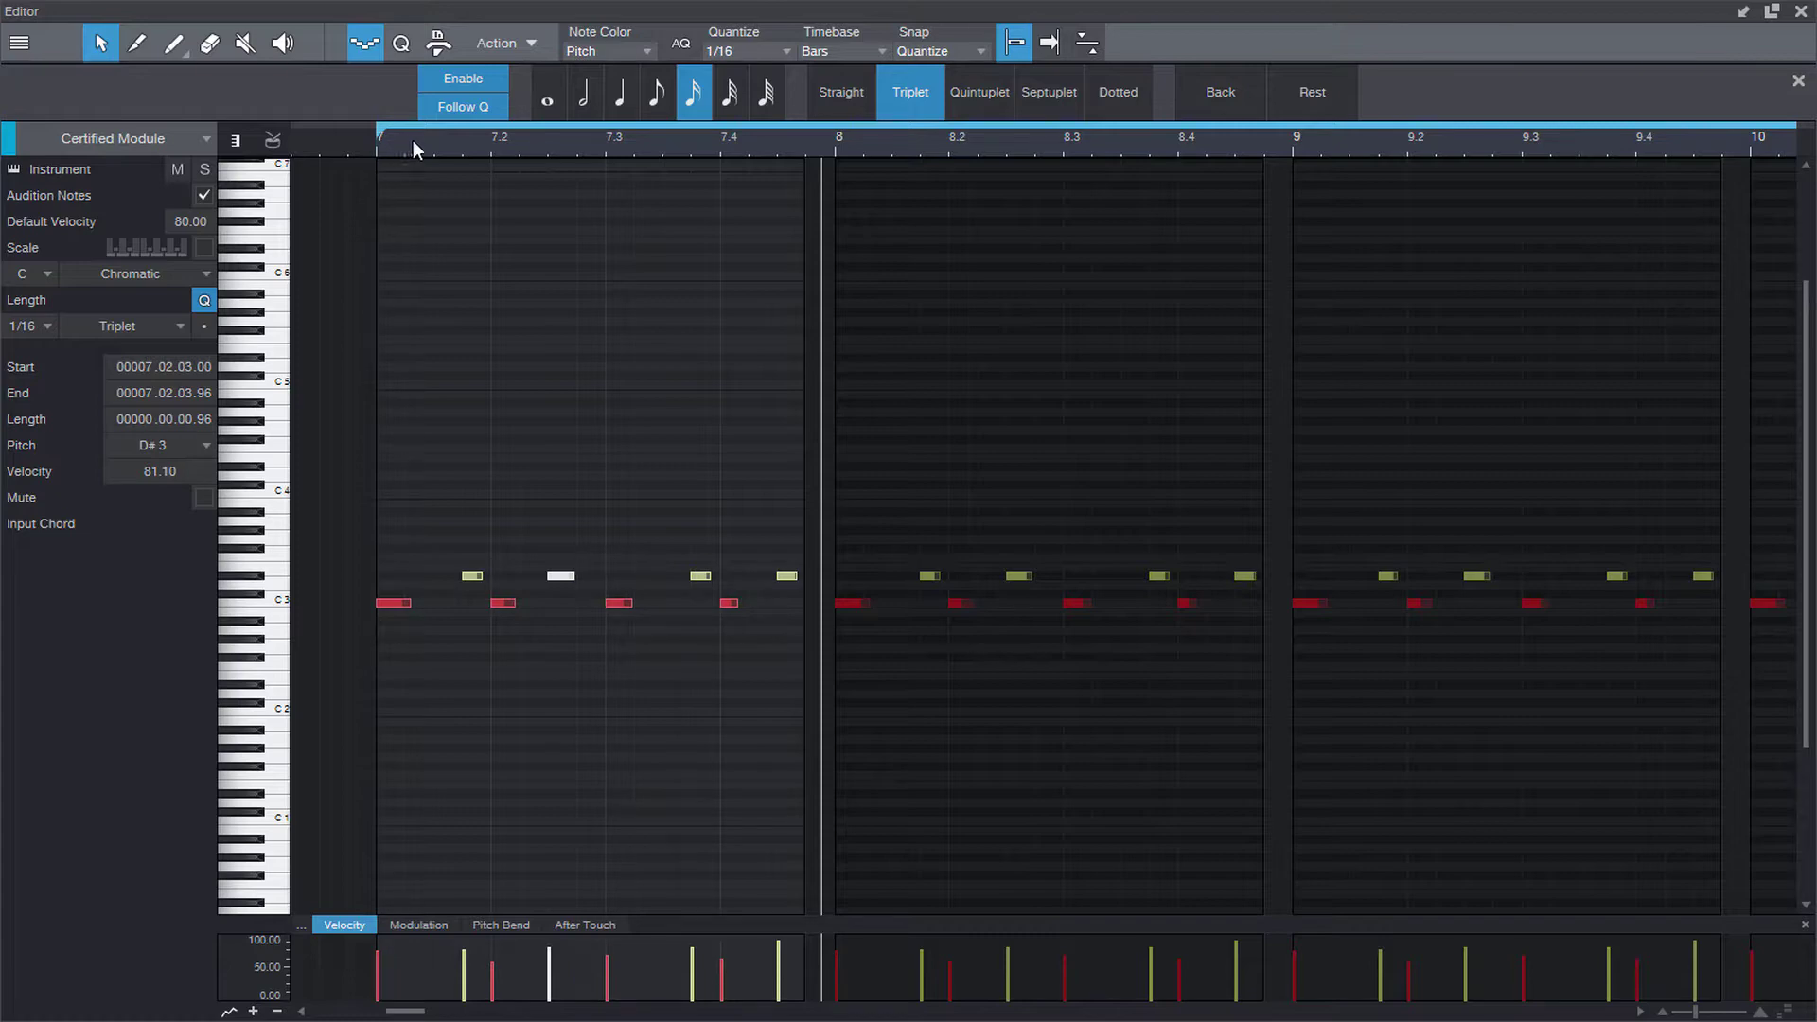
click(622, 148)
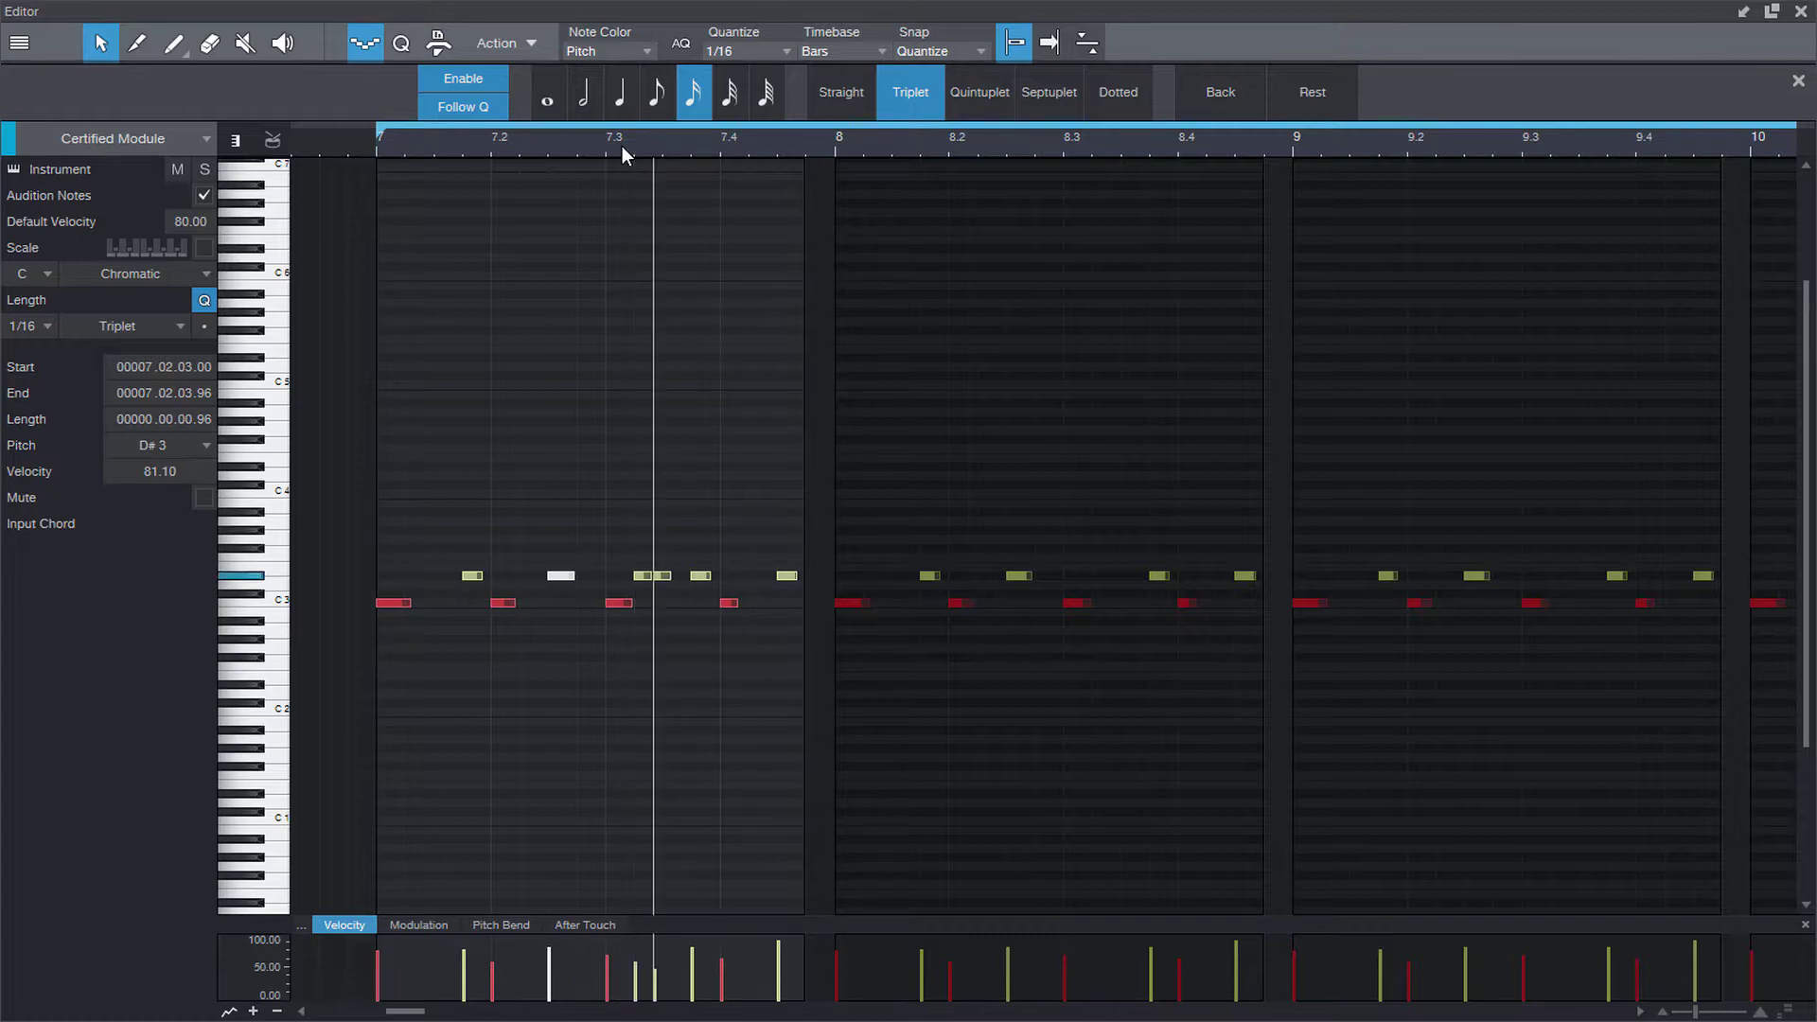
click(395, 140)
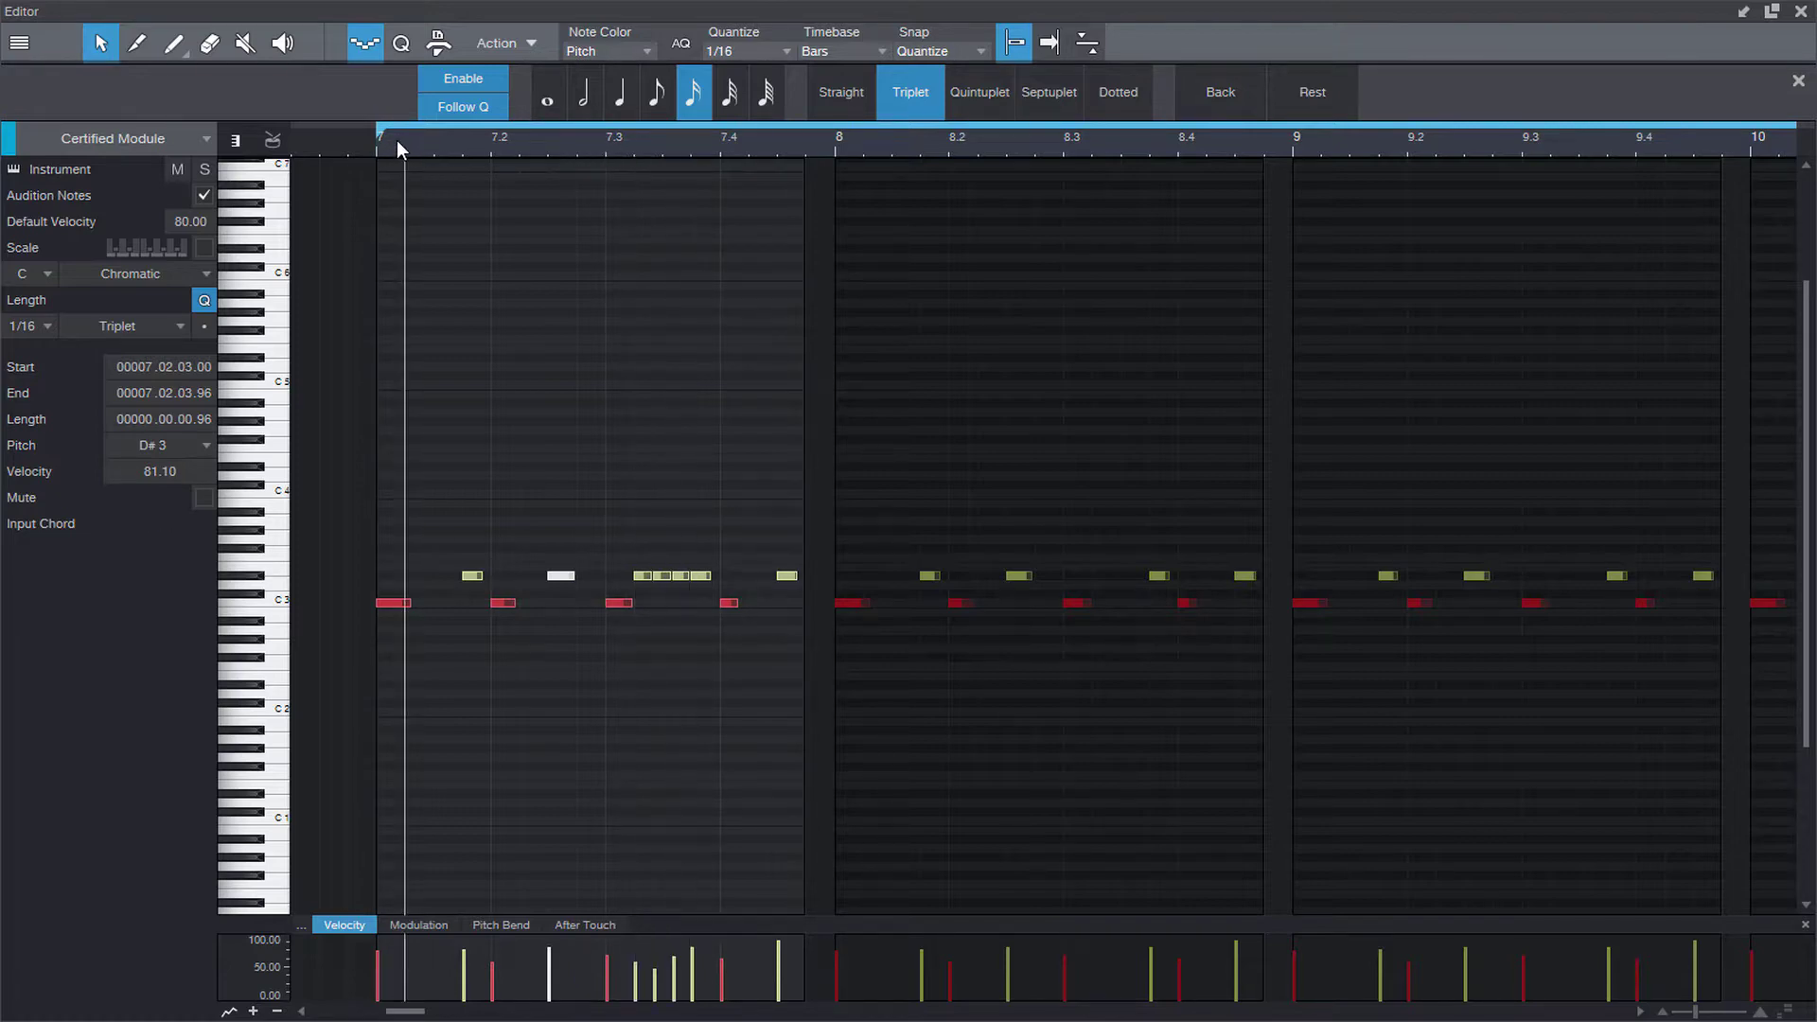
key(space)
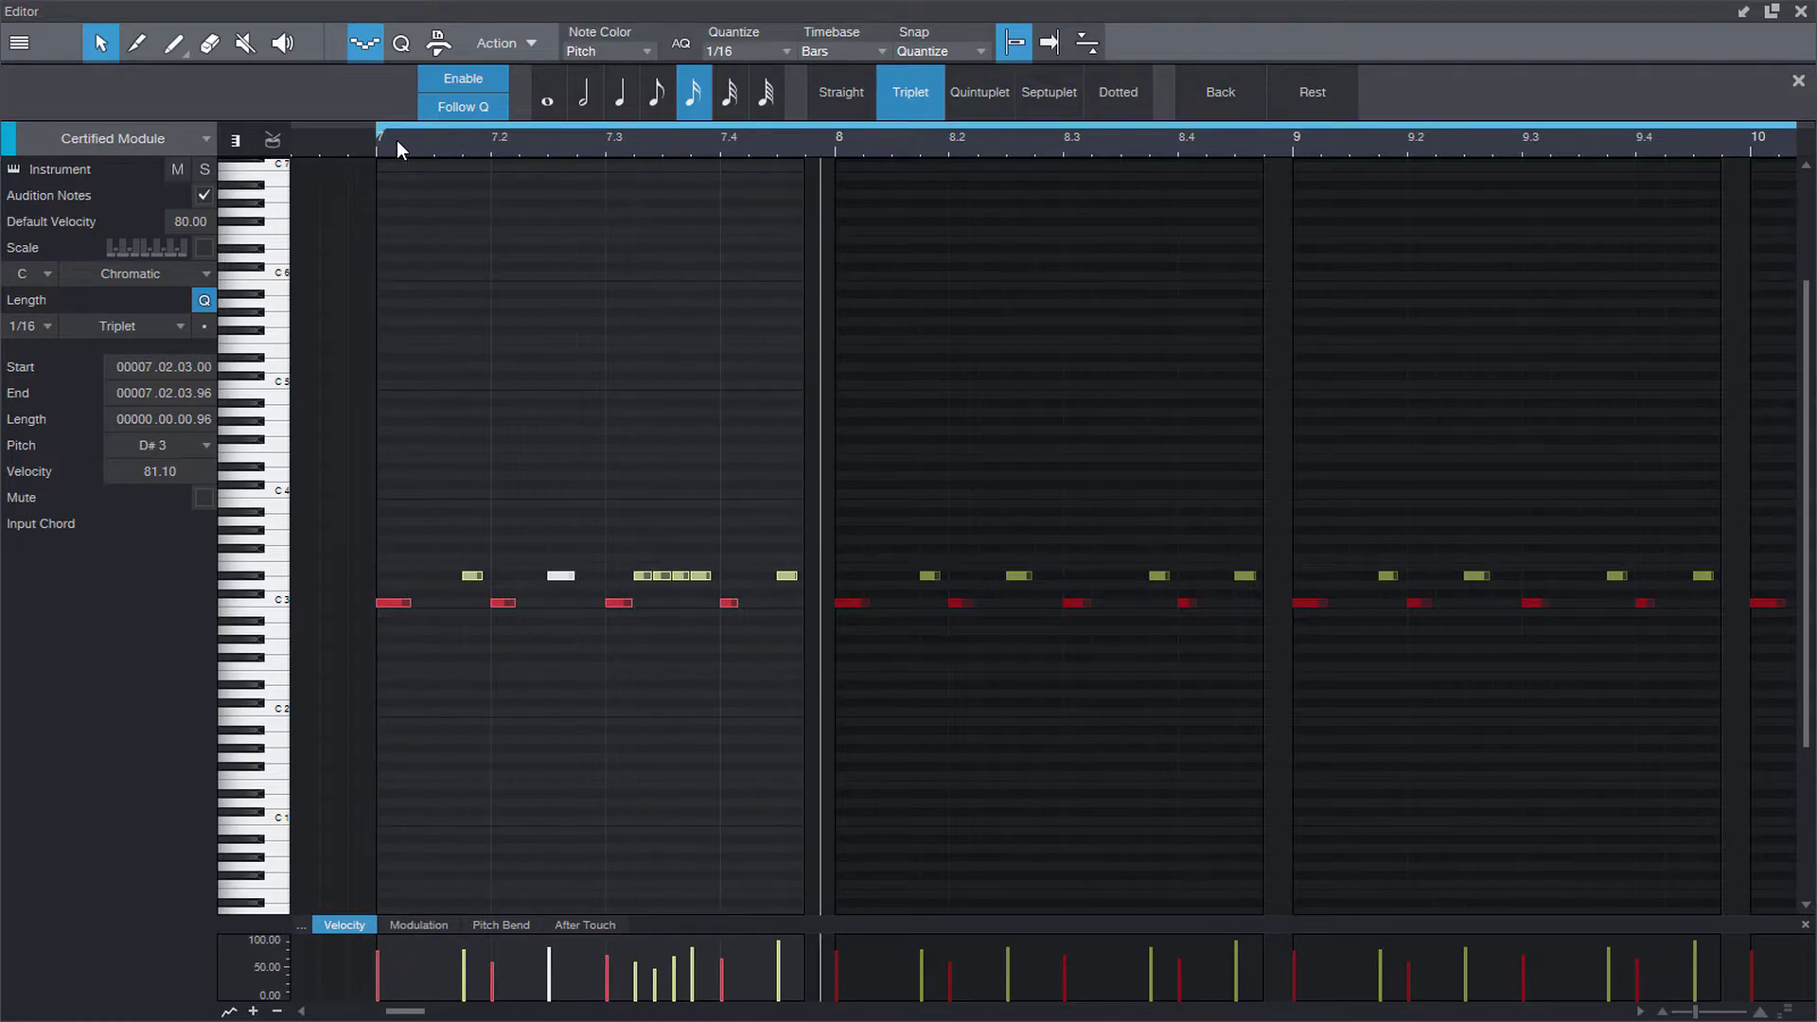
key(space)
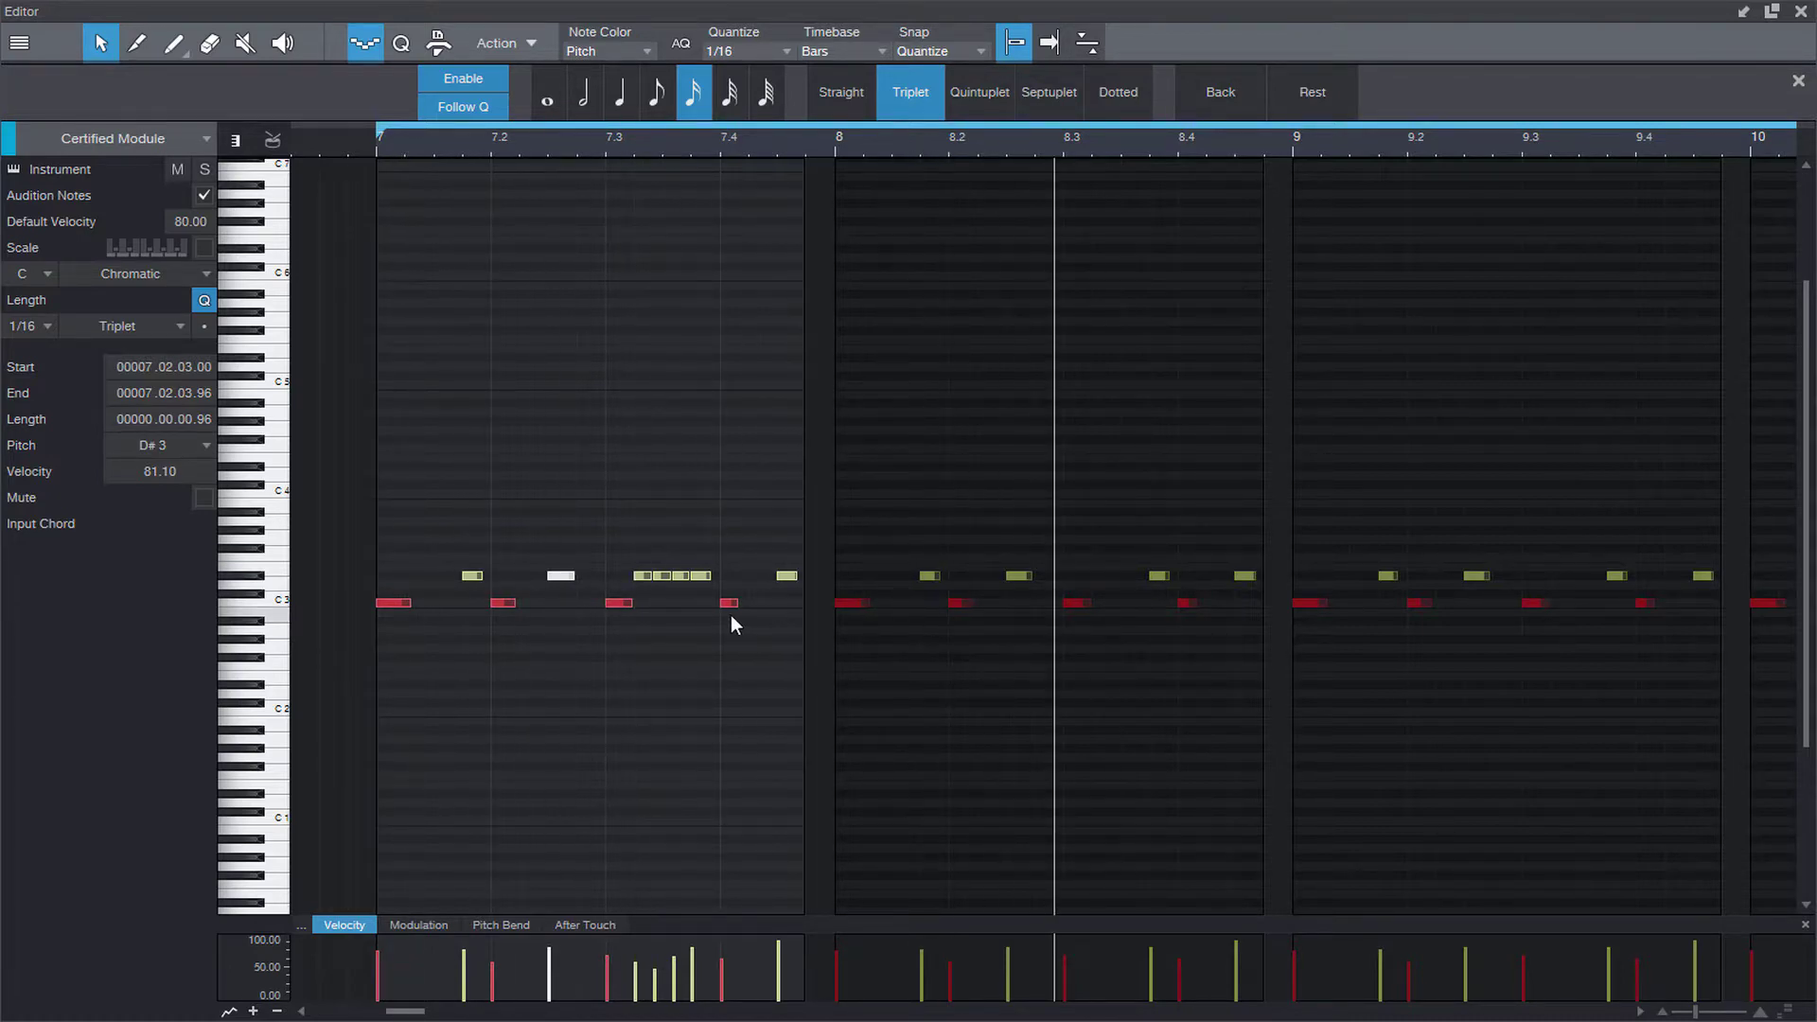
Step: Delete the third step-recorded D#3 note, starting at 7.3.3.33, and play from bar 7
click(684, 573)
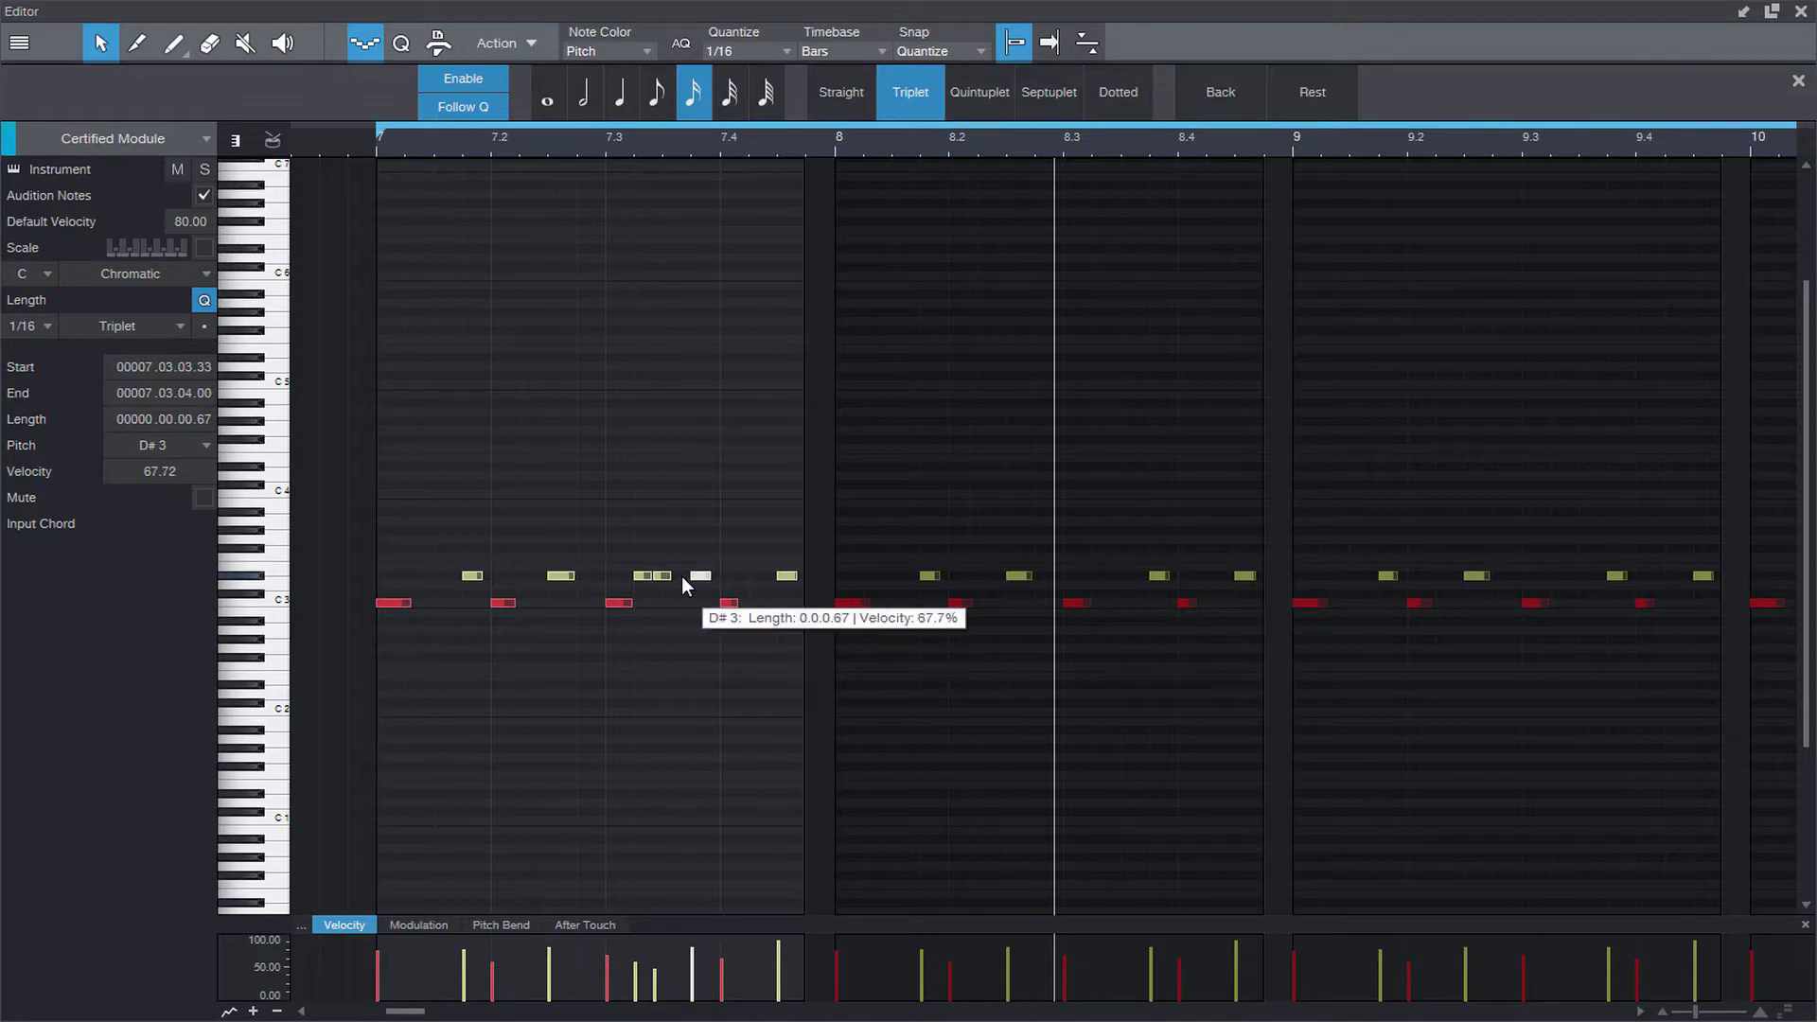
click(389, 150)
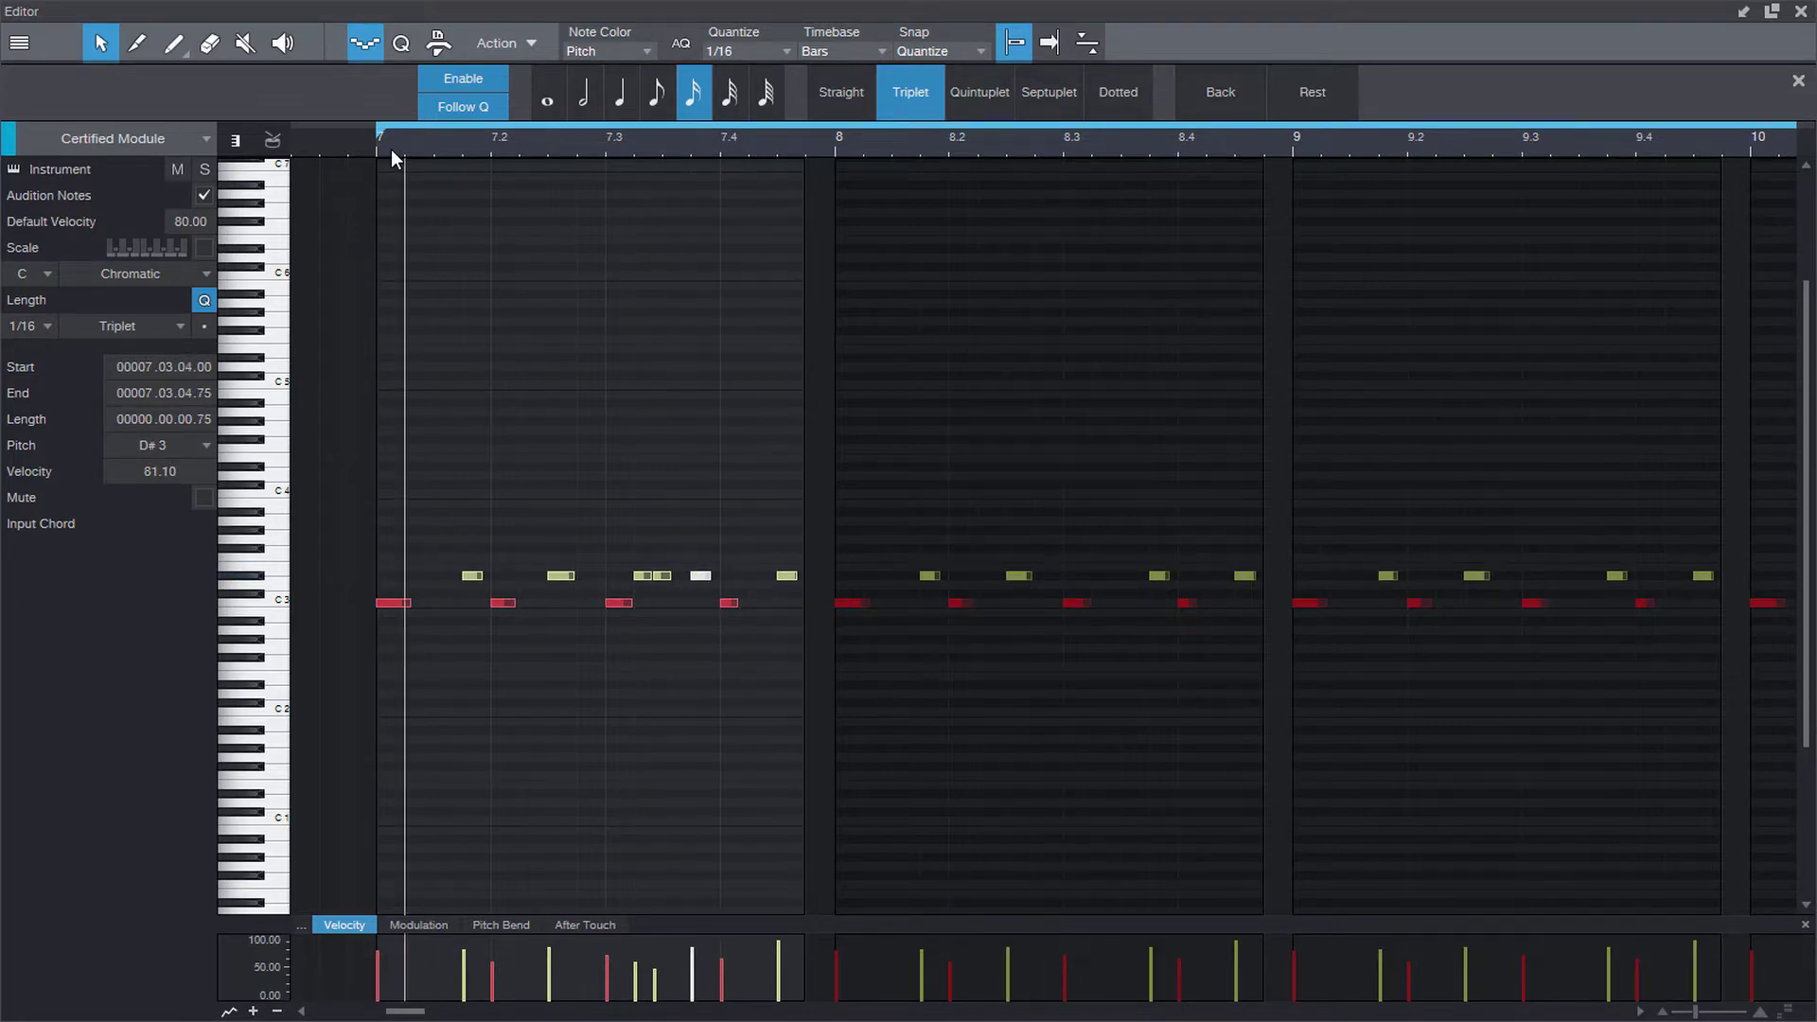
key(space)
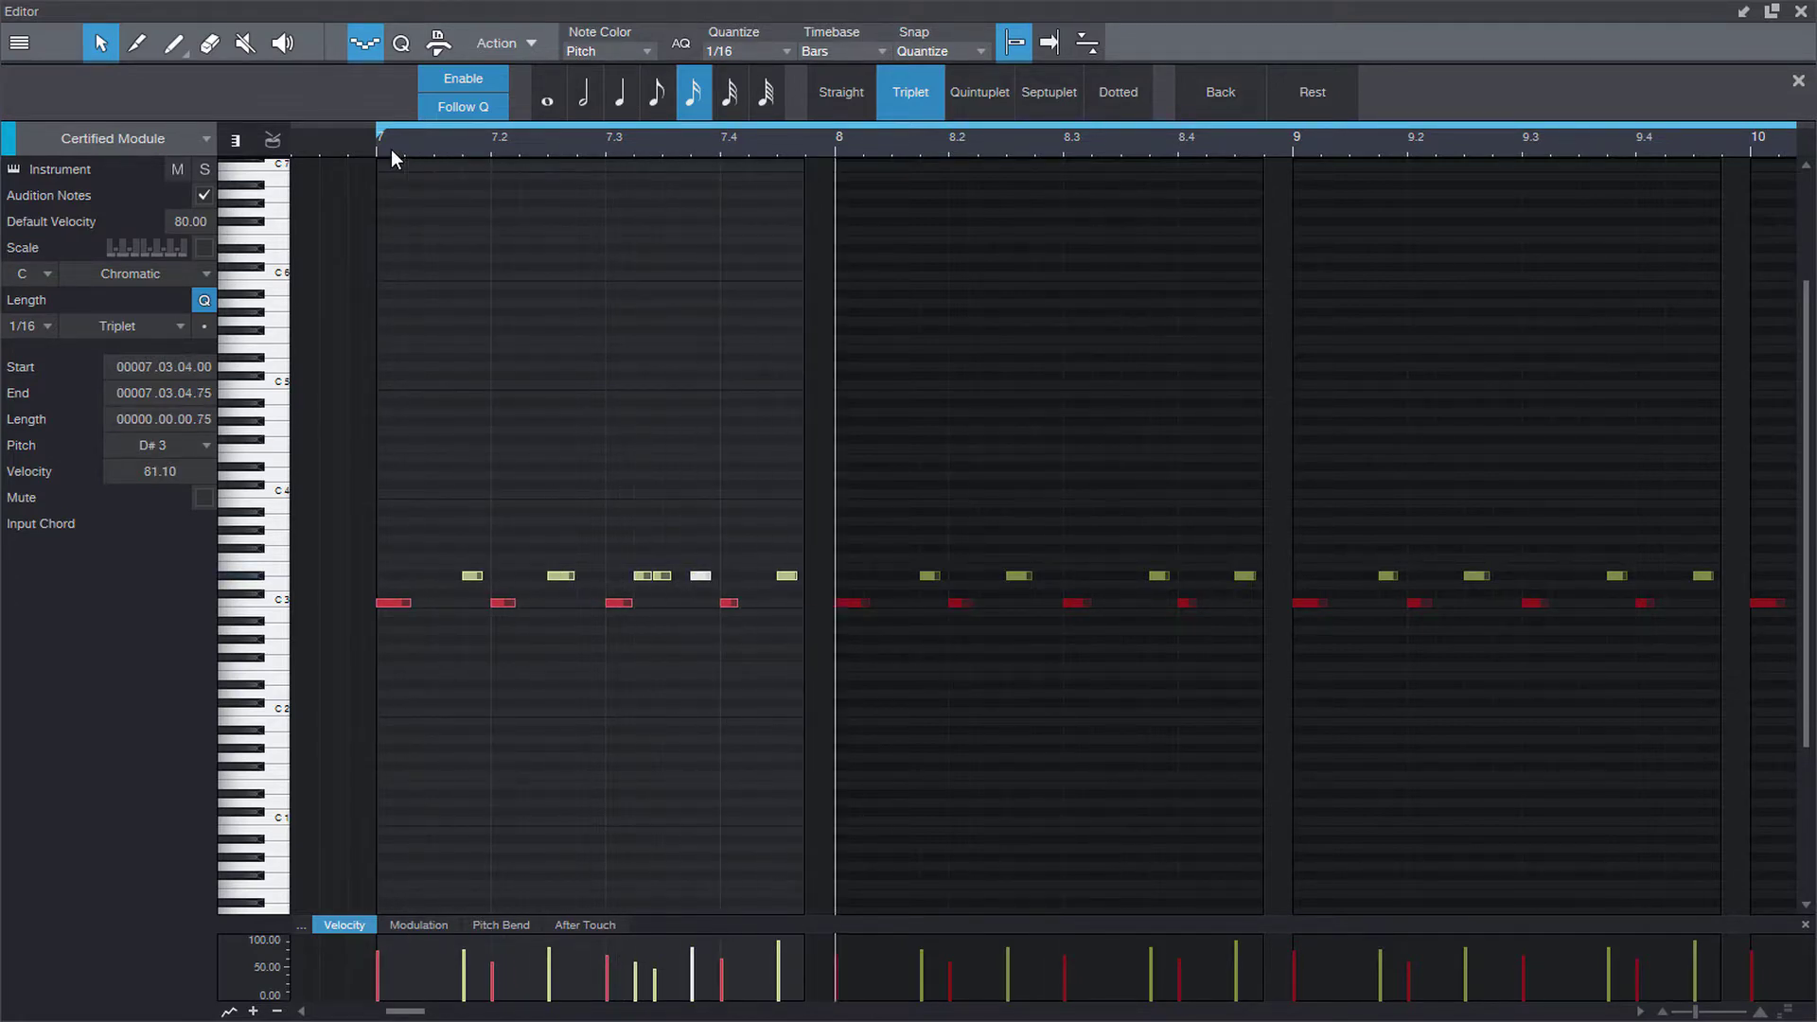
Step: Remove the second step-recorded D#3 note in beat 7.3 and close the note editor
click(661, 575)
key(ctrl+z)
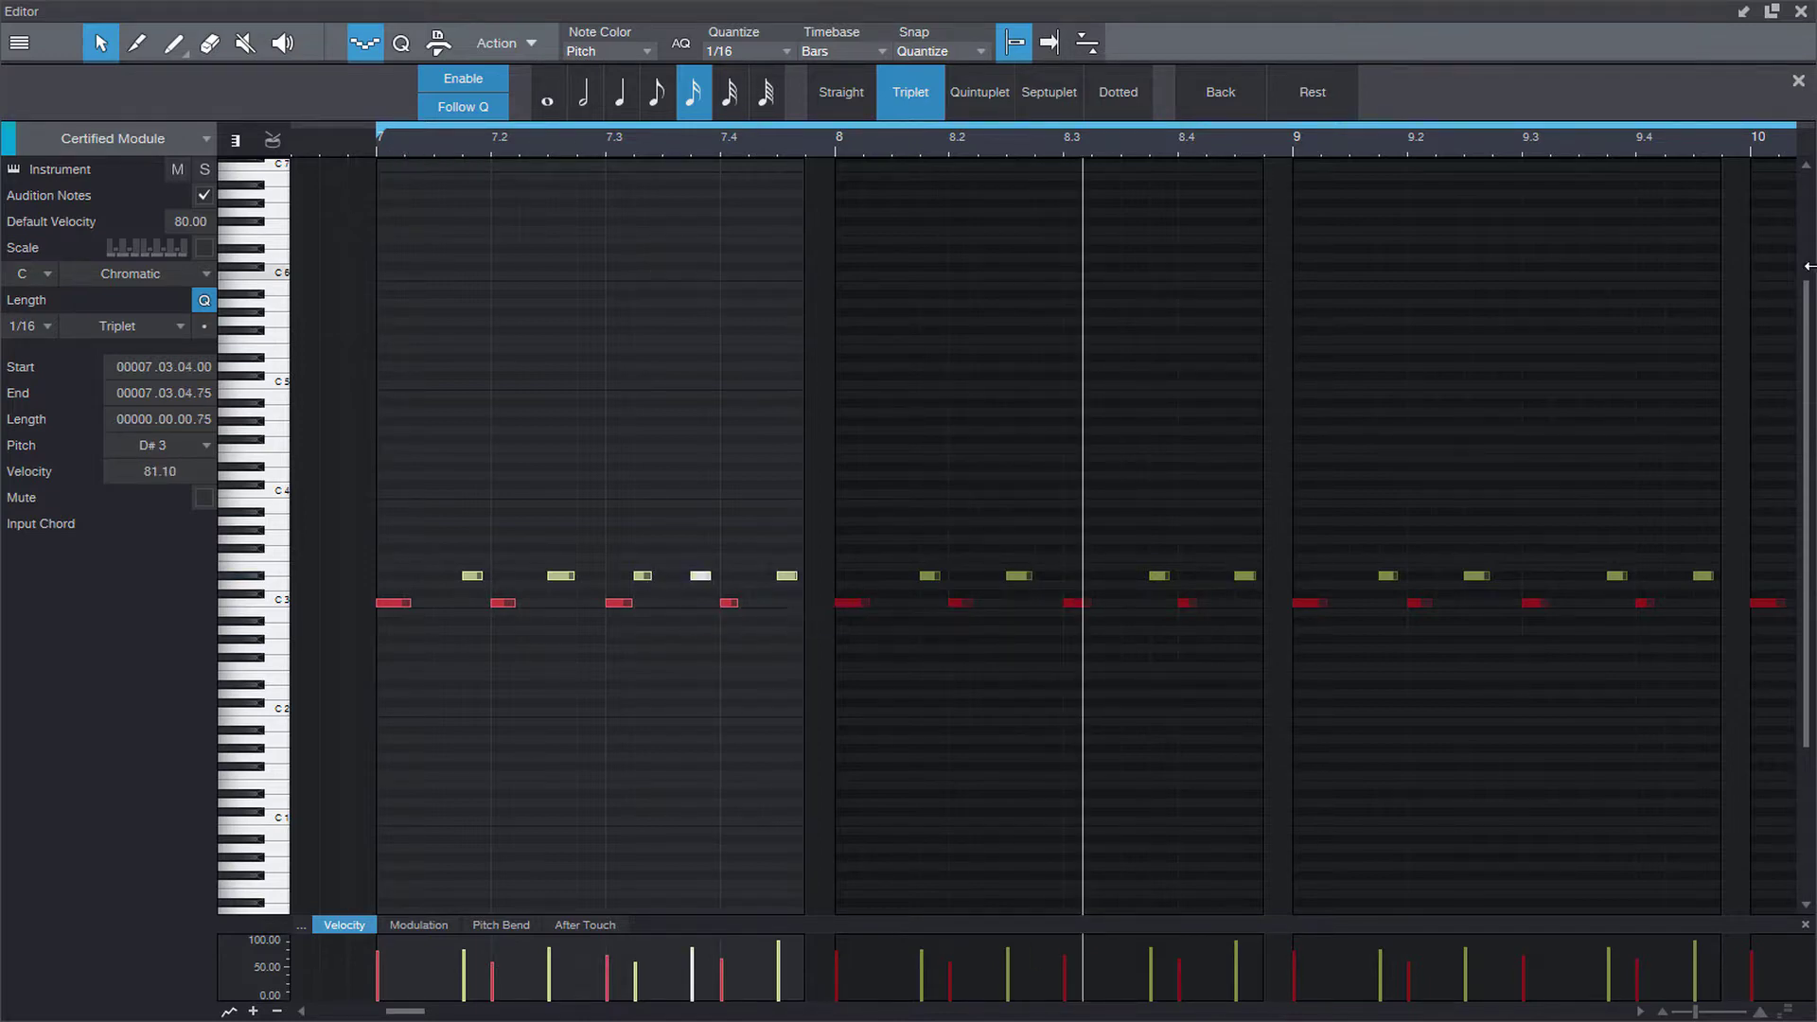
key(ctrl+shift+r)
click(1801, 13)
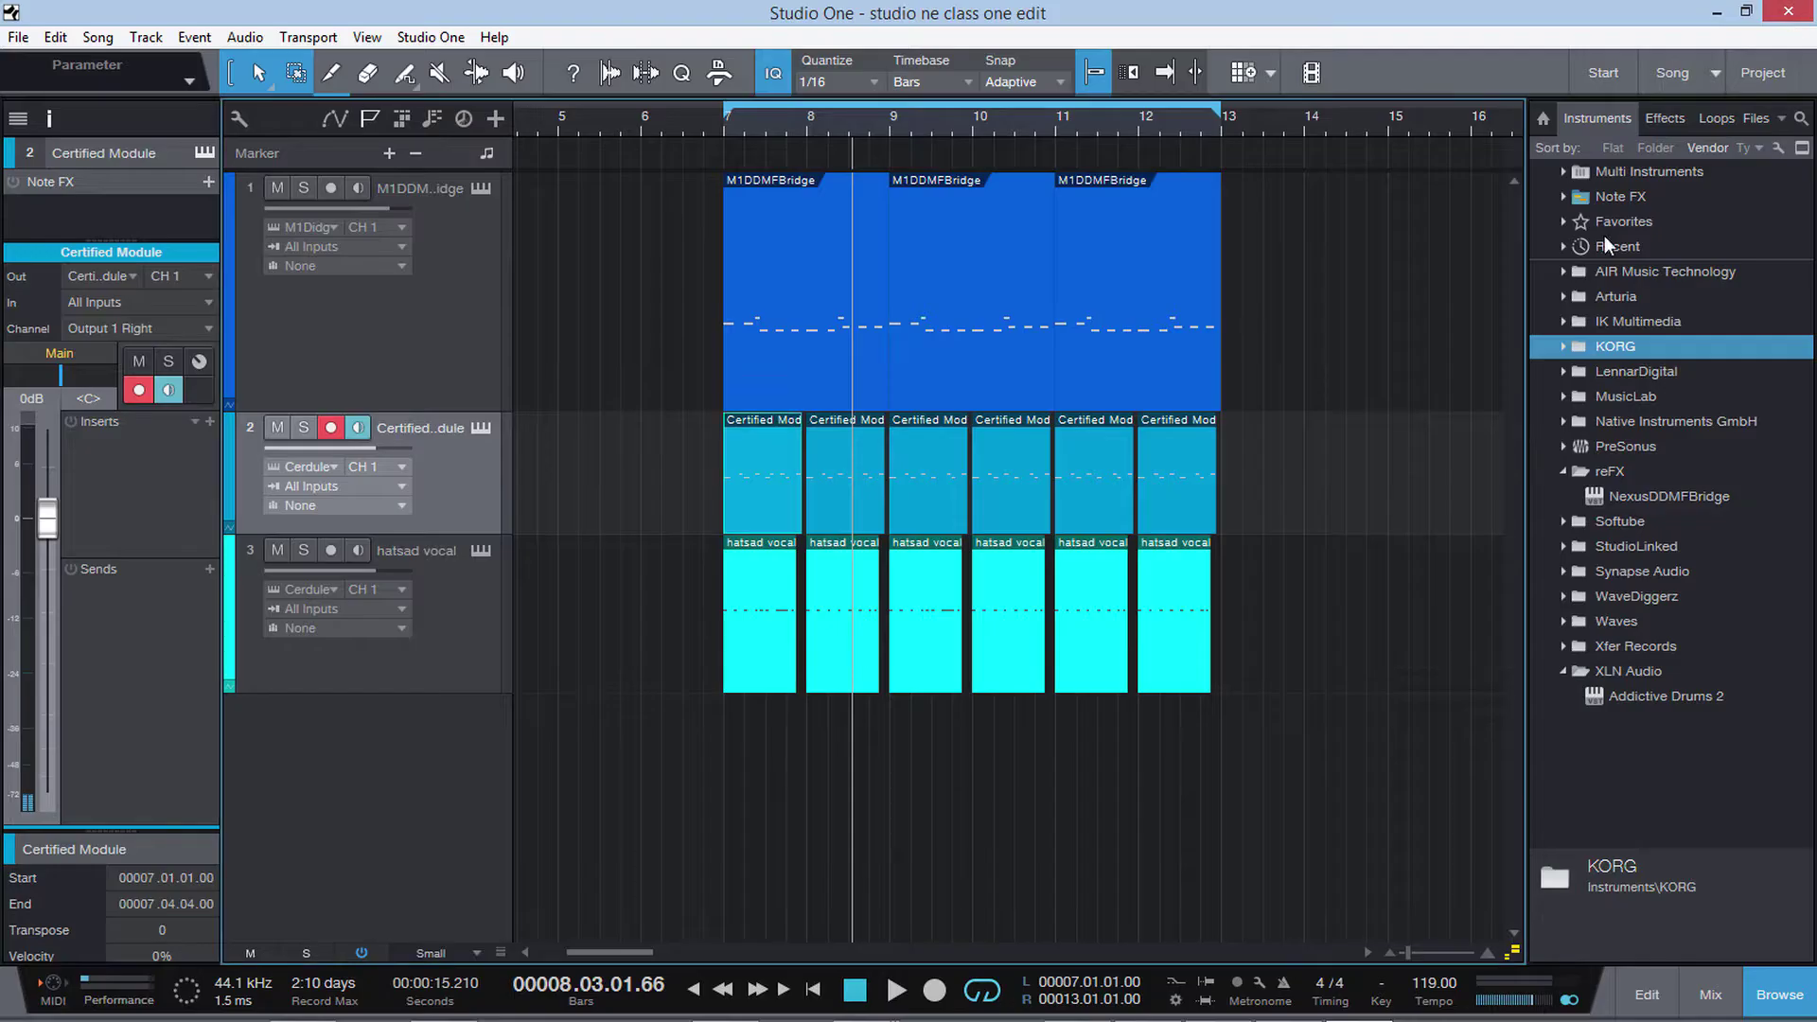
Step: Select the M1DDMFBridge track and reduce its height in the arrangement
click(468, 350)
drag(473, 411, 494, 296)
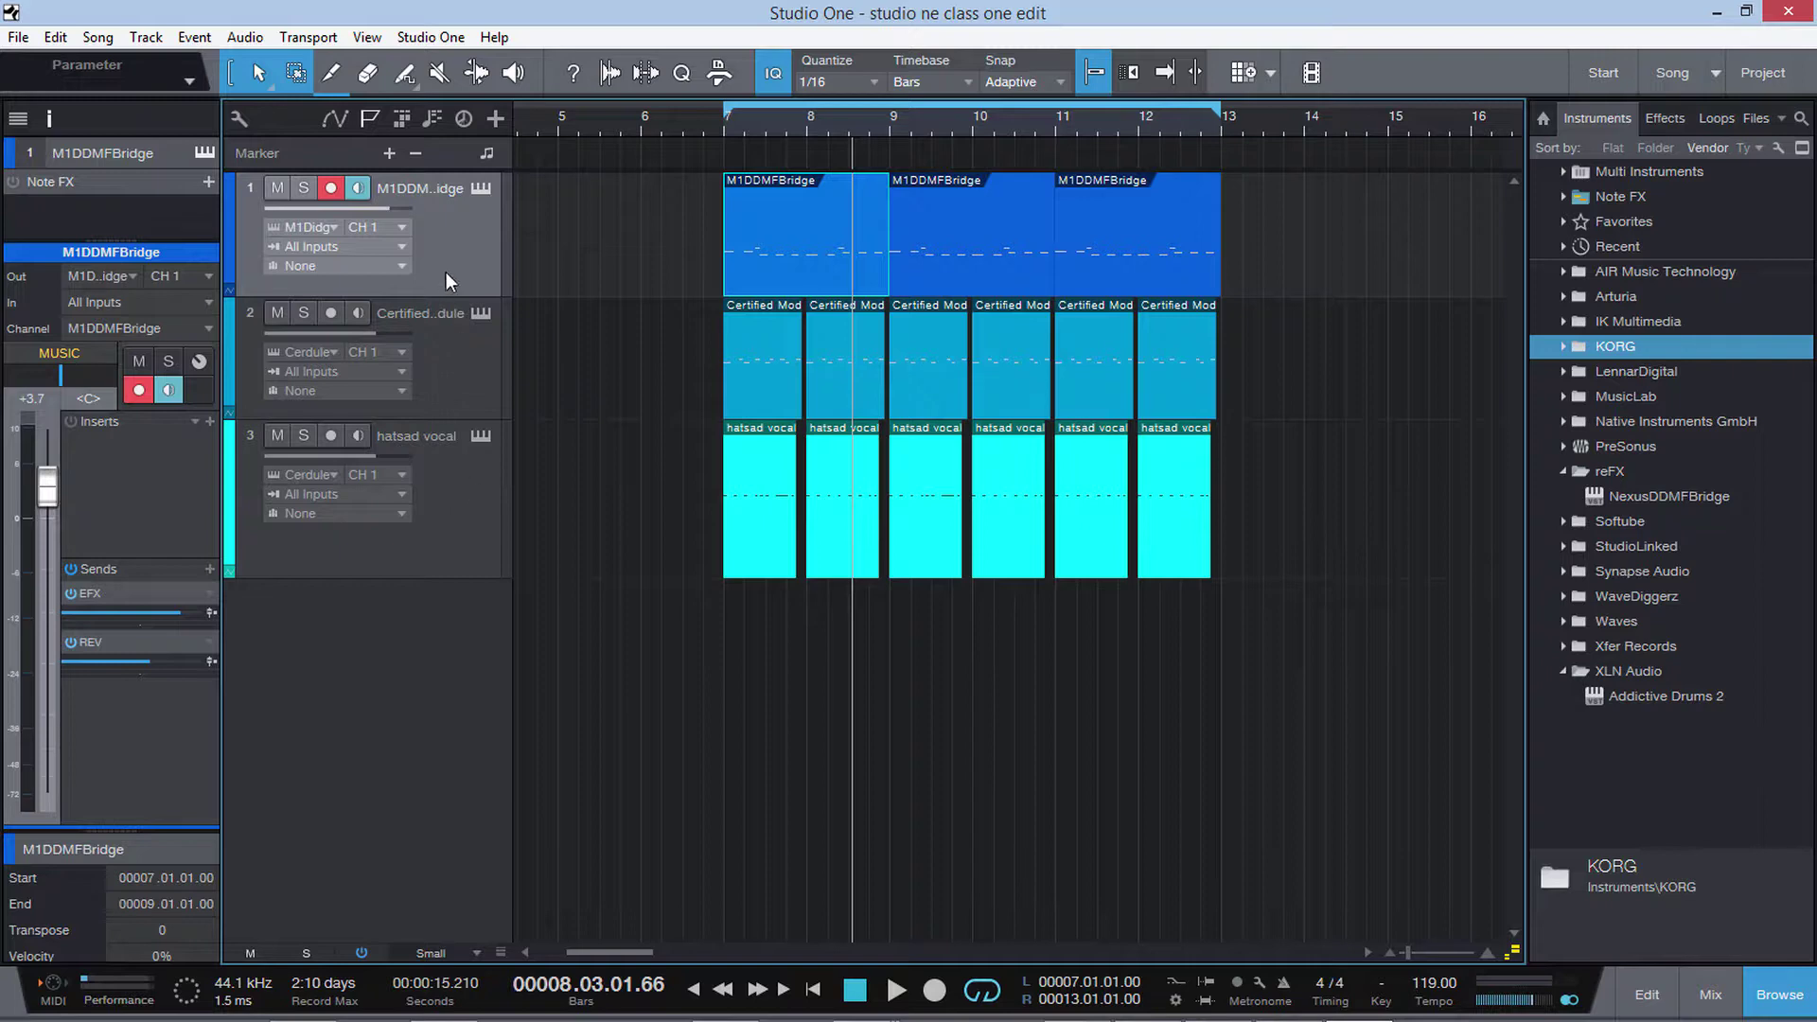
drag(464, 297, 491, 362)
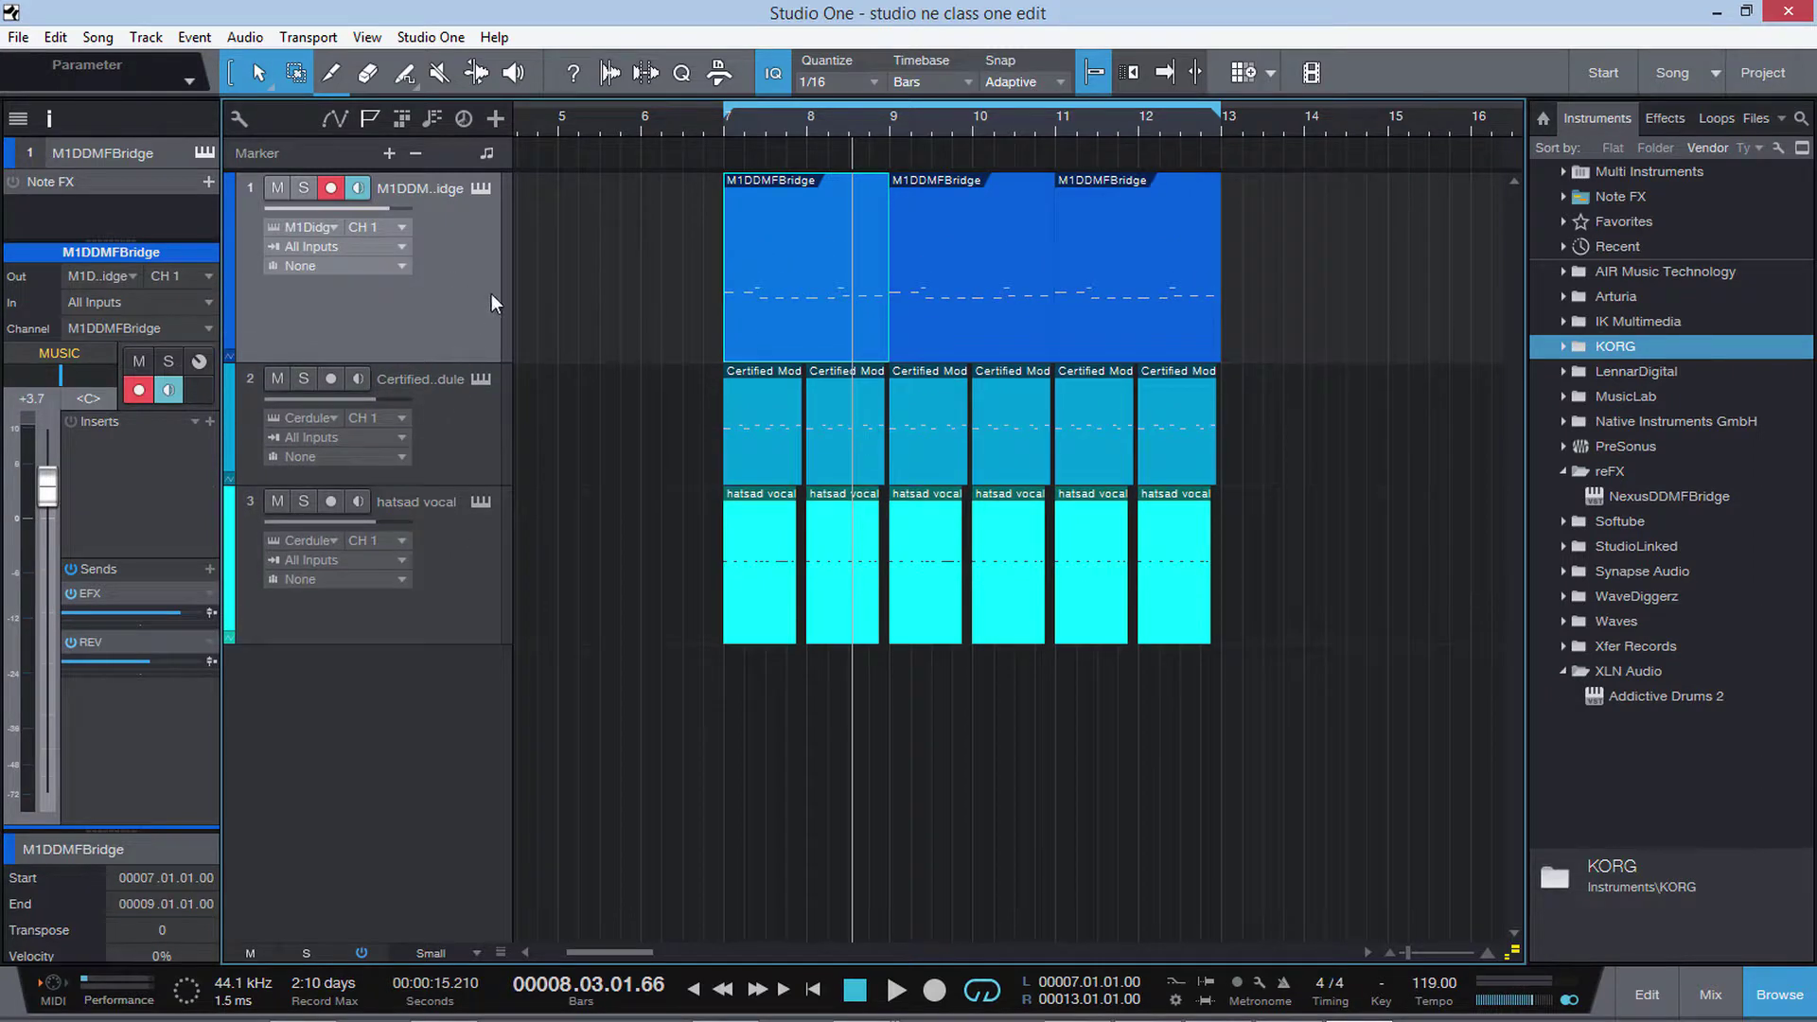
Step: Select all three M1DDMFBridge events in bars 7 to 12 and render them to a new audio track with Mixdown Selection
click(1308, 331)
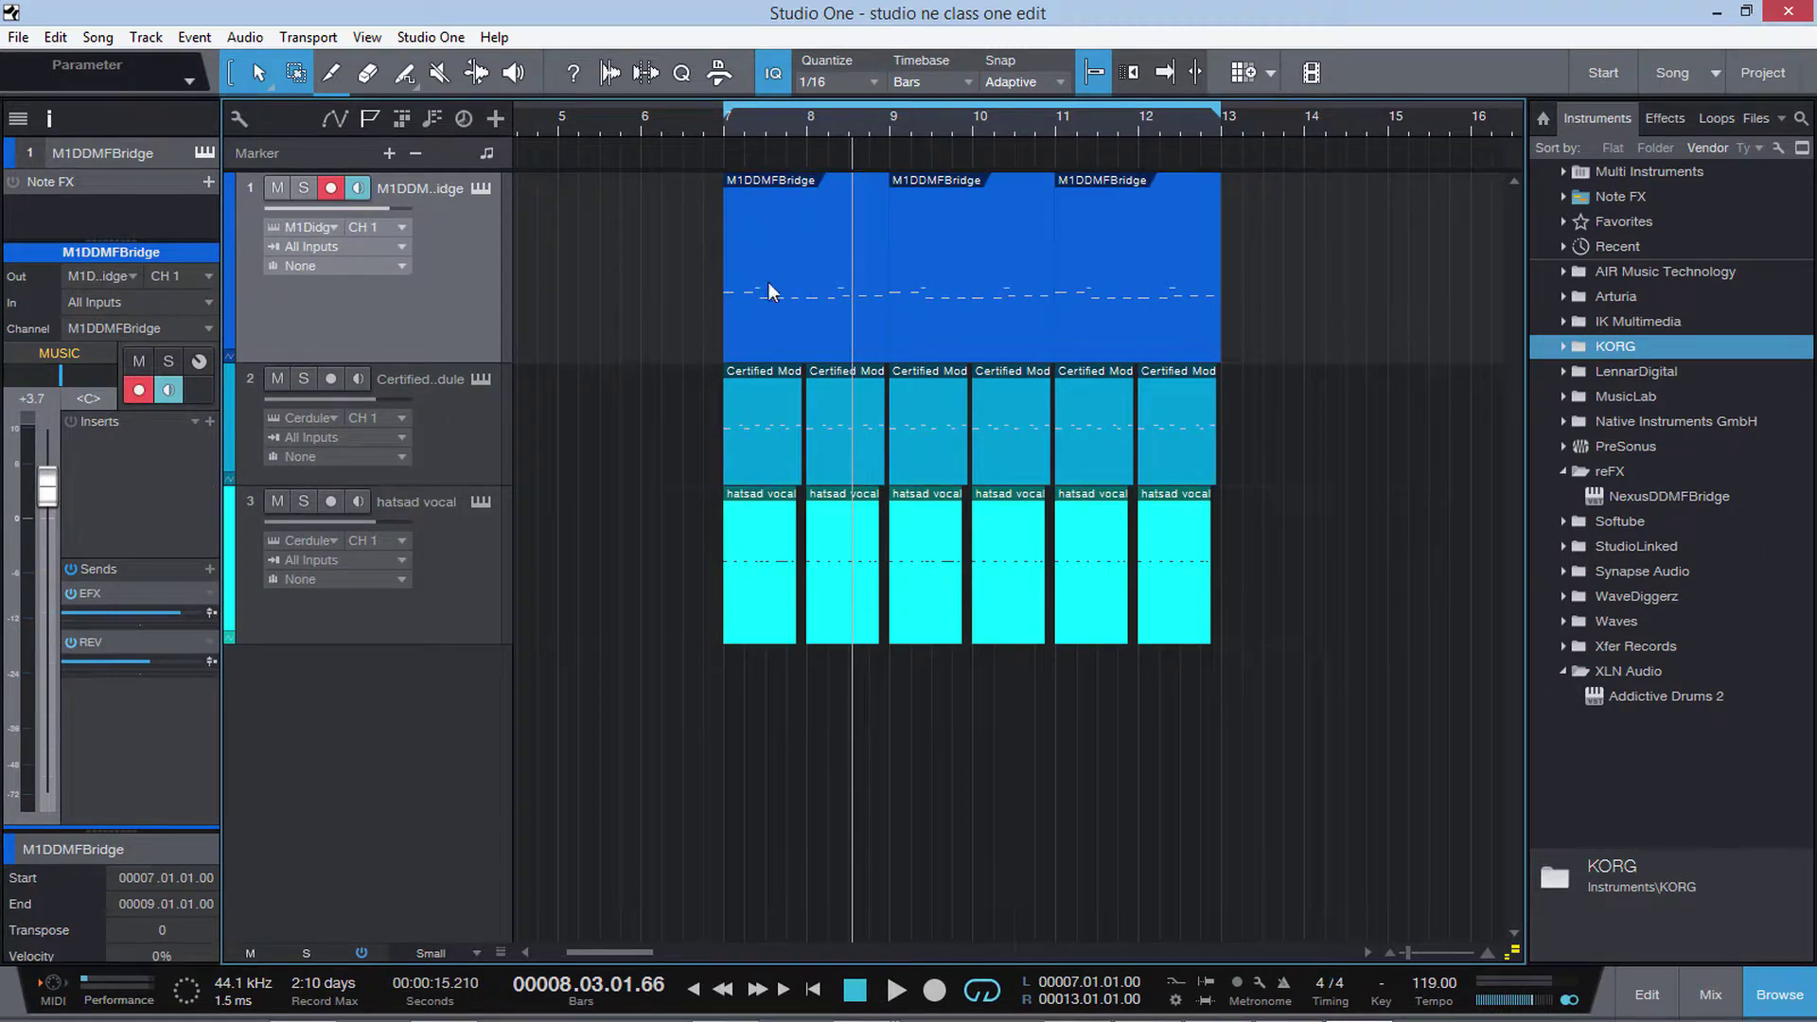
drag(1266, 301, 706, 241)
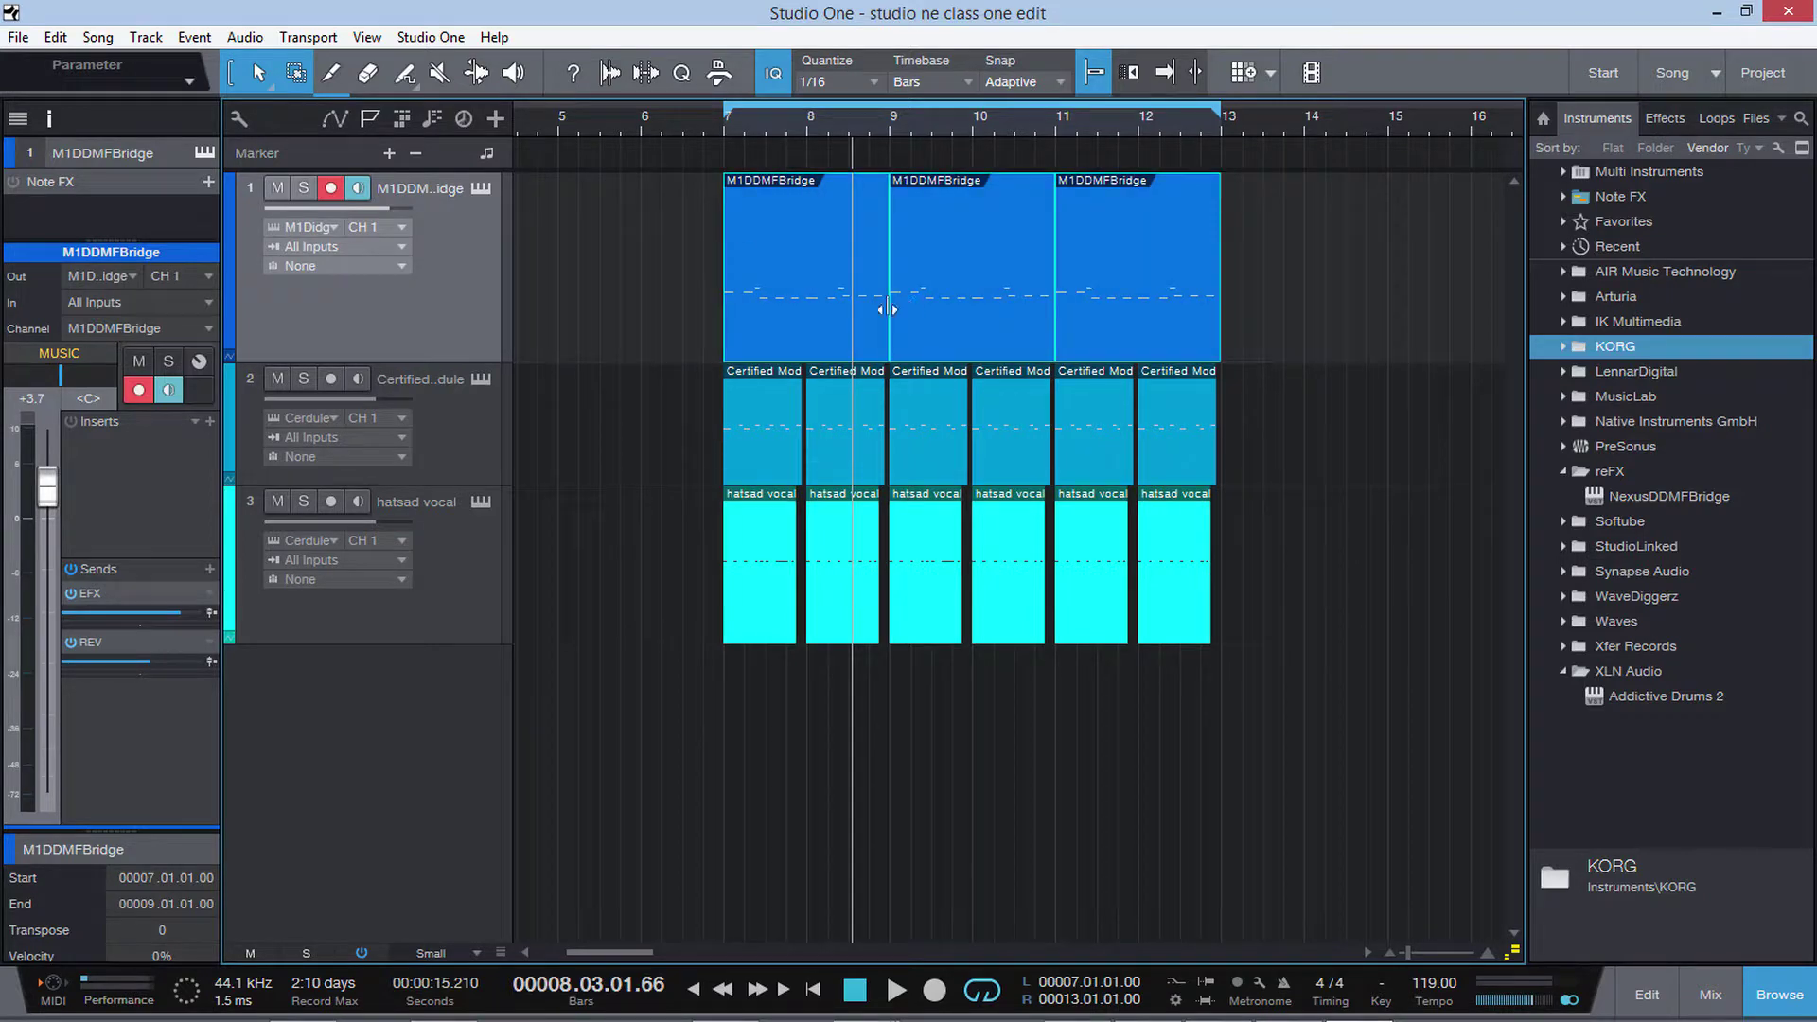
click(1401, 305)
drag(1401, 305, 705, 267)
right_click(814, 281)
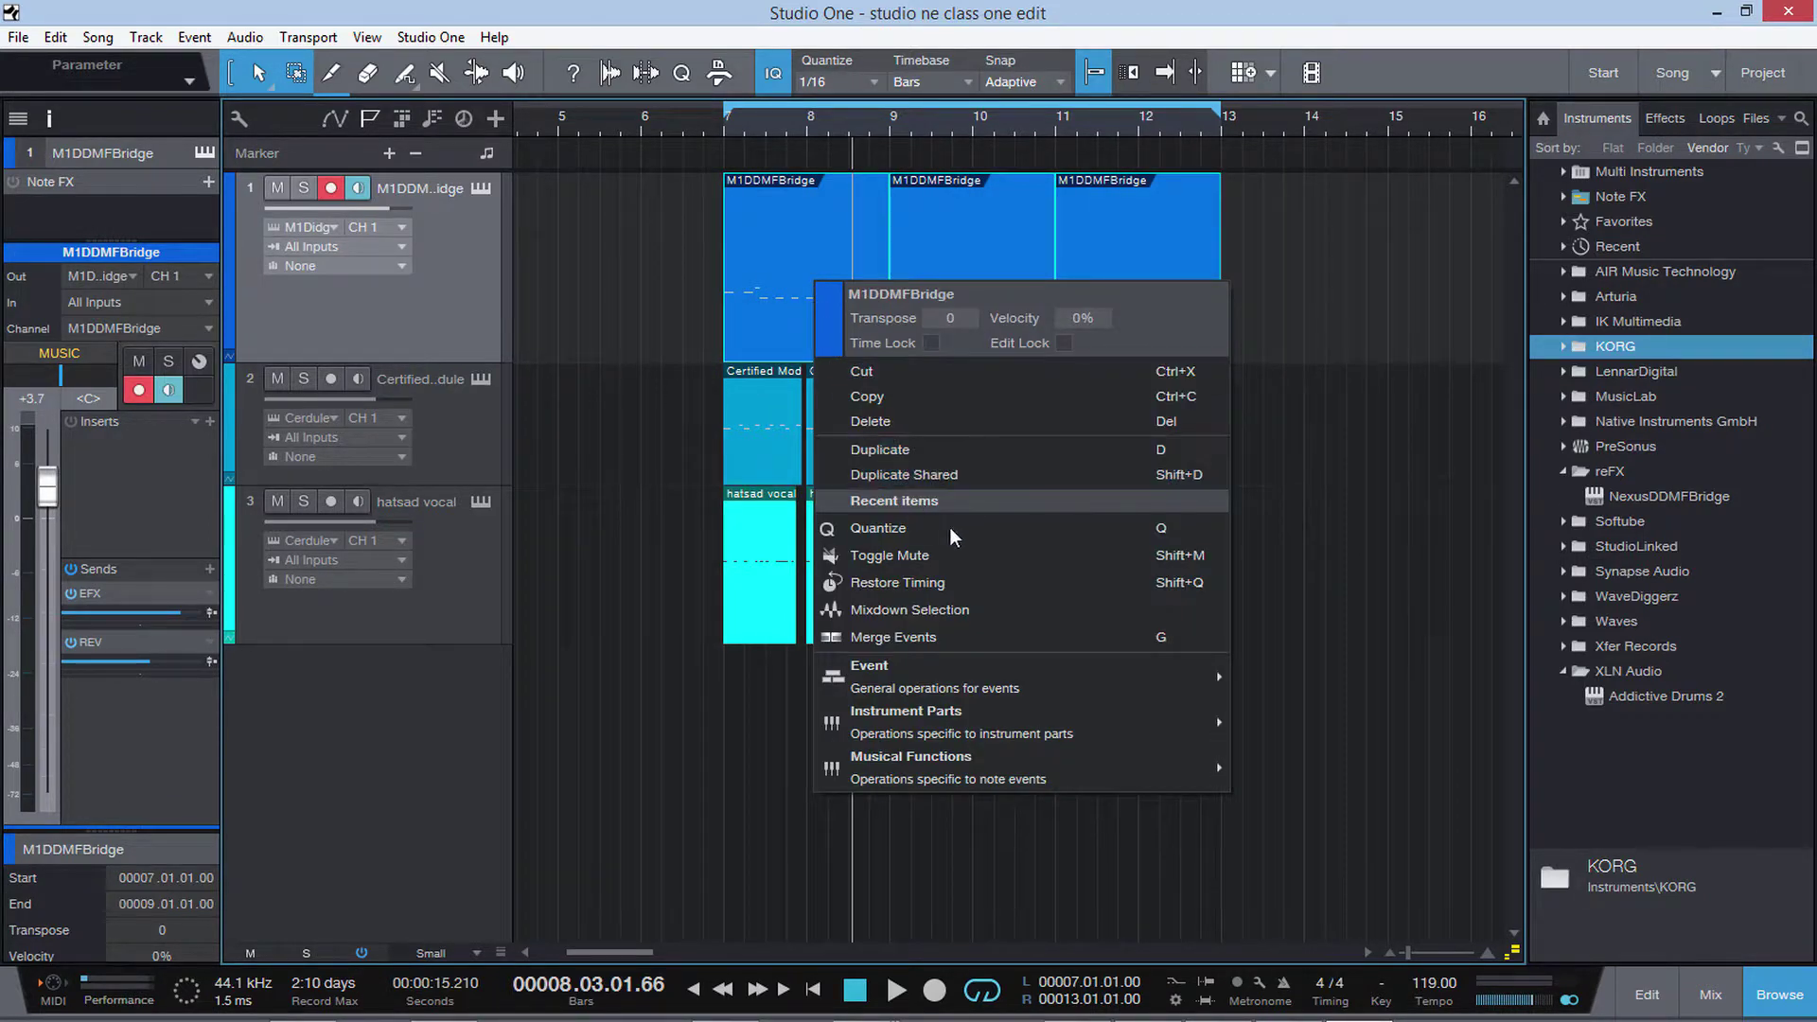
click(954, 610)
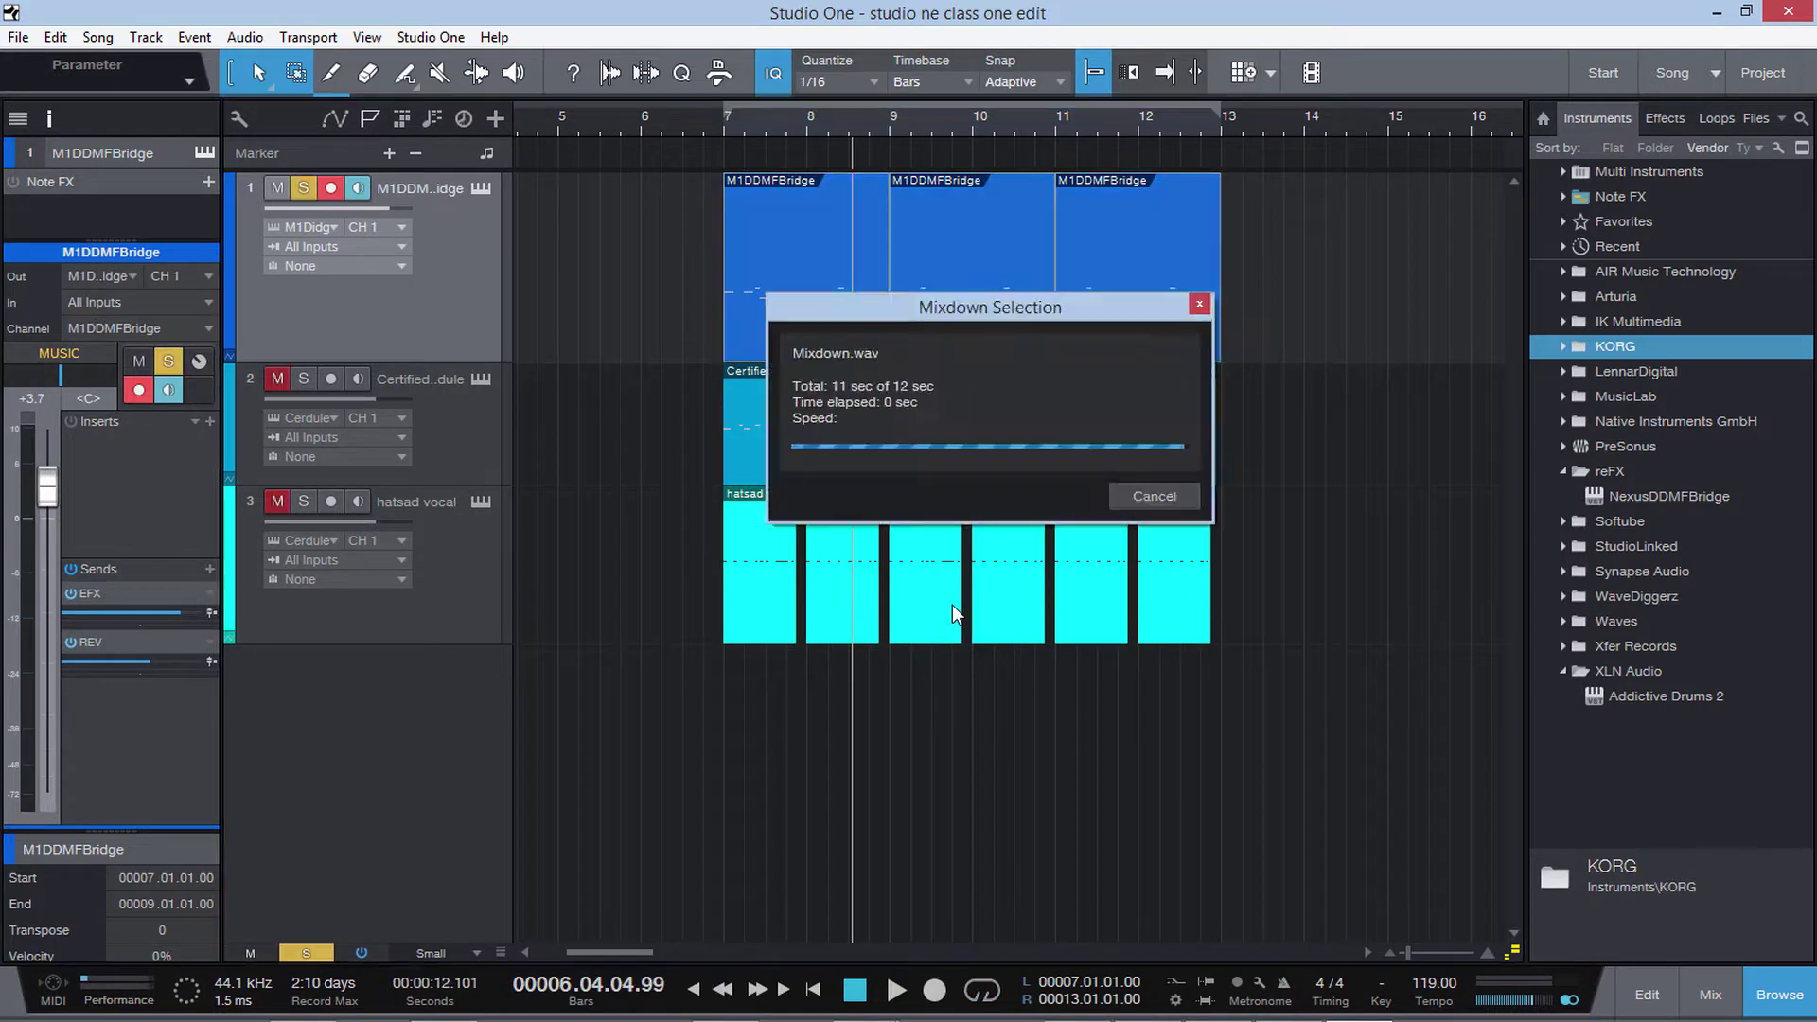
Step: Unmute the first M1DDMFBridge event, spanning bars 7 and 8
click(465, 304)
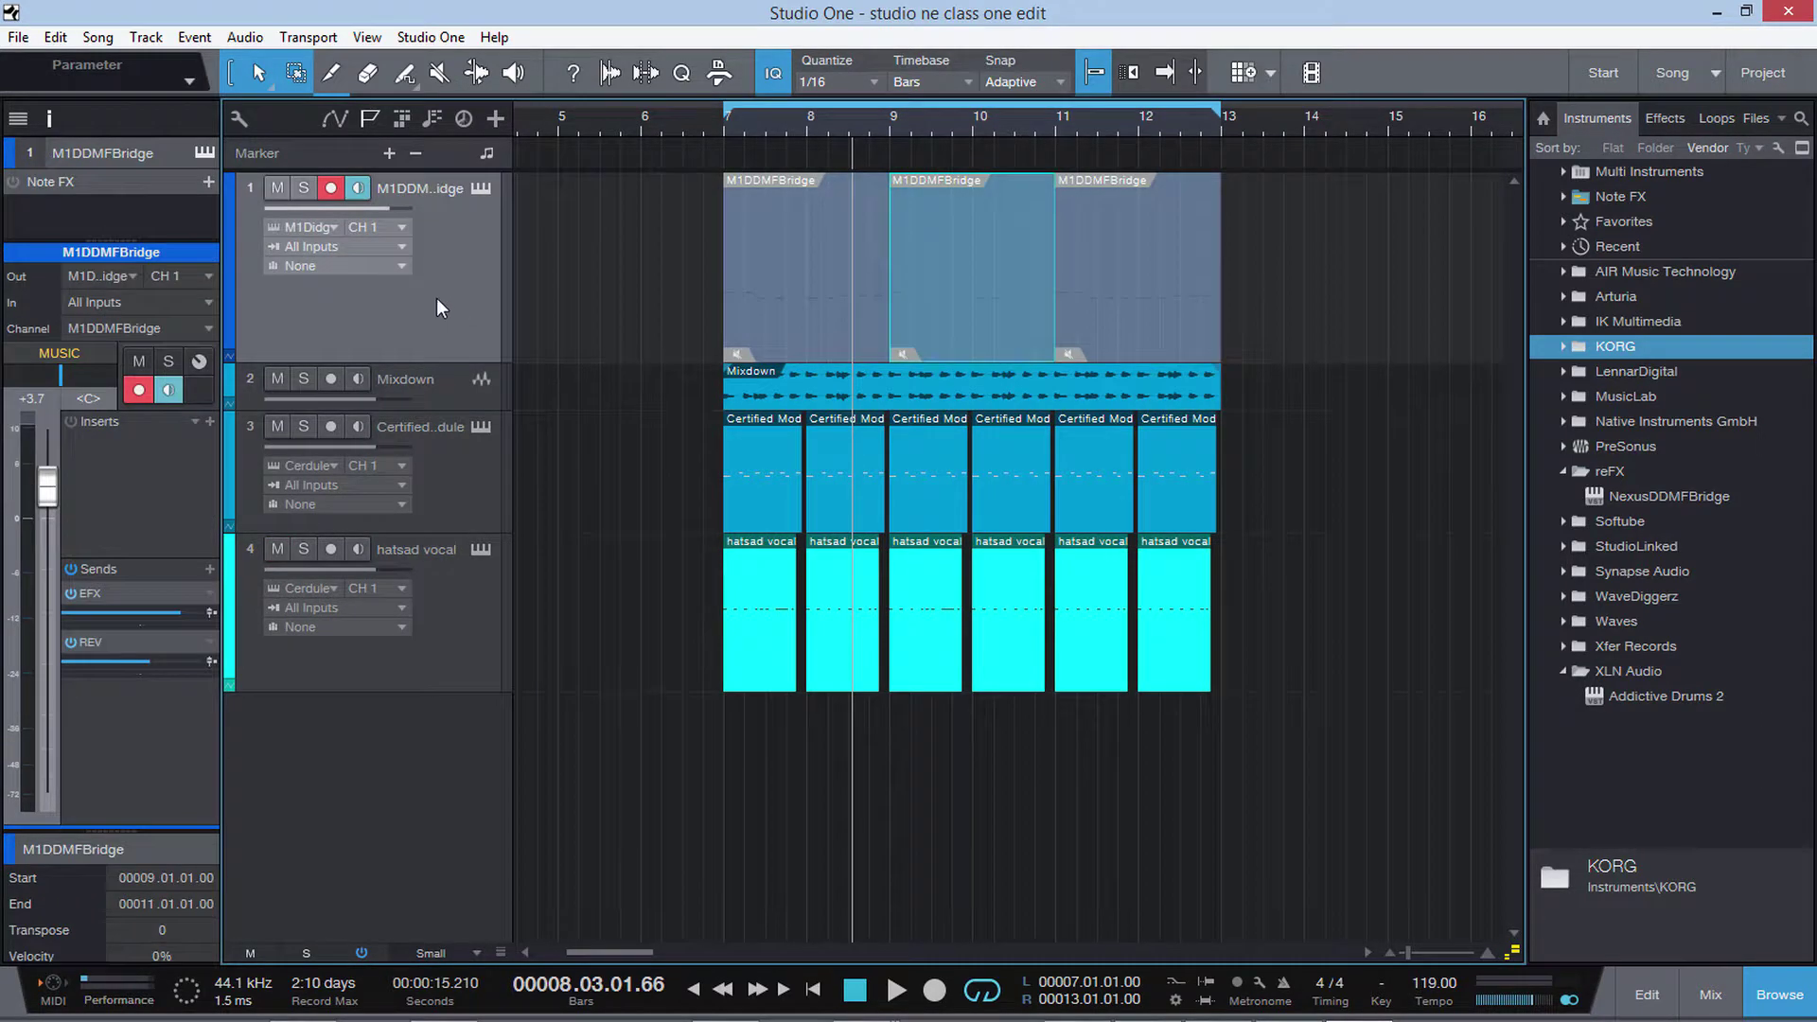
click(787, 293)
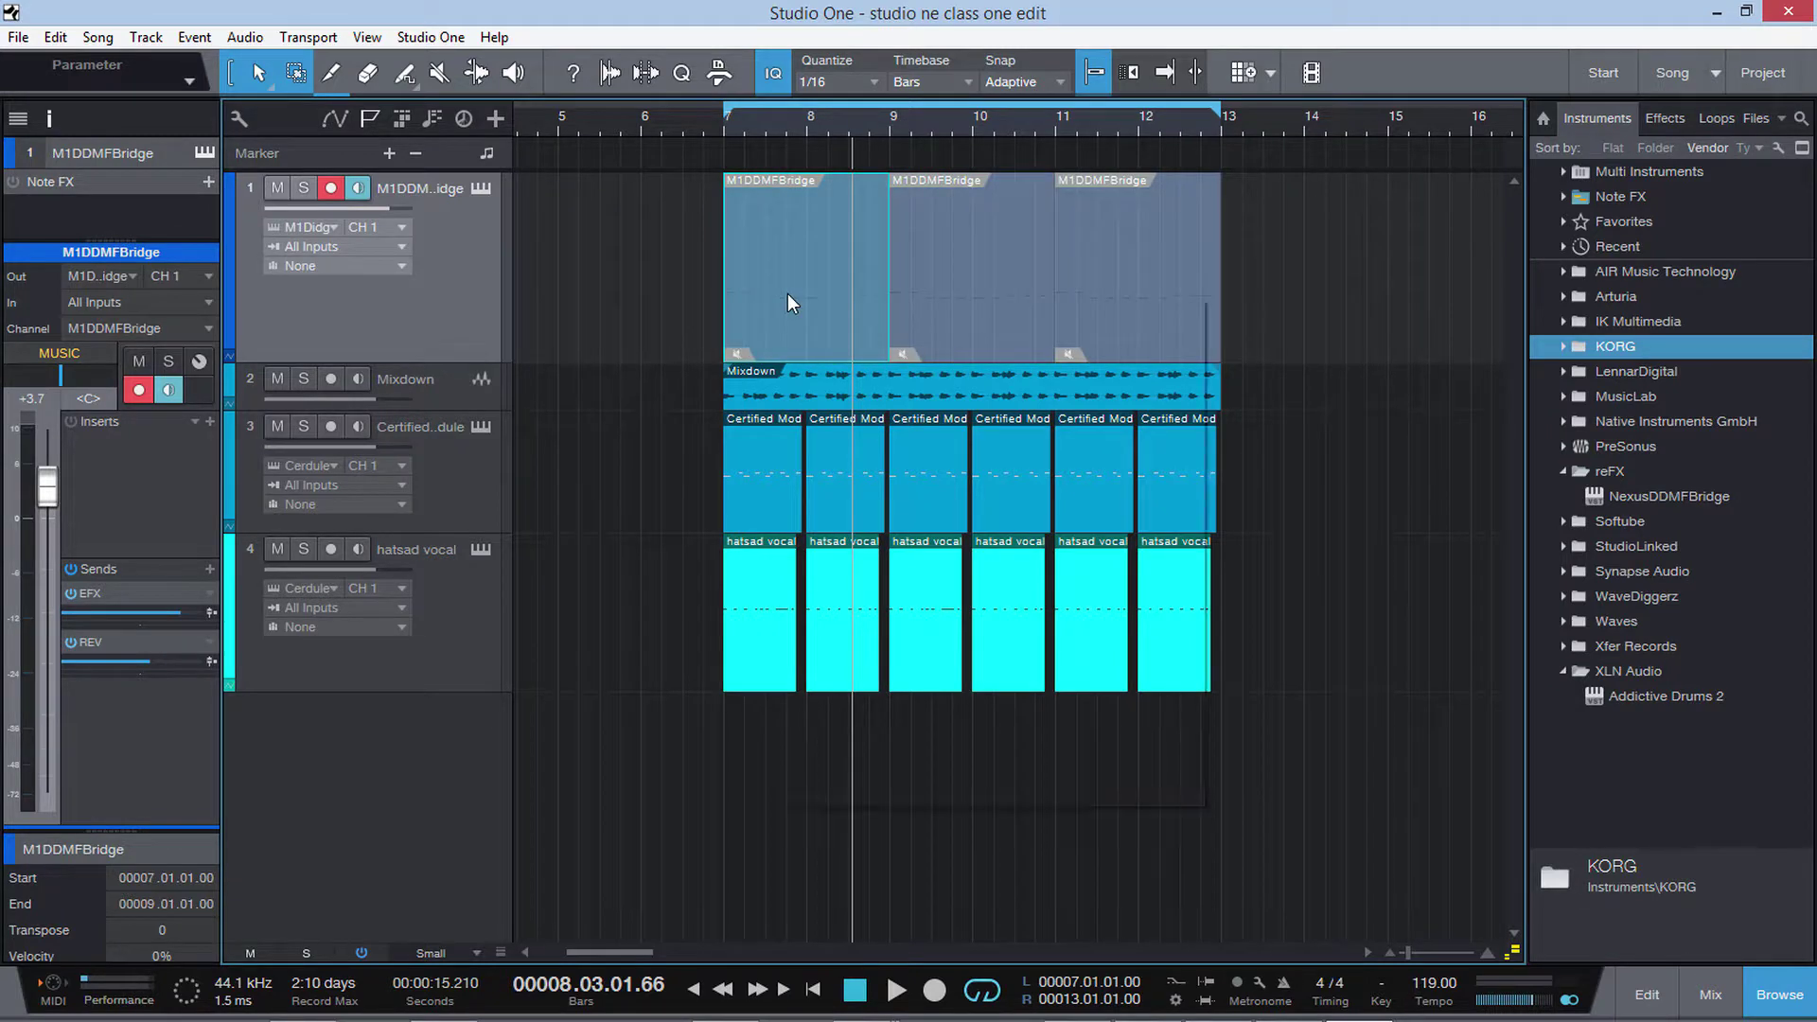
right_click(788, 294)
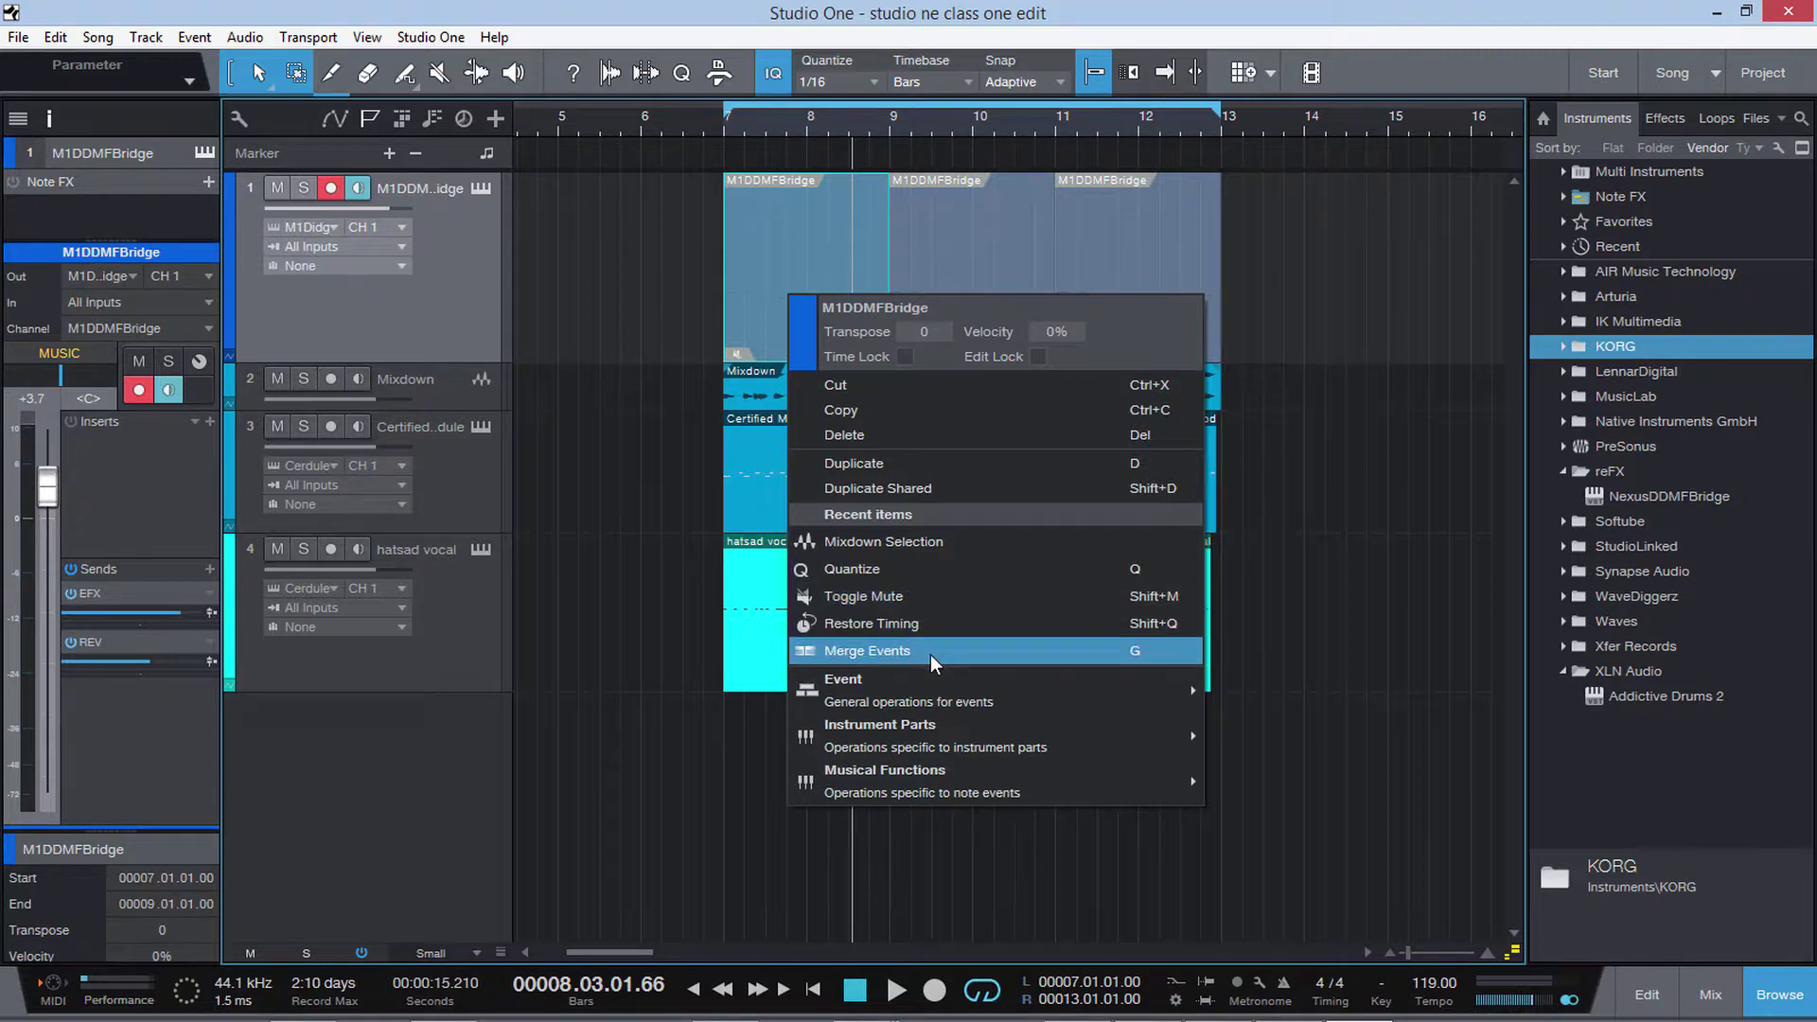
mouse_move(996, 695)
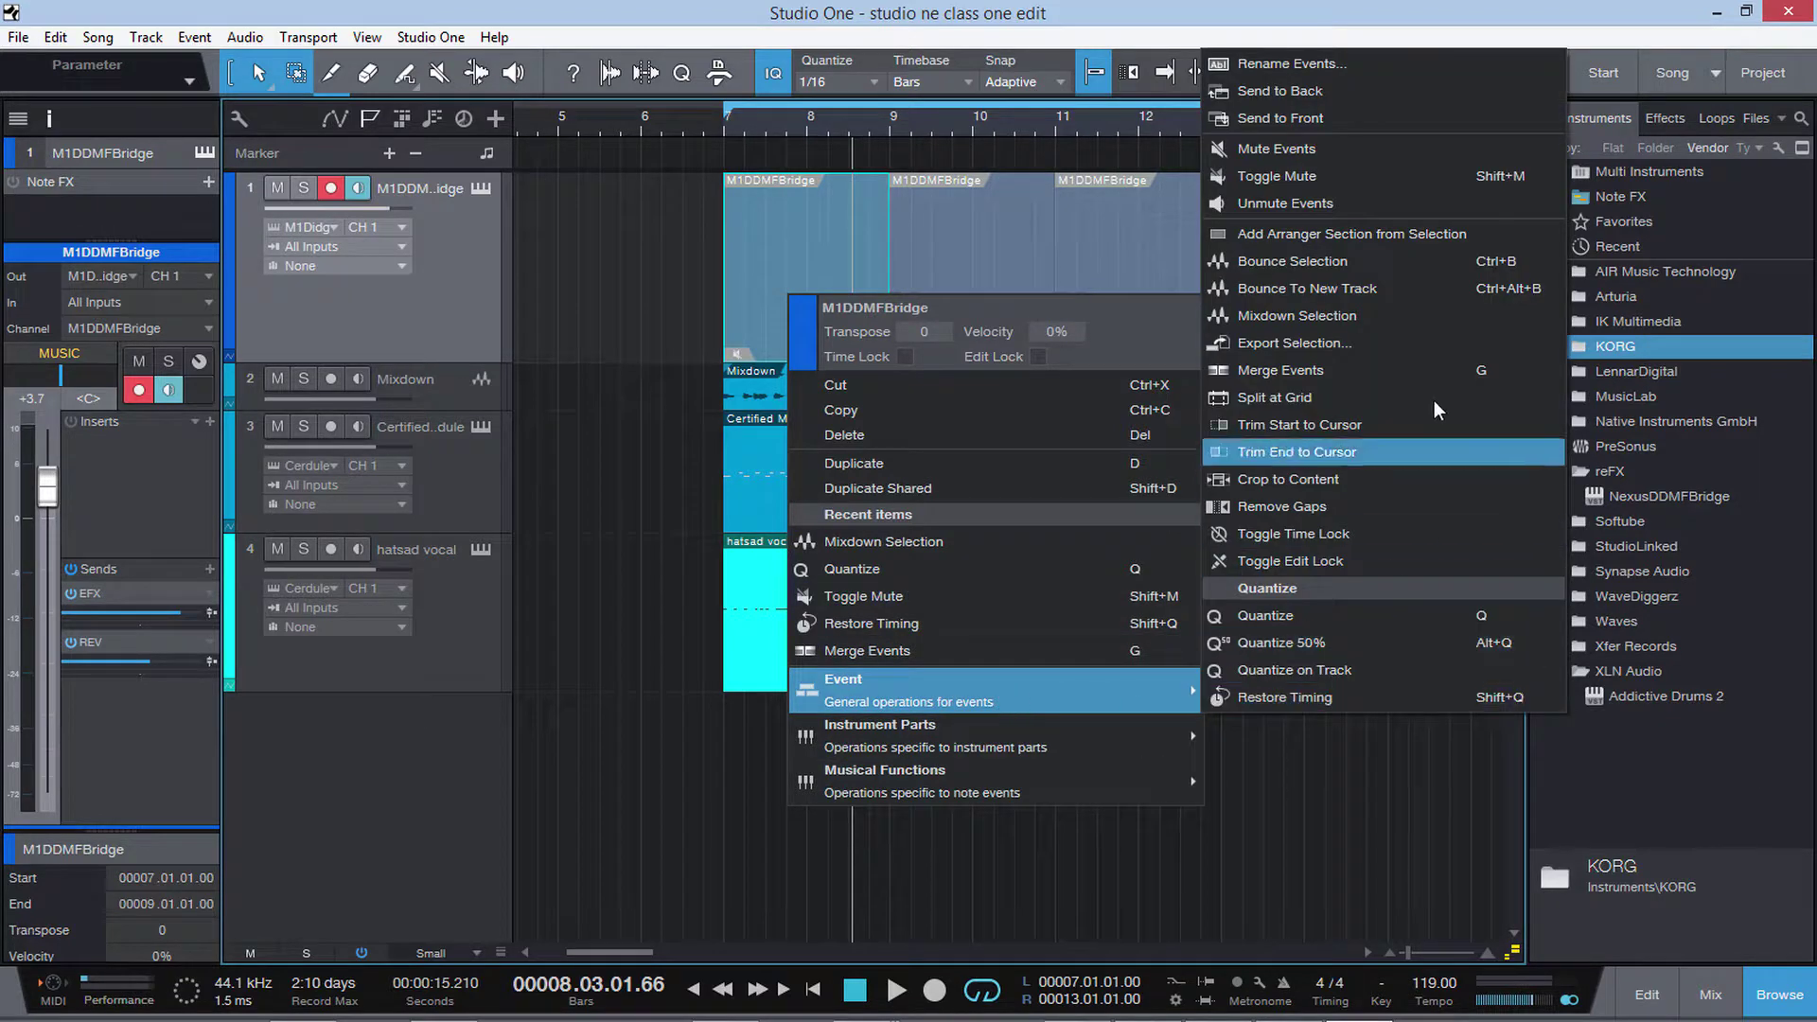
click(1346, 203)
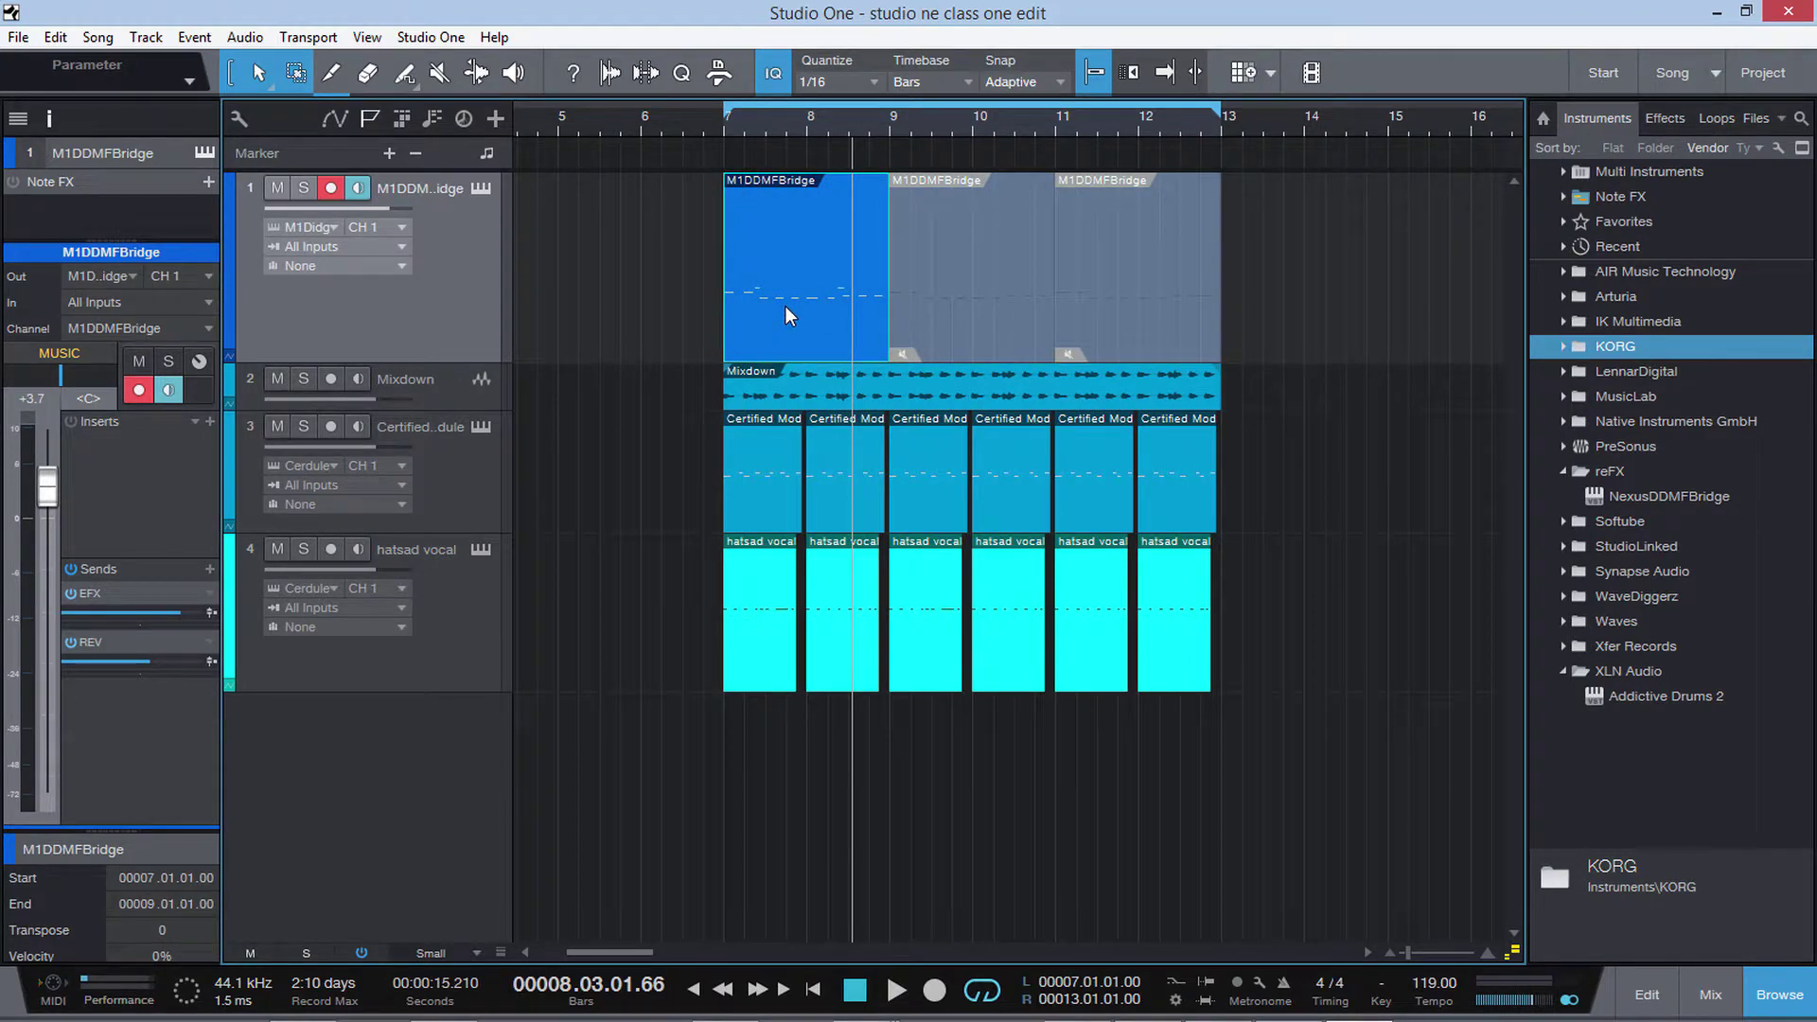
Step: Mute the first M1DDMFBridge event, spanning bars 7 and 8, and solo the Mixdown track with an increased track height
key(shift+m)
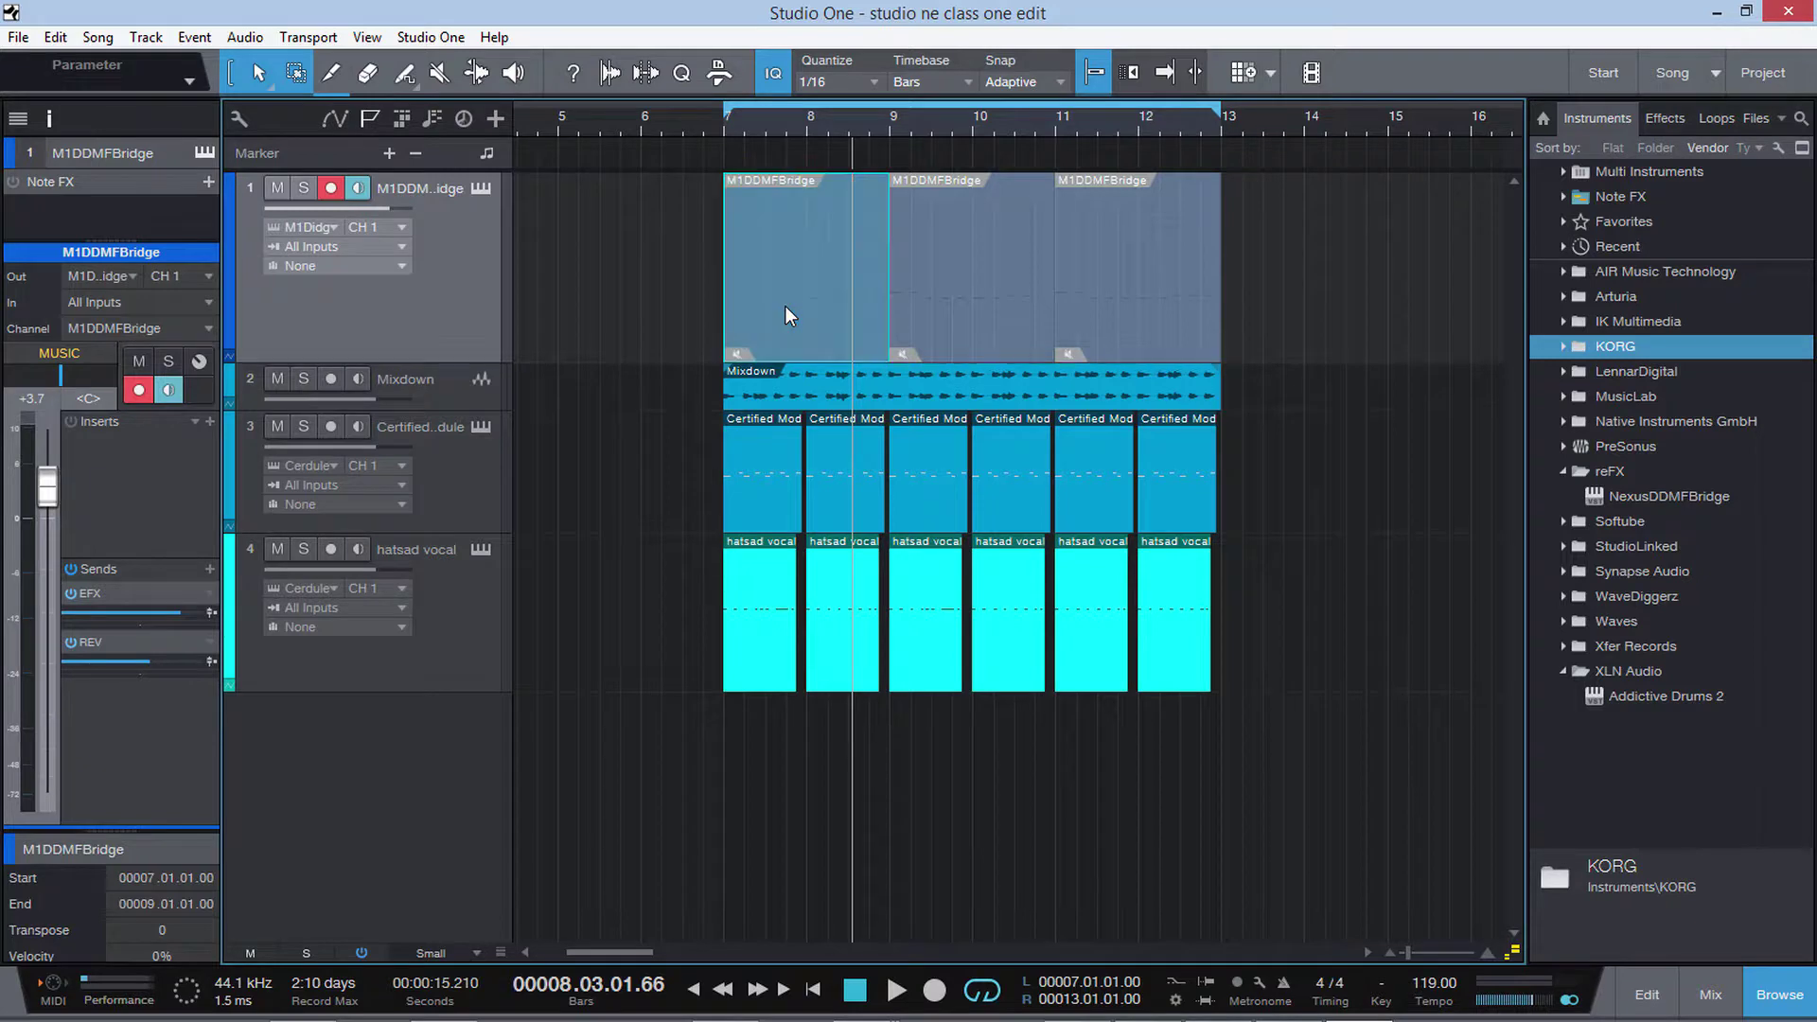
click(445, 390)
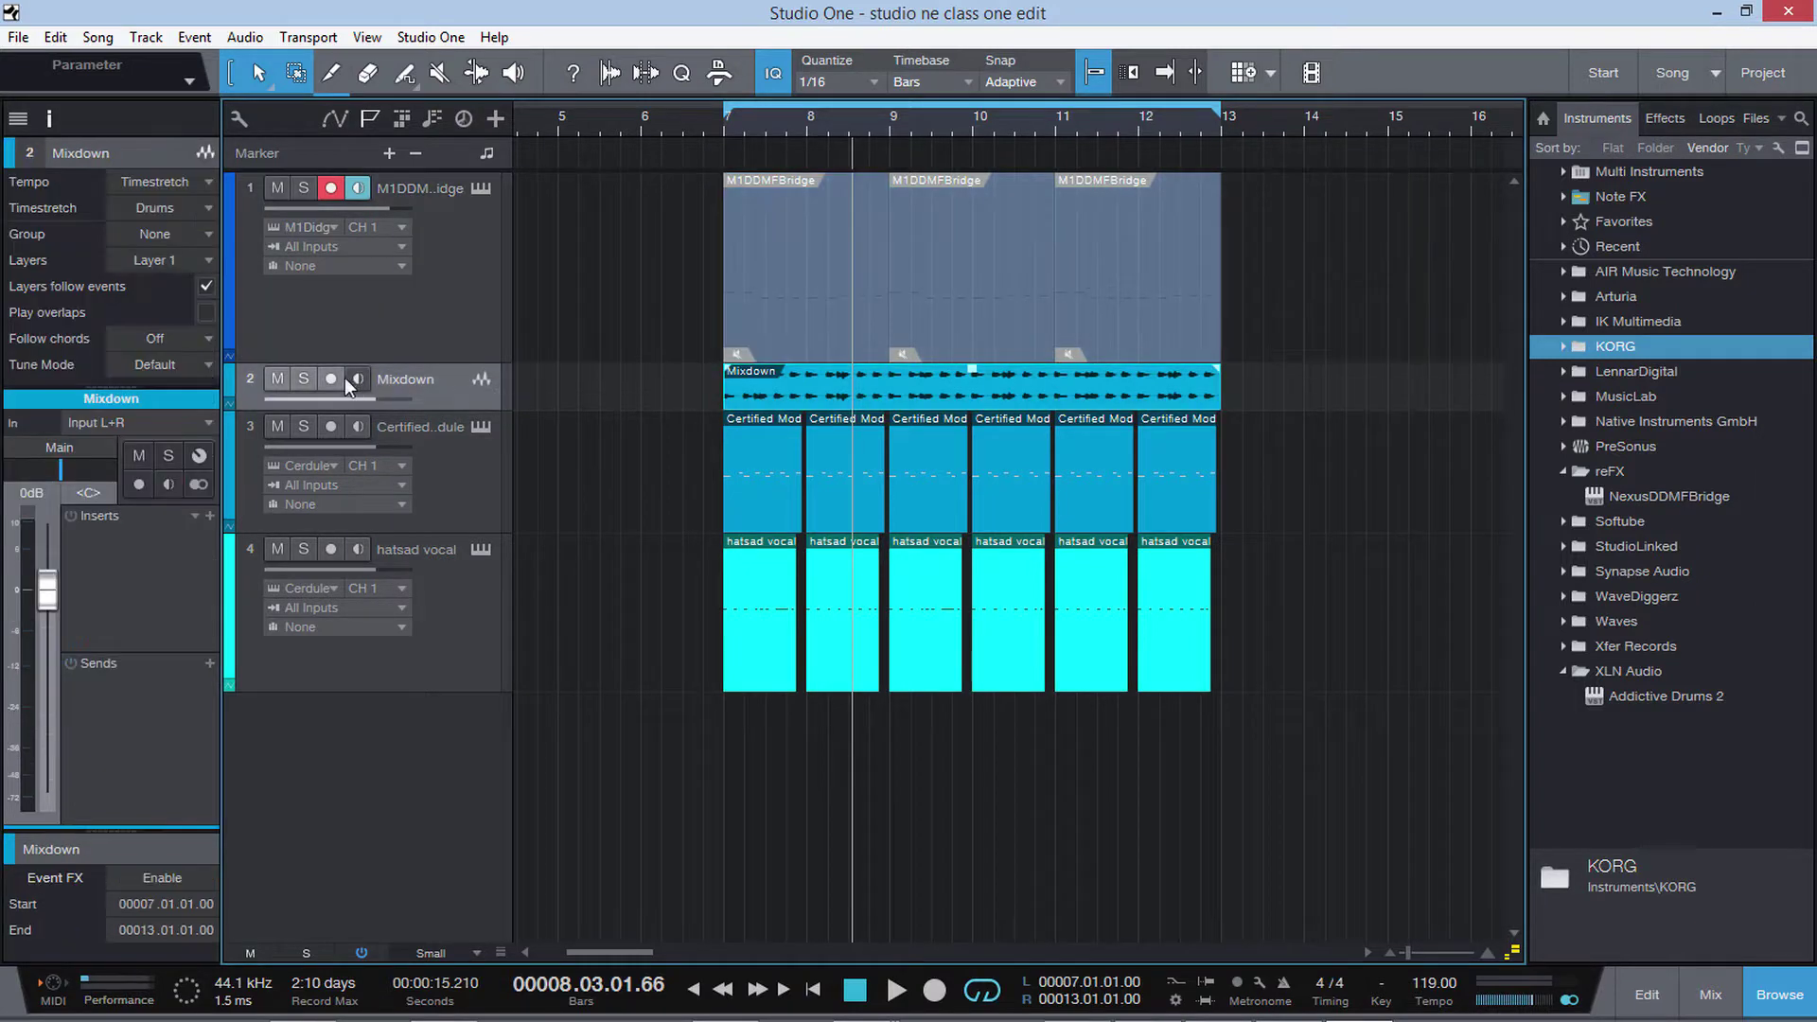
click(304, 378)
drag(445, 409, 445, 535)
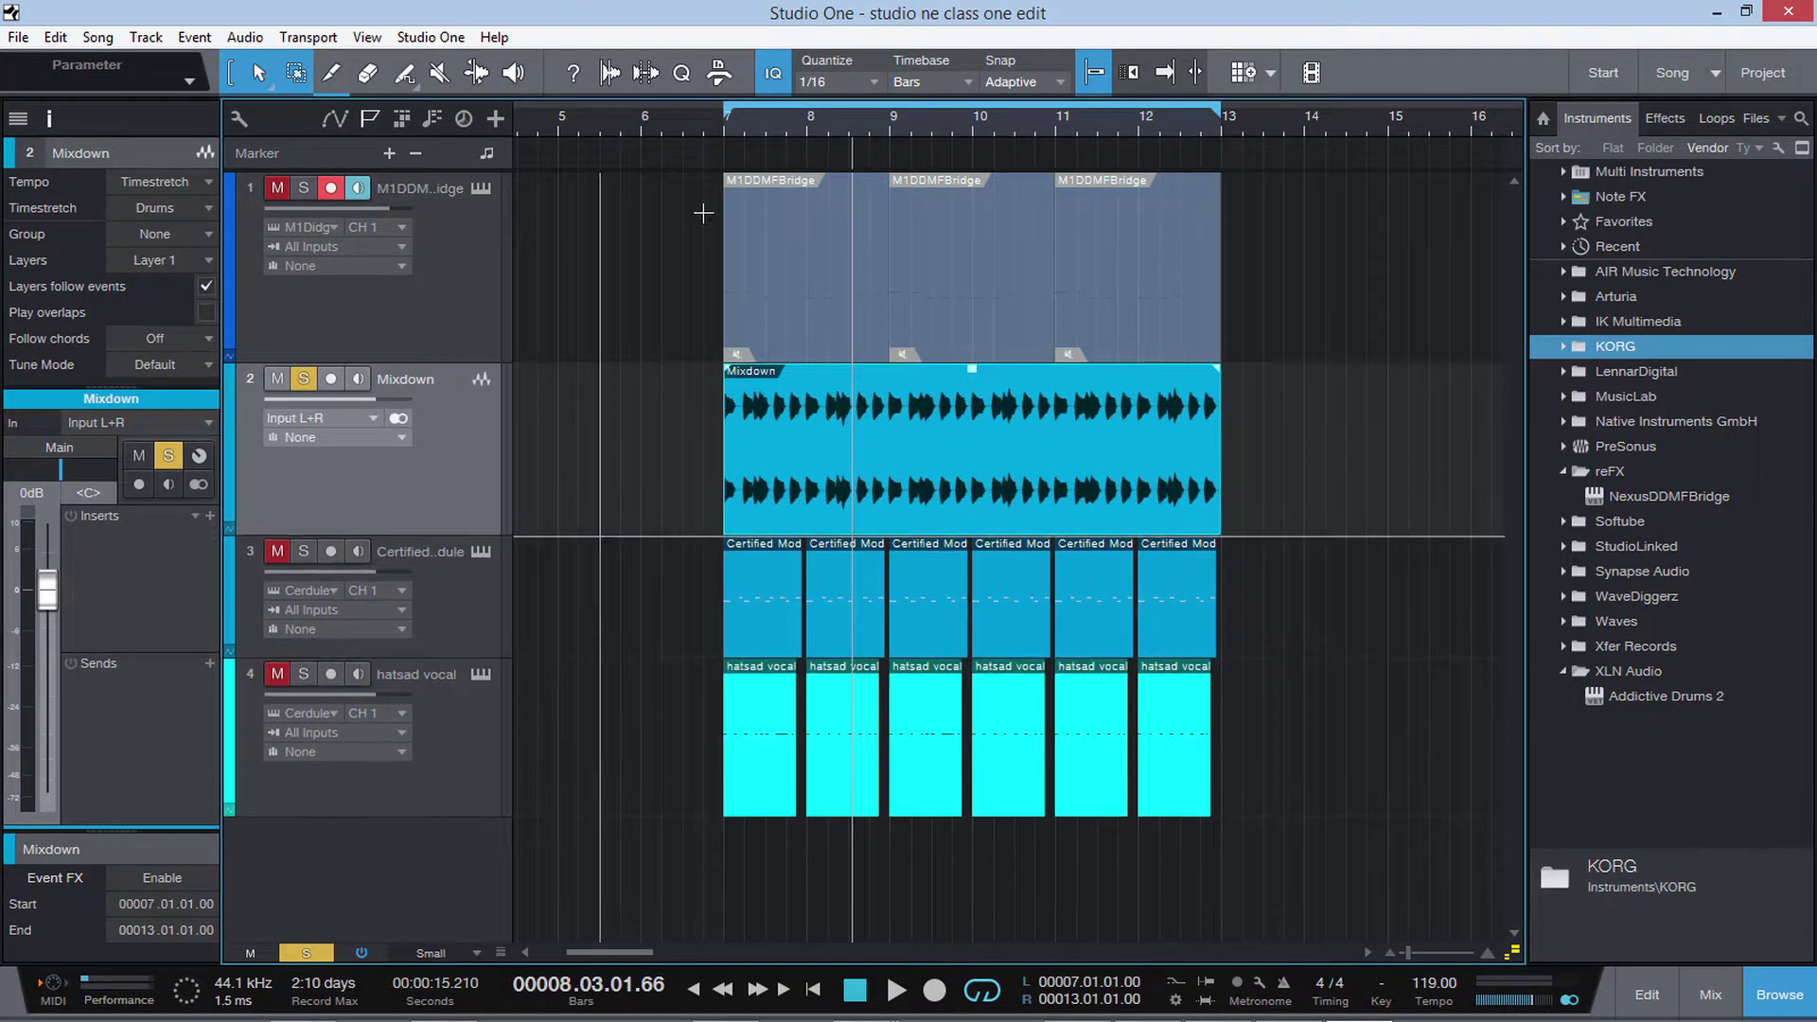
Step: Play the soloed Mixdown track from bar 7 for a moment and stop
click(730, 119)
key(space)
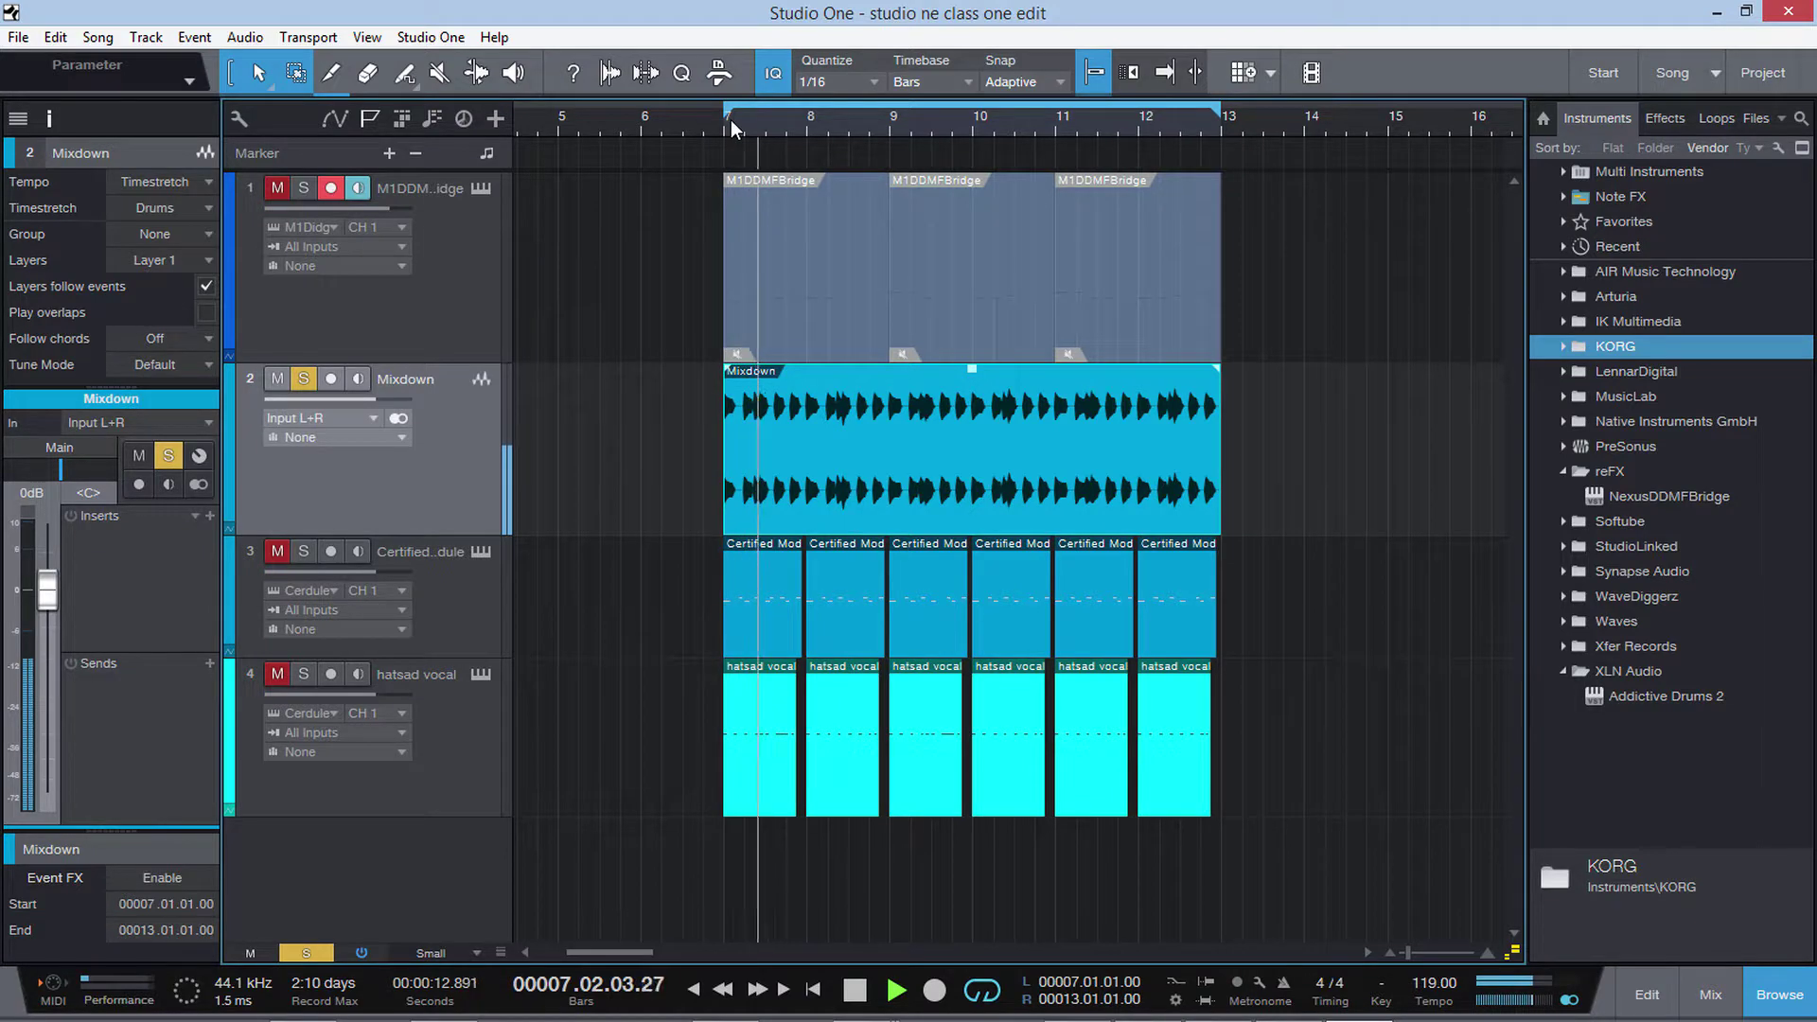
key(space)
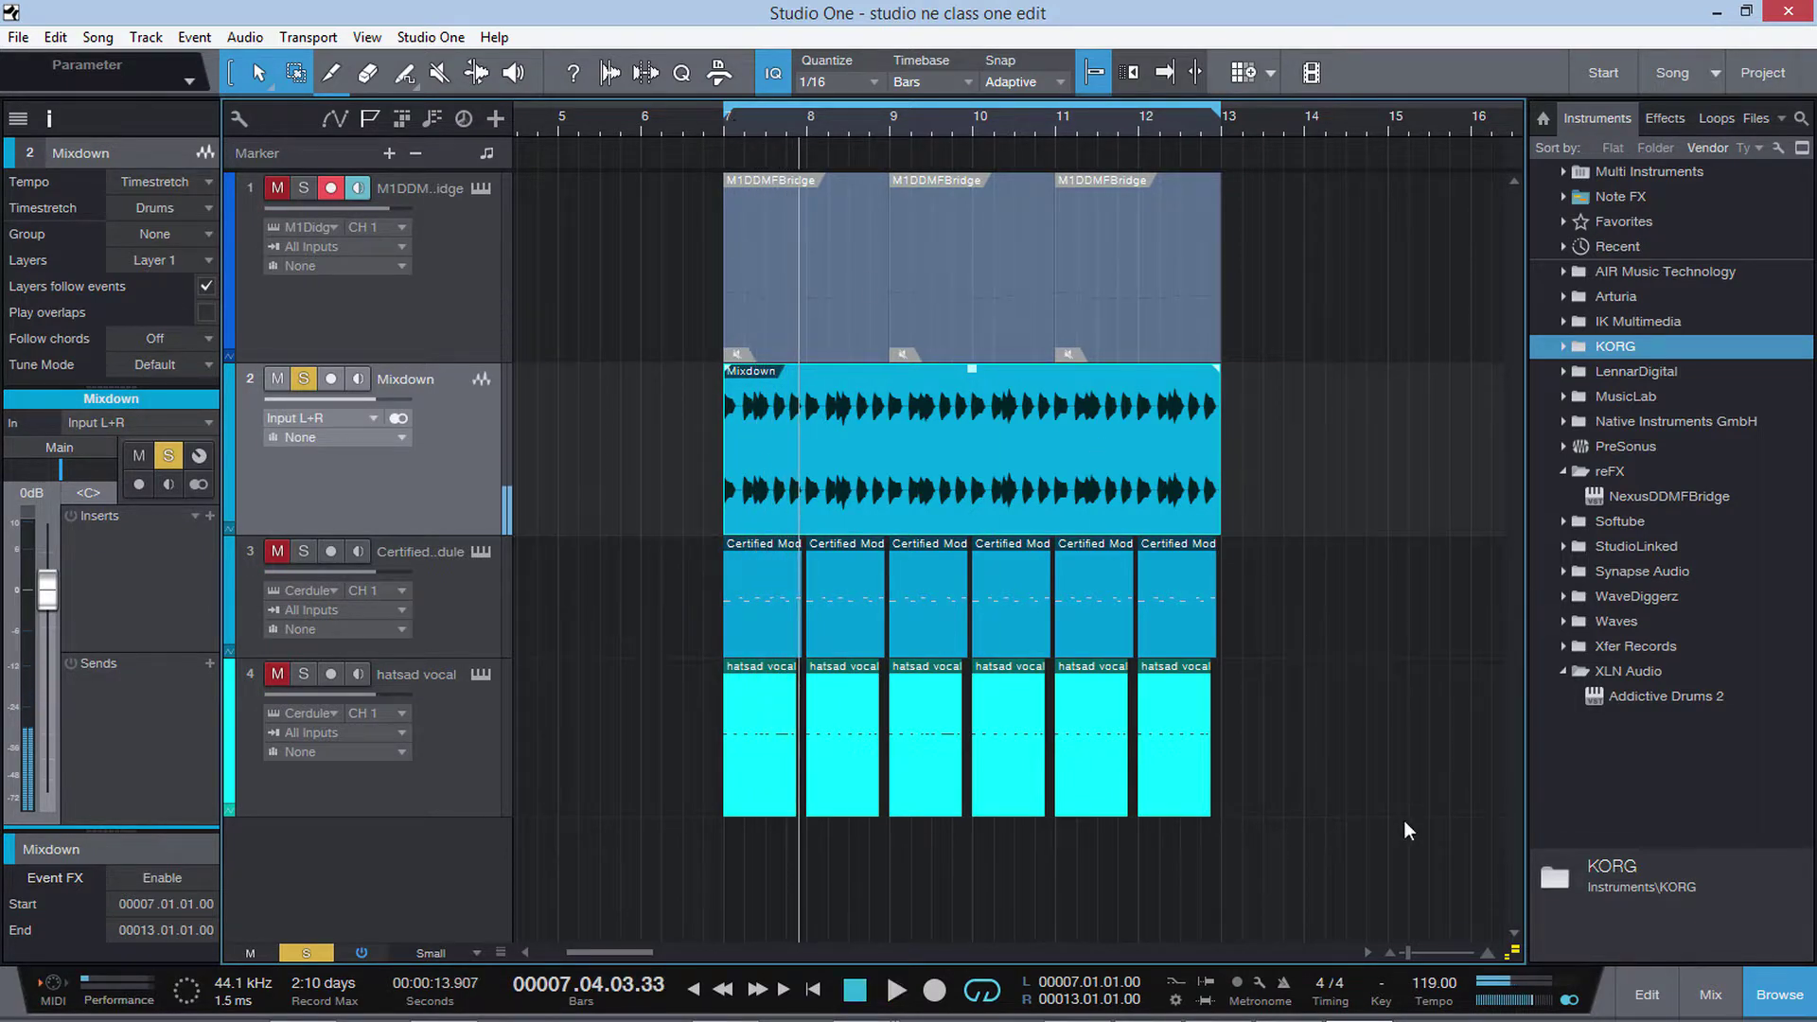
Step: Route the Mixdown track's output to the MUSIC bus and add a send to REV
click(62, 448)
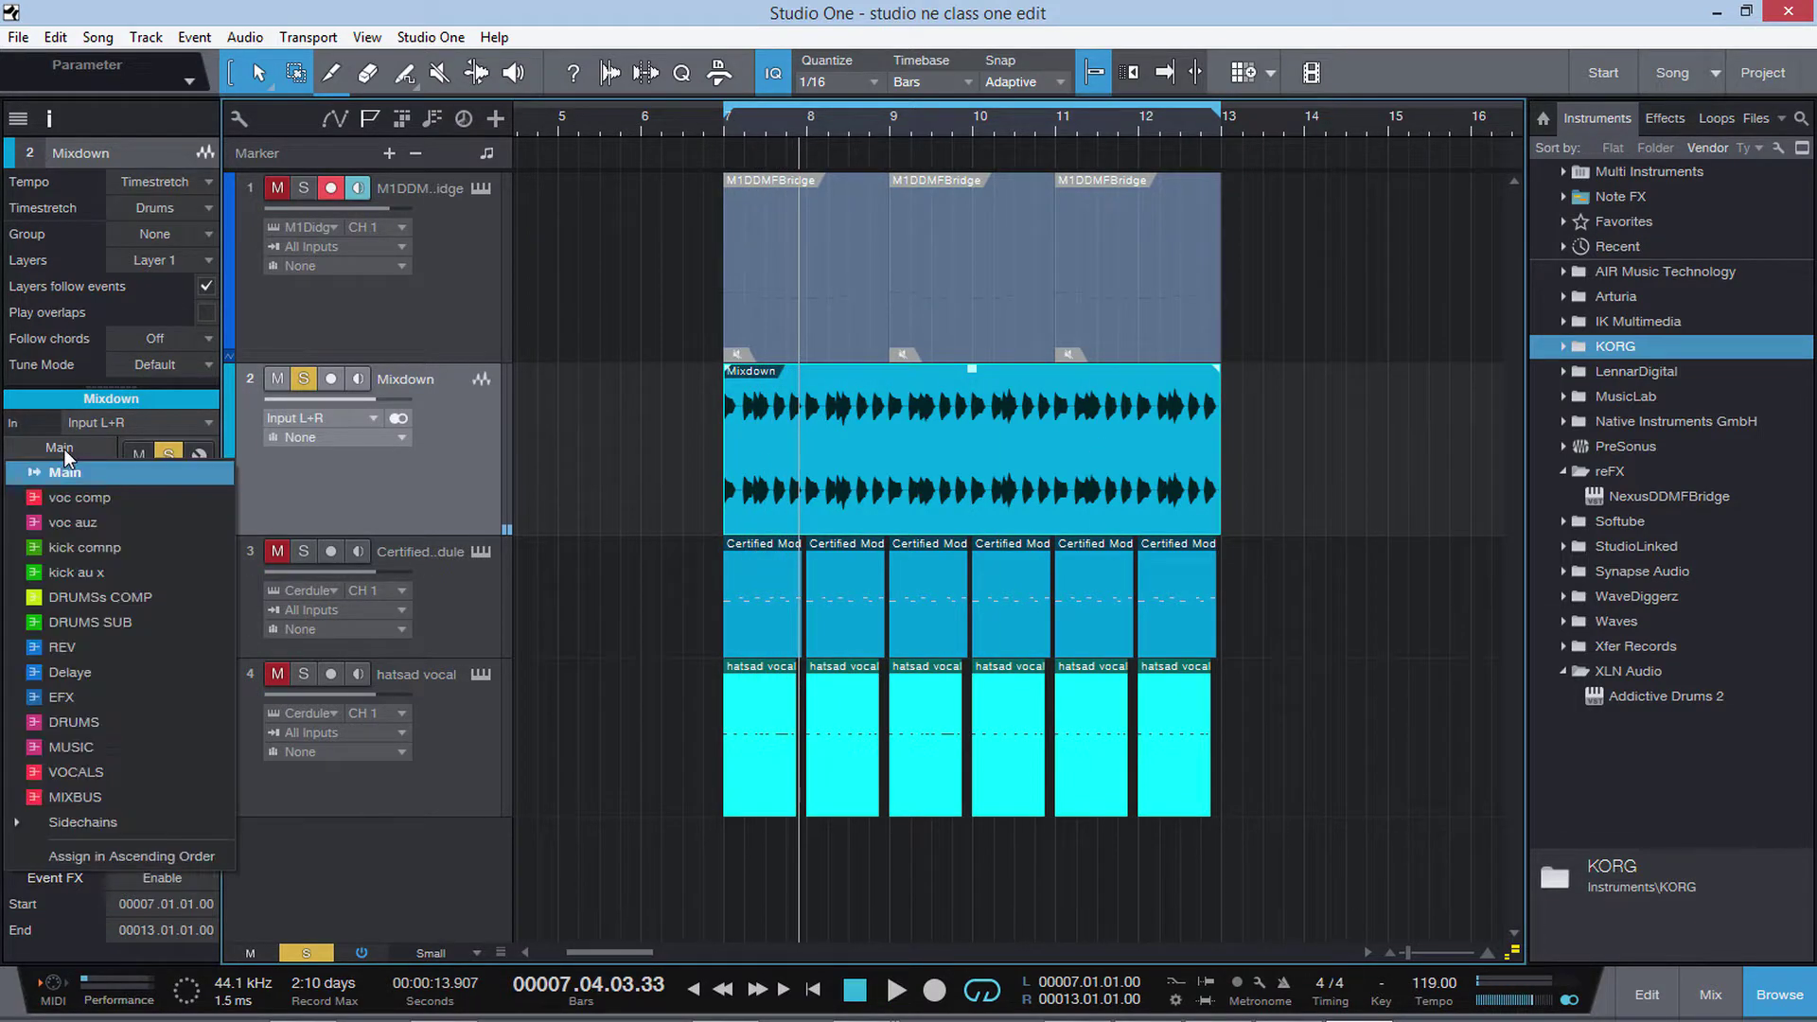
click(95, 722)
click(209, 664)
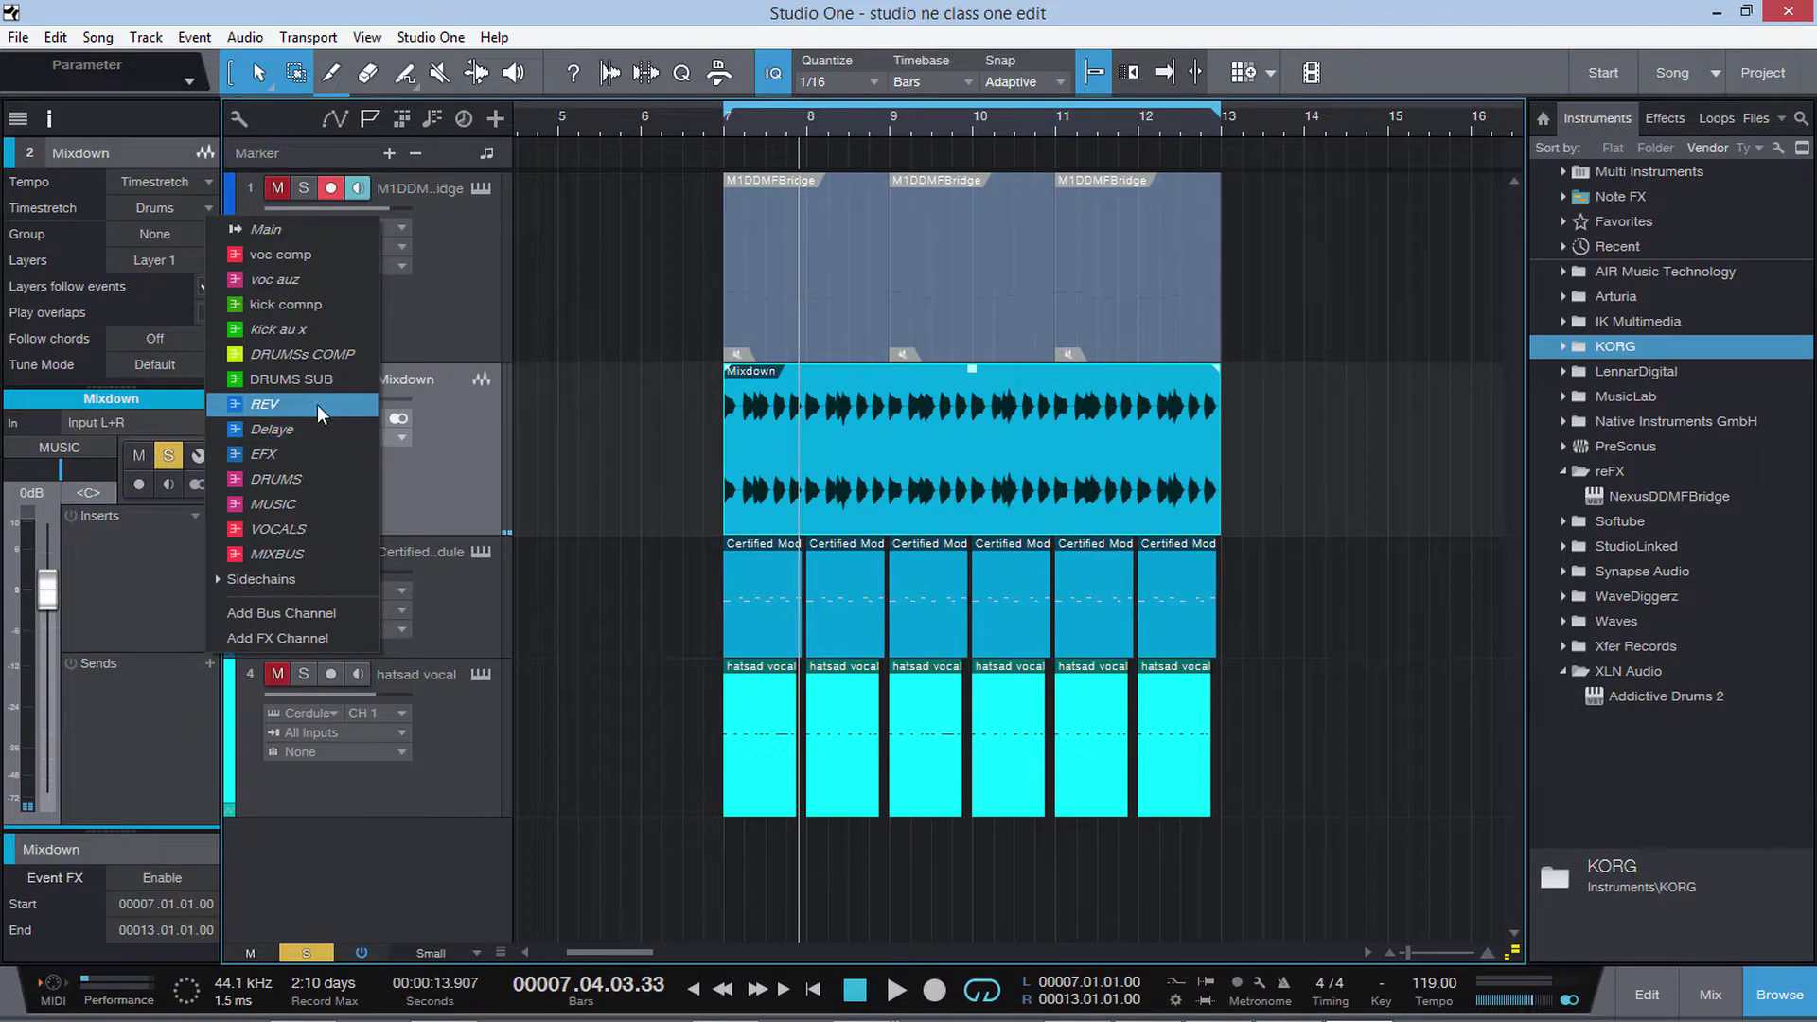
click(316, 403)
Step: Play the Mixdown track with its reverb send and turn off all solos during playback
key(space)
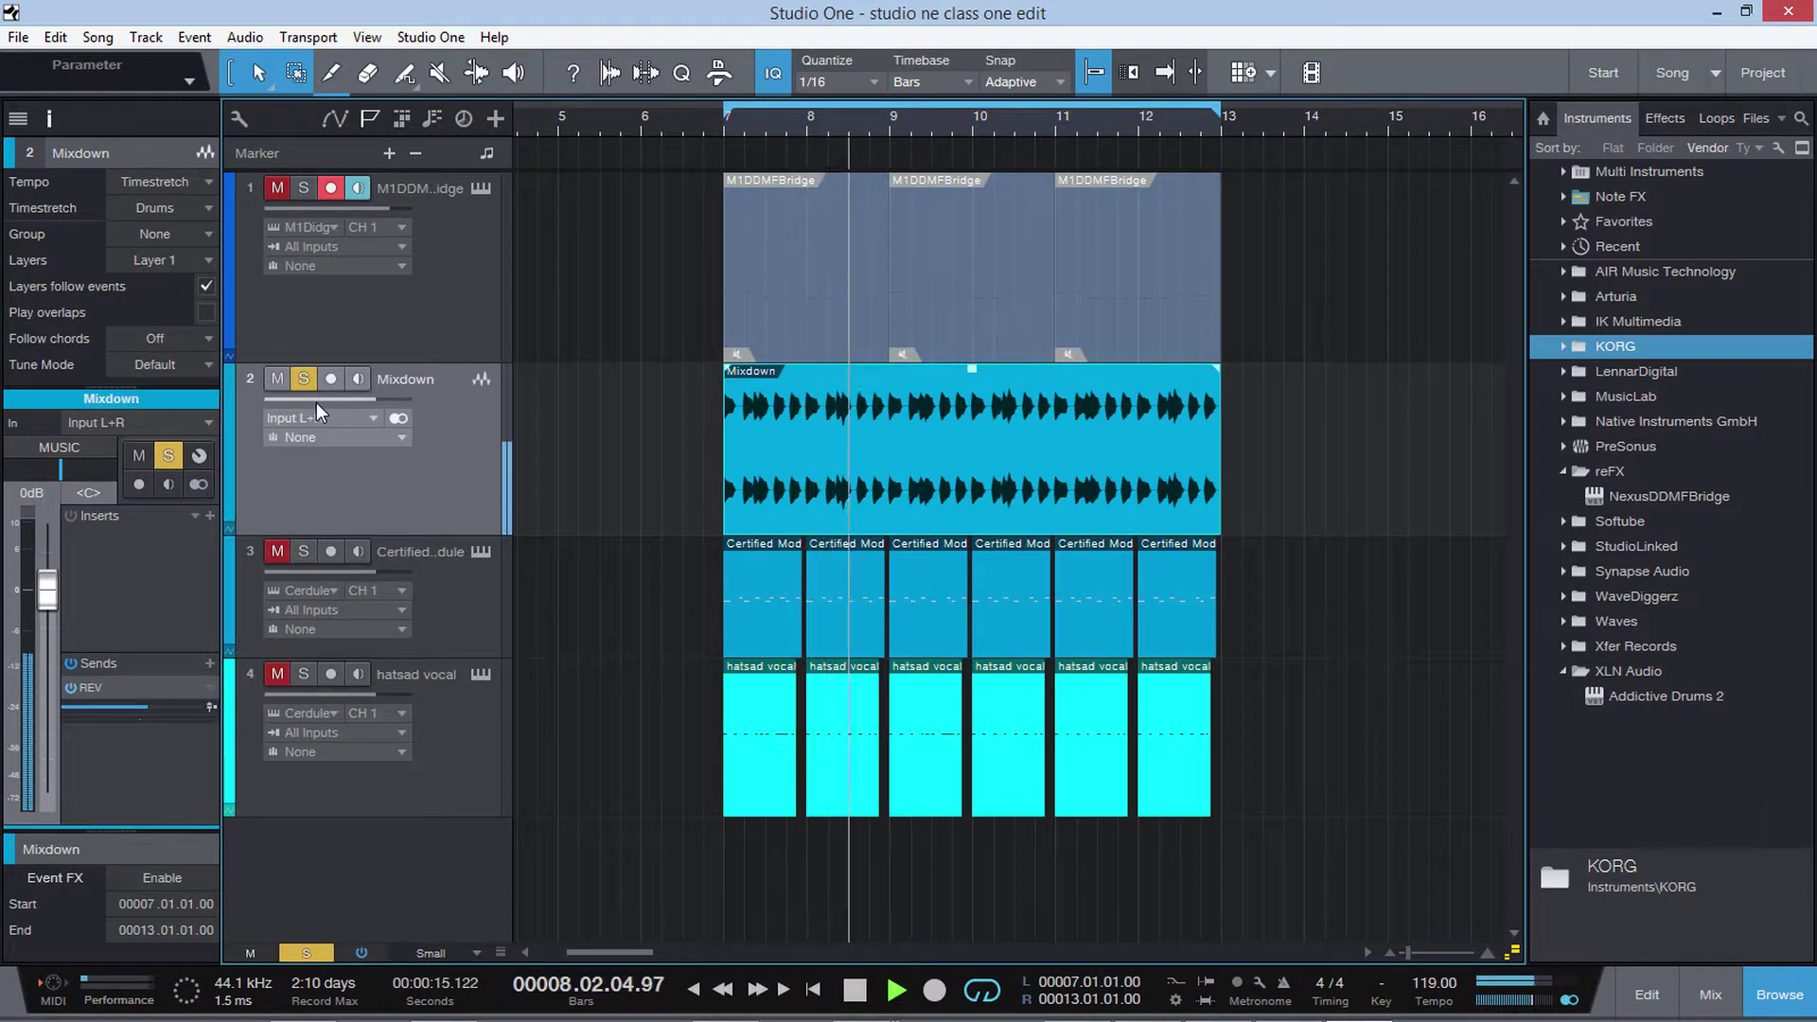
click(308, 951)
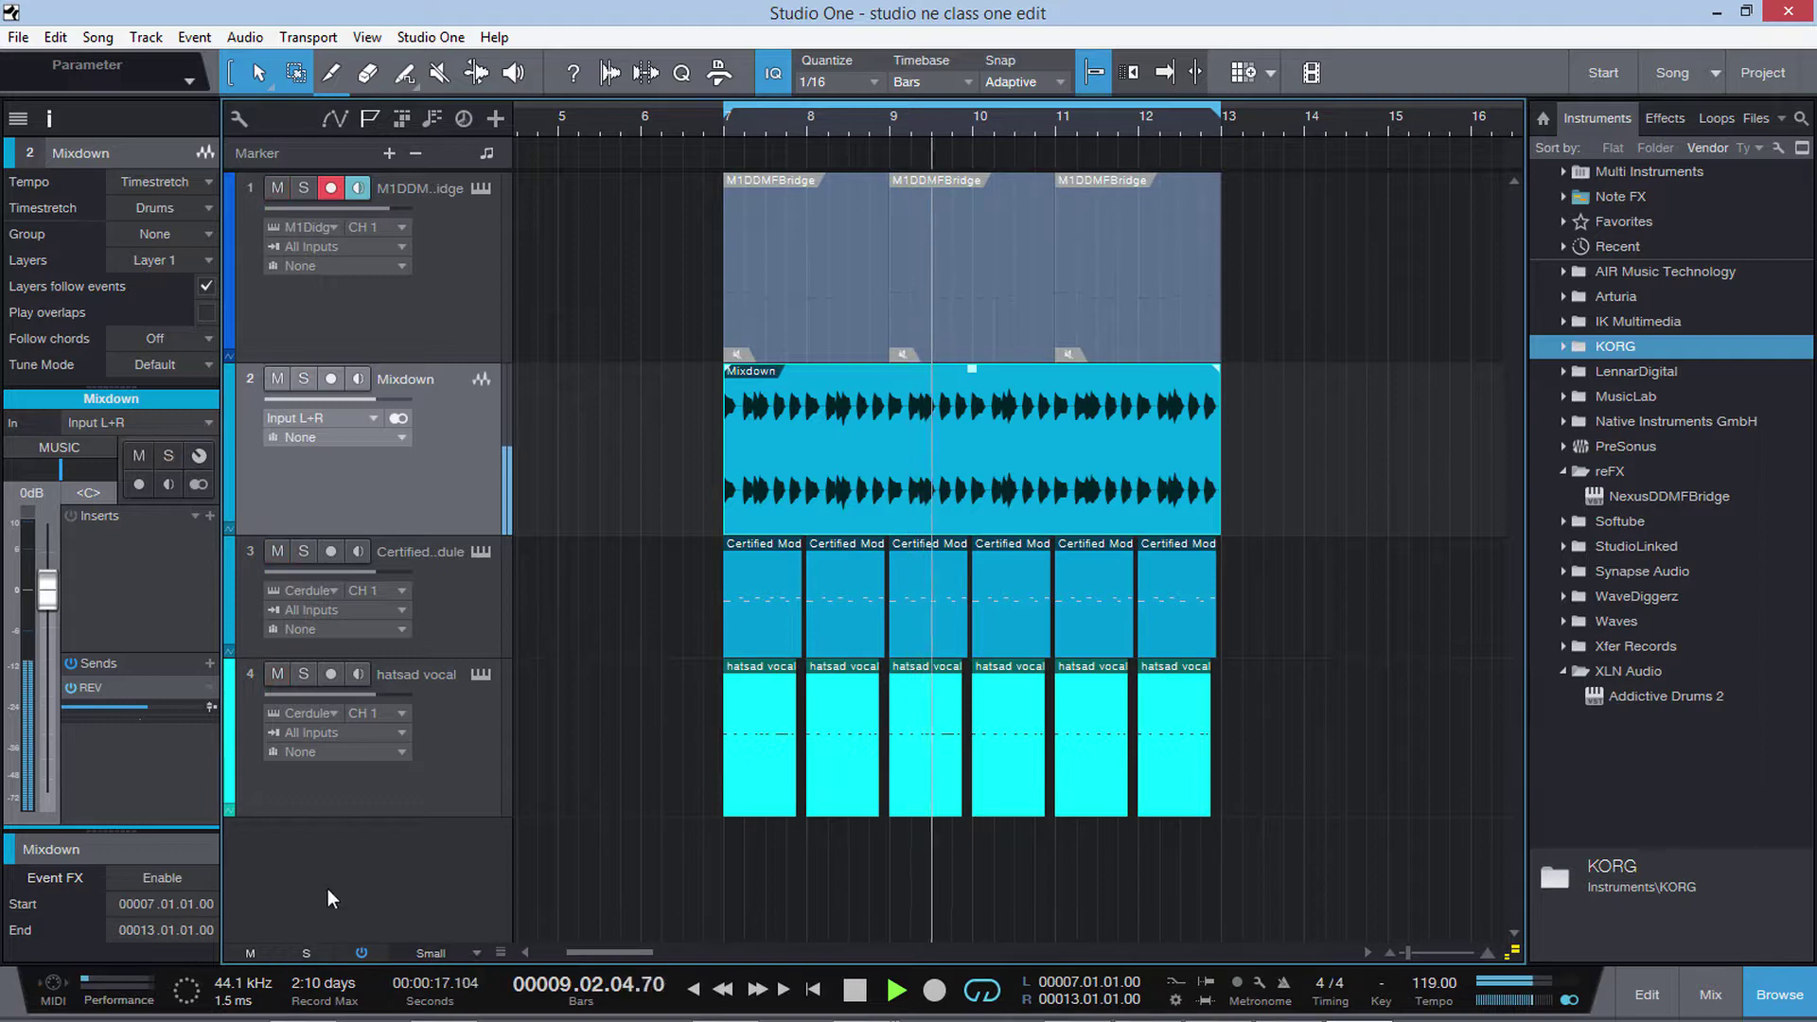
key(space)
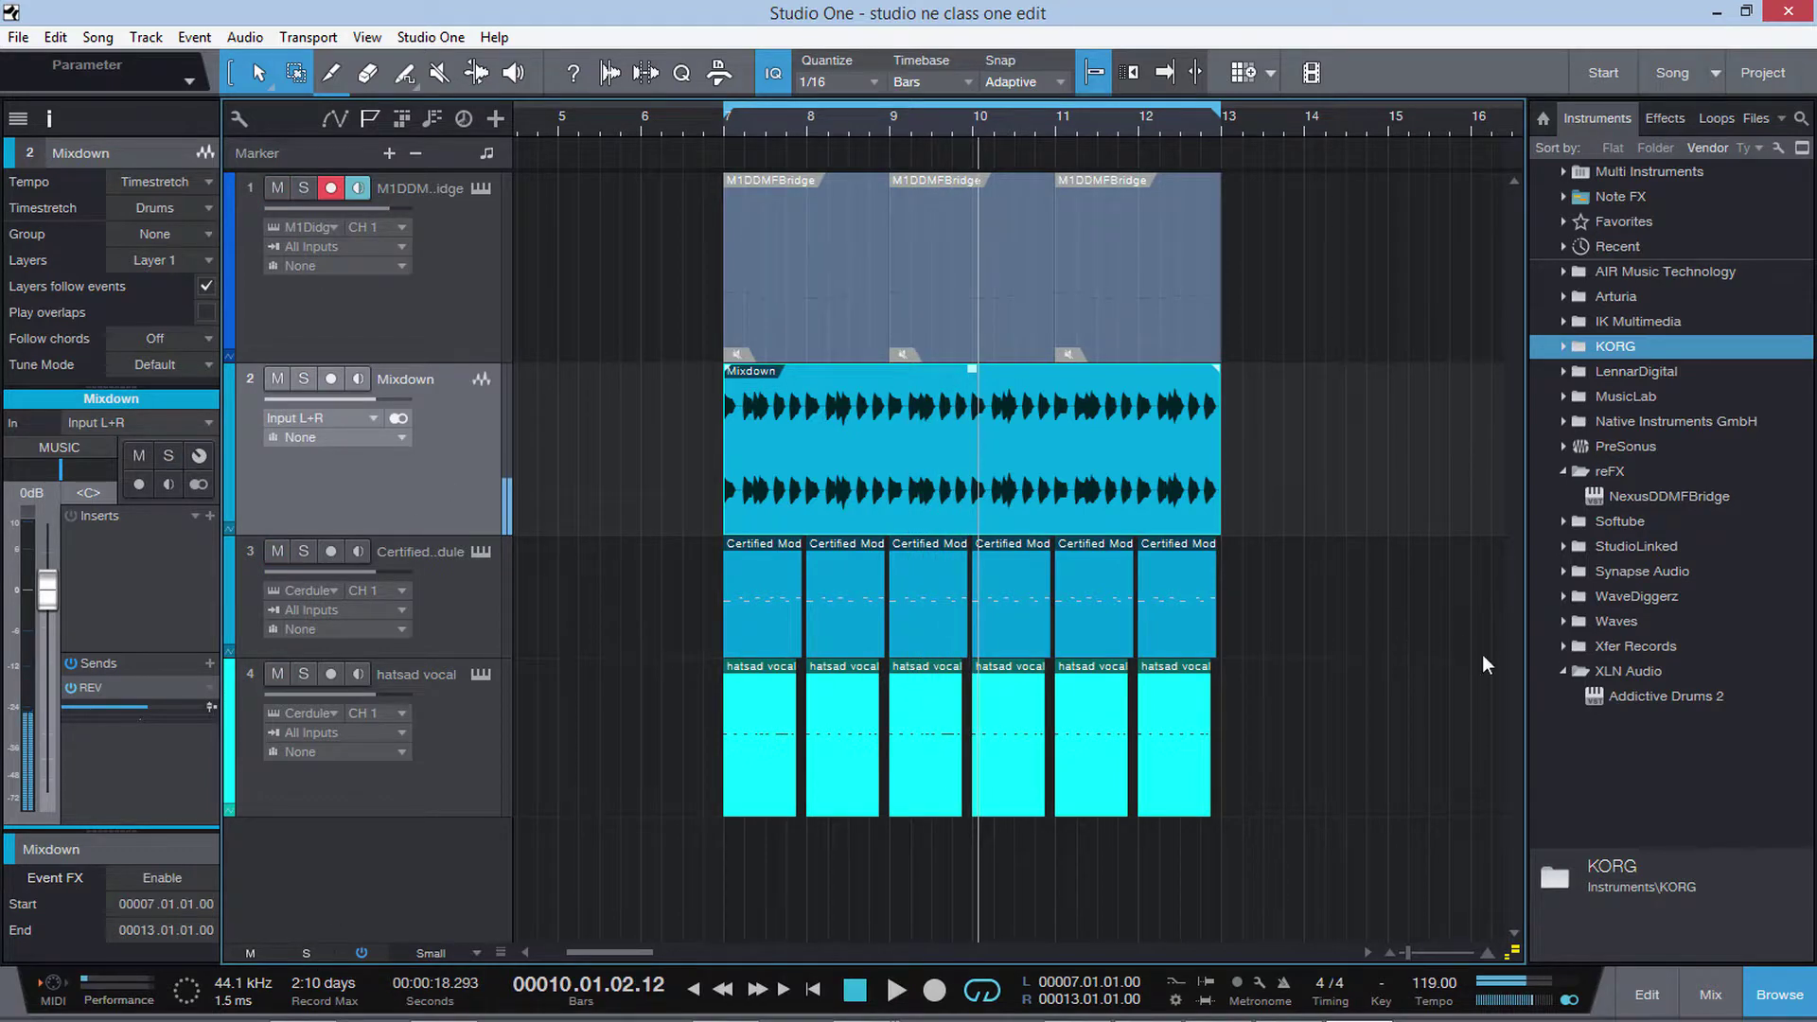
Step: Add a short fade-in to the start of the Mixdown event at bar 7 and play it
click(1416, 954)
drag(1416, 954, 1425, 954)
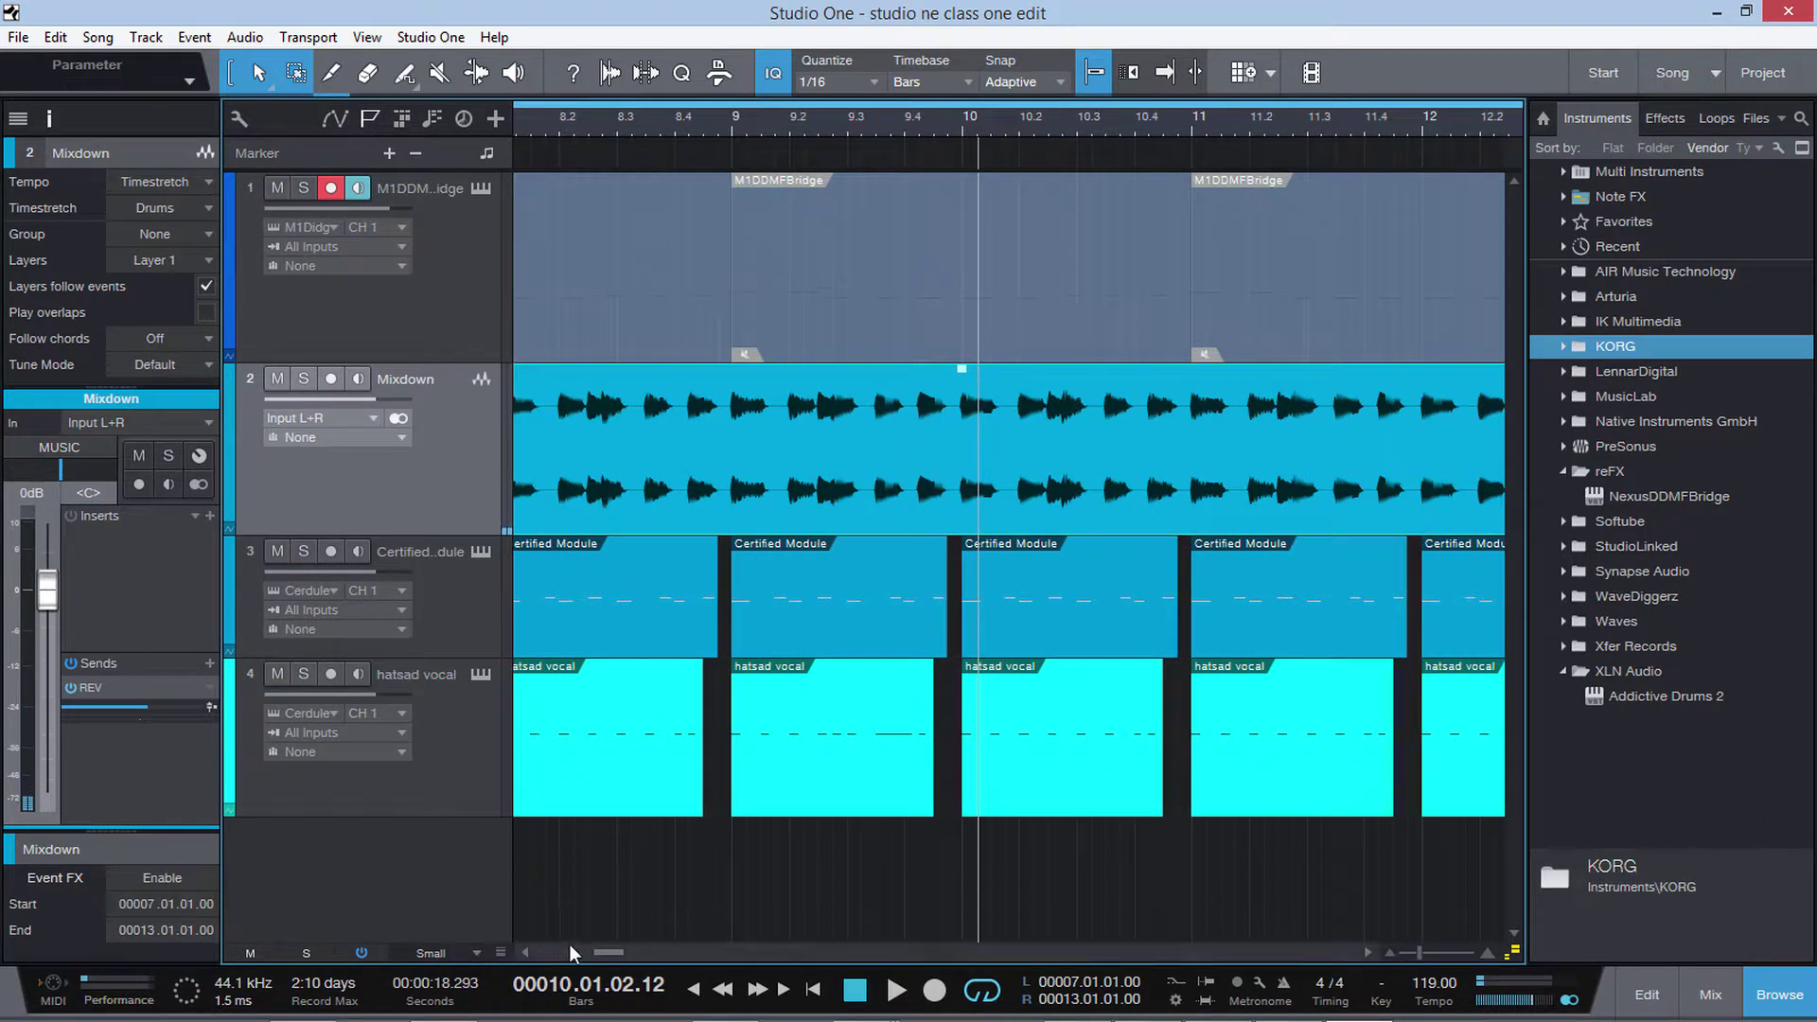
drag(603, 950, 586, 950)
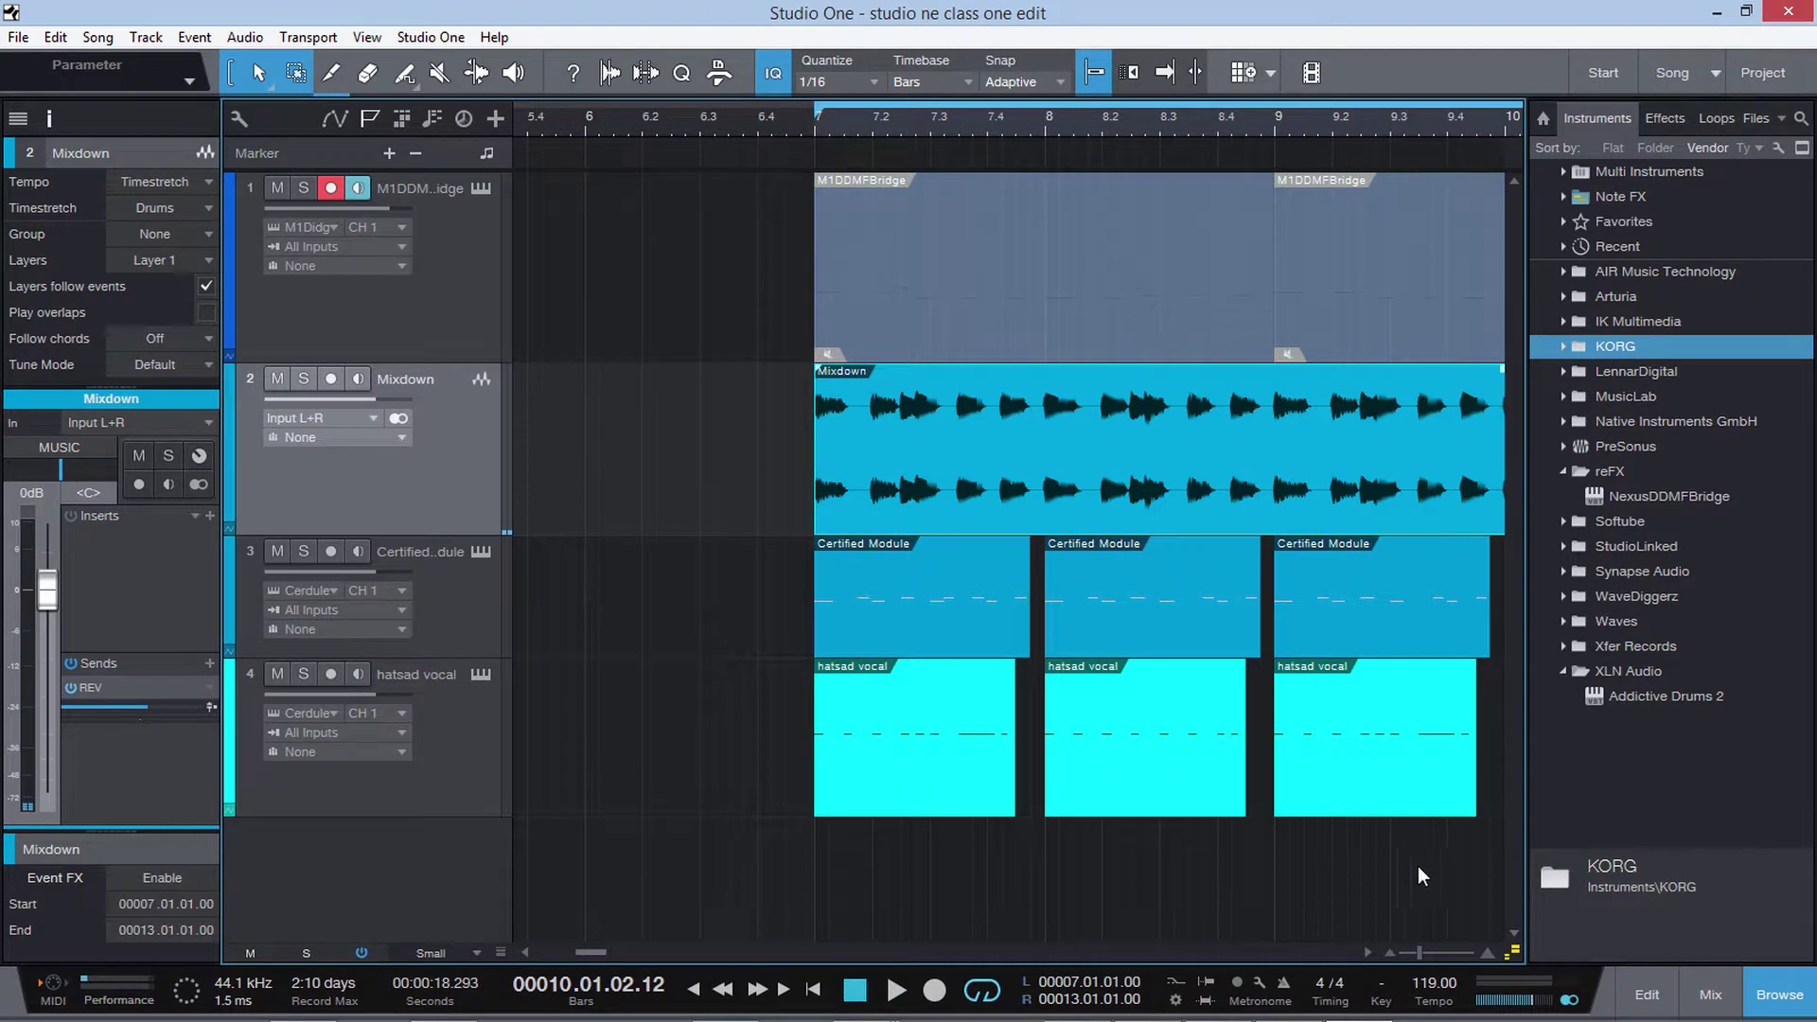
drag(1422, 950, 1429, 950)
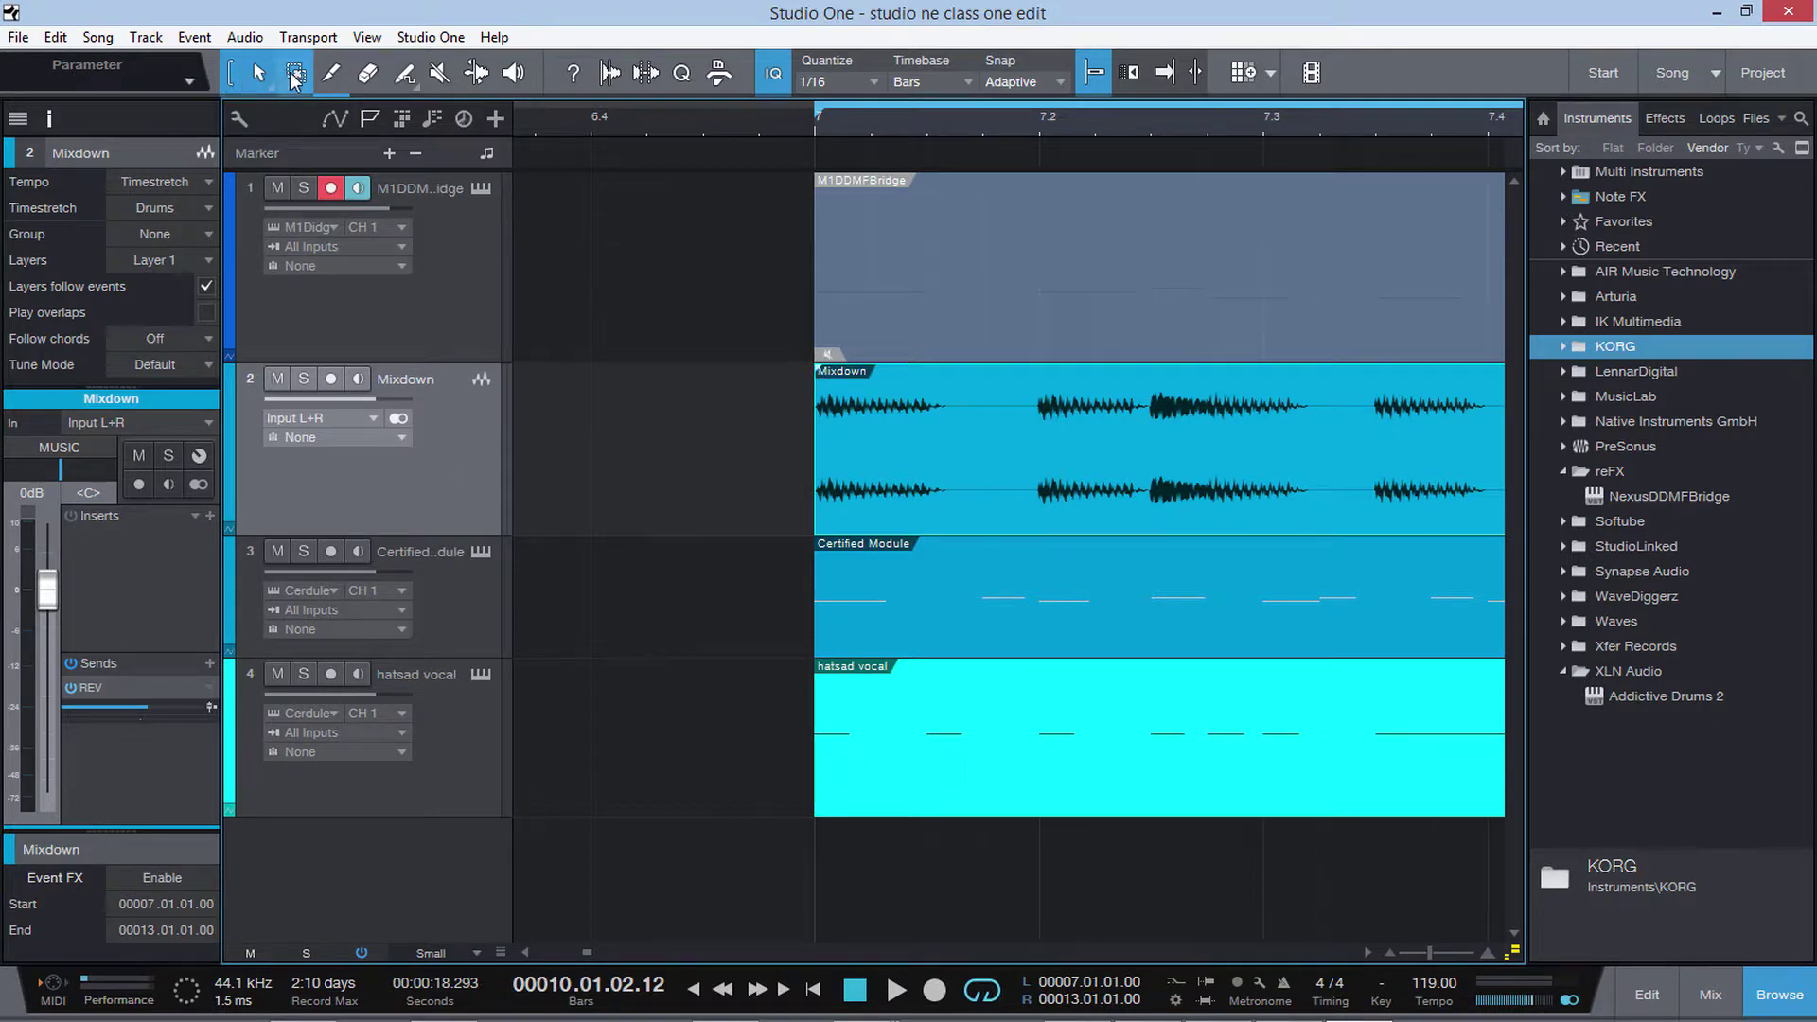
drag(826, 375, 878, 377)
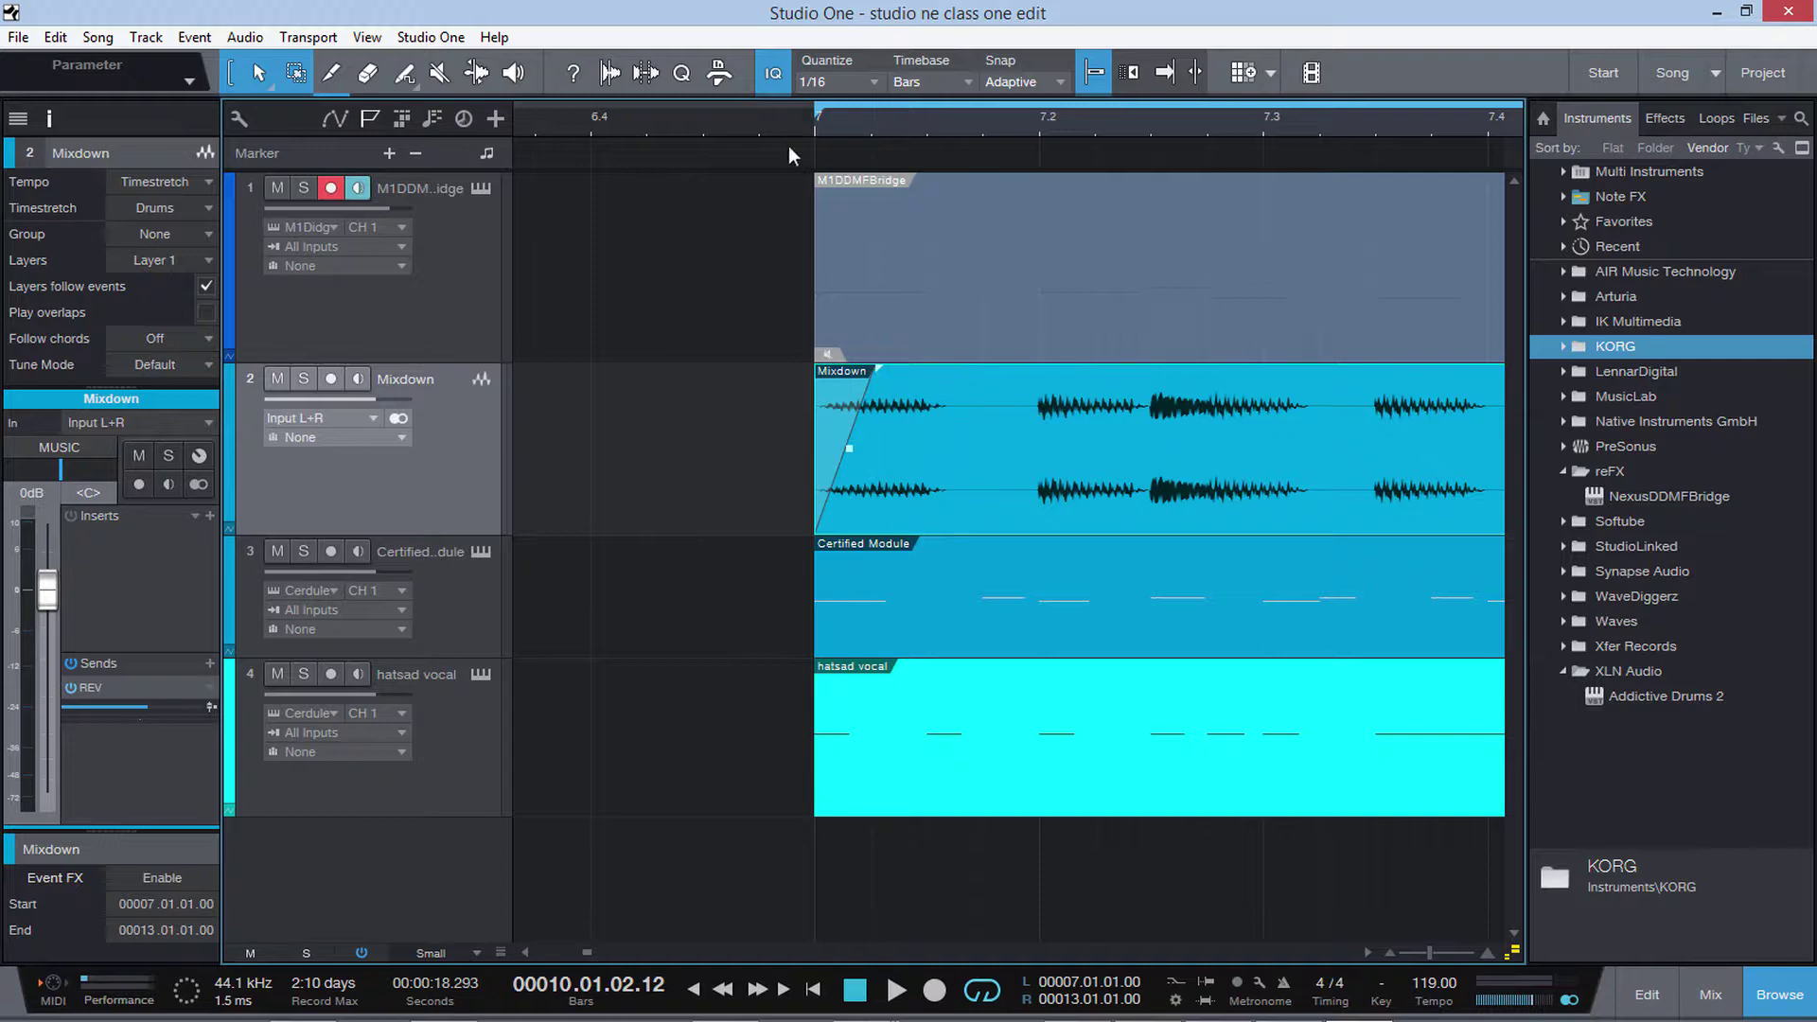
click(784, 128)
key(space)
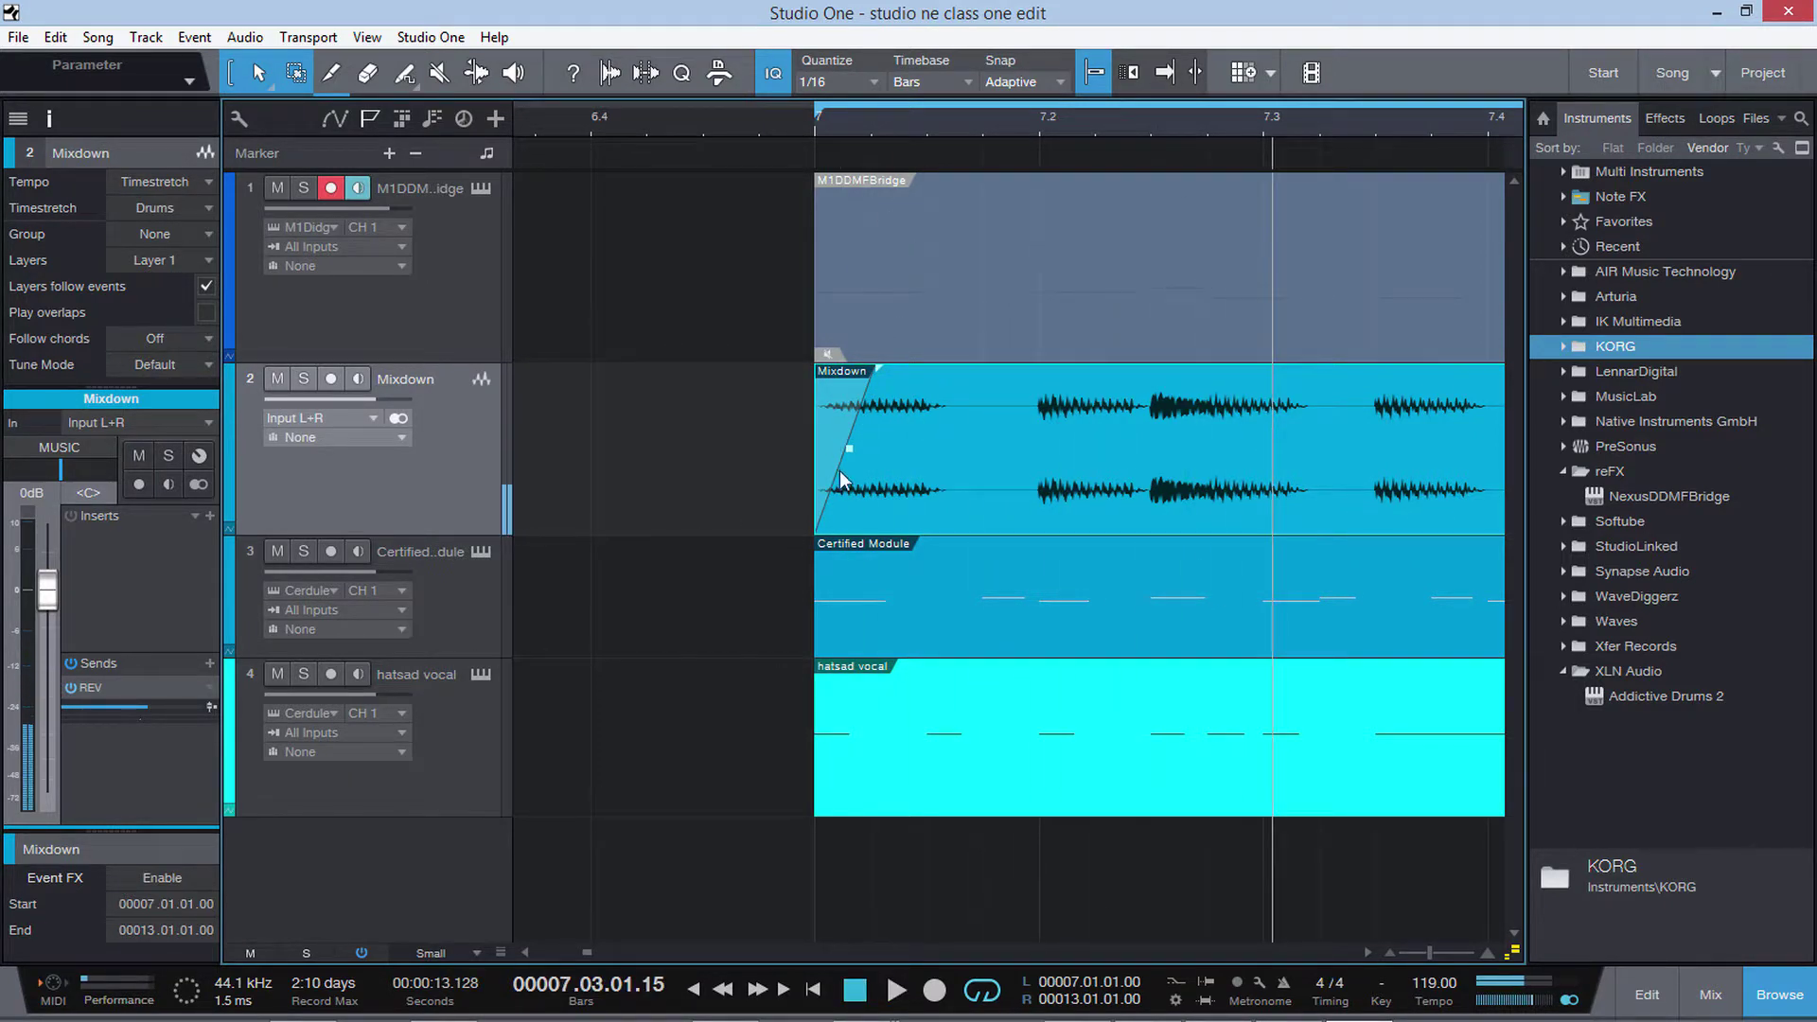
Step: Bend the Mixdown event's fade-in curve downward so the volume rises more slowly at first
mouse_move(850, 457)
mouse_down()
mouse_move(876, 486)
mouse_move(863, 405)
mouse_move(867, 469)
mouse_up()
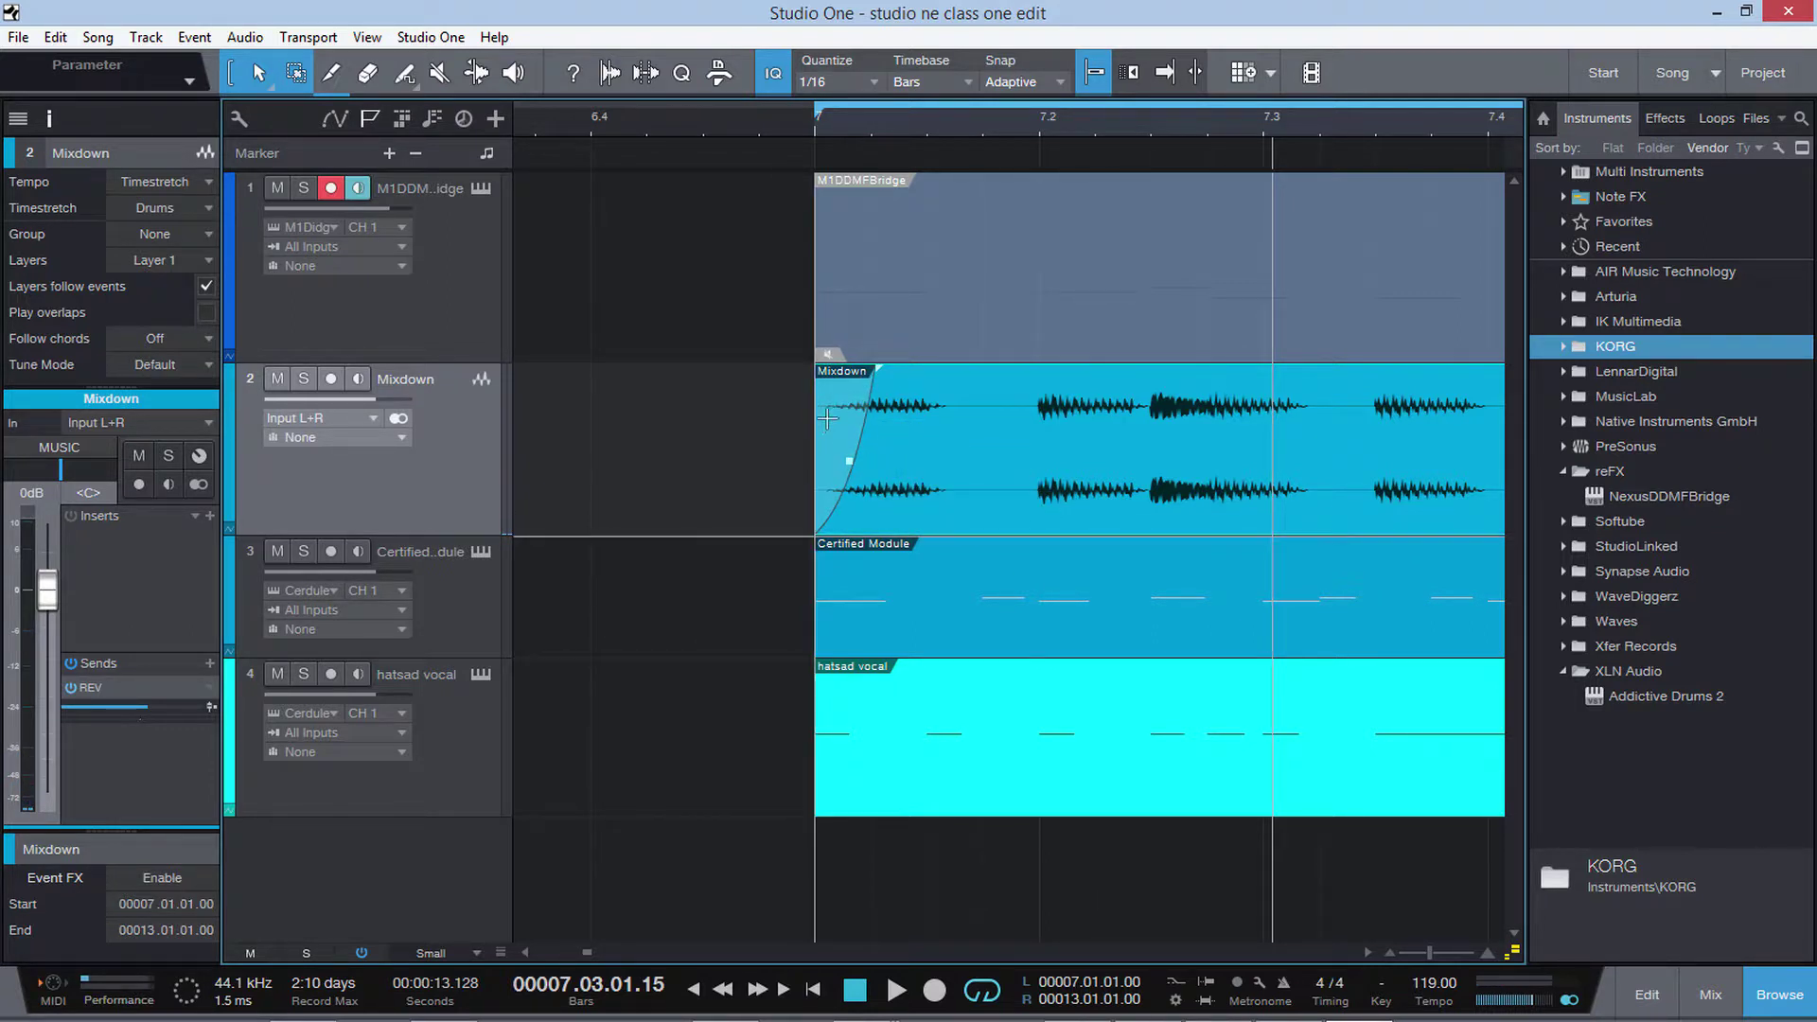
right_click(840, 432)
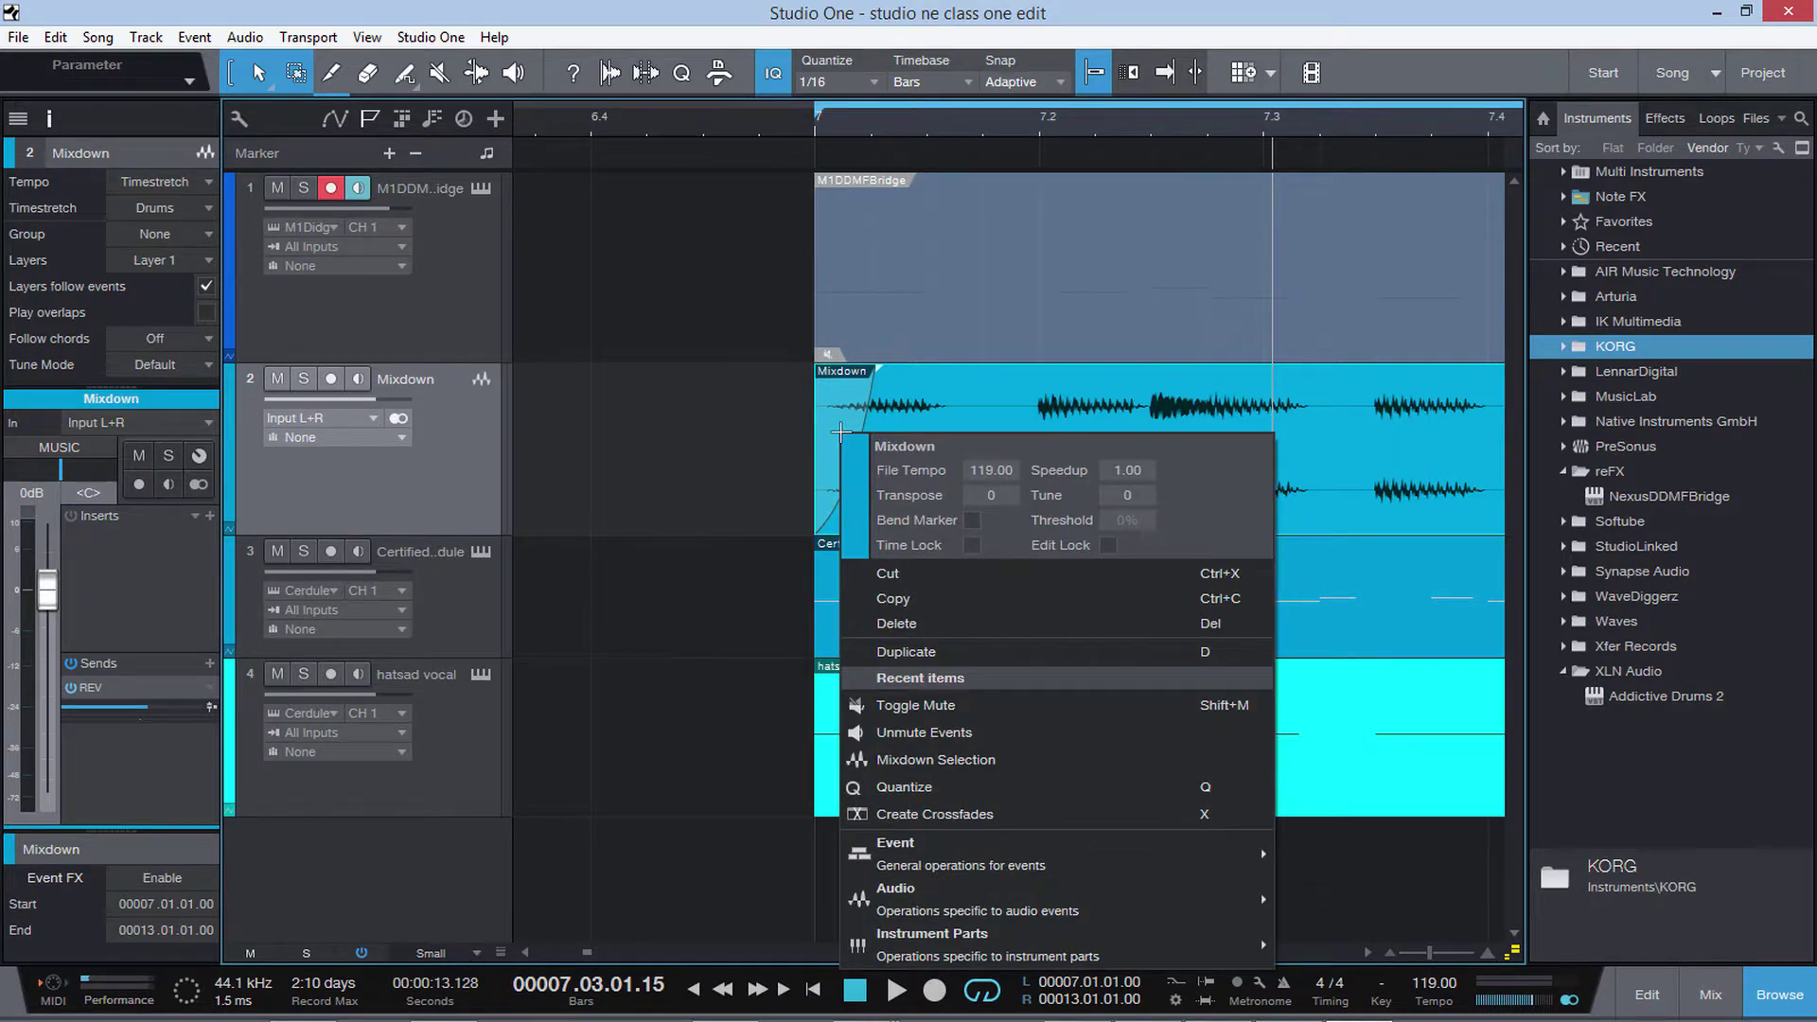
click(700, 473)
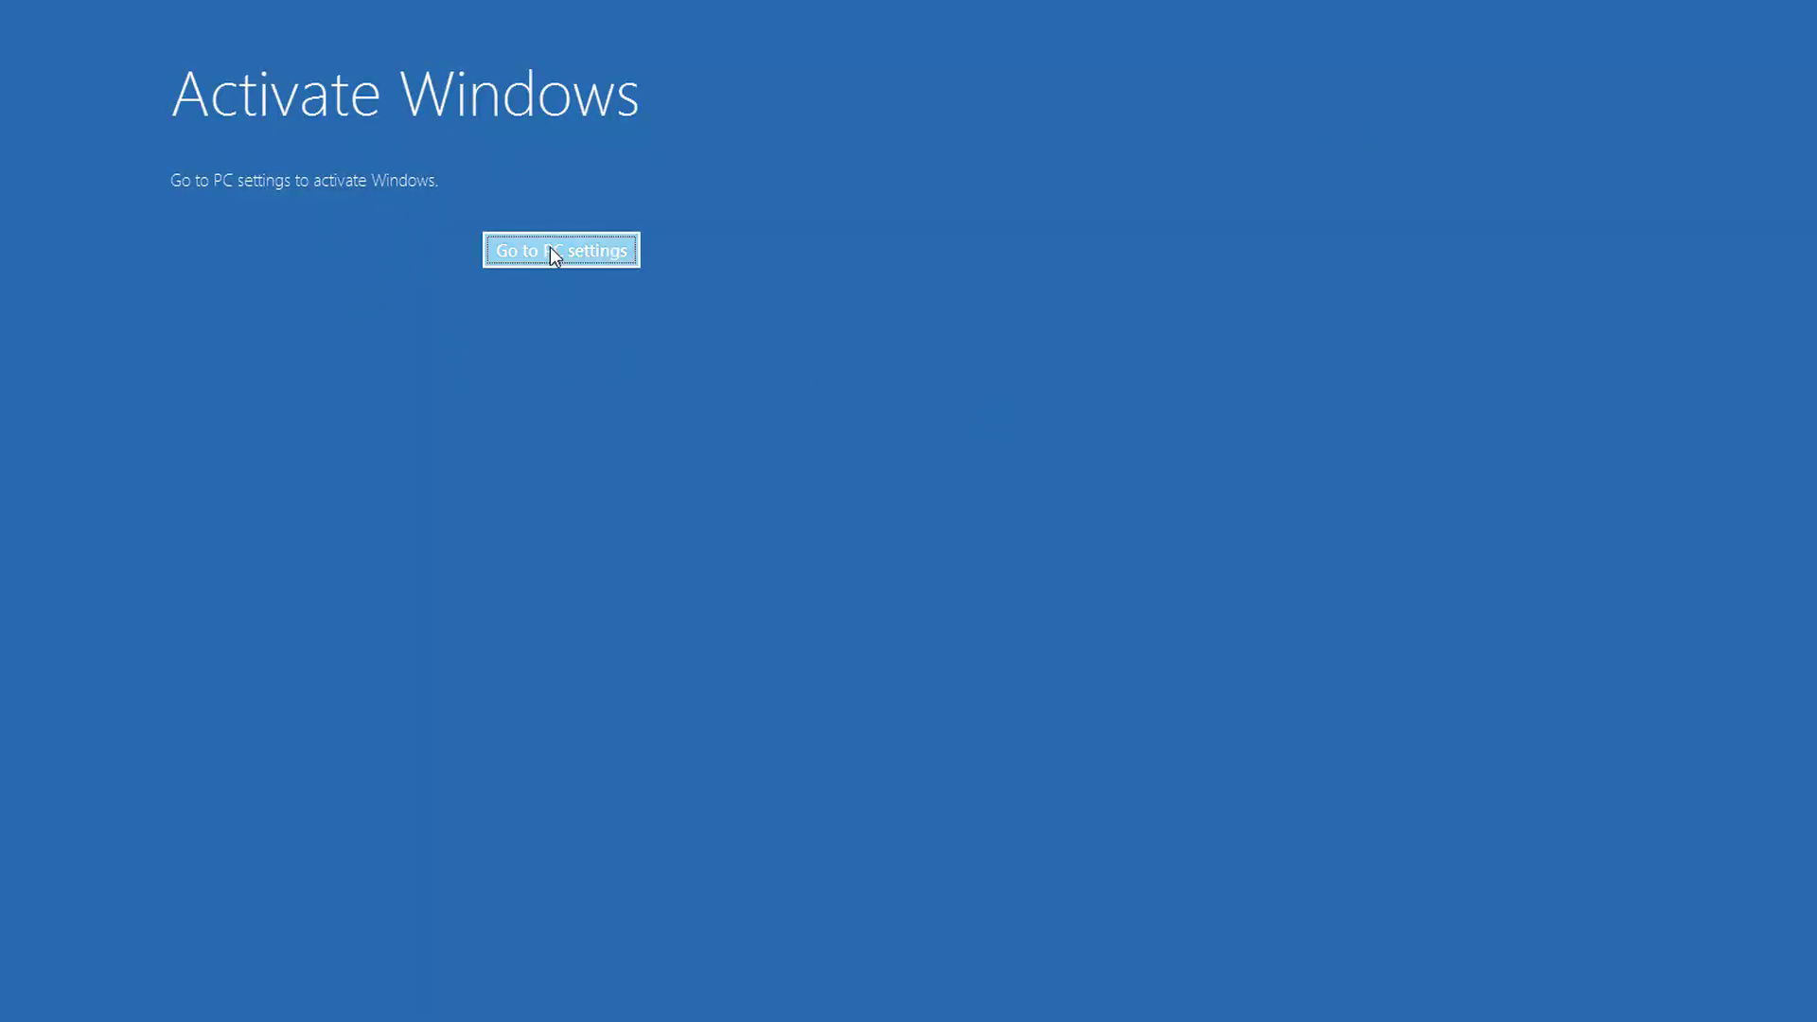
Step: Leave the Activate Windows screen through PC settings and return to the song
click(554, 254)
click(1796, 17)
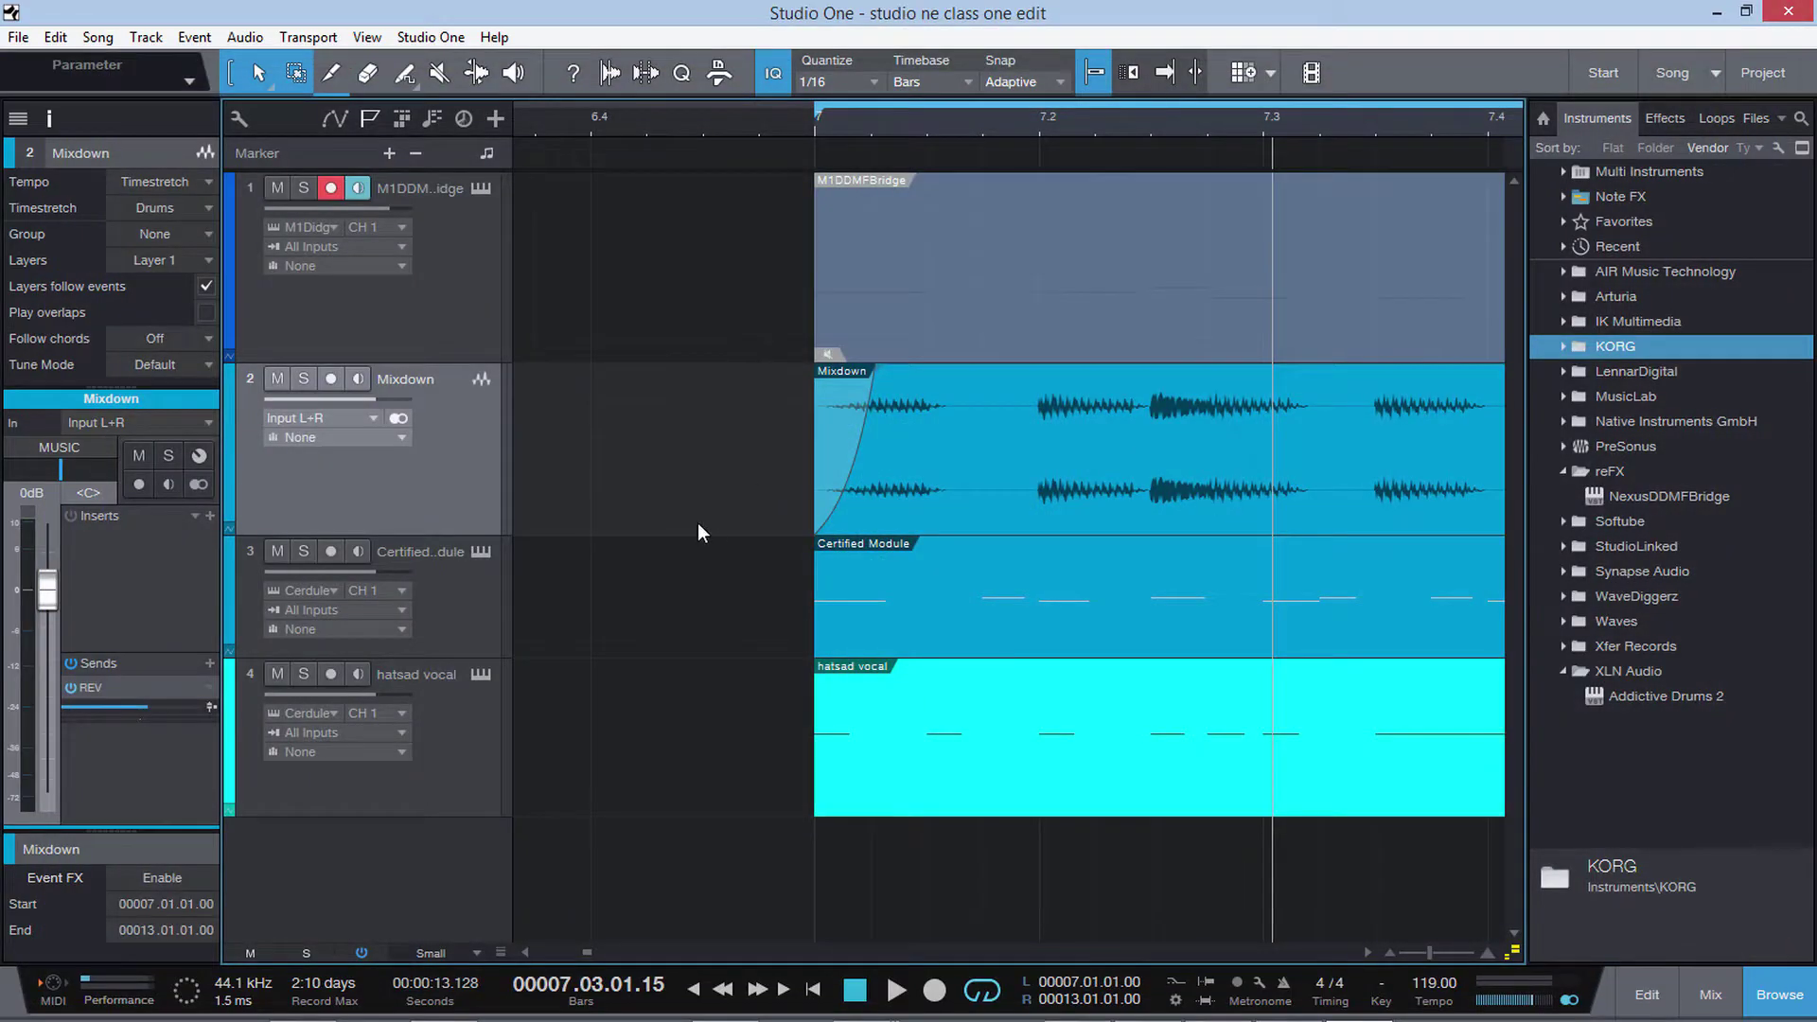
Step: Shorten the Mixdown event's fade-in slightly and split the event at 7.1.4 and 7.3.2
drag(871, 372, 865, 388)
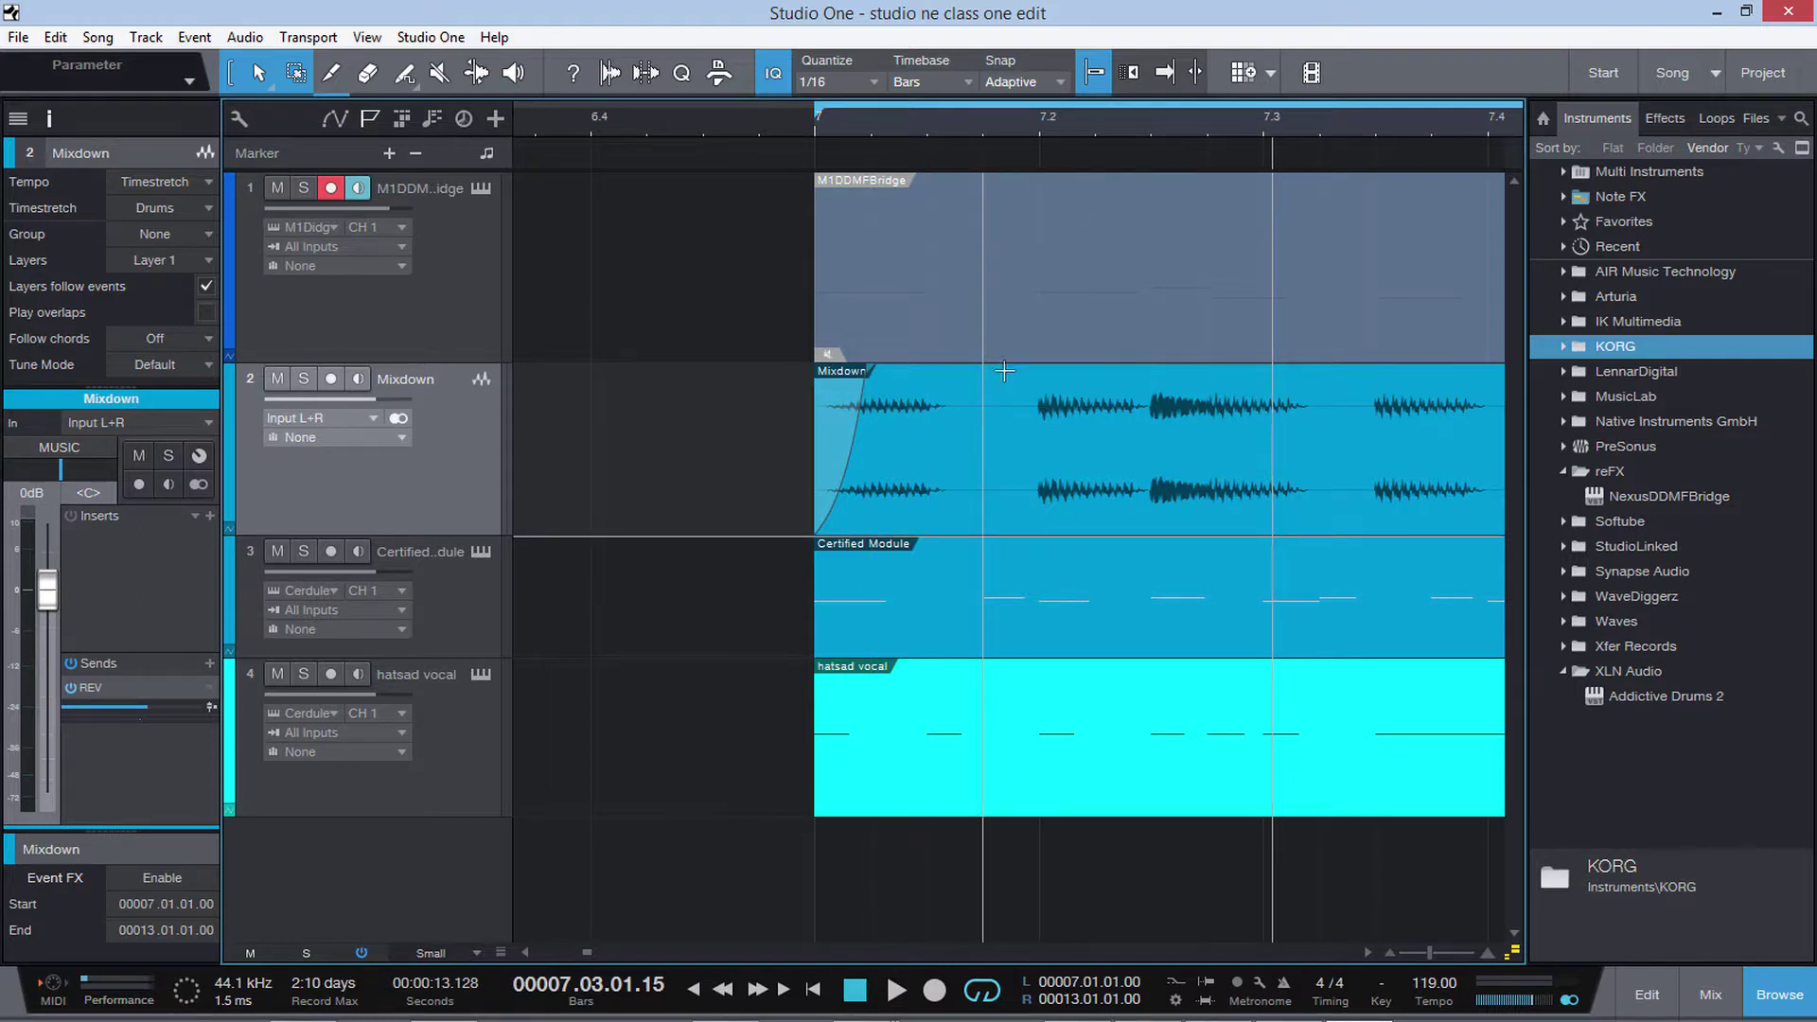
click(986, 436)
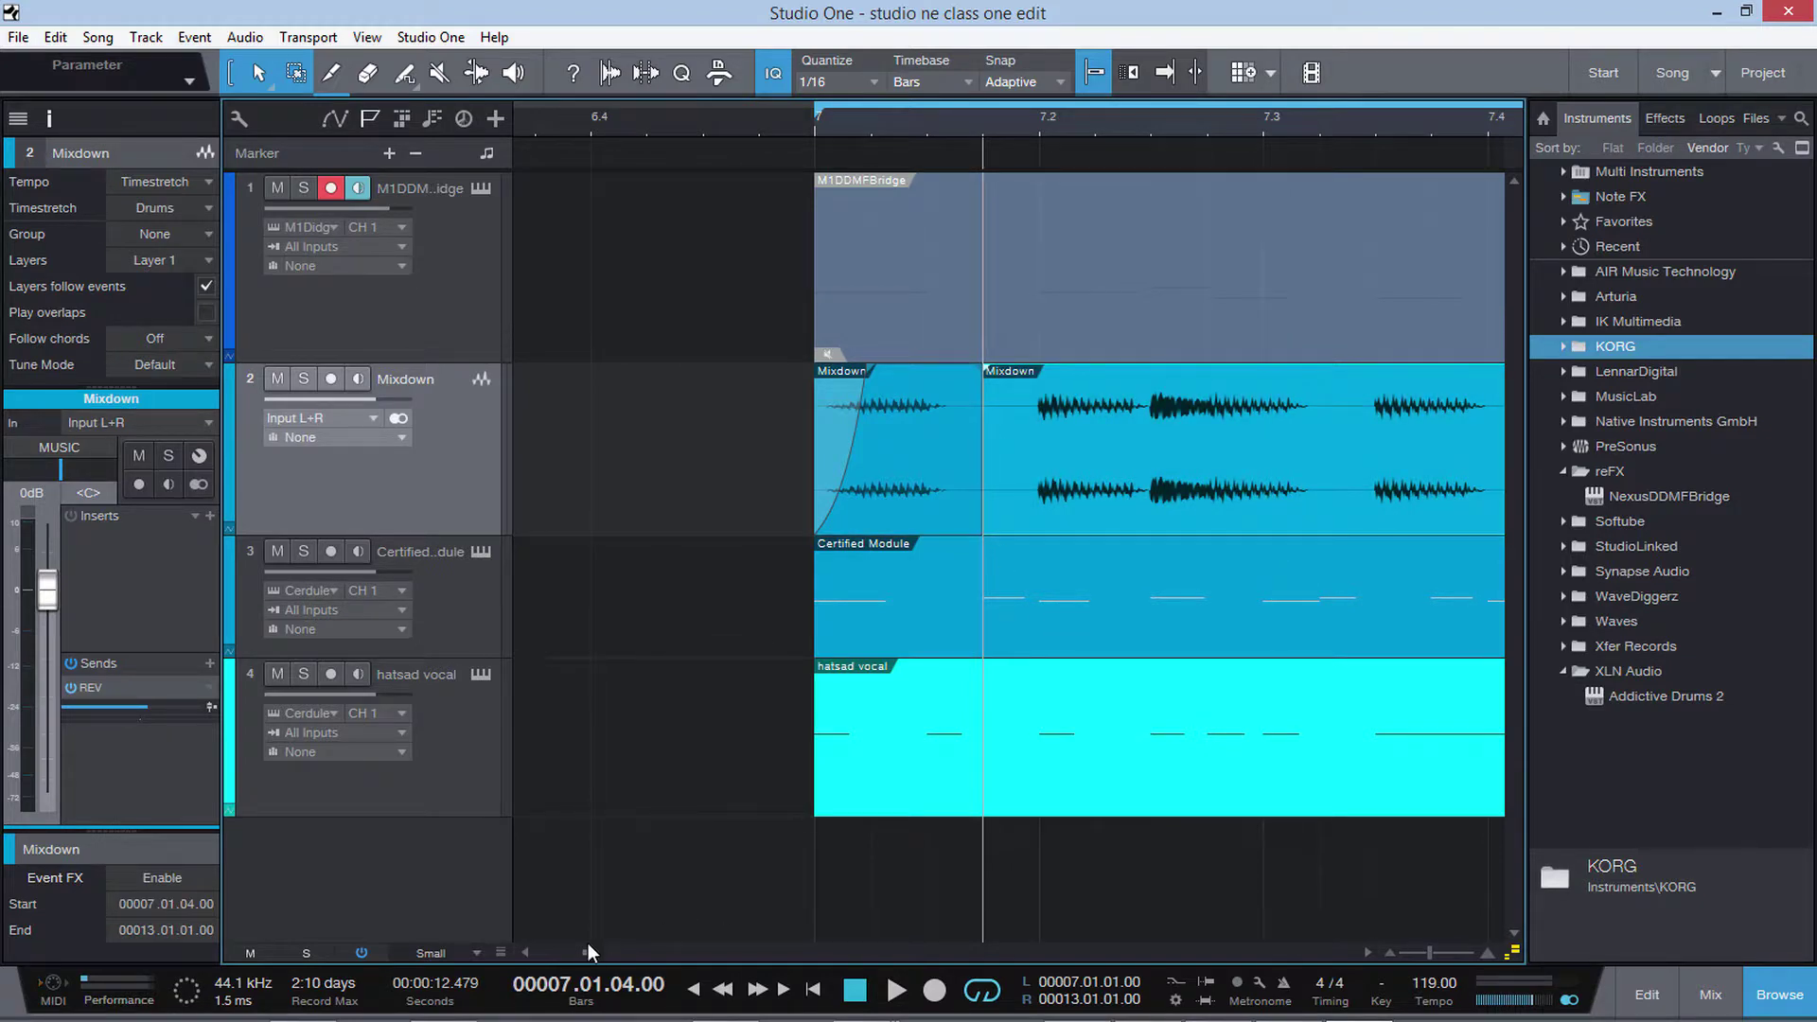
scroll(591, 950, right, 3)
click(1029, 412)
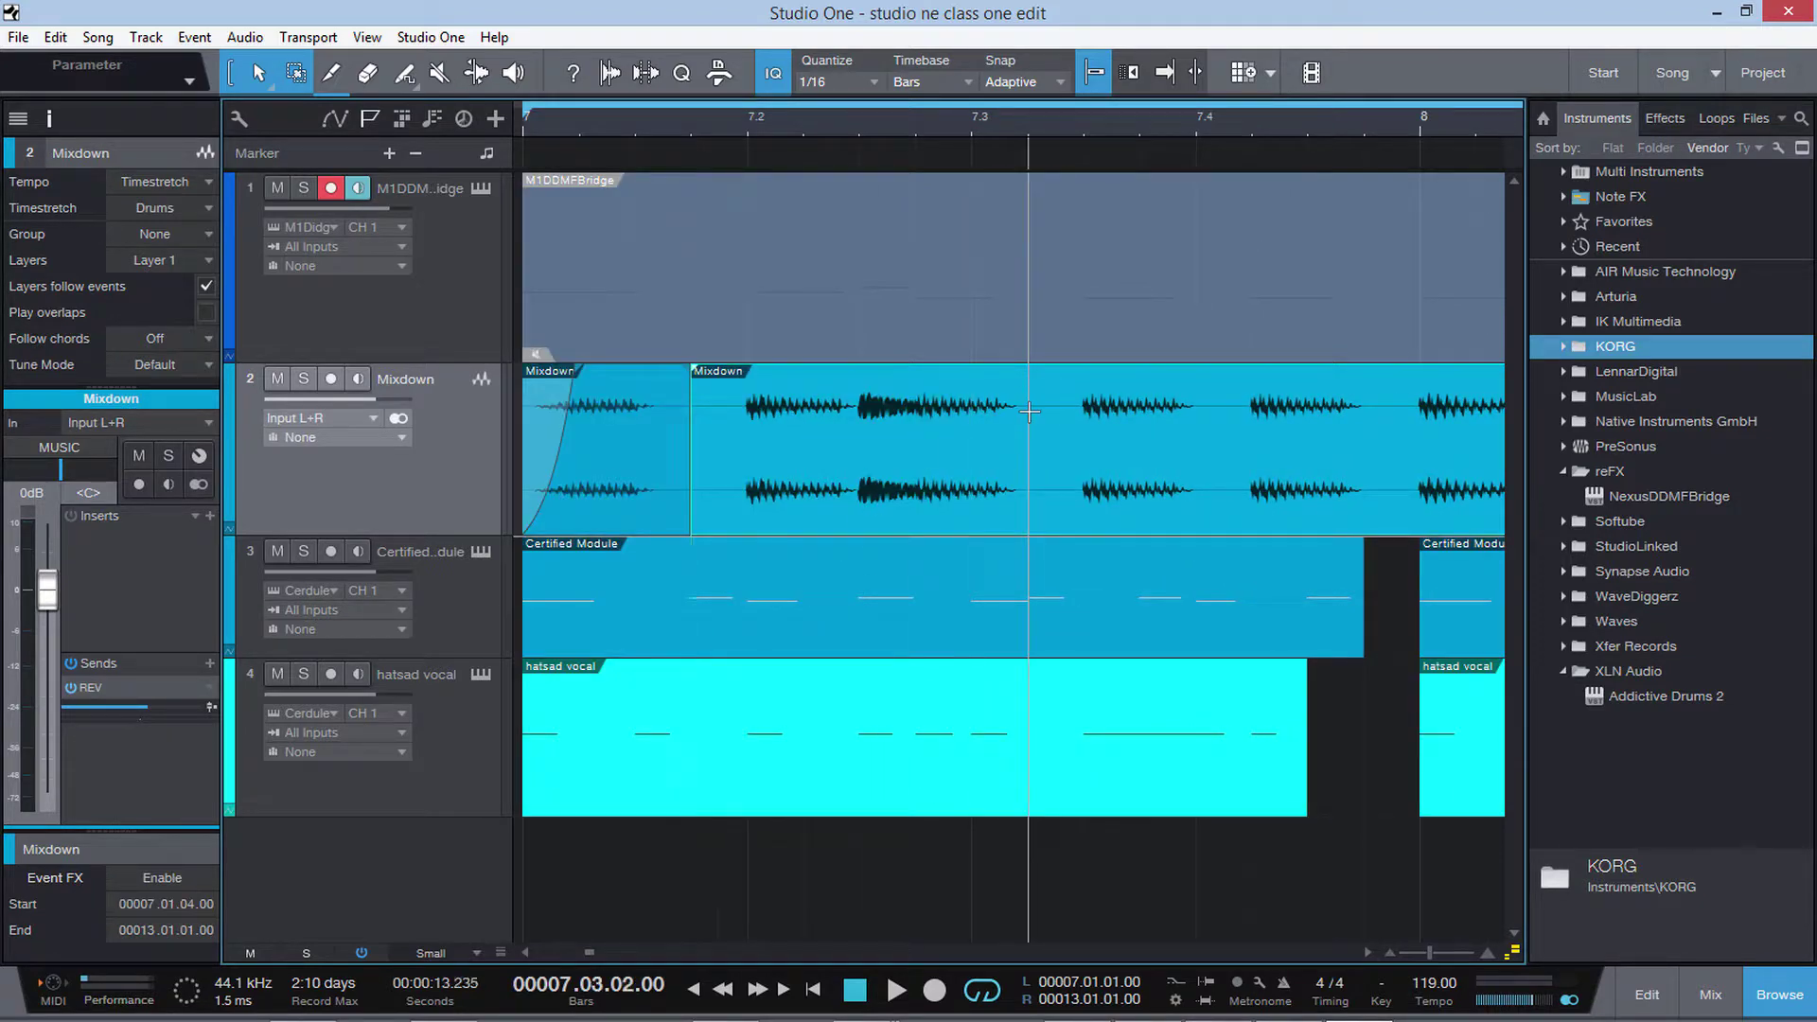
click(1028, 411)
Step: Split the Mixdown audio at 7.2.3 and create crossfades at the edges of the slice between 7.2.3 and 7.3.2
key(space)
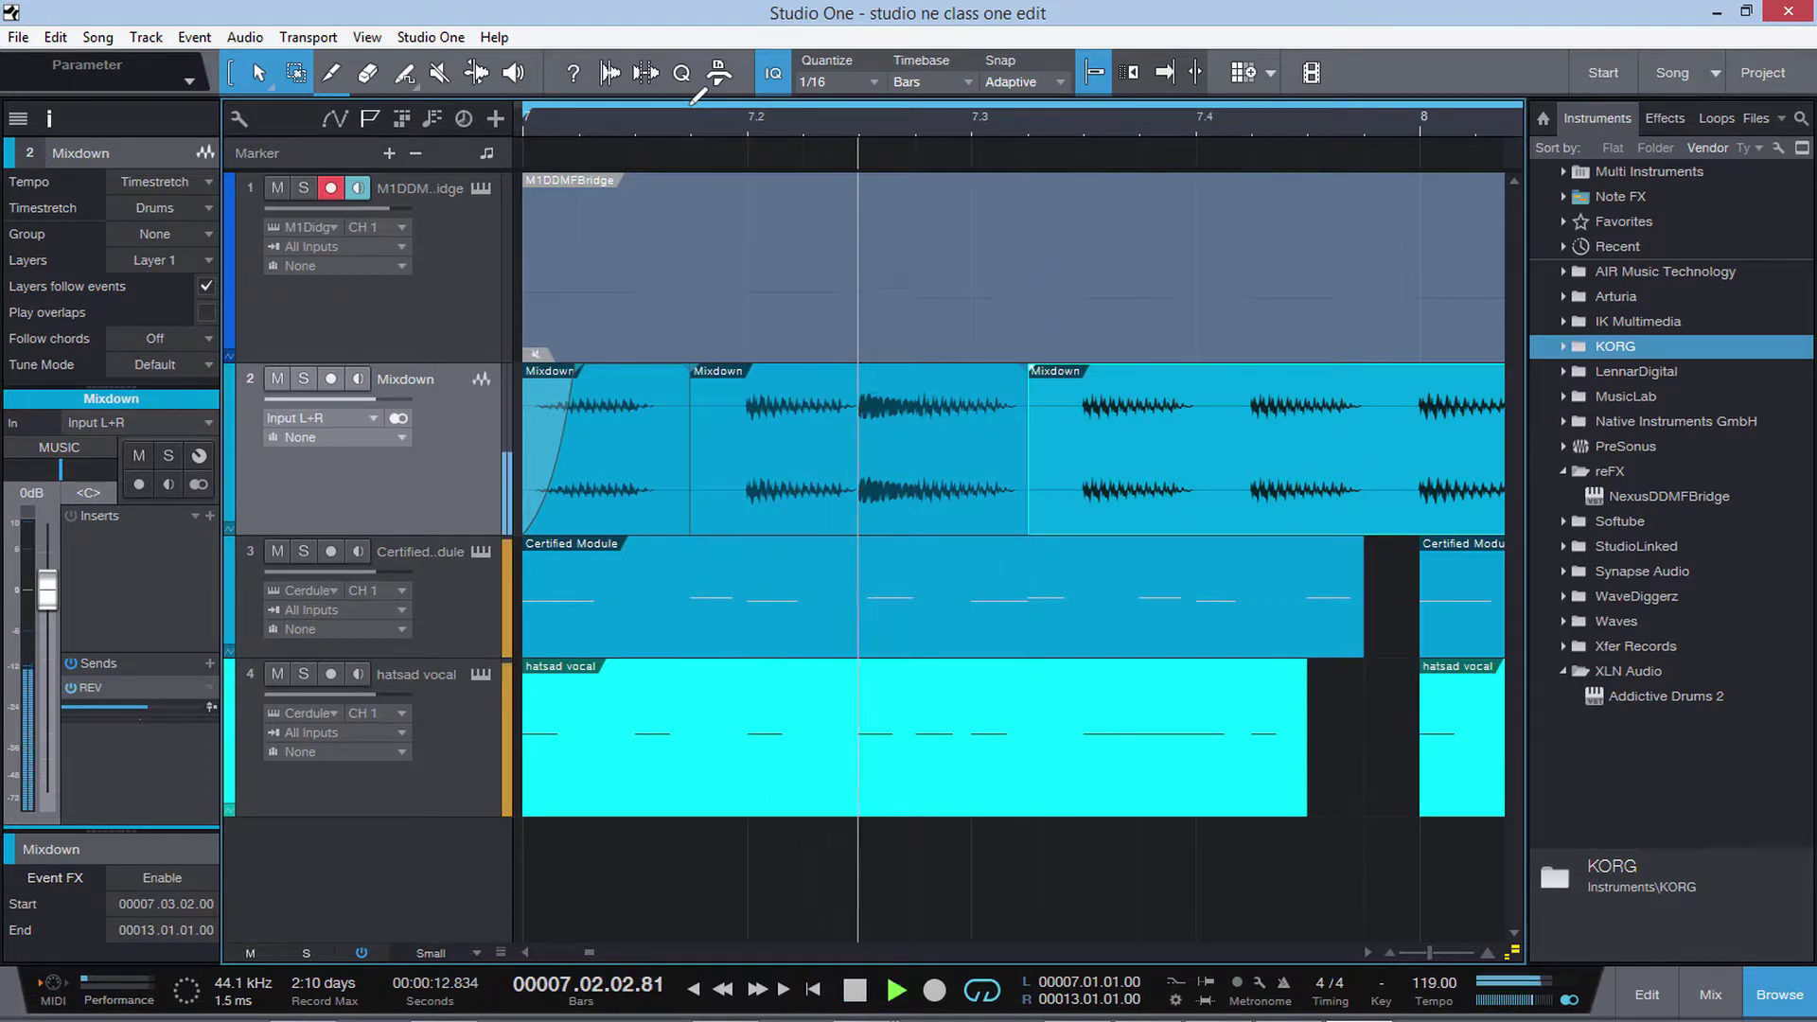
key(space)
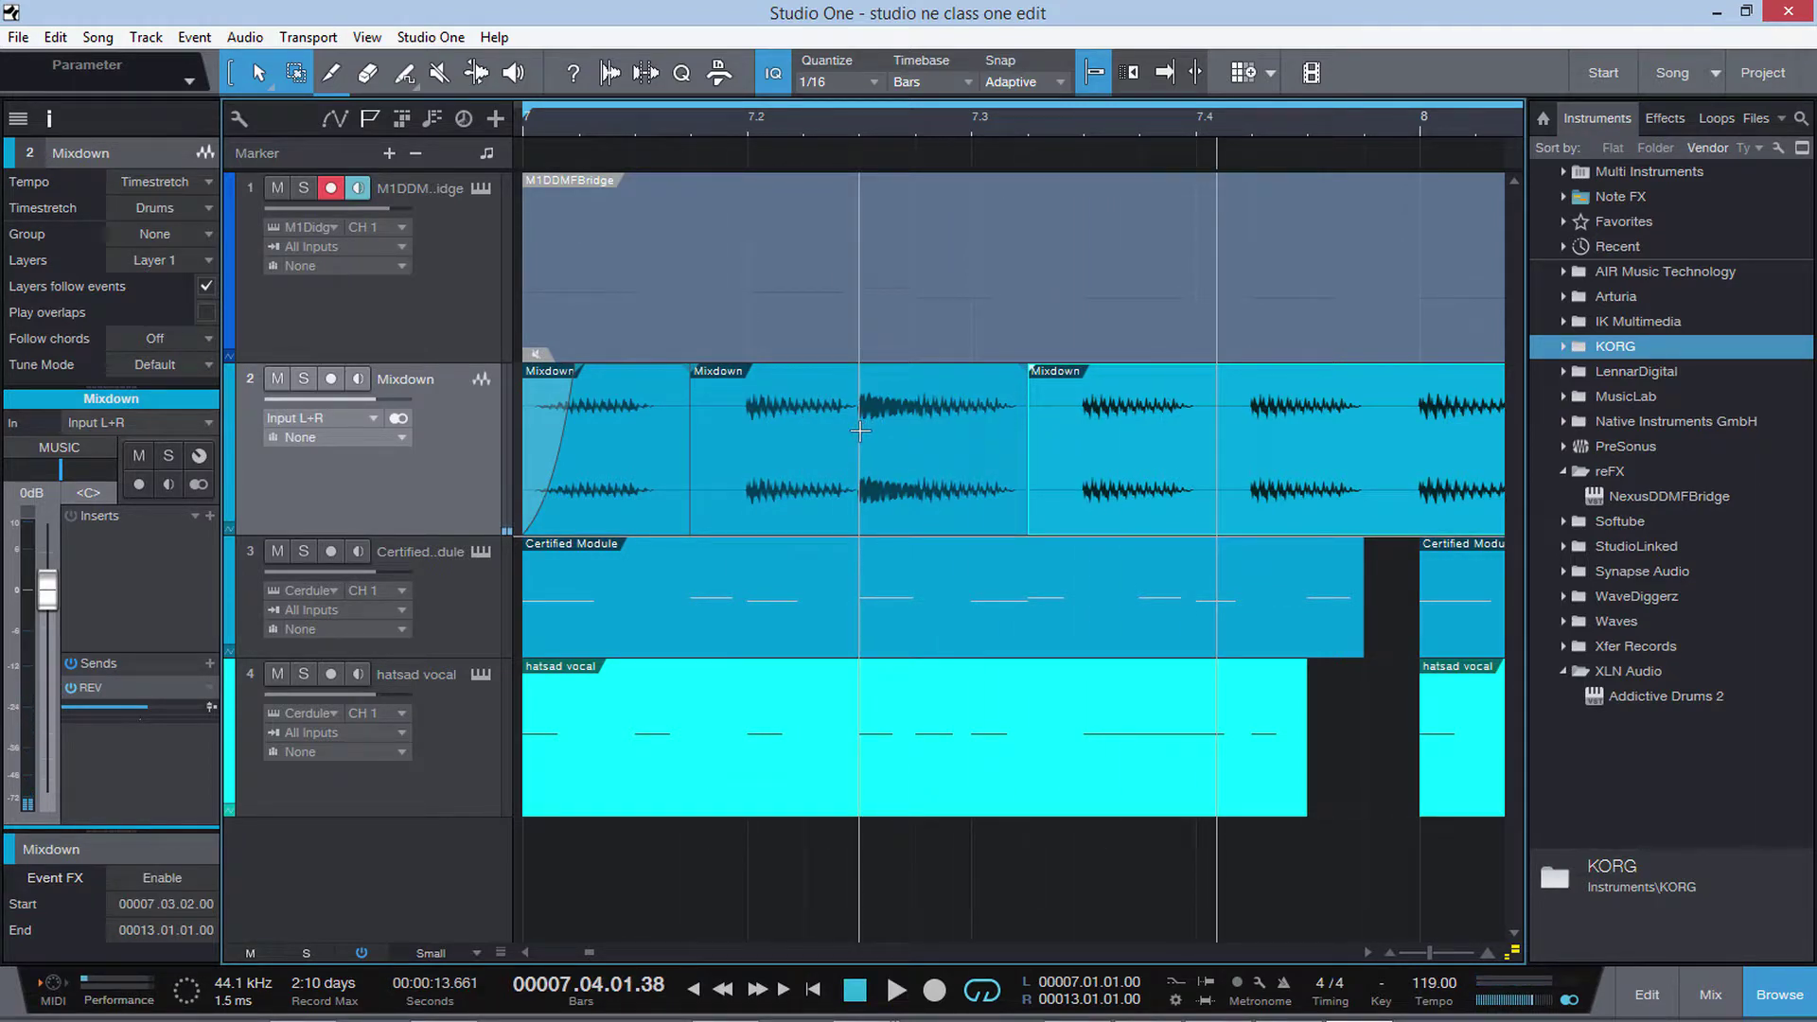
click(859, 431)
key(x)
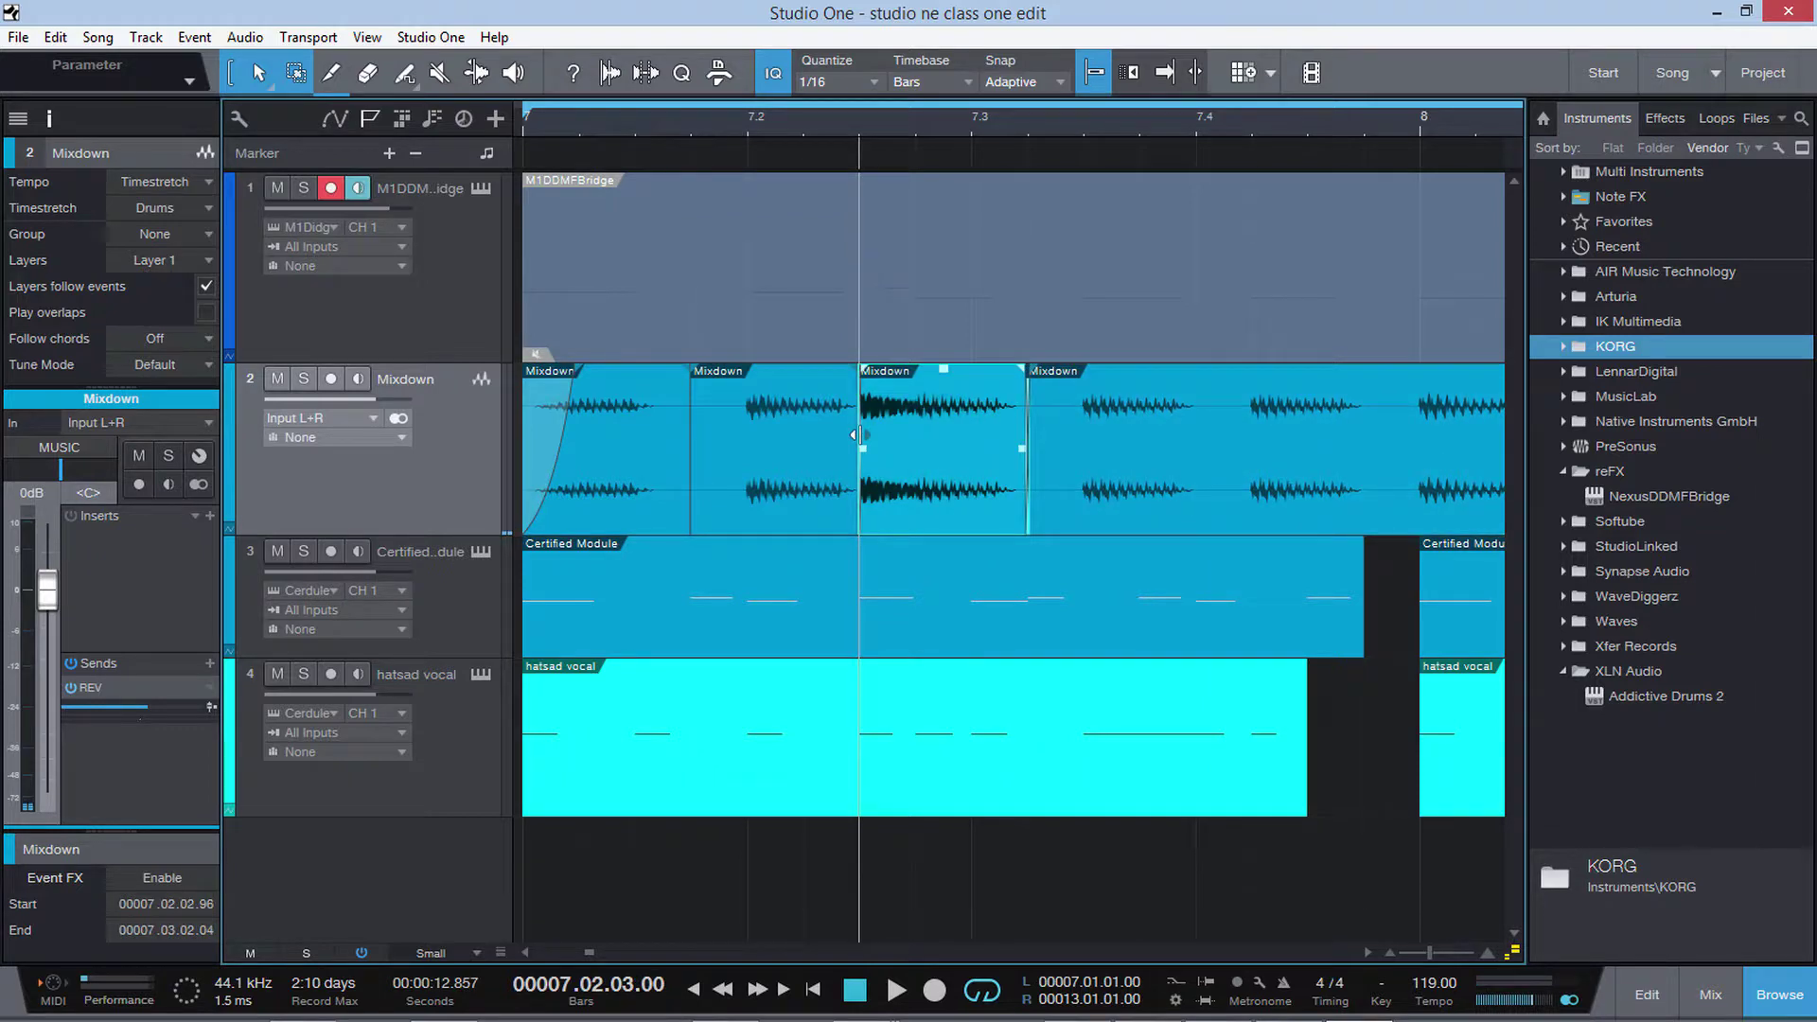
Step: Lengthen the Mixdown crossfade at 7.2.3 by extending the preceding slice's end to 7.02.03.07
drag(1430, 954, 1446, 954)
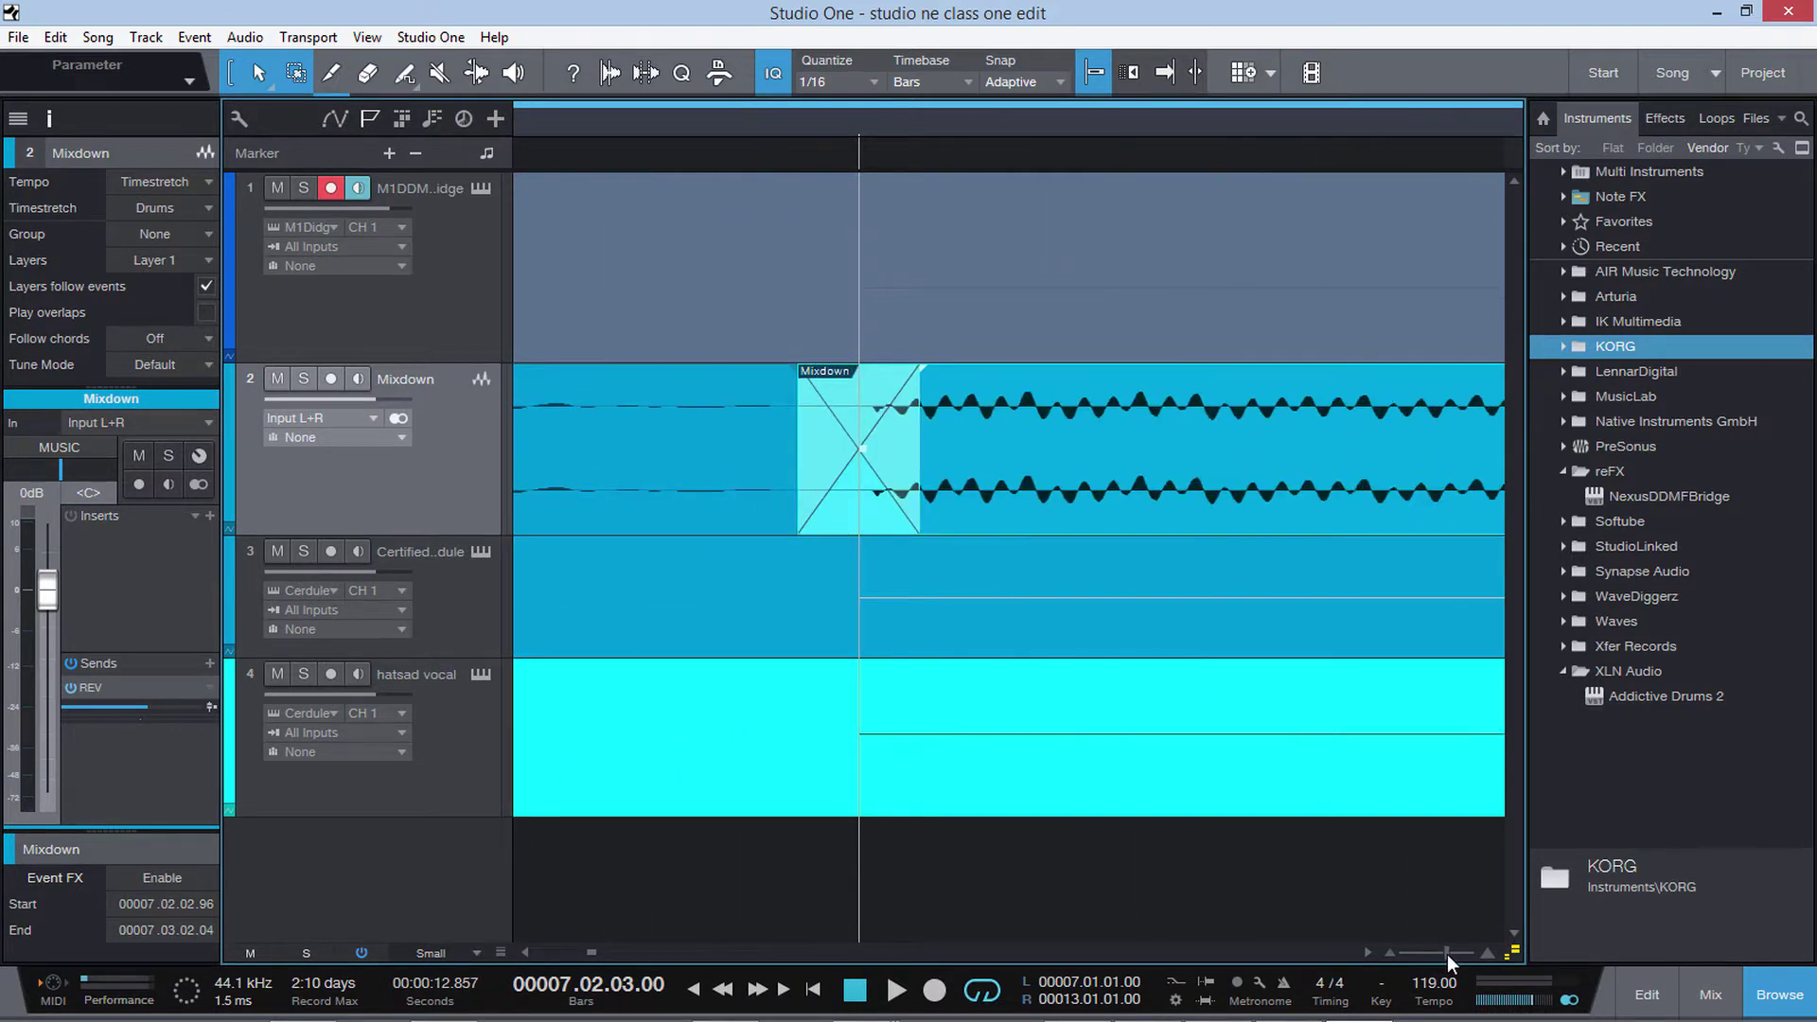
click(927, 451)
drag(927, 451, 975, 462)
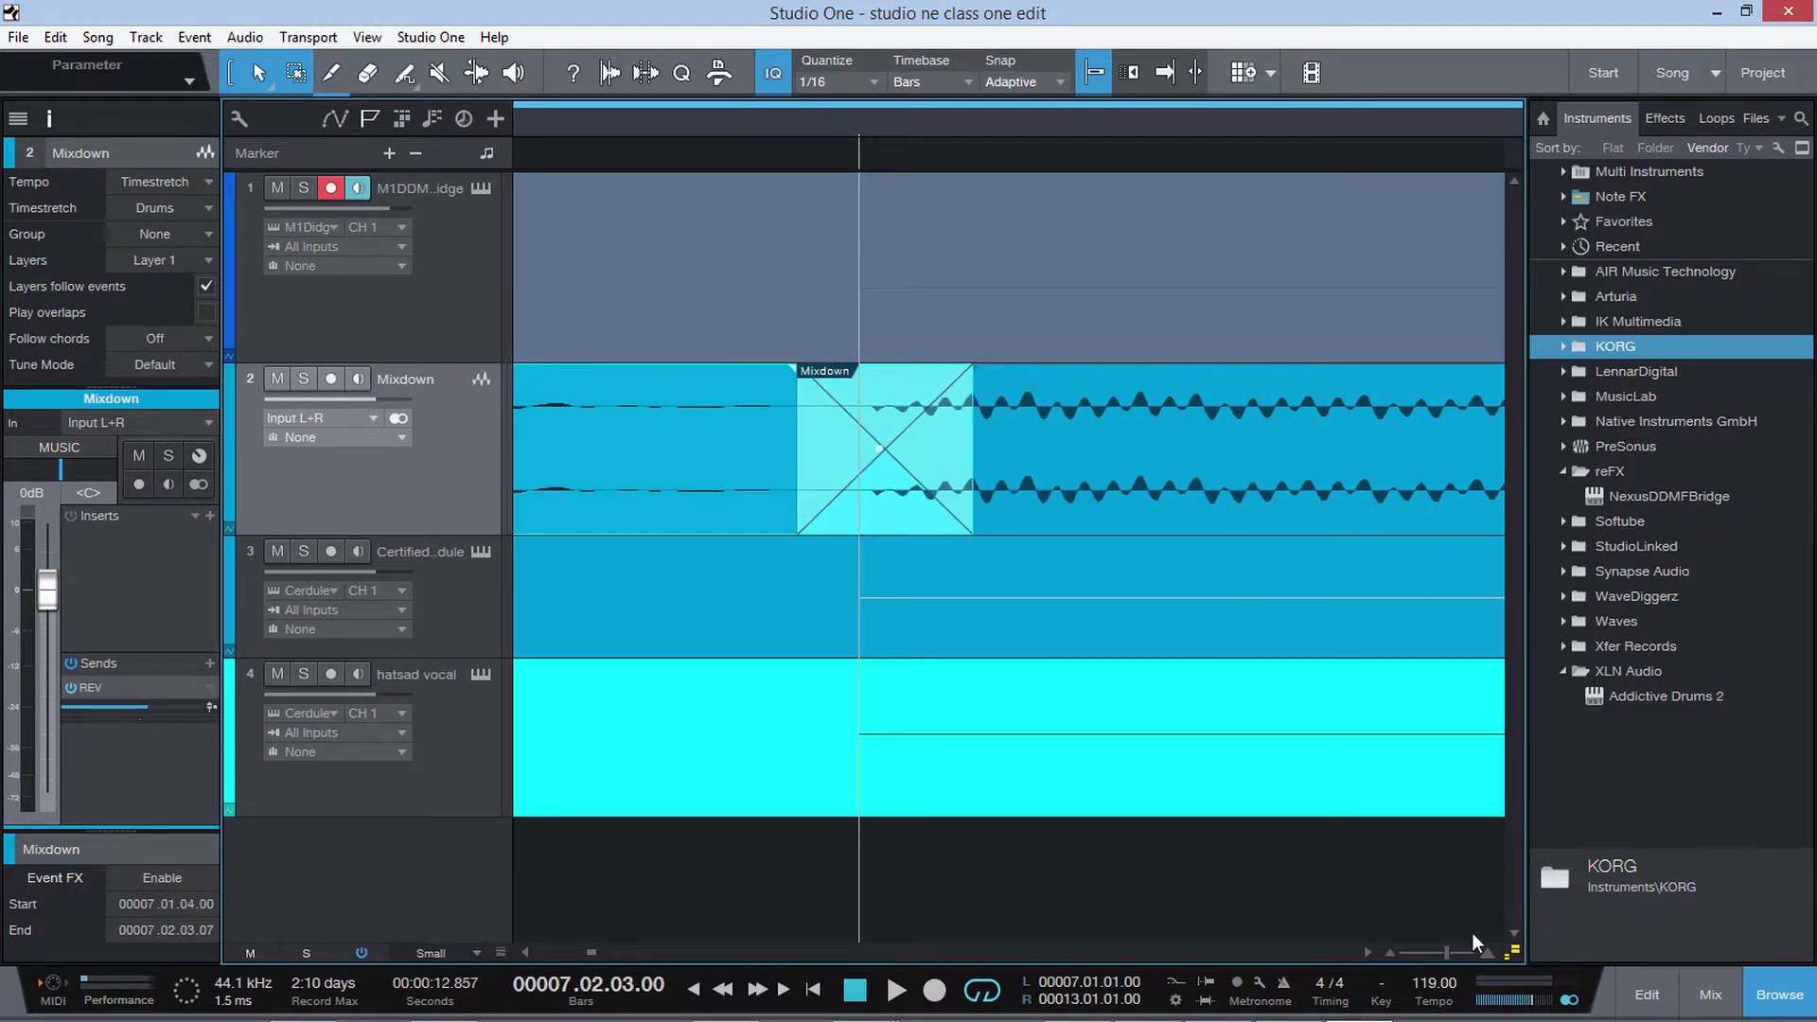
drag(1451, 951, 1429, 954)
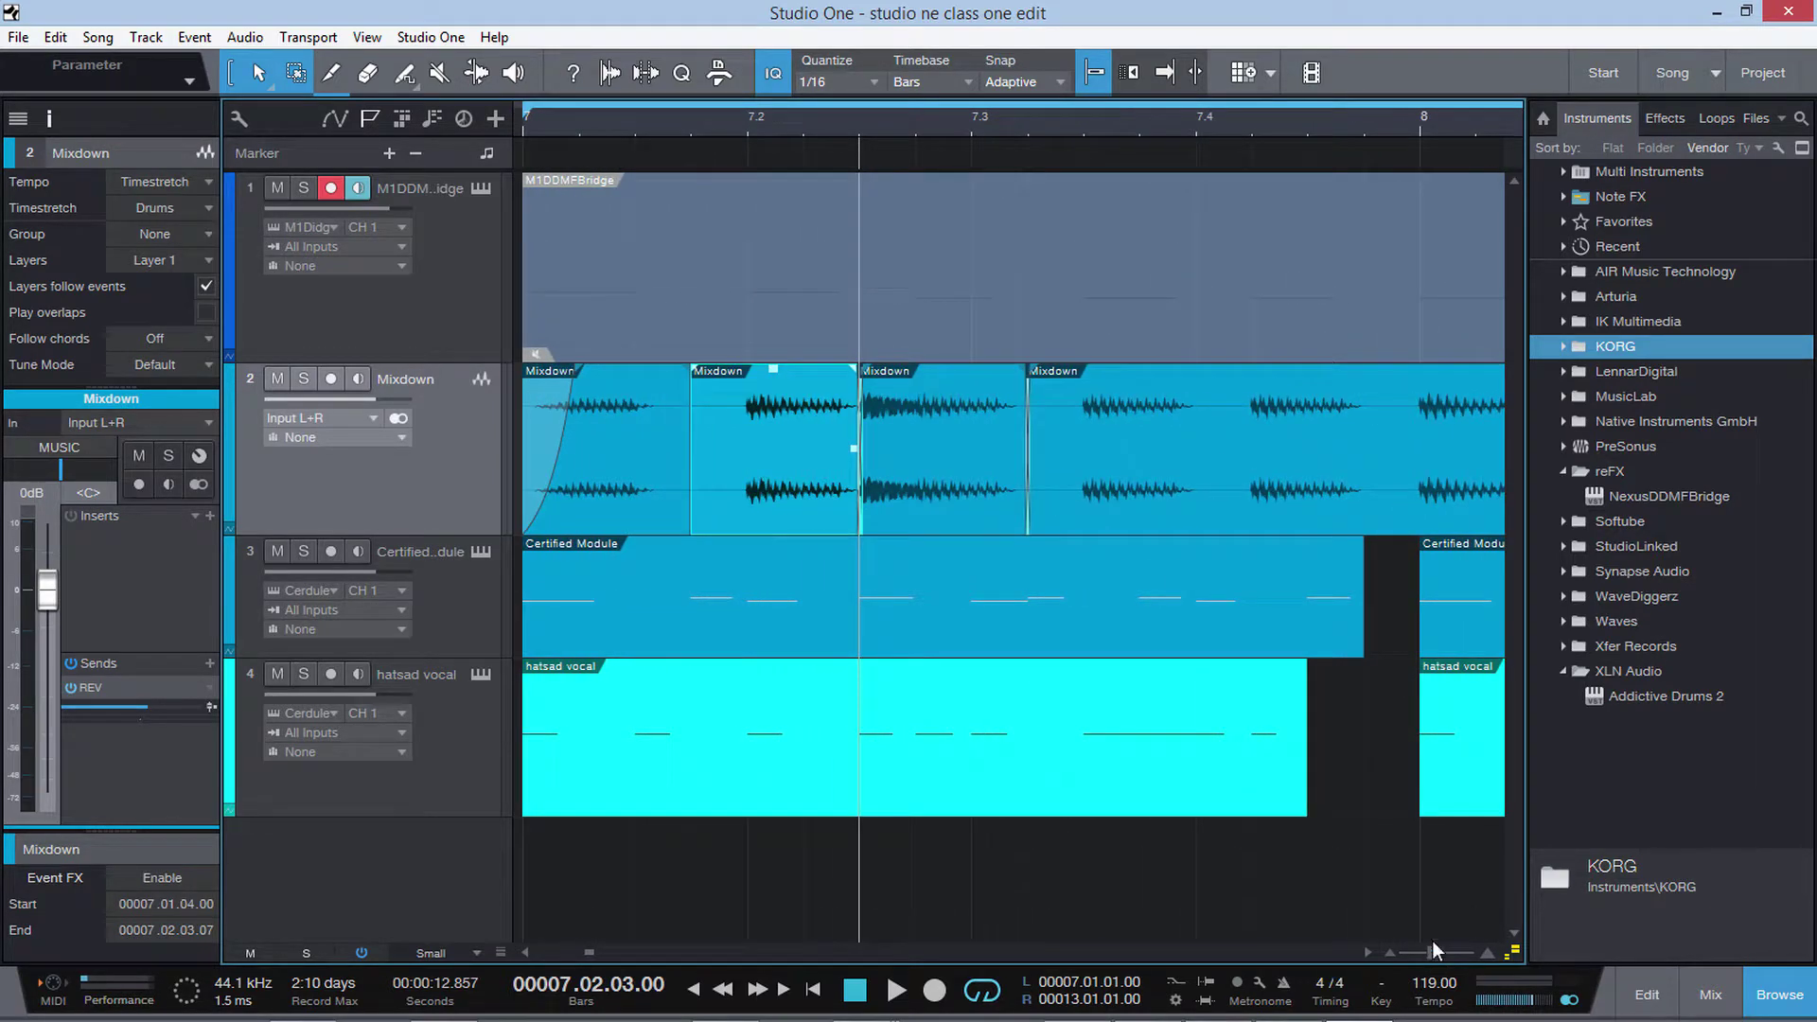
Step: Split the Mixdown audio at 7.4 and 7.3.3 and play the slice between them
click(1058, 130)
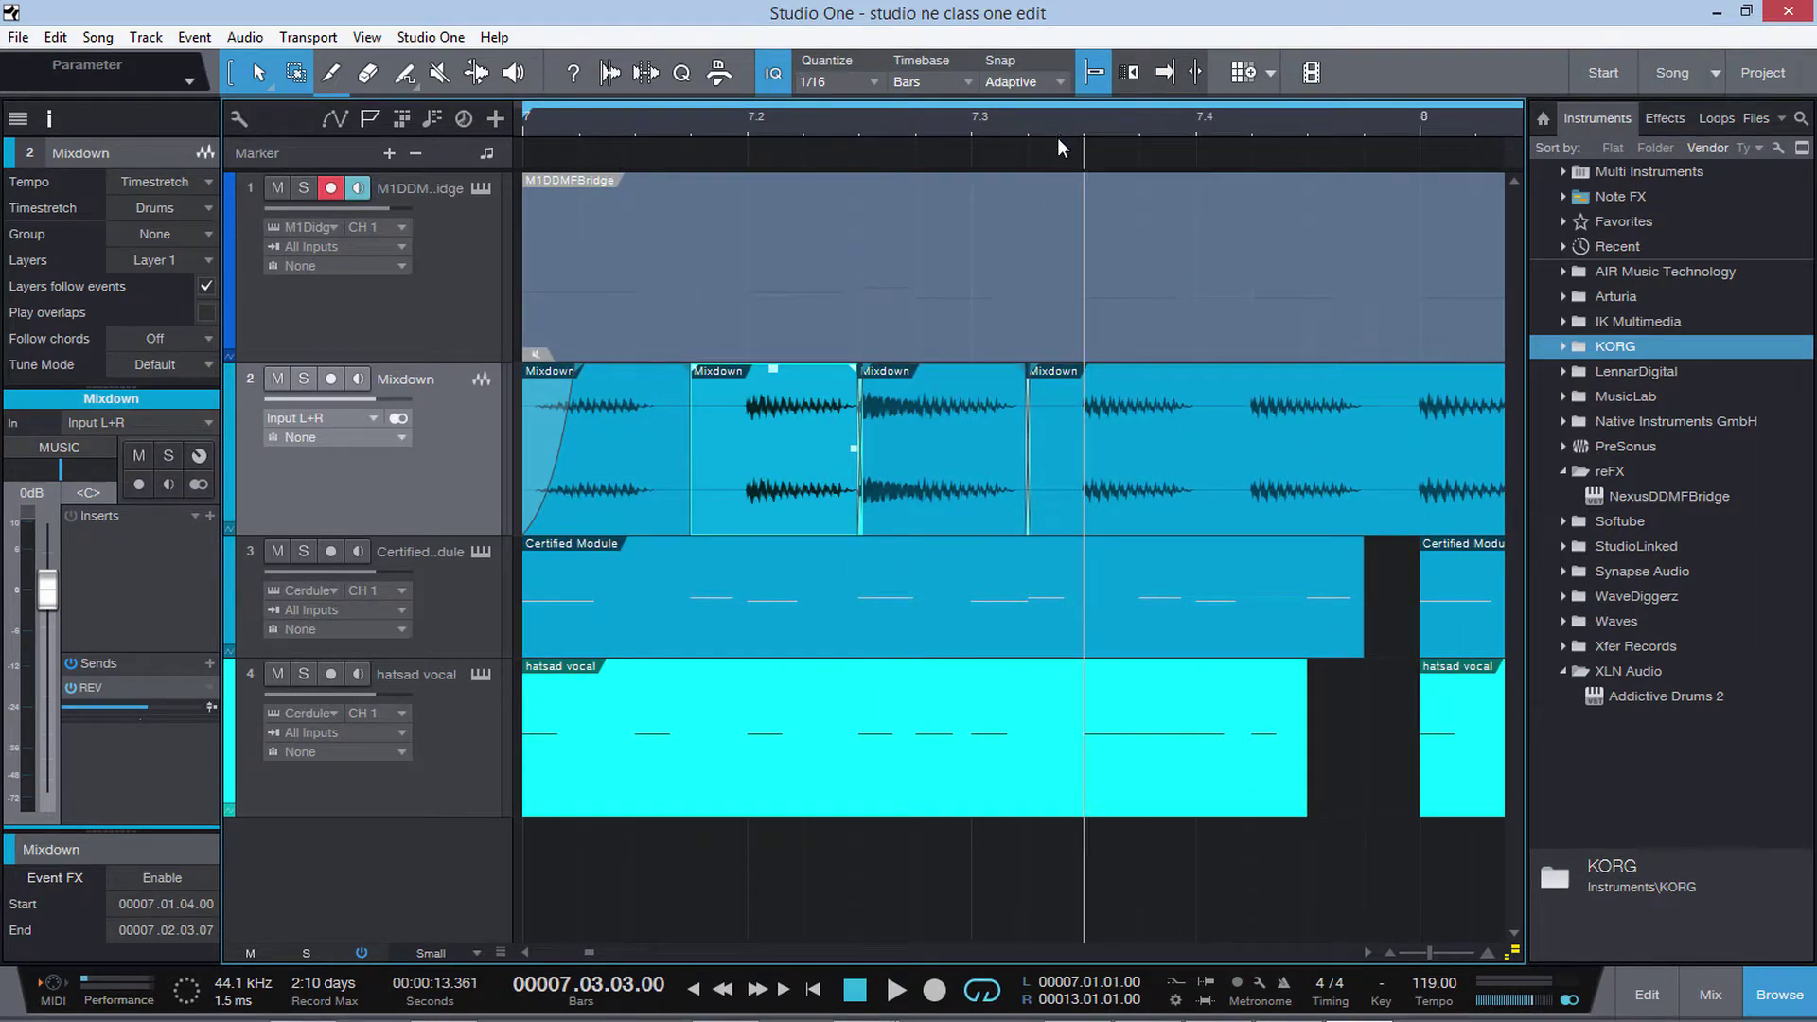
click(1198, 410)
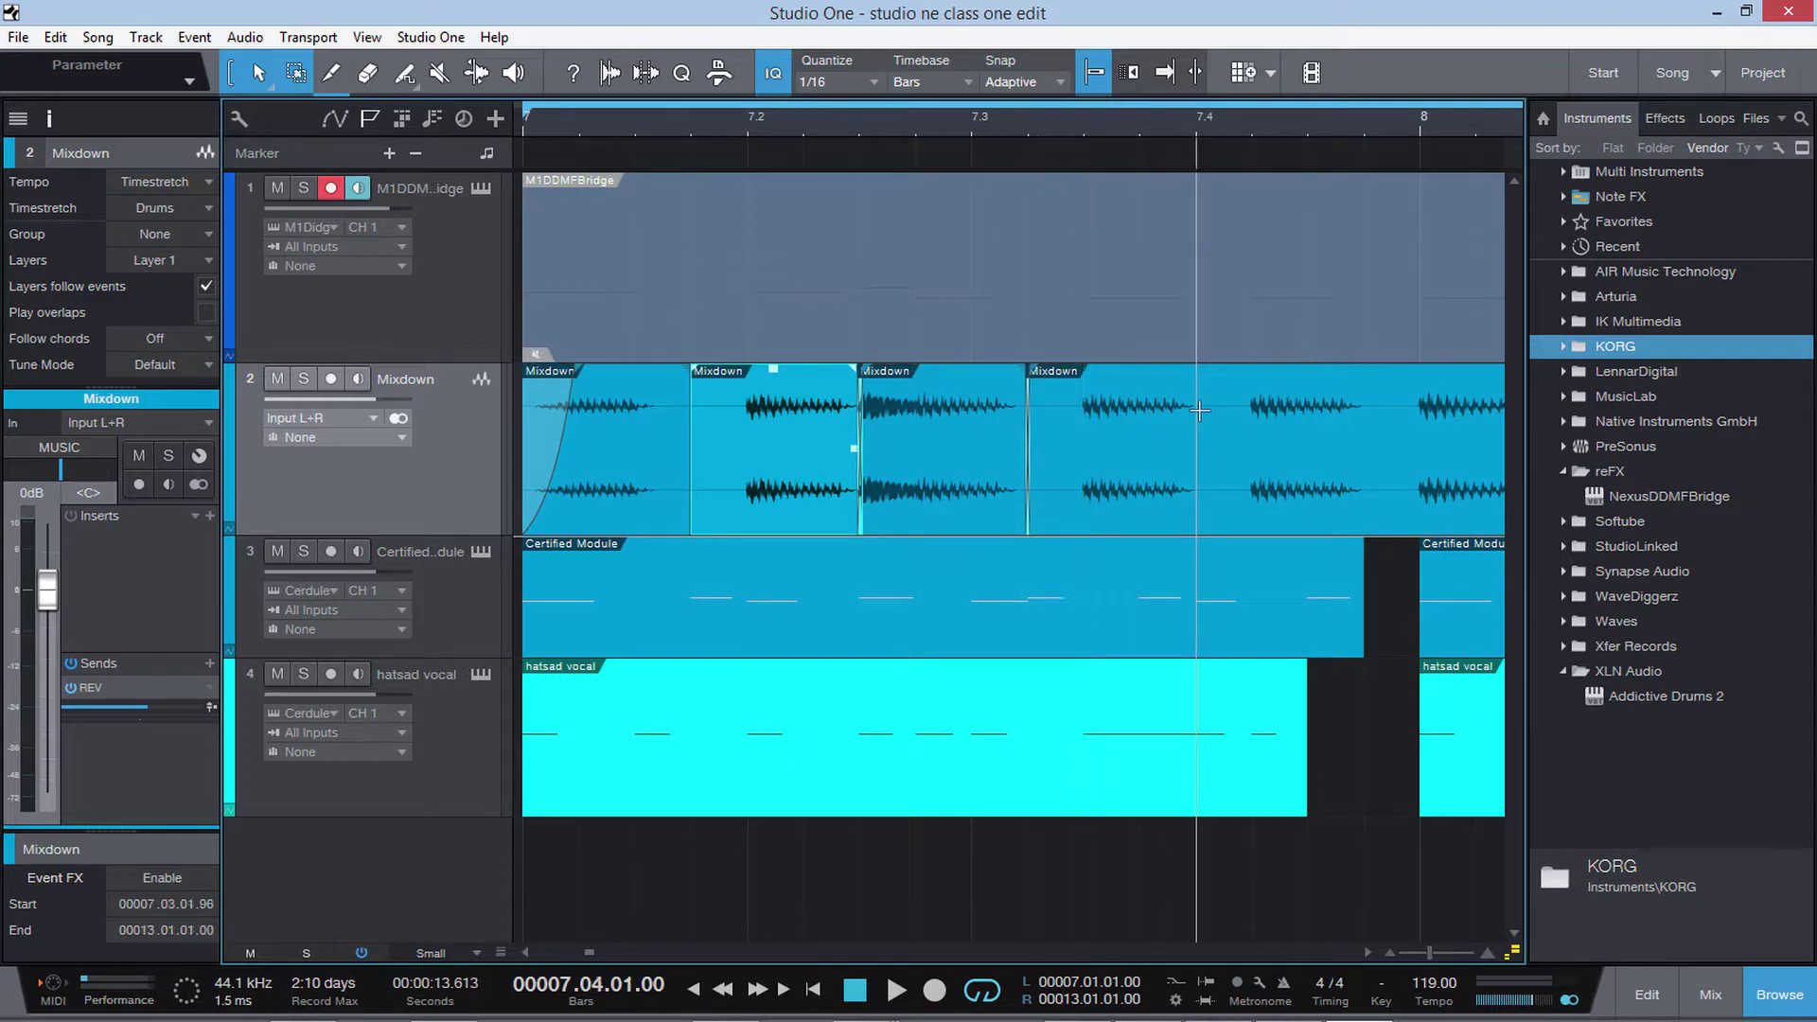
click(1073, 417)
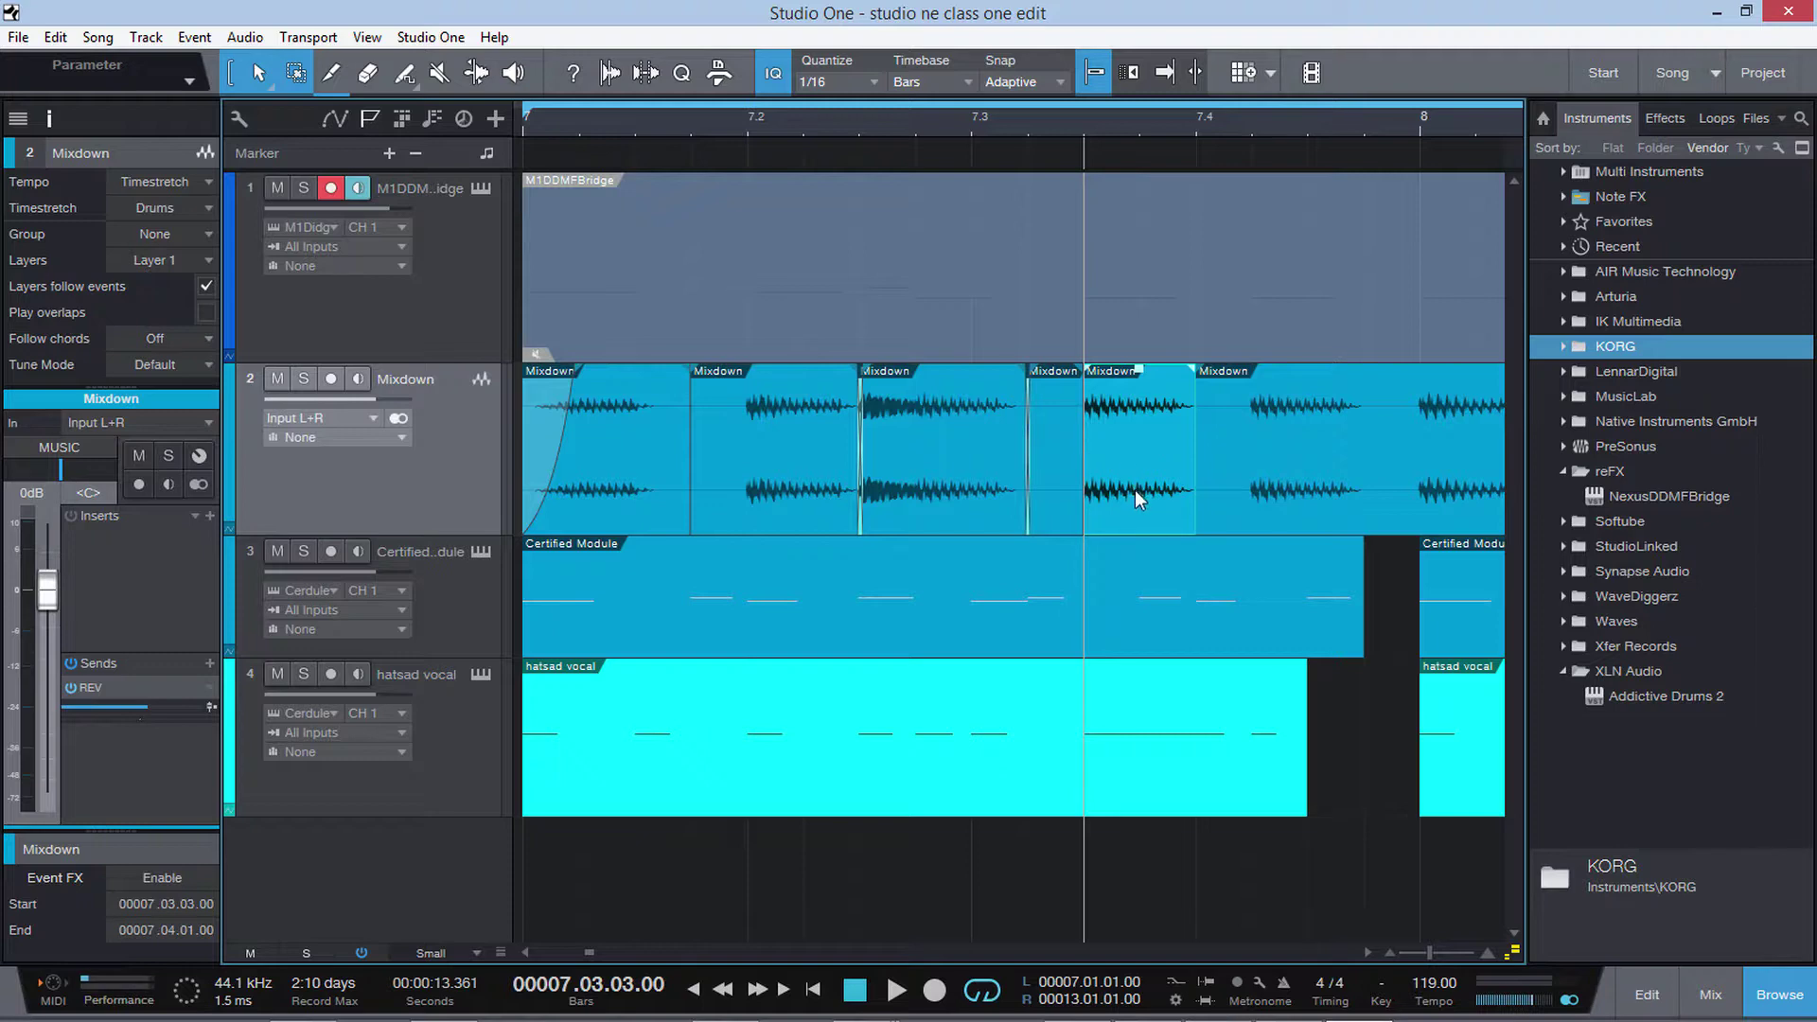
key(space)
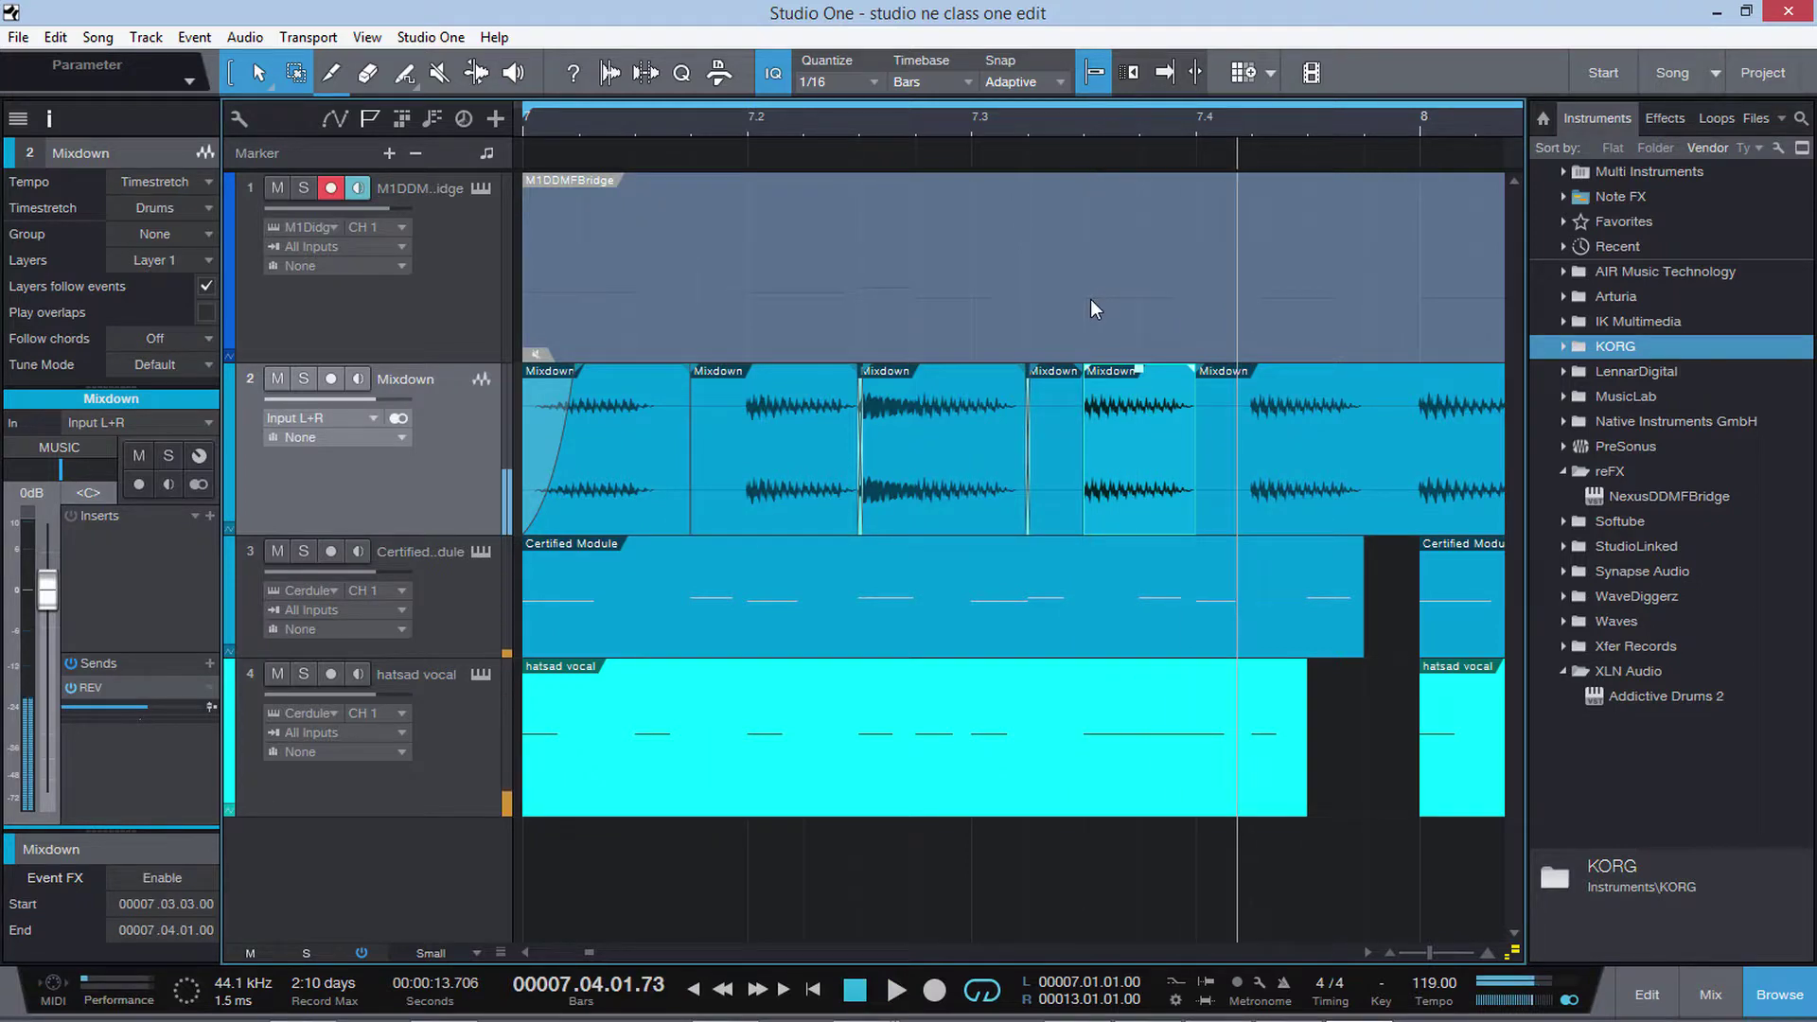
Step: Send the Mixdown slice between 7.3.3 and 7.4 to a new SampleOne instrument
right_click(1117, 511)
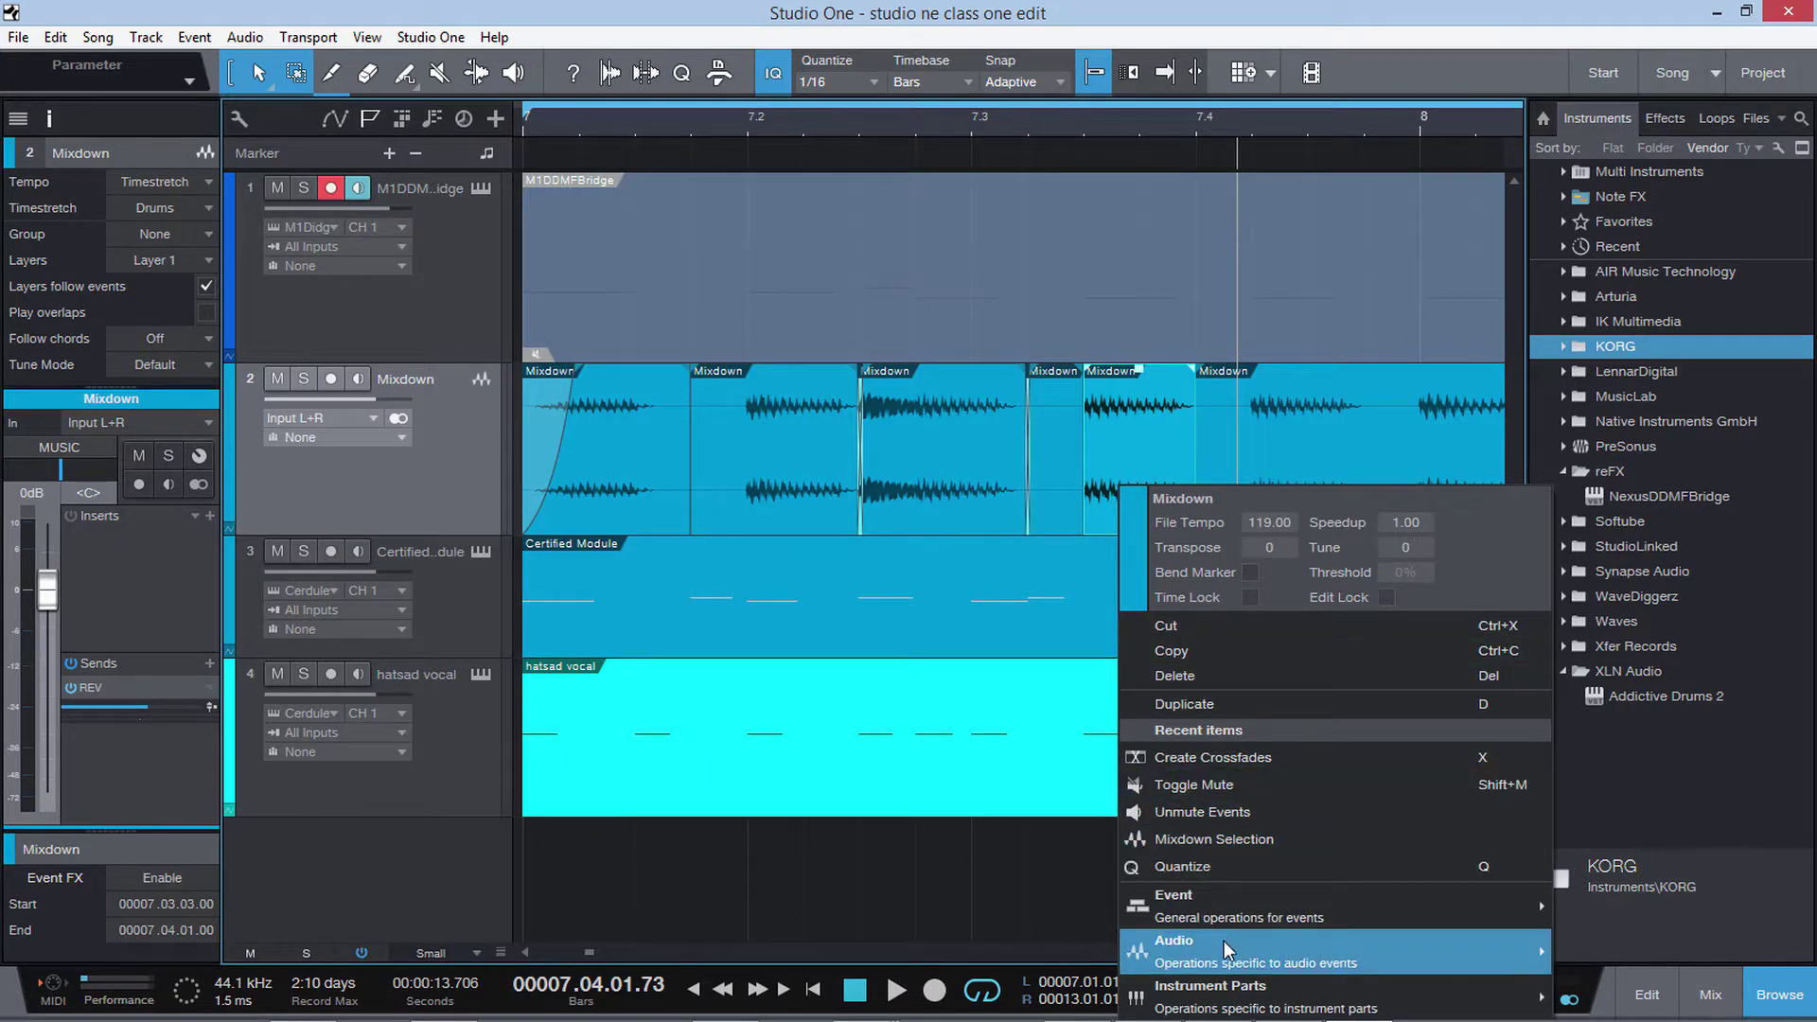
mouse_move(1224, 944)
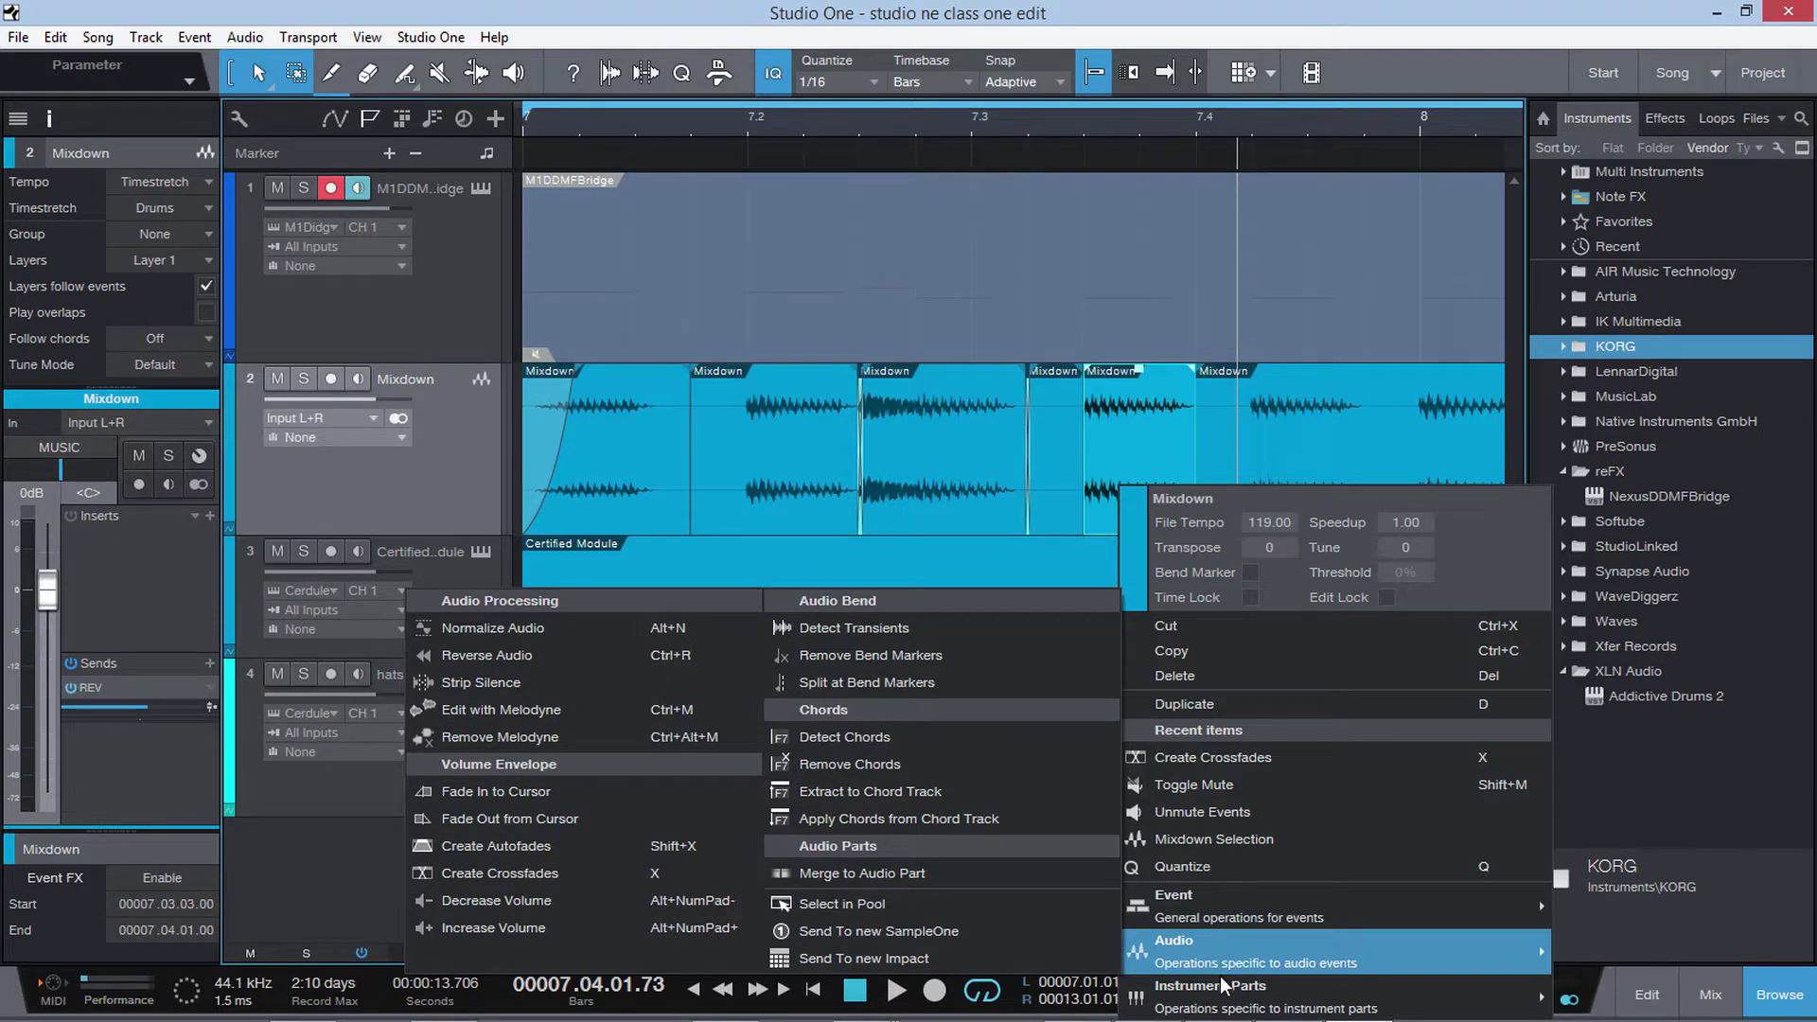
mouse_move(1222, 995)
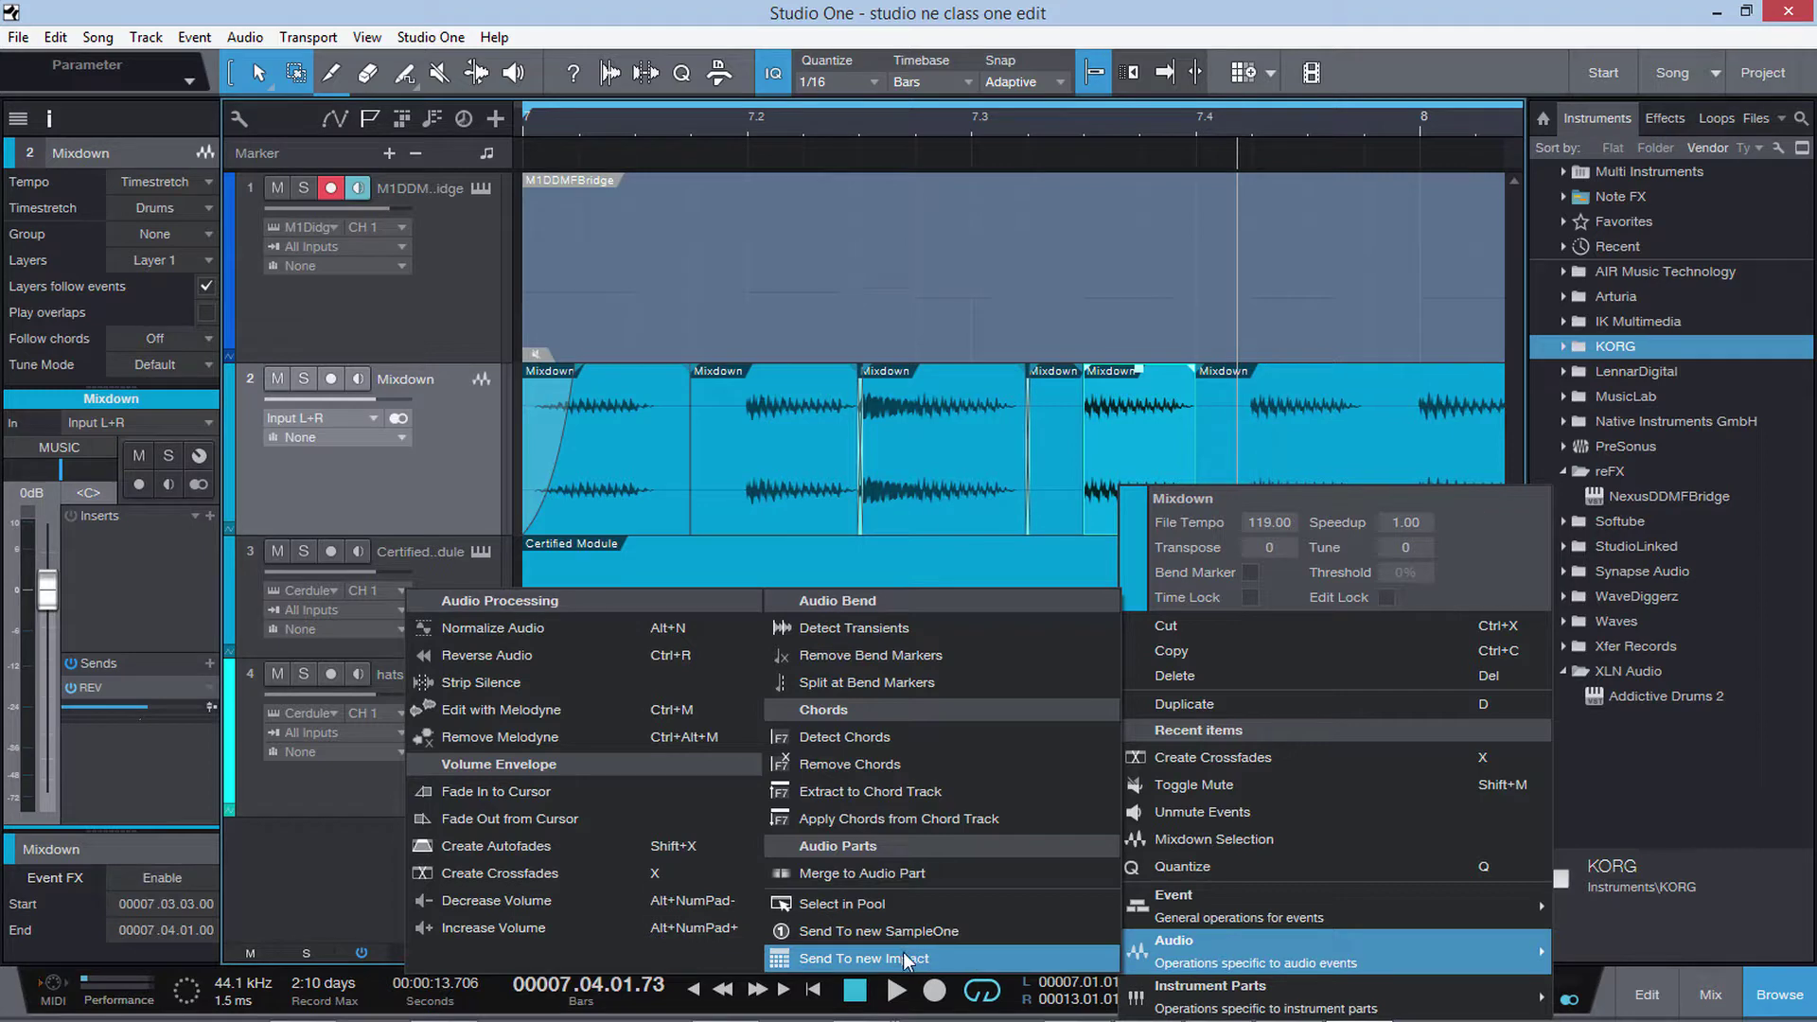
click(883, 931)
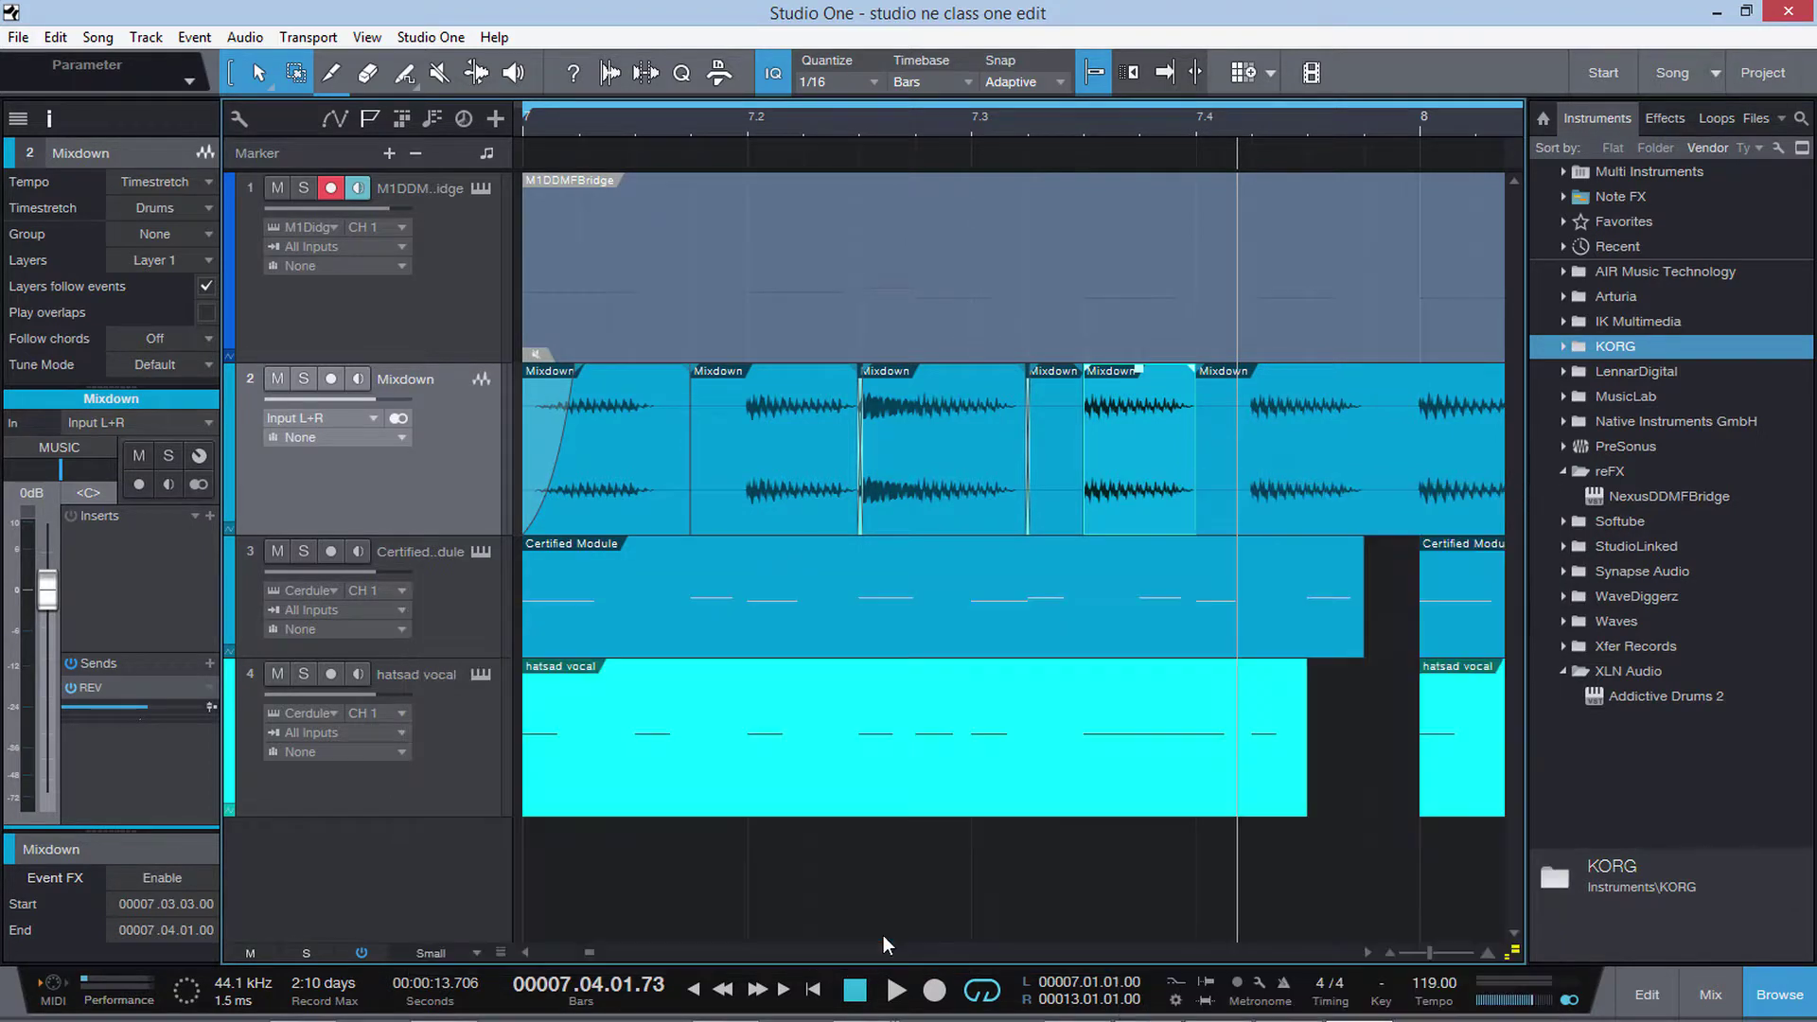
mouse_move(1084, 679)
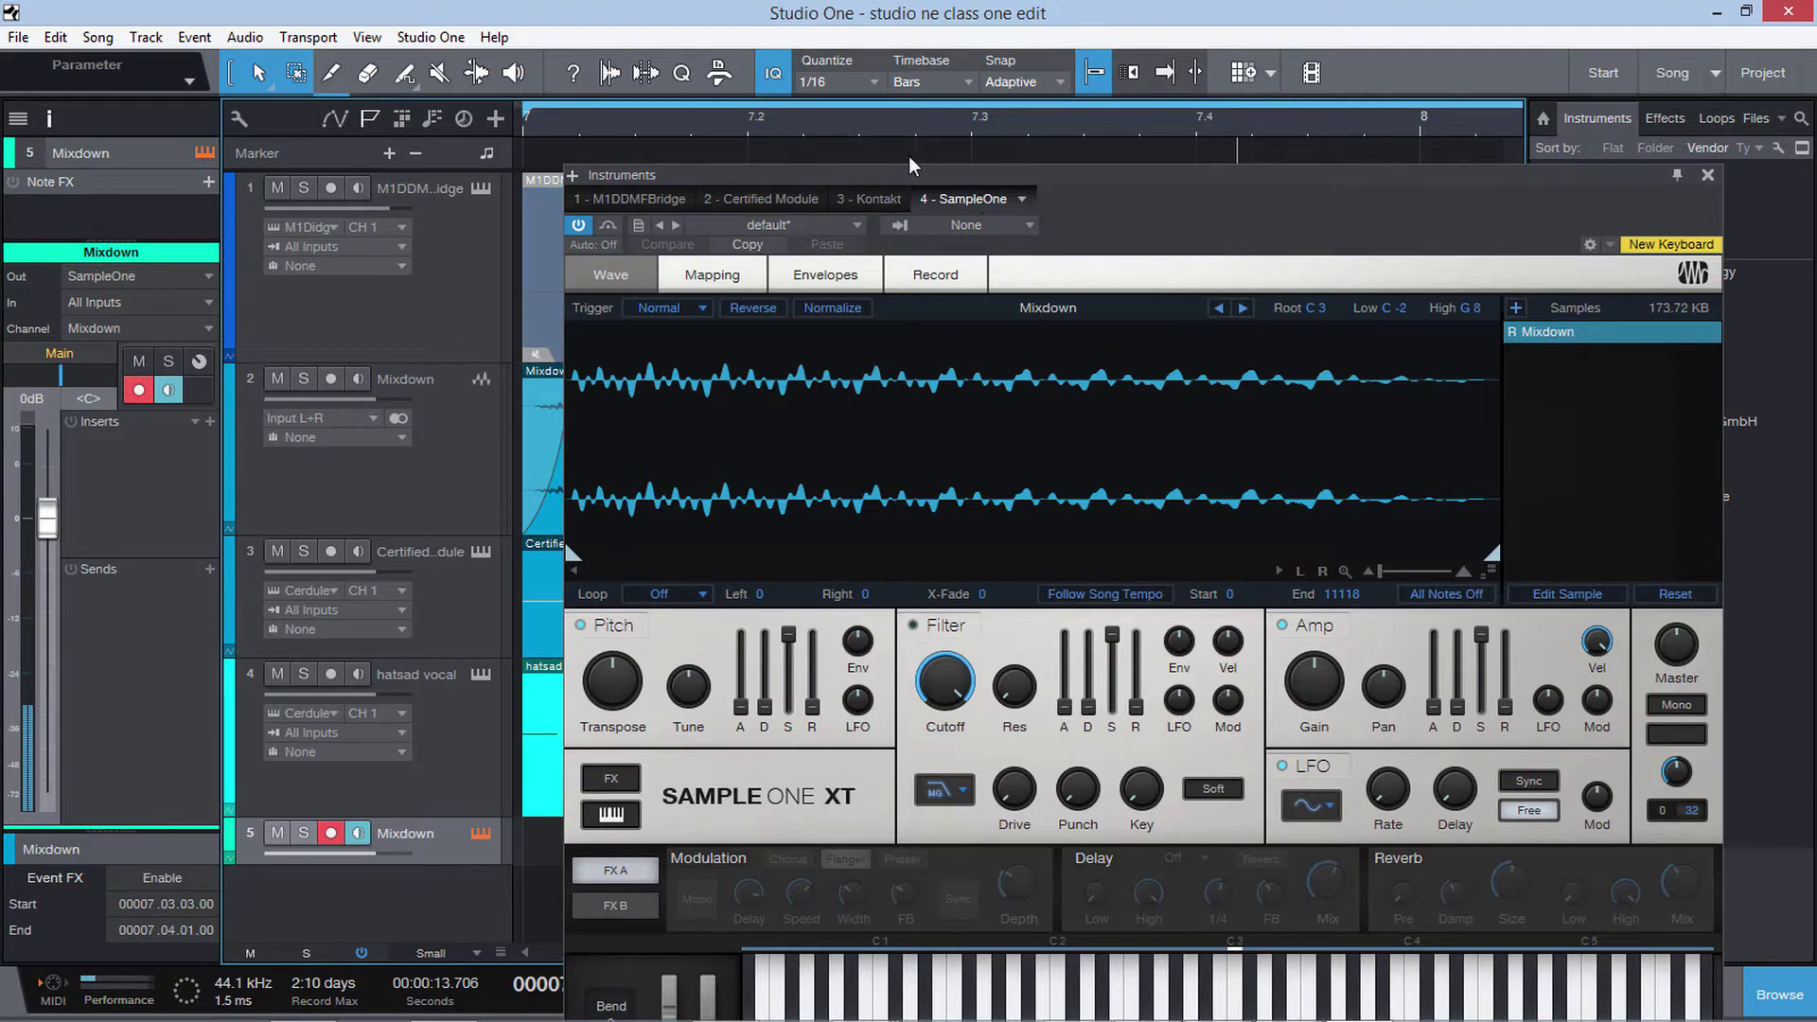
Step: Move the sample's start point to about 246 in SampleOne and remove the new SampleOne track from the song
drag(923, 179, 769, 9)
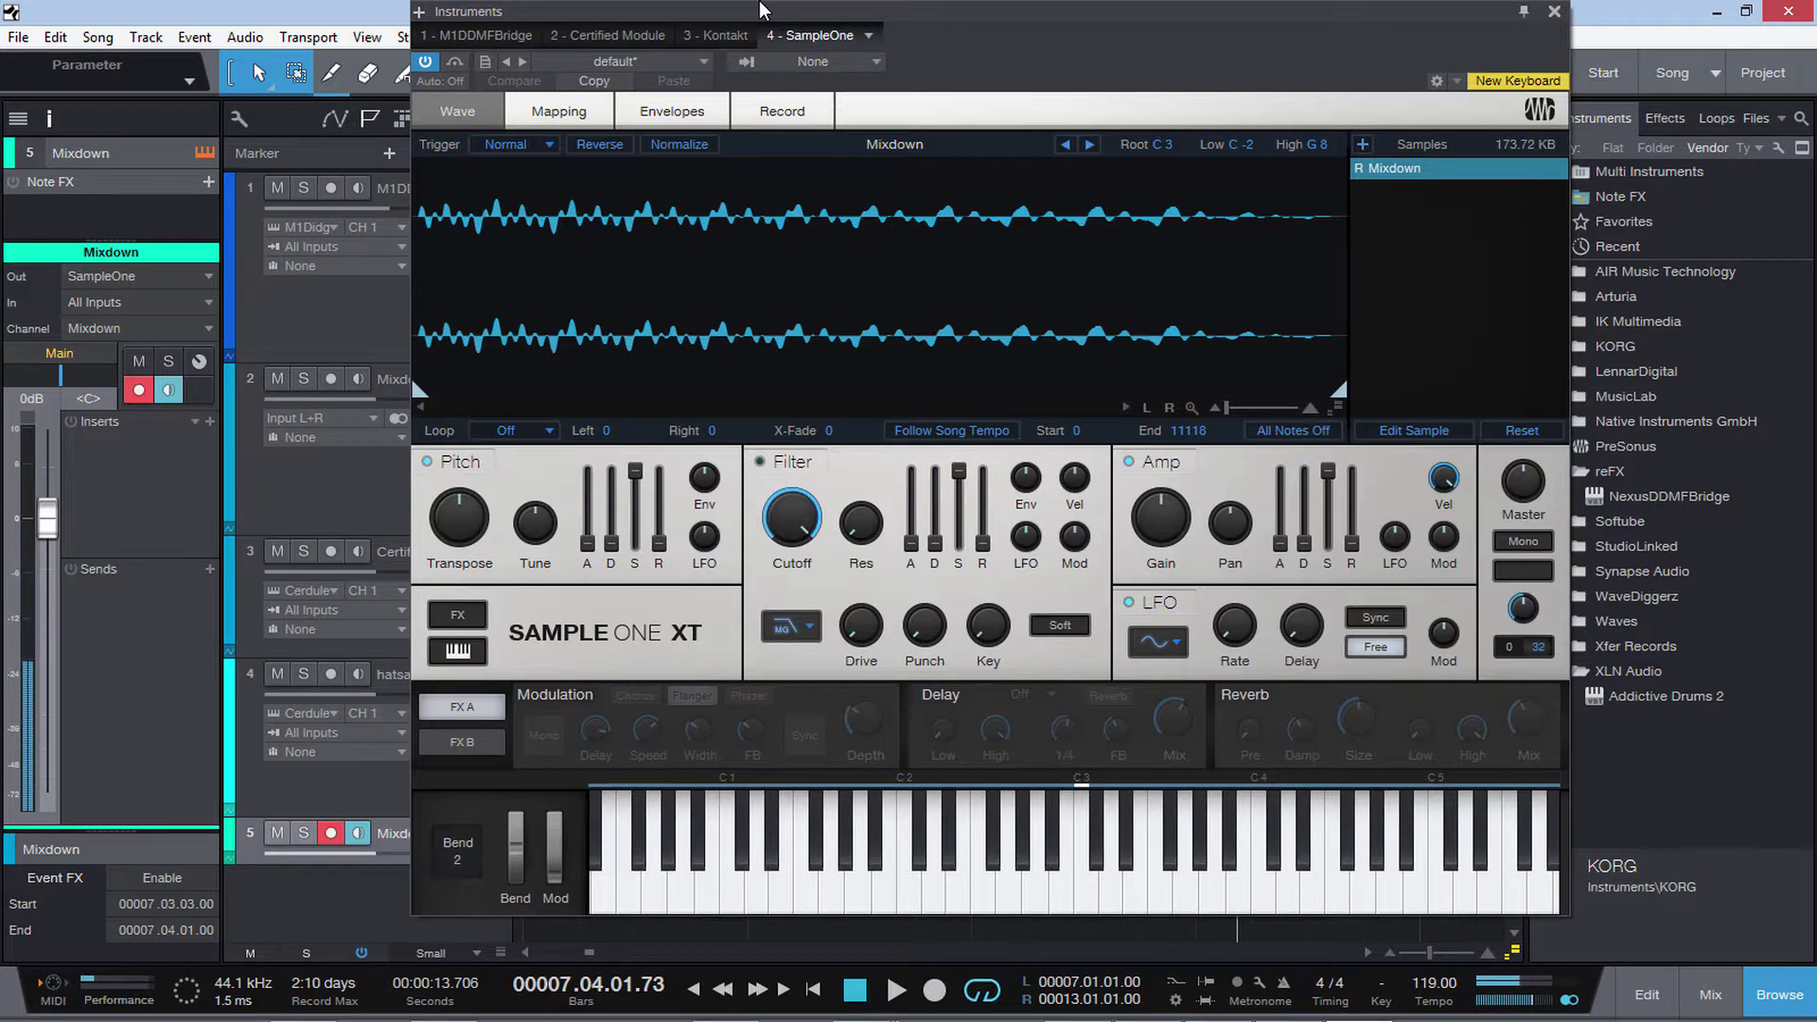
drag(433, 399, 445, 400)
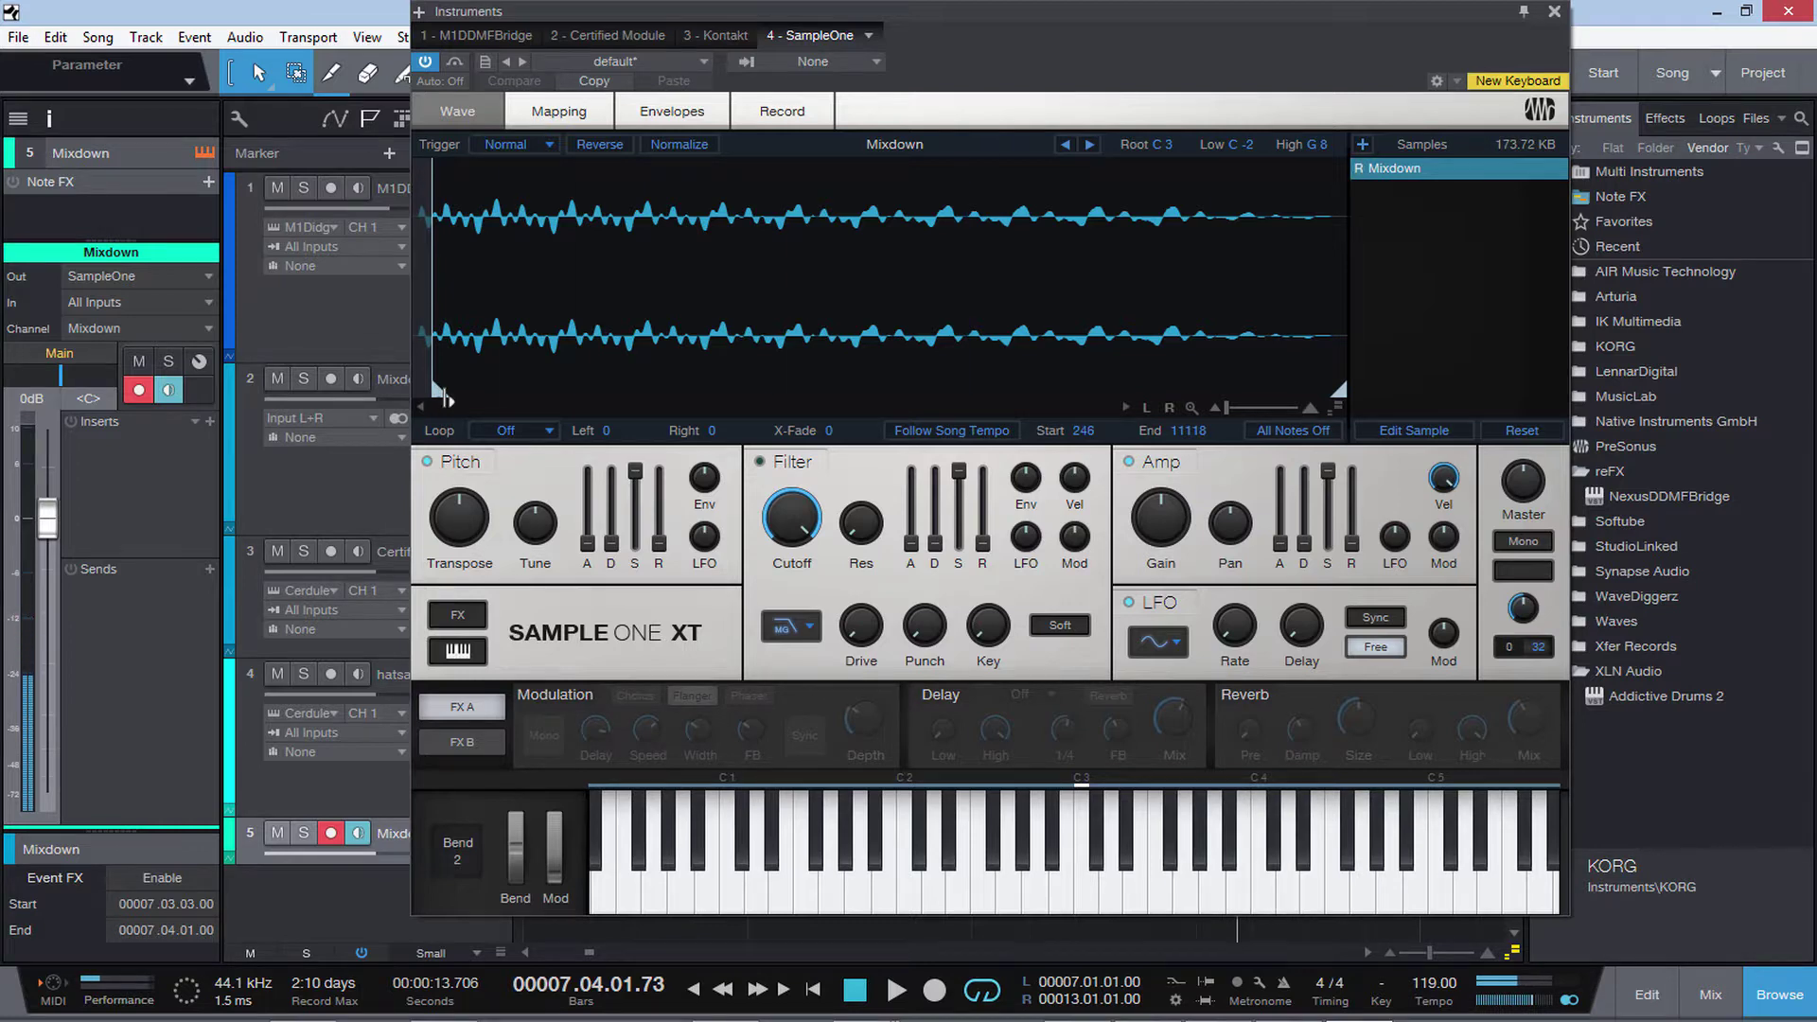
click(1554, 11)
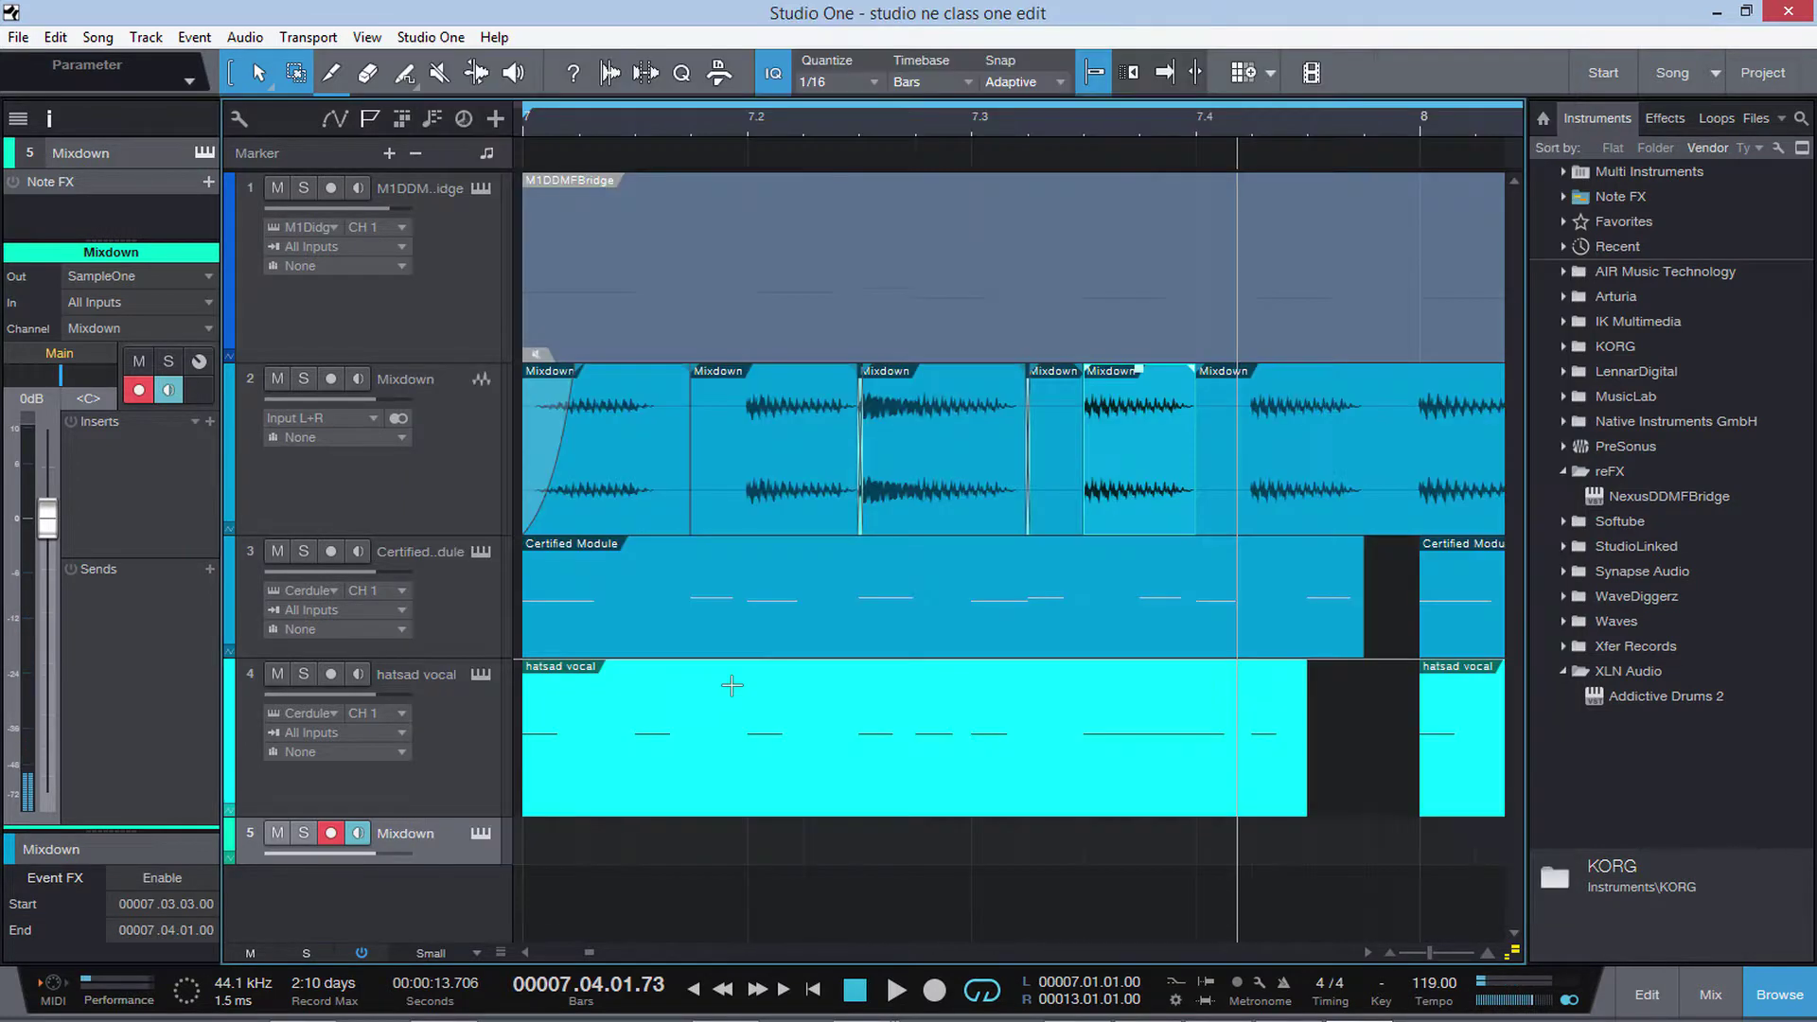
right_click(464, 845)
click(758, 366)
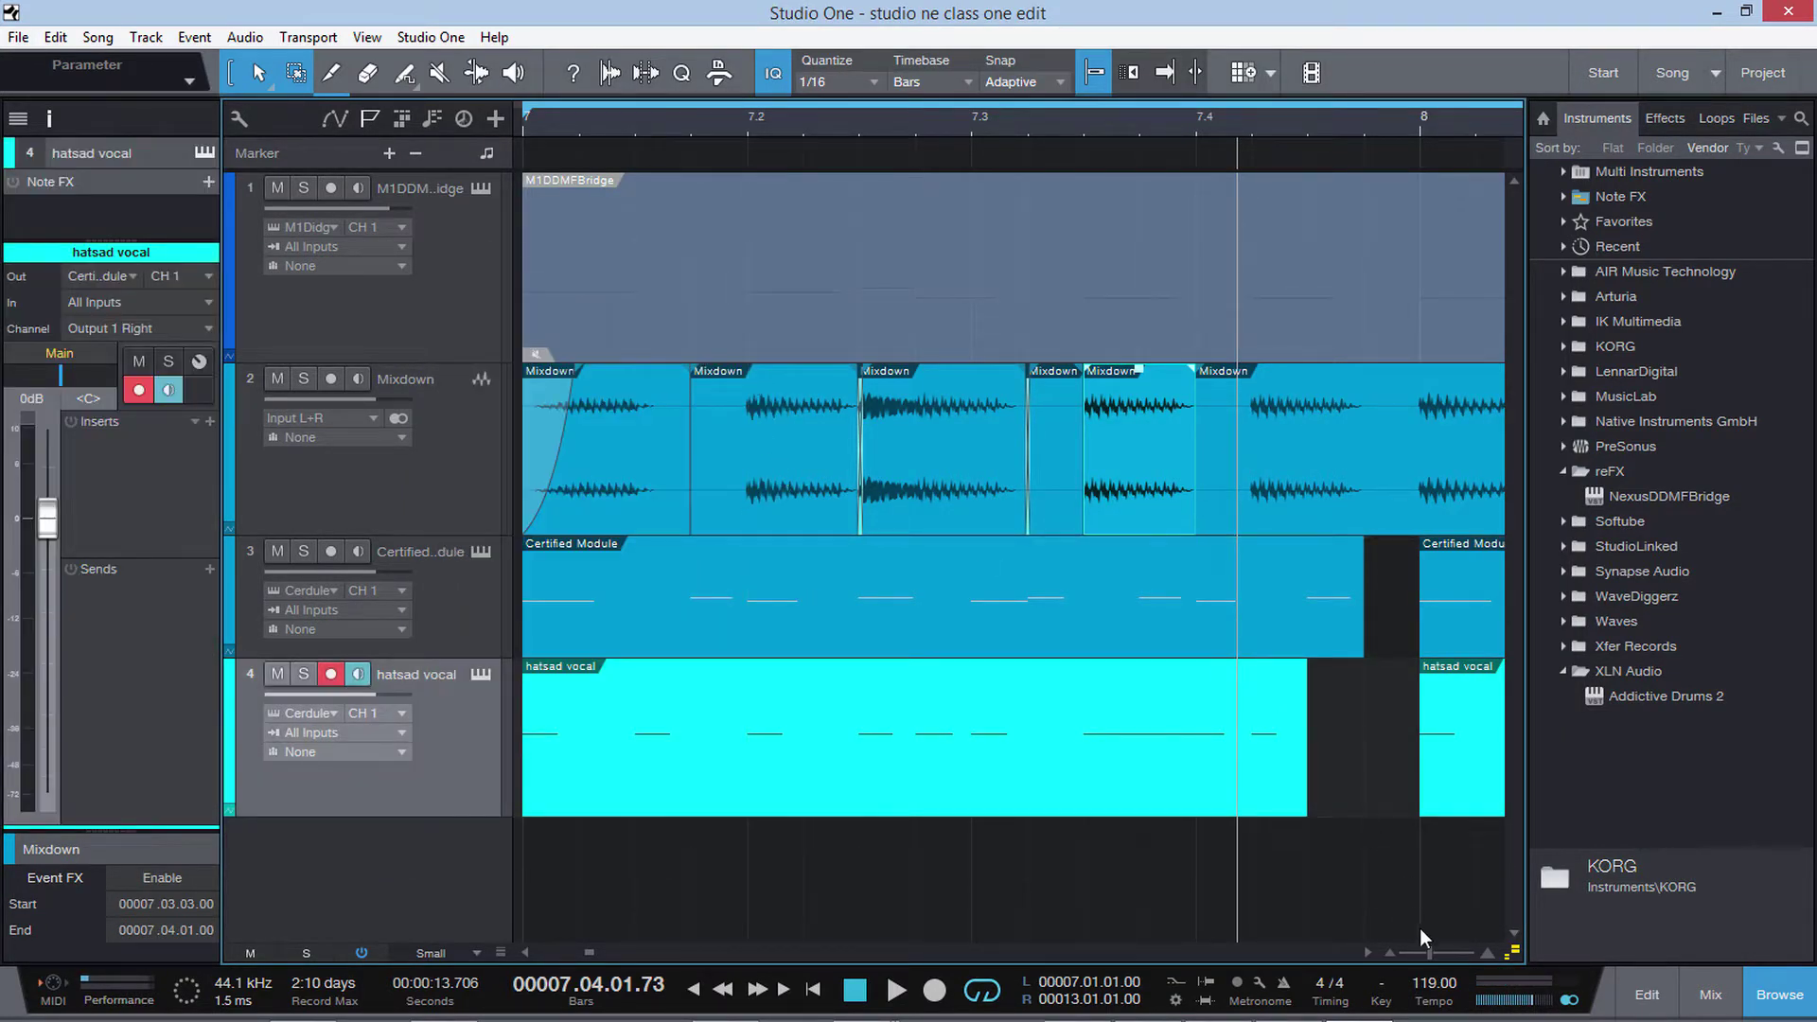
Step: Add one stereo audio track directly below the Certified Module track and increase its height
drag(1428, 950, 1410, 952)
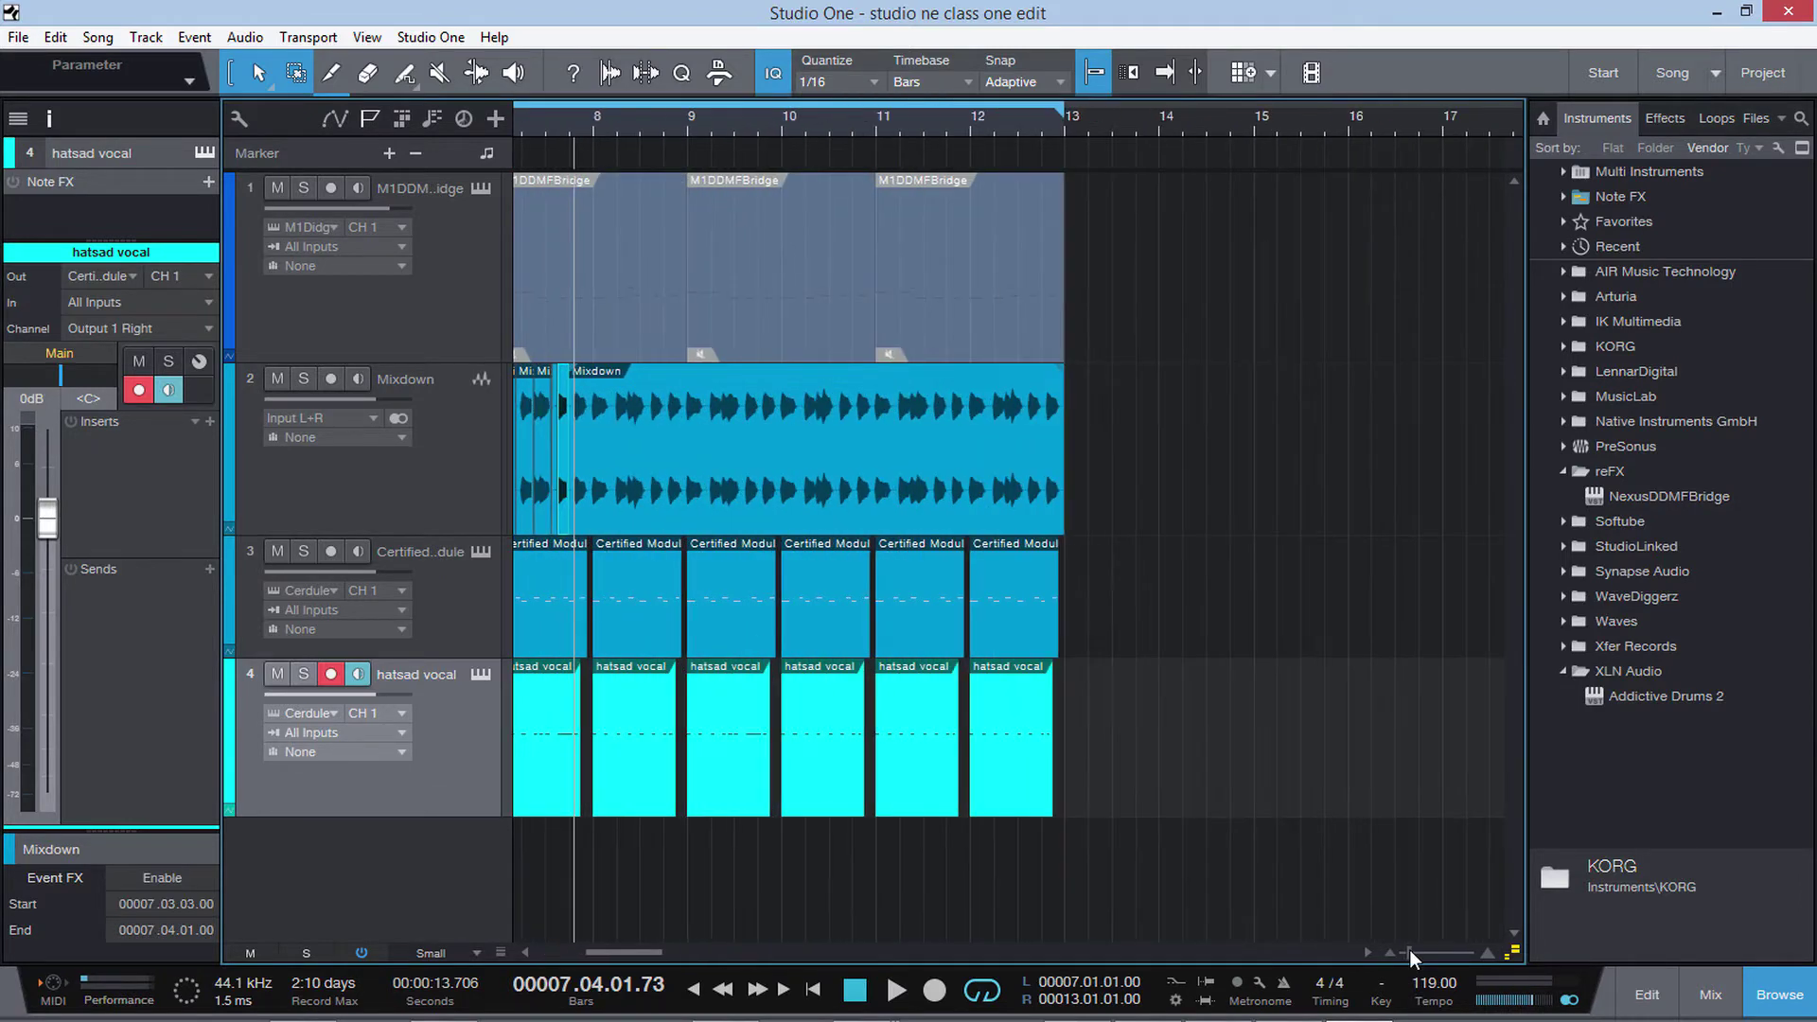
click(453, 630)
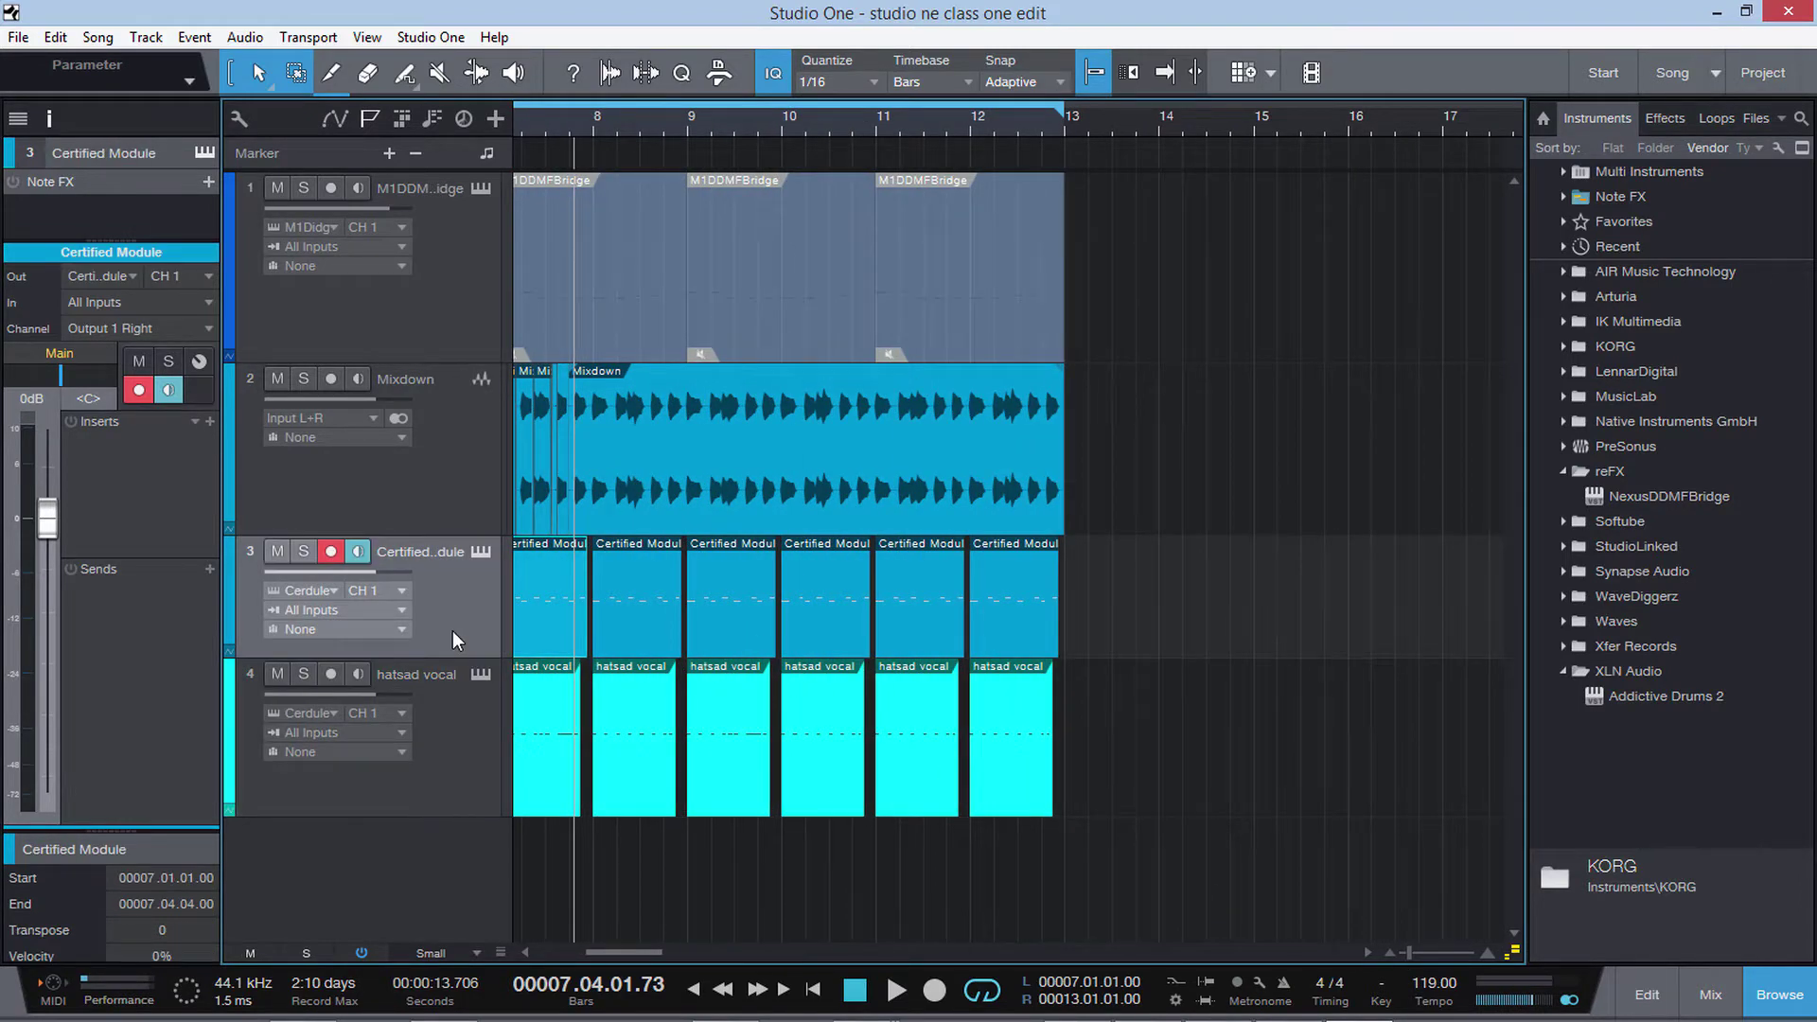
key(t)
click(853, 432)
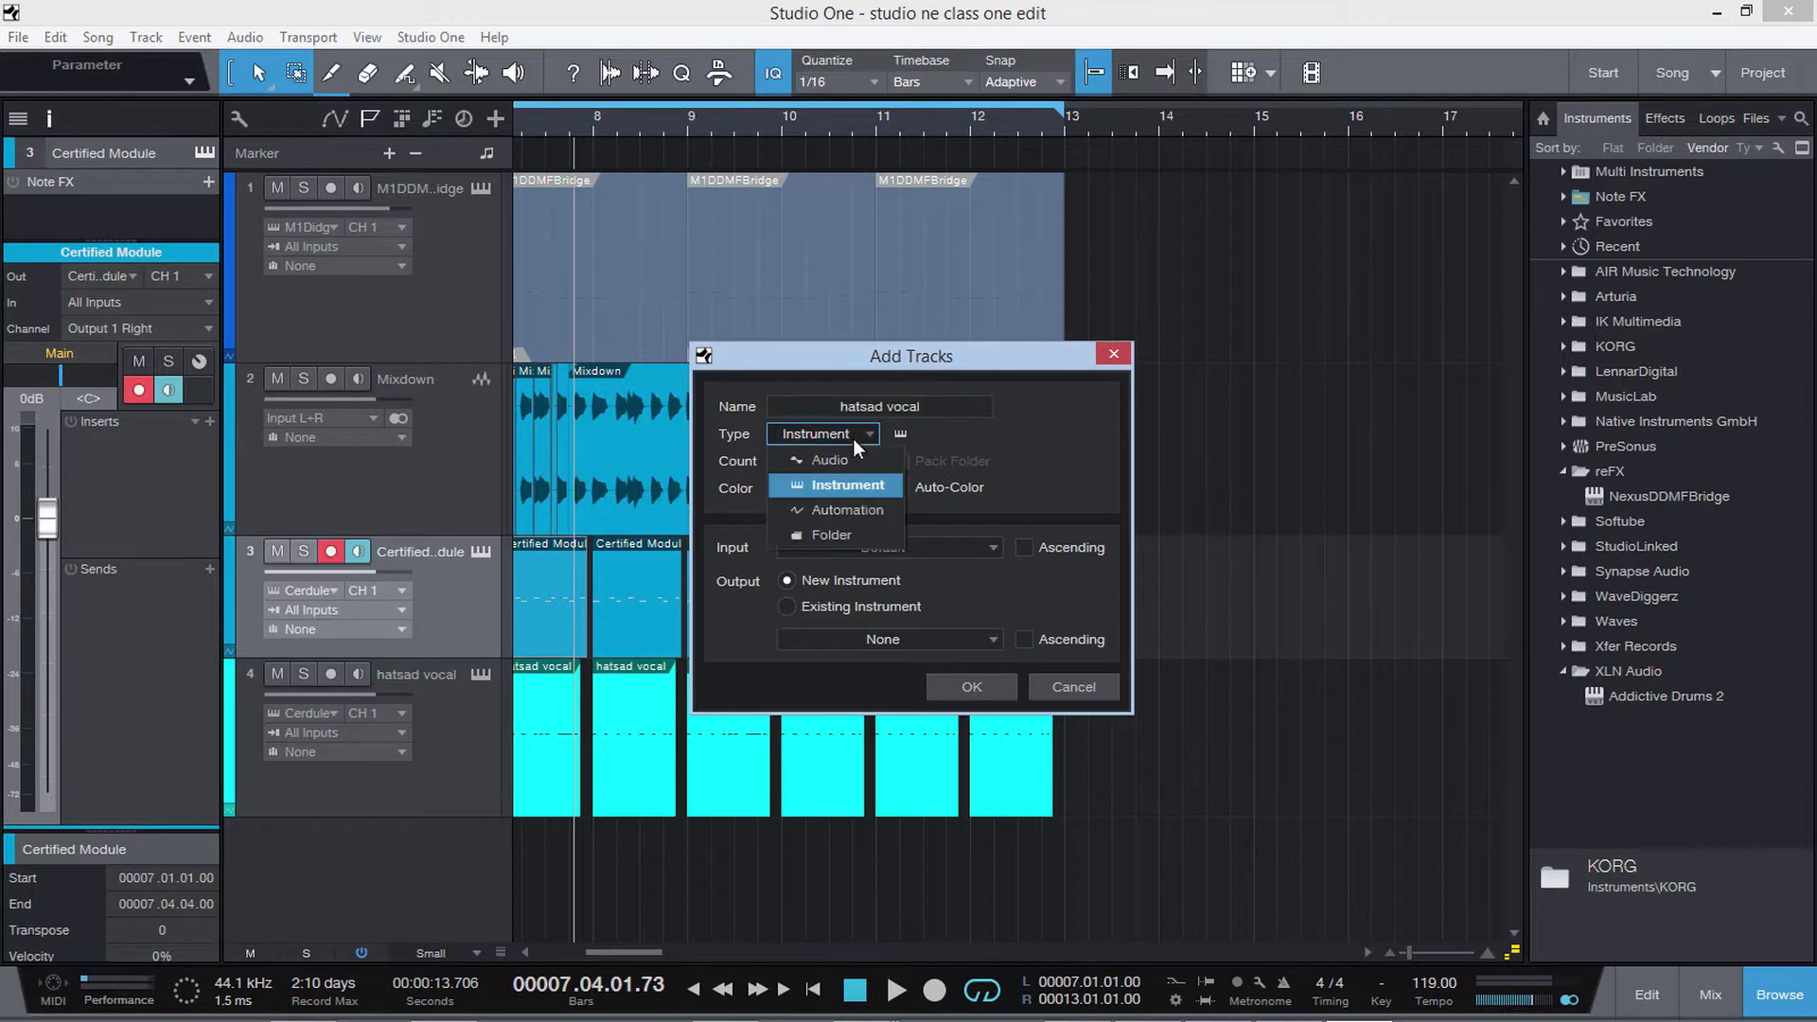
click(851, 452)
click(841, 549)
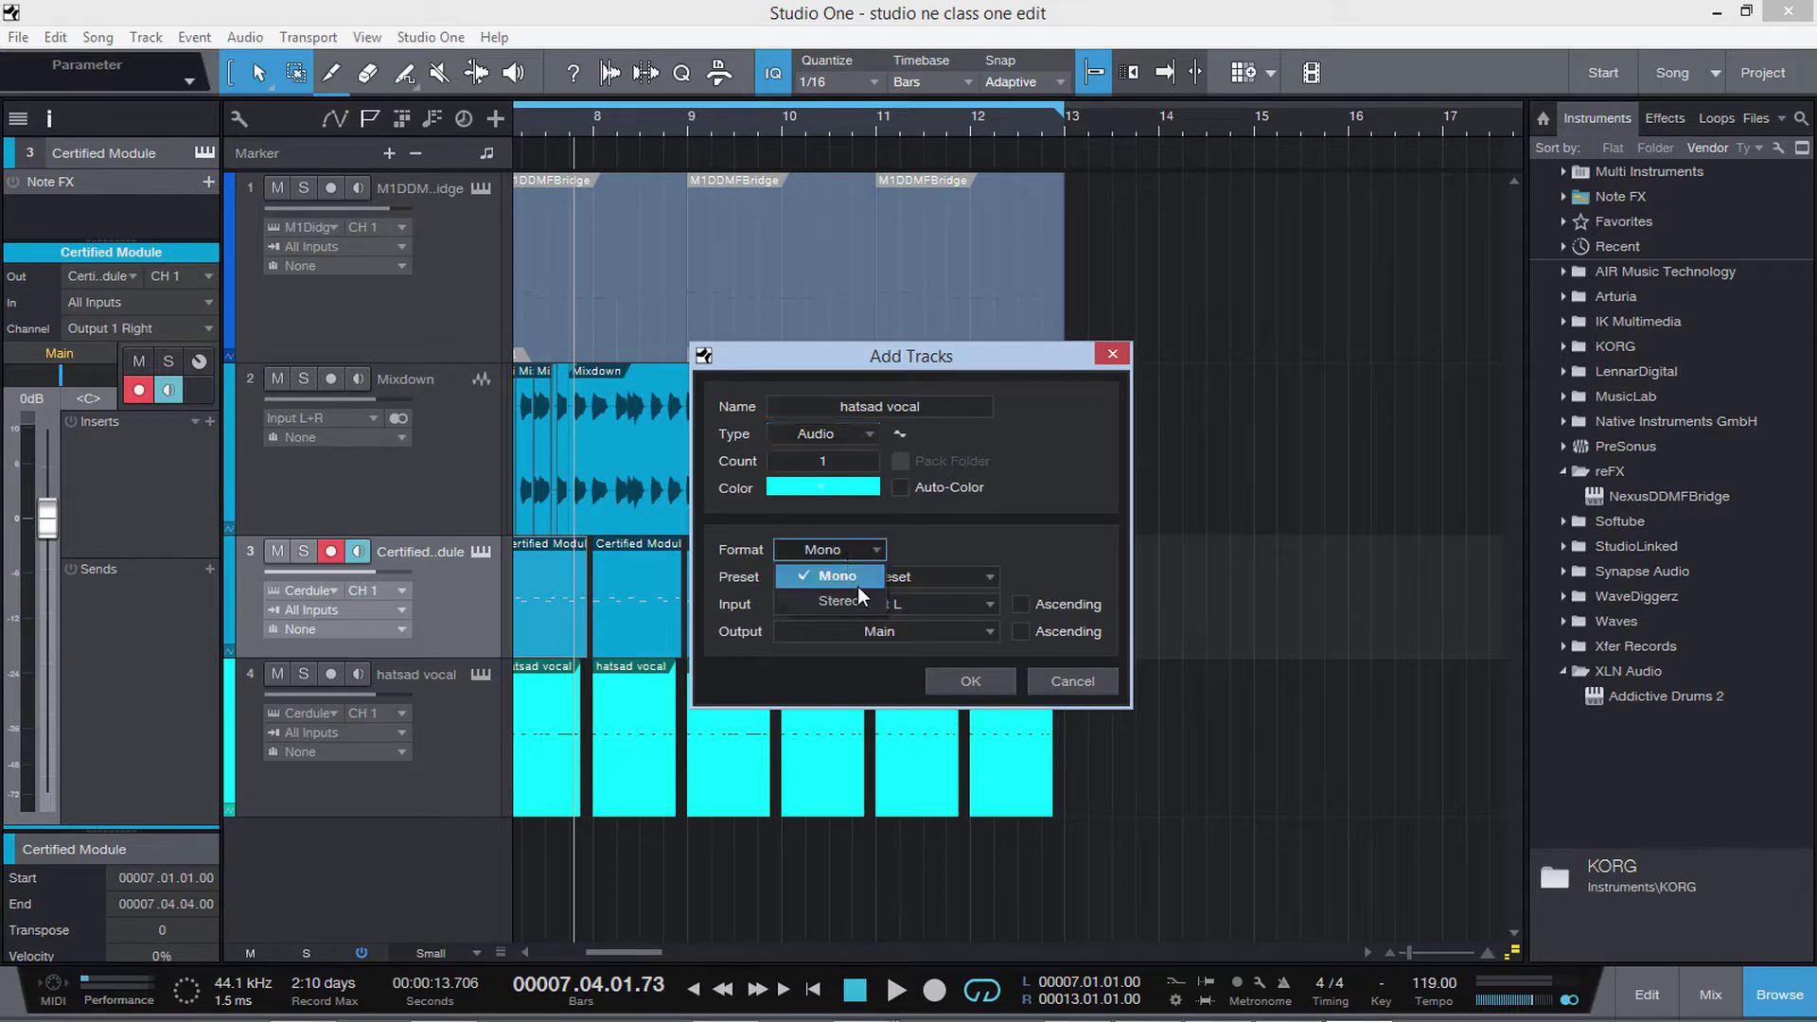
click(863, 603)
click(956, 678)
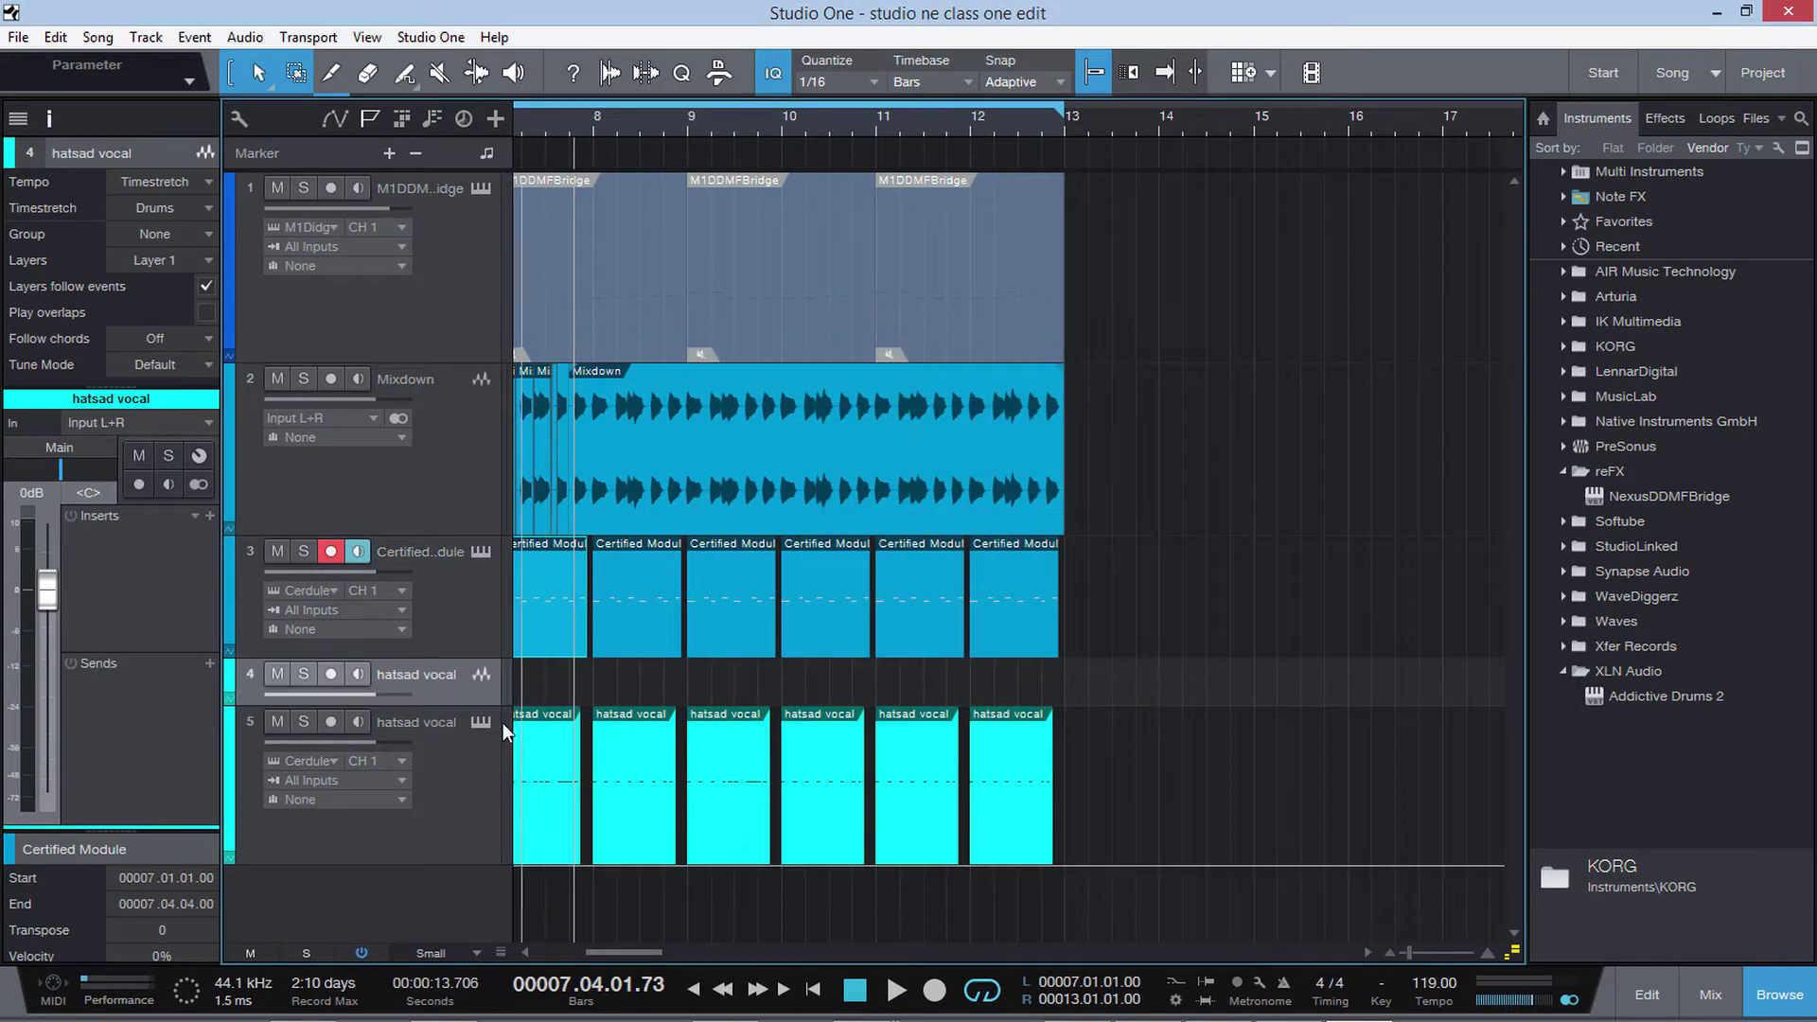
drag(467, 711, 464, 760)
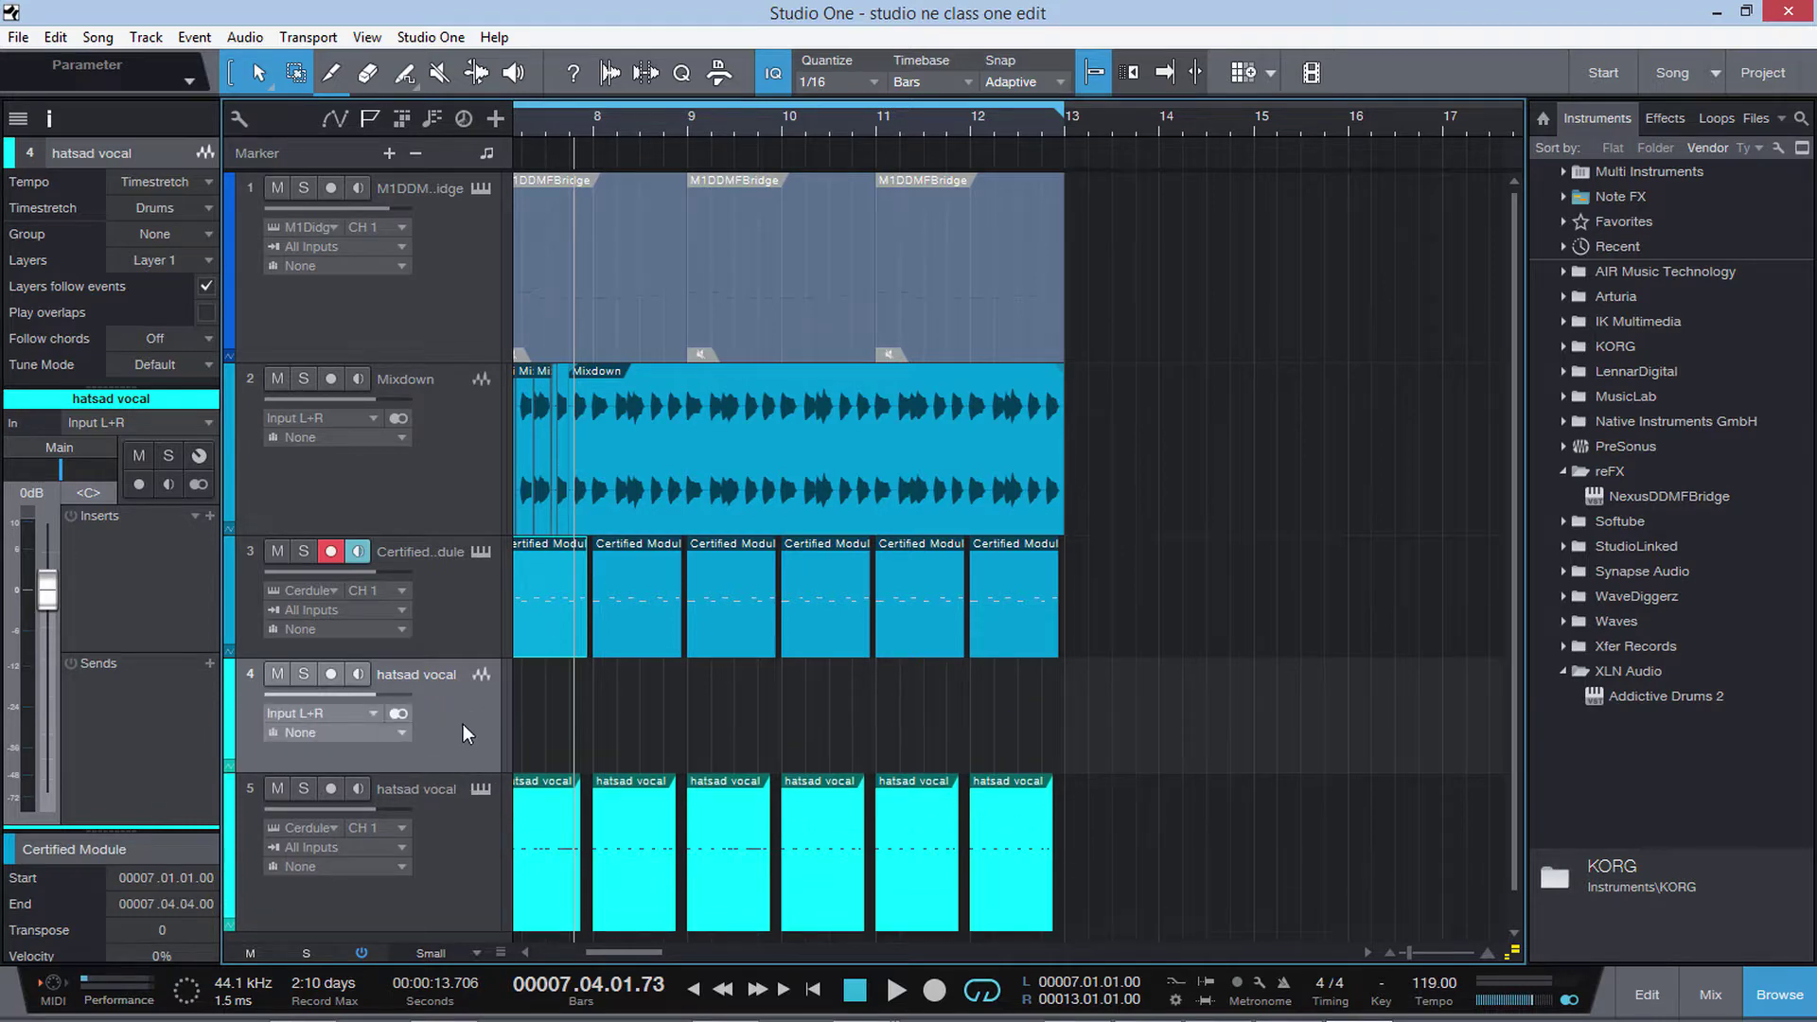
Step: Render all six Certified Module parts to audio on the new audio track at the same song positions
click(299, 610)
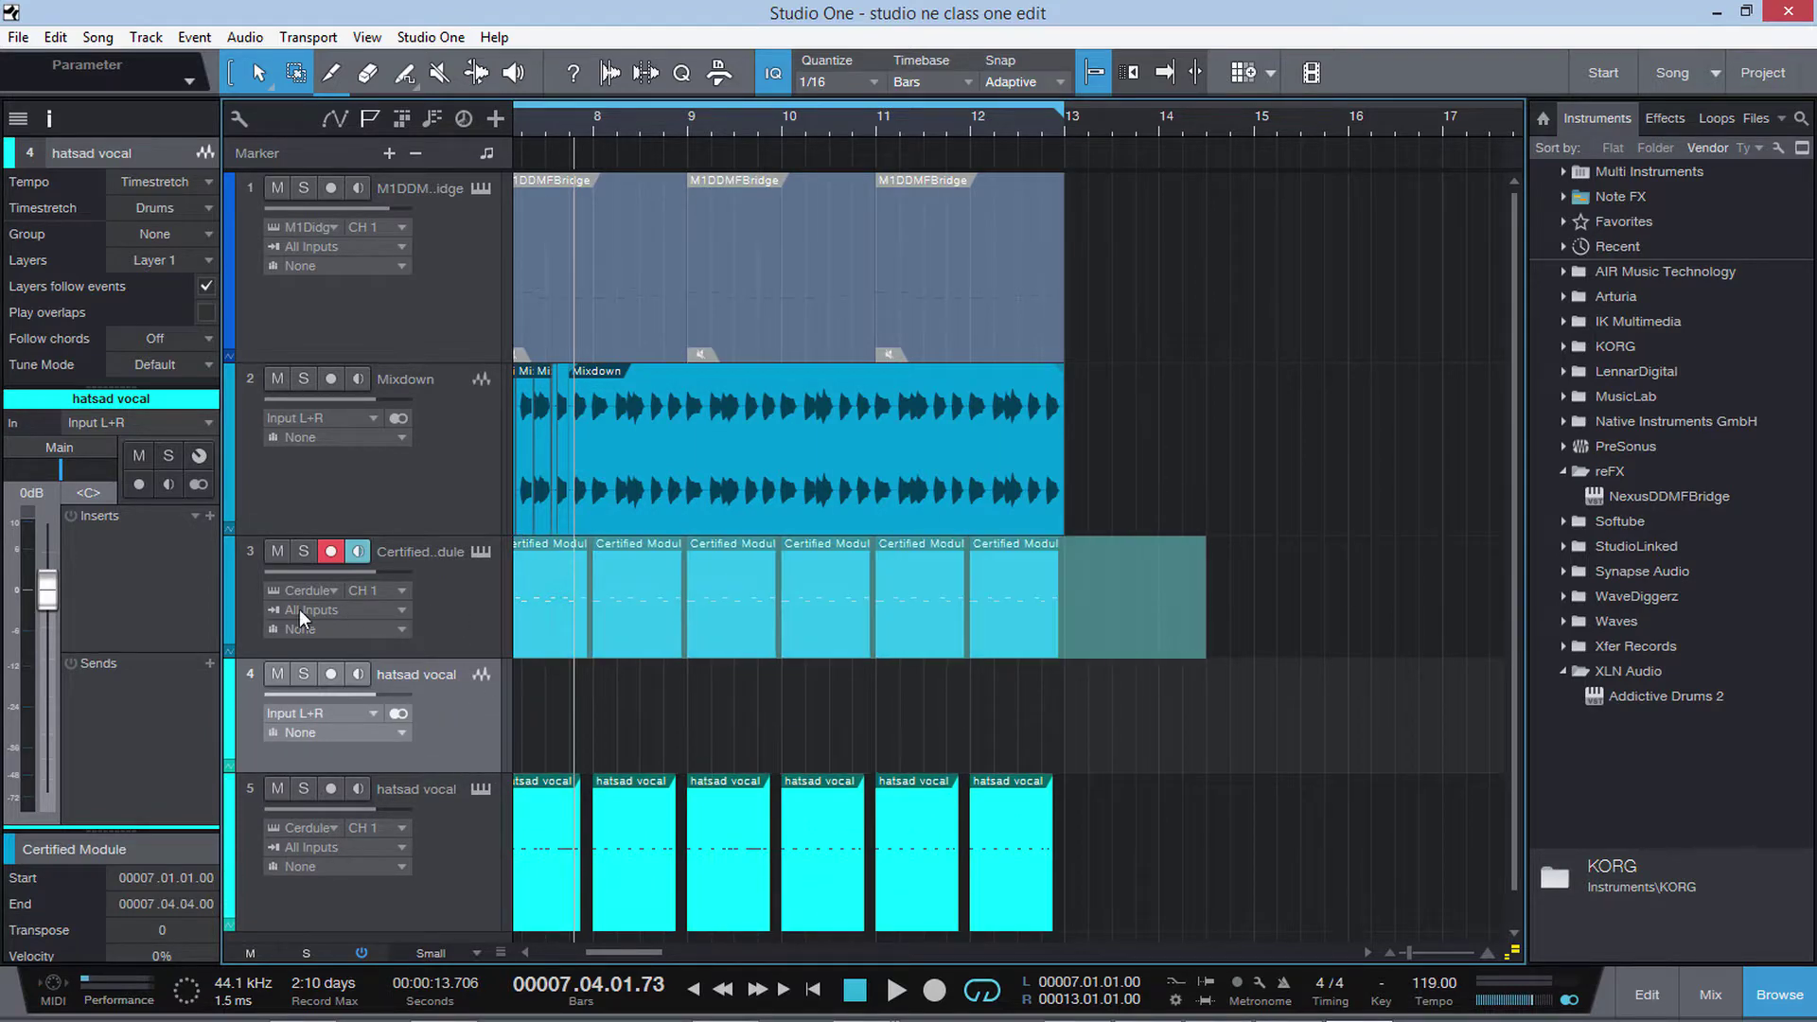
click(826, 653)
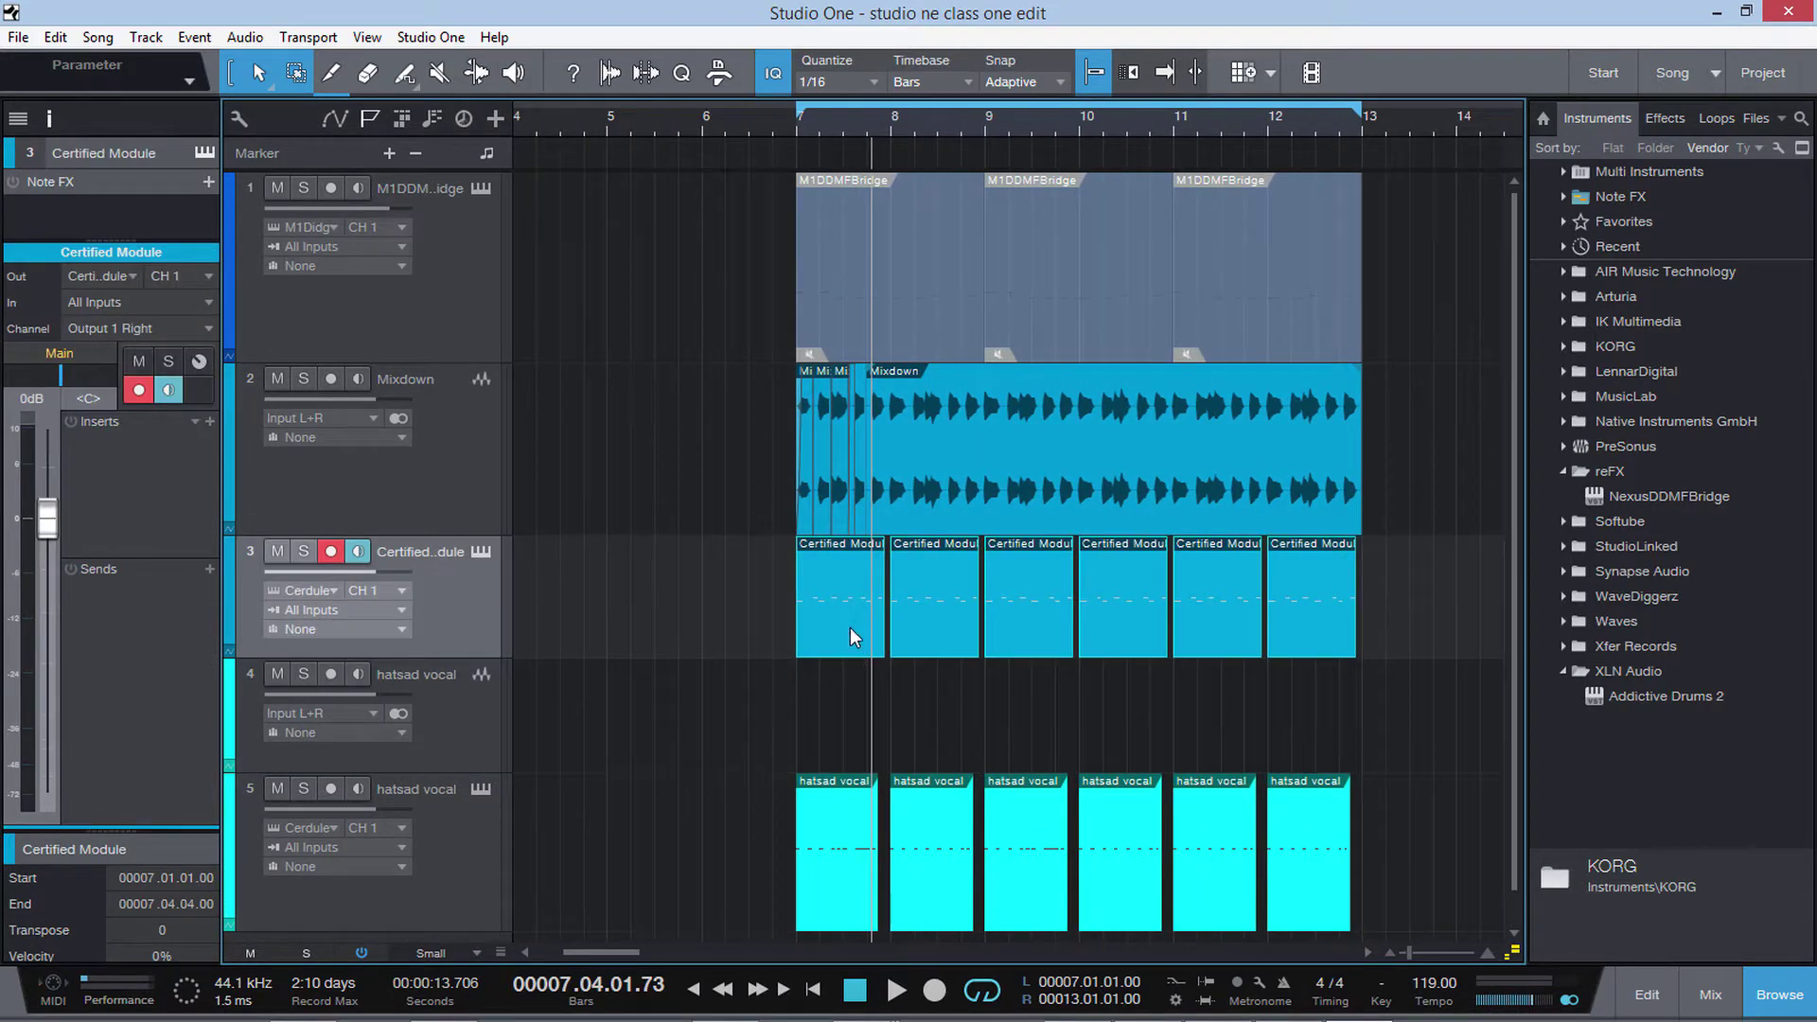
drag(850, 634, 850, 688)
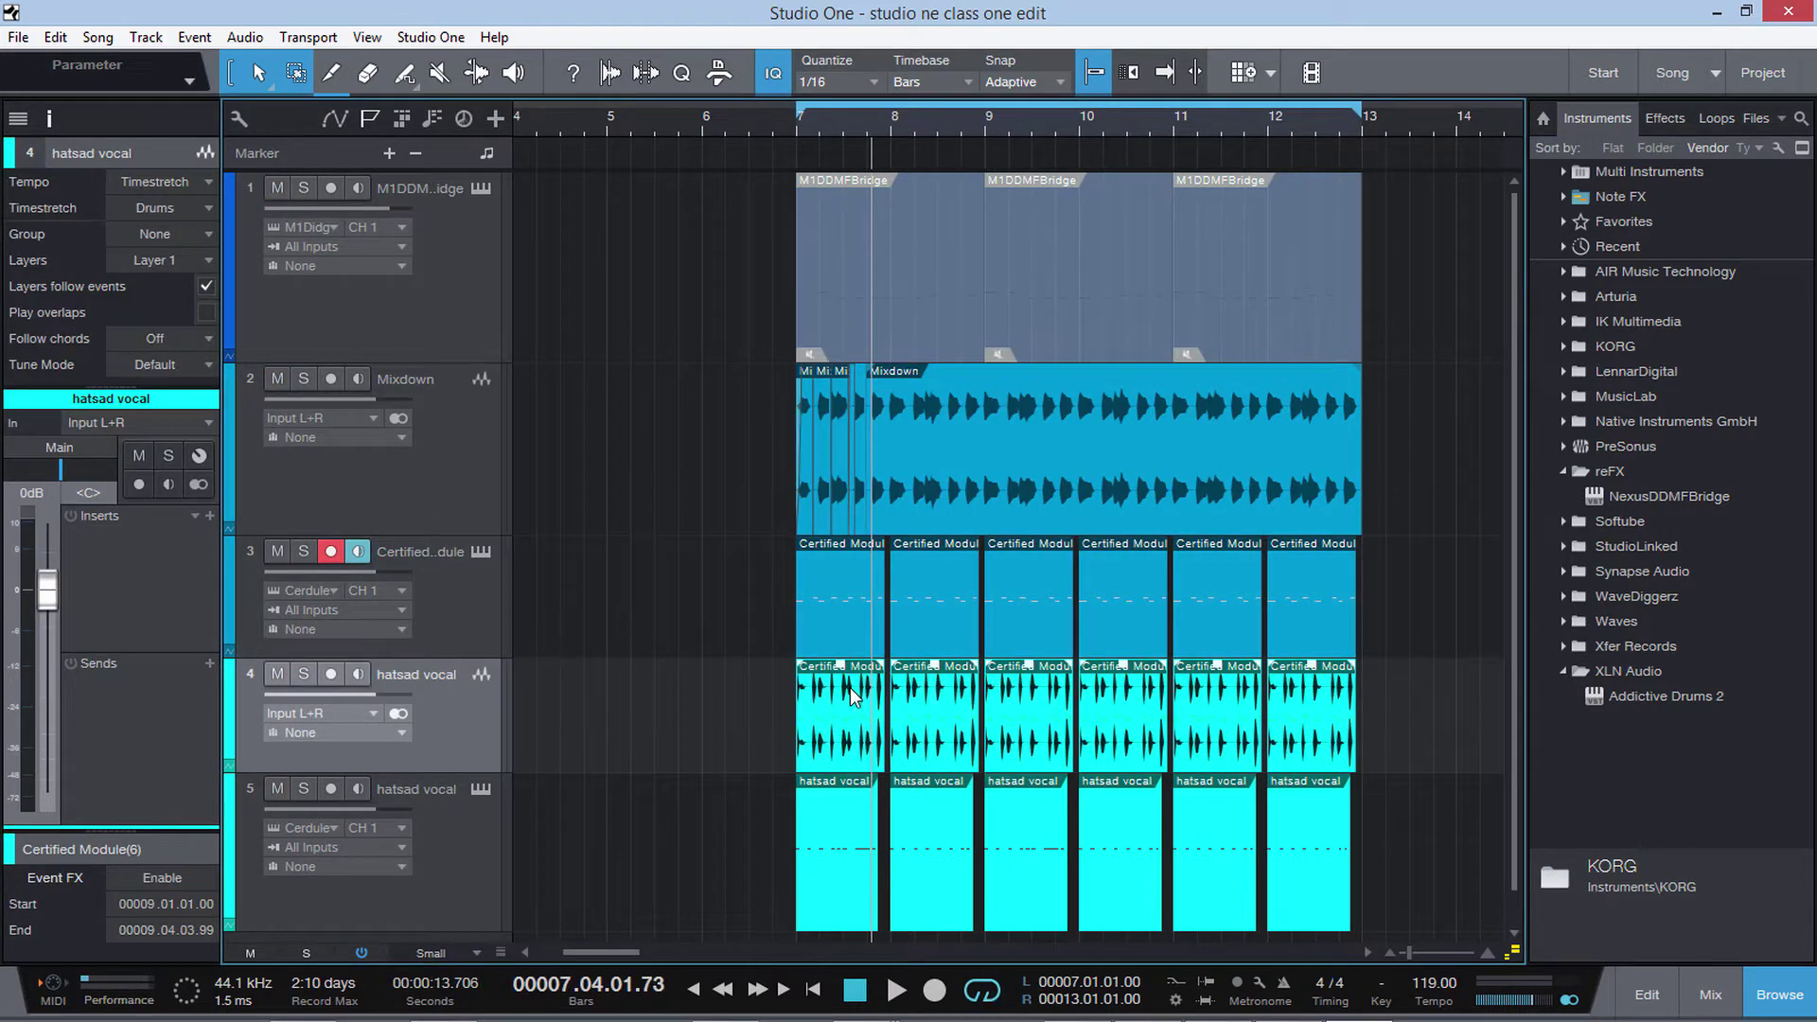
Step: Mute the Certified Module instrument track and play the song from bar 7 with the rendered audio
click(278, 553)
click(802, 117)
key(space)
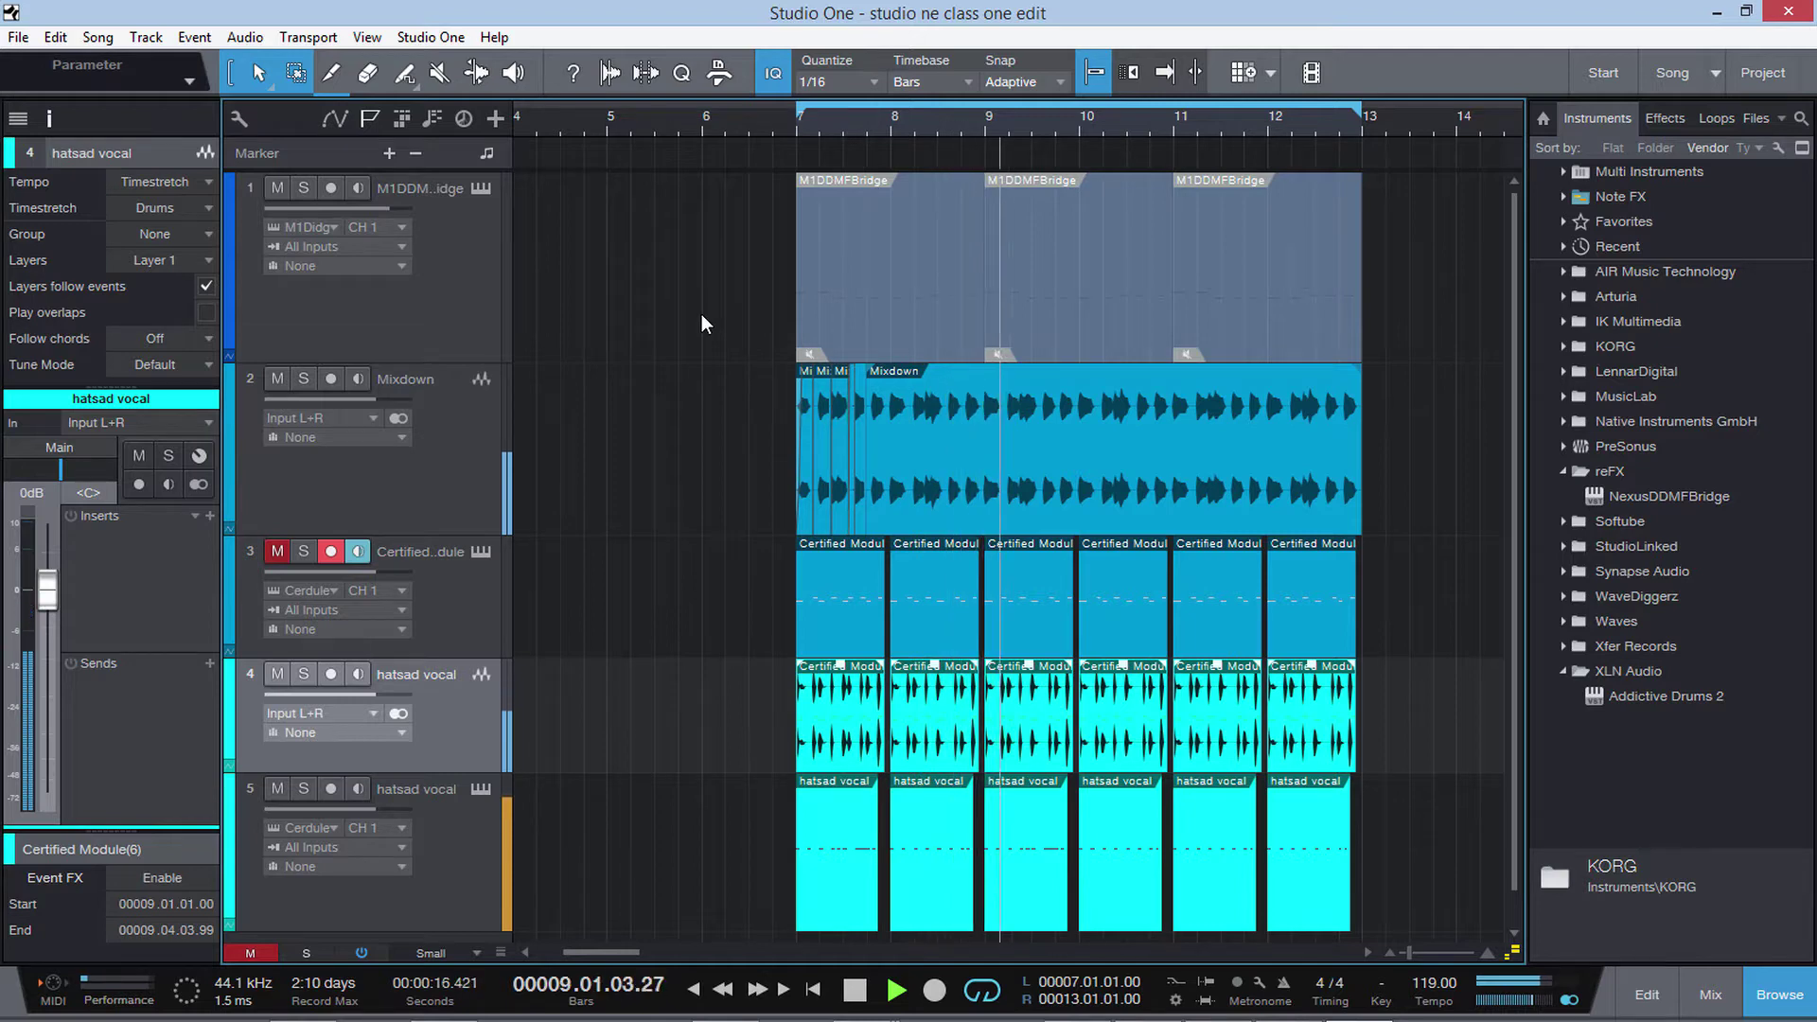
key(space)
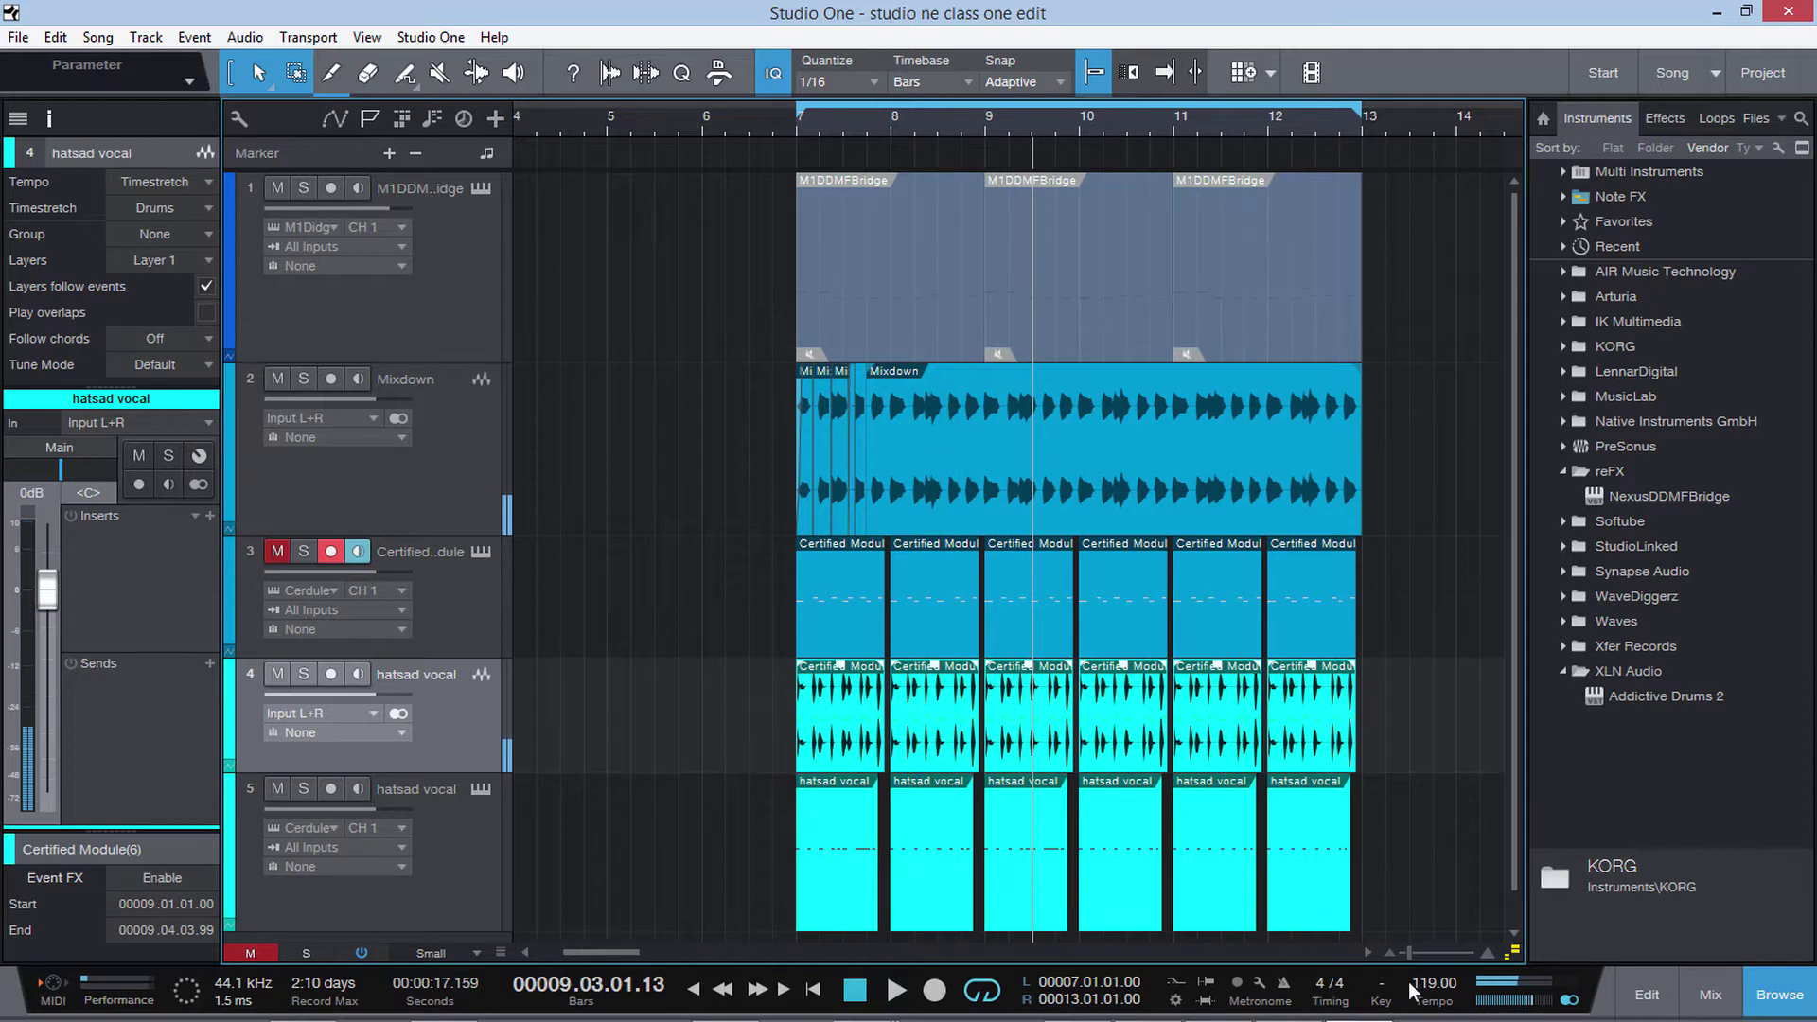
Step: Select the first rendered audio event, mute the hatsad vocal instrument track and solo the new audio track
drag(1417, 955, 1413, 956)
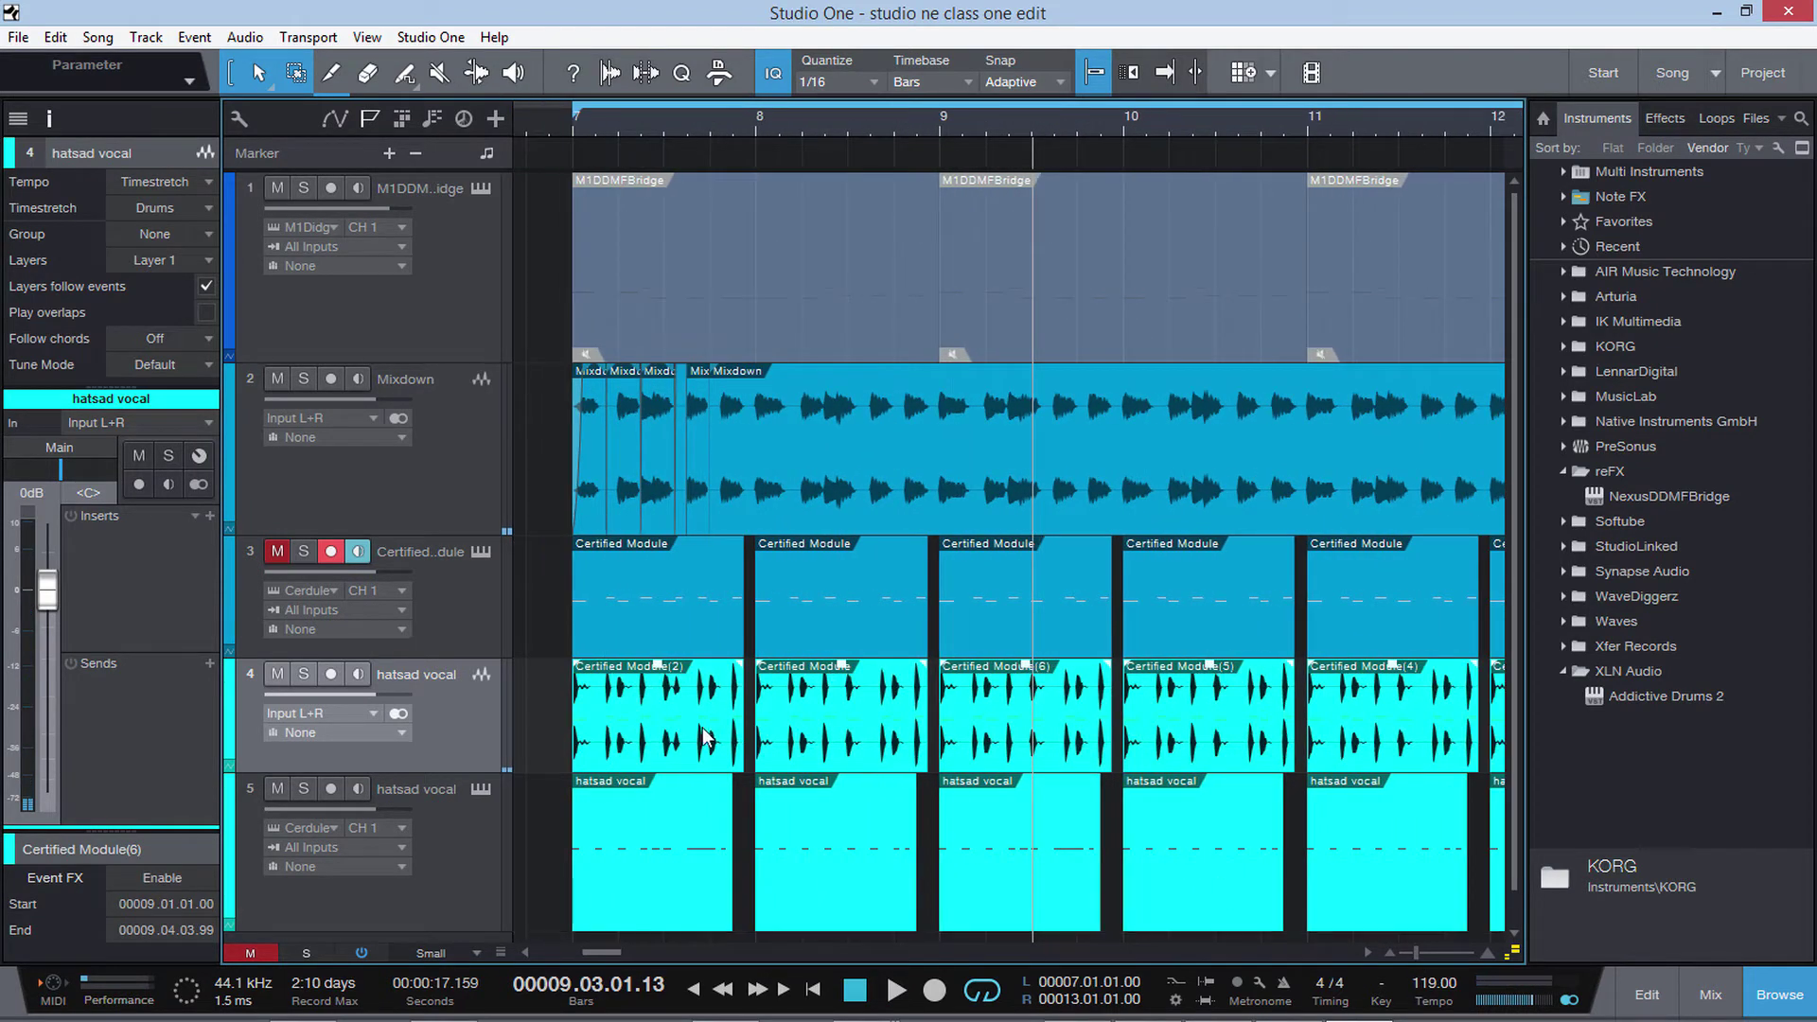
click(642, 731)
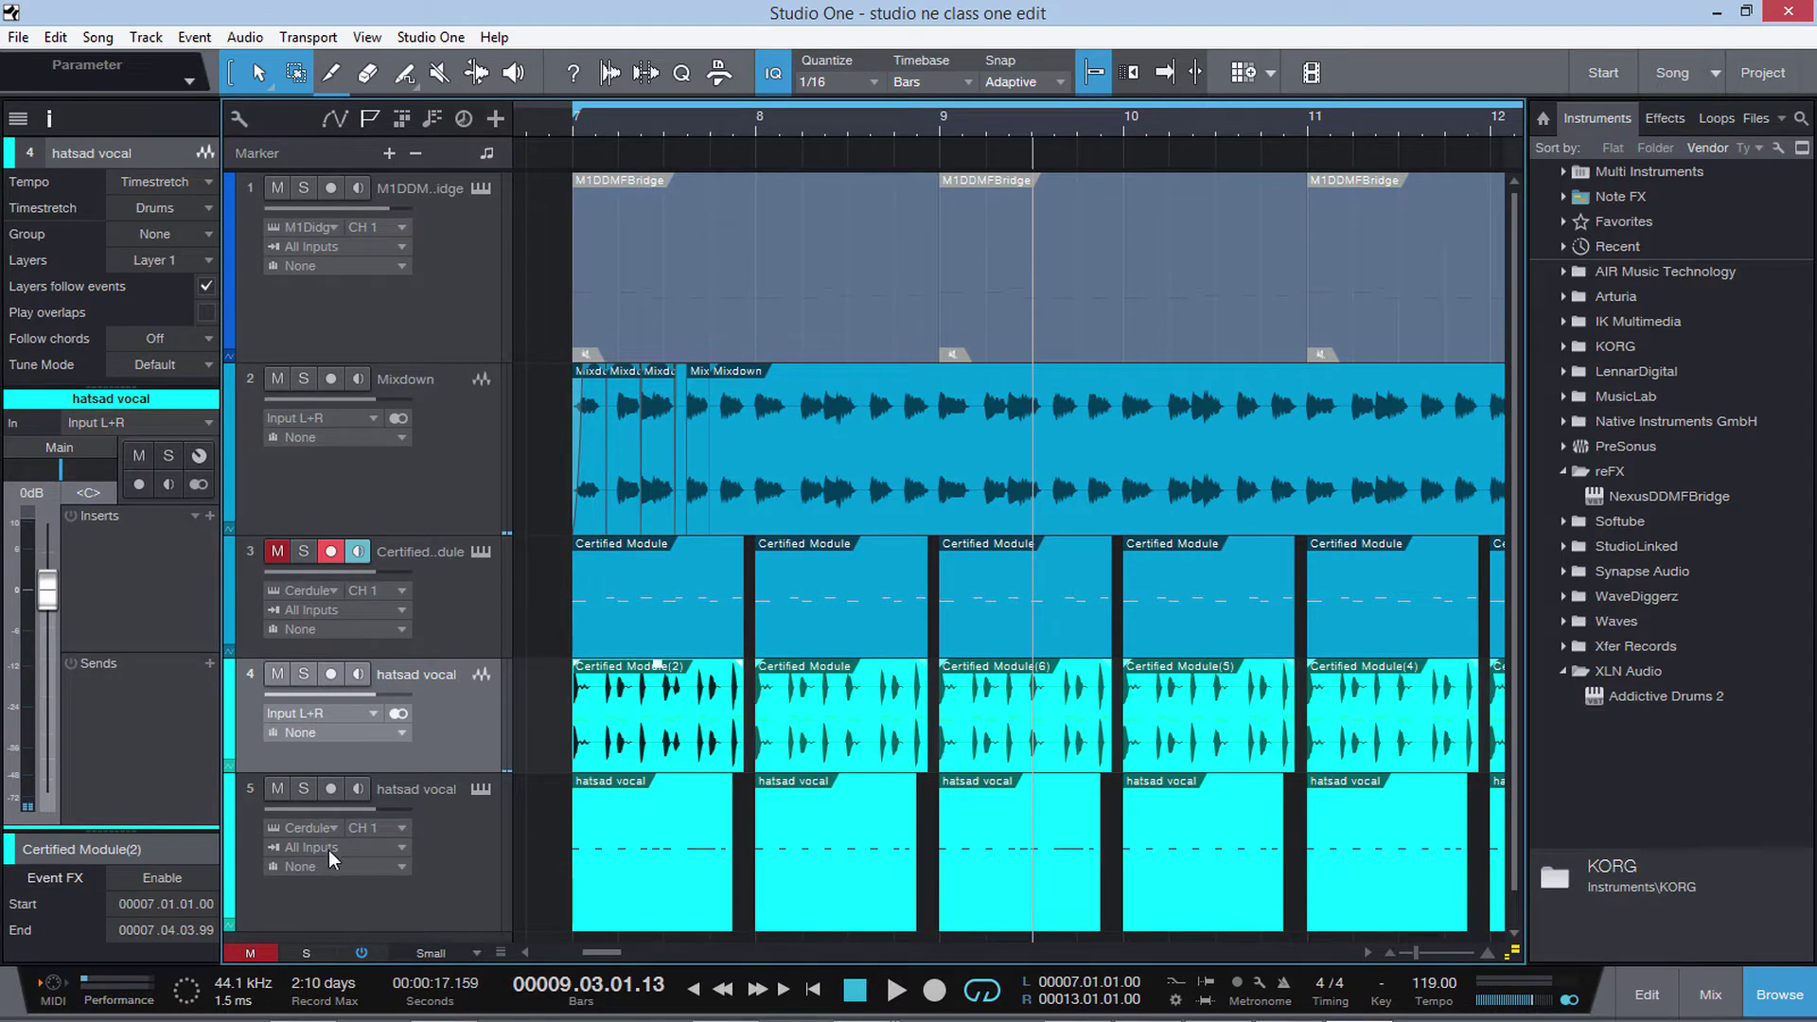
click(275, 793)
click(302, 674)
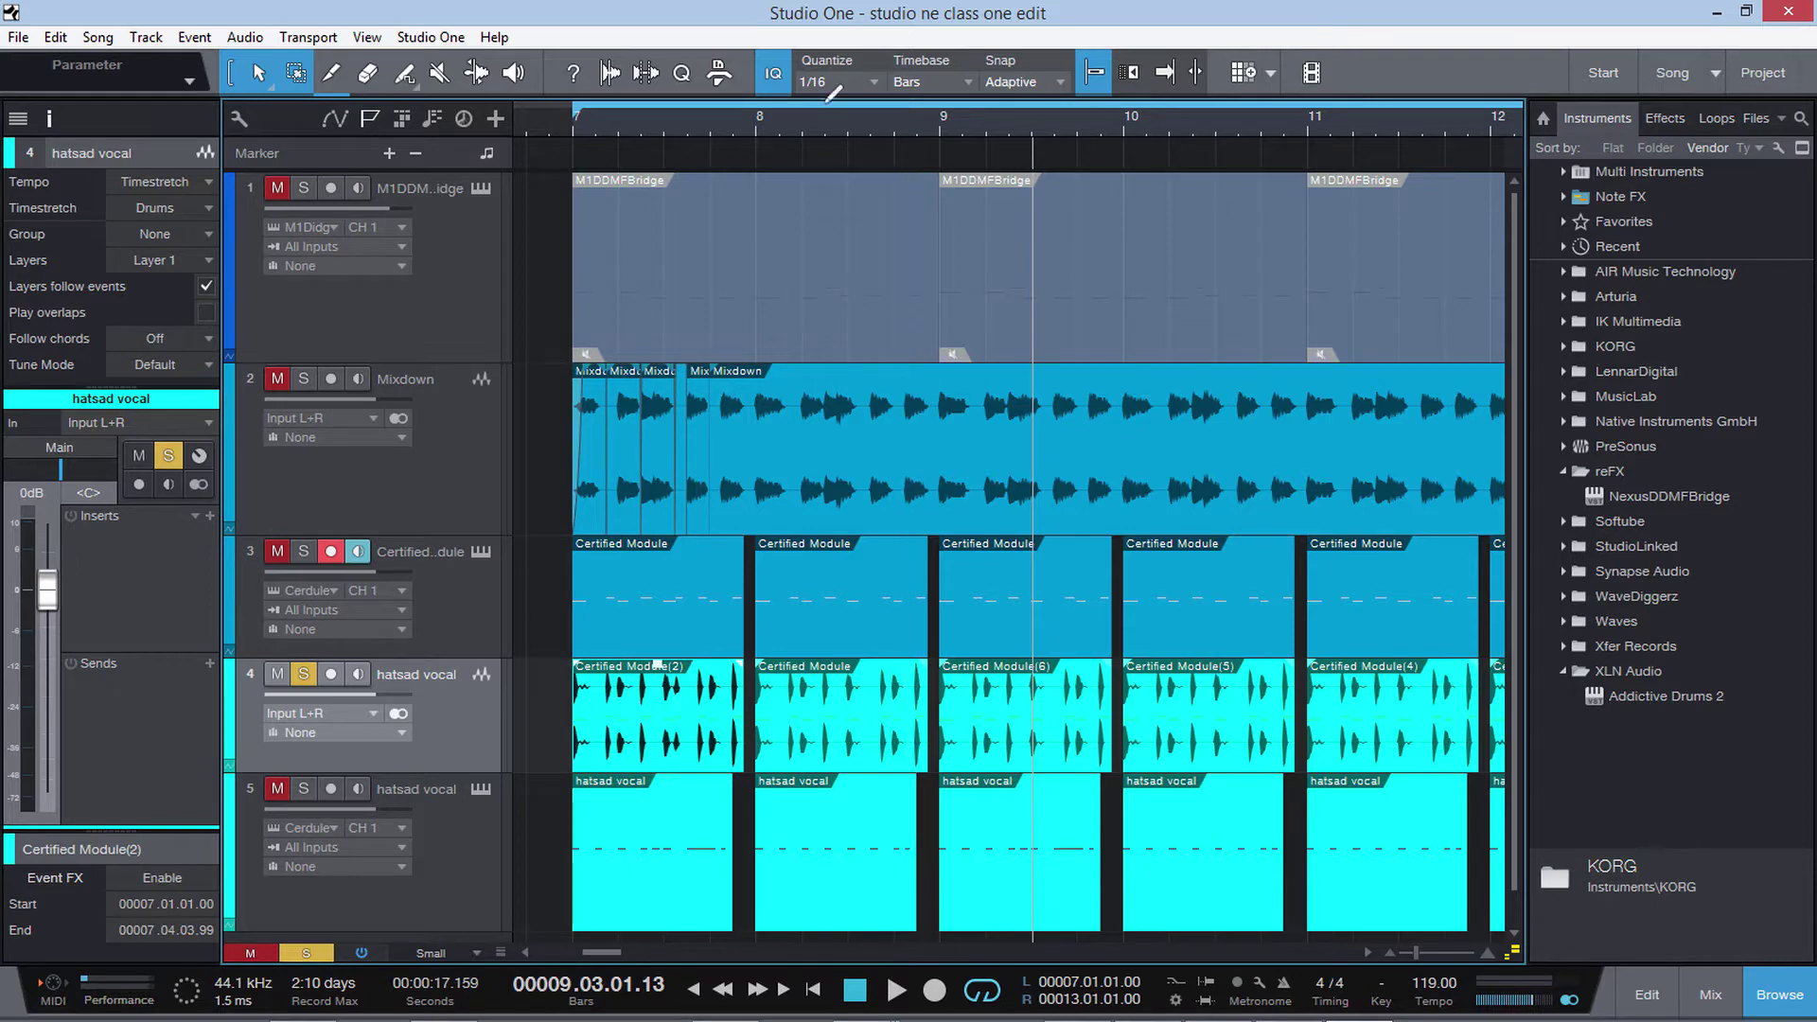
Step: Quantize the first rendered audio event to a 1/8 grid and play it from just before bar 7
click(881, 90)
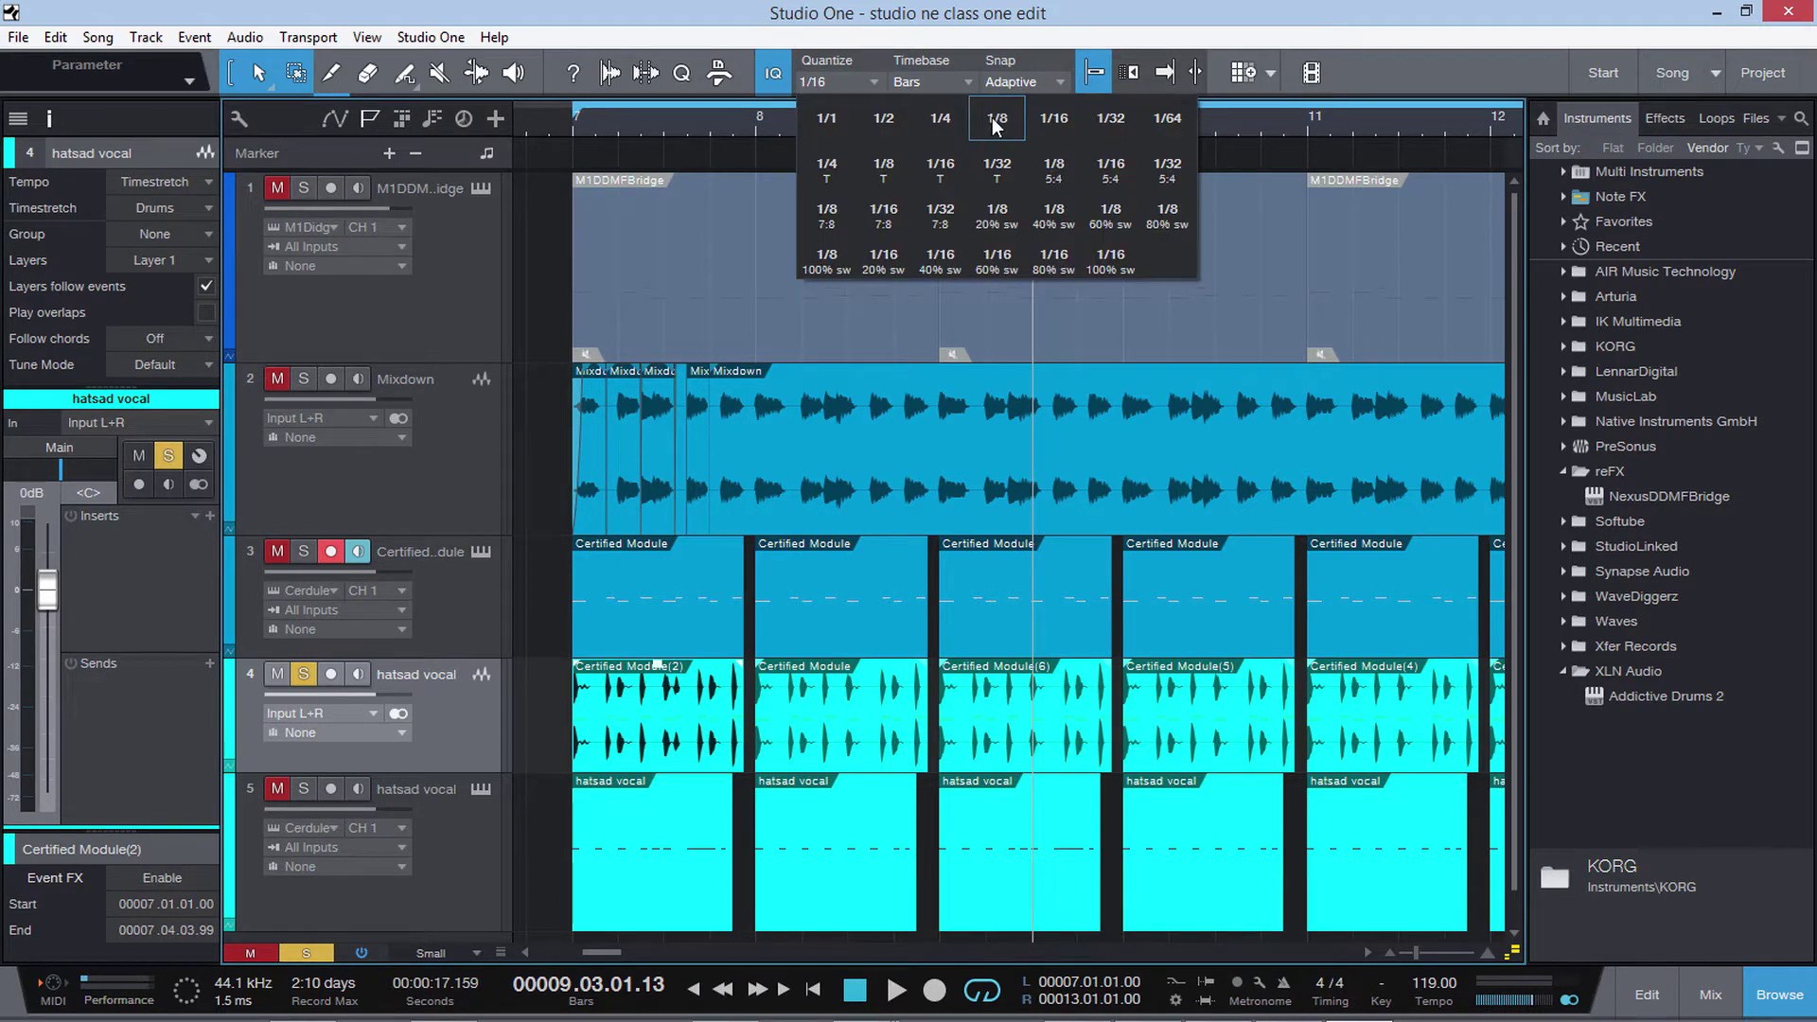
click(997, 125)
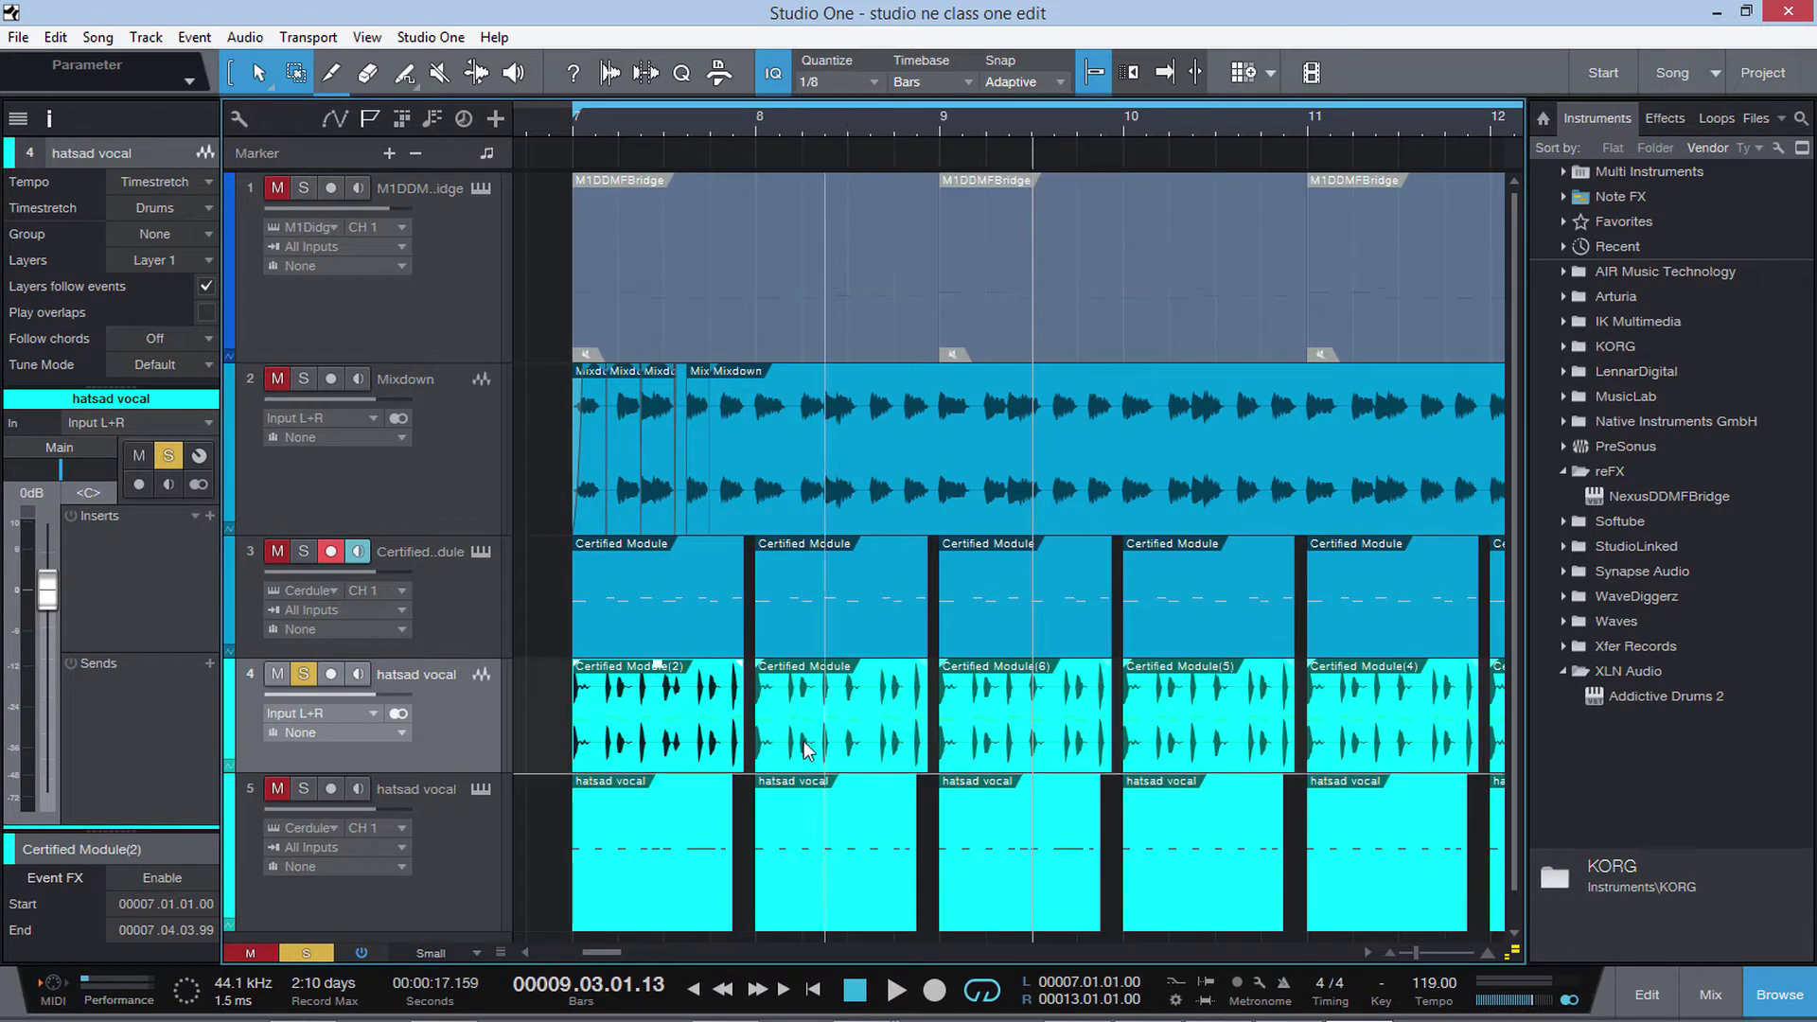
click(679, 79)
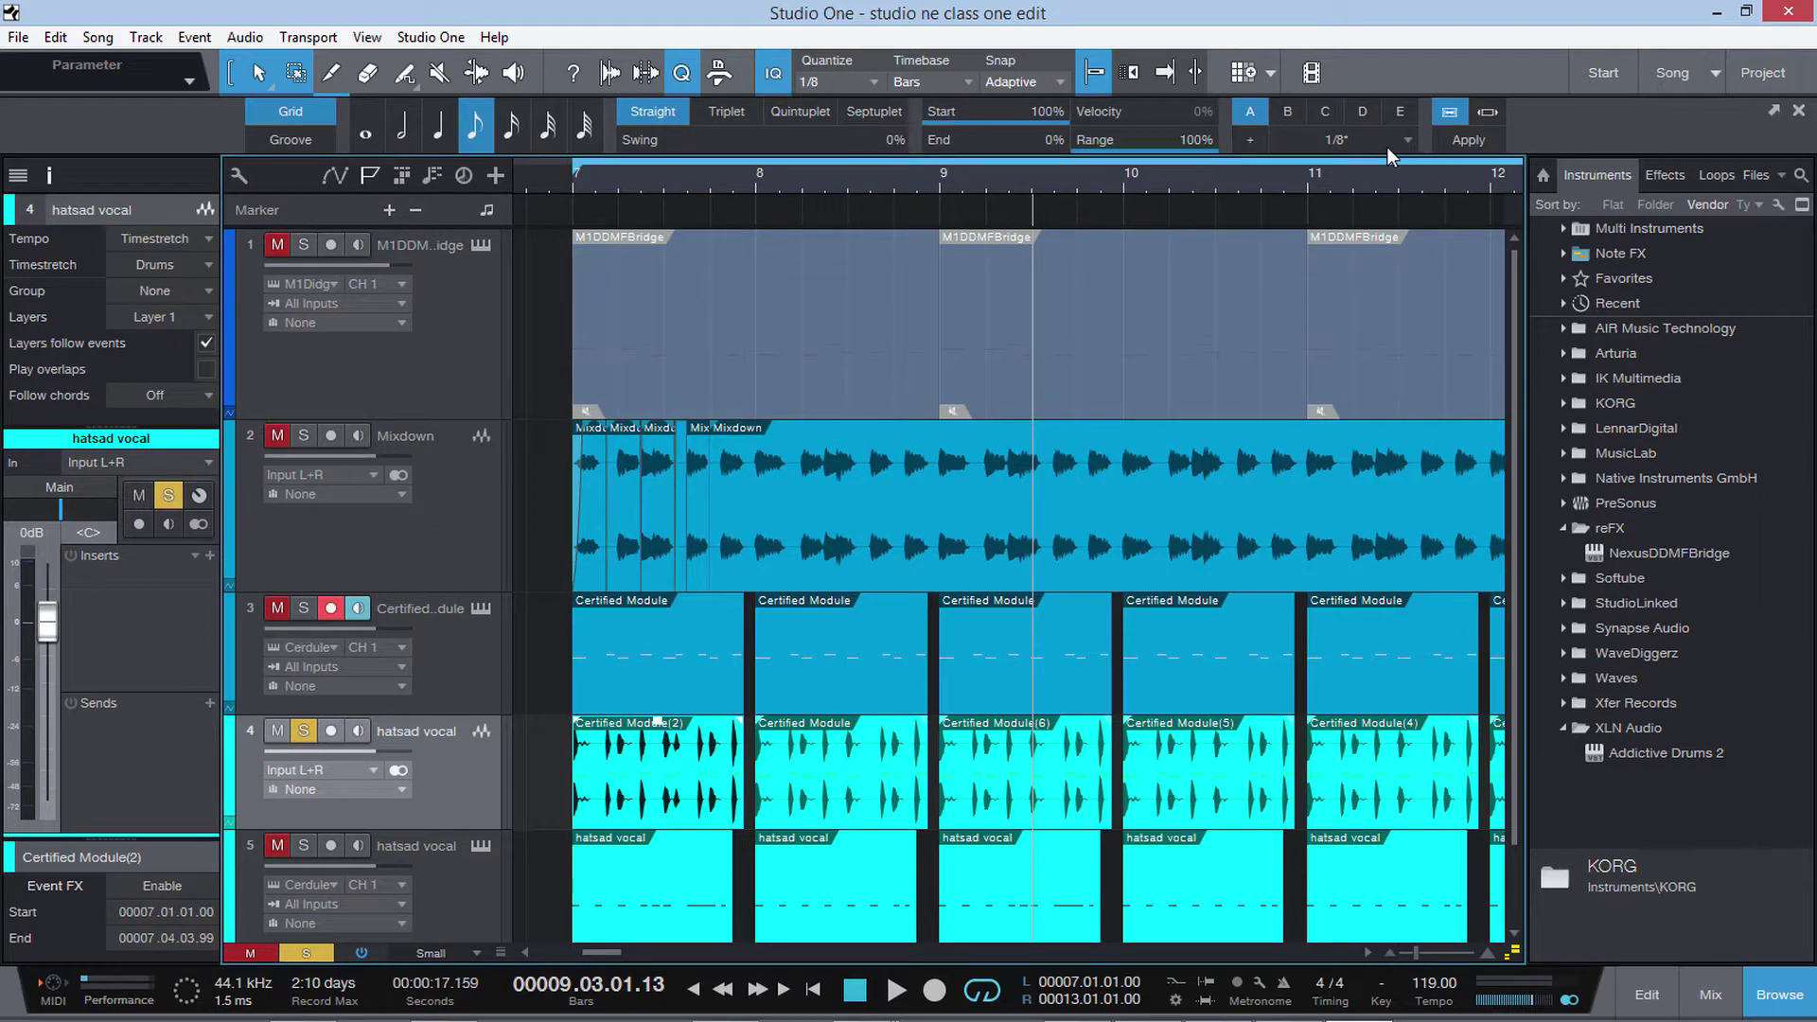
click(1469, 139)
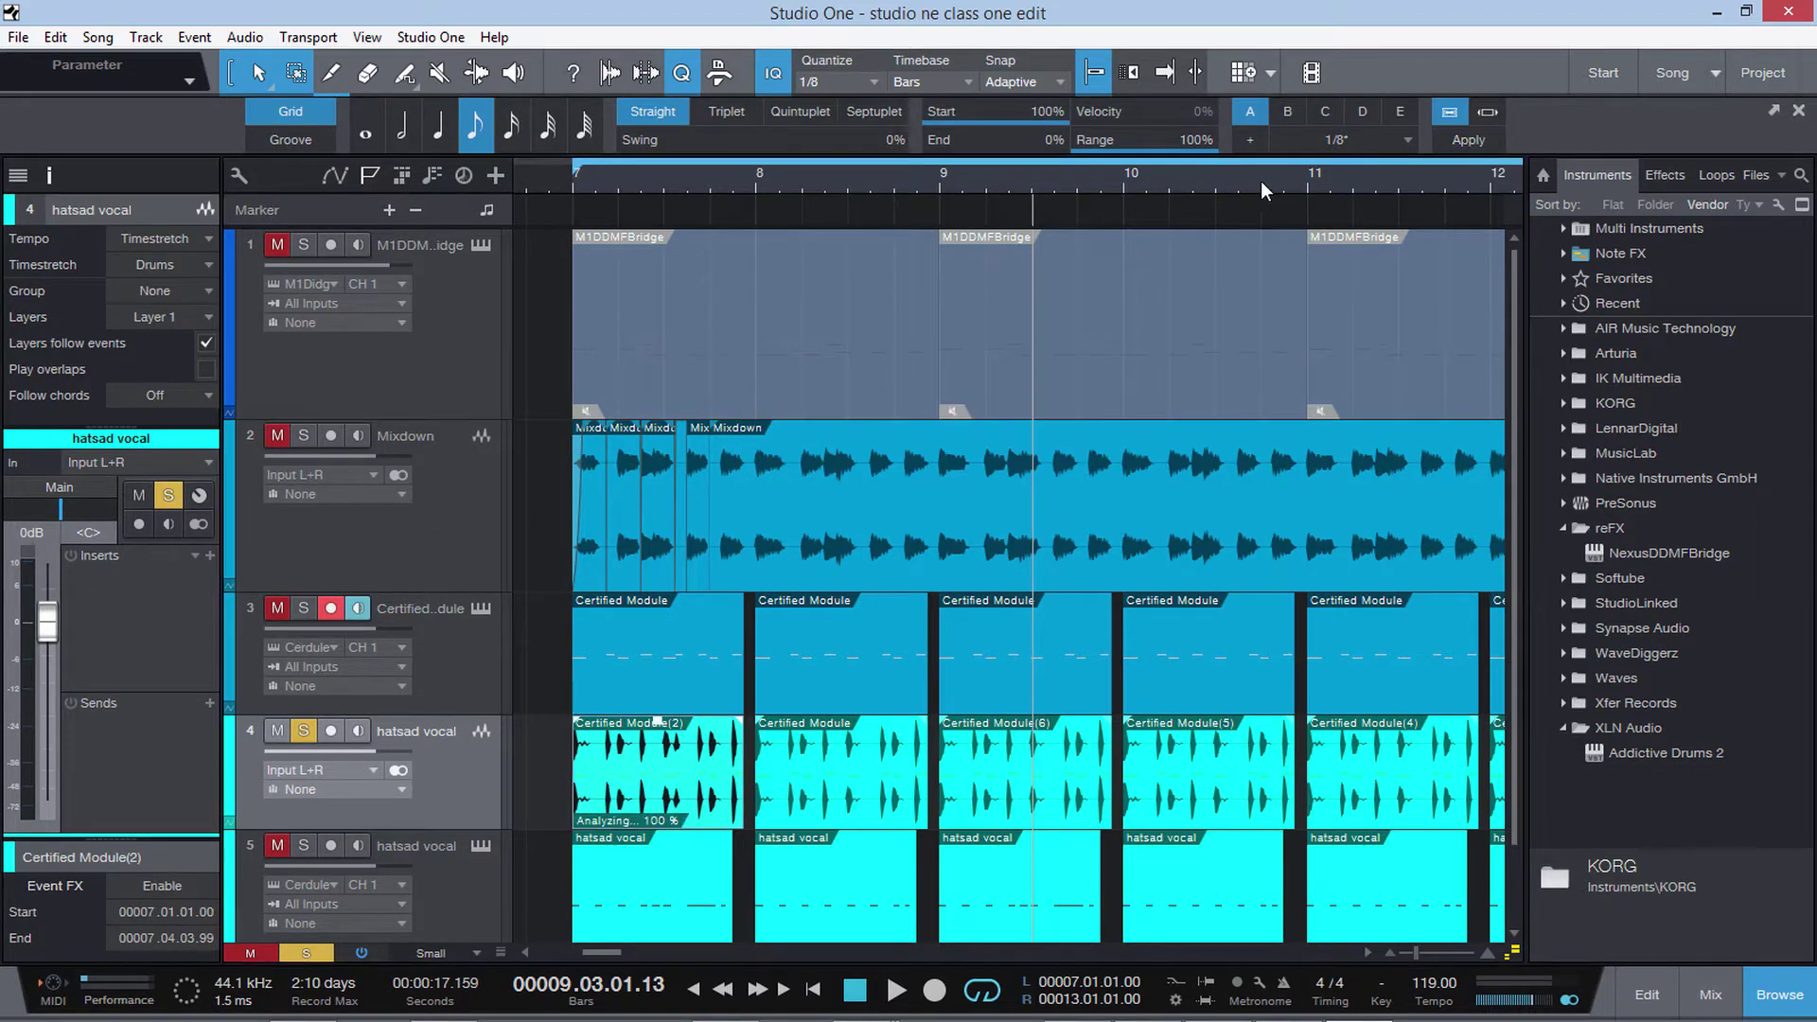
click(550, 179)
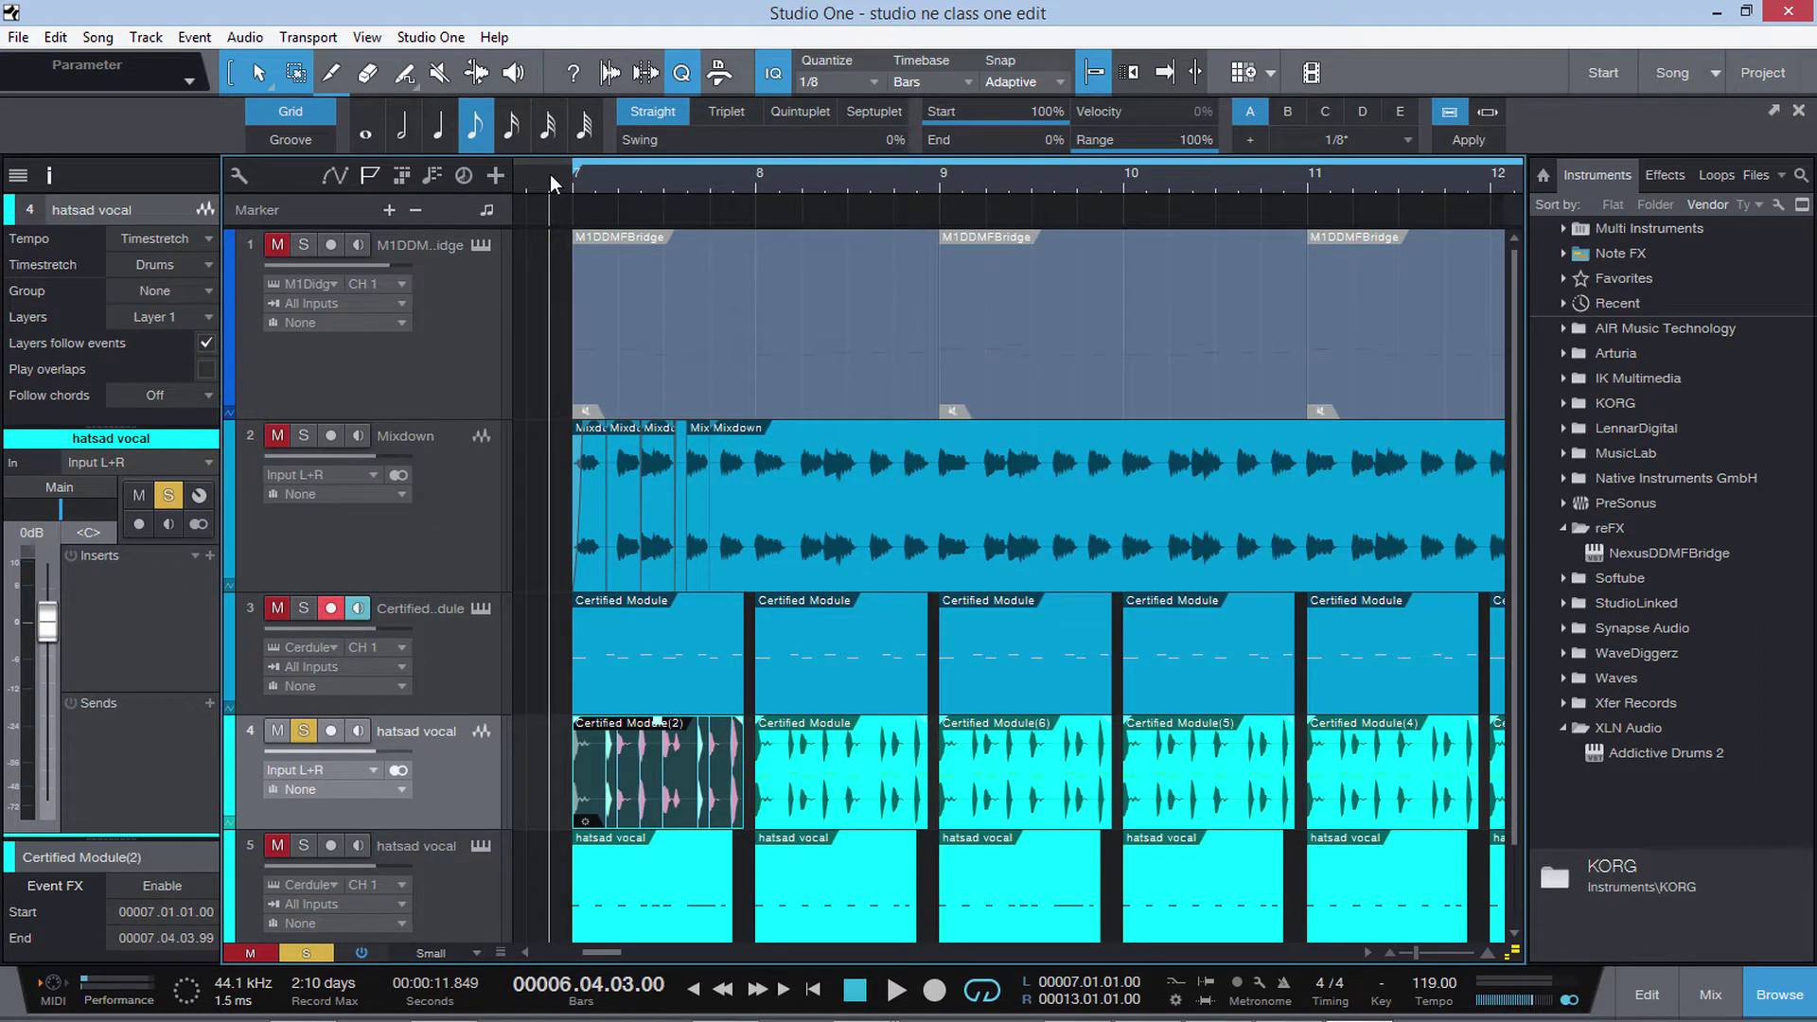
key(space)
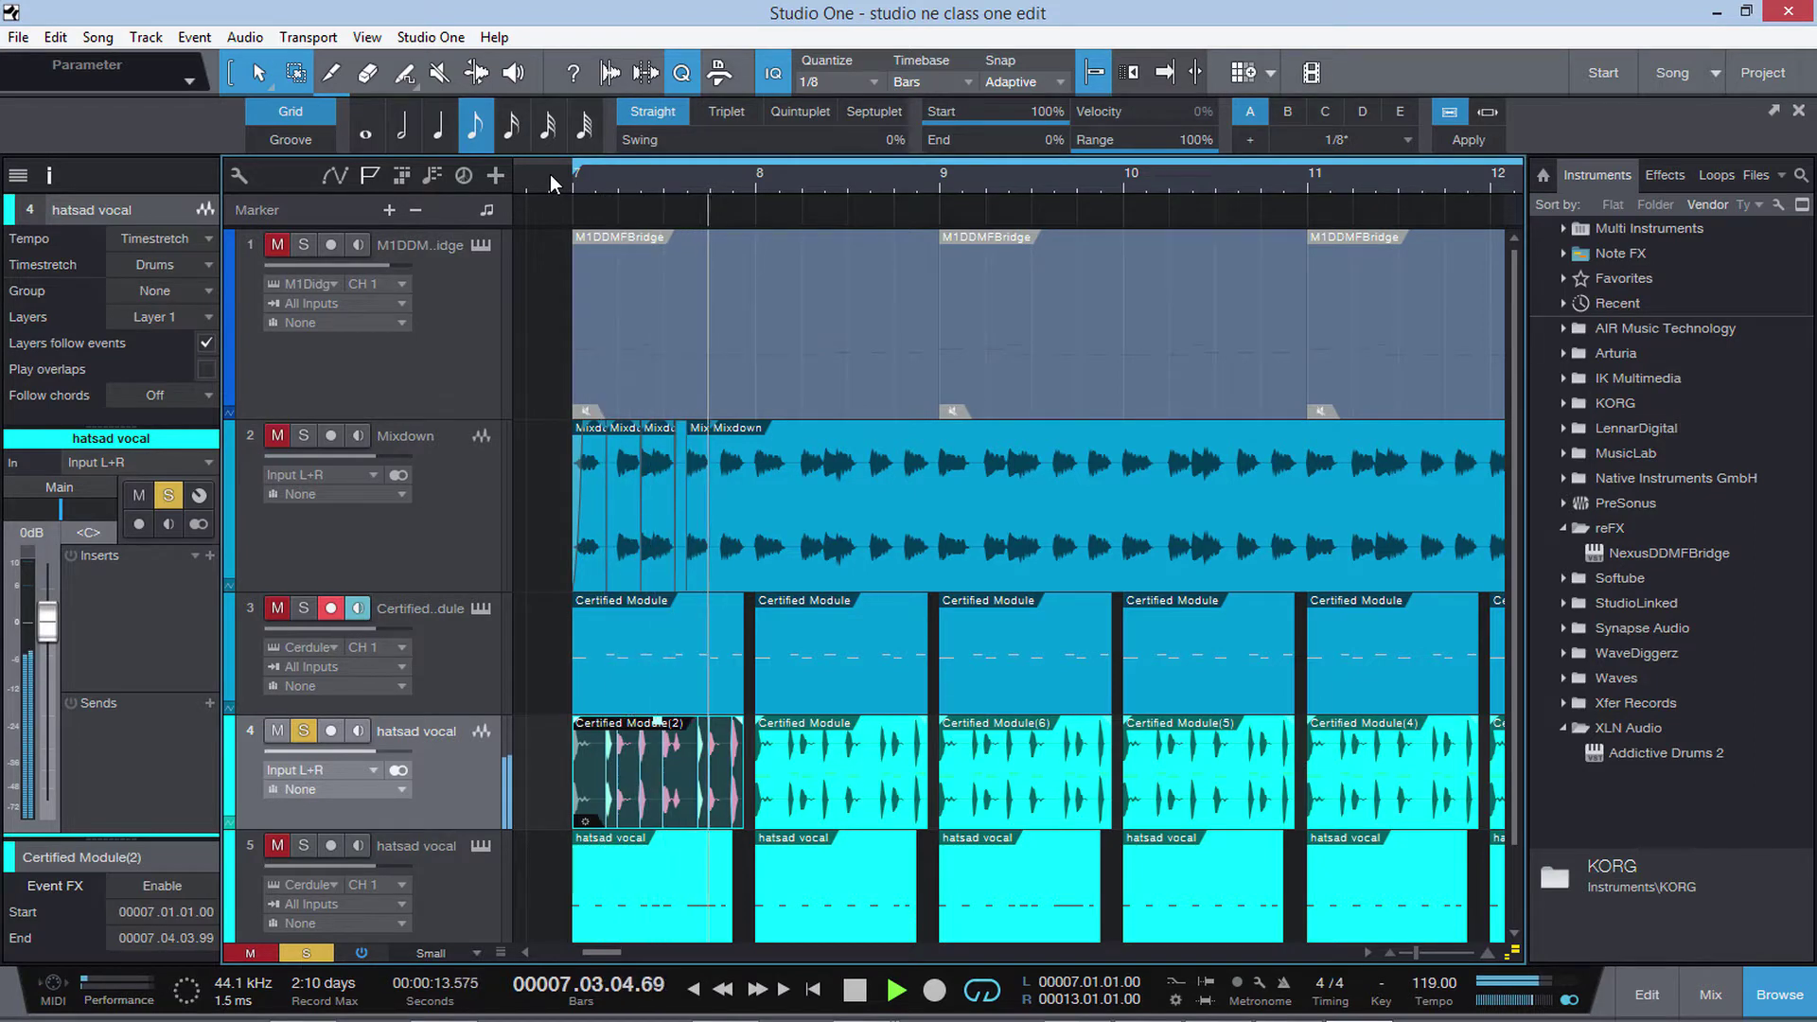
key(space)
Step: Quantize the first rendered audio event to a 1/32 grid and play it from just before bar 7
click(836, 83)
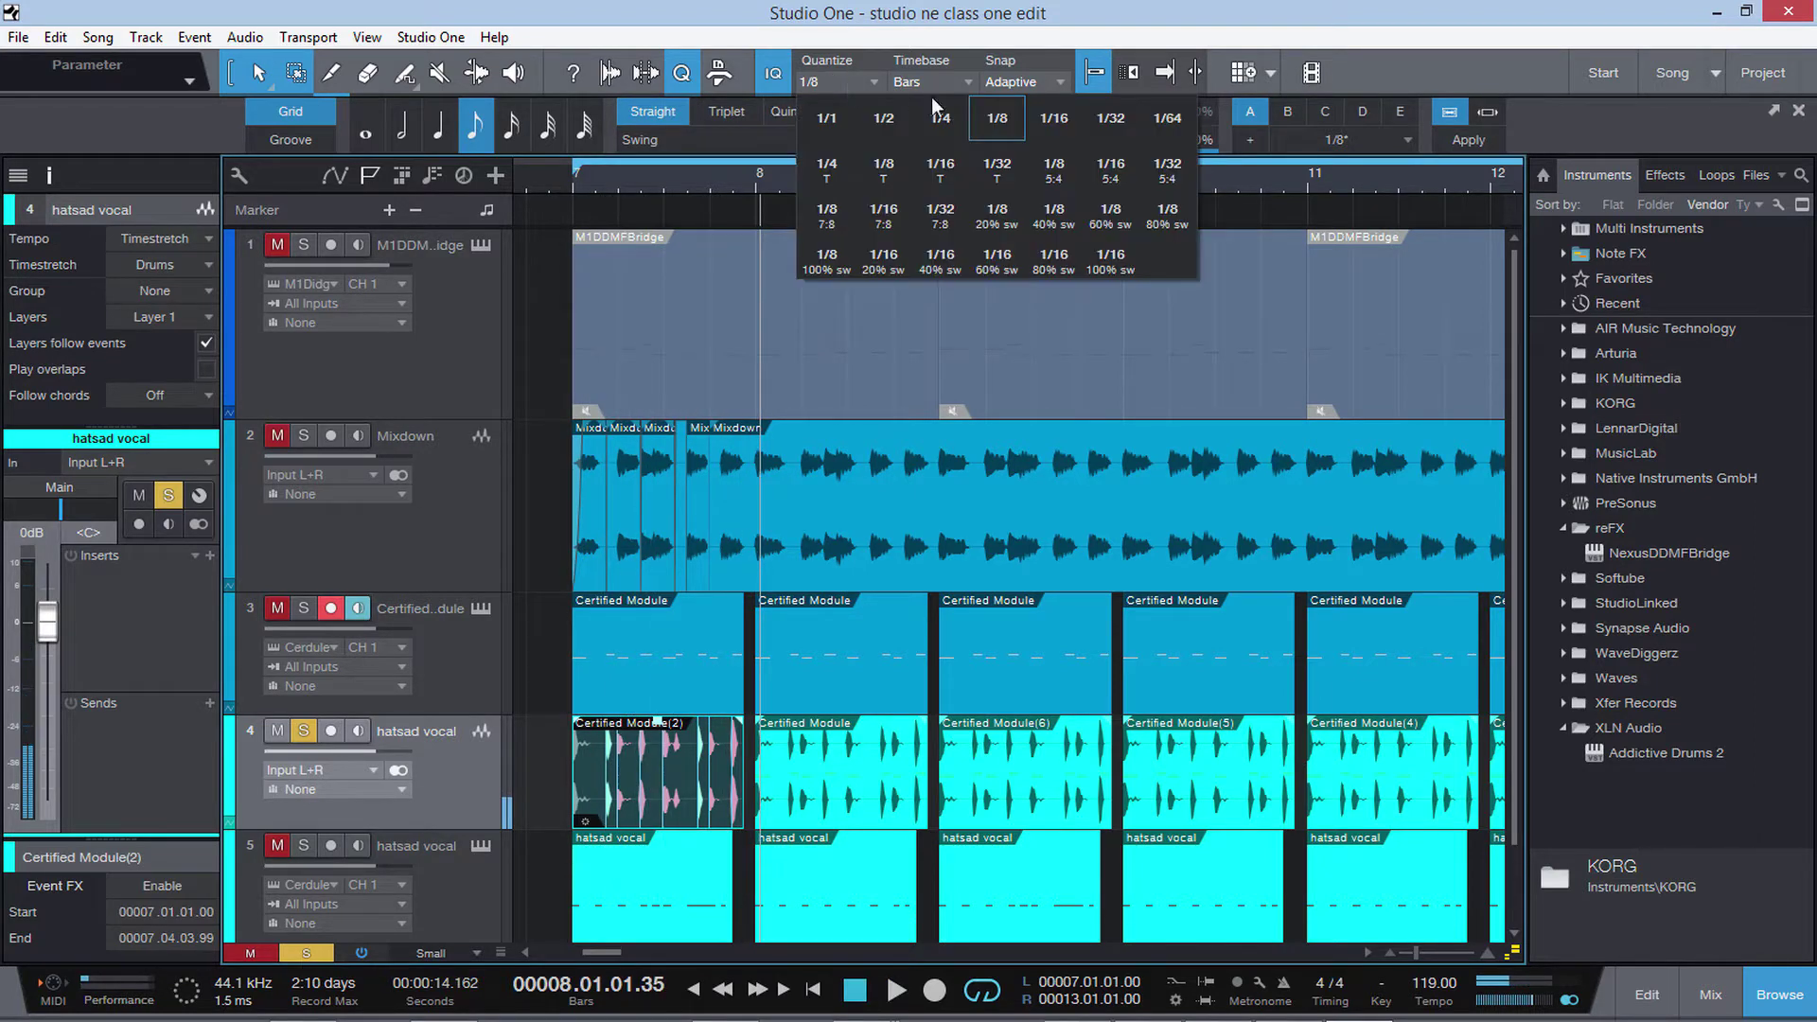
click(1109, 118)
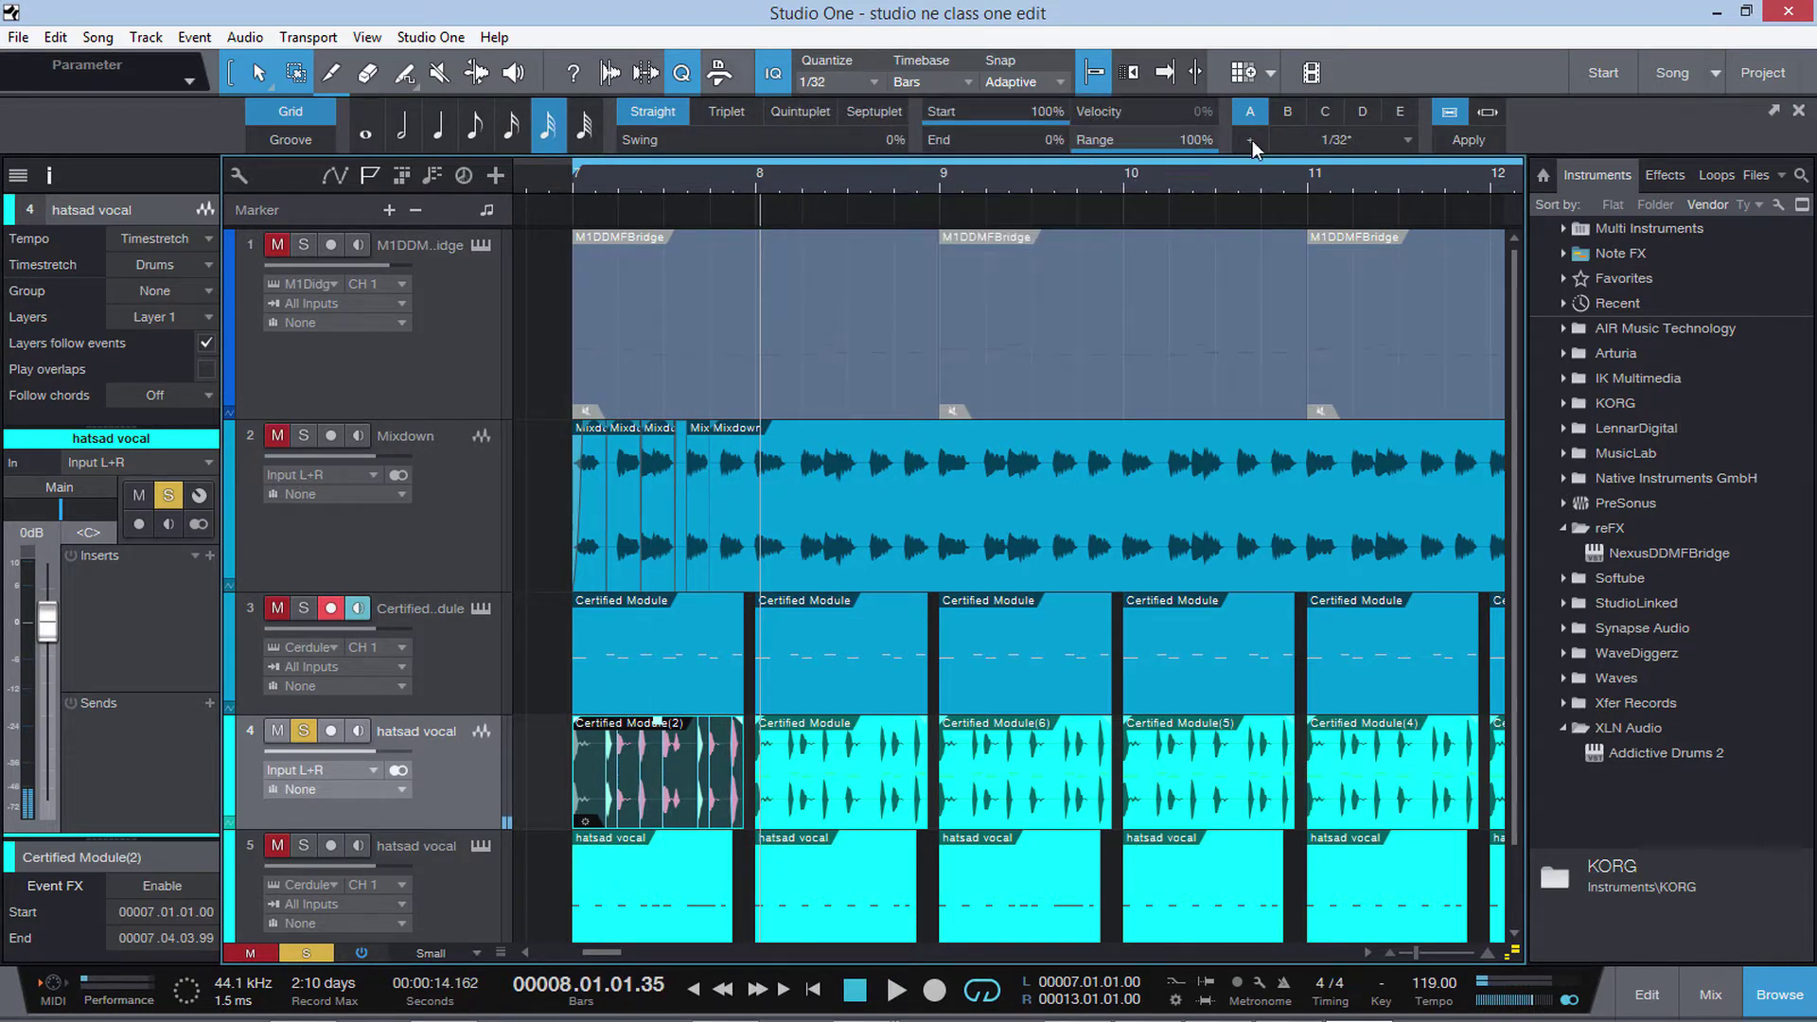
click(1472, 142)
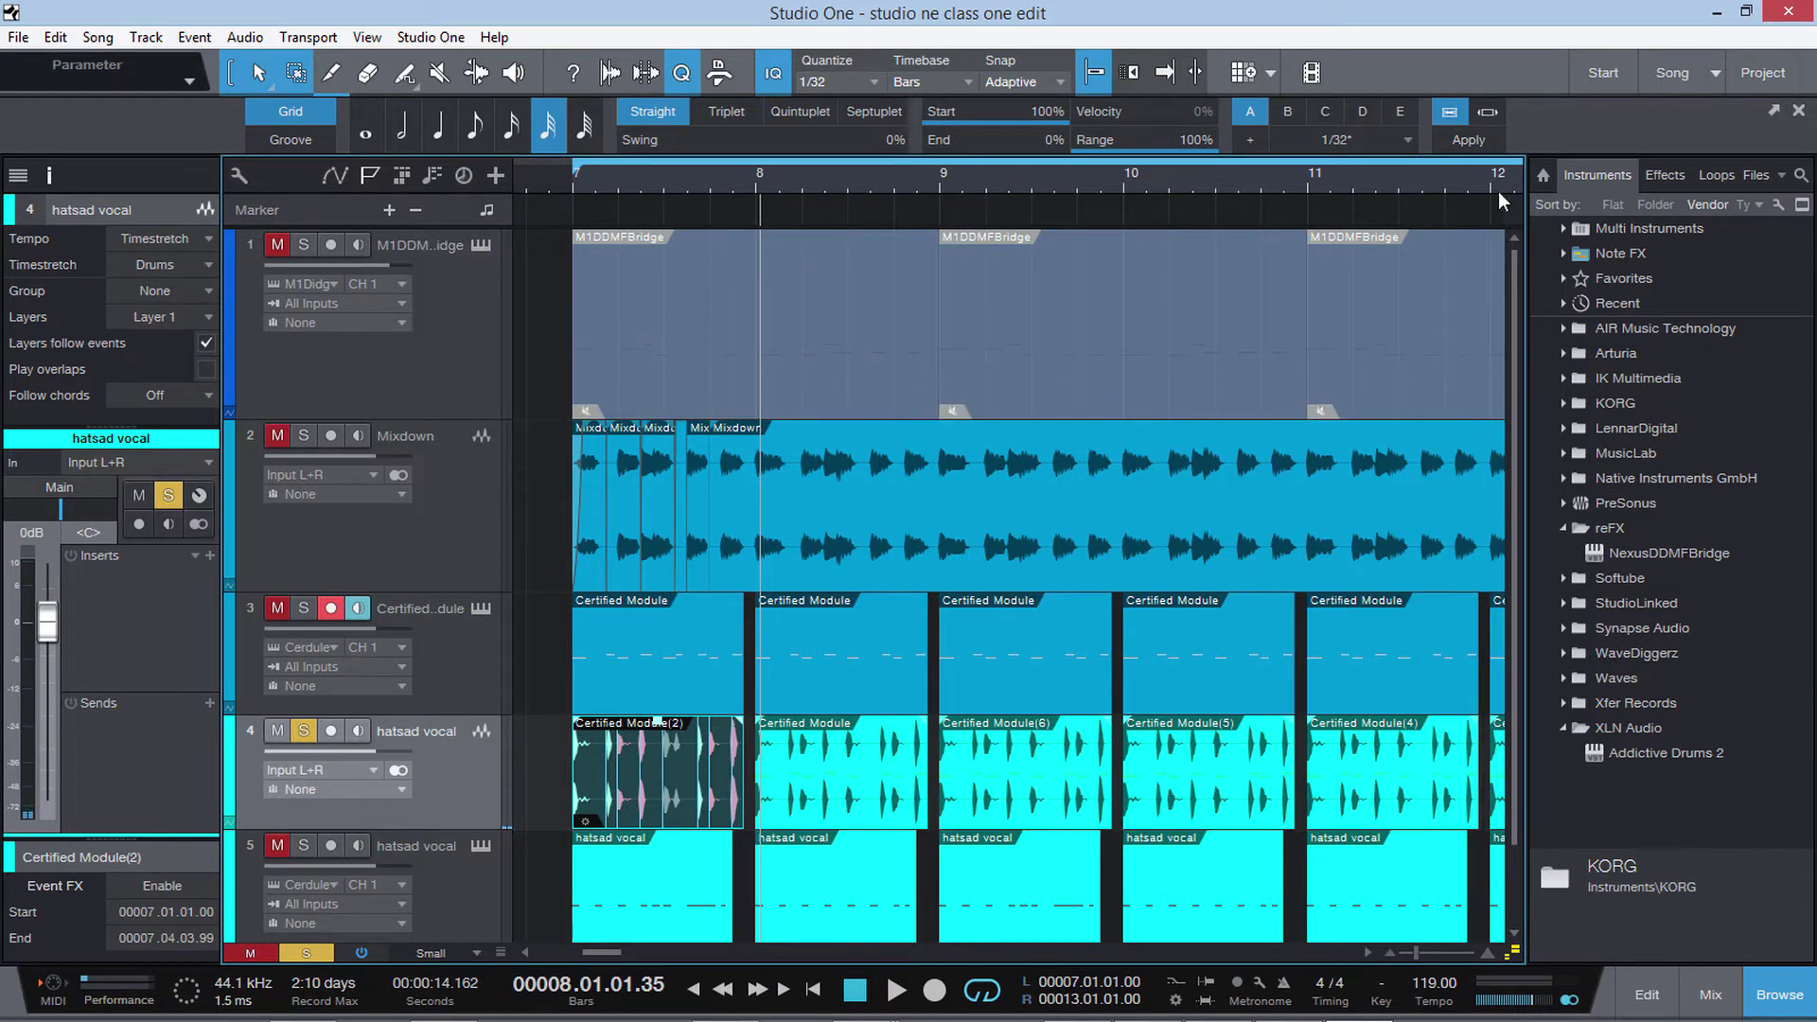
click(1469, 140)
click(555, 183)
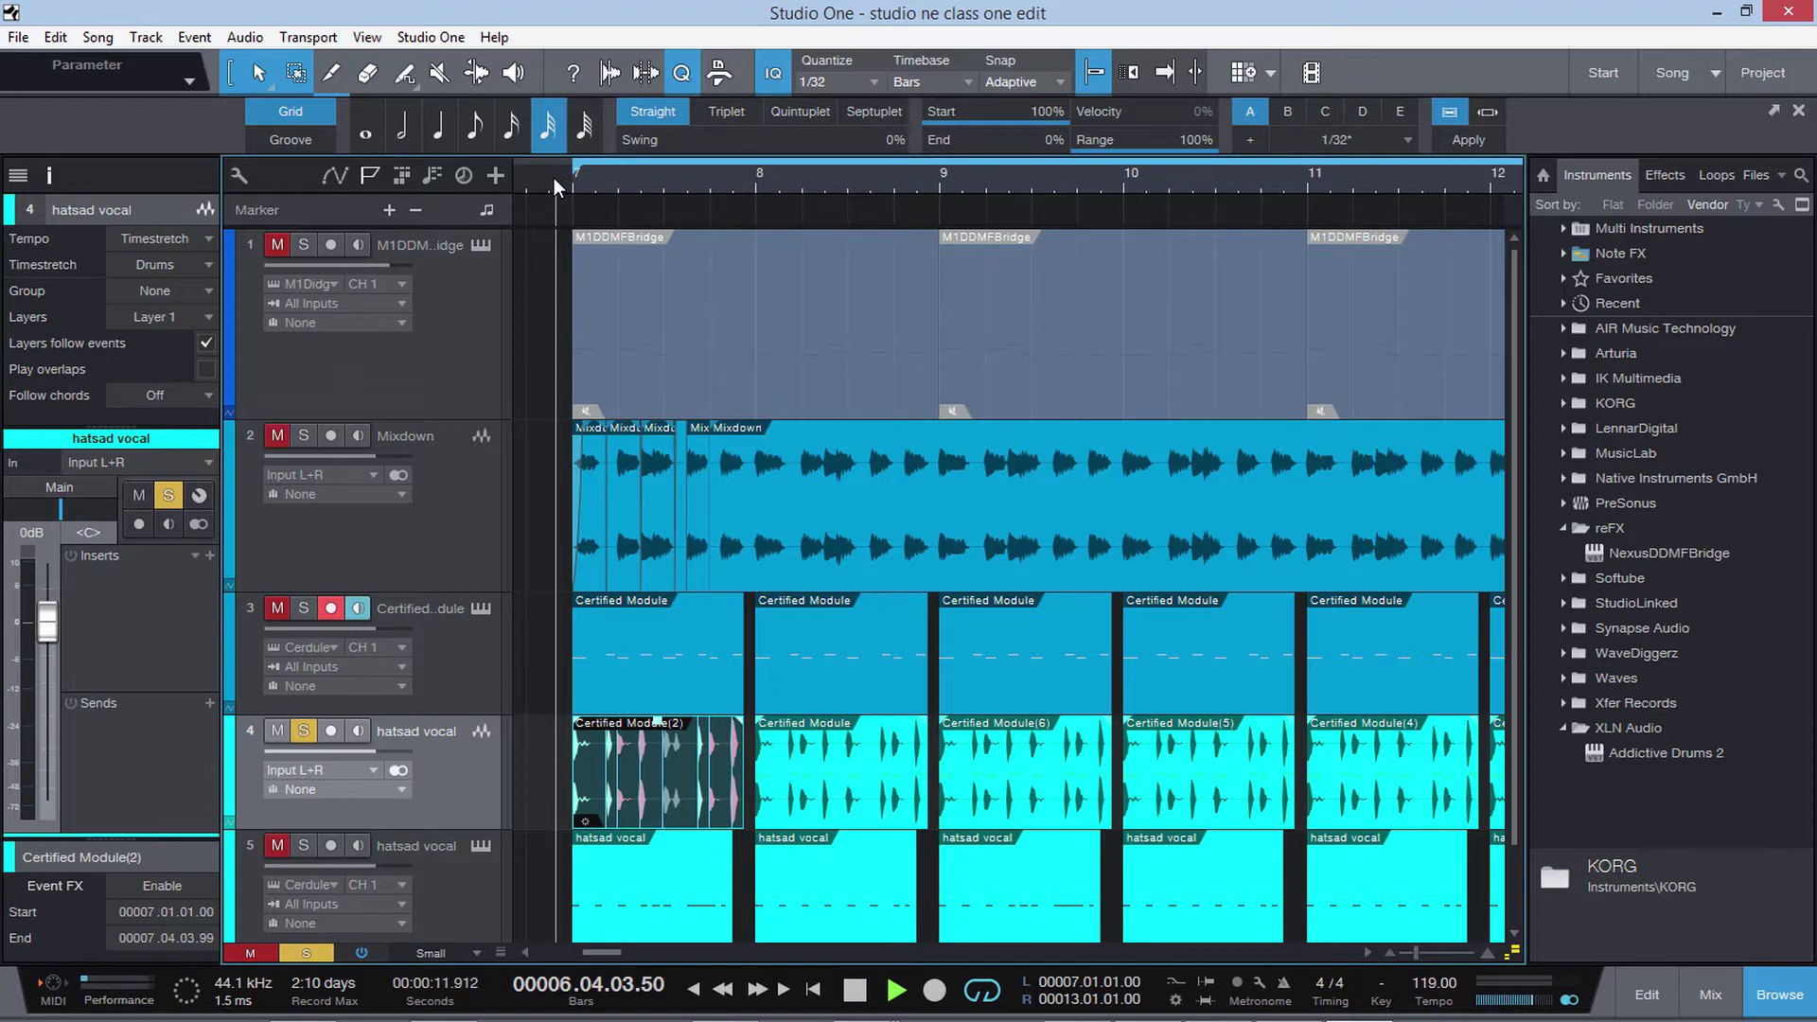
key(space)
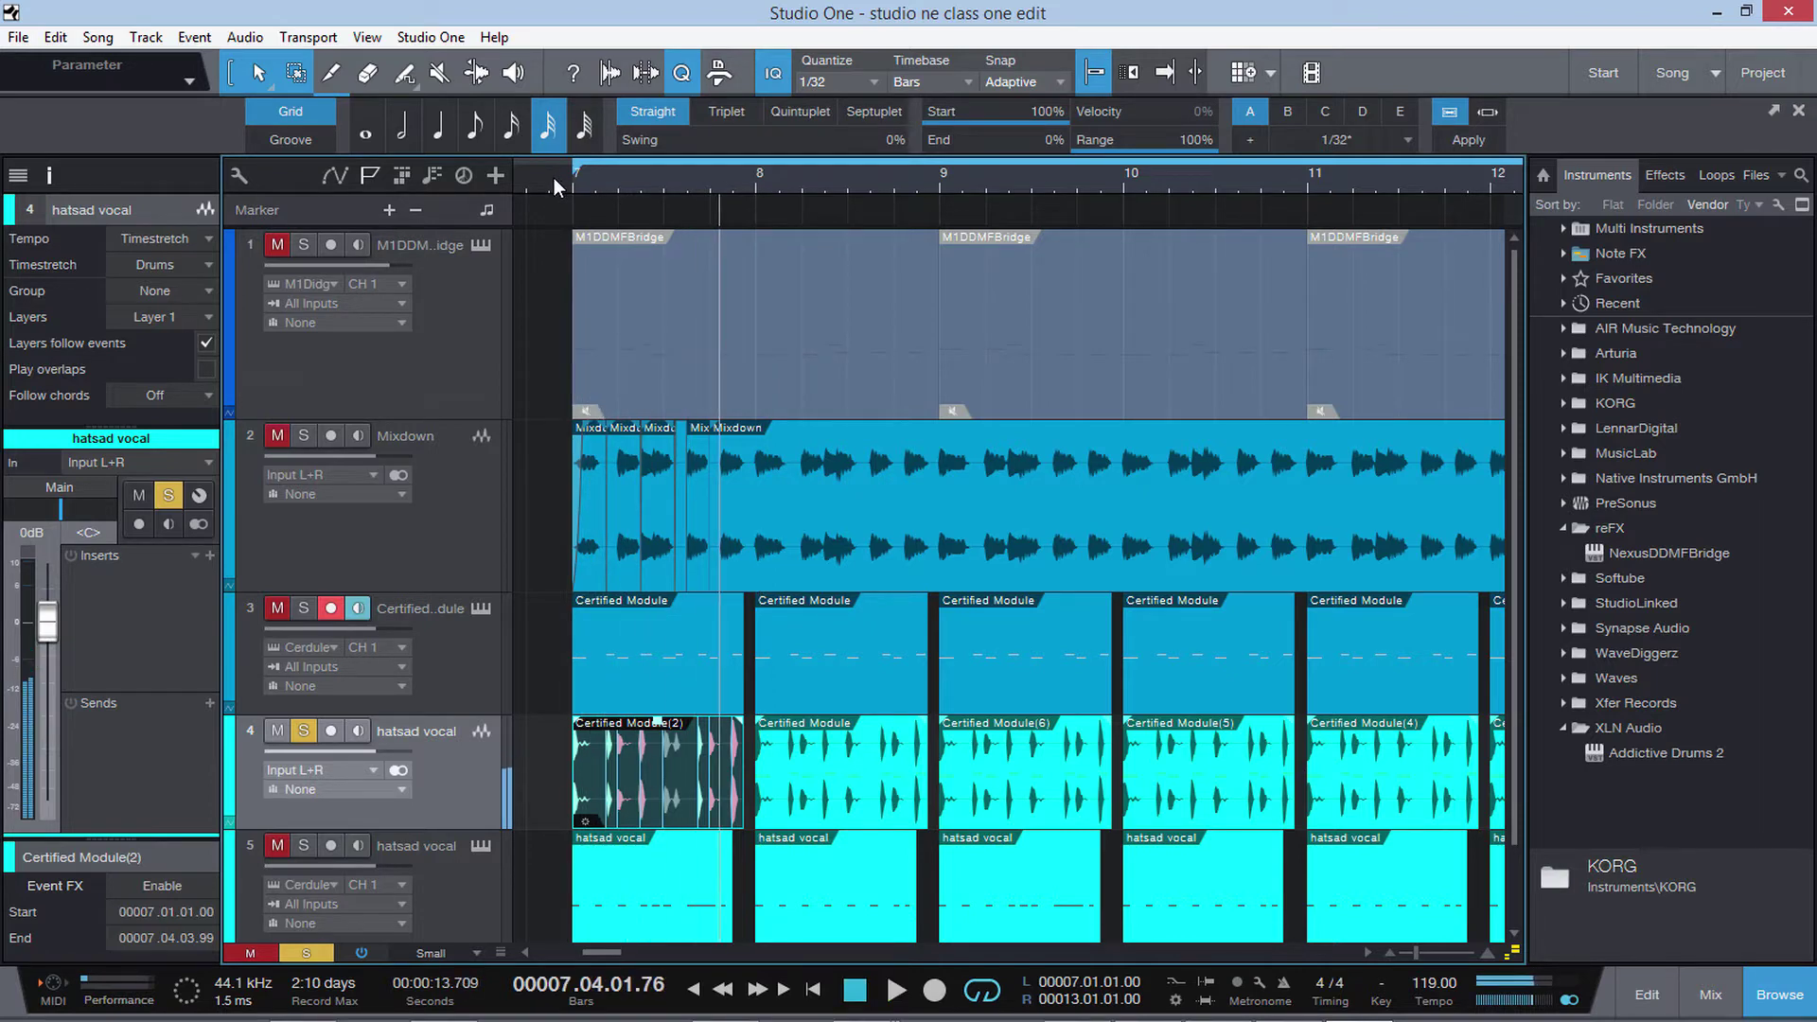
Step: Quantize the first rendered audio event to a 1/32 7:8 septuplet grid and play it from bar 7
click(864, 83)
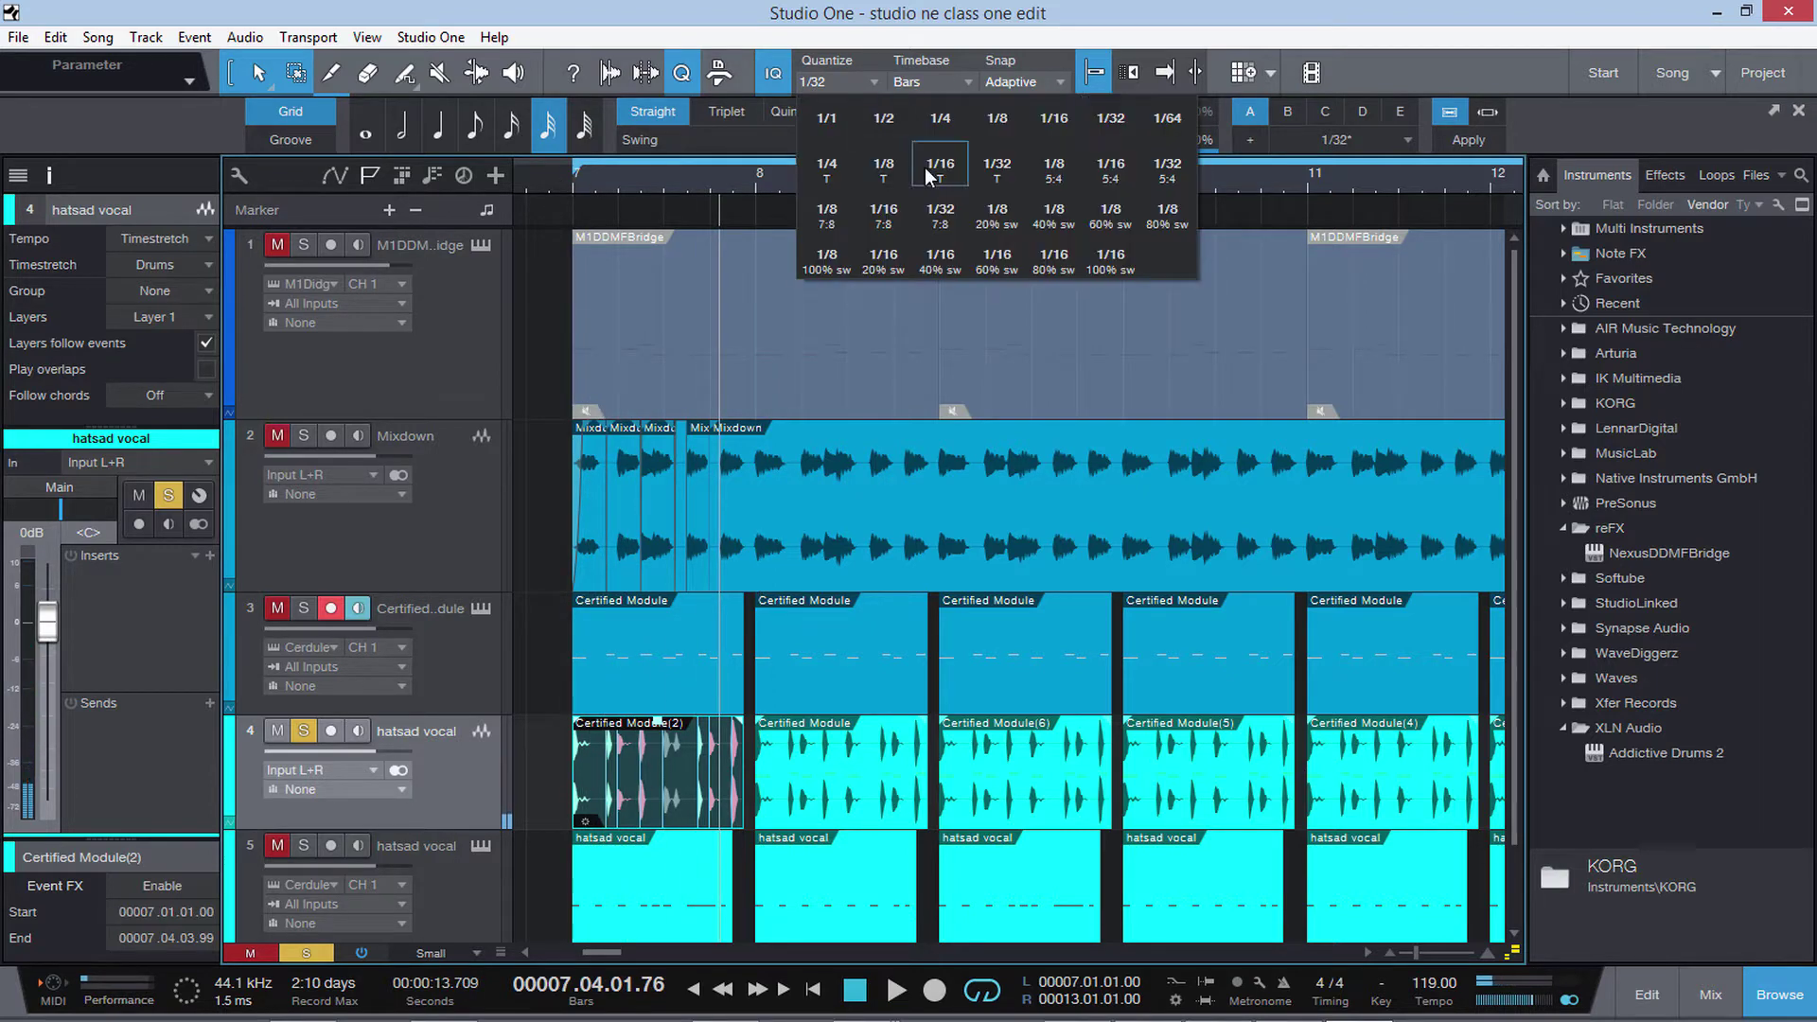
click(947, 207)
click(1466, 140)
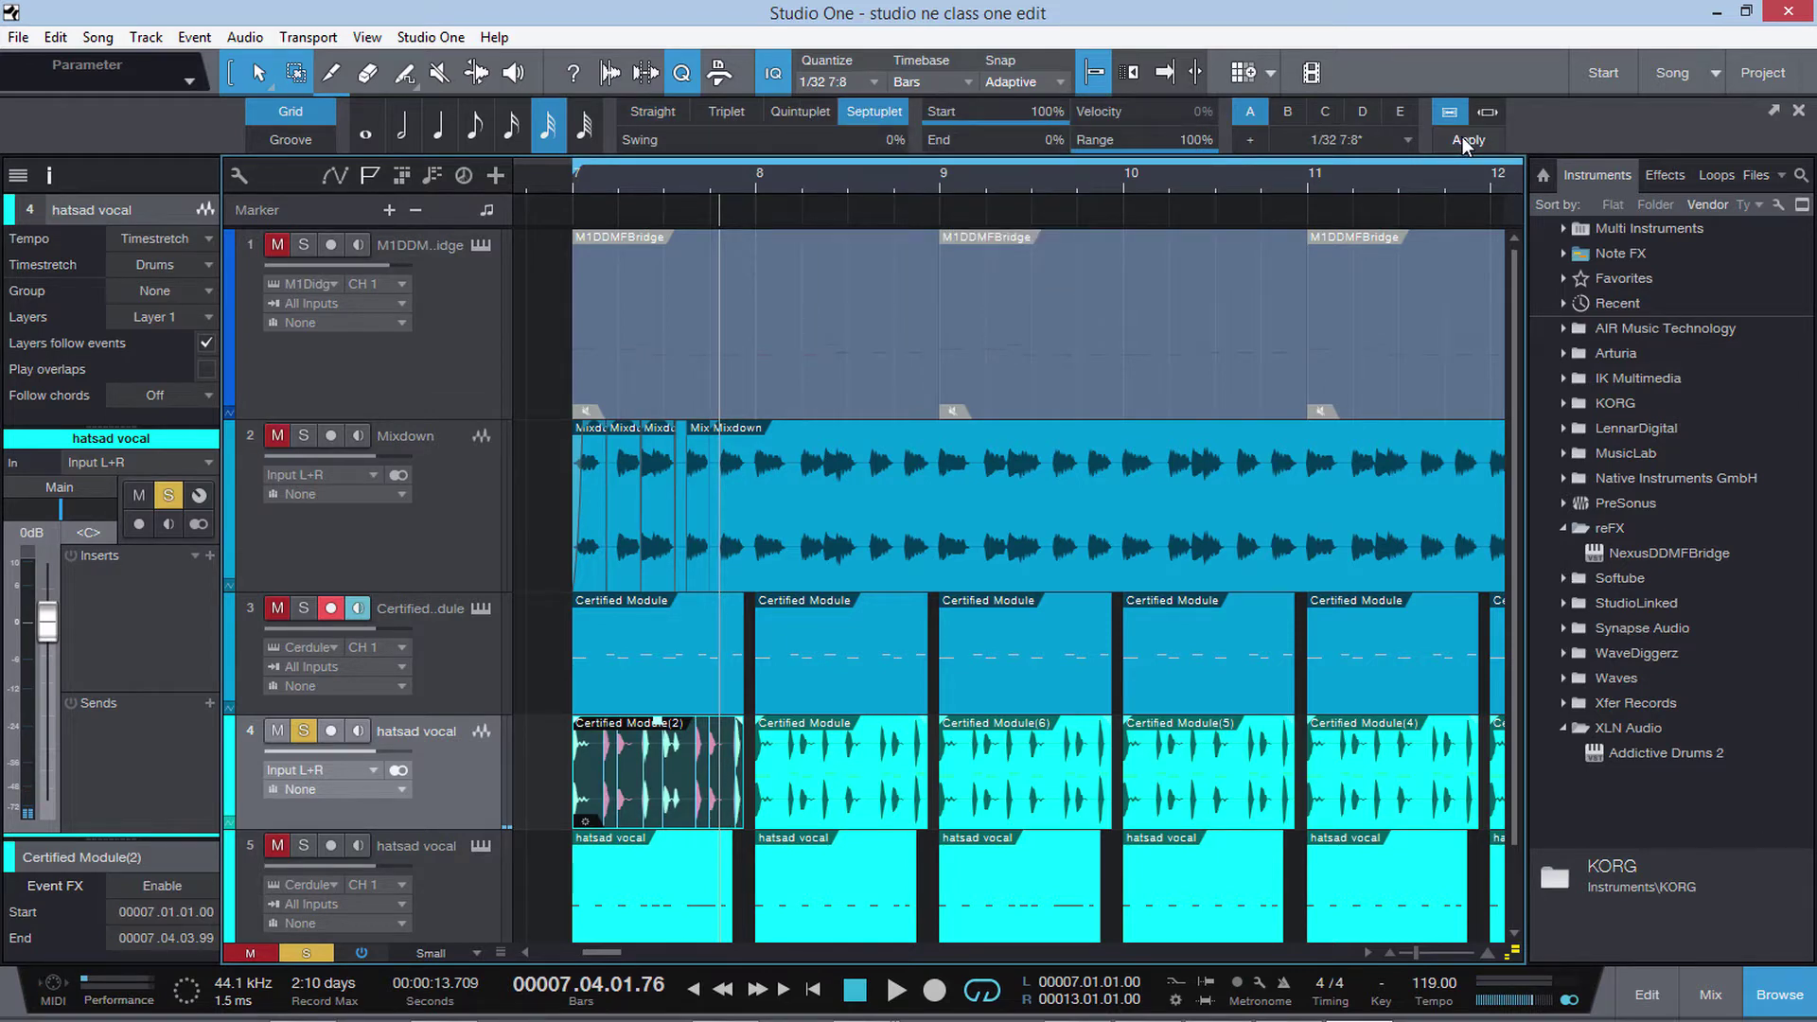
click(567, 180)
key(space)
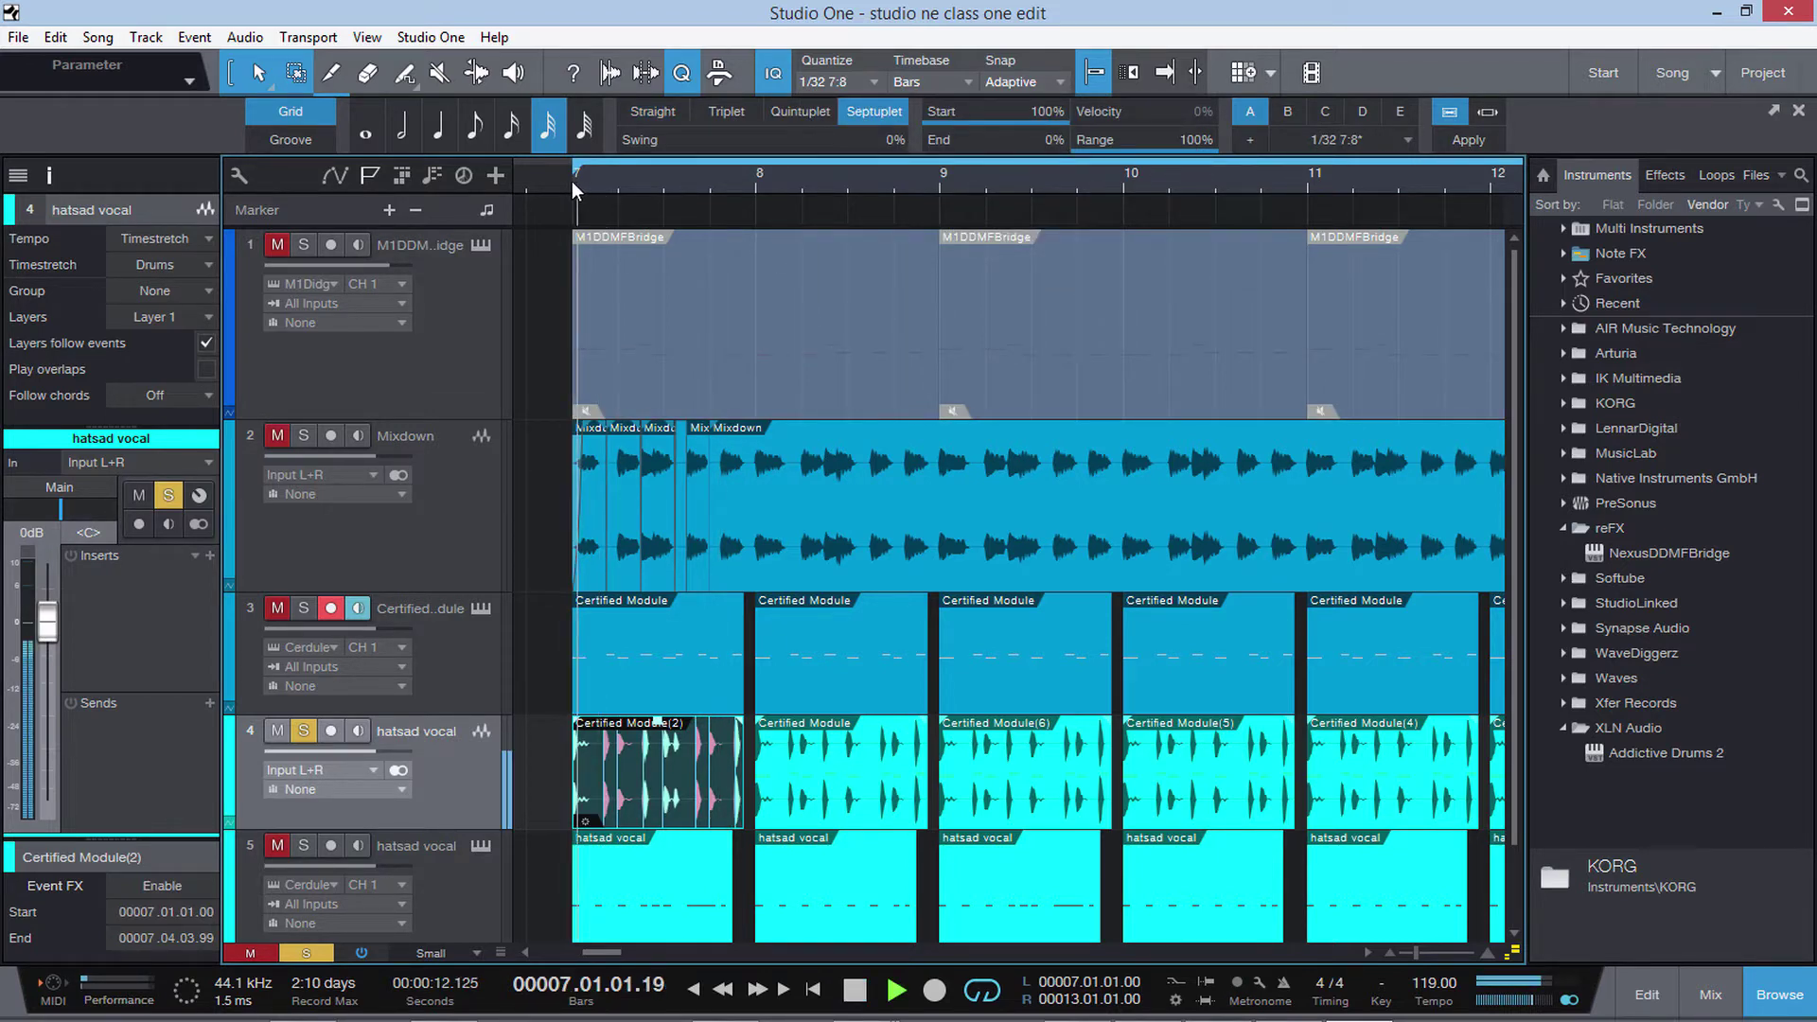
key(space)
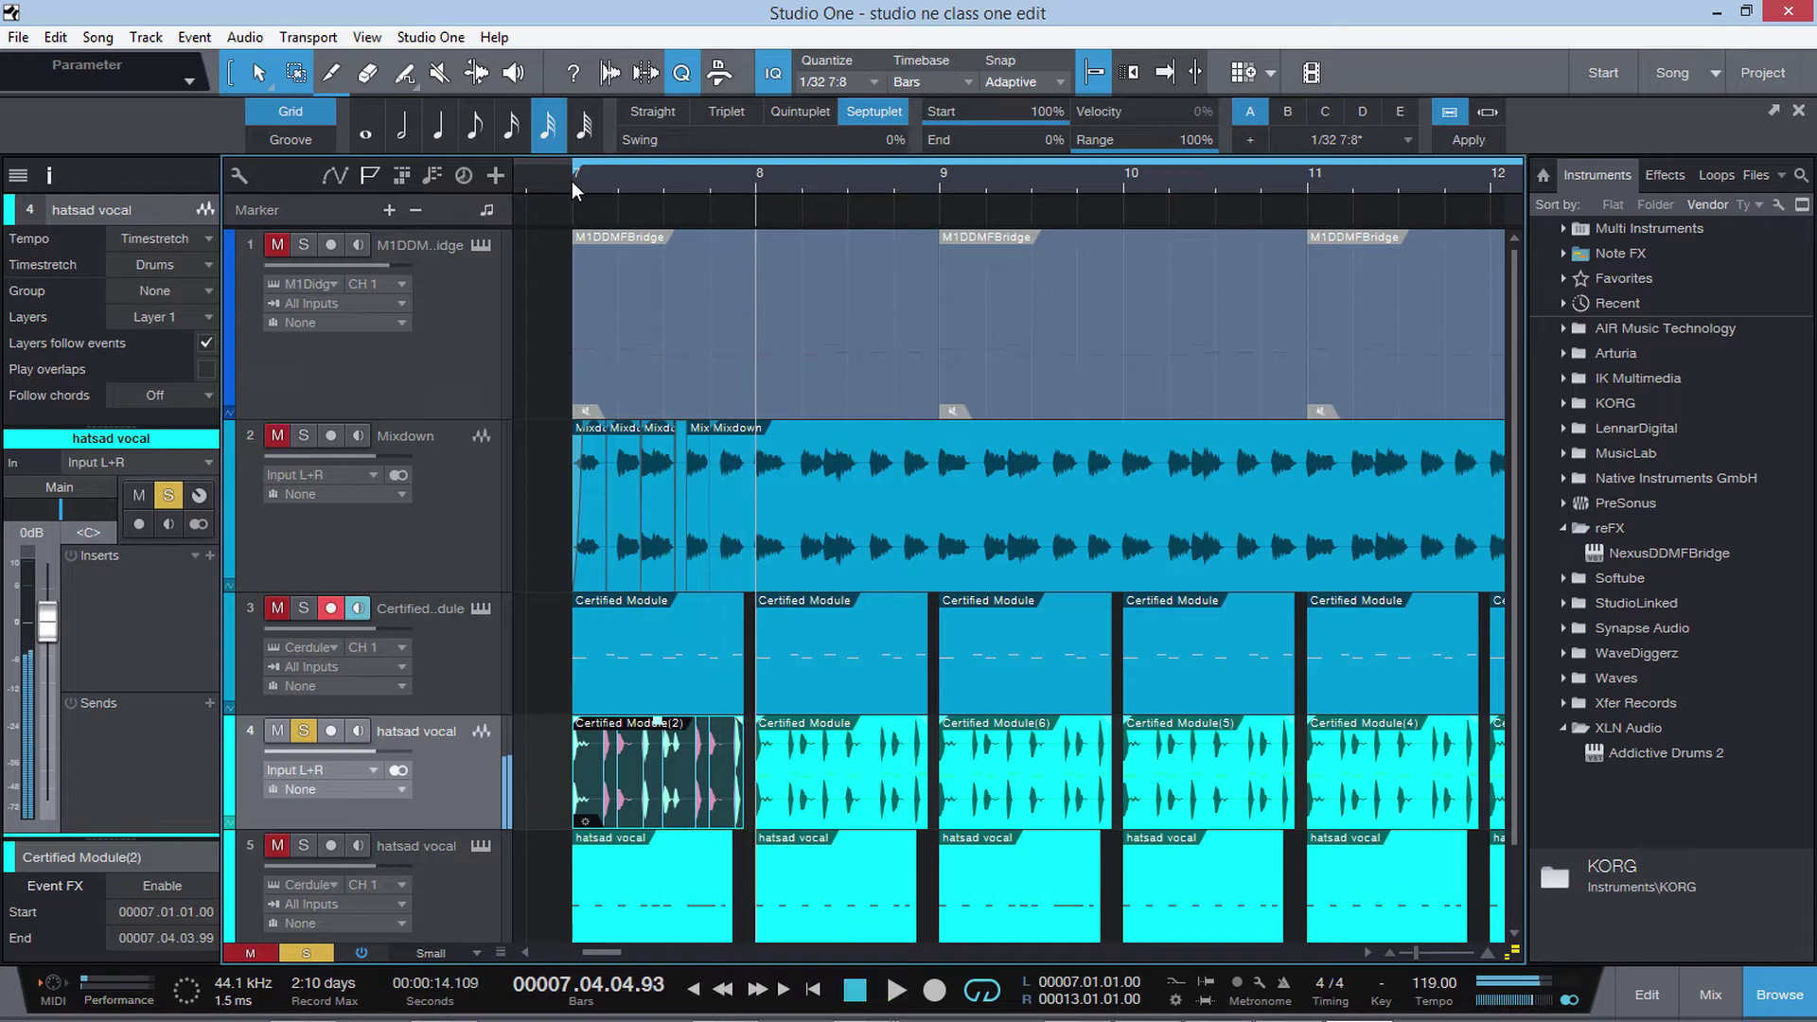
Step: Quantize the first rendered audio event to a 1/4 grid, play it from near bar 7 and hide the quantize settings
click(855, 84)
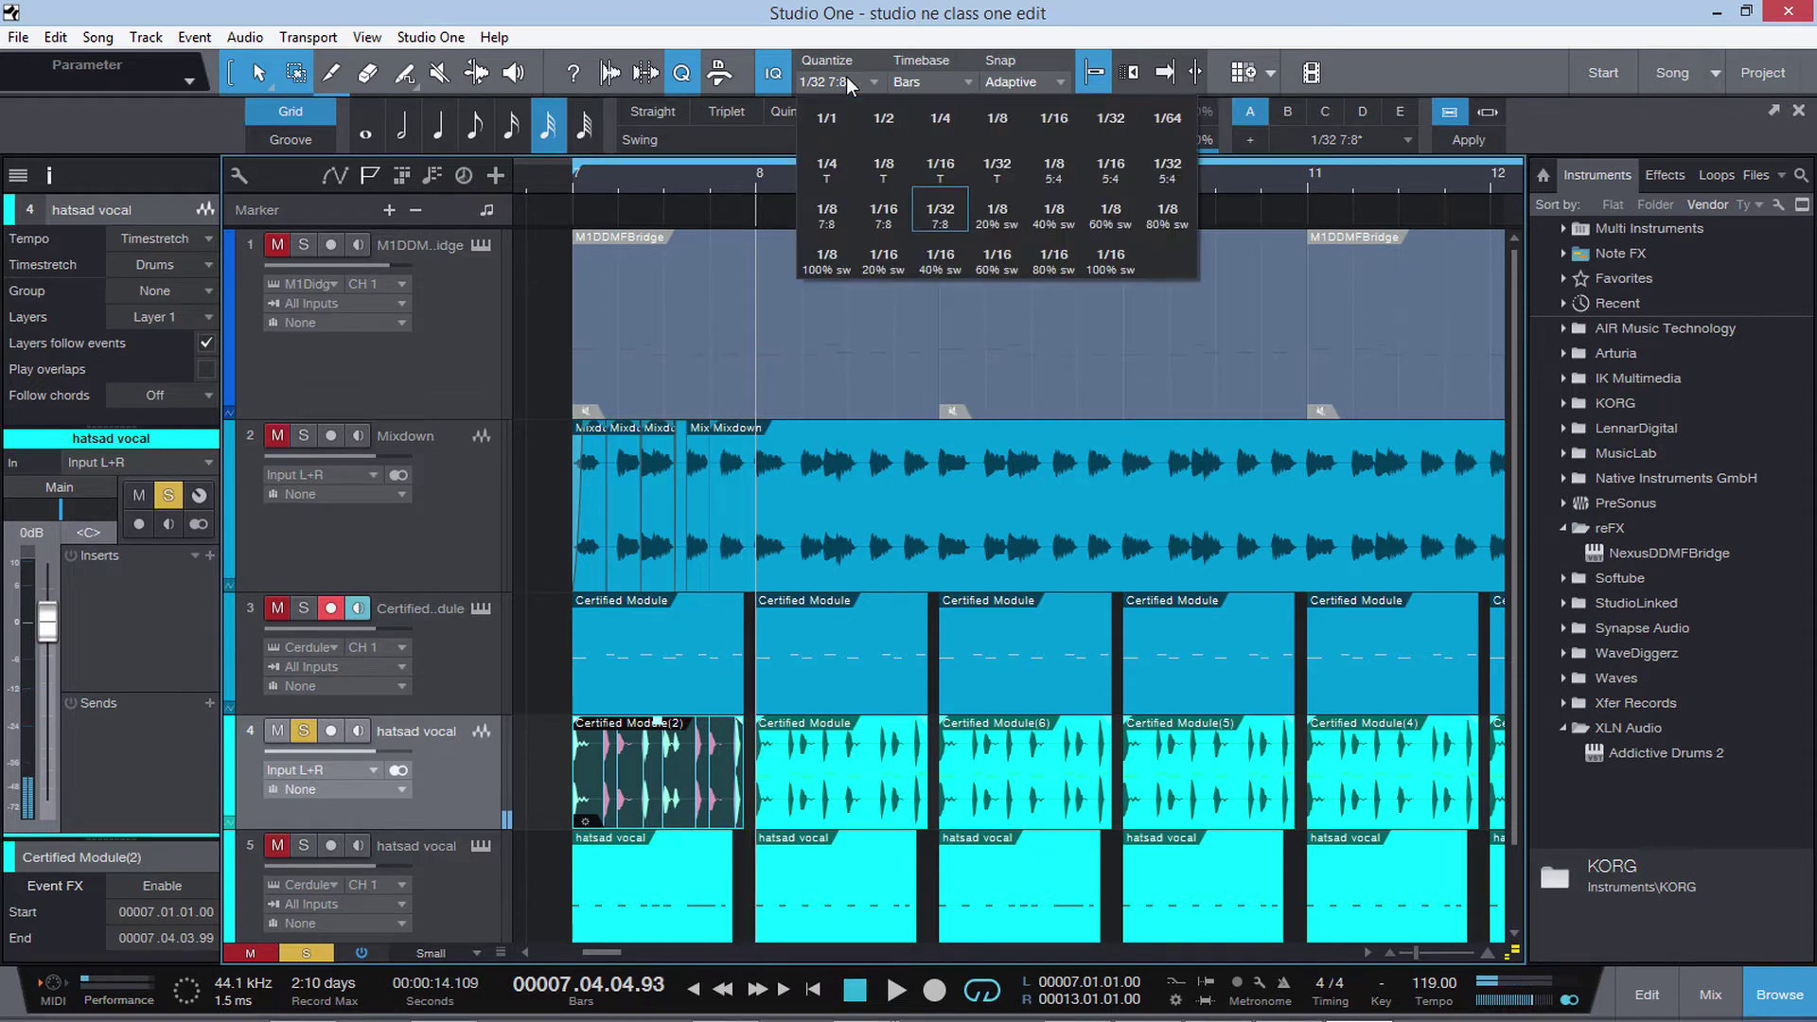
click(995, 118)
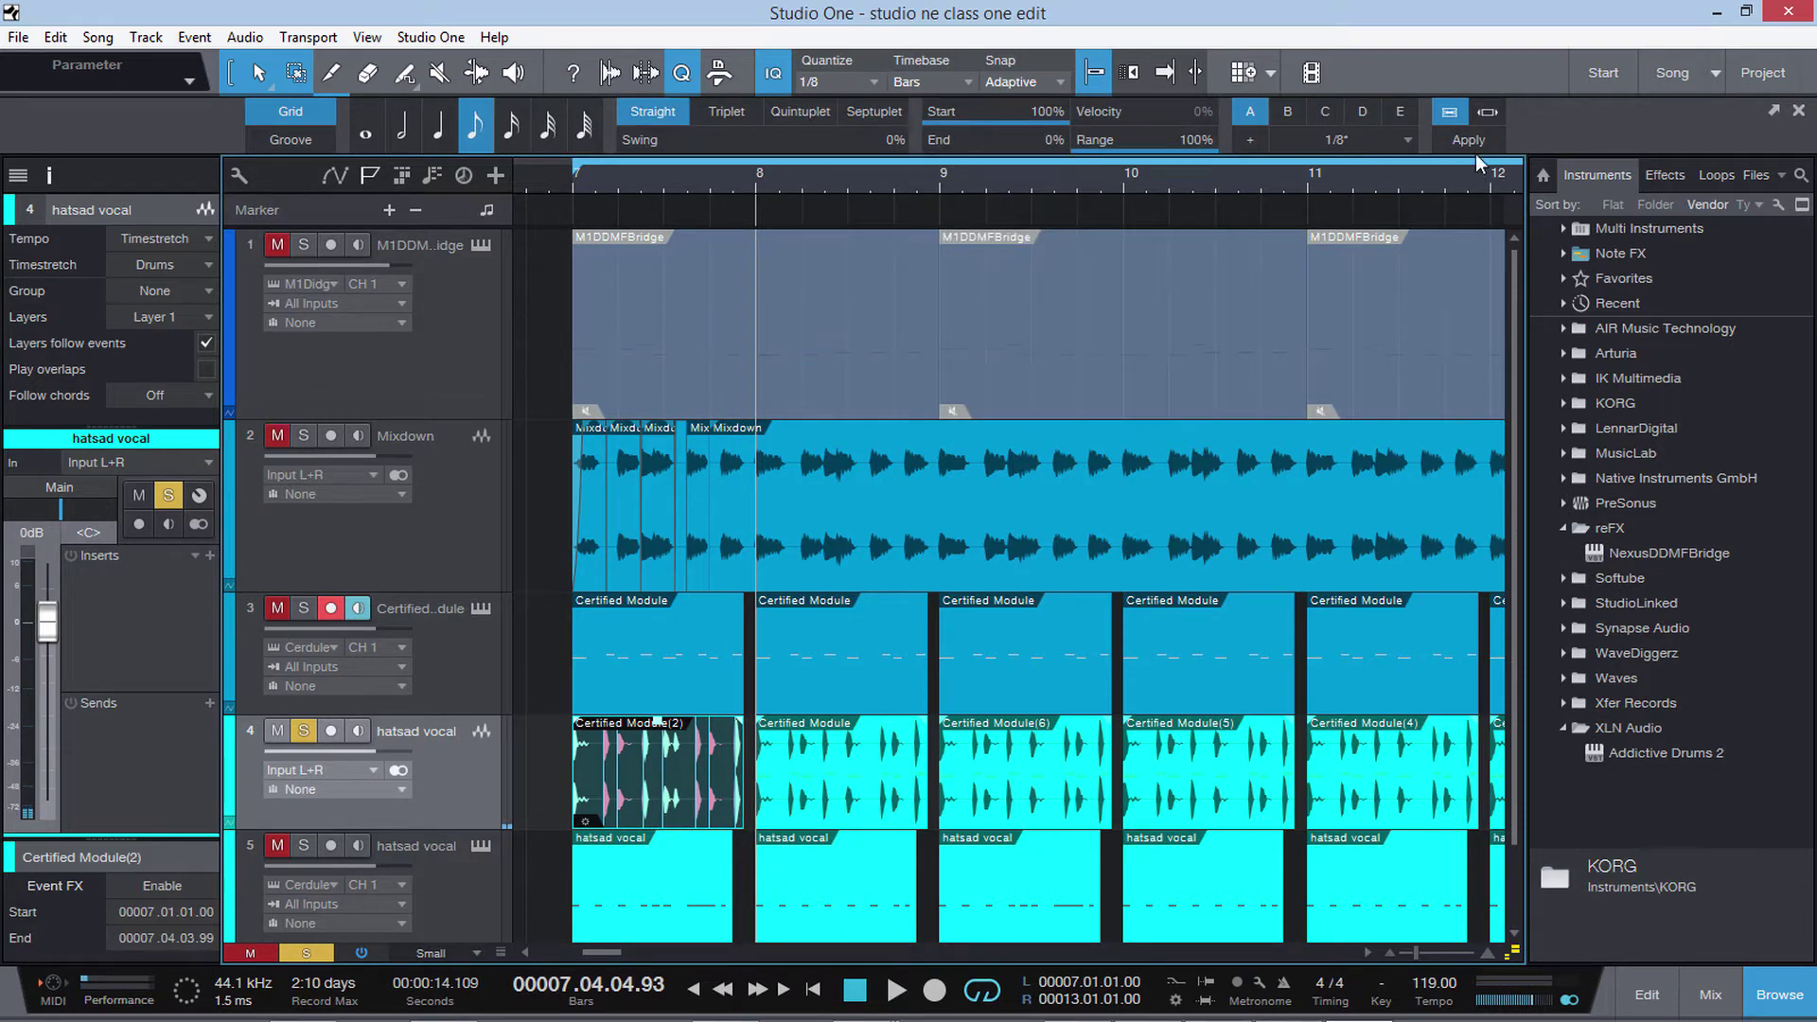
click(869, 83)
click(937, 118)
click(1464, 149)
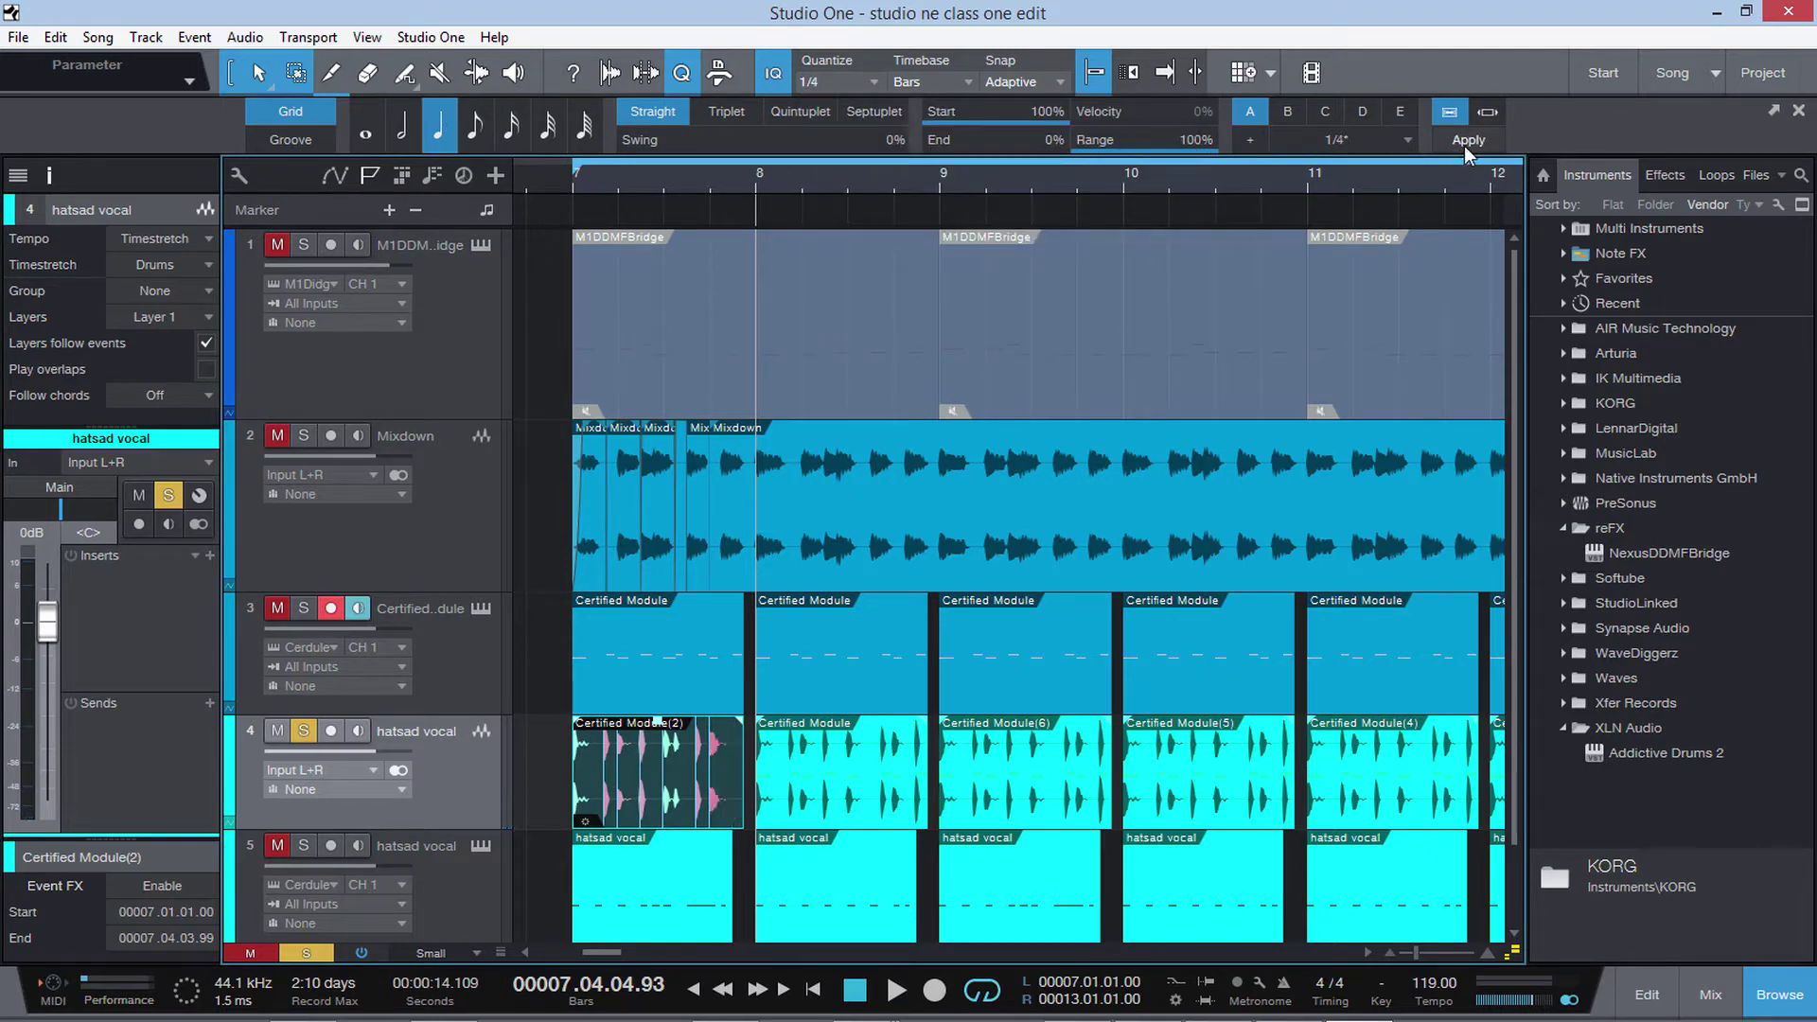
click(595, 180)
key(space)
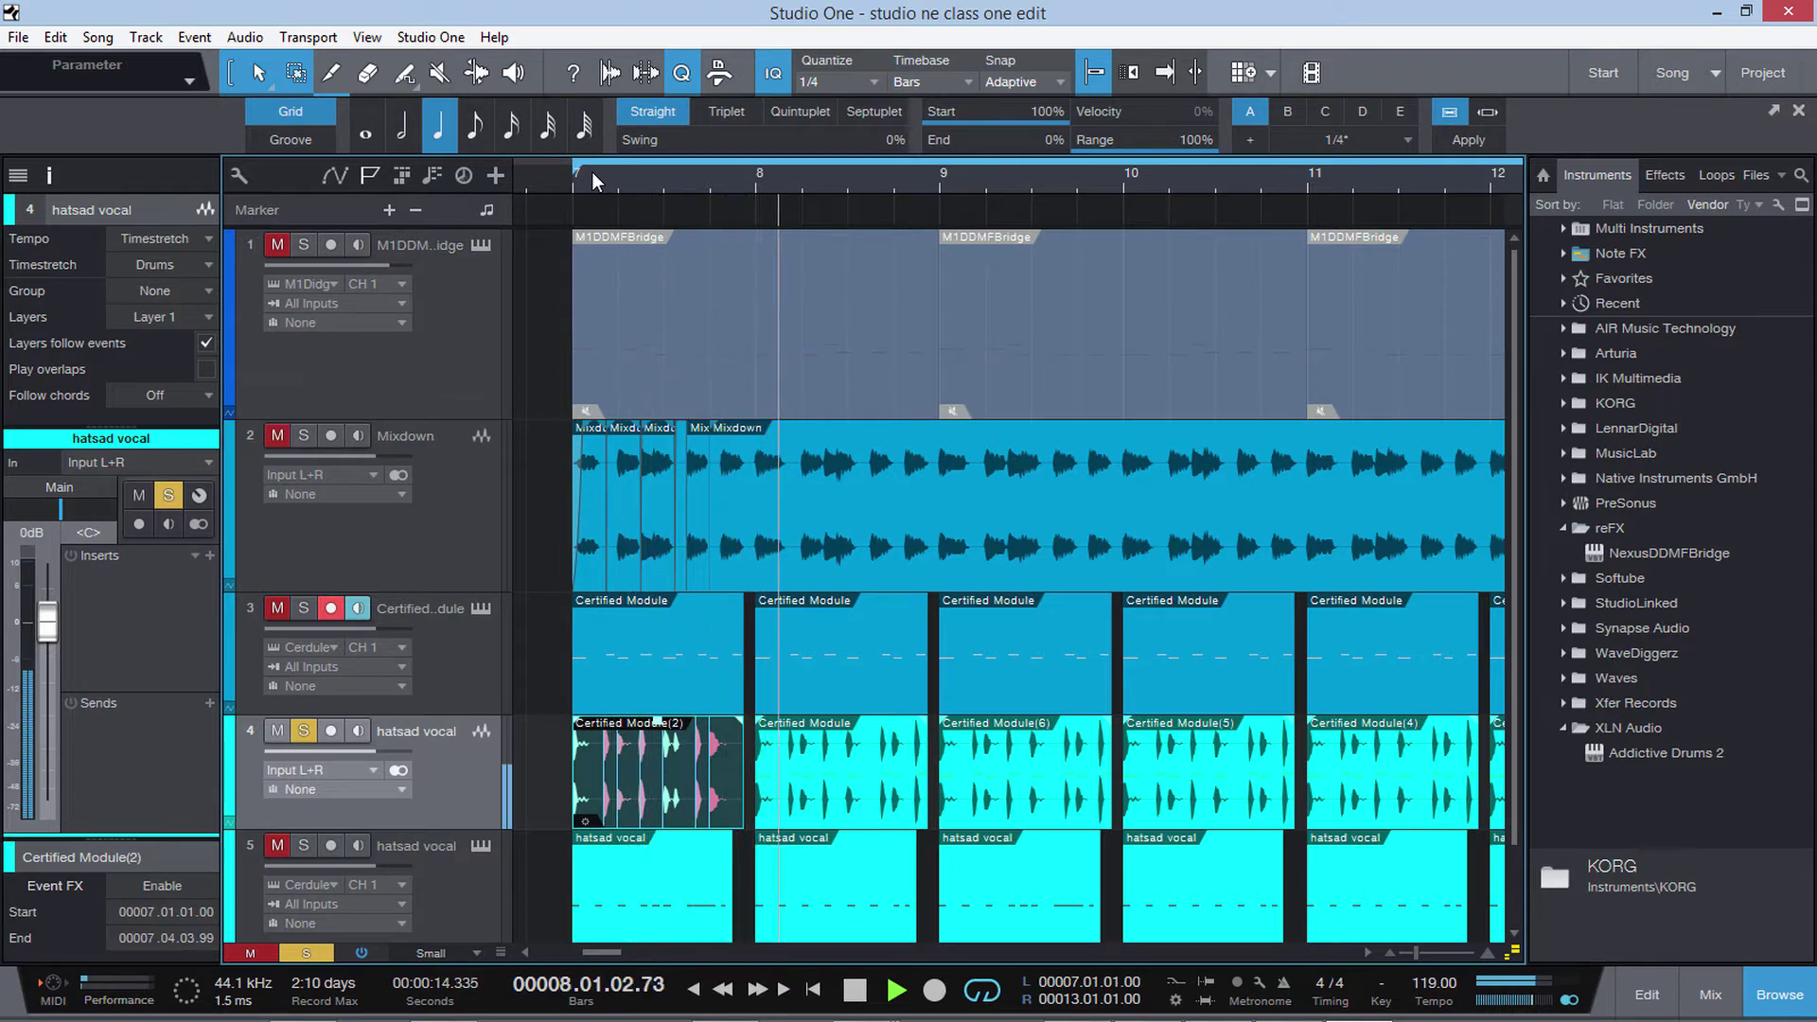
key(space)
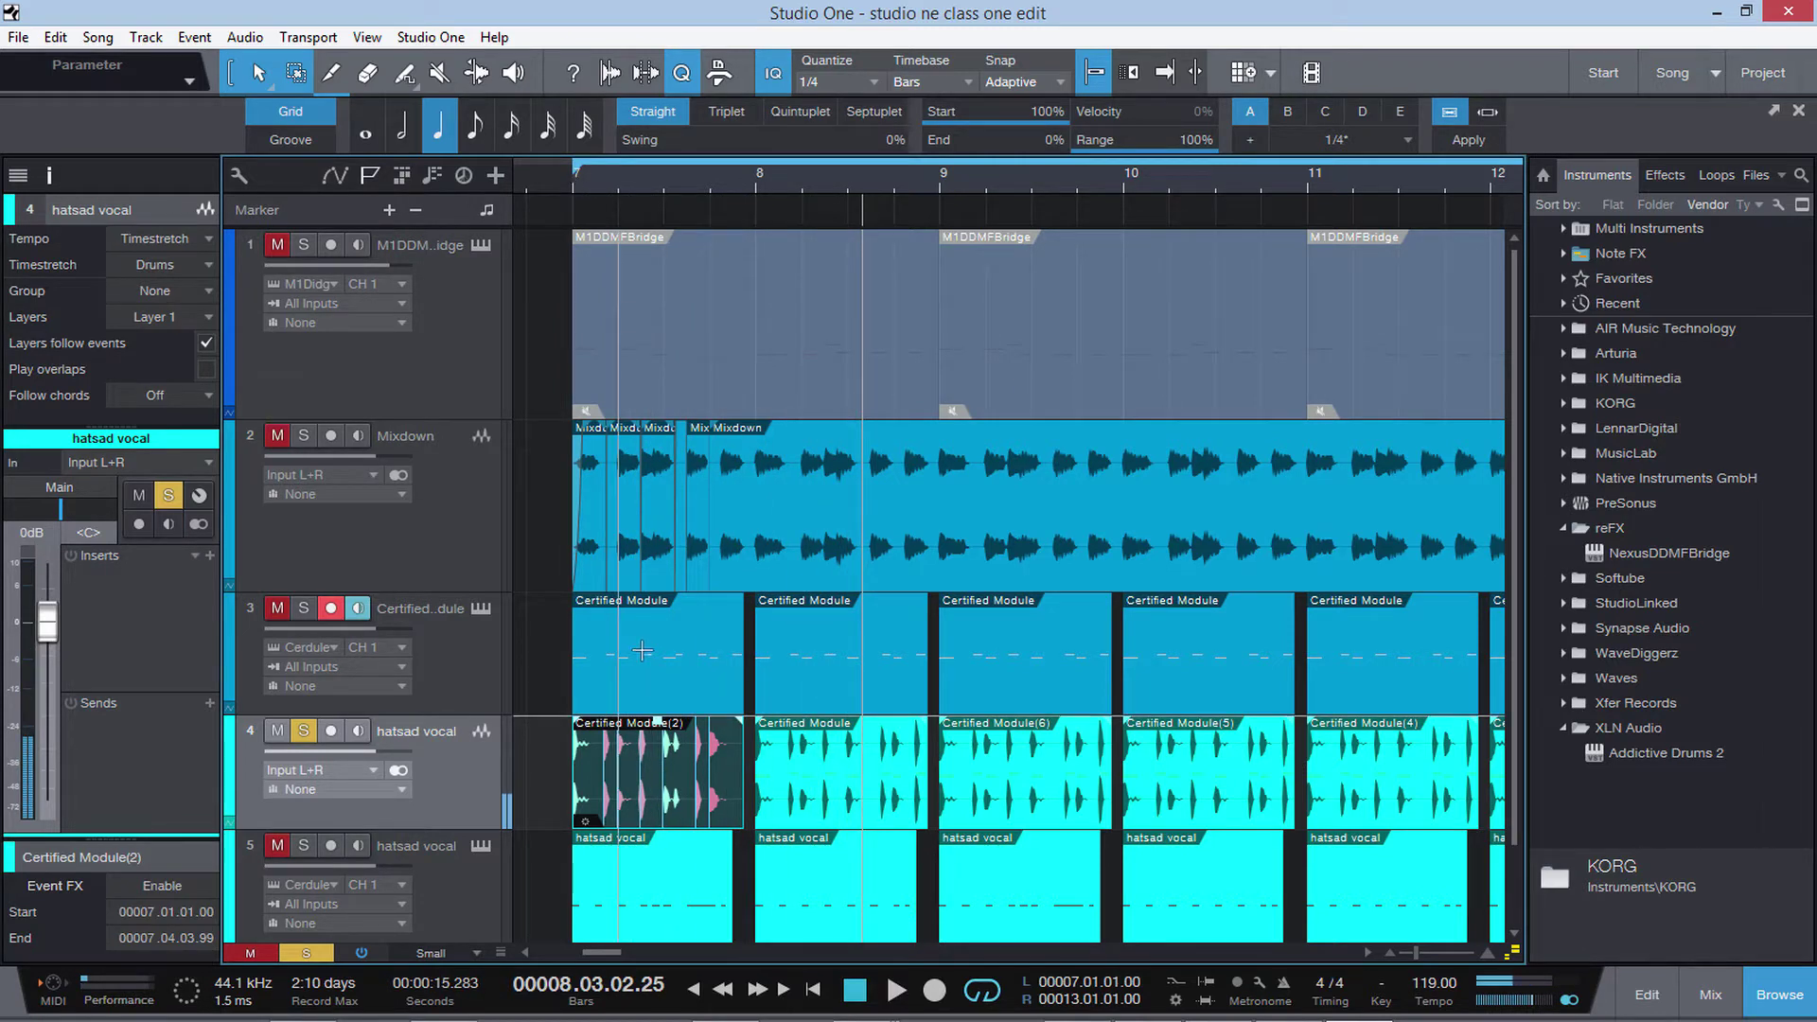
click(780, 74)
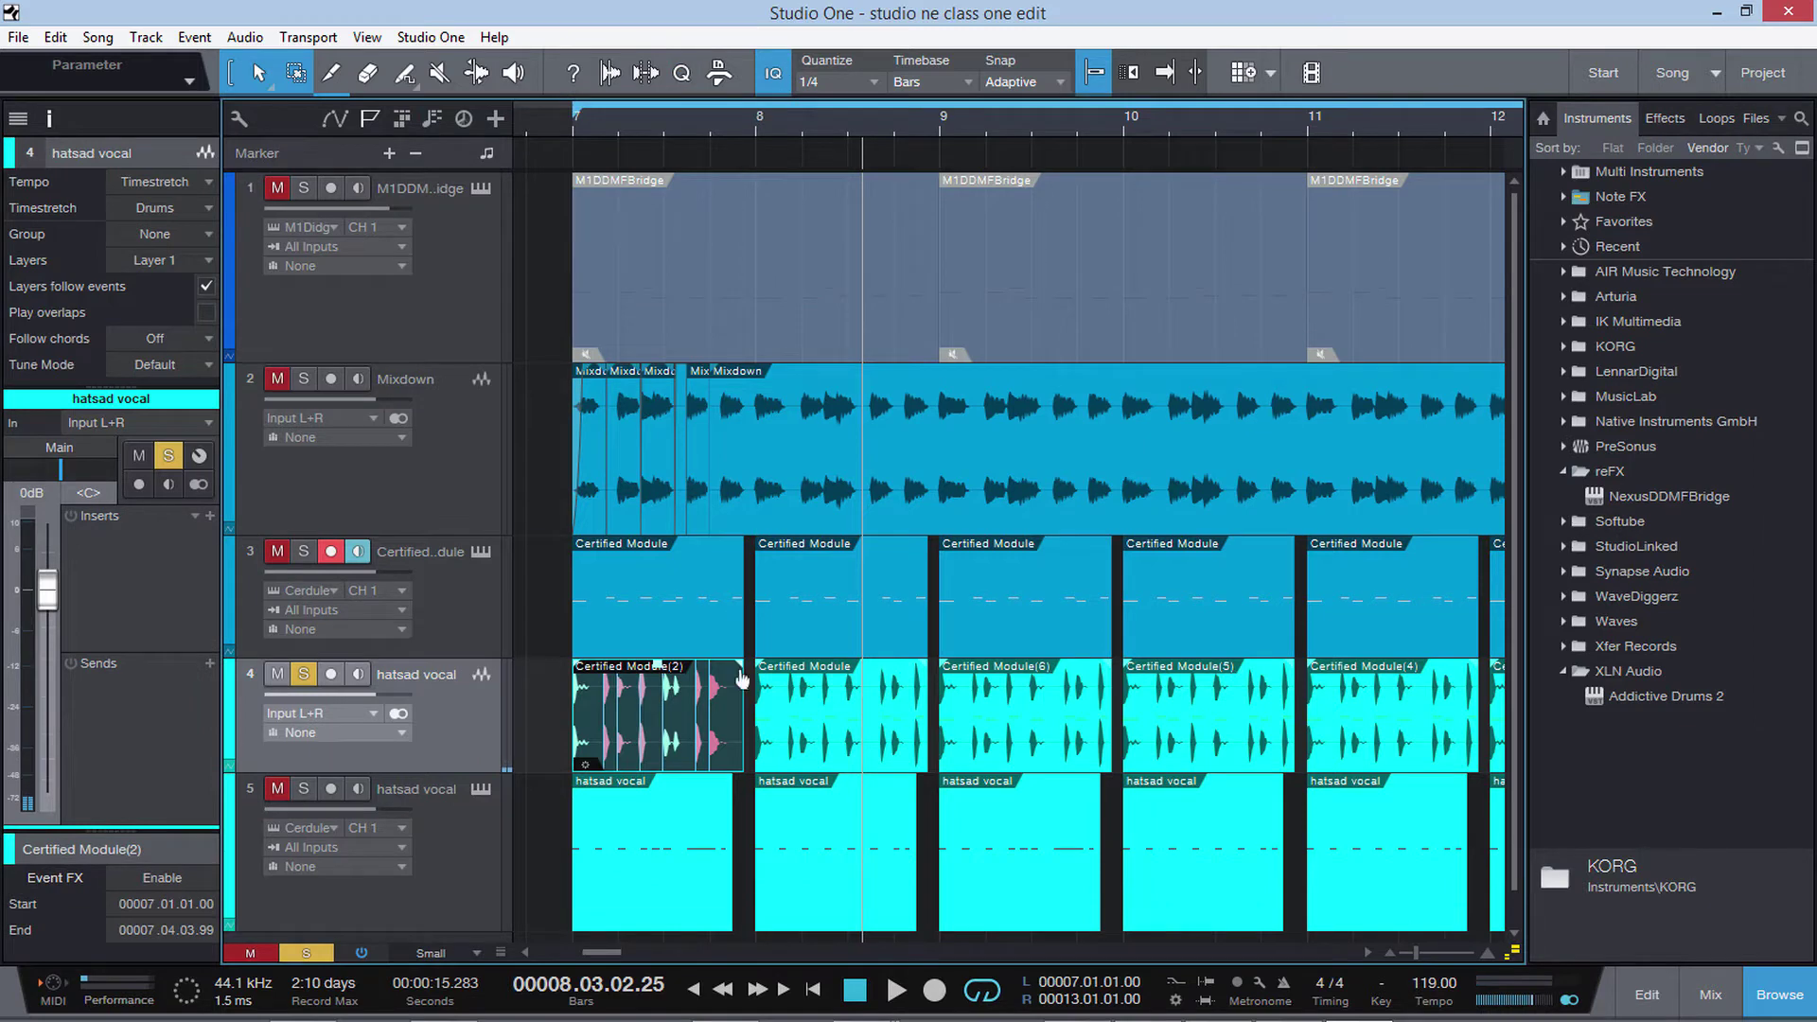
right_click(660, 757)
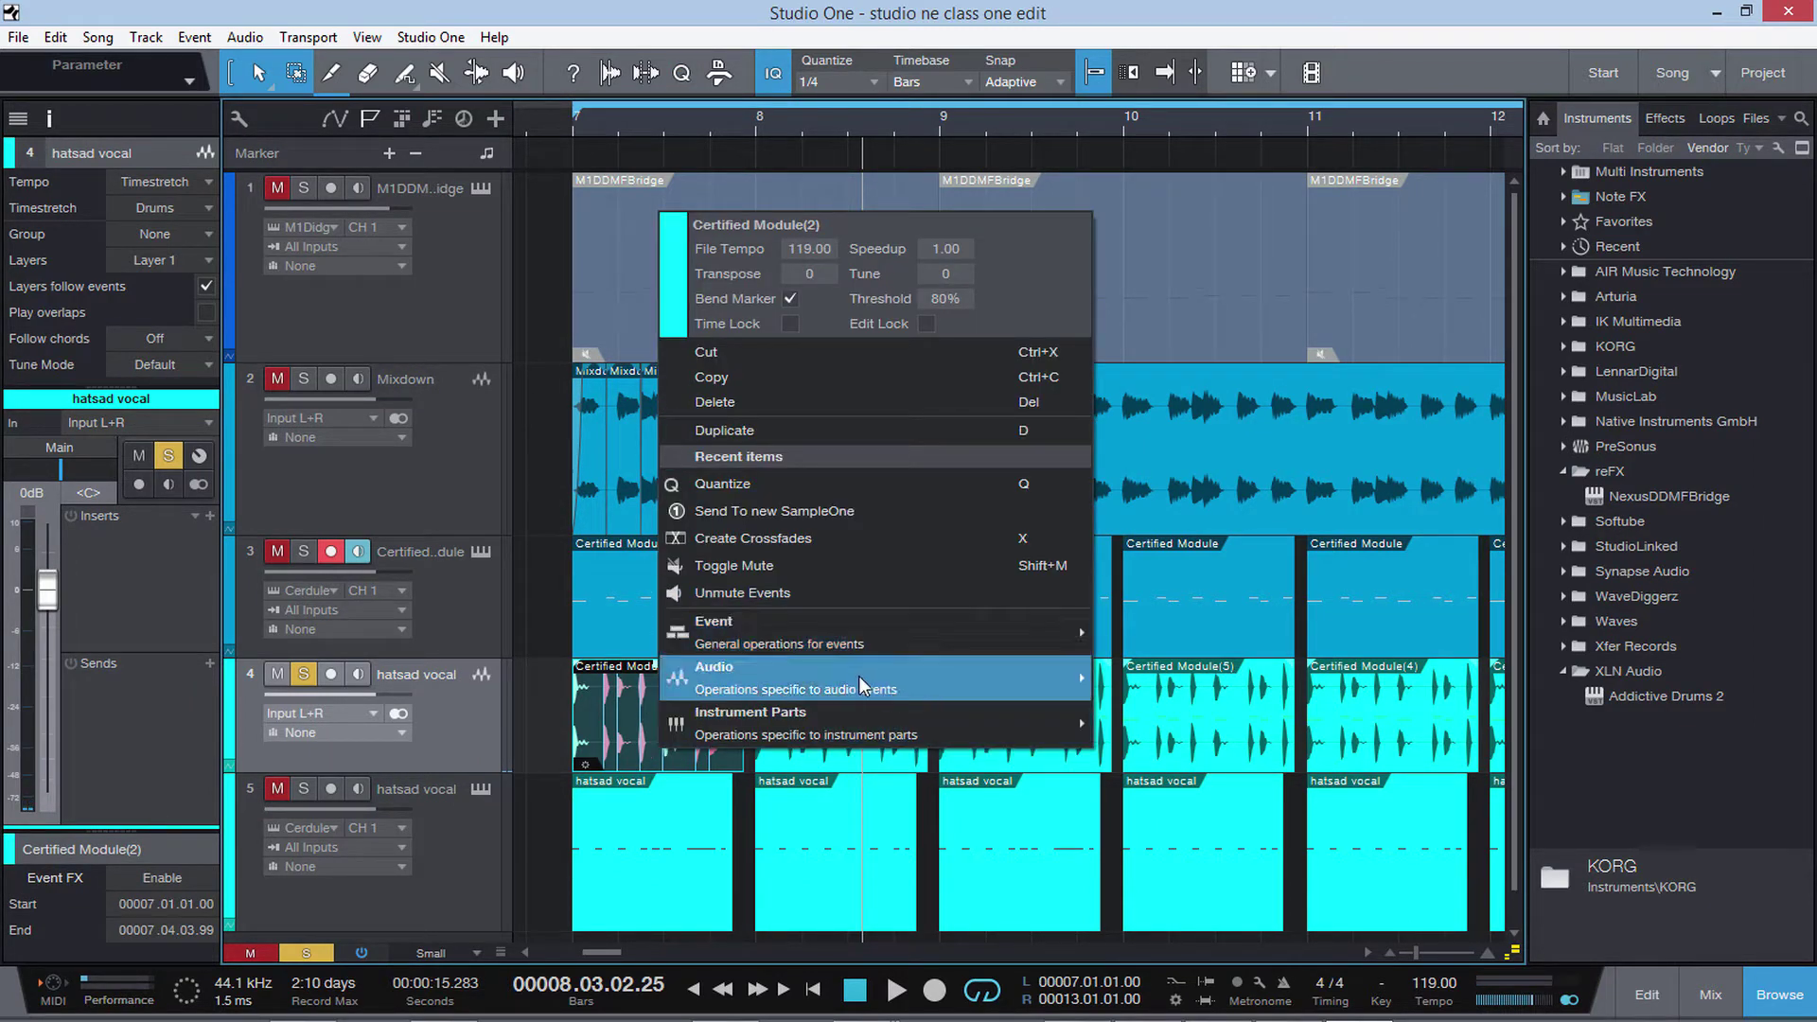
mouse_move(865, 690)
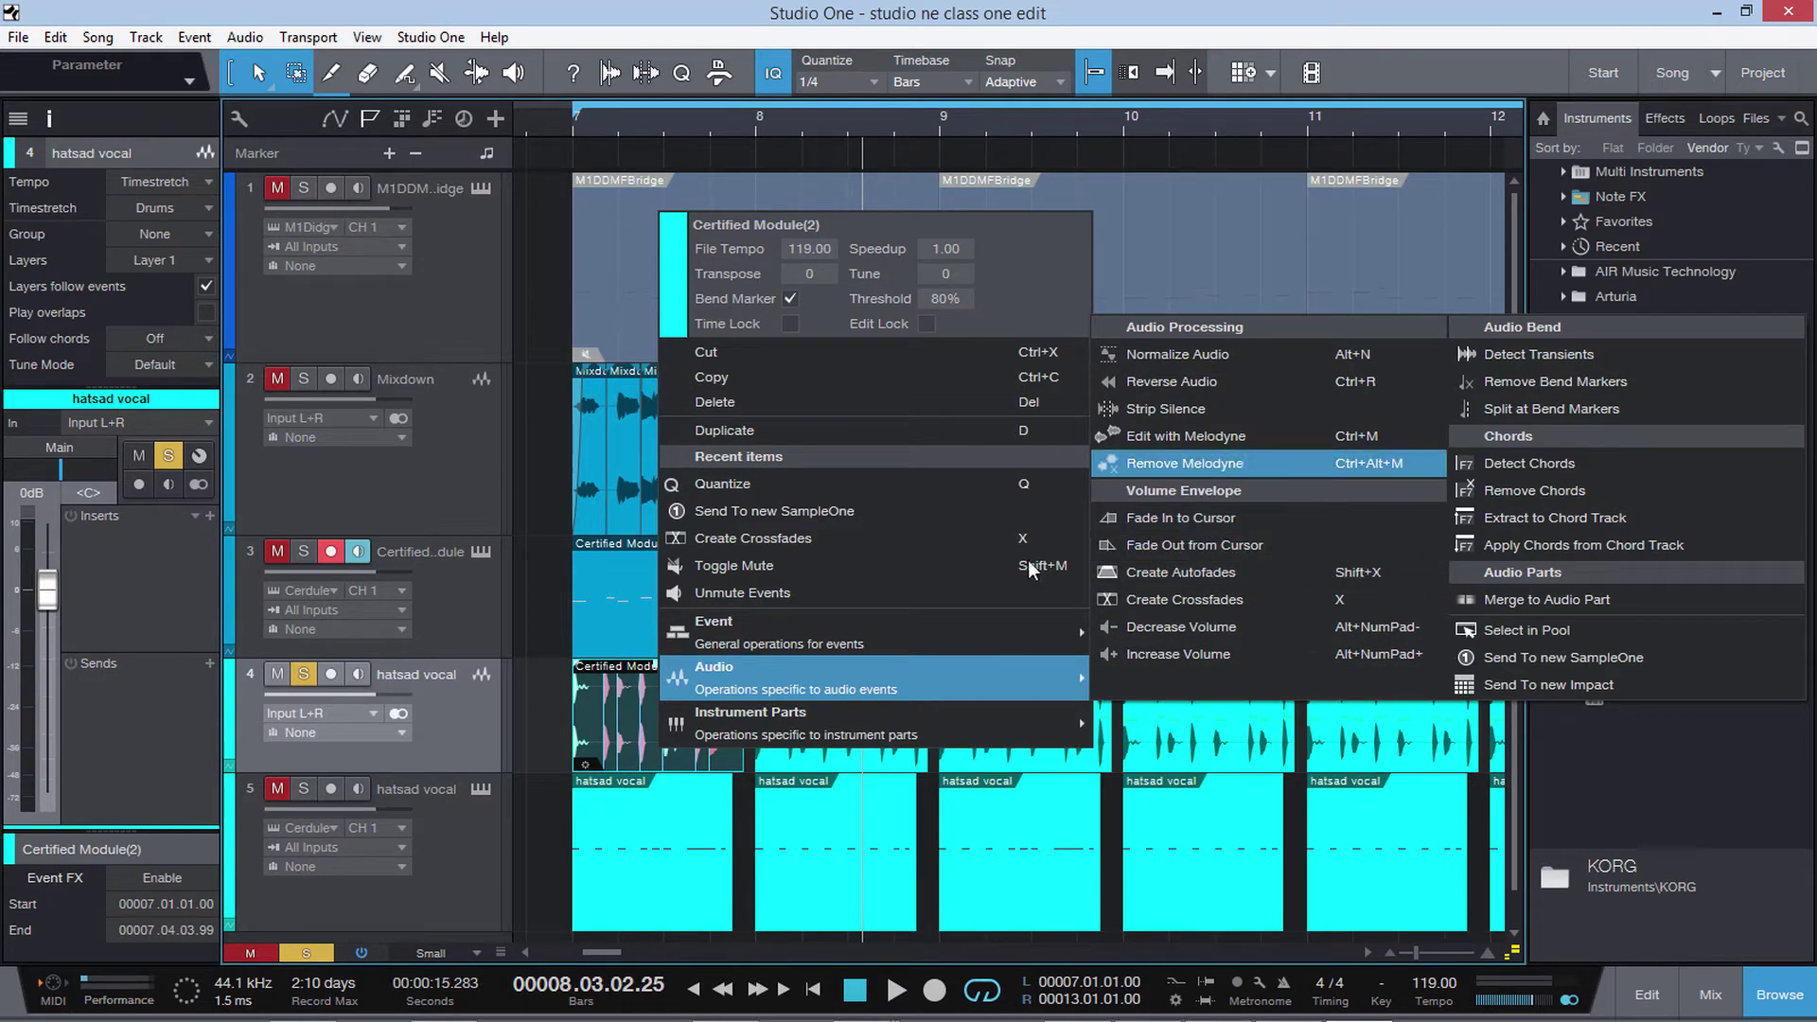
click(443, 740)
Step: Open the rendered audio event at bar 8 in Melodyne, play it there and close the editor
click(842, 752)
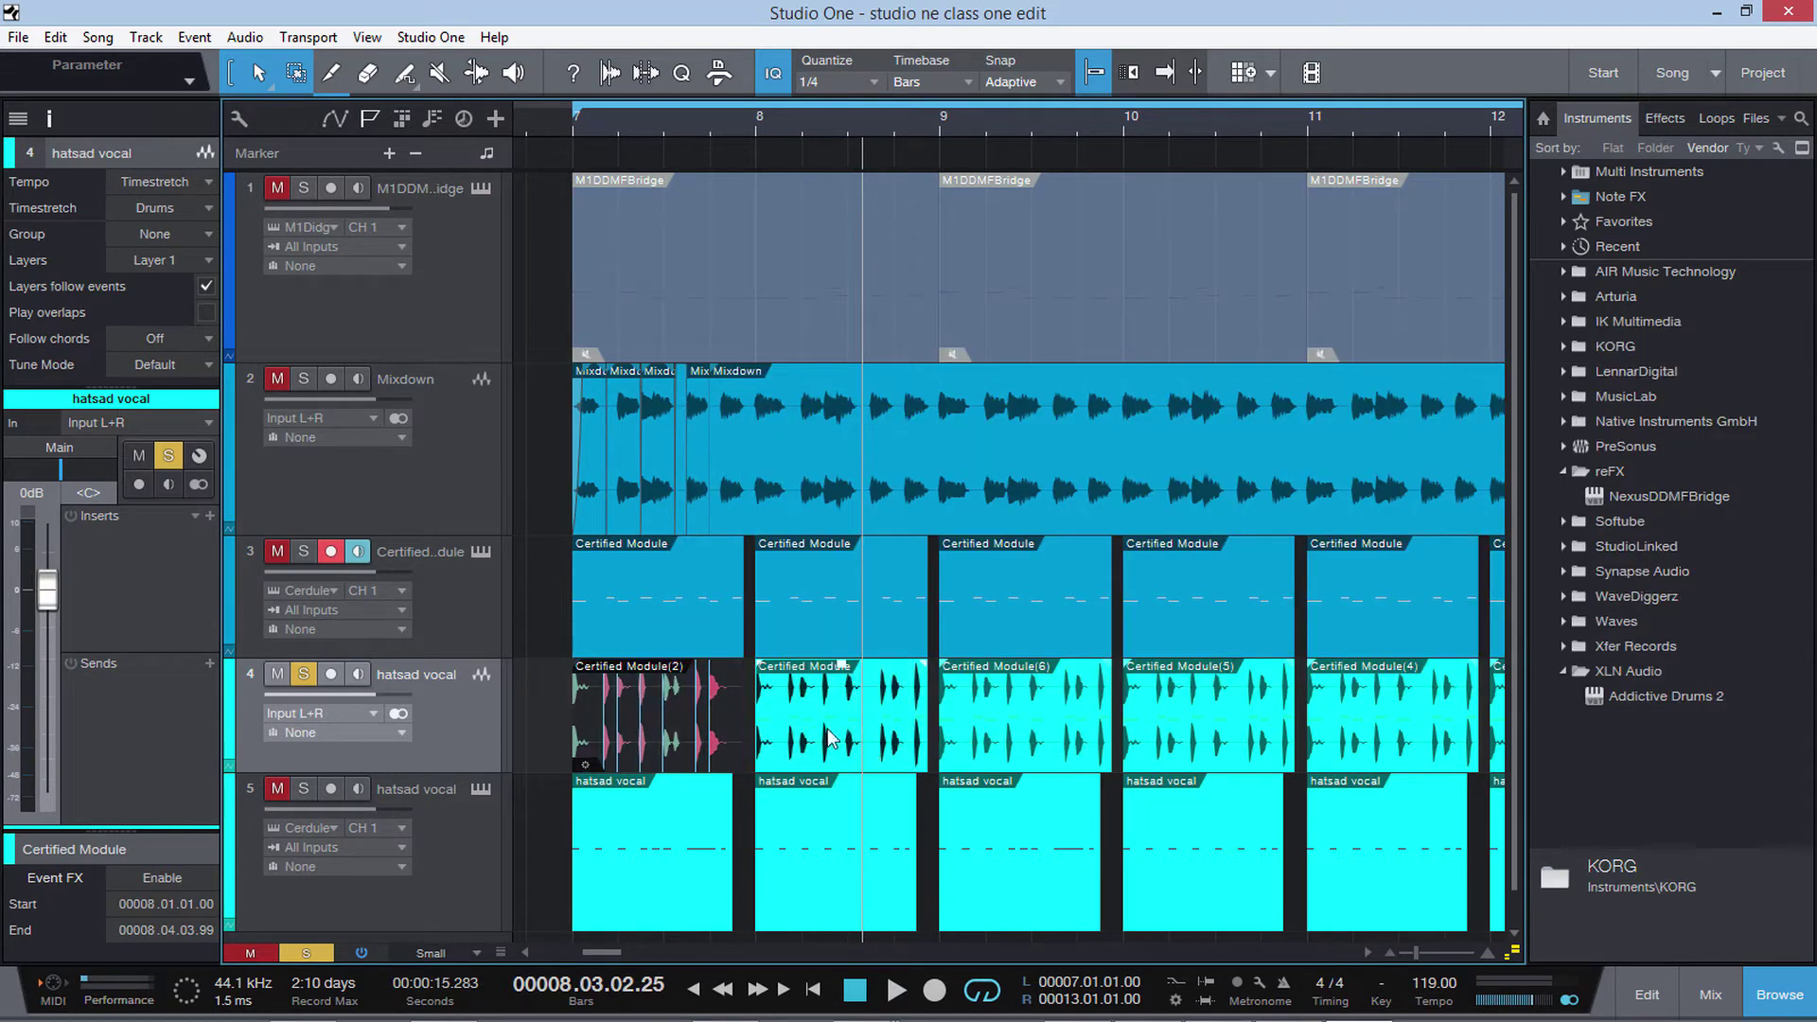
right_click(829, 736)
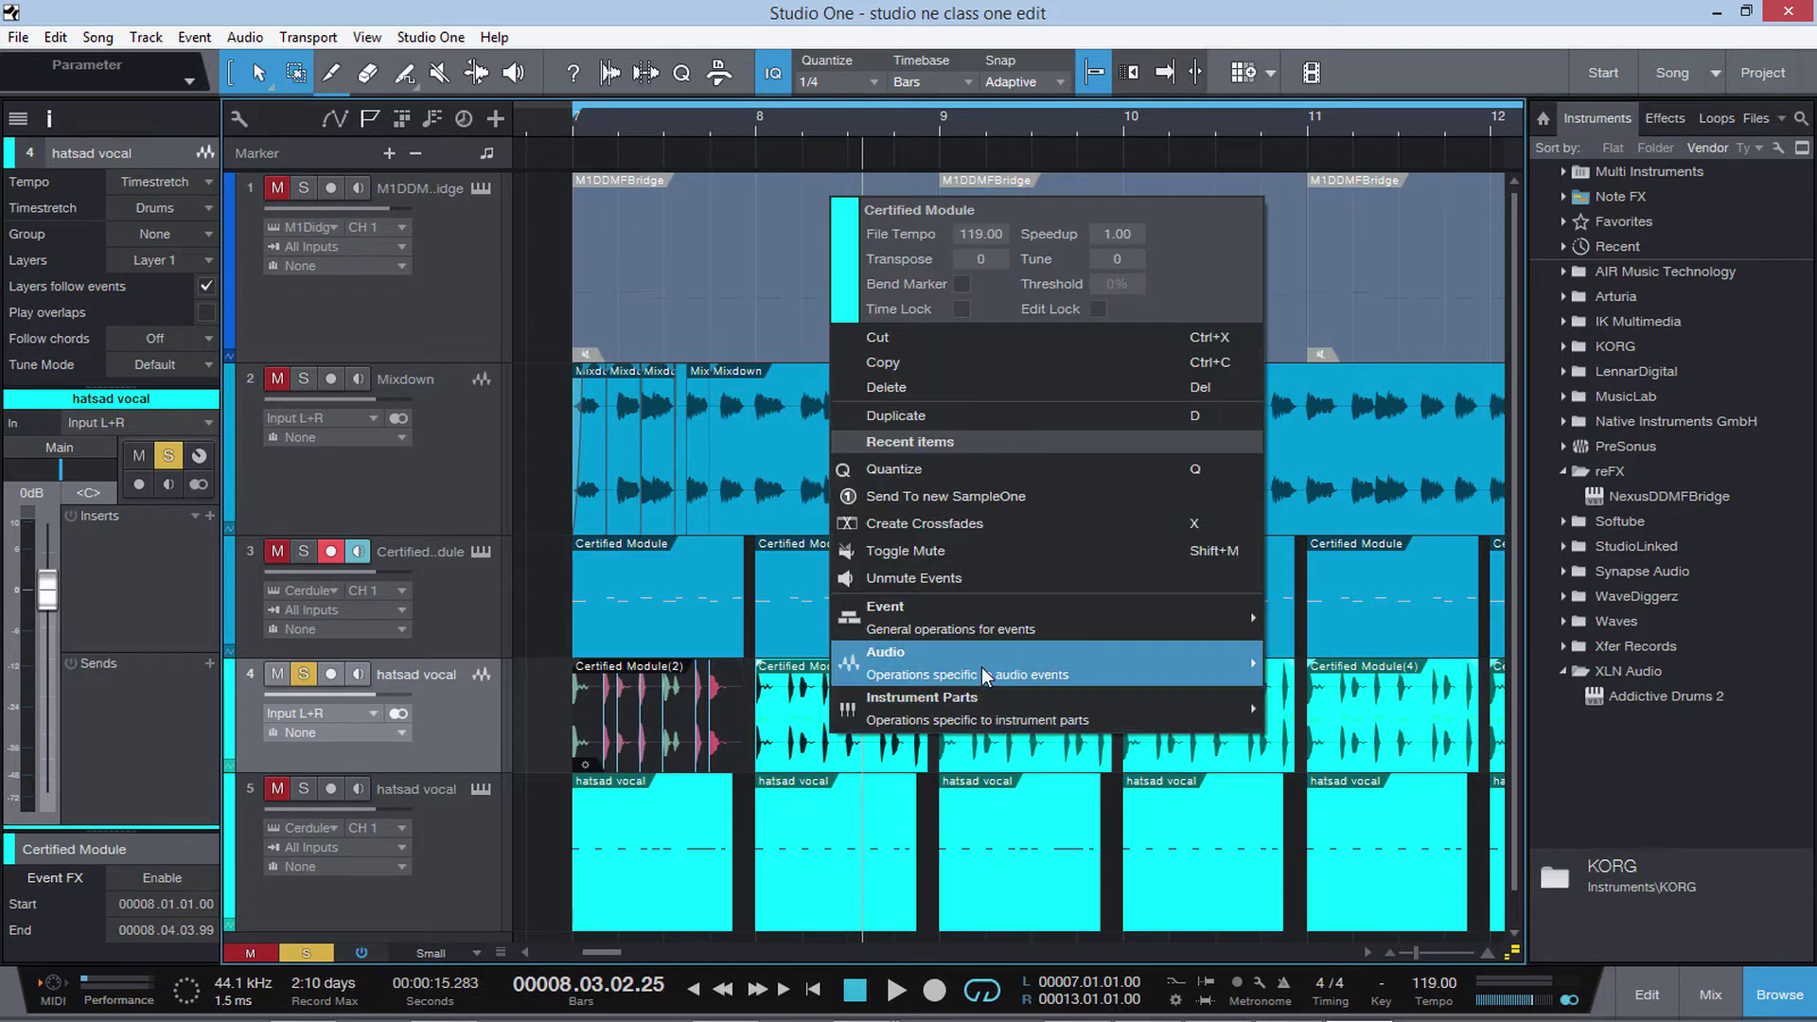
mouse_move(980, 668)
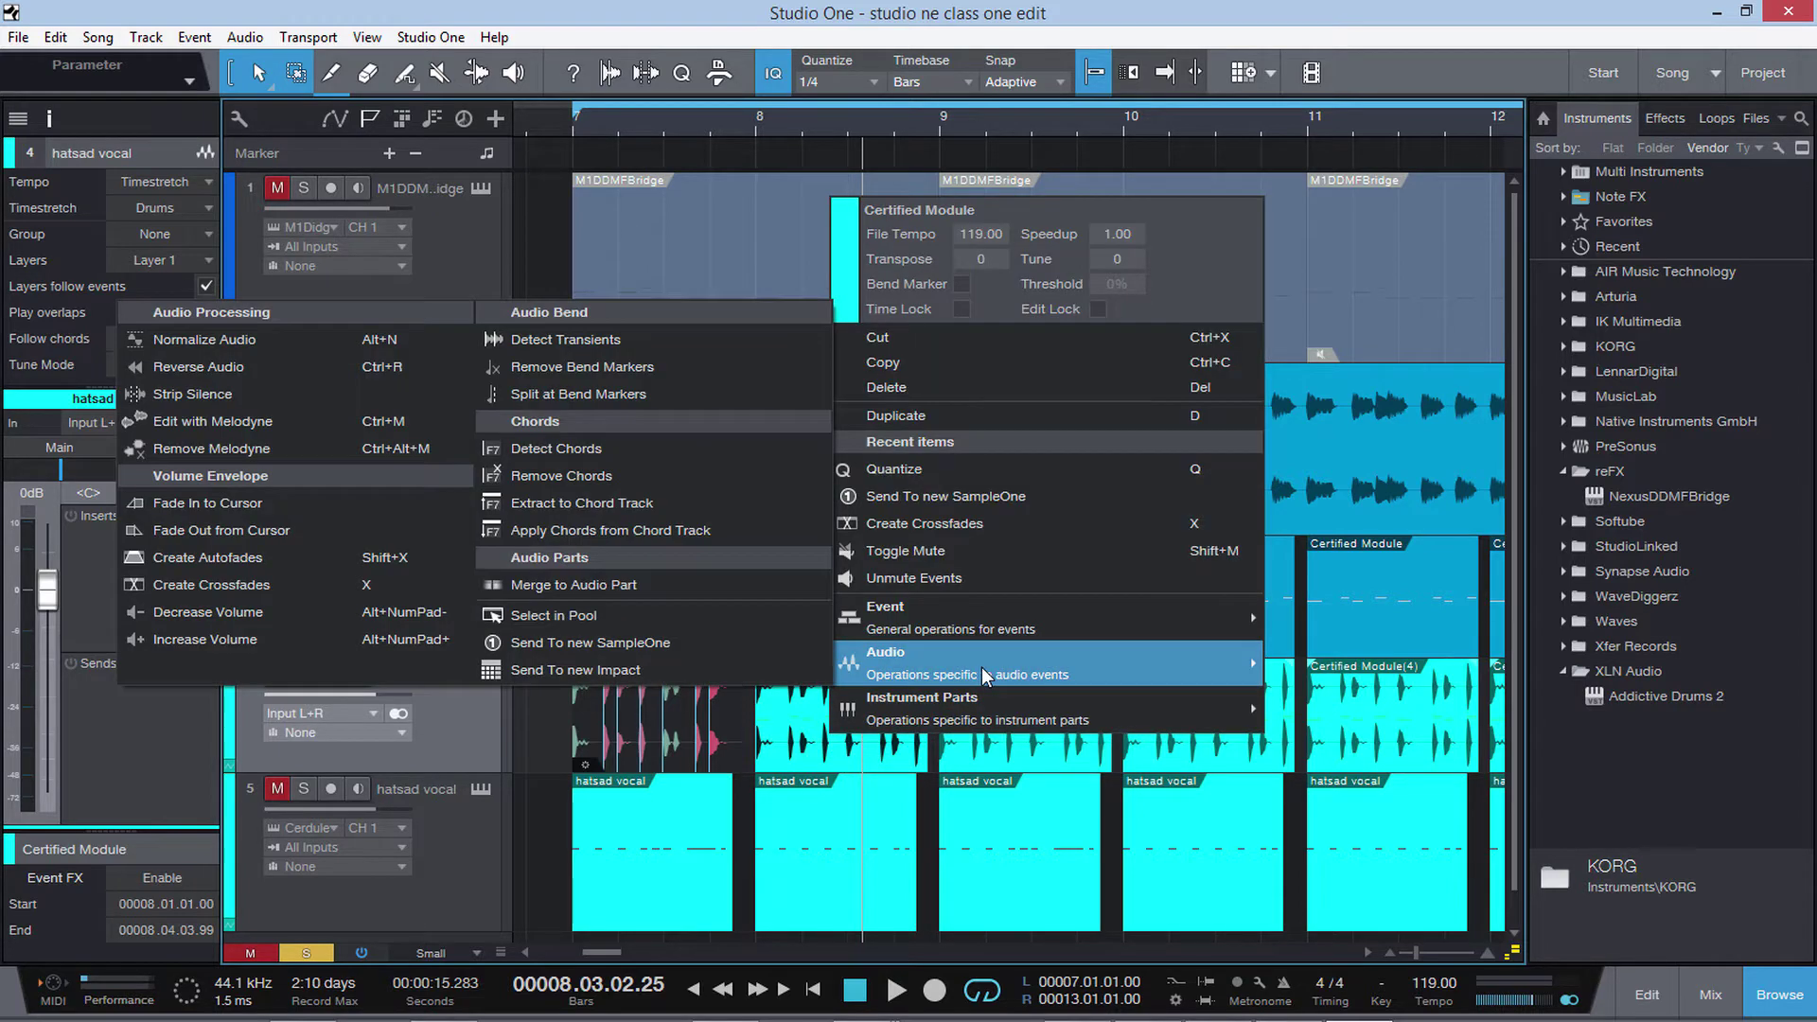
click(263, 428)
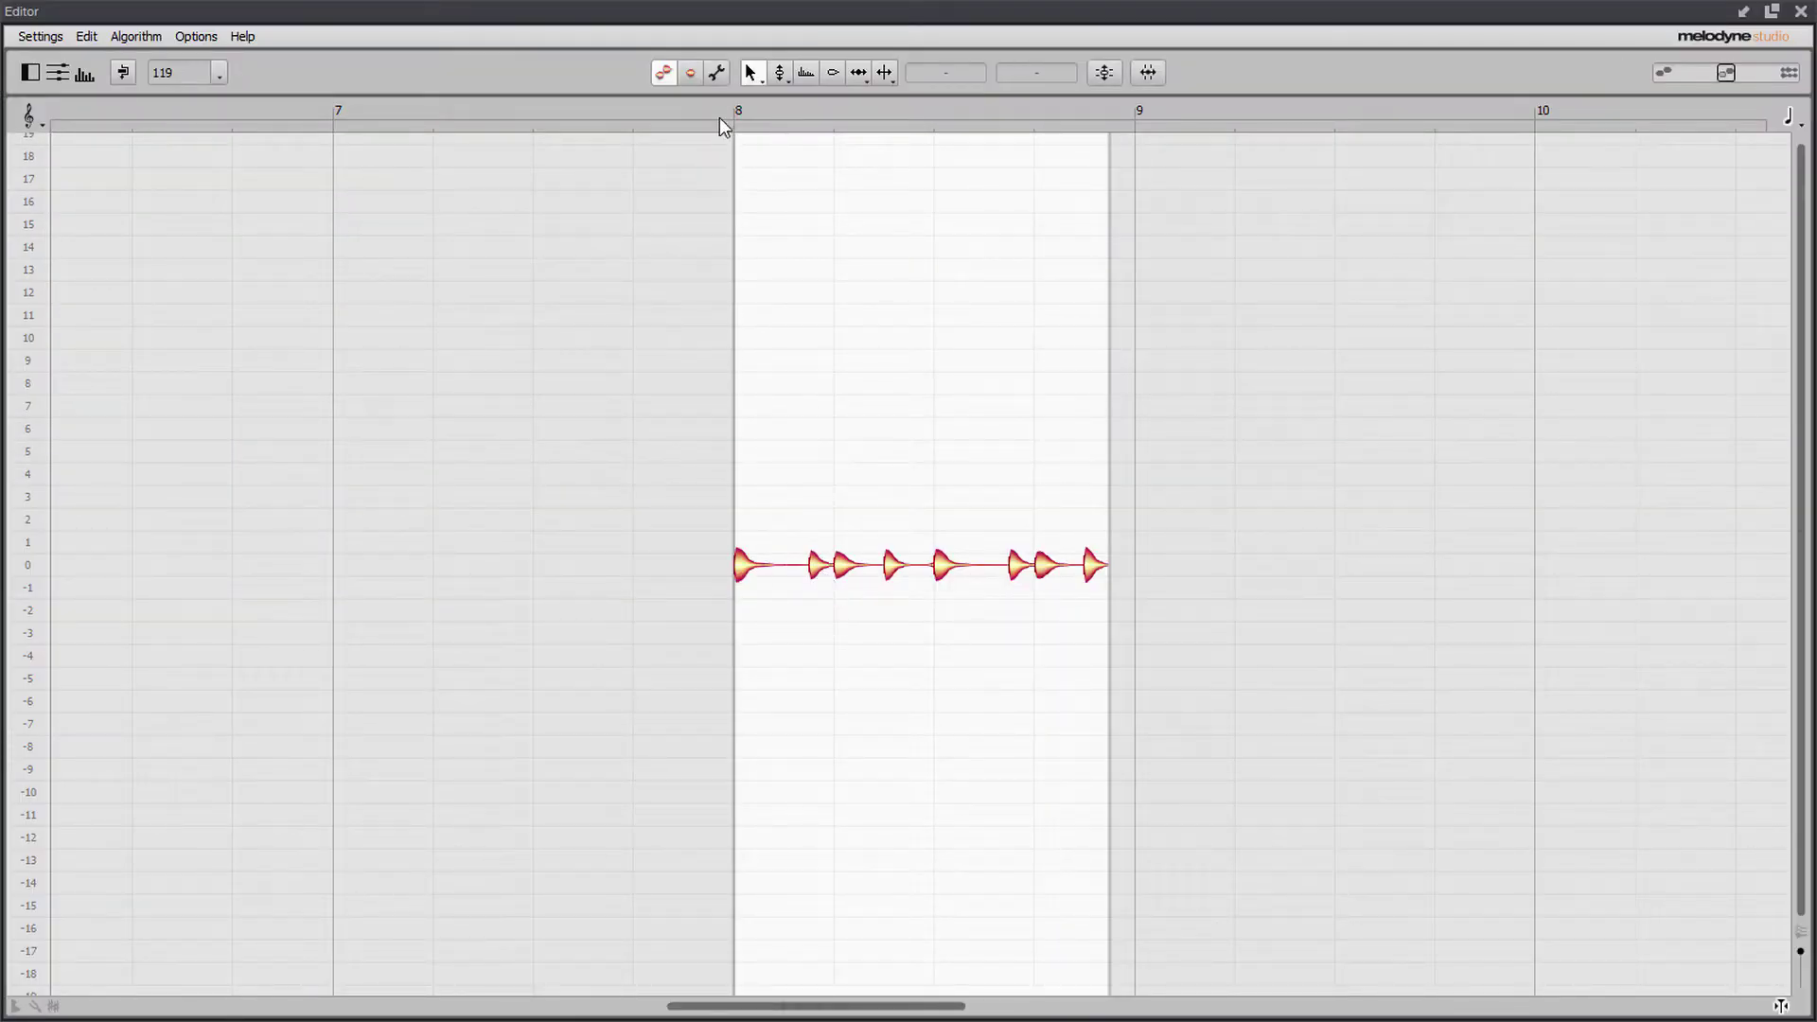
click(722, 111)
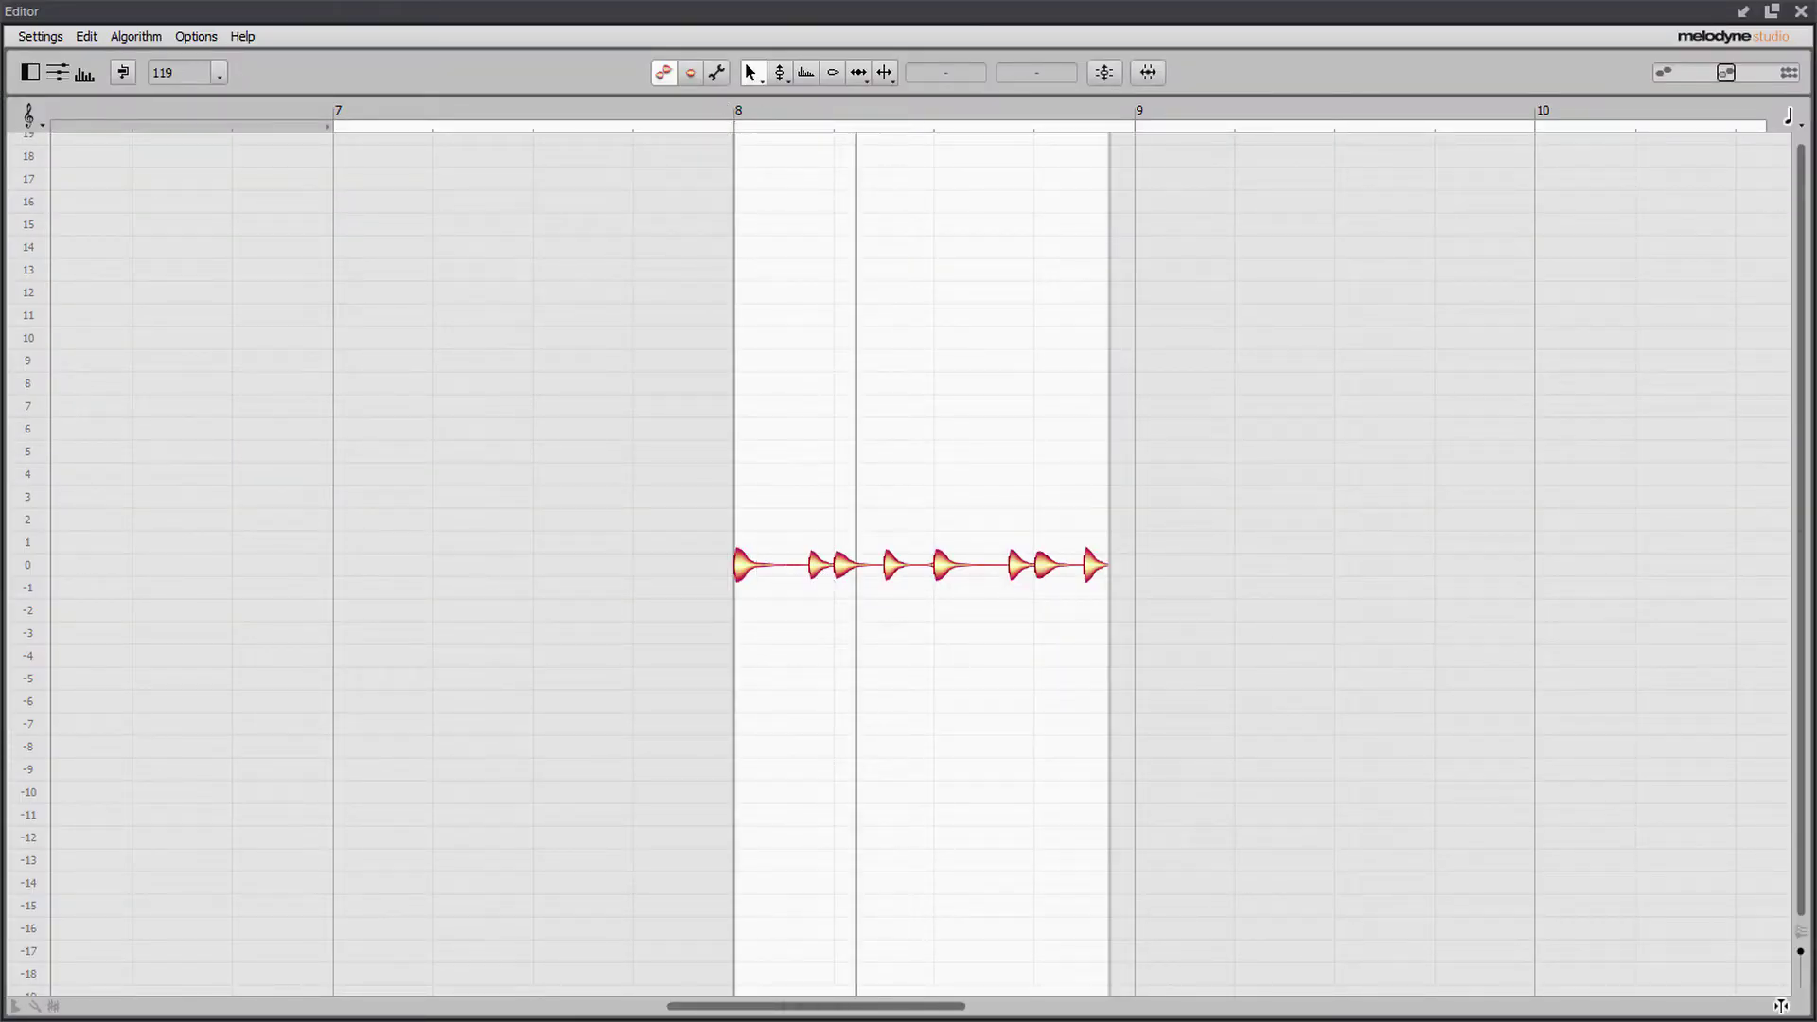
click(1801, 12)
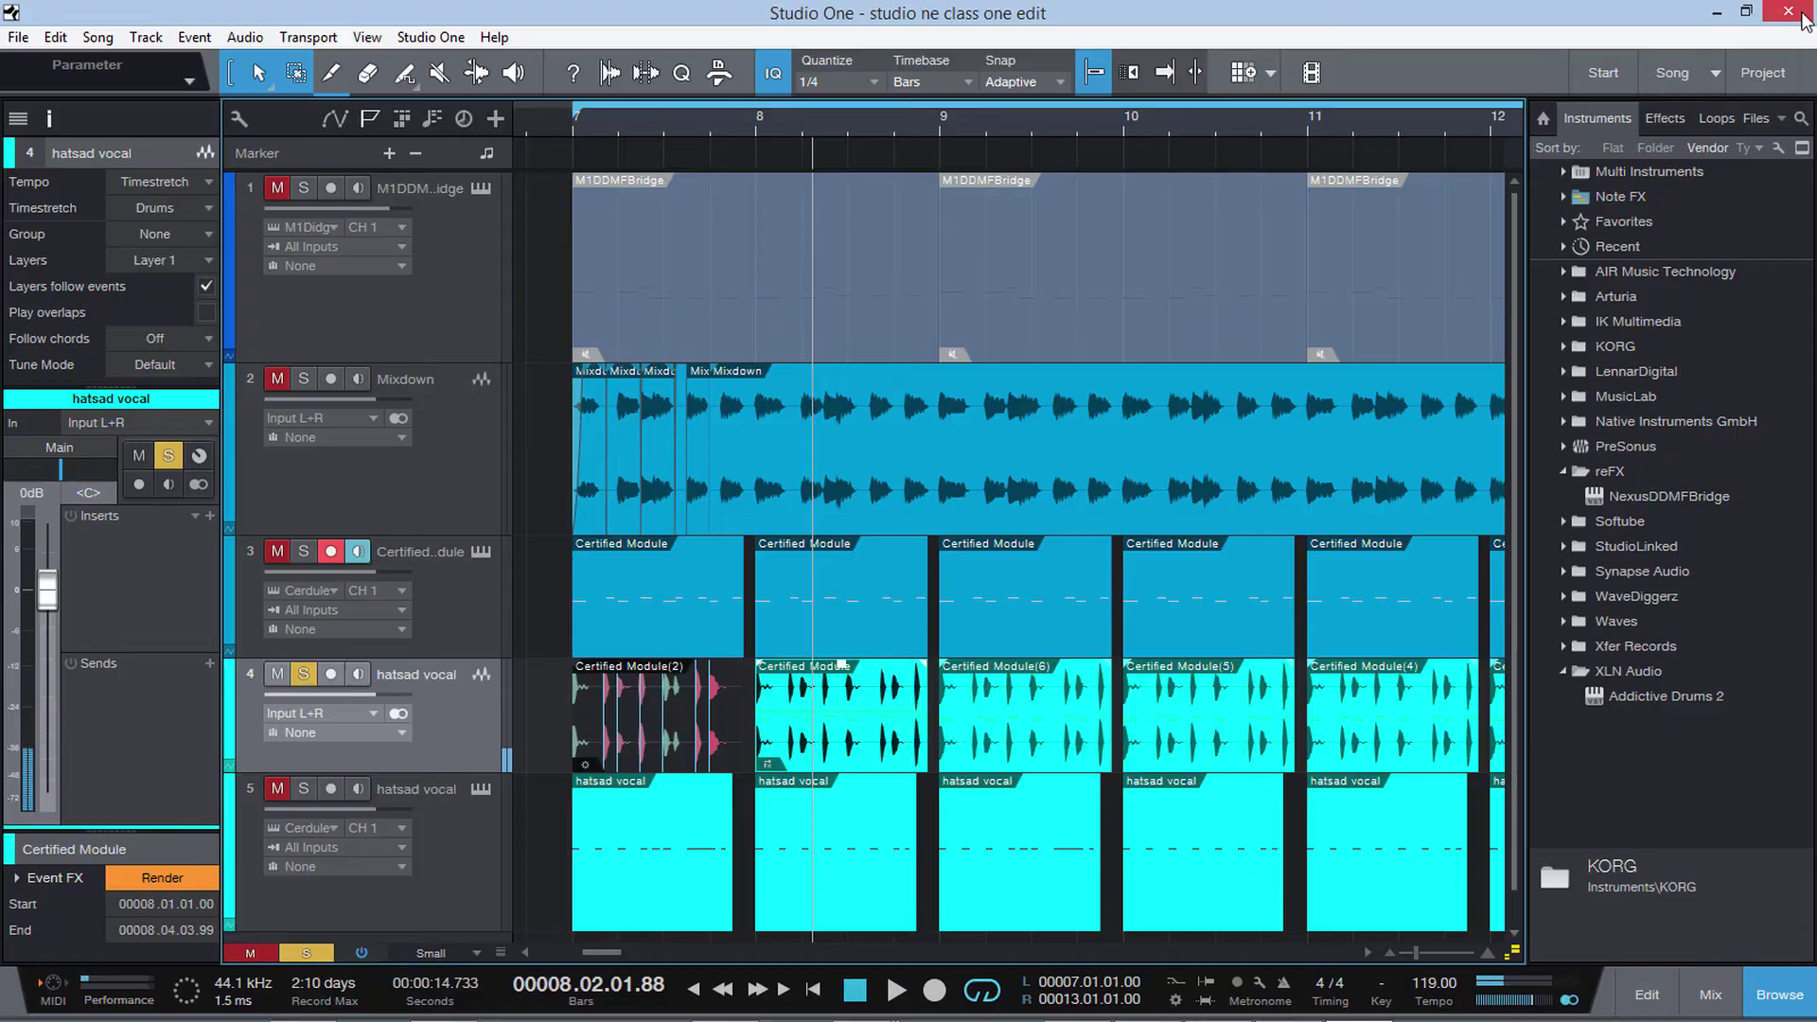
Step: Reverse the rendered audio event at bar 8 and play the song from bar 7, beat 4
right_click(888, 726)
mouse_move(1104, 645)
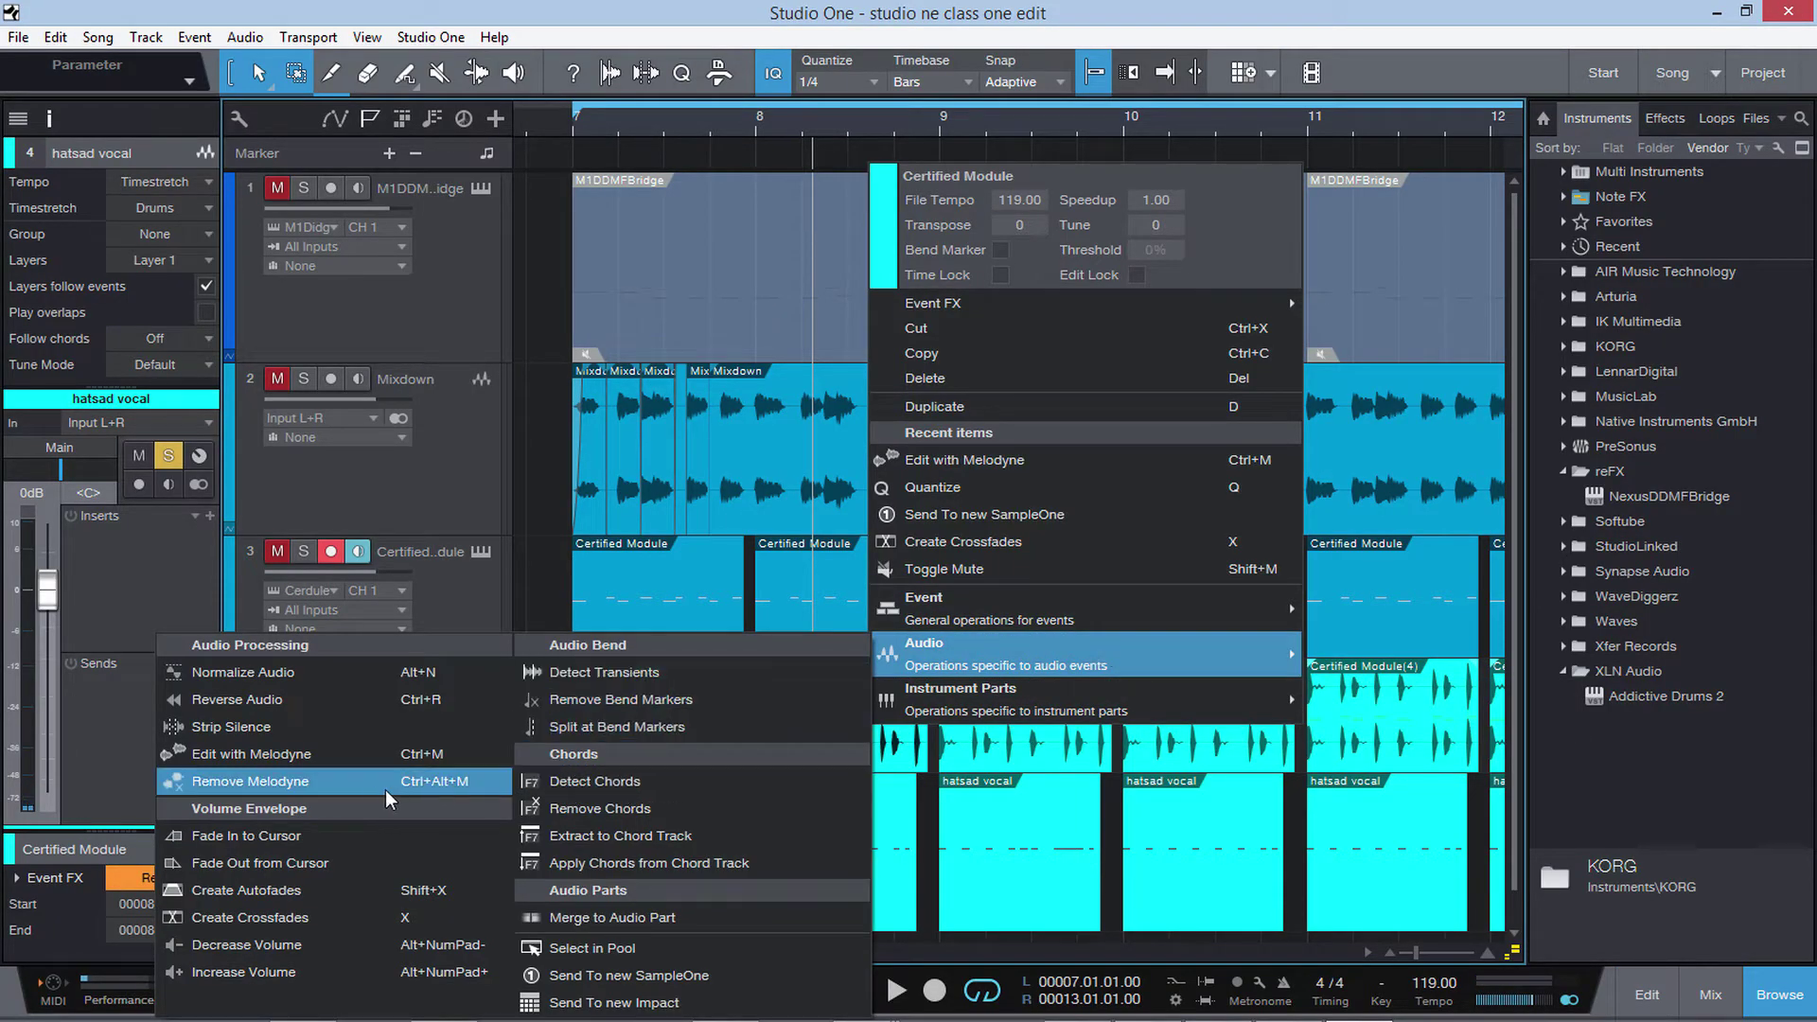
click(286, 702)
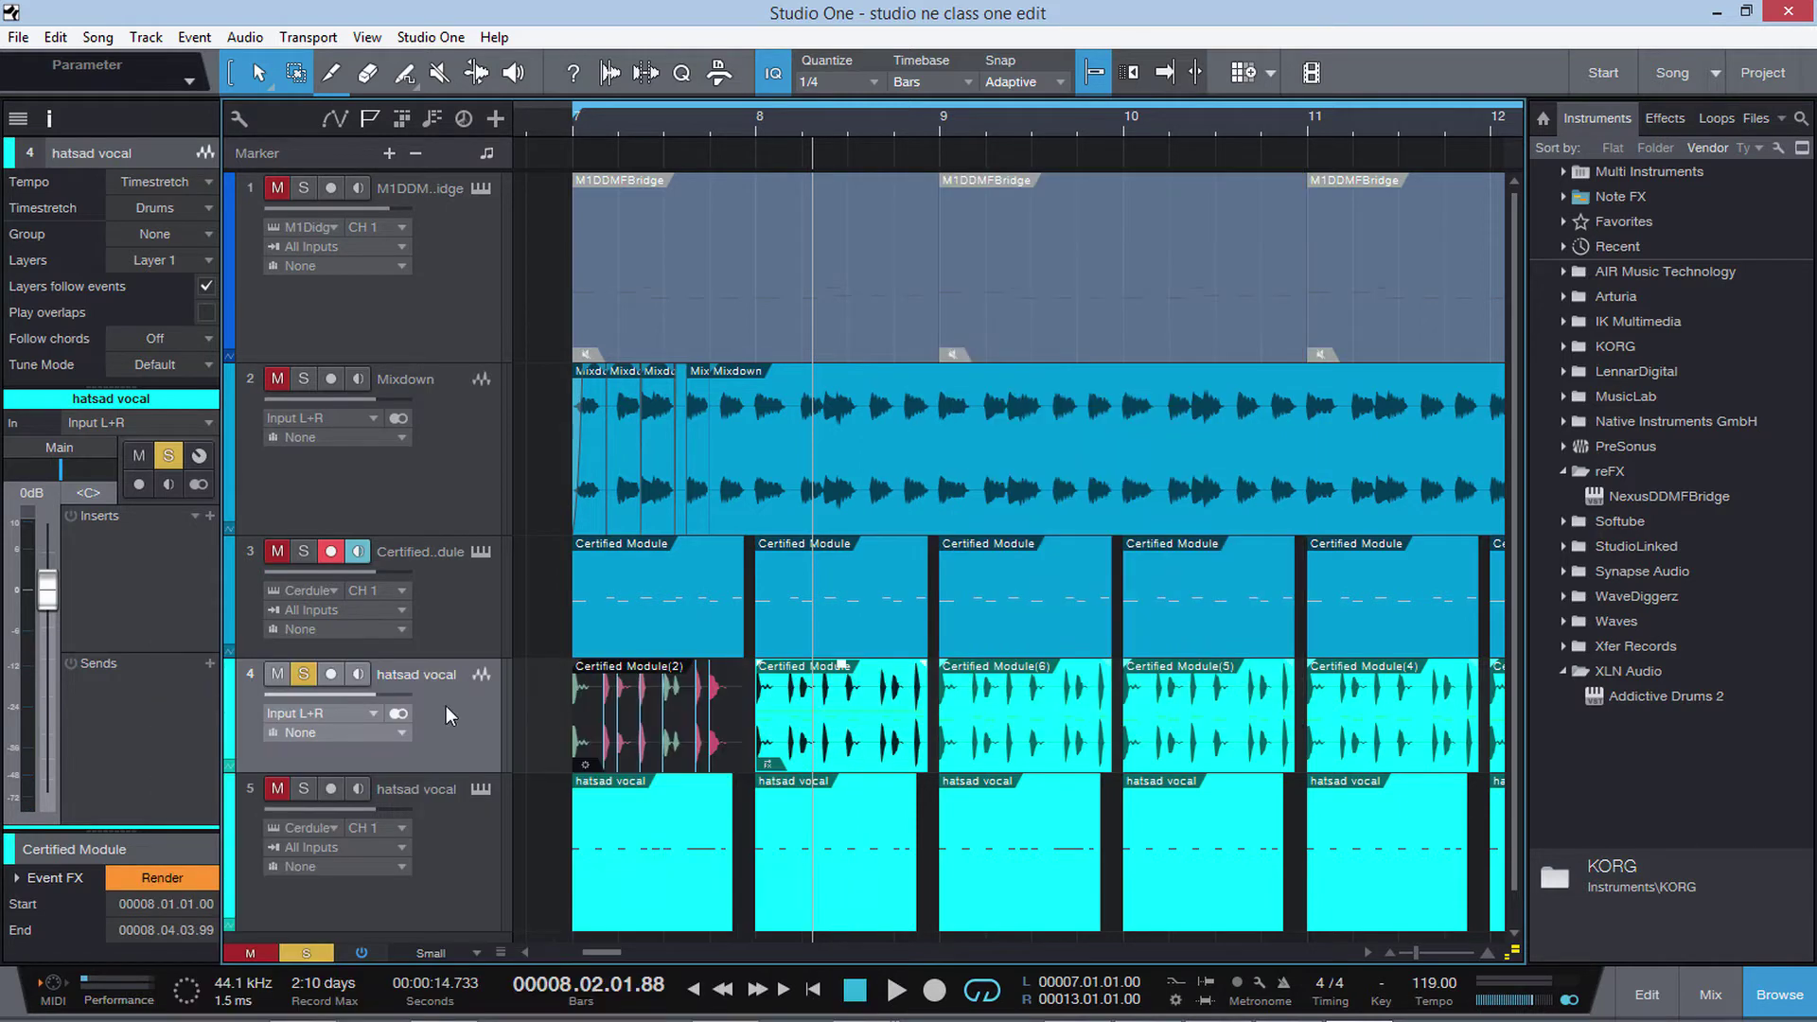
click(698, 115)
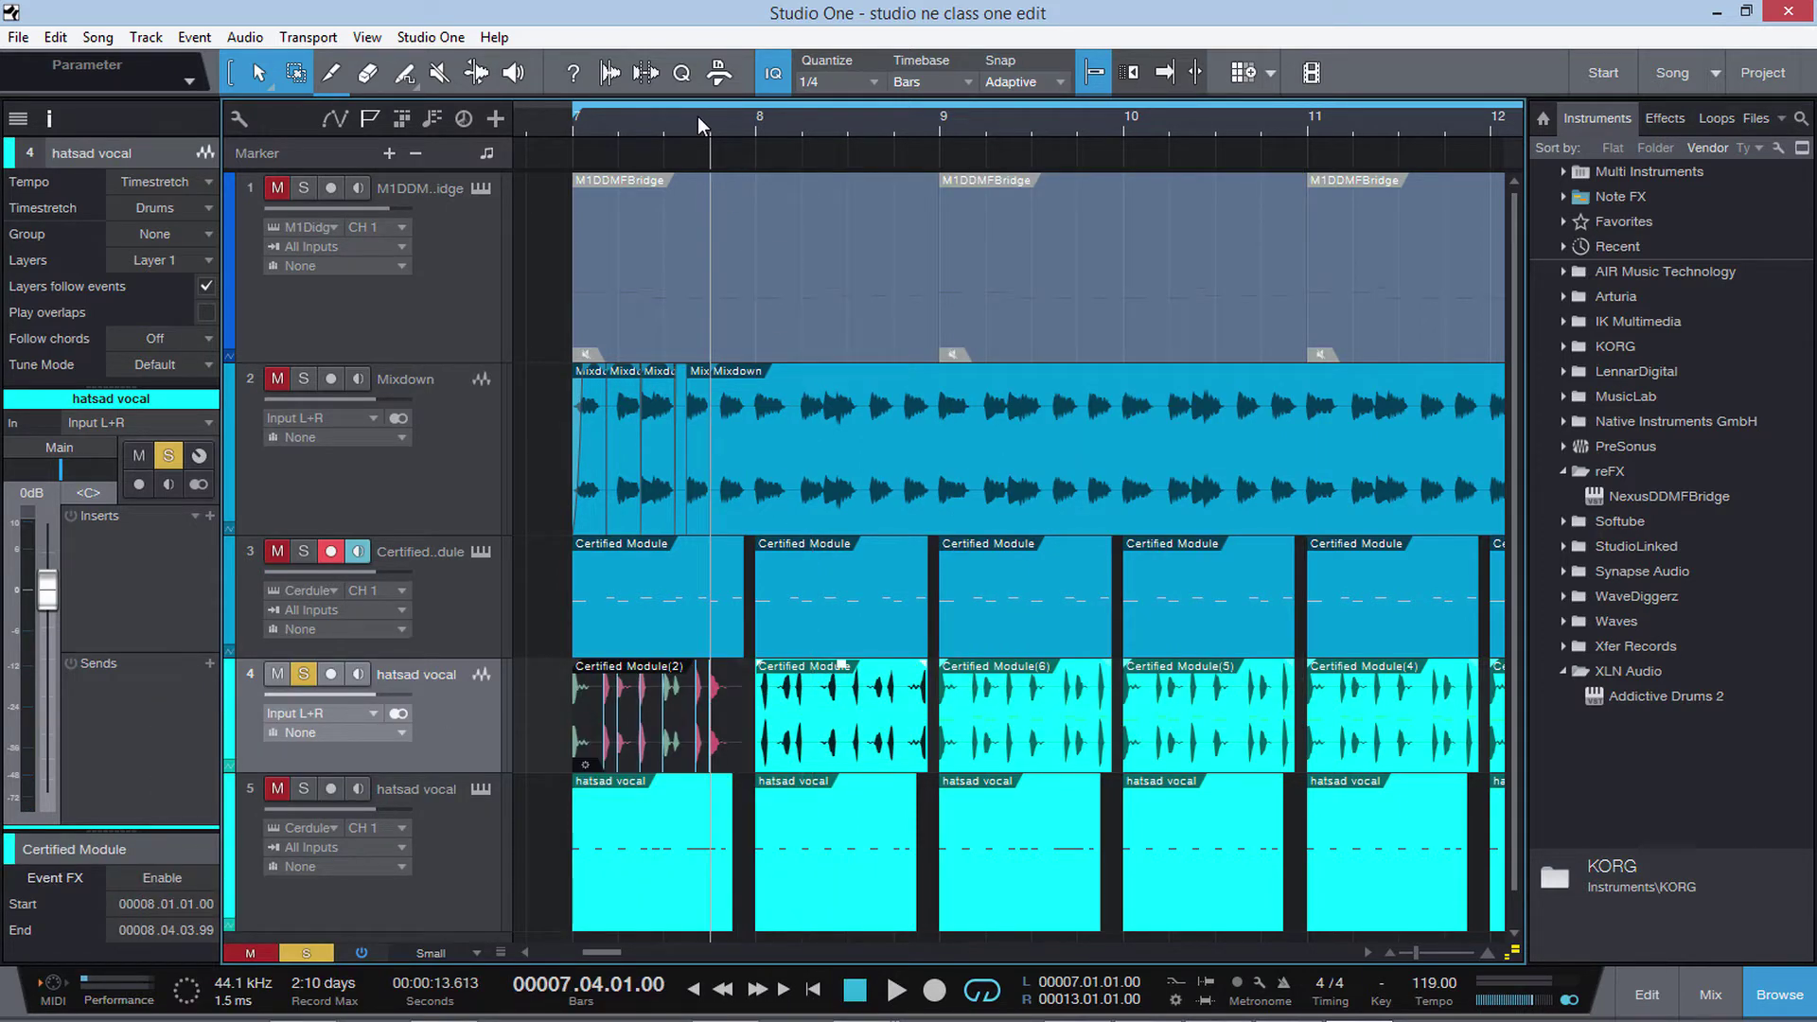
key(space)
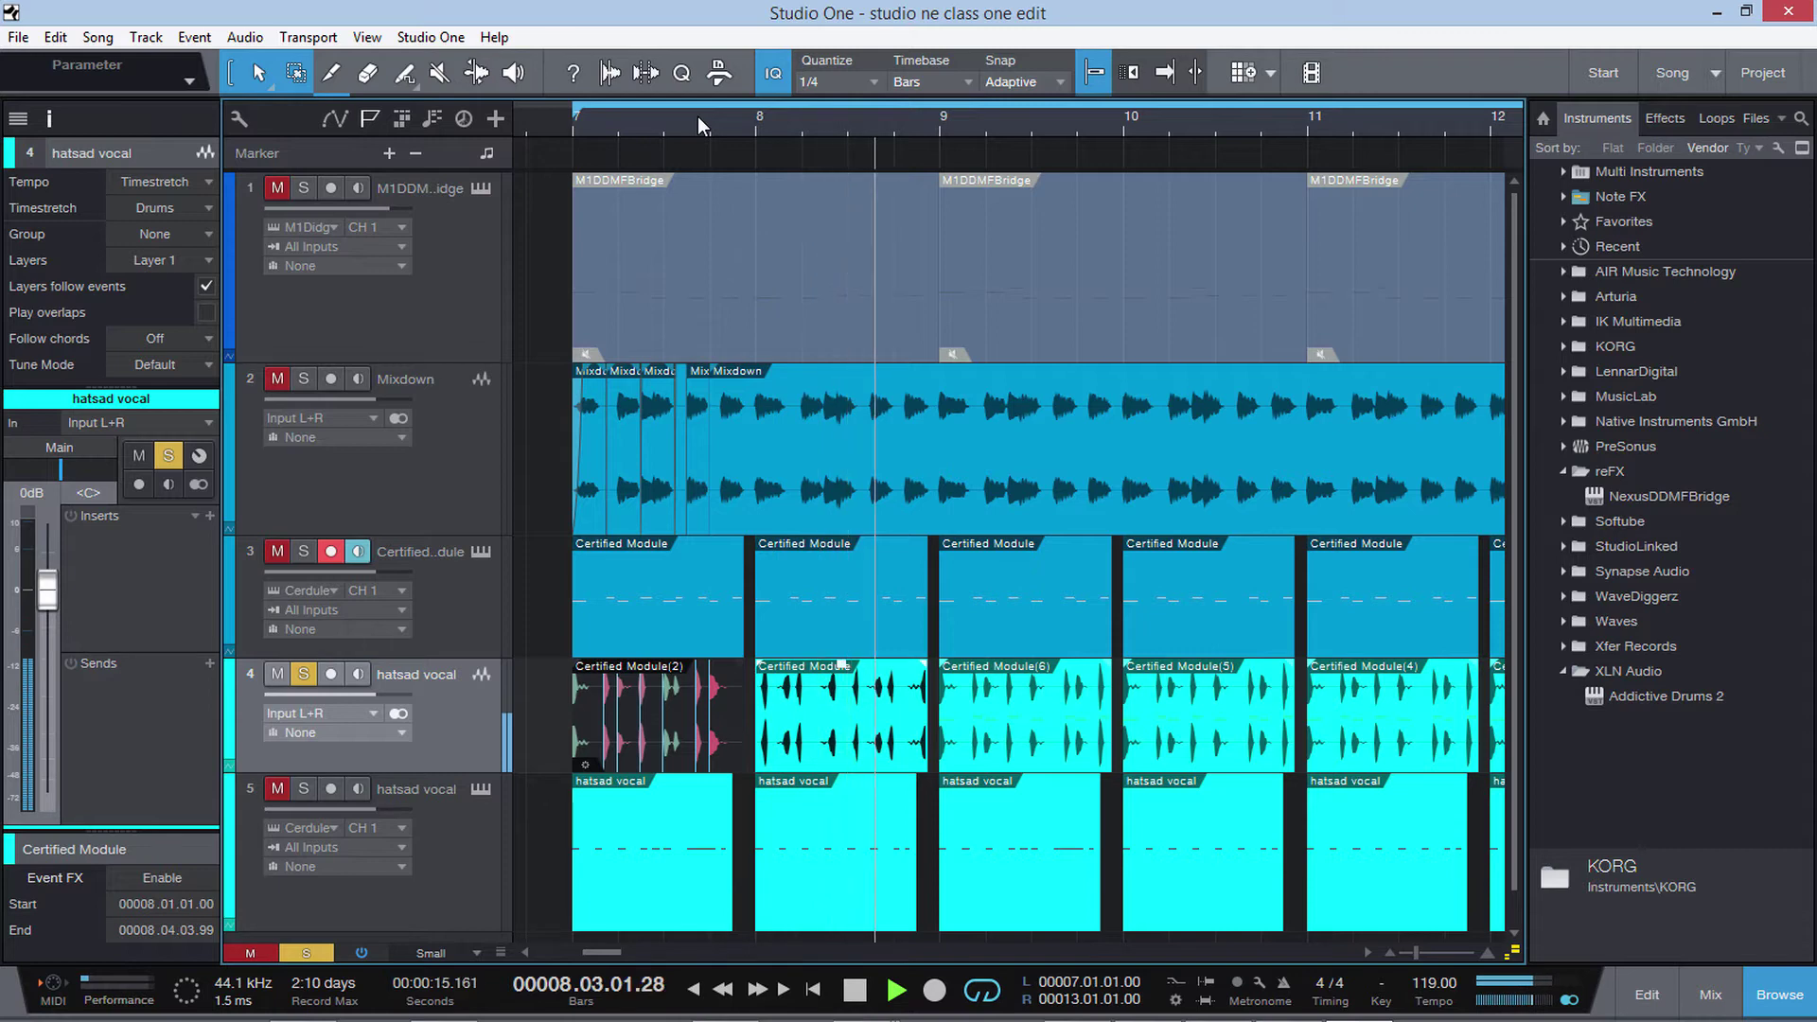
key(space)
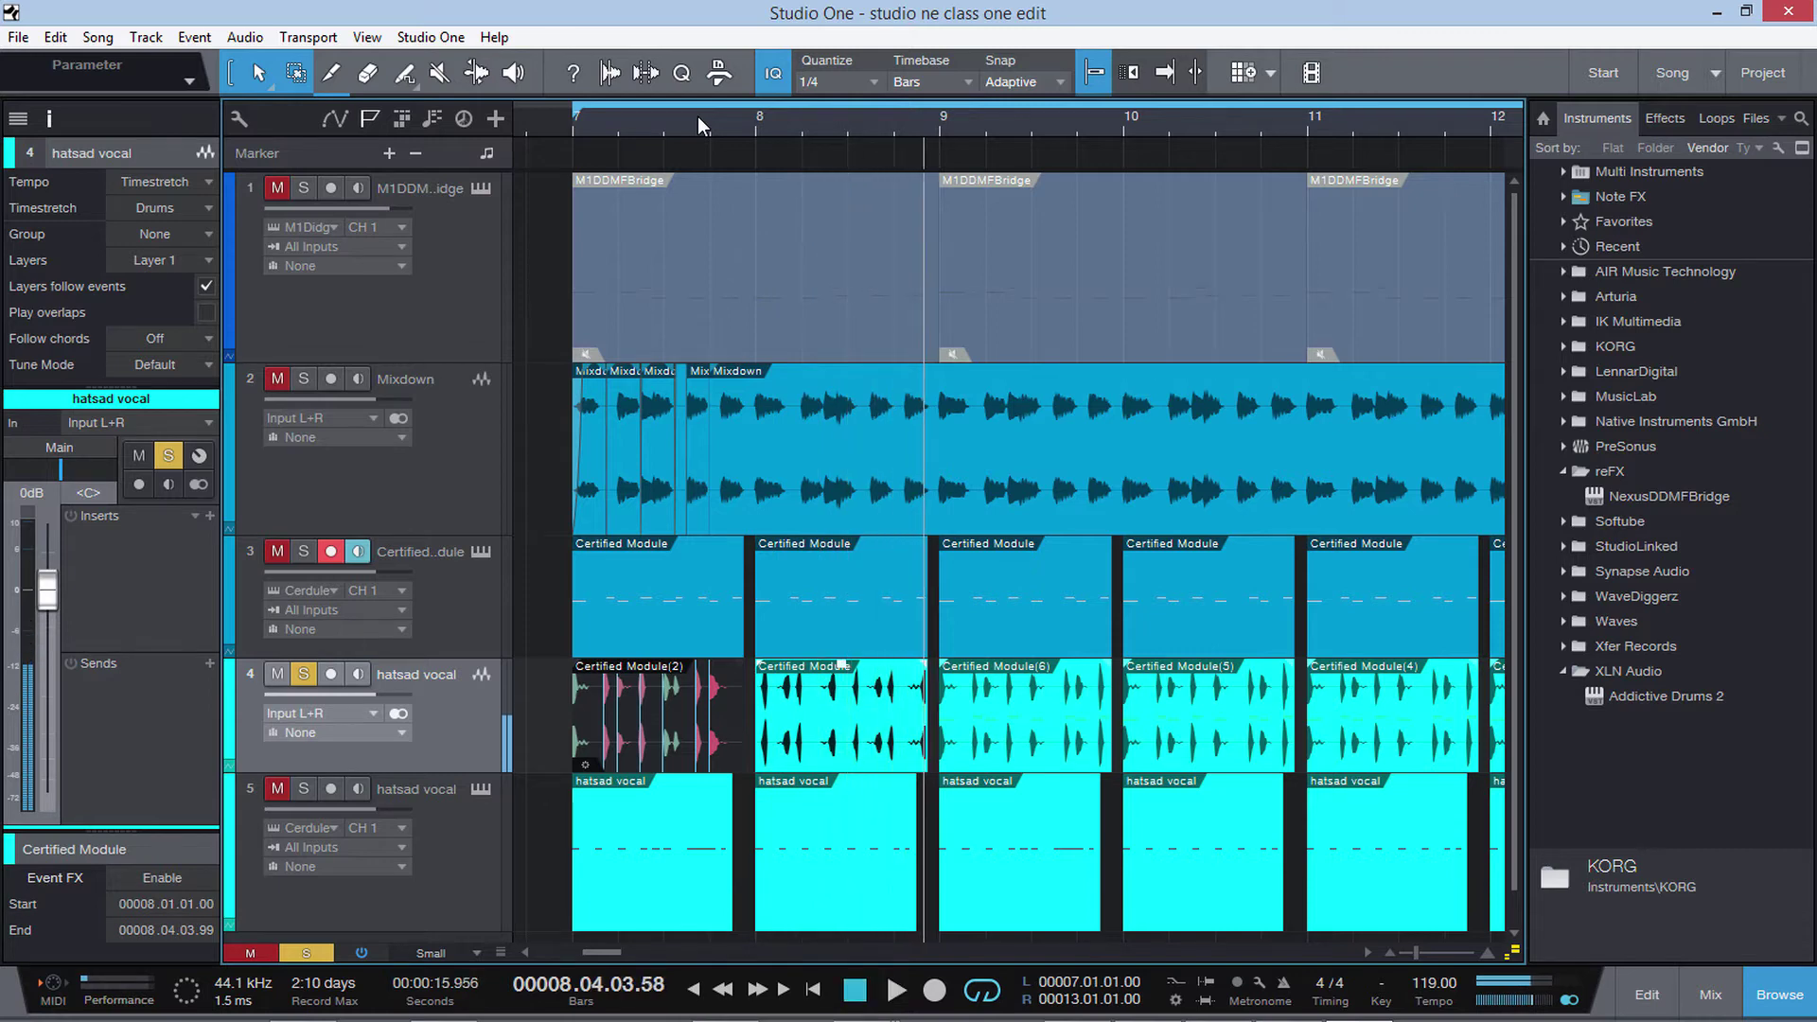
Step: Reverse the audio event at bar 8 again to restore its original direction and play it from bar 8
right_click(829, 731)
mouse_move(991, 621)
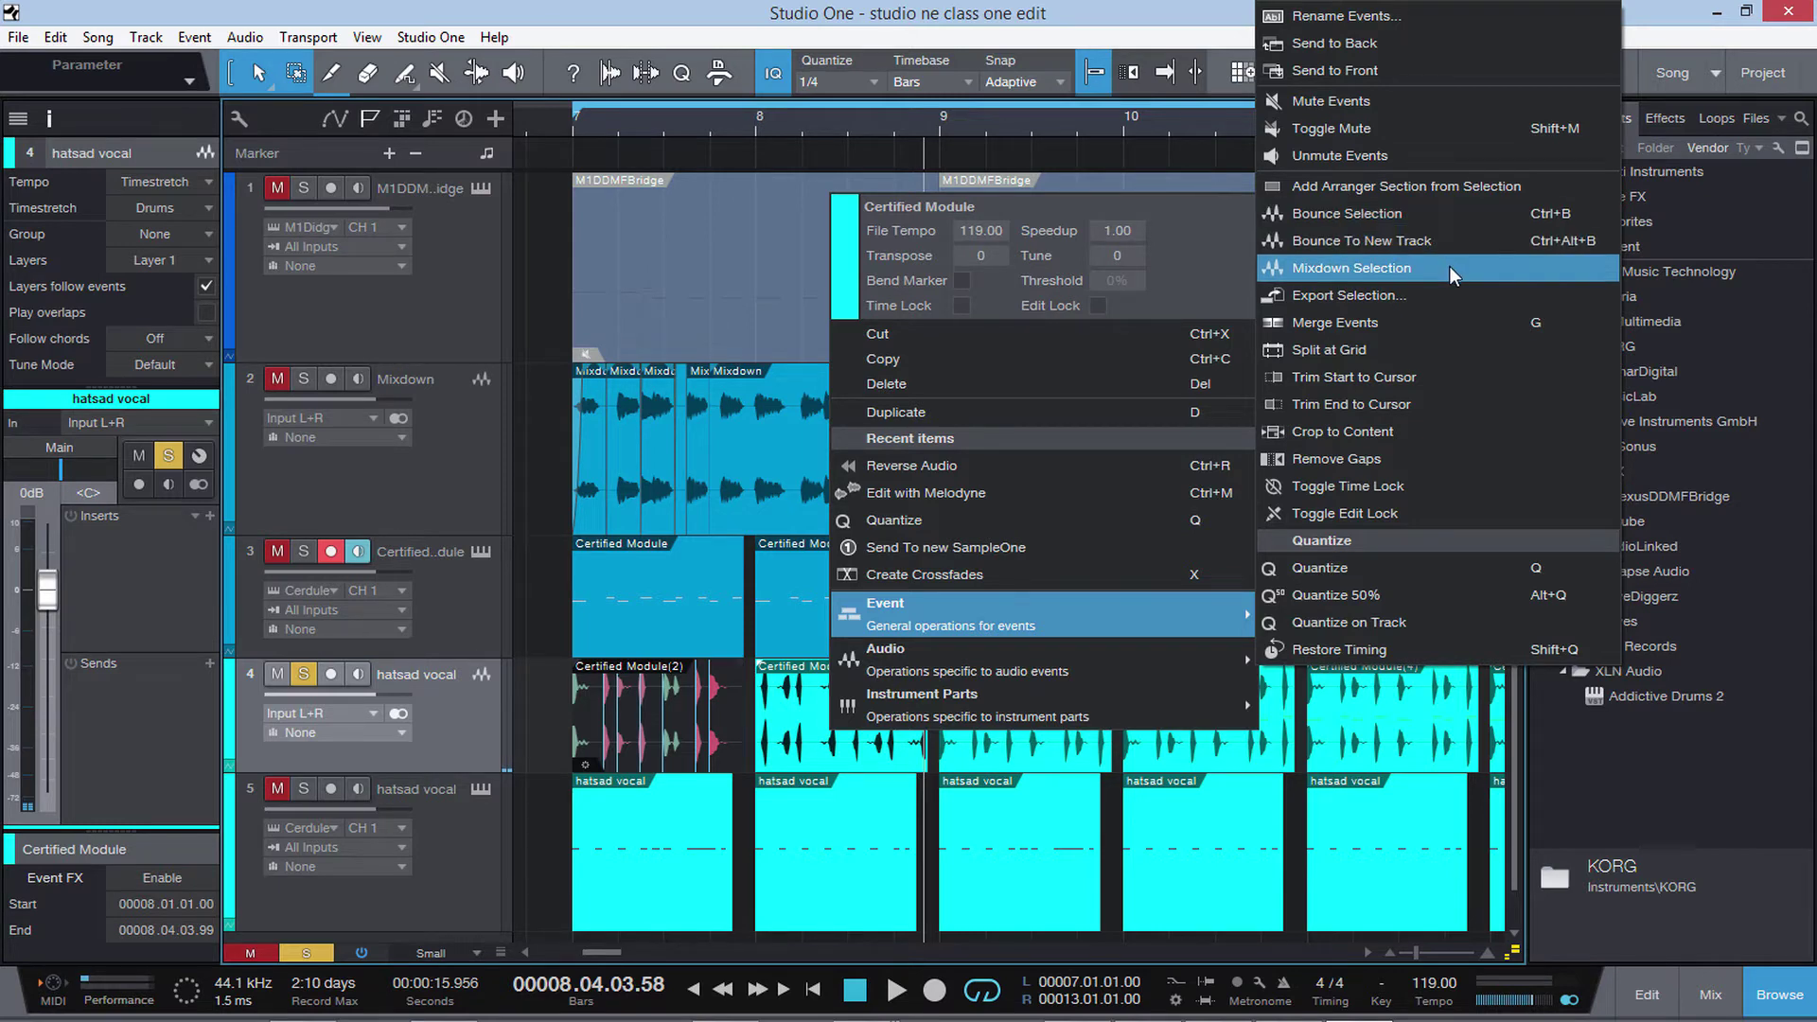
mouse_move(1014, 657)
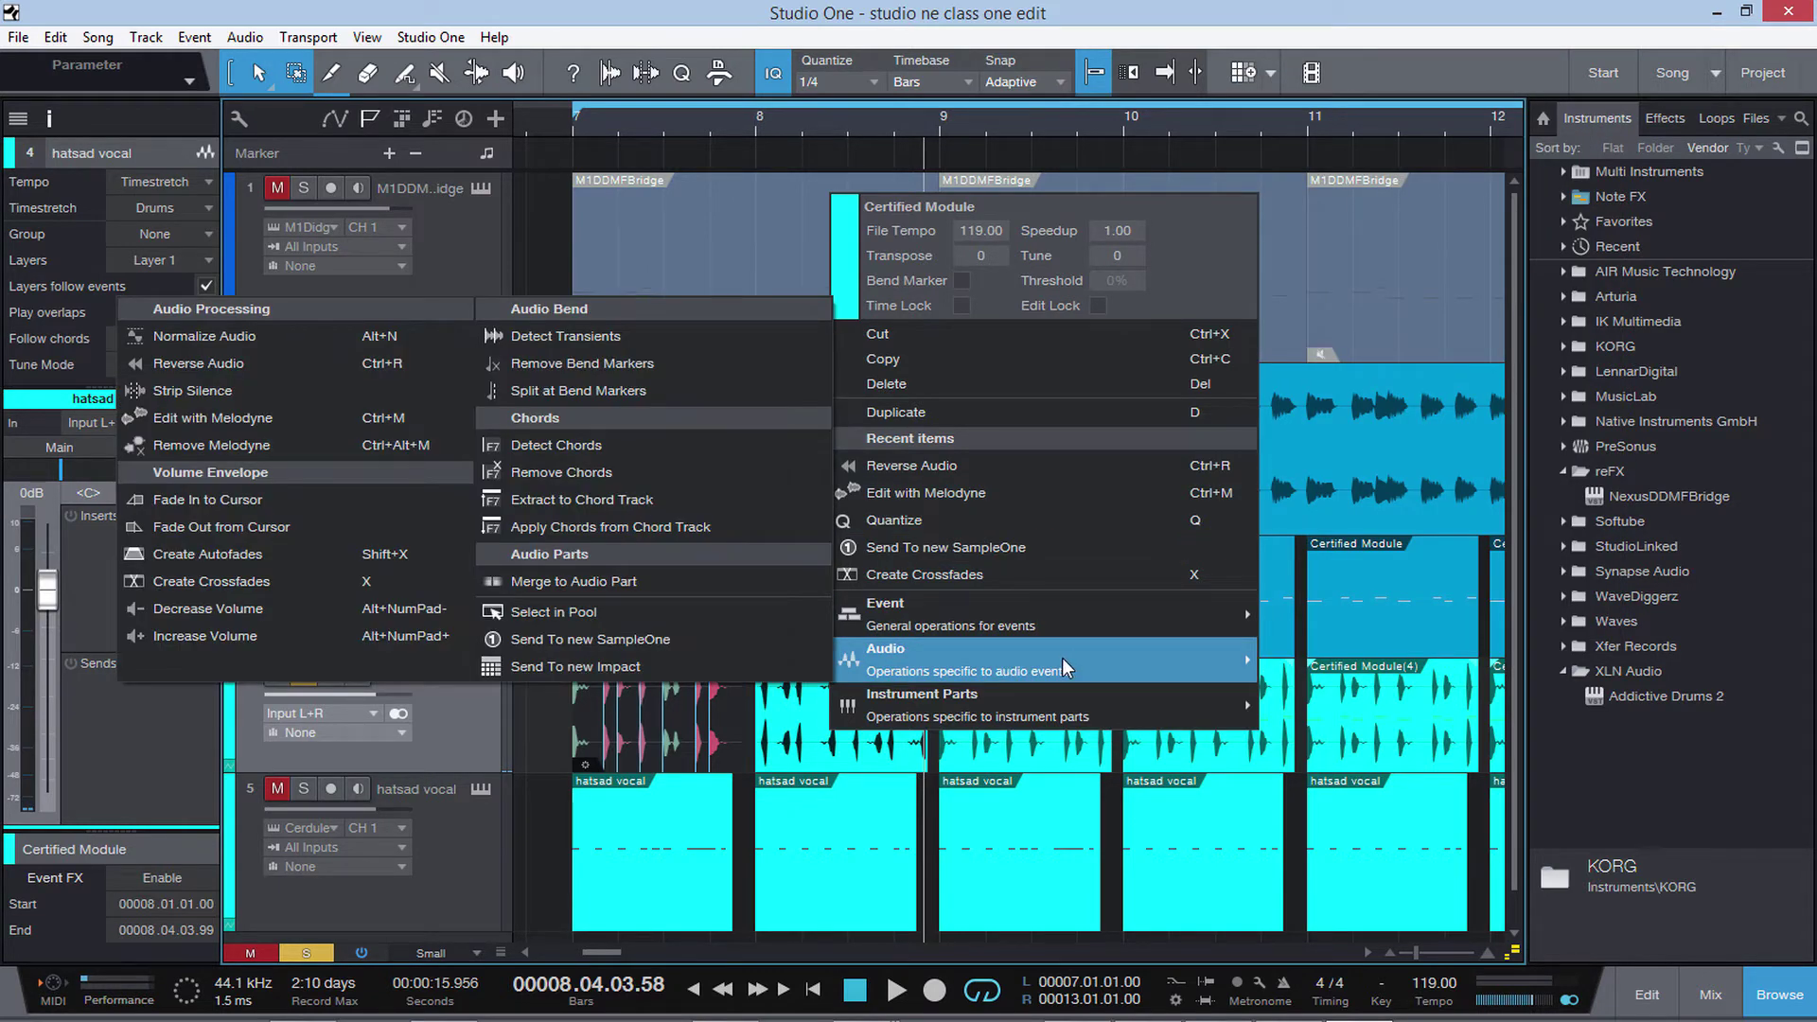
click(282, 367)
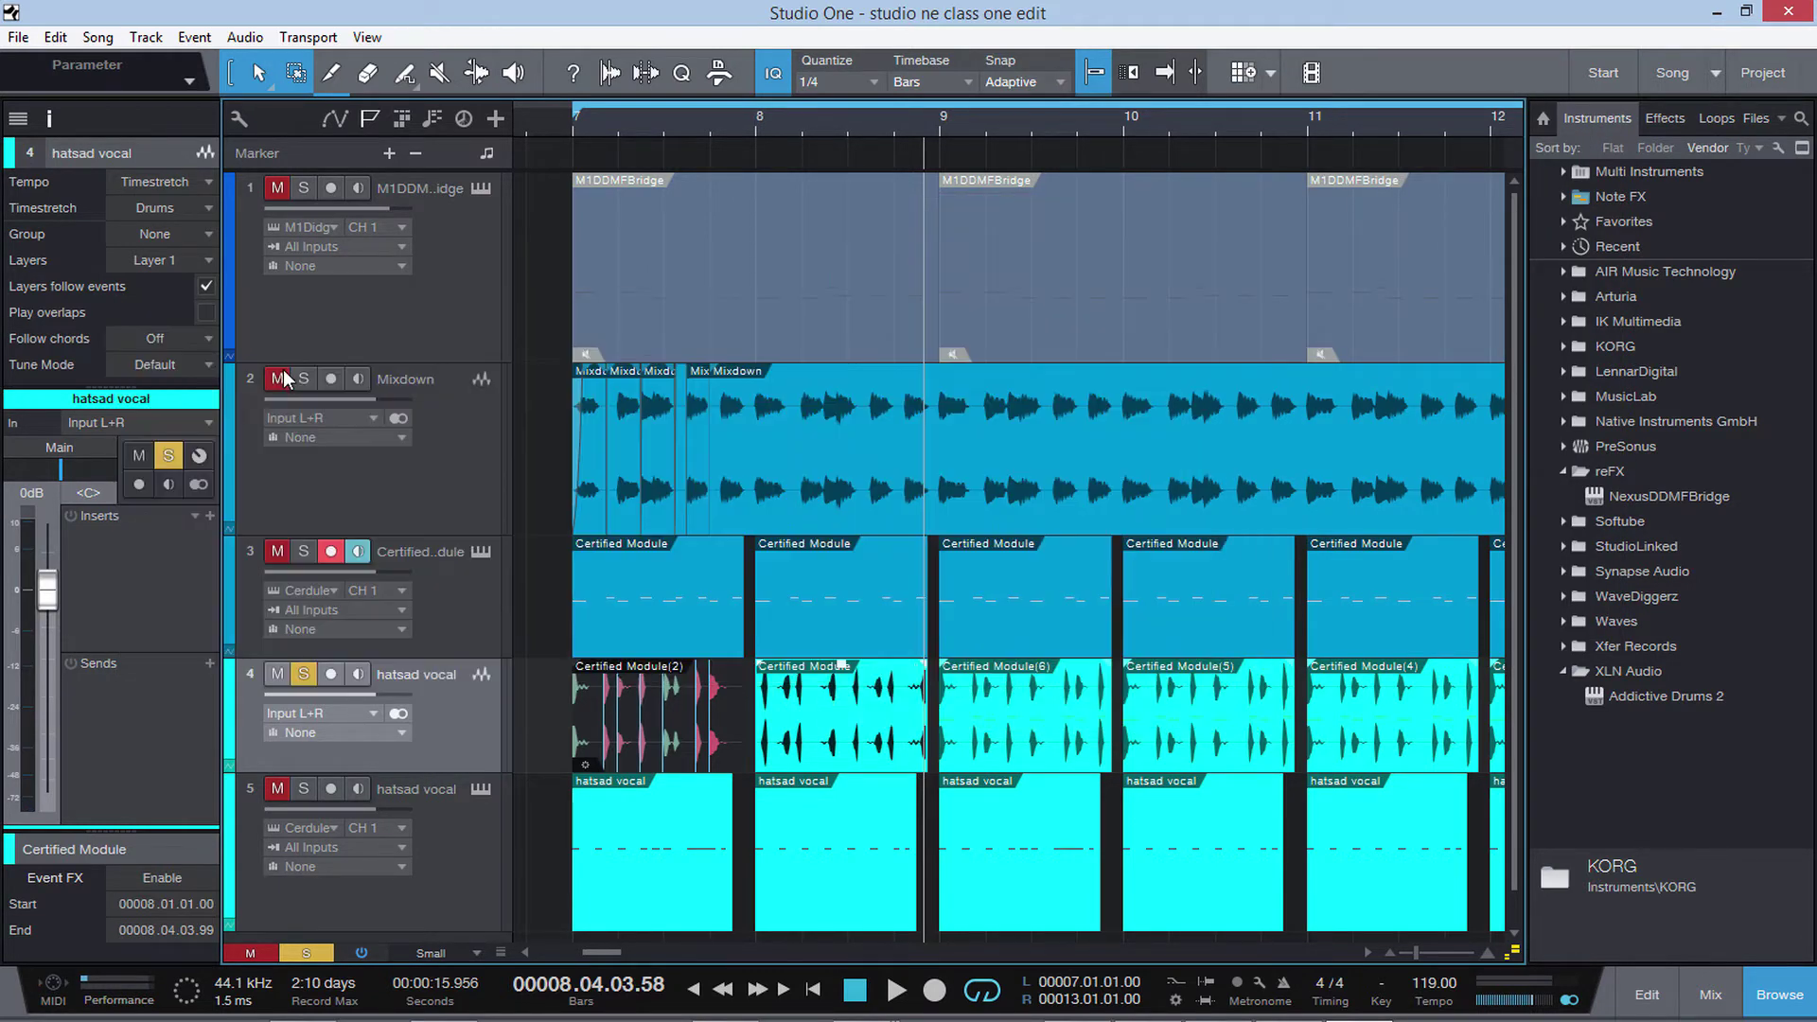
click(746, 123)
key(space)
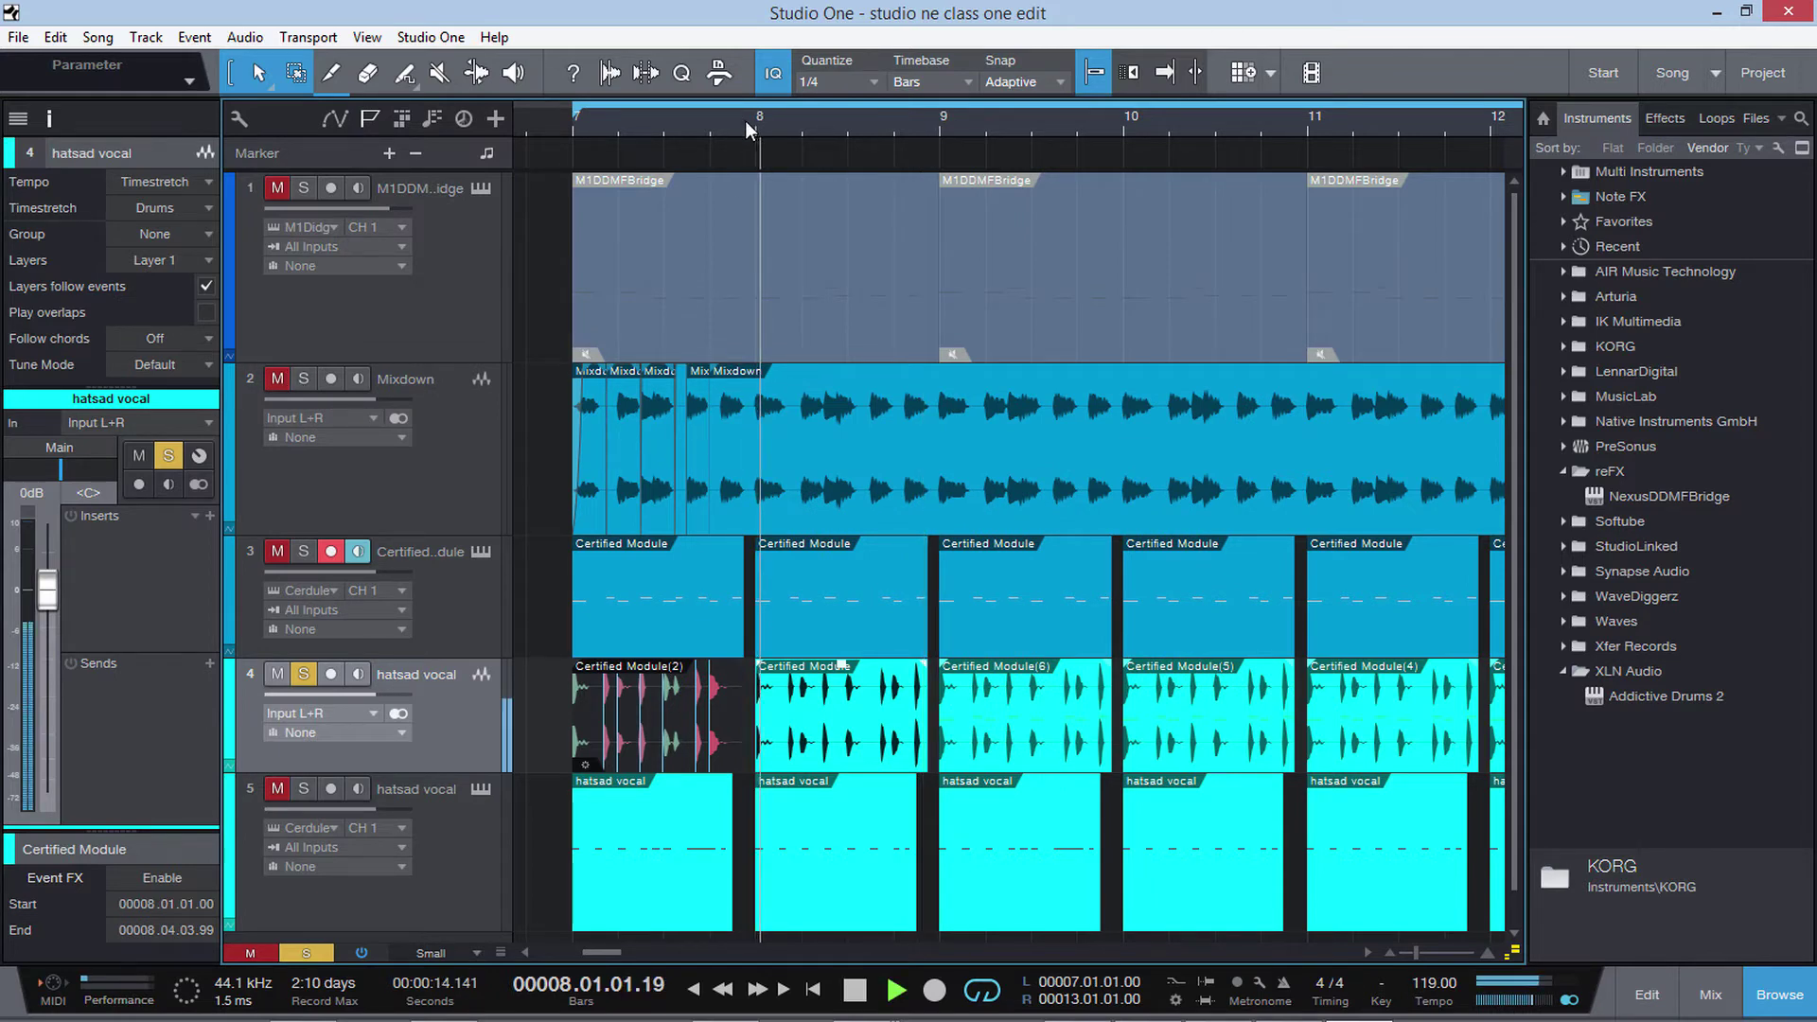
key(space)
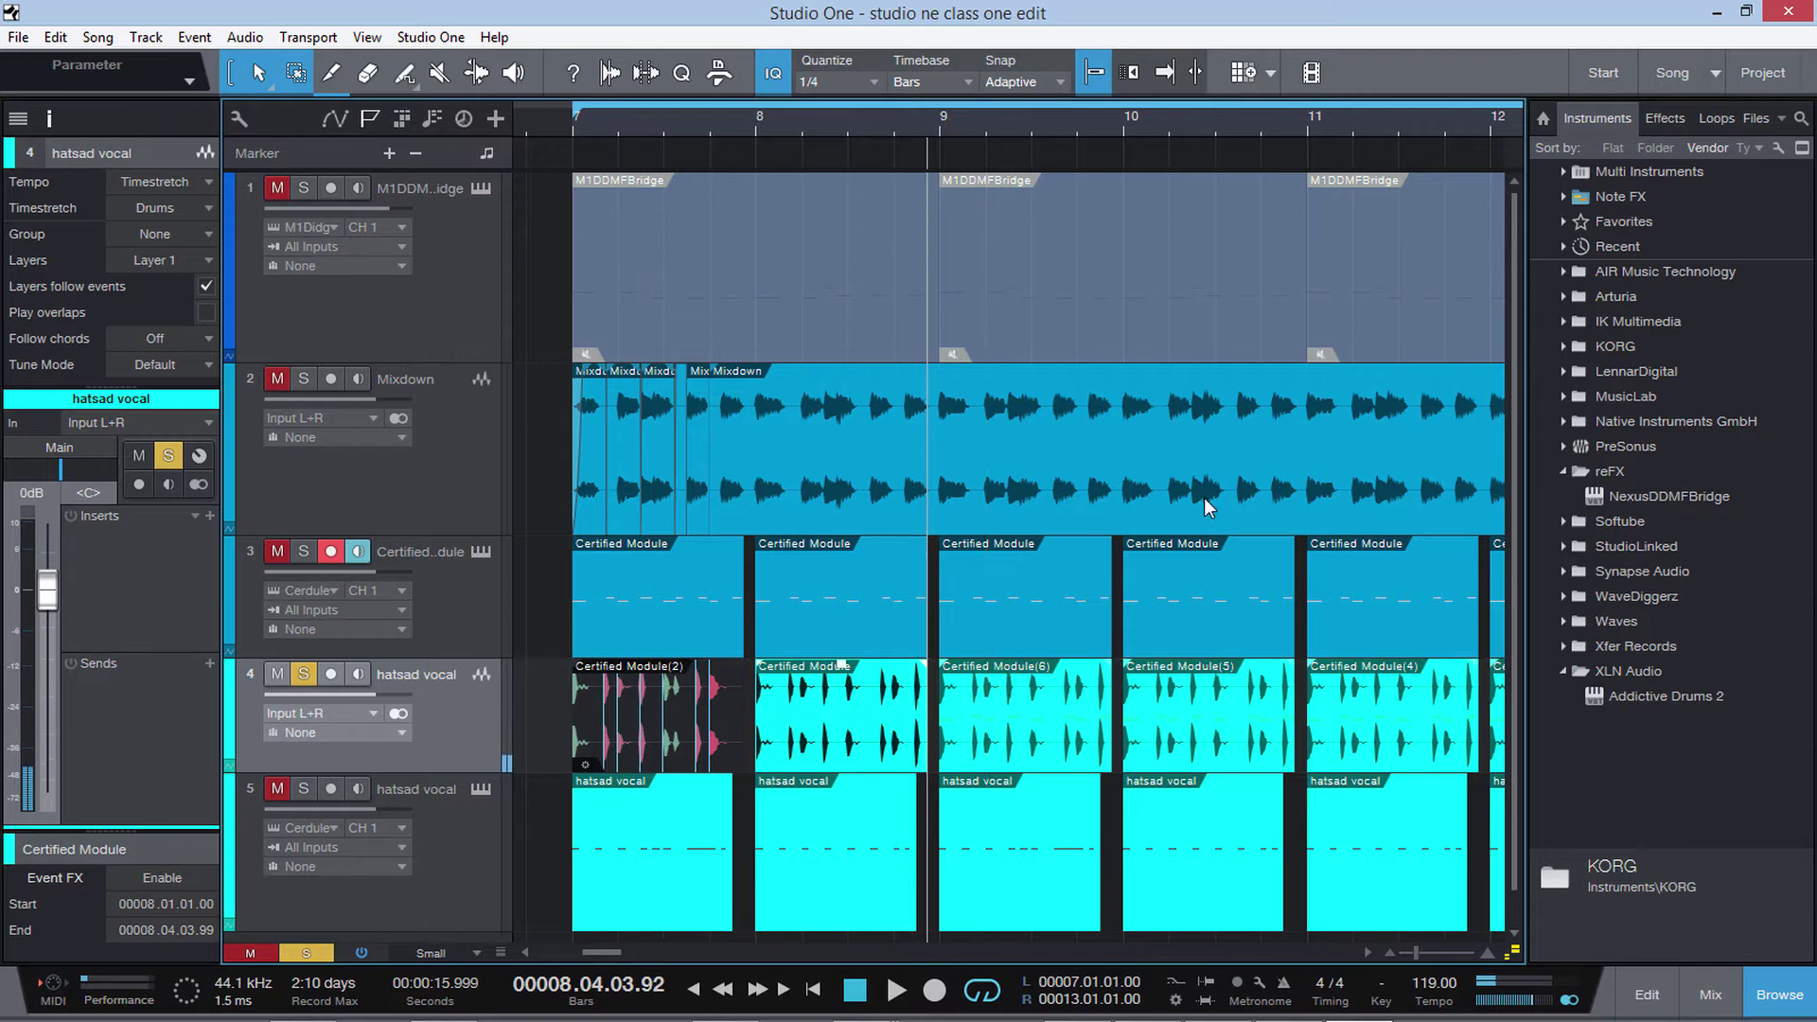
Step: Show the Audio Bend settings and turn on bend marker display for the rendered audio event at bar 8
drag(1416, 952, 1406, 952)
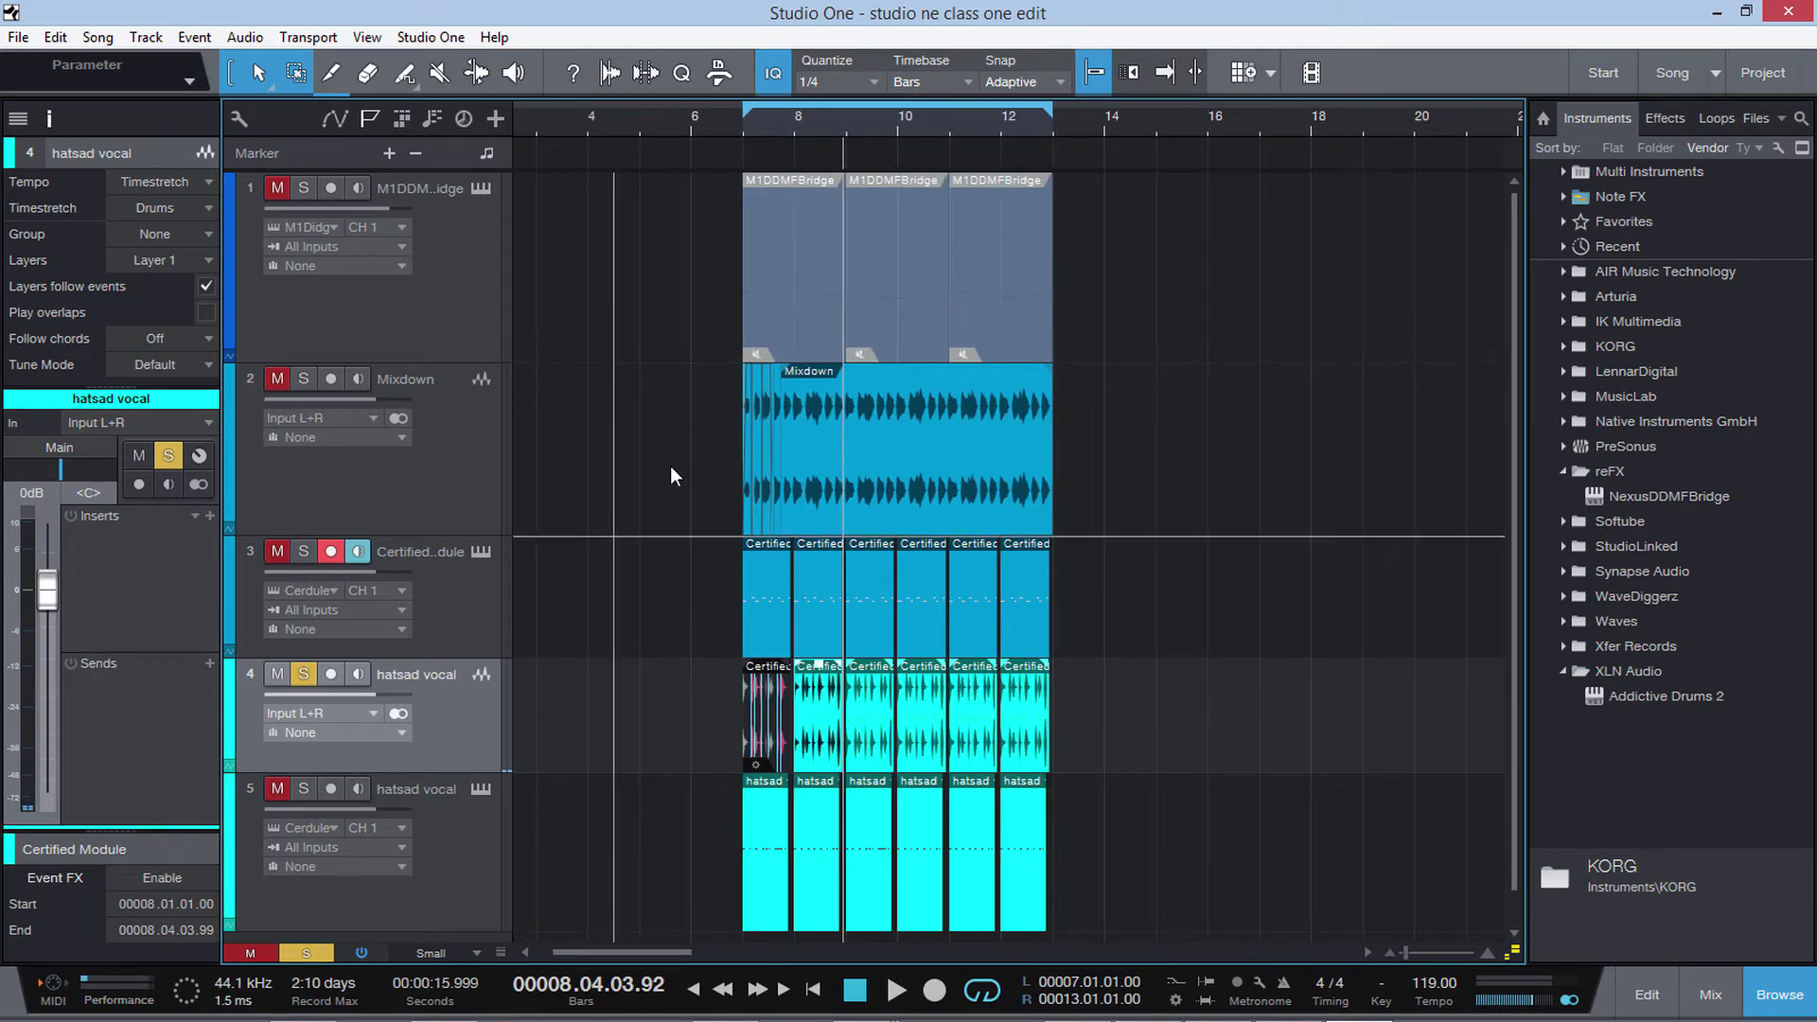
drag(1406, 953, 1418, 954)
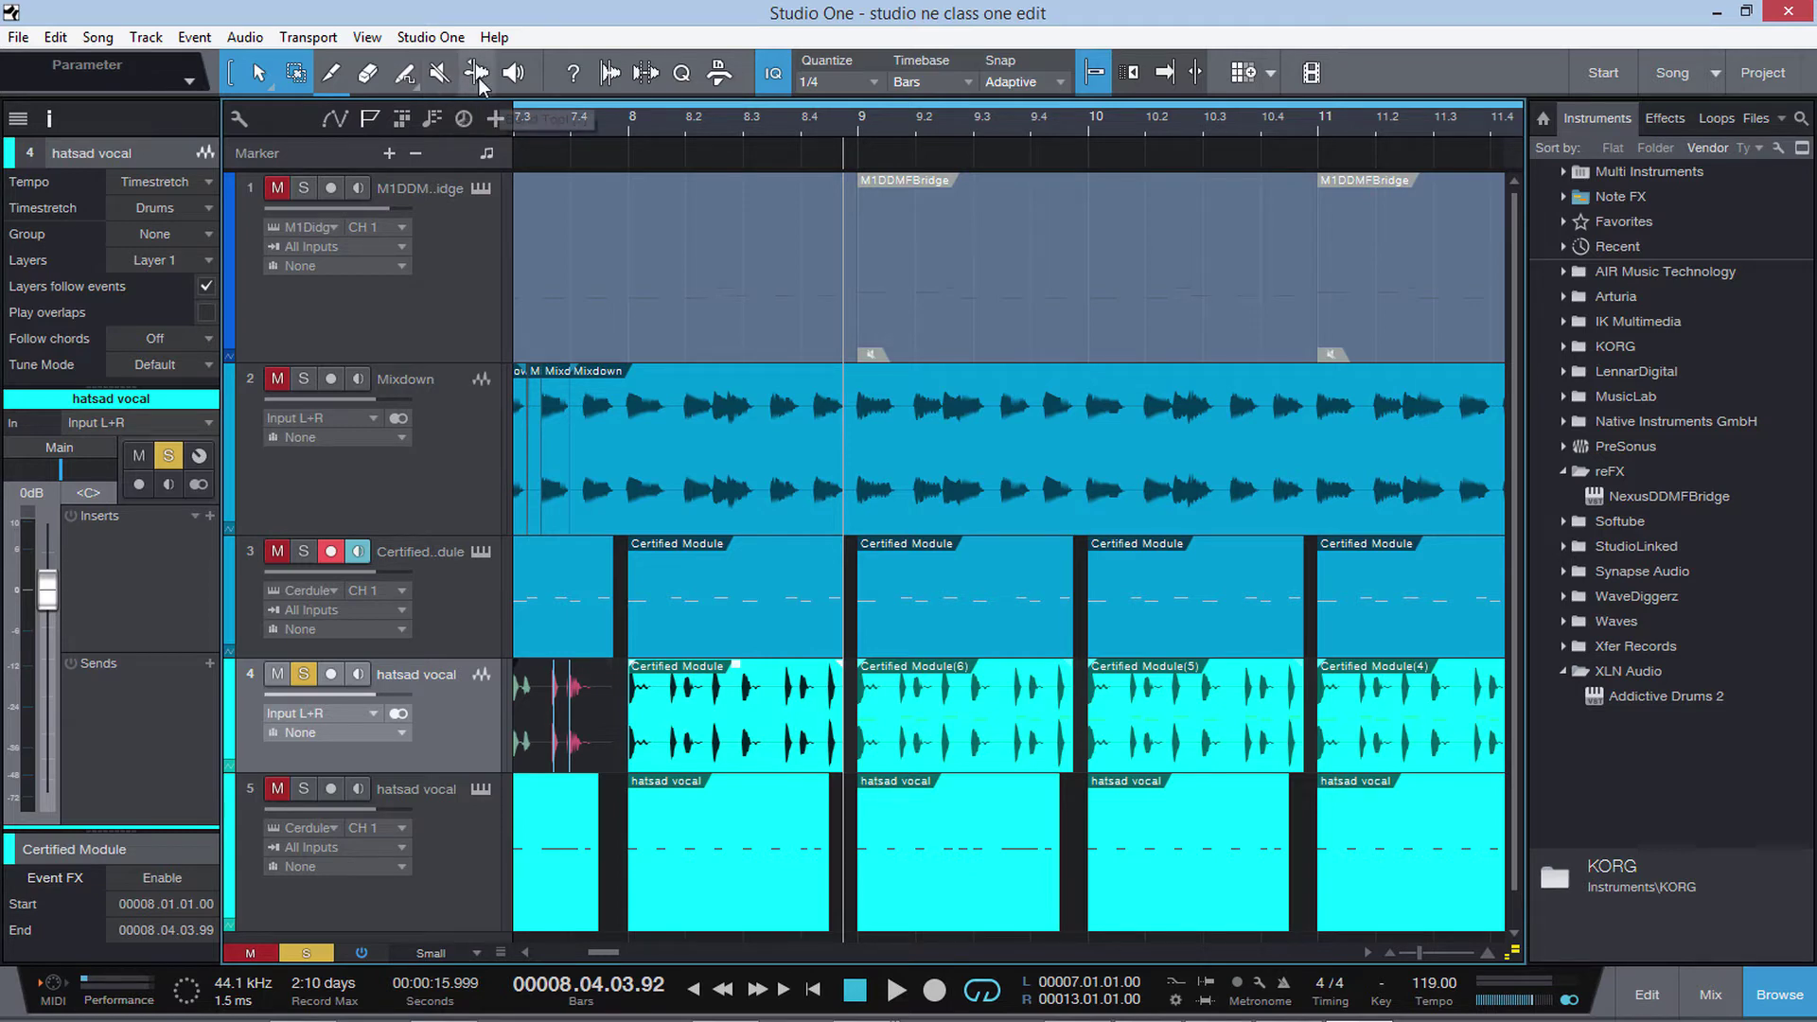
click(608, 74)
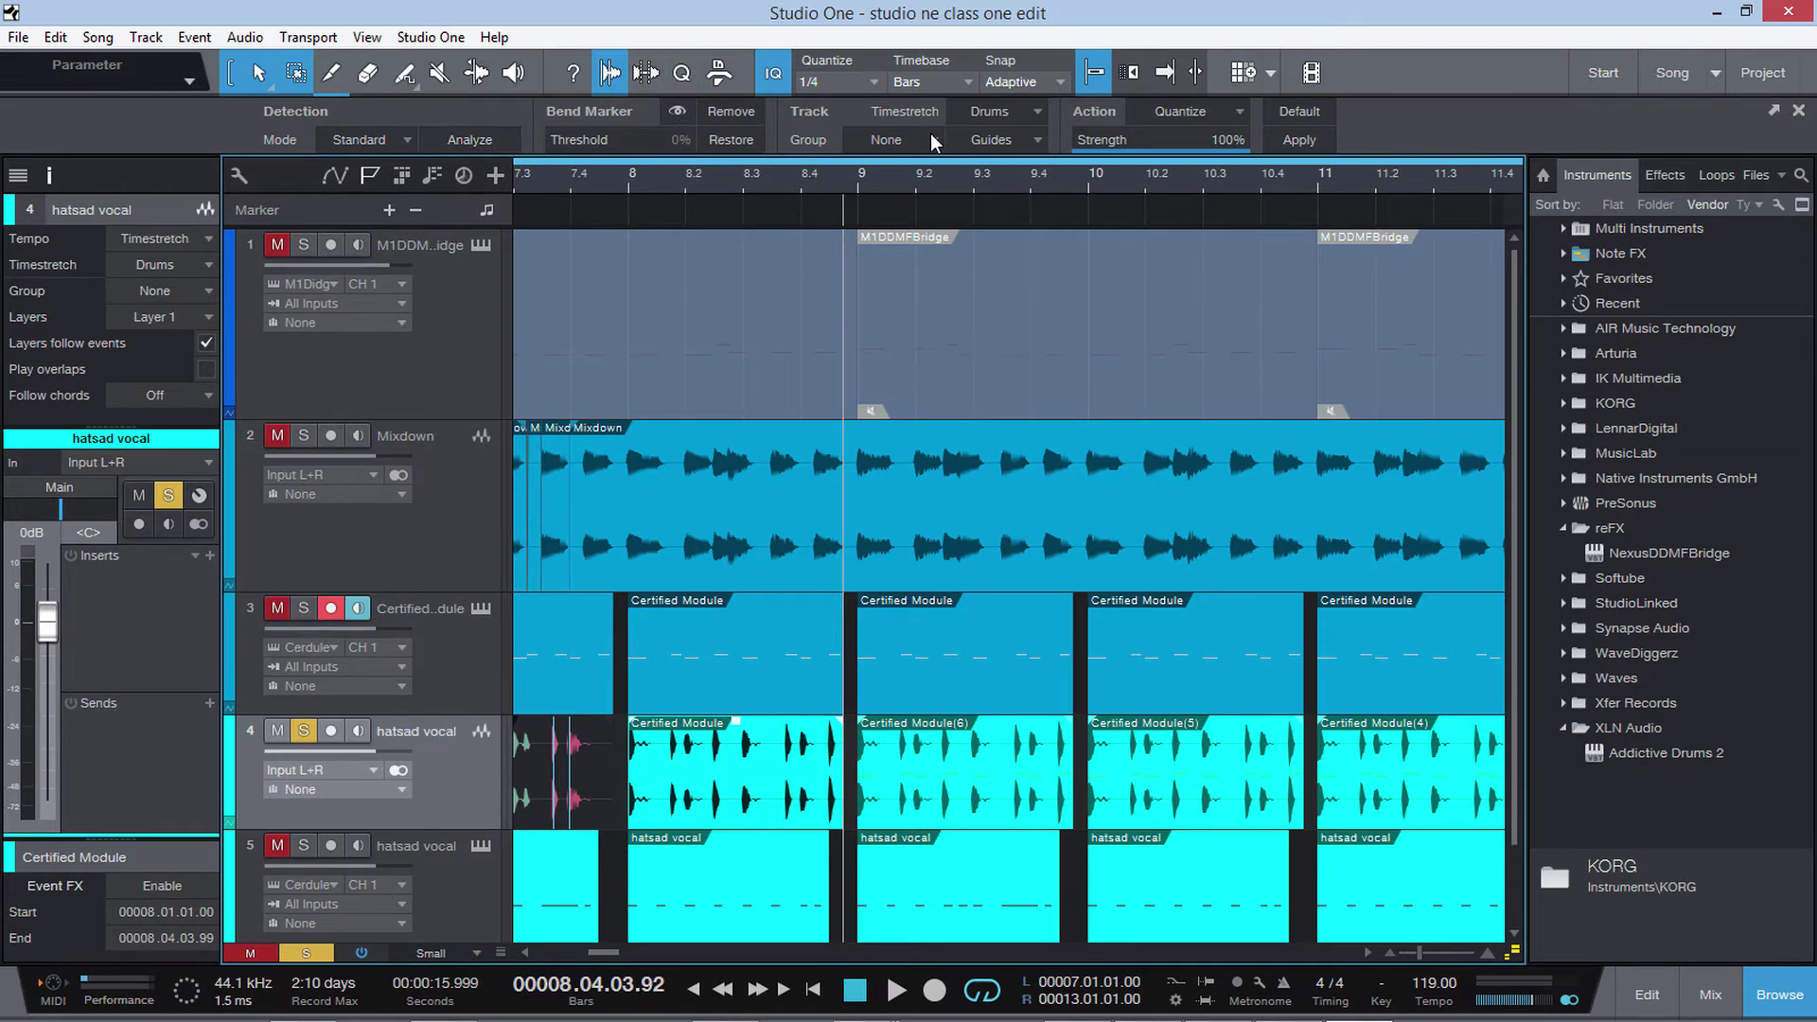
click(679, 111)
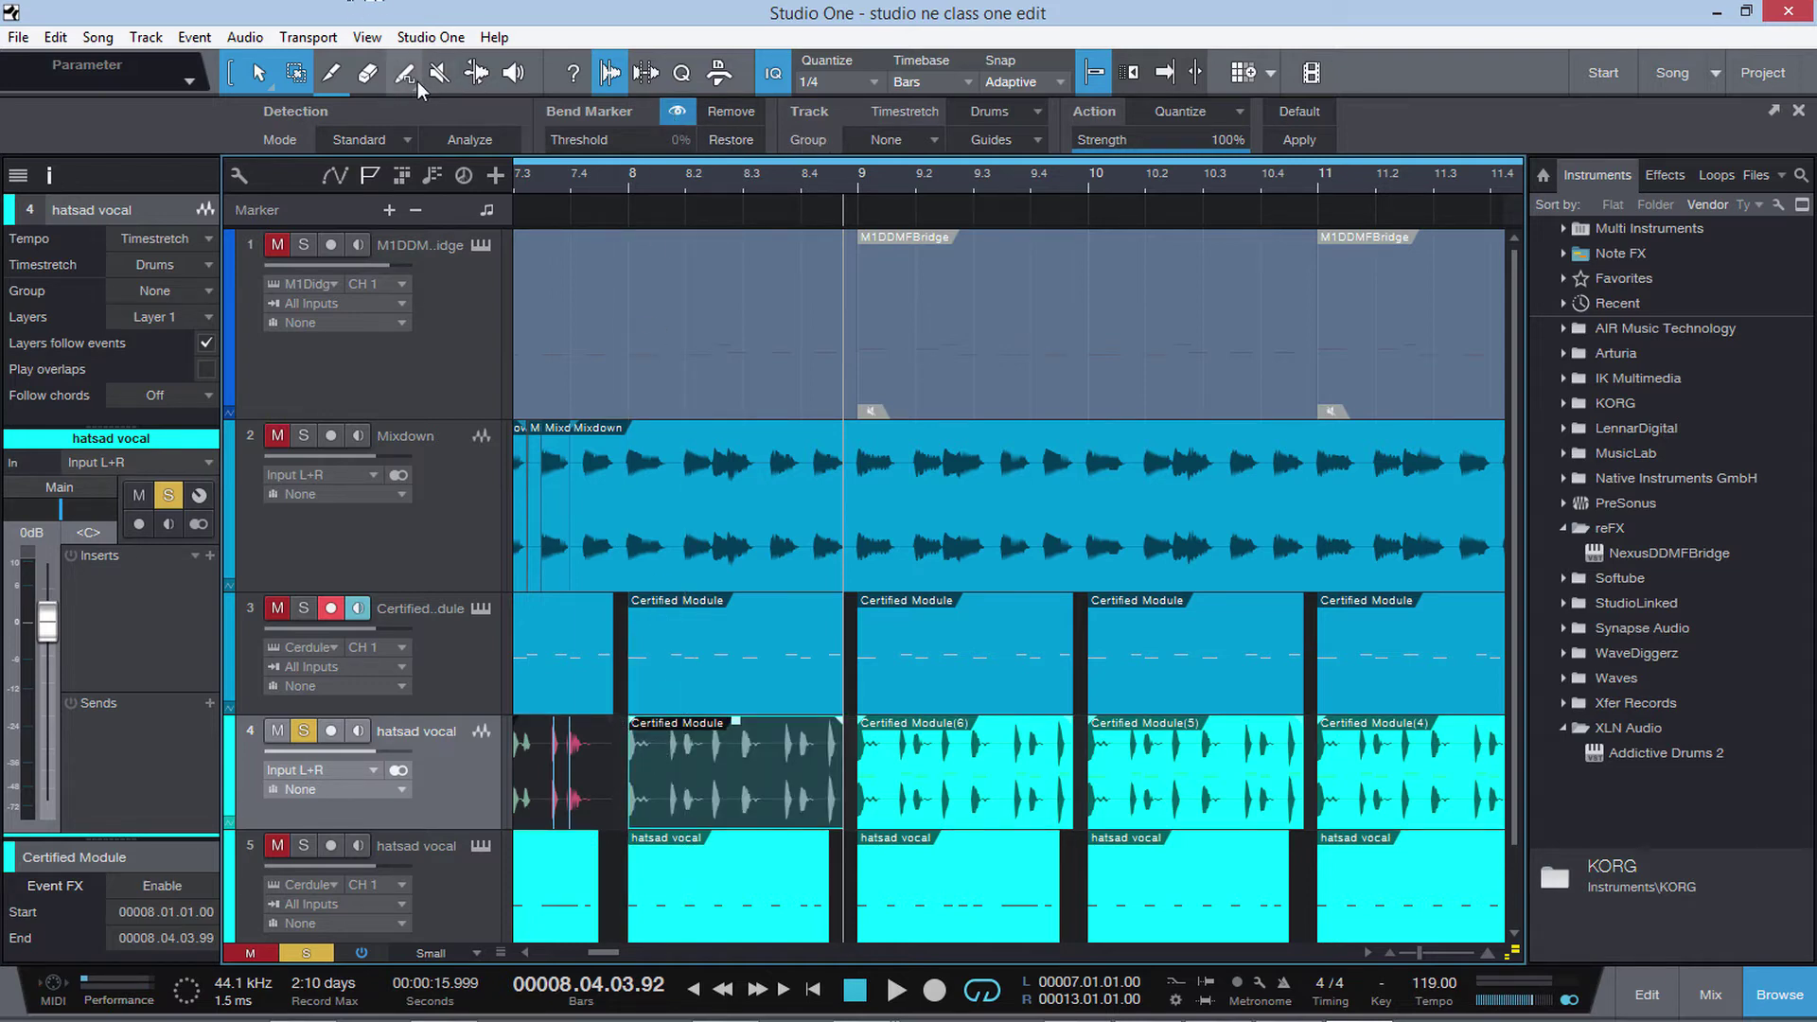
Step: Turn off snapping and use the Bend tool to add three bend markers to the hatsad vocal audio event at bar 8
click(476, 74)
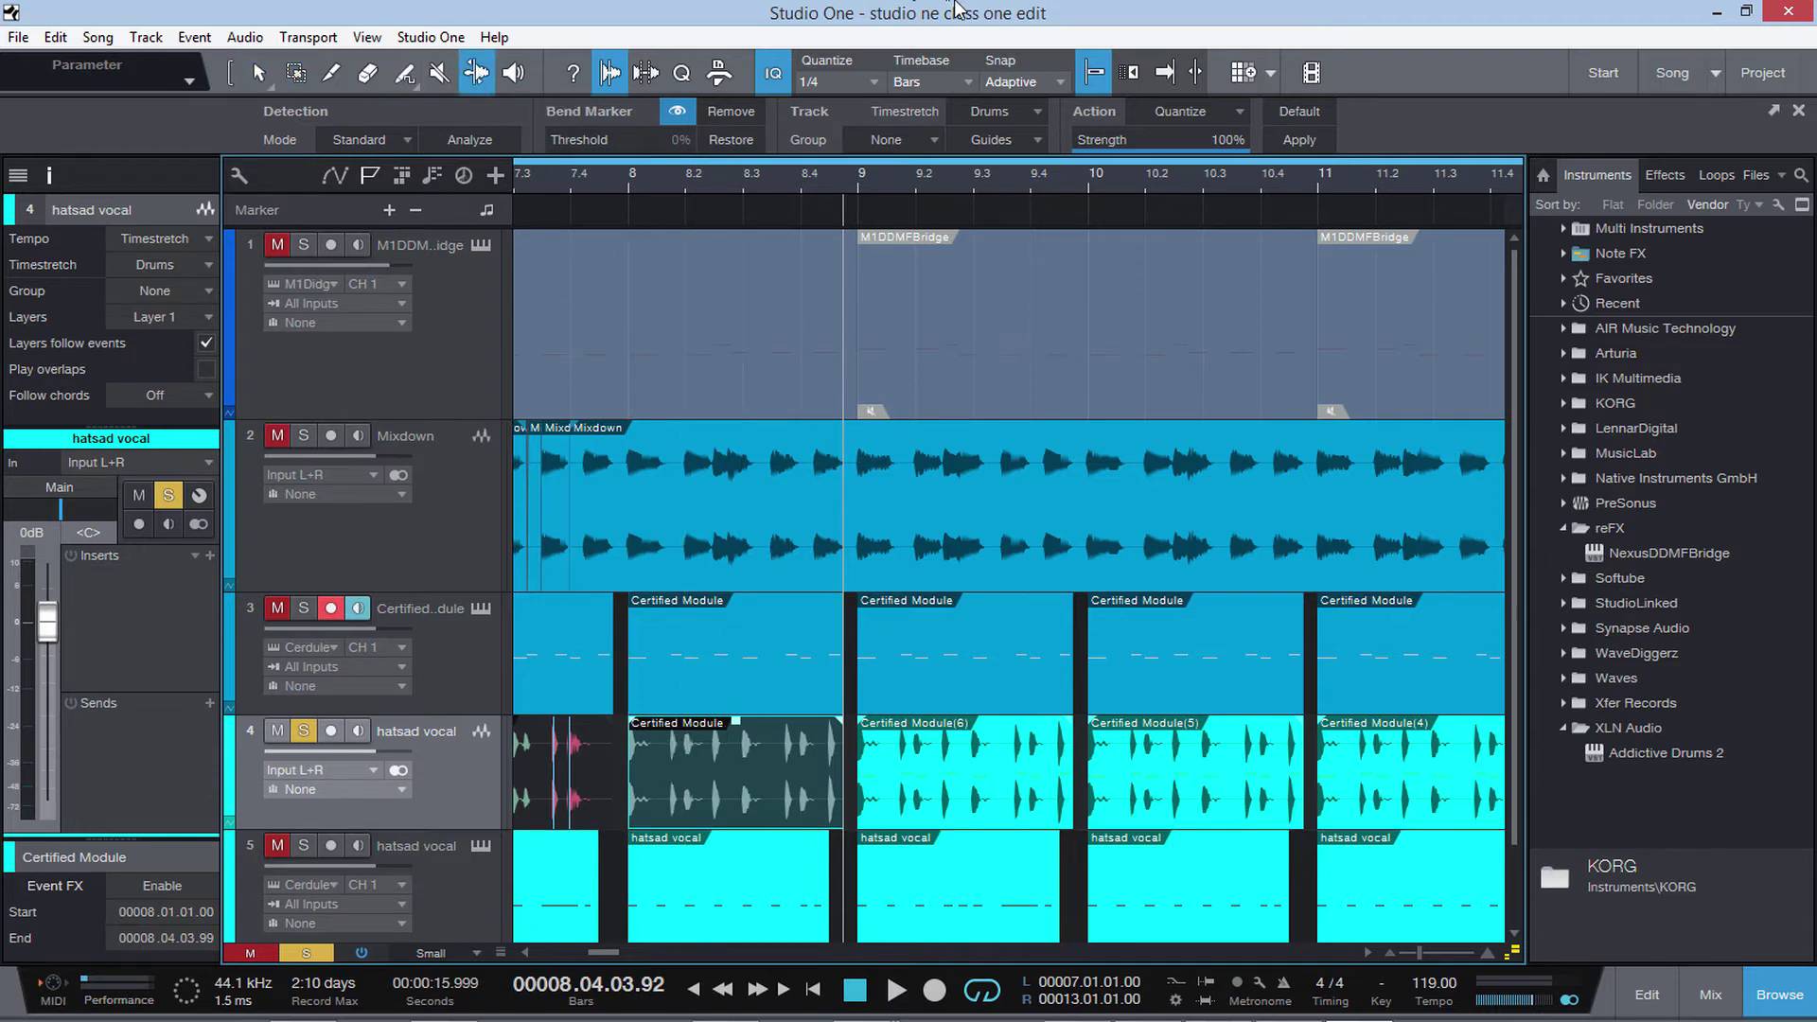
click(1100, 77)
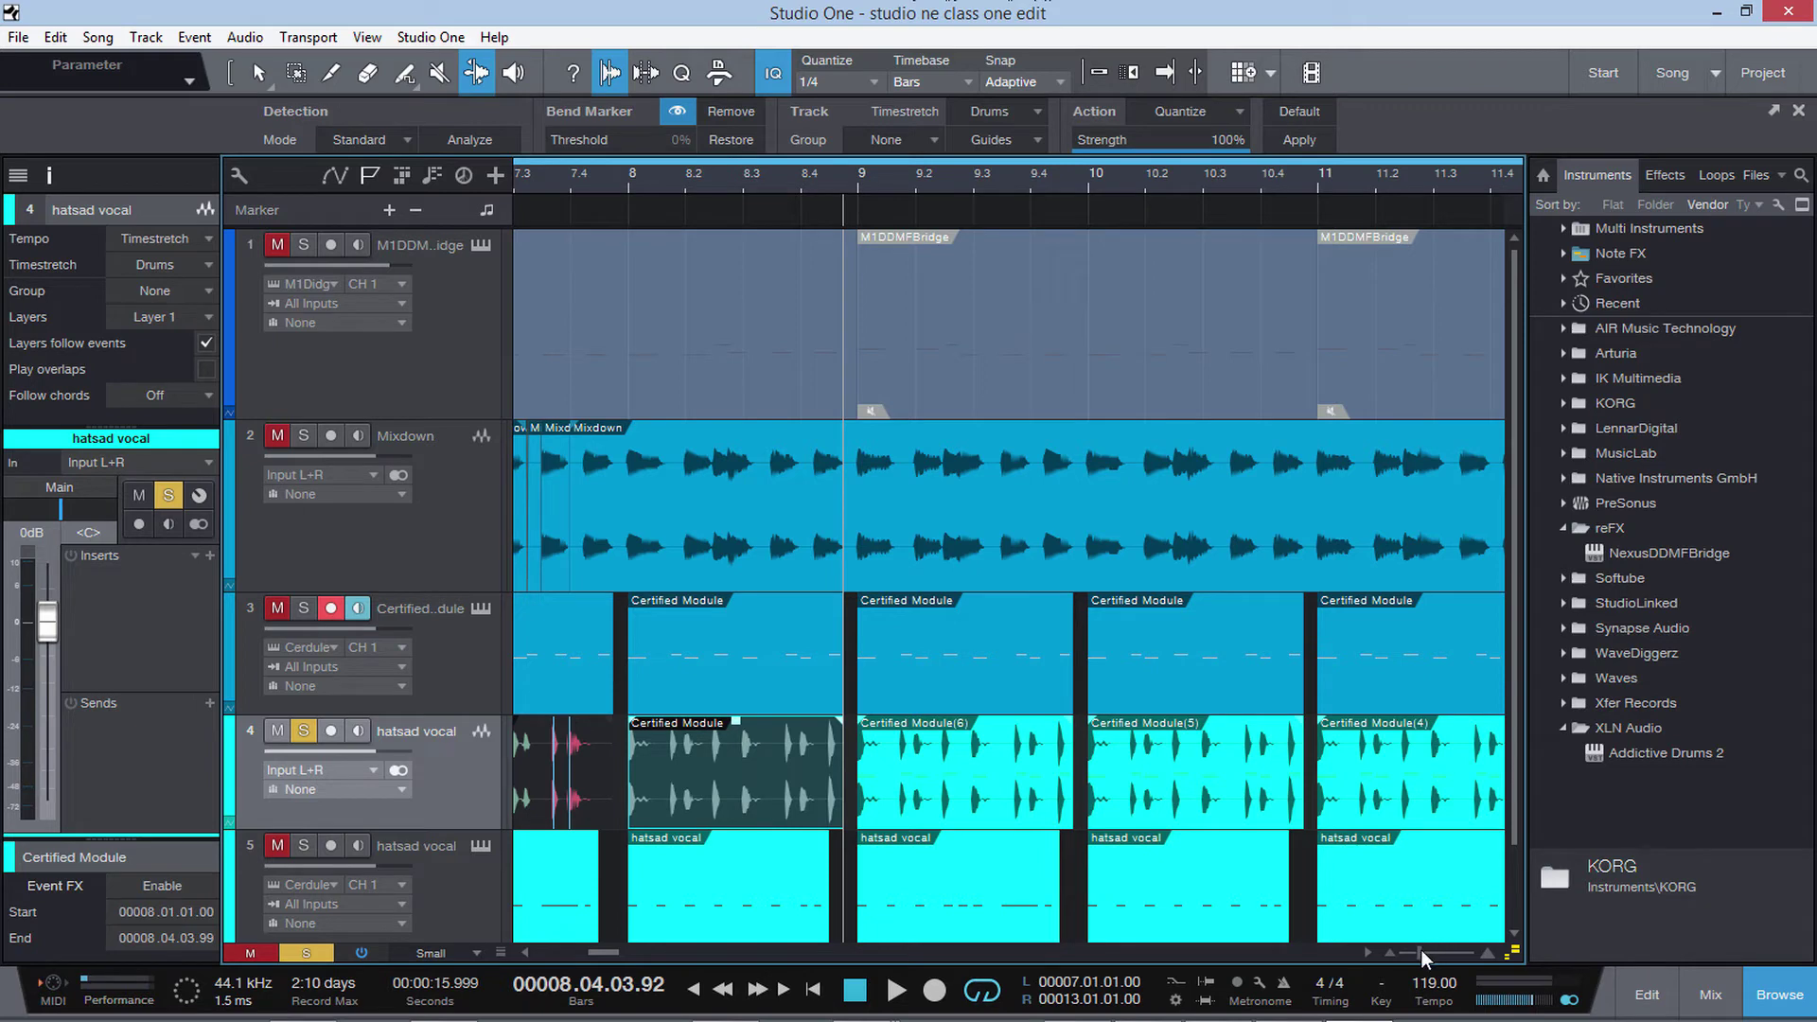
drag(1421, 950, 1425, 950)
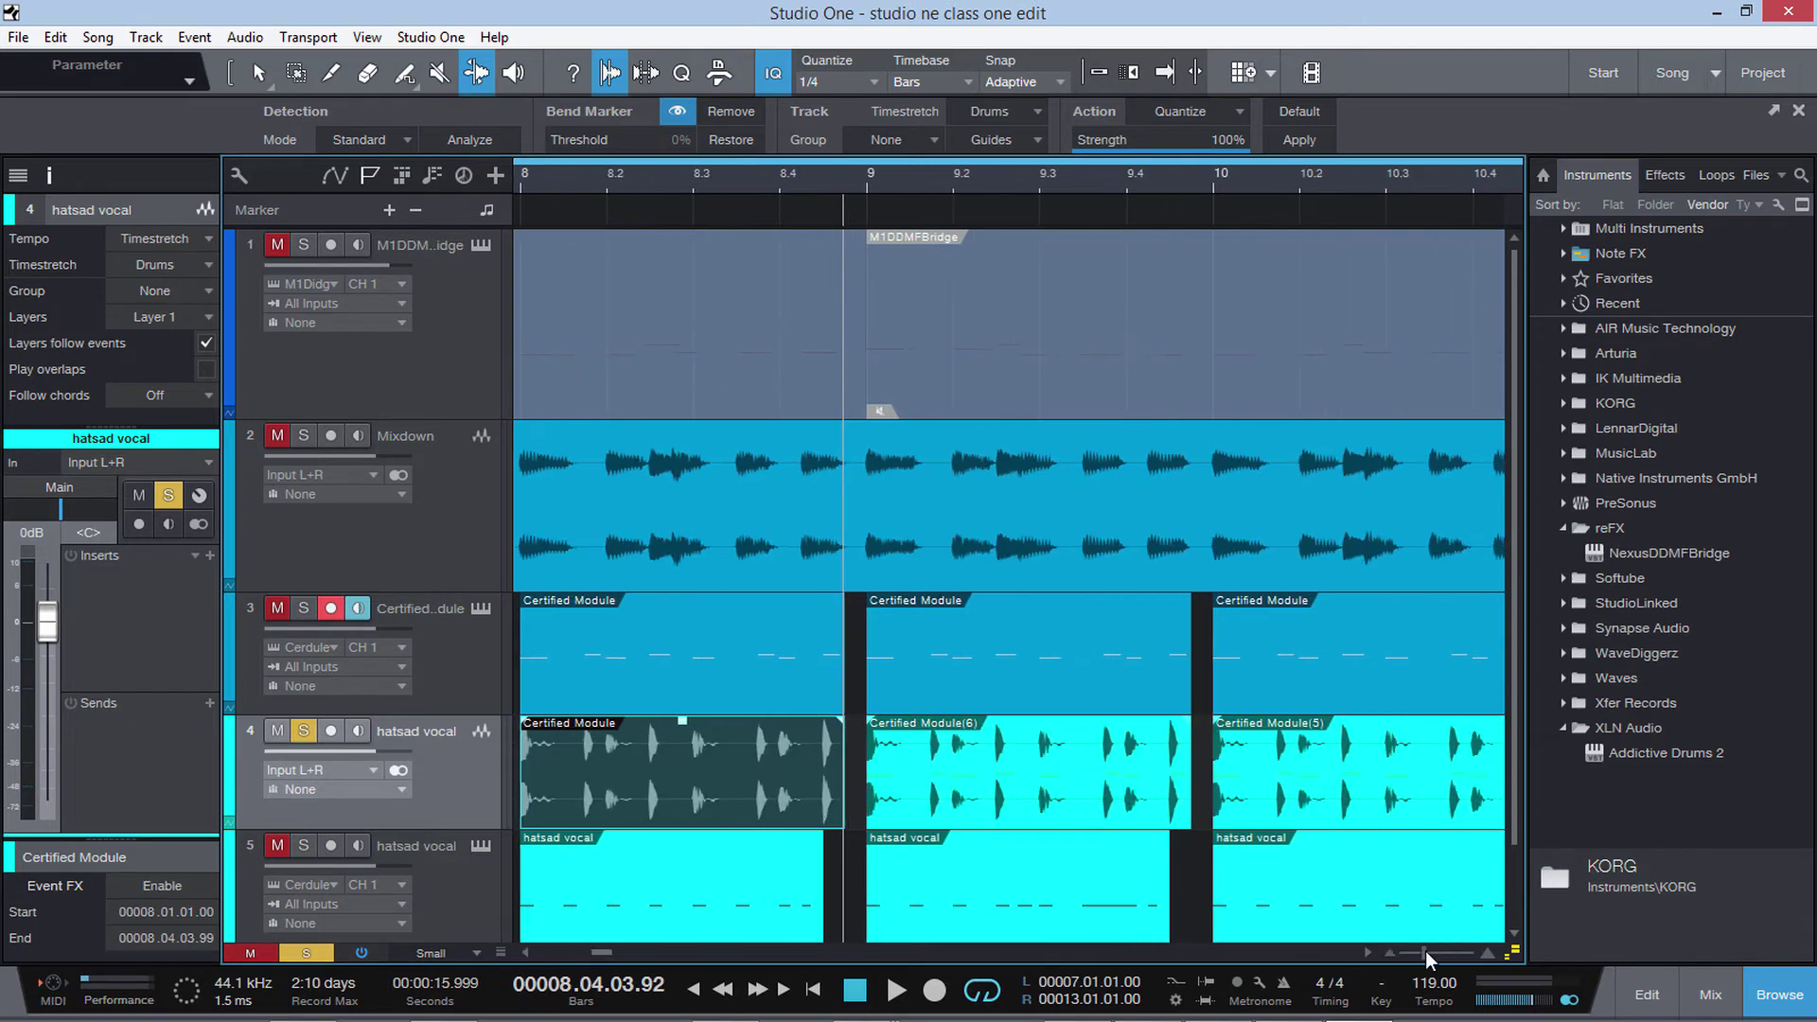
click(816, 757)
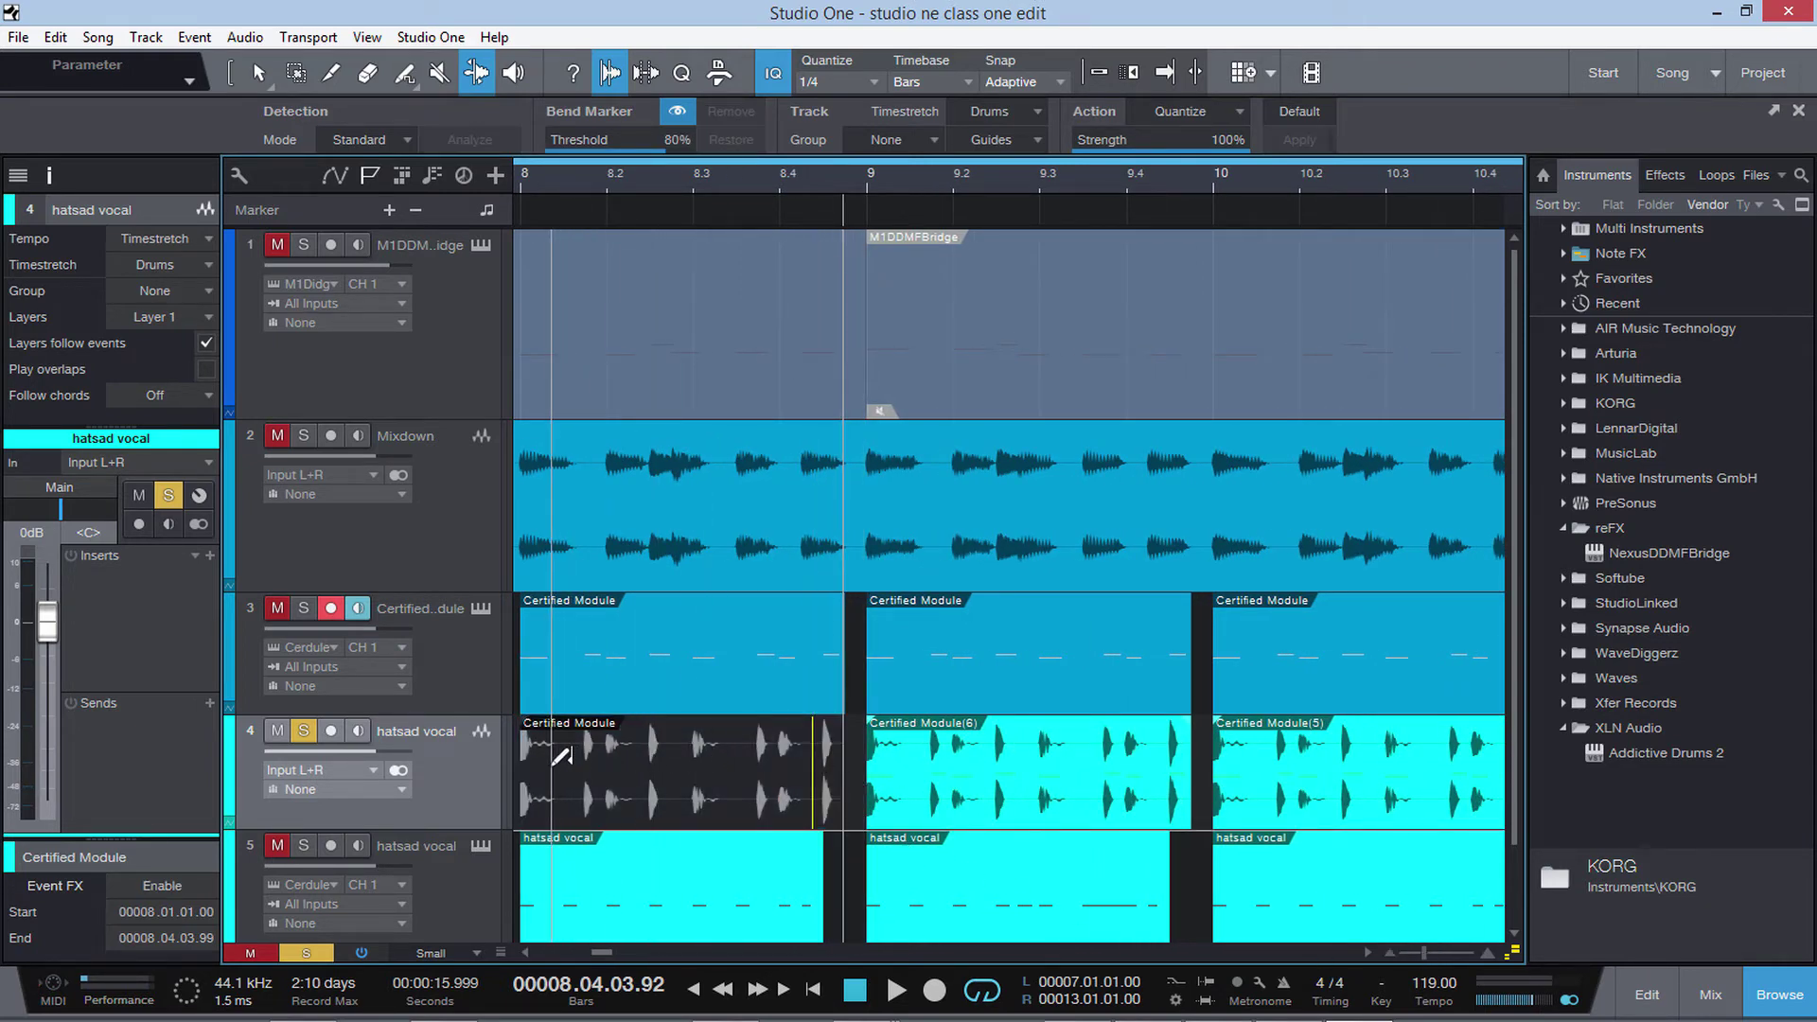
click(551, 762)
click(577, 765)
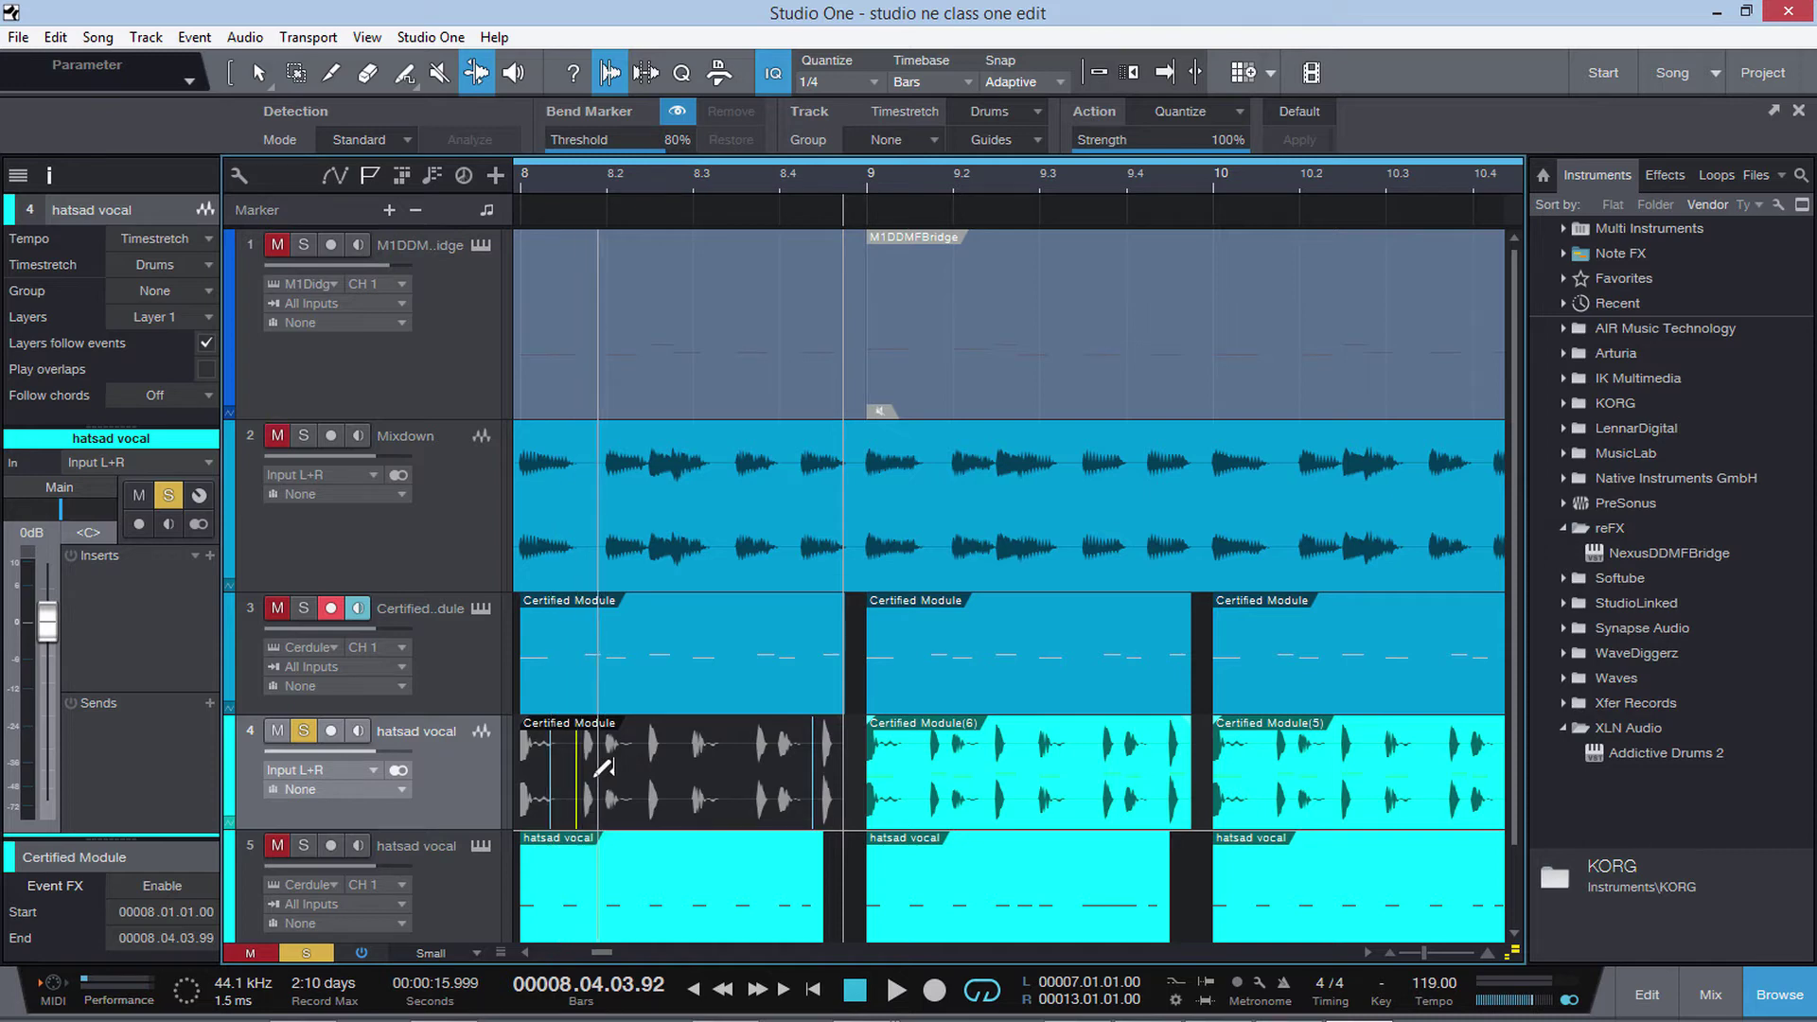
Step: Bend the event's audio by moving the middle marker to between beats 2 and 3 of bar 8, and play from bar 8
drag(584, 783, 649, 784)
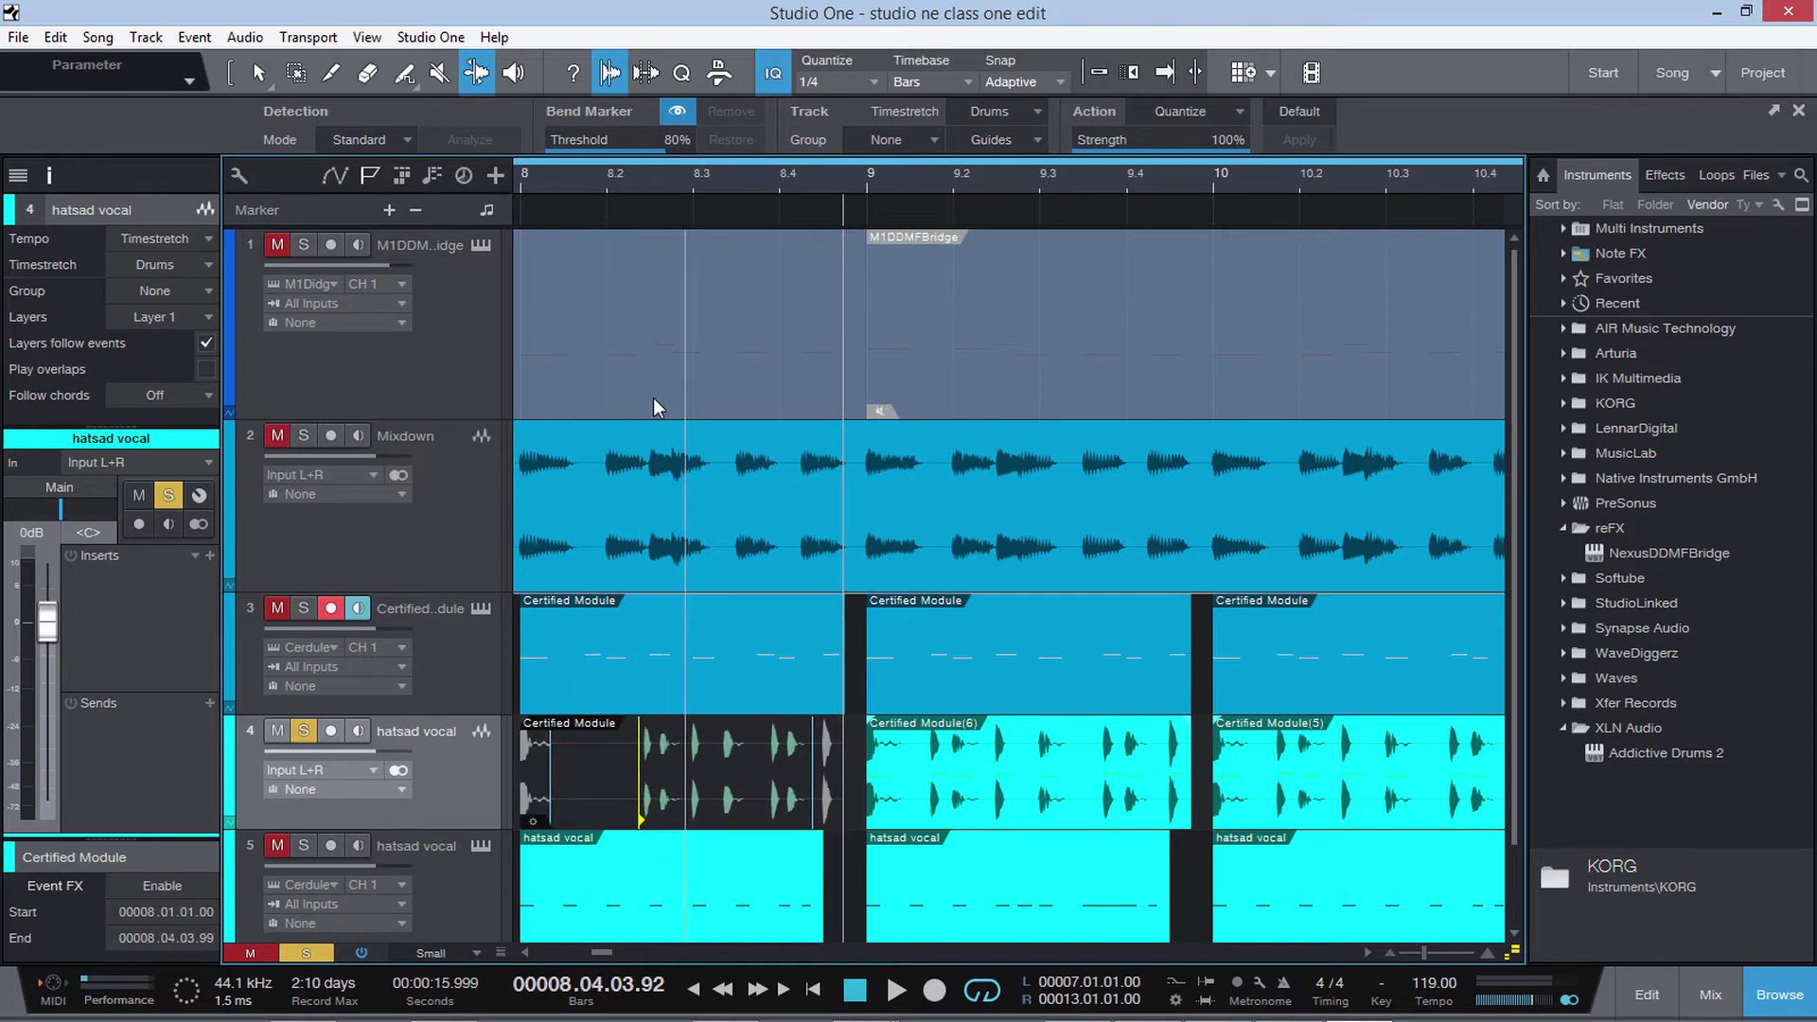
click(527, 176)
key(space)
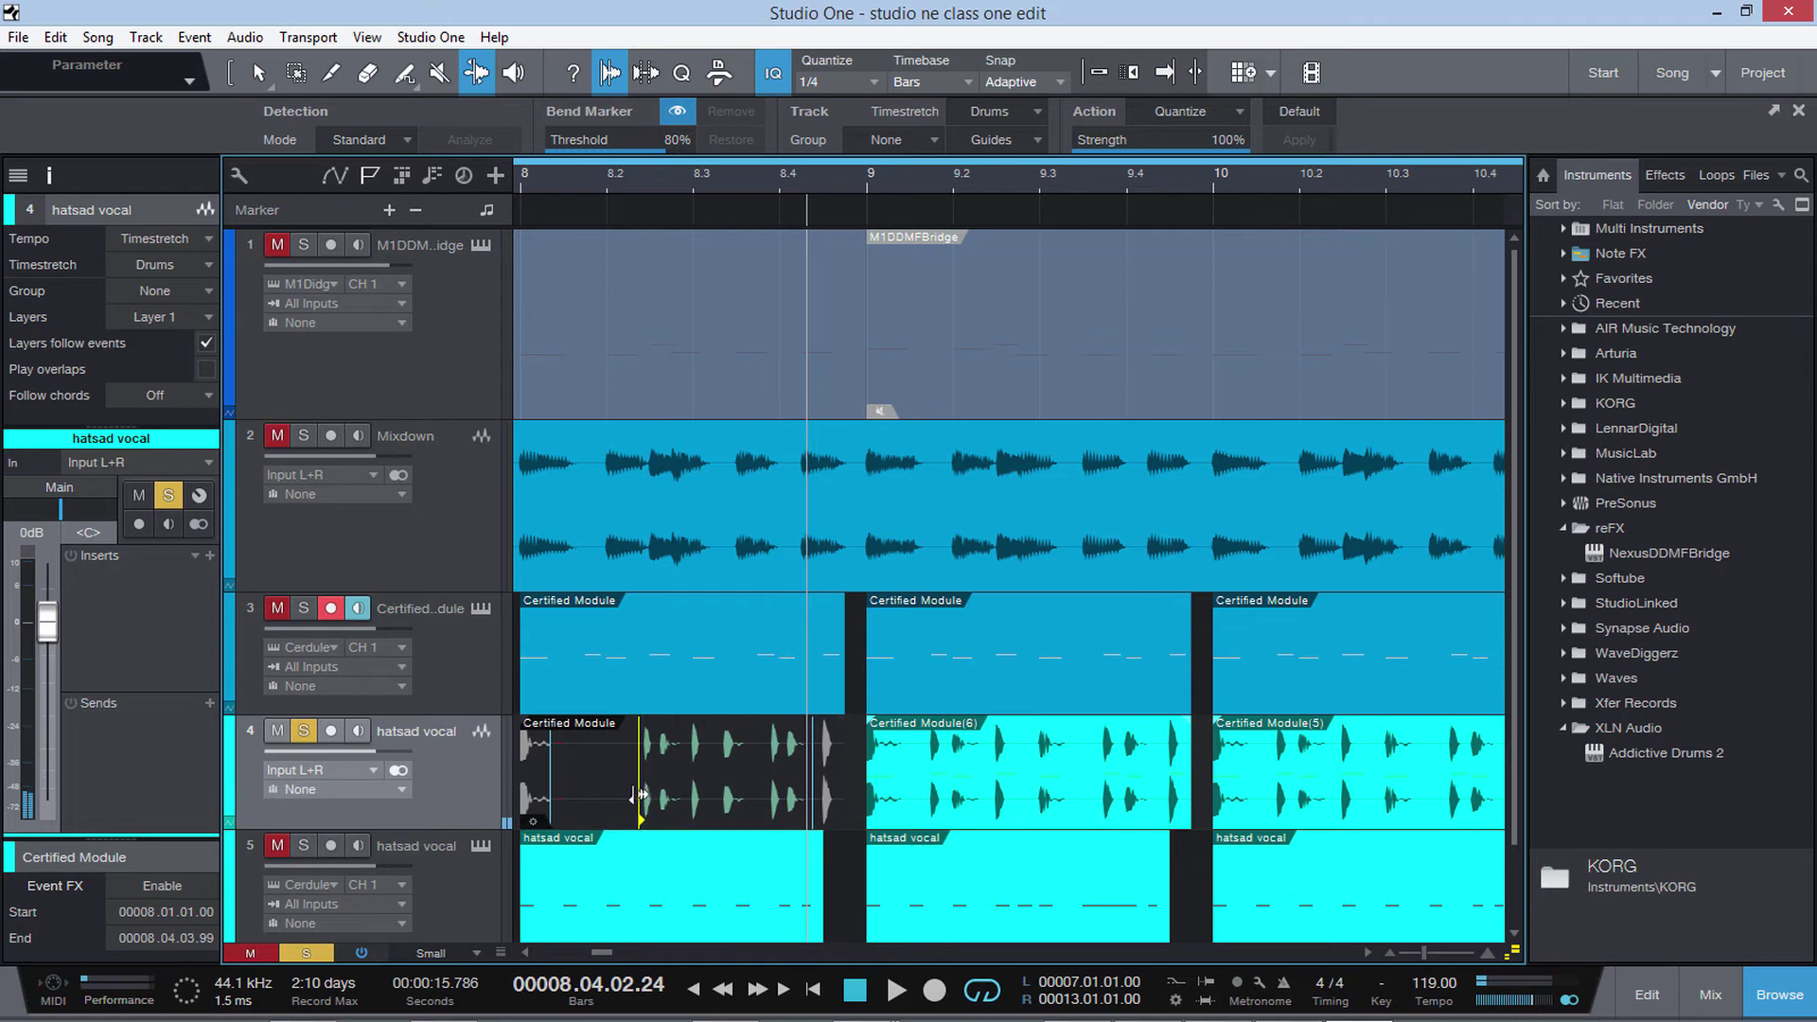
Step: Bend the moved marker back to near the start of the bar 8 event and play the song from bar 8
drag(640, 795, 540, 782)
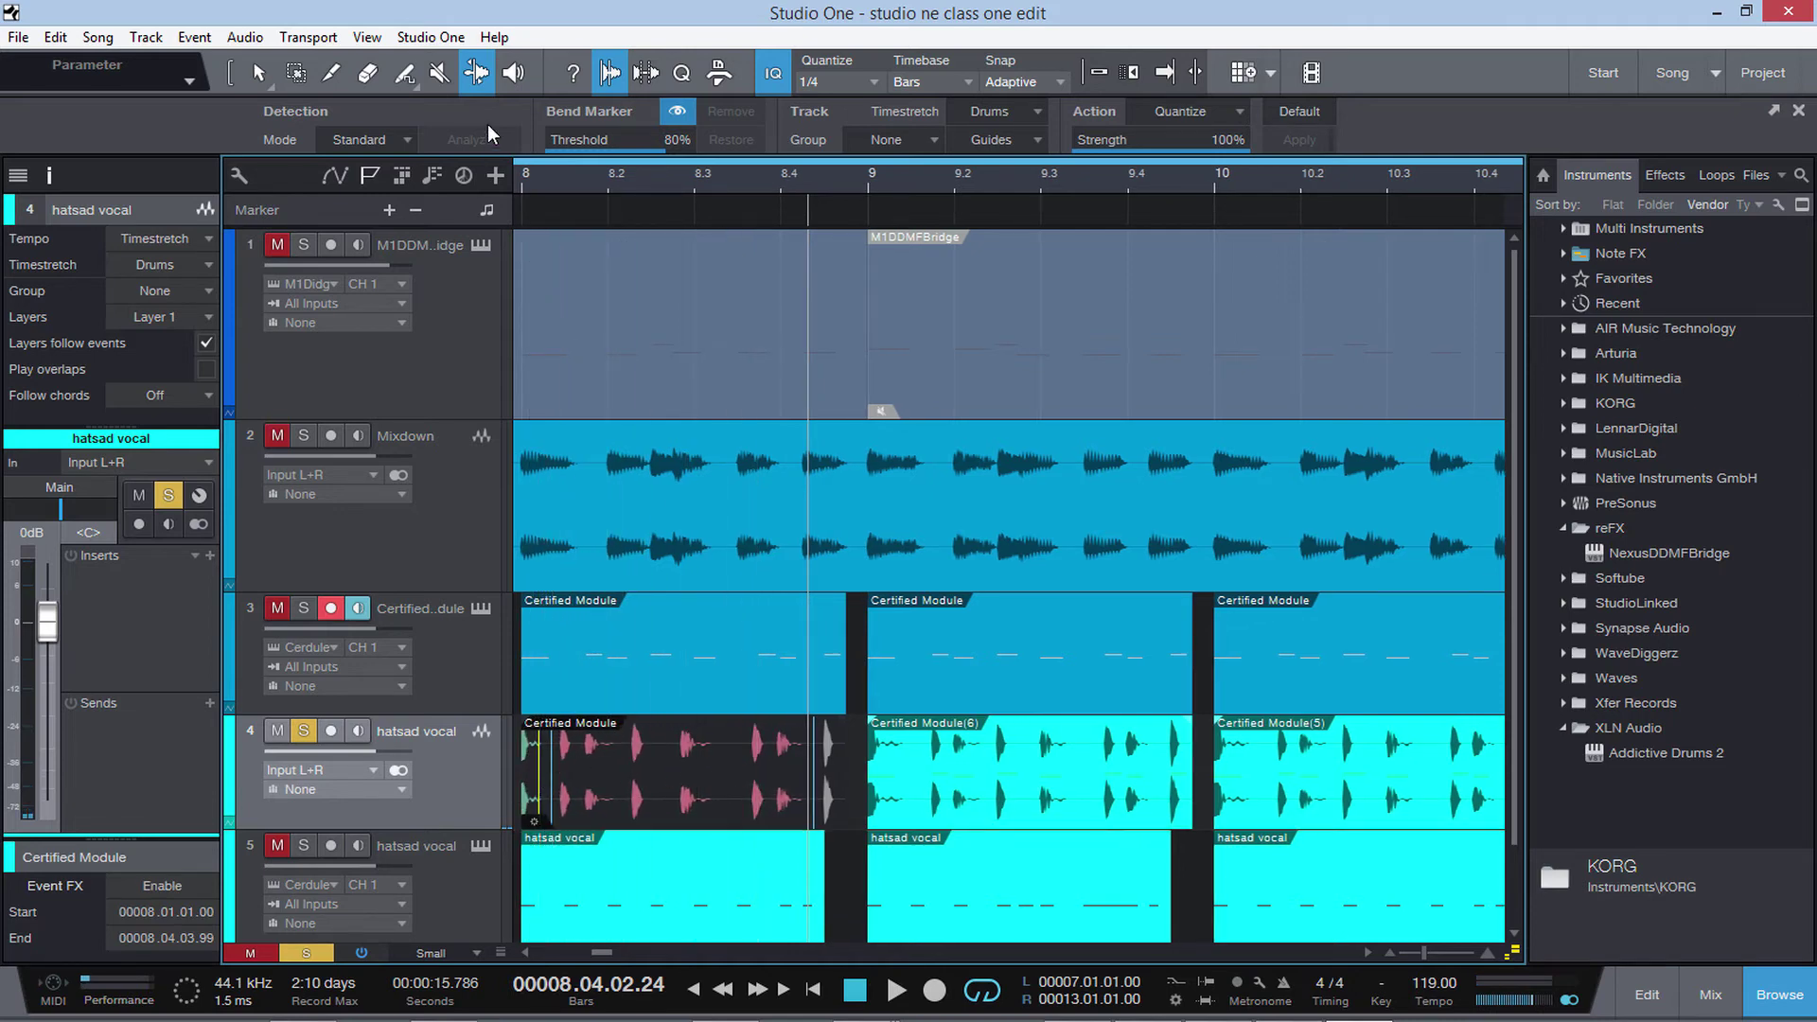
click(537, 174)
key(space)
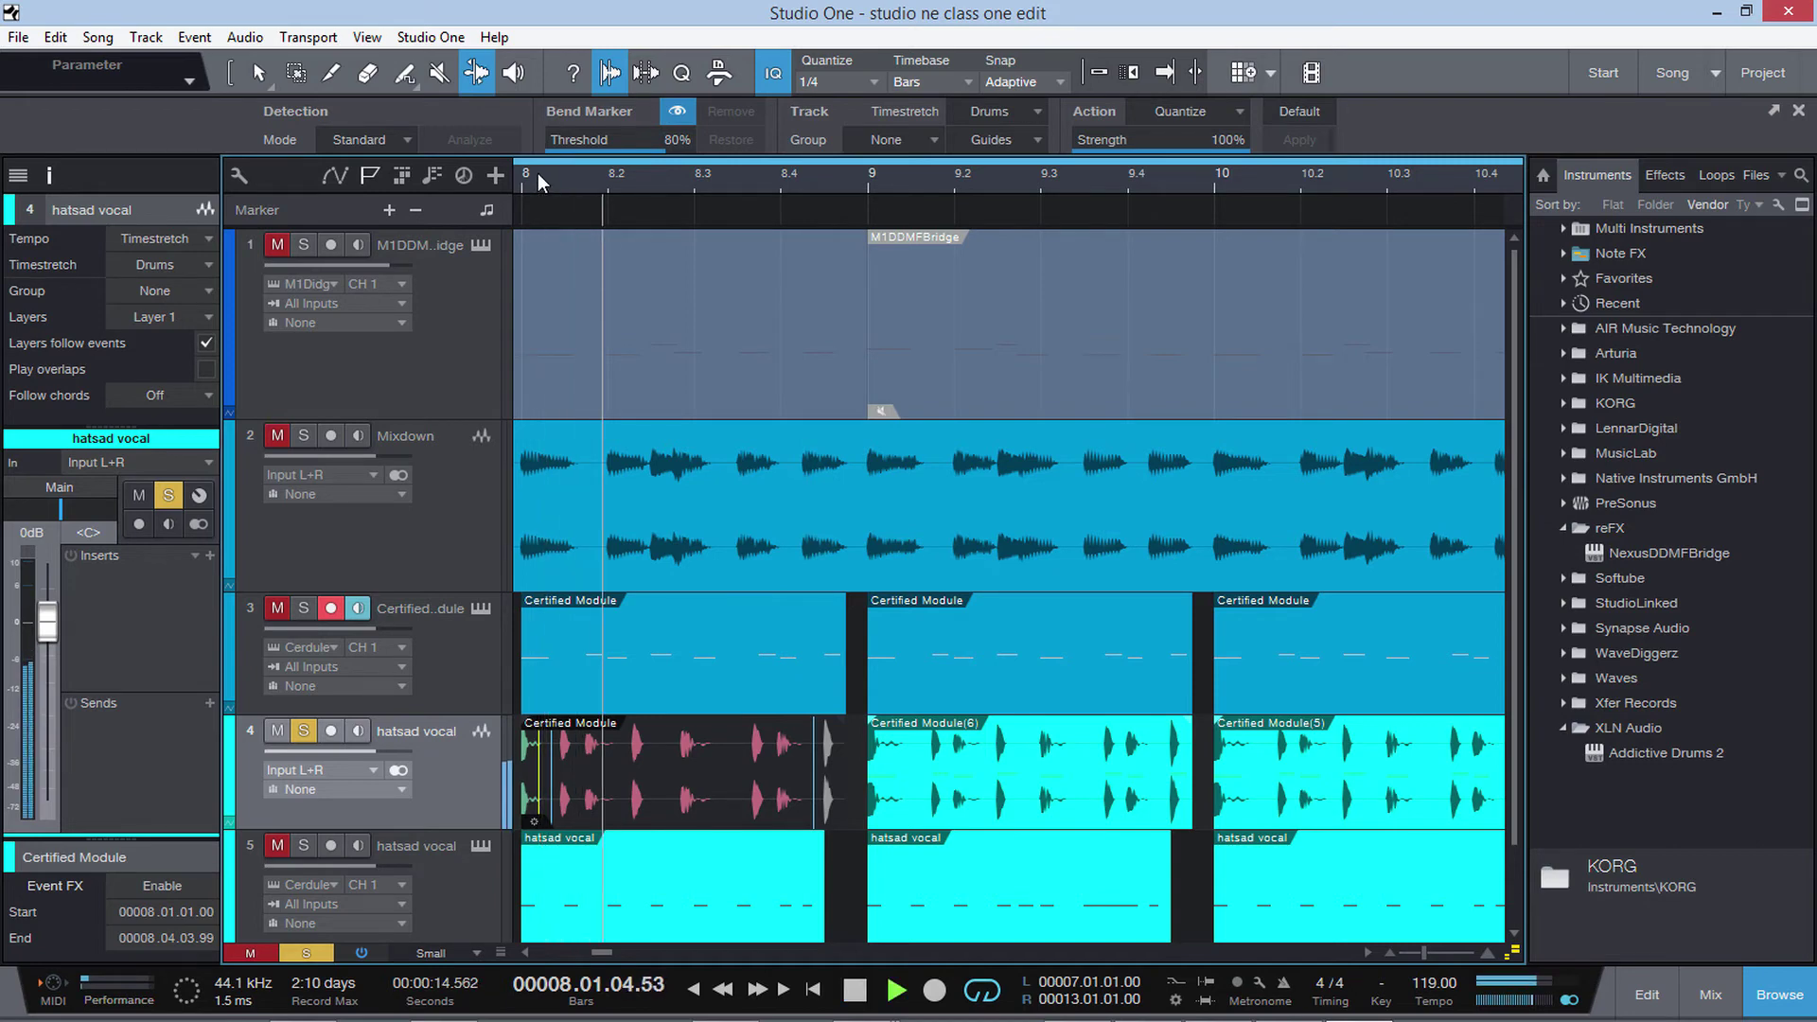
key(space)
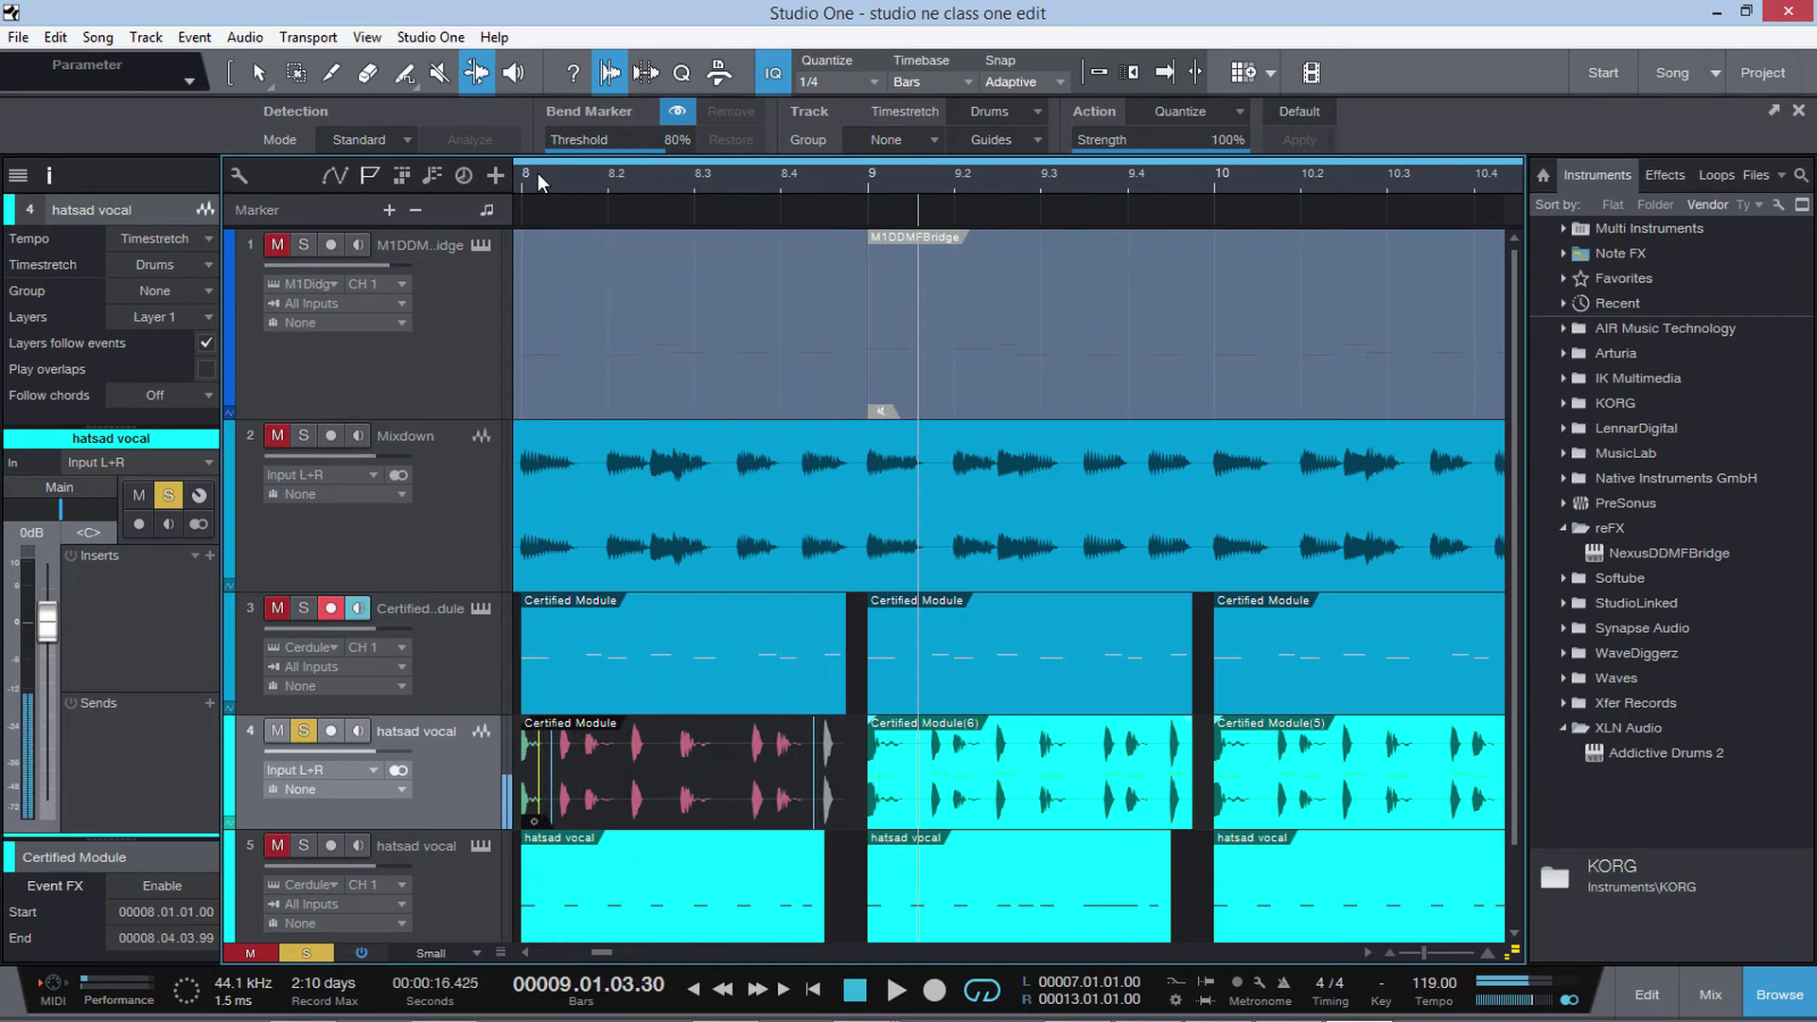
Step: Turn off bend marker display, place the playback position in beat 1 of bar 8 and hide the Audio Bend settings
click(678, 114)
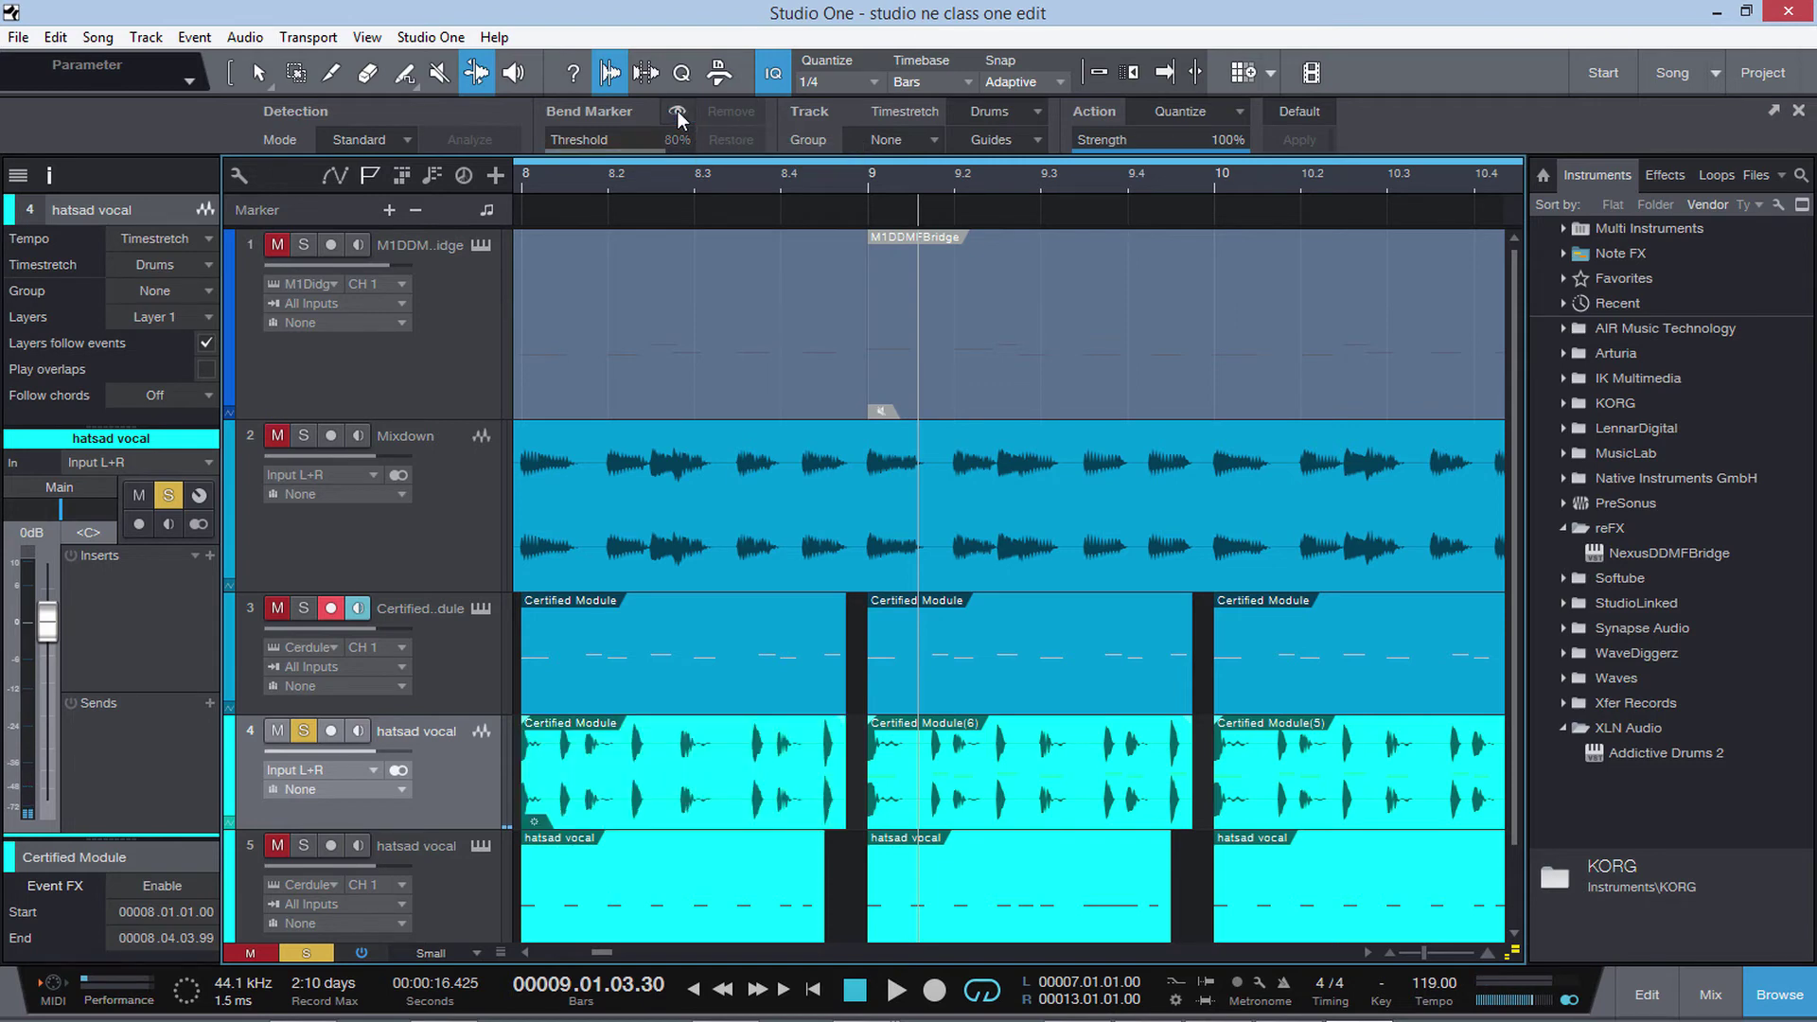
click(677, 114)
click(678, 113)
click(557, 180)
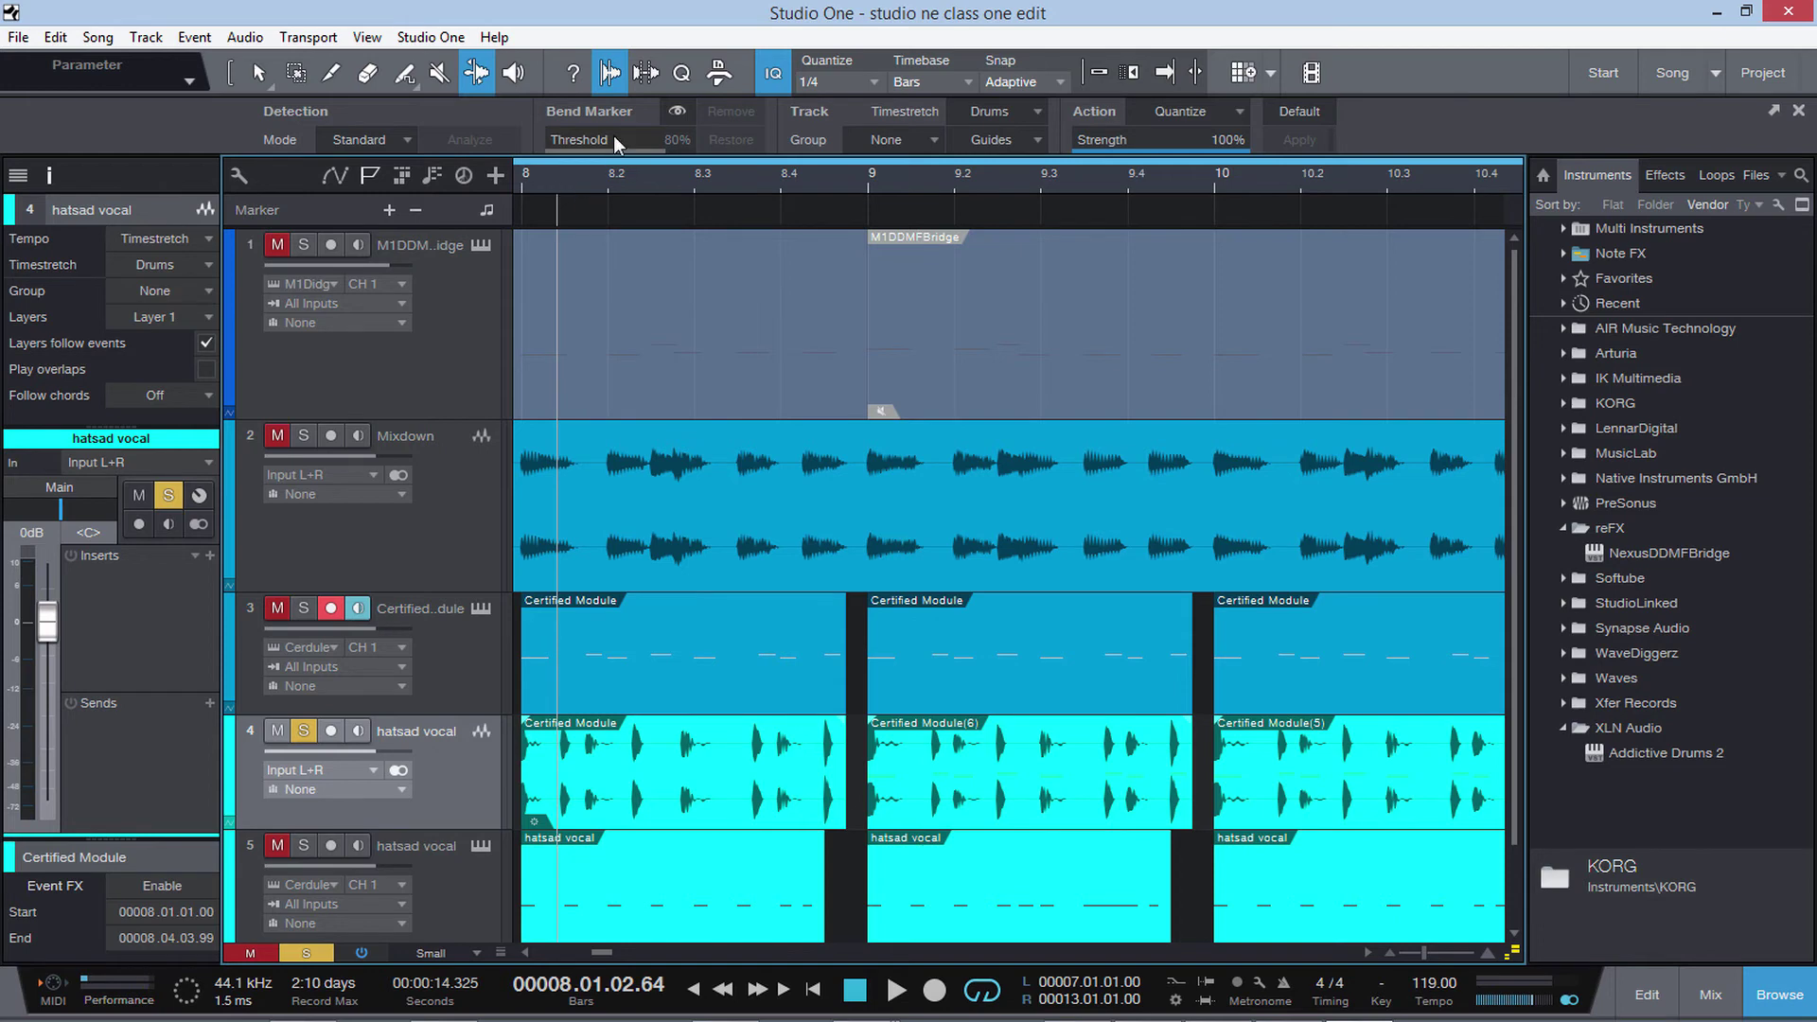
click(609, 73)
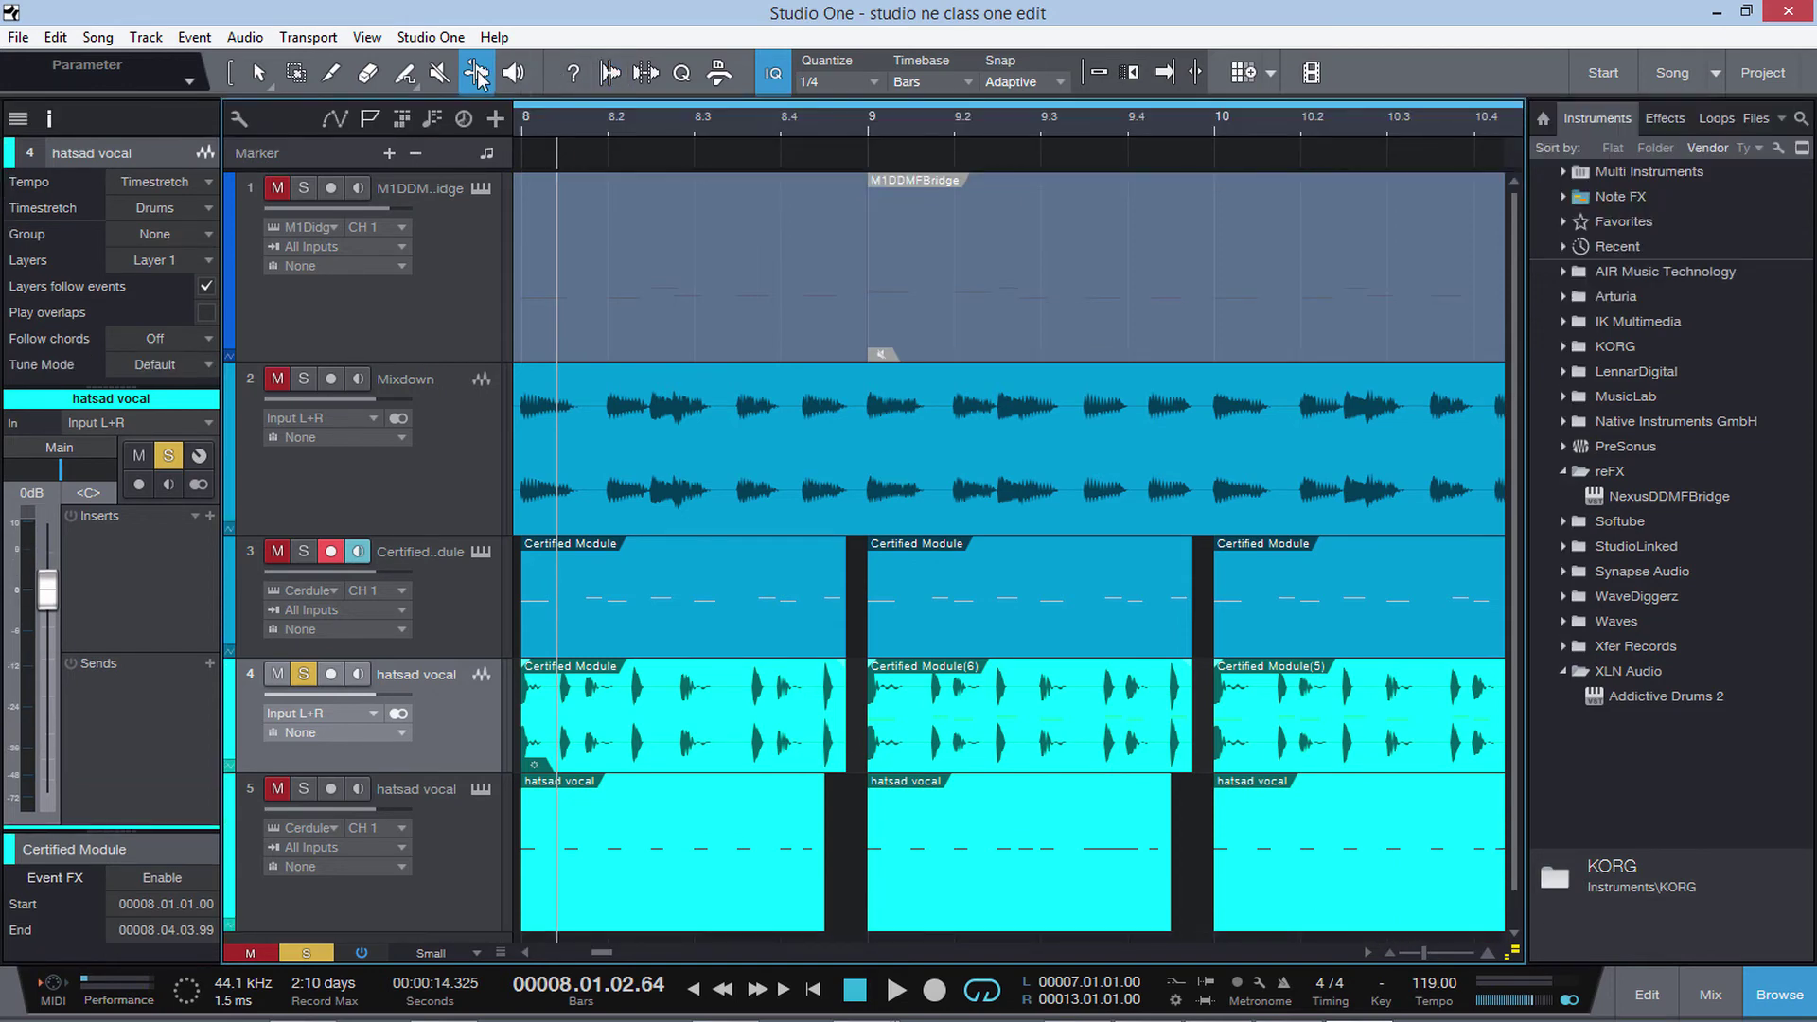
Step: Set the quantize value to 1/16 and reduce the arrangement's track height to Tiny
click(872, 82)
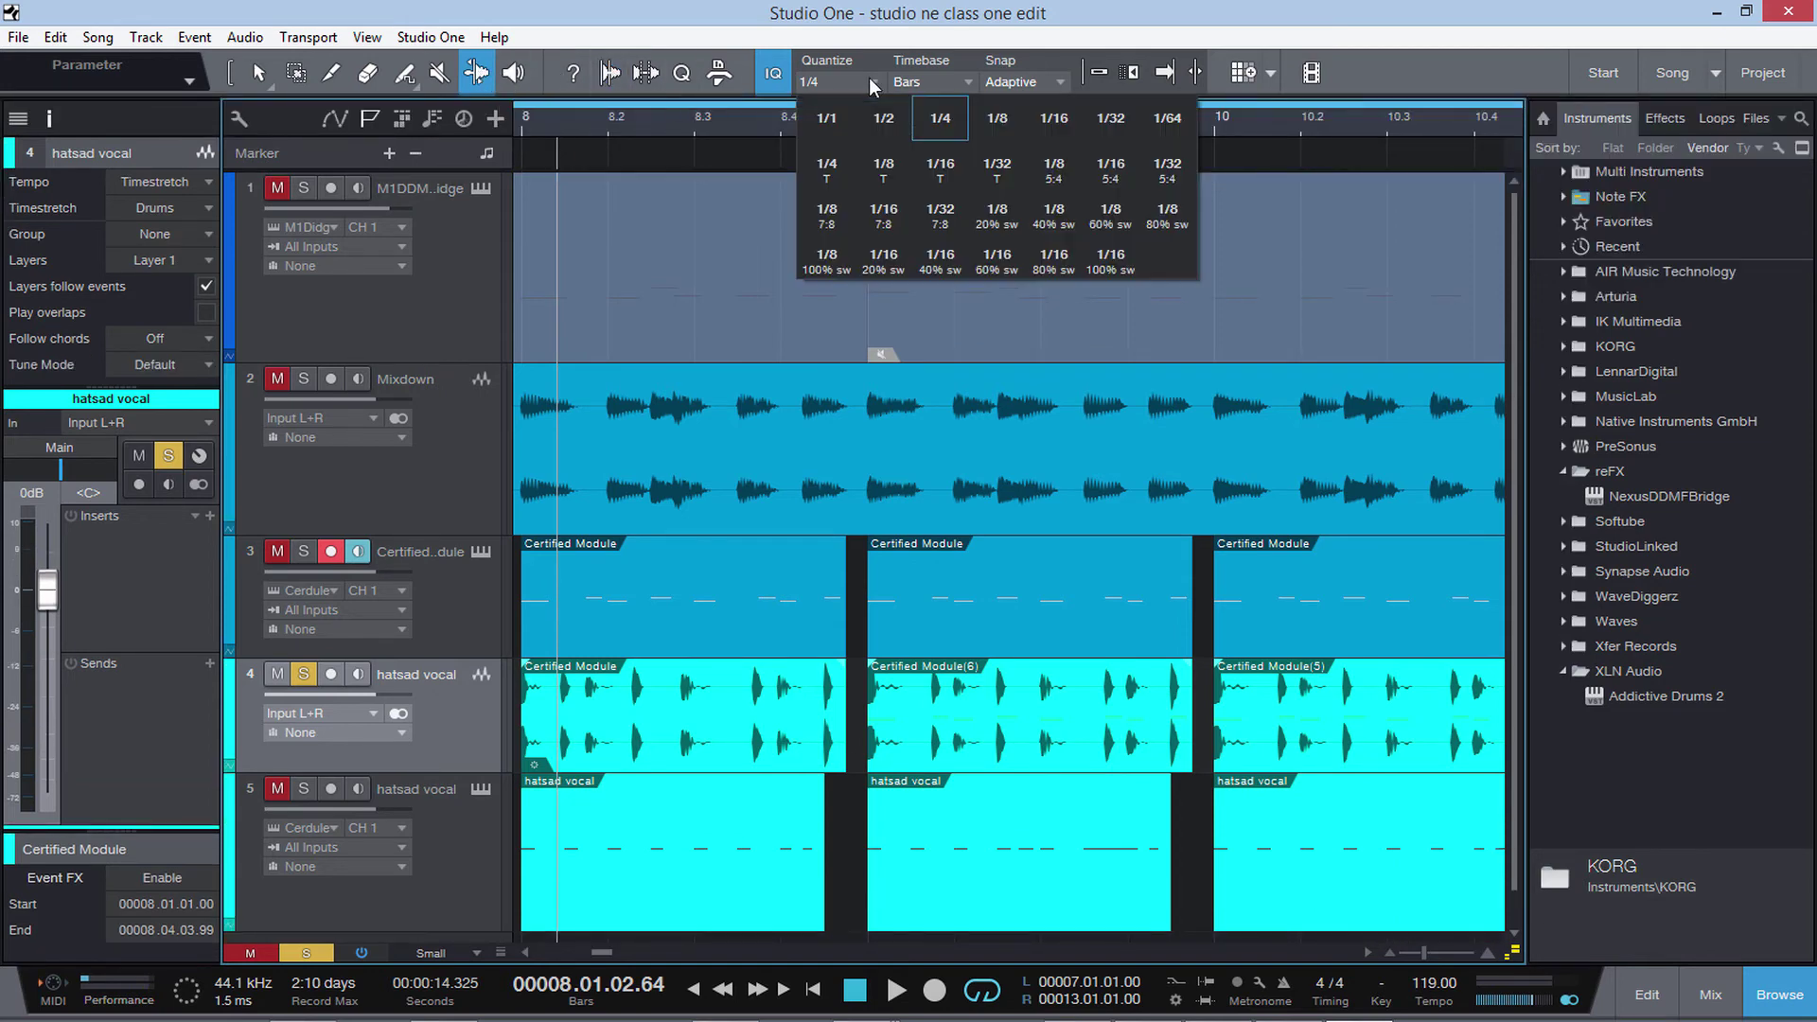
click(1041, 120)
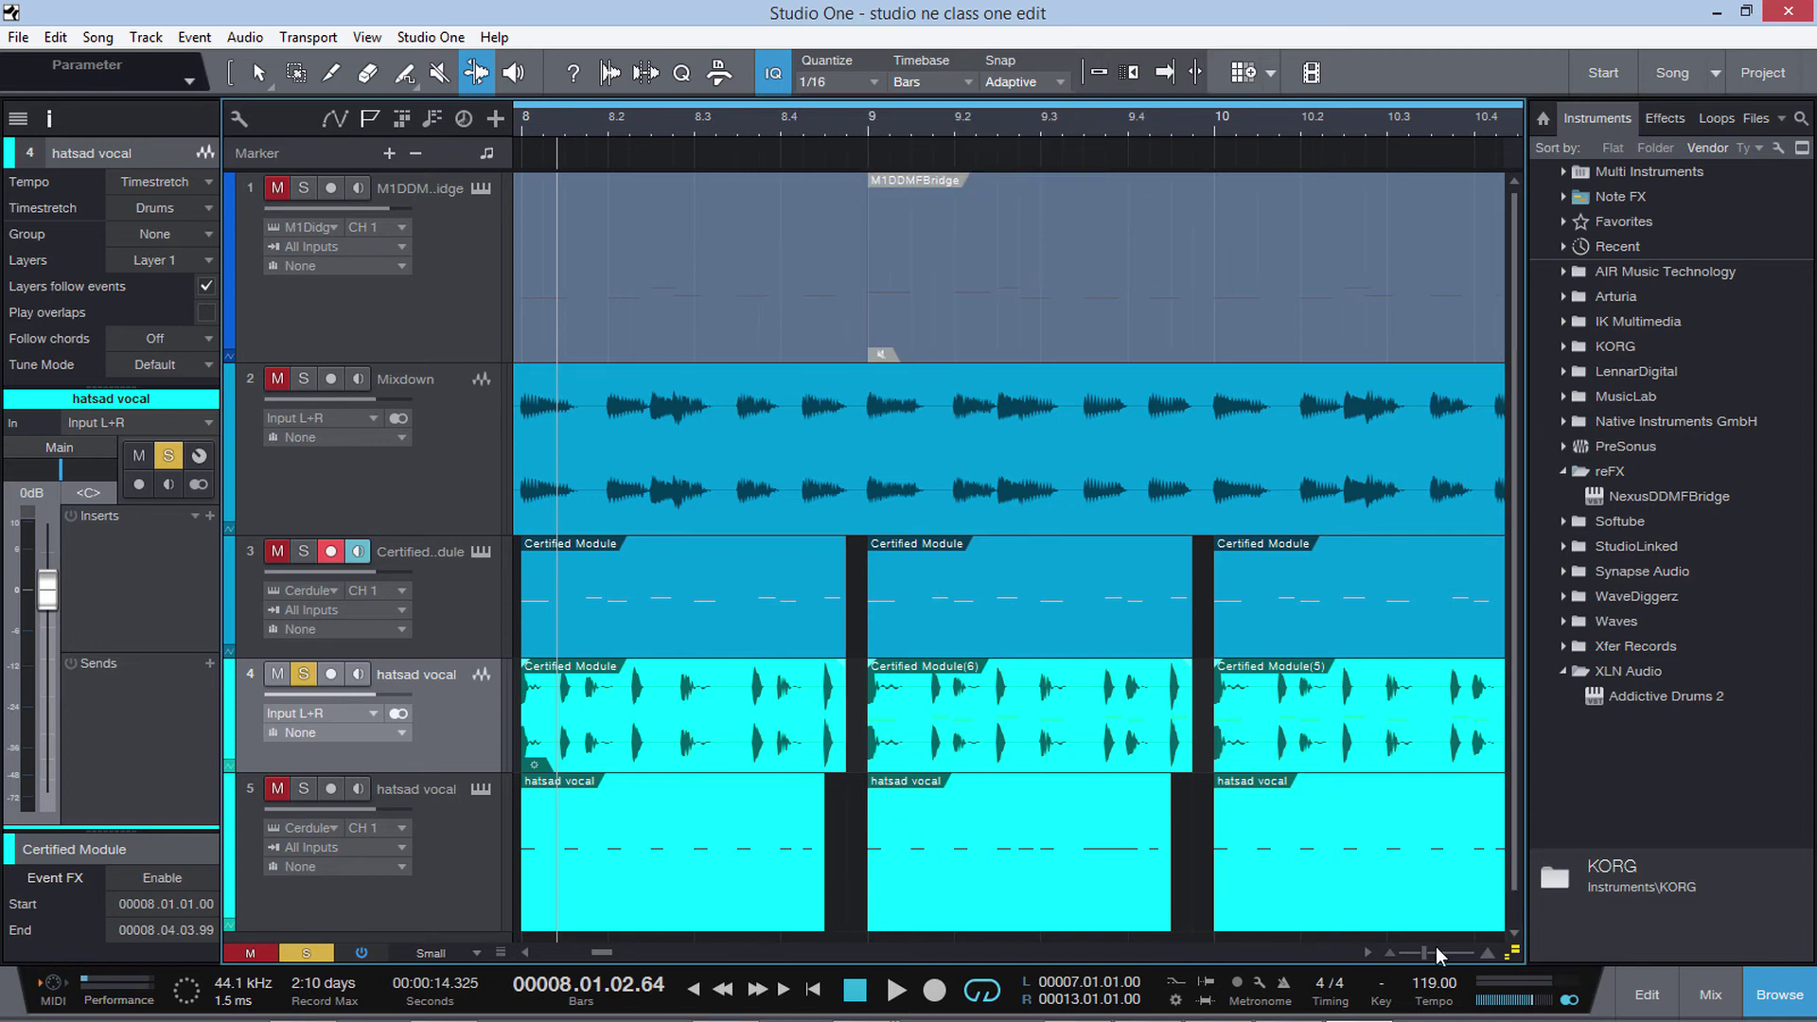
drag(1429, 951, 1407, 953)
key(shift+w)
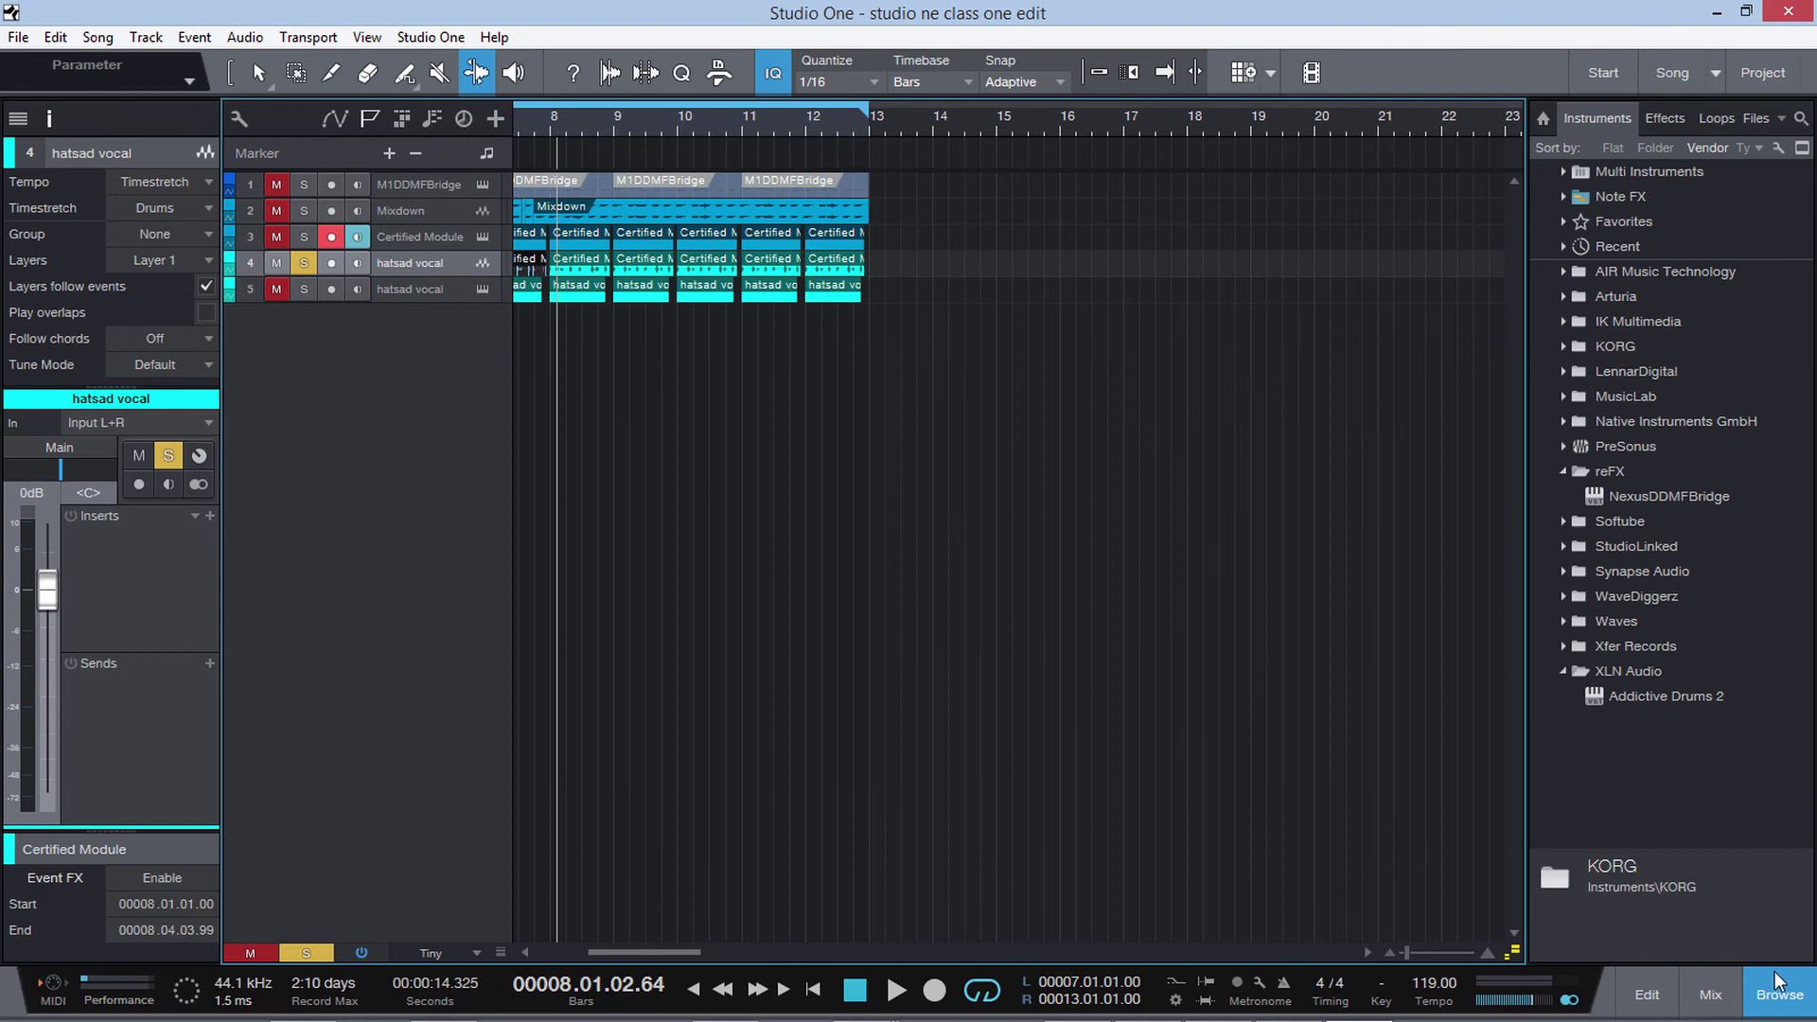
Step: Show the mixing console and return to the arrangement, two times in a row
click(1710, 999)
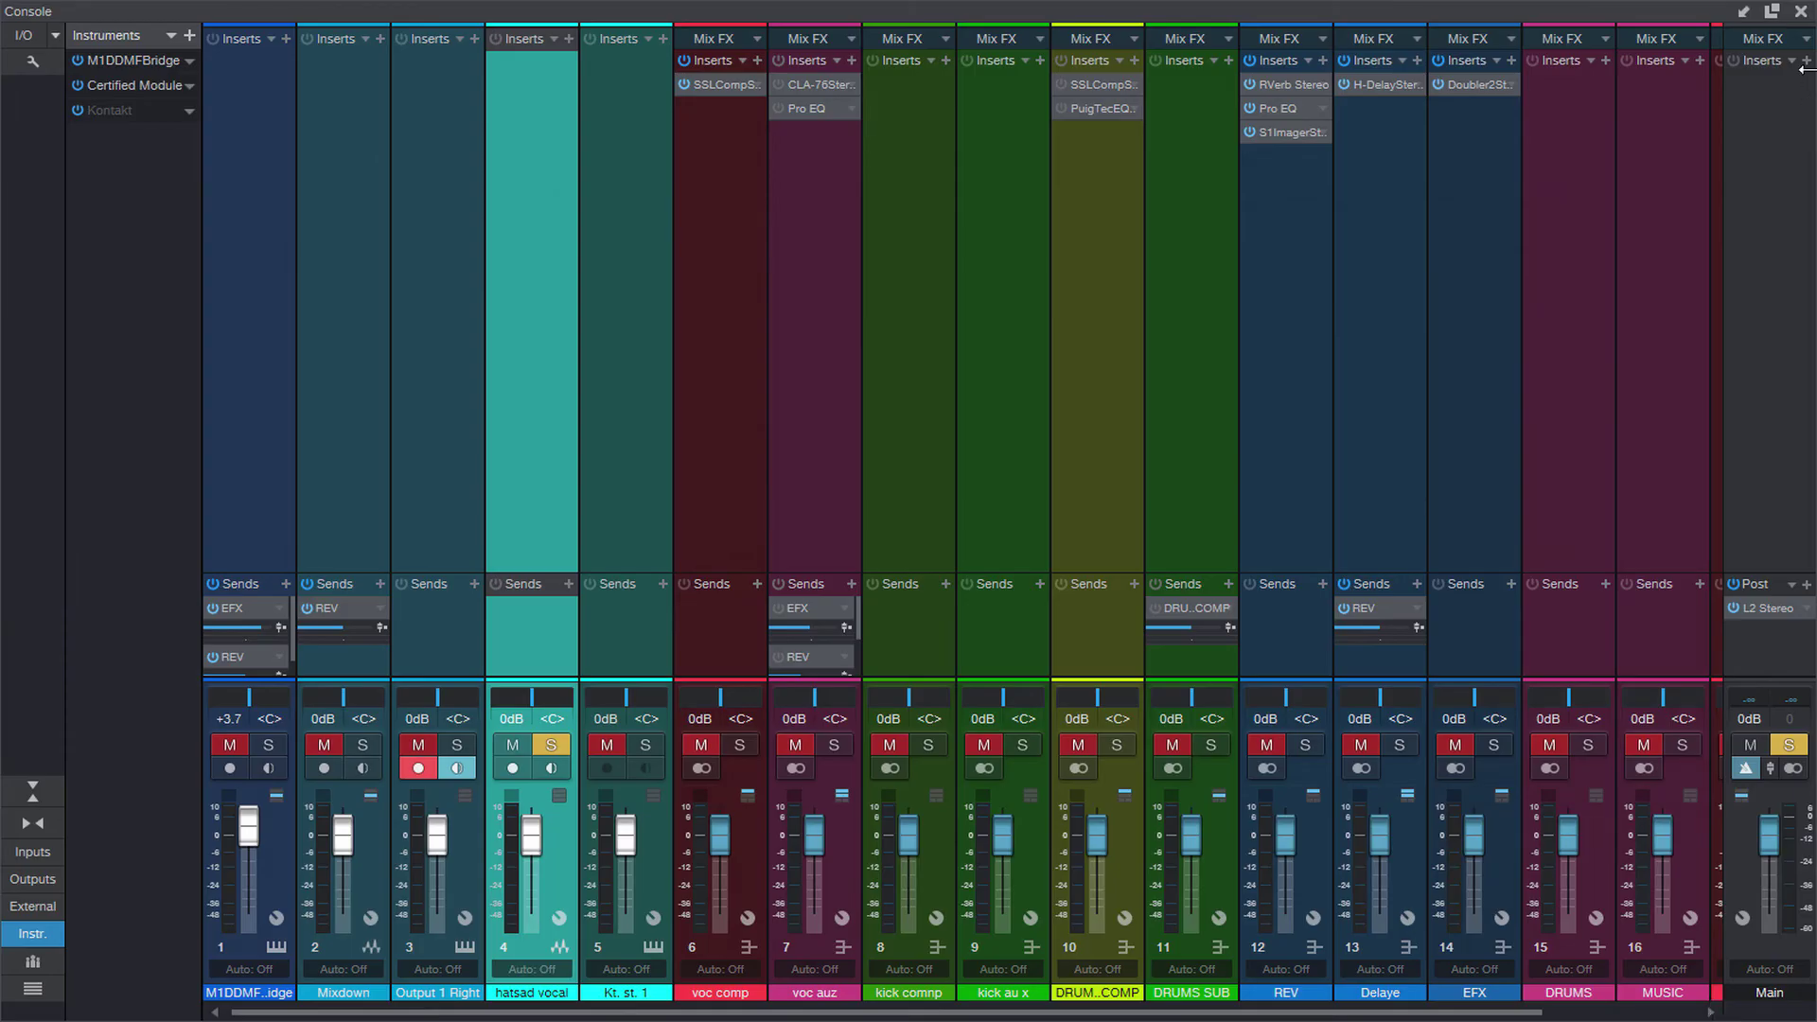
click(1801, 11)
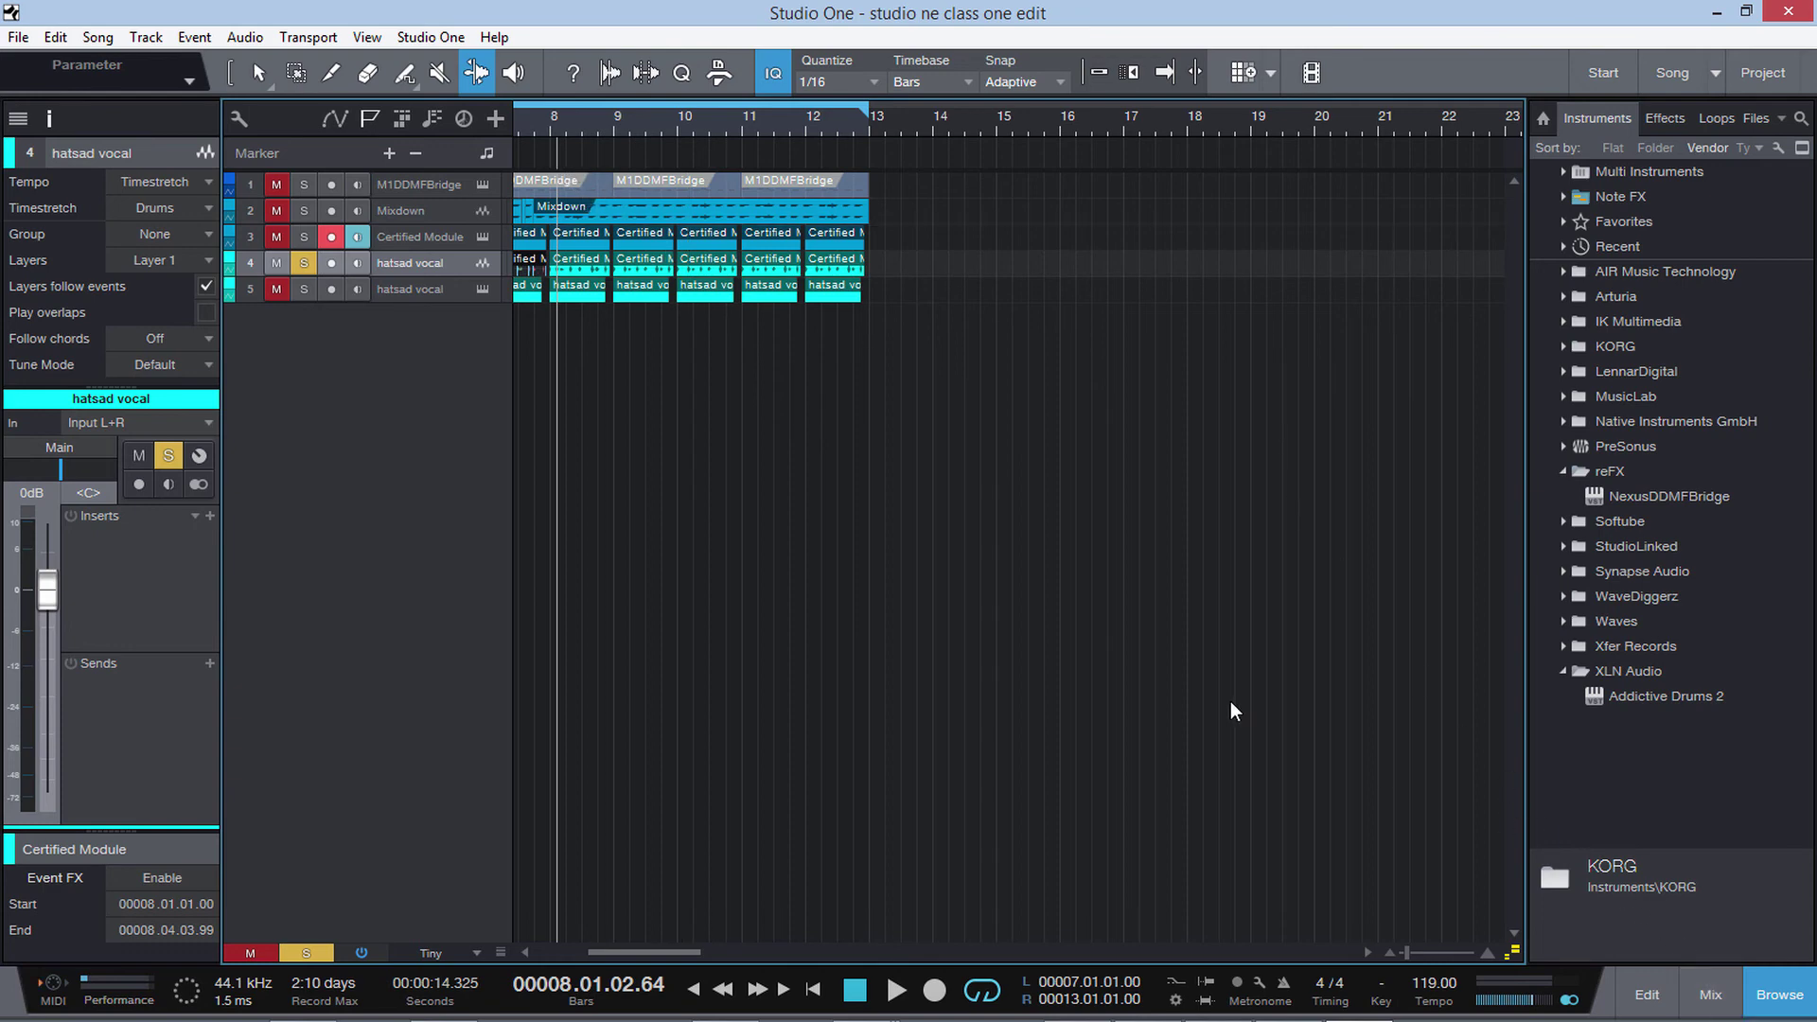
key(F3)
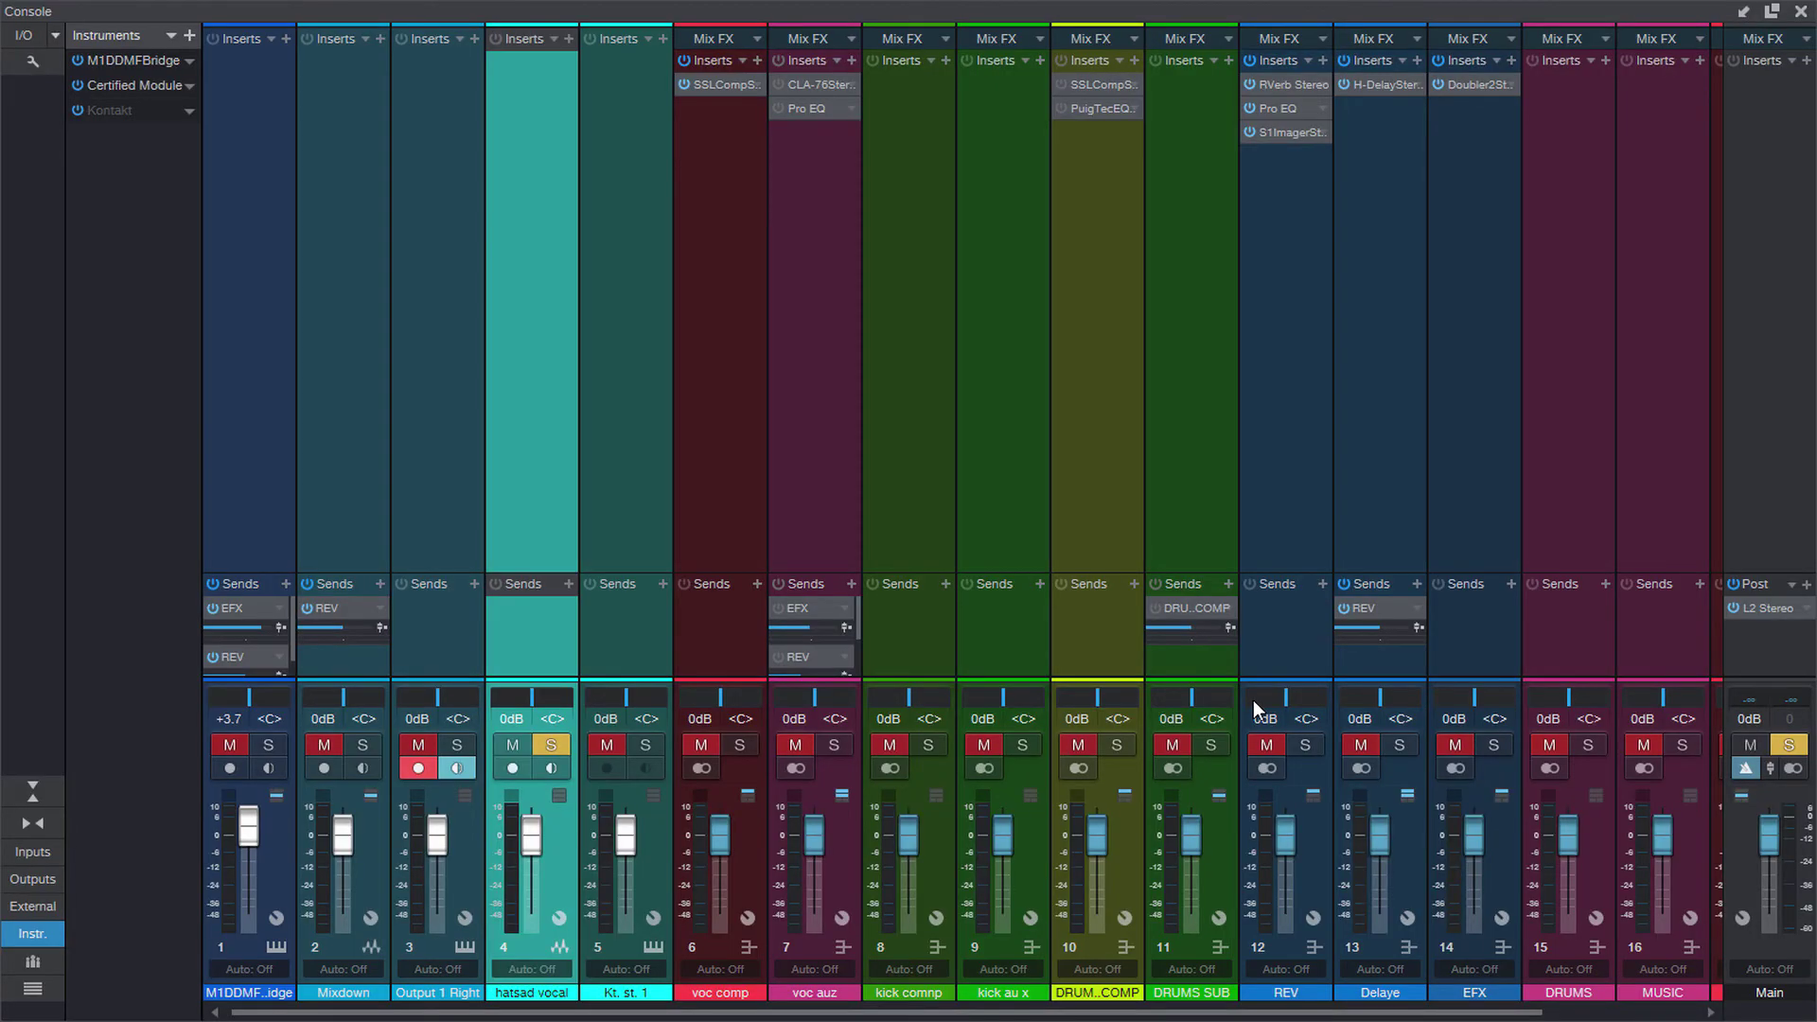
key(F3)
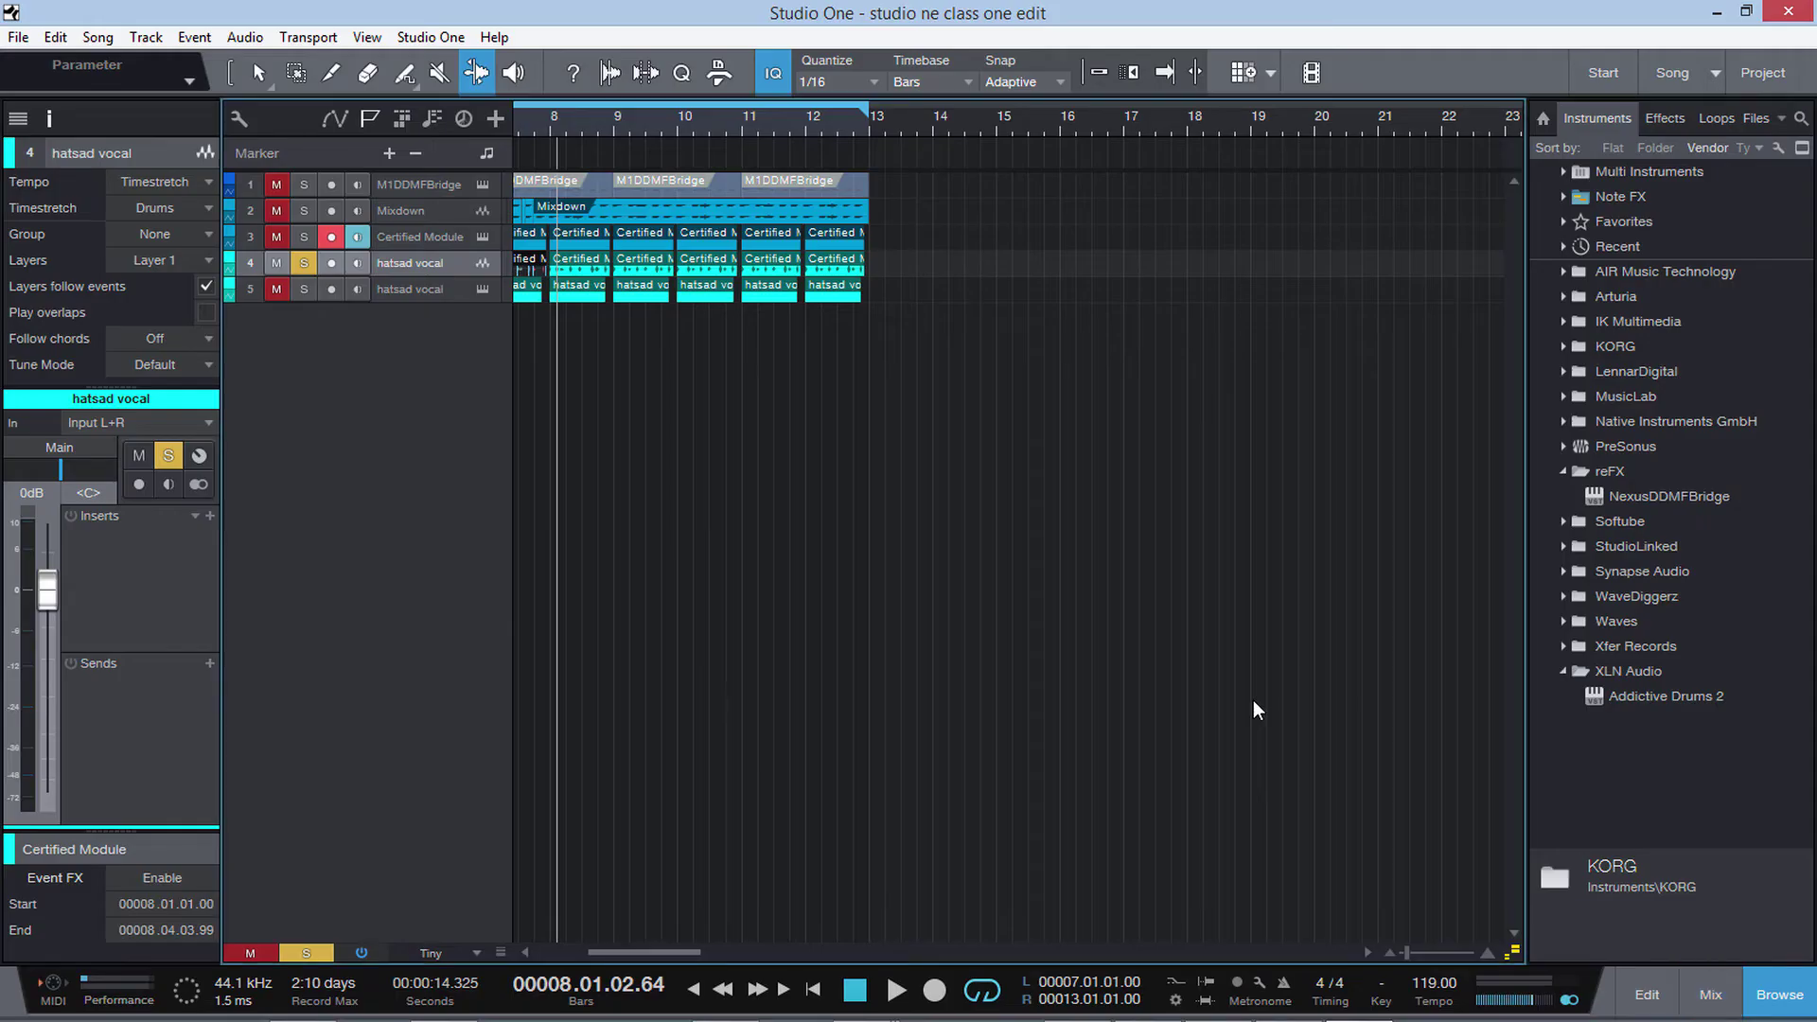